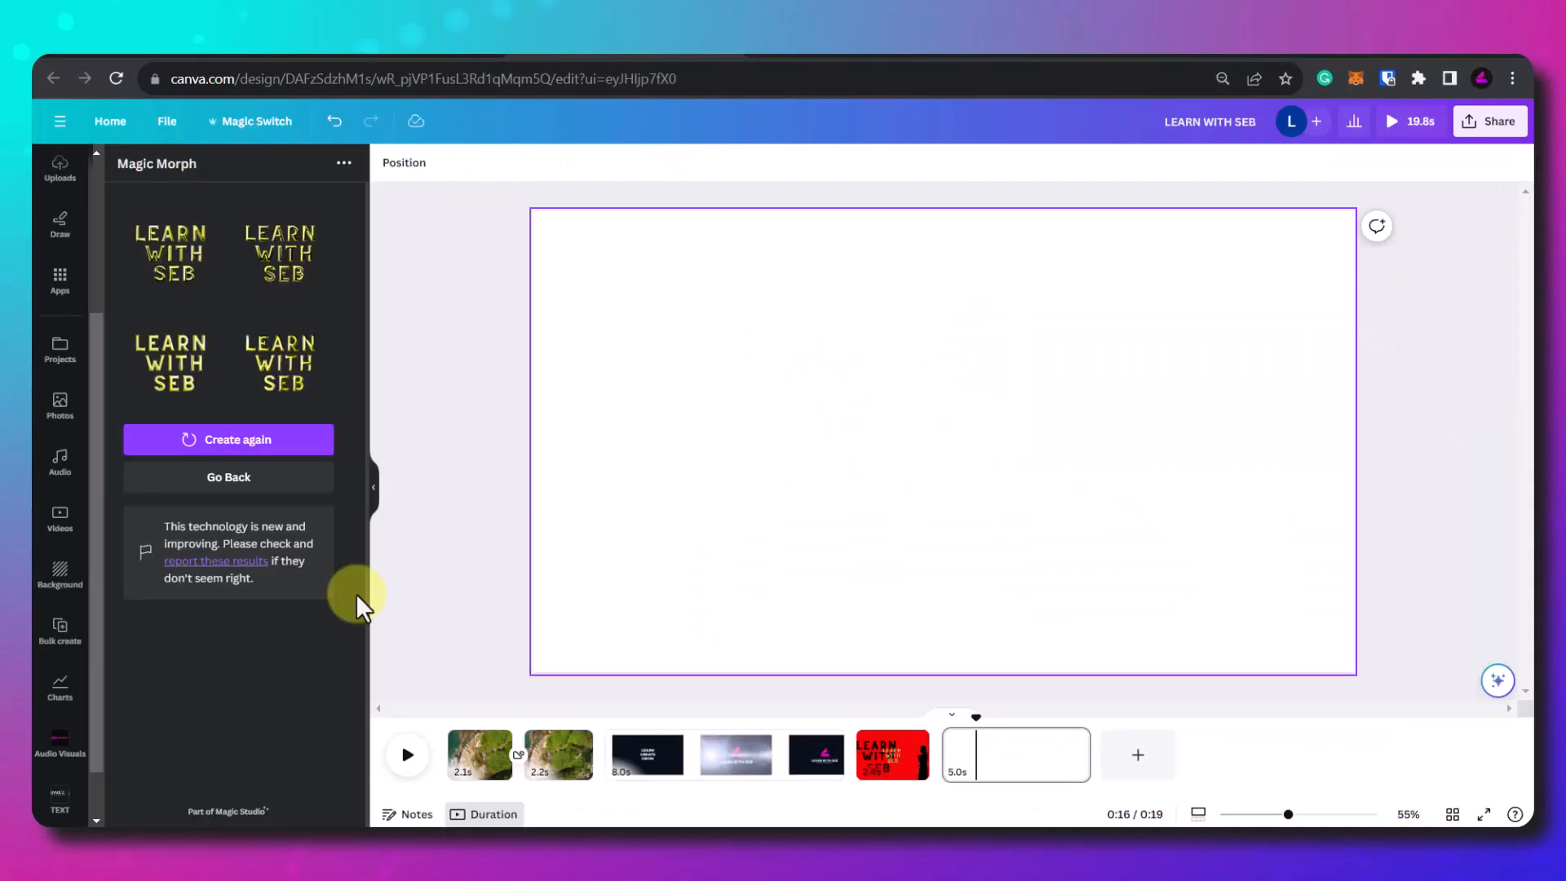
Step: Add the generated gold balloon LEARN WITH SEB lettering to the blank page and set the page background to black
click(167, 371)
click(388, 162)
click(160, 252)
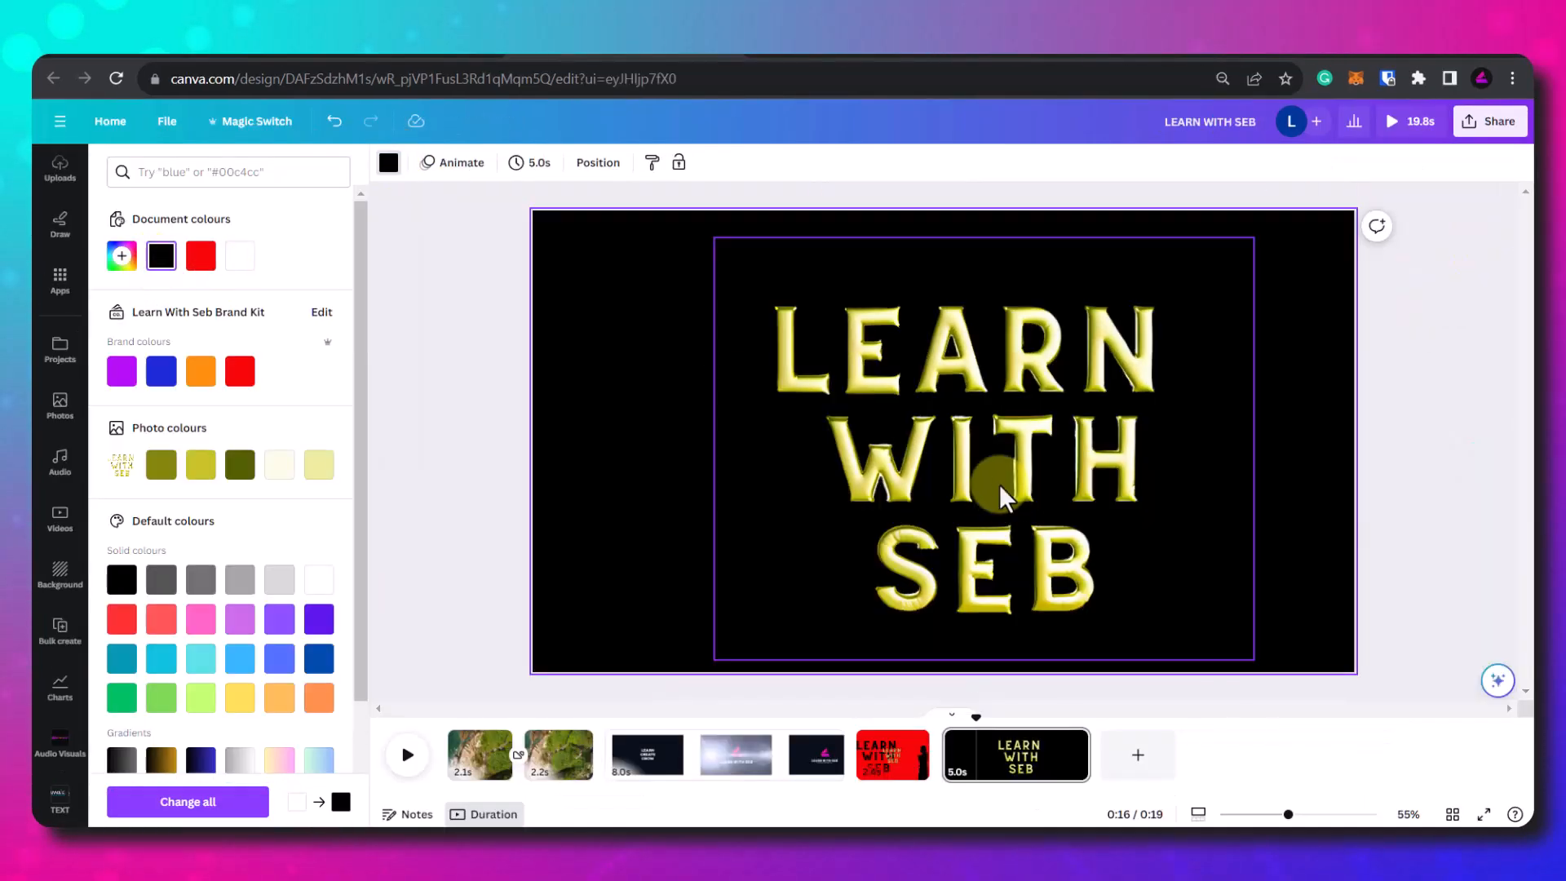
Step: Select the gold LEARN WITH SEB lettering on the page and browse the Magic Morph example styles
scroll(932, 478, up, 6)
scroll(1003, 471, down, 5)
click(1181, 473)
scroll(1199, 458, up, 3)
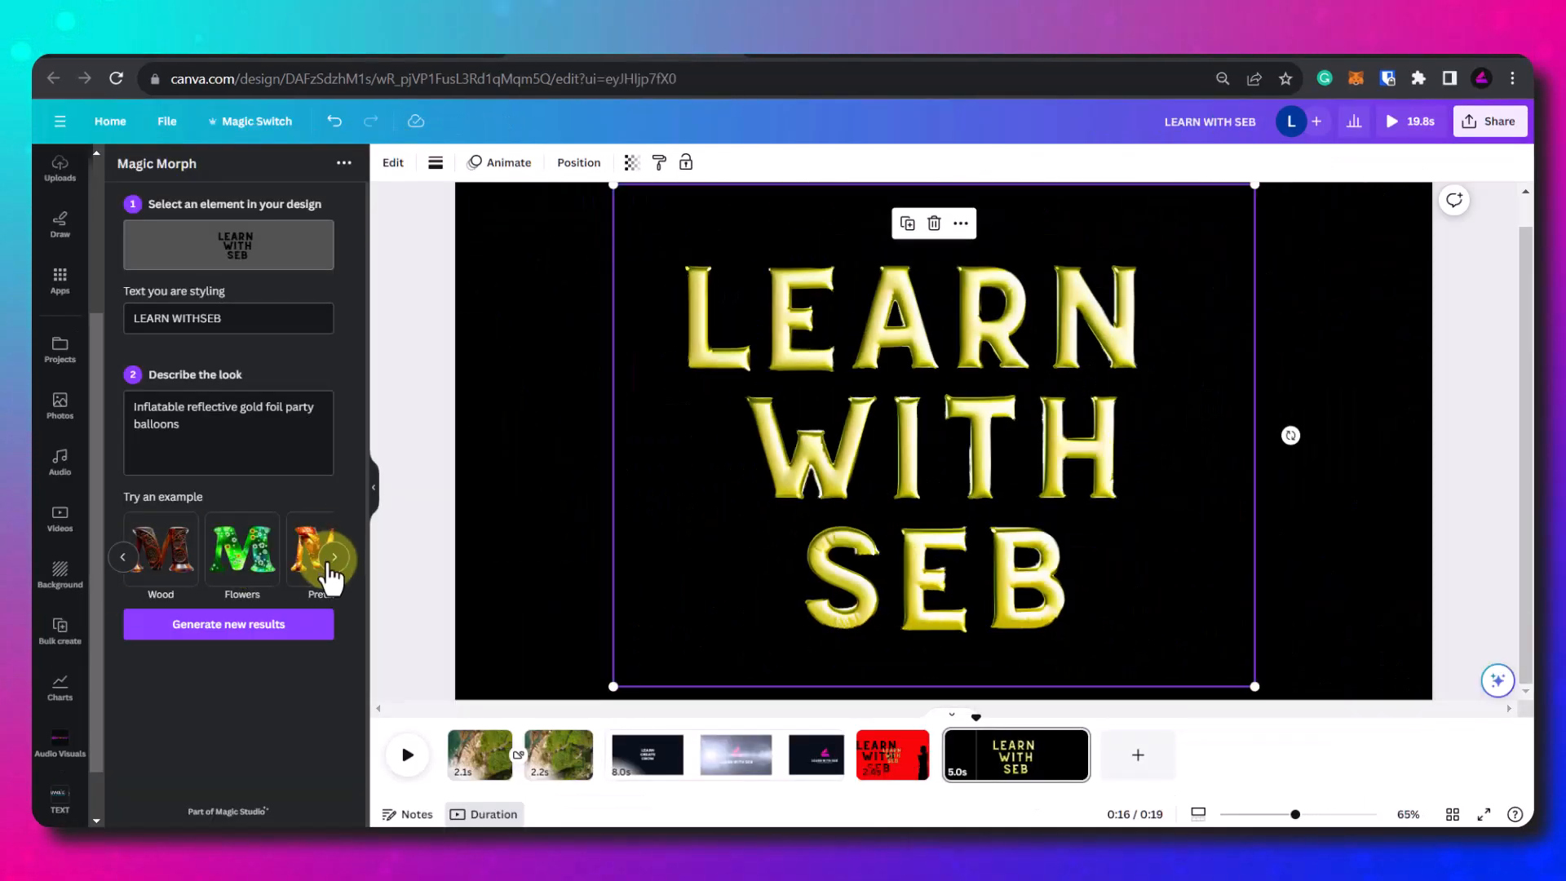
click(302, 548)
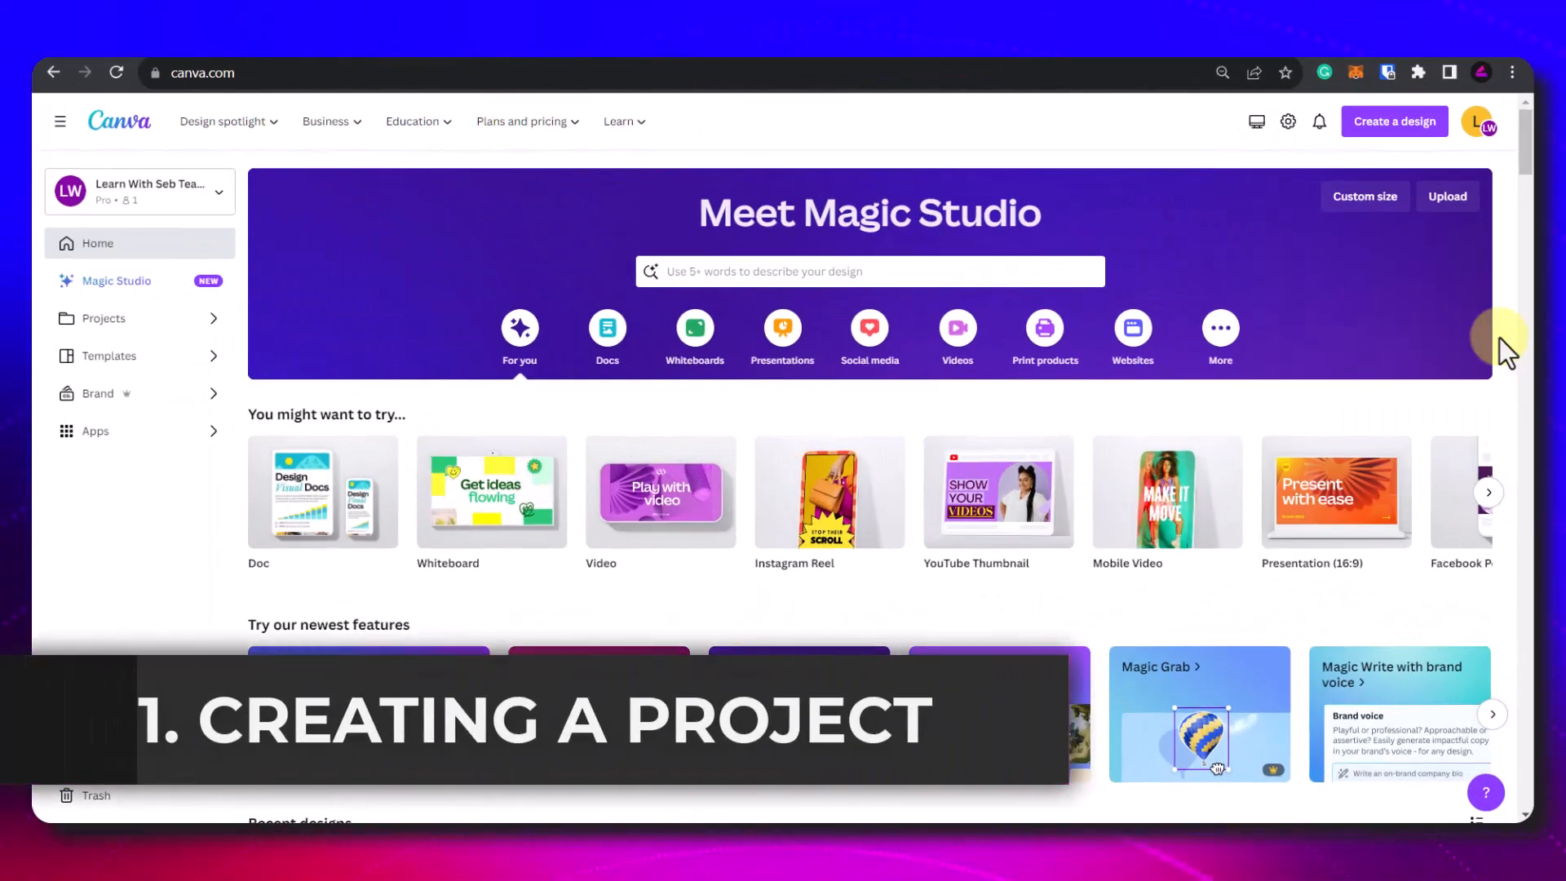
Step: Create a blank 1920 × 1080 px video design and browse the available video templates
mouse_move(648, 543)
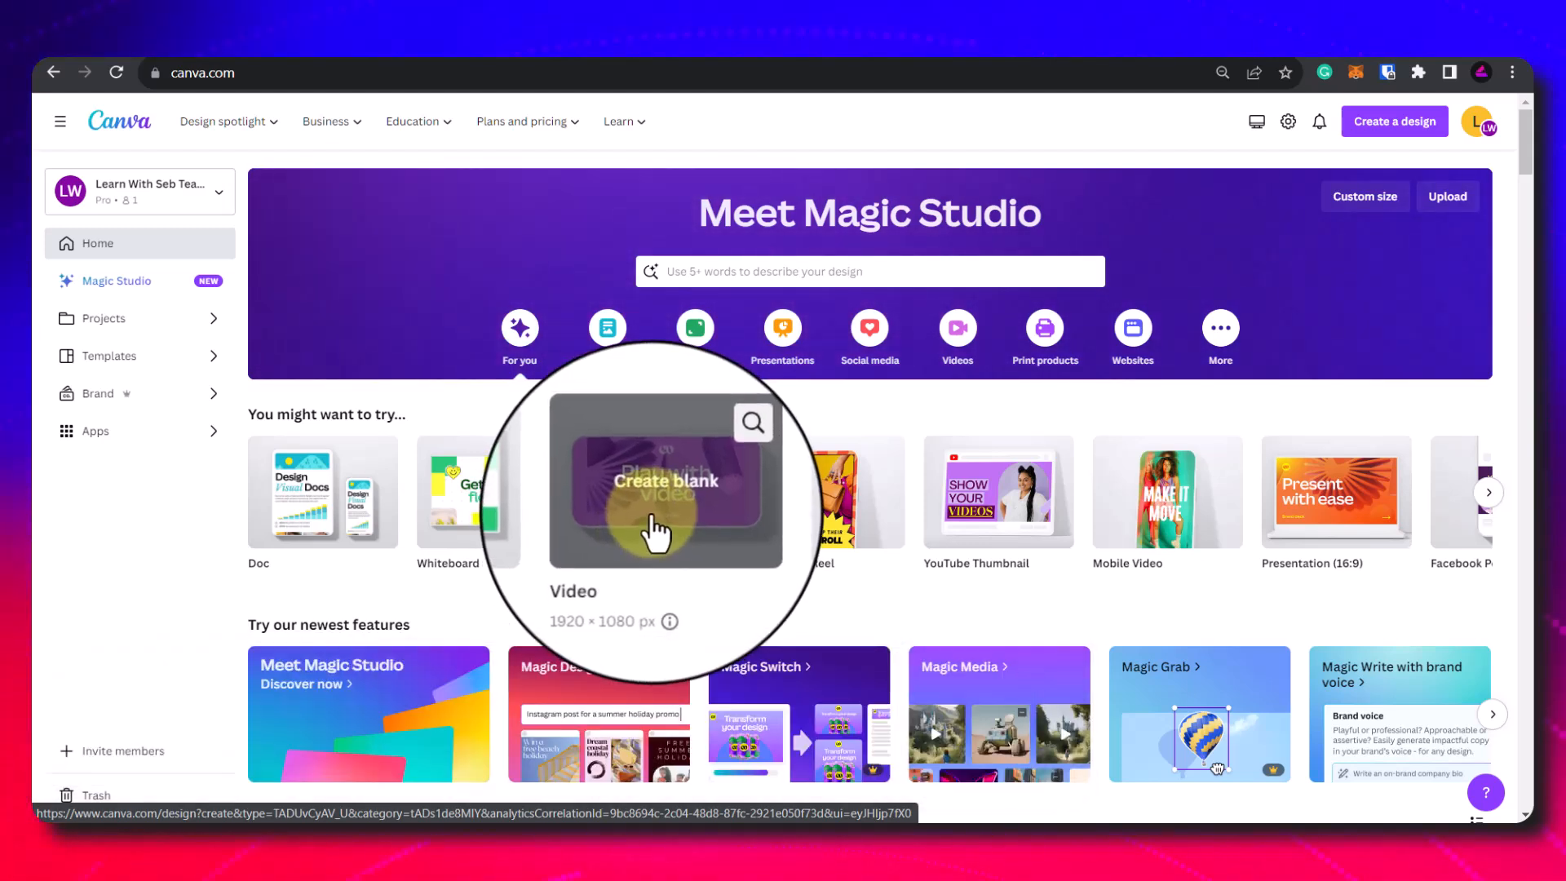
click(655, 526)
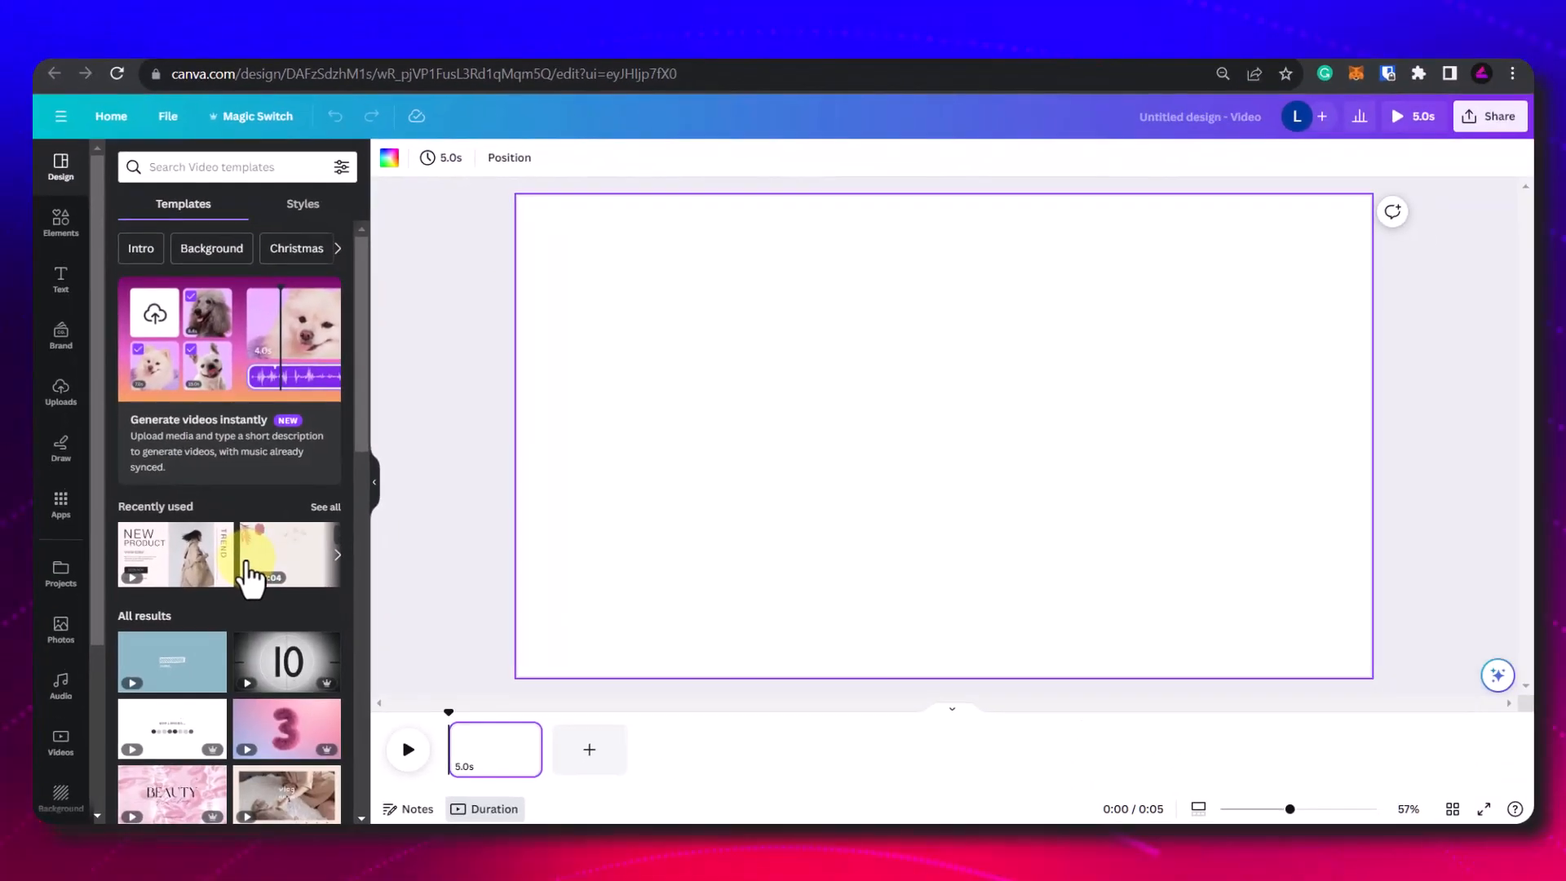
scroll(251, 574, down, 3)
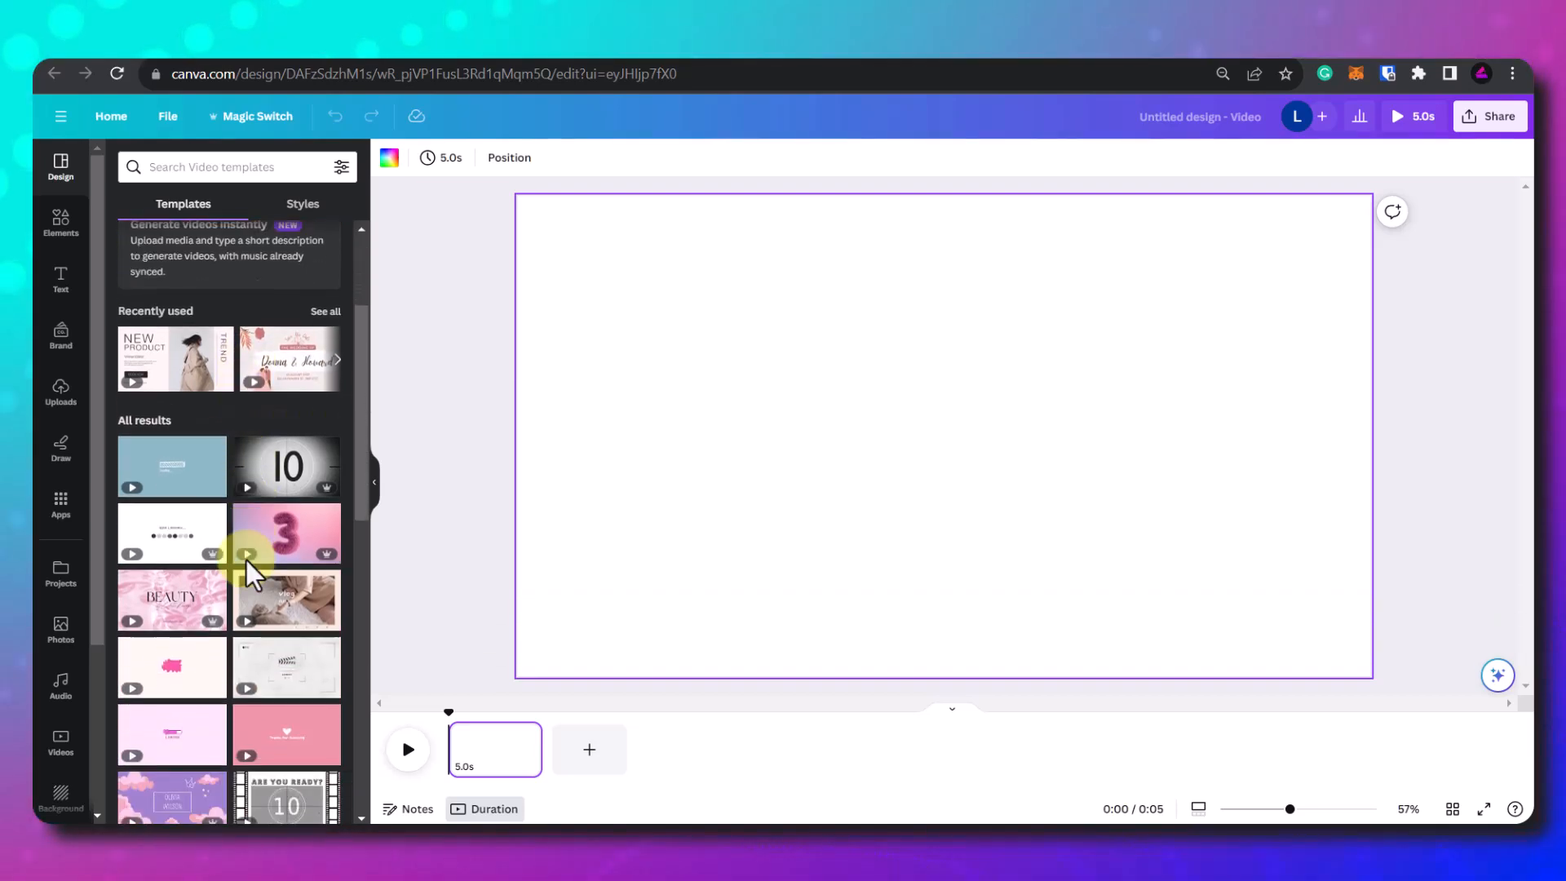
scroll(251, 575, down, 3)
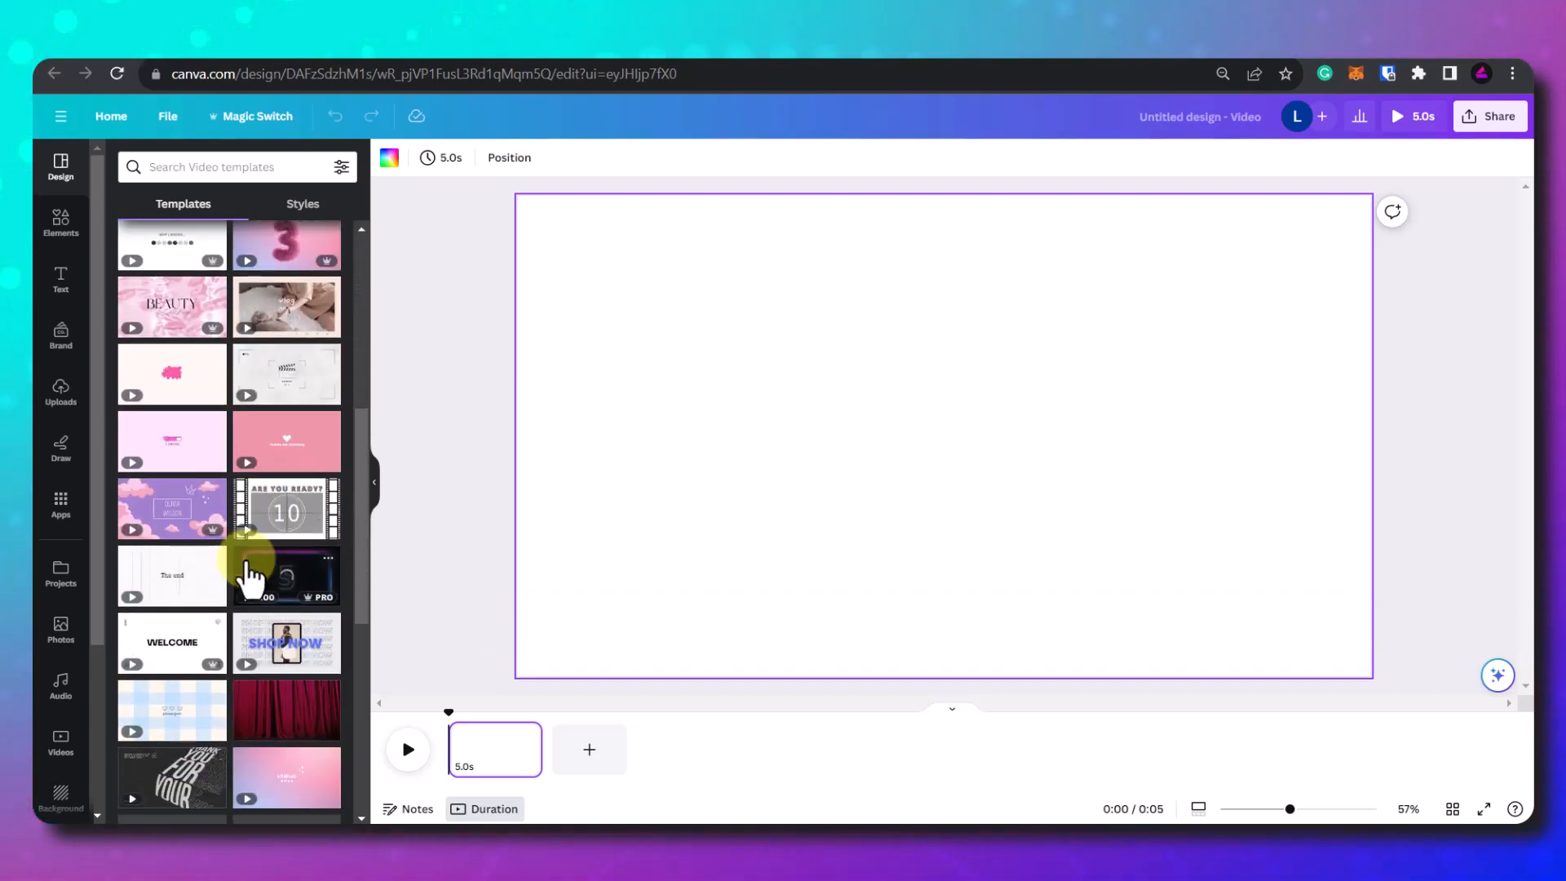
scroll(251, 575, down, 3)
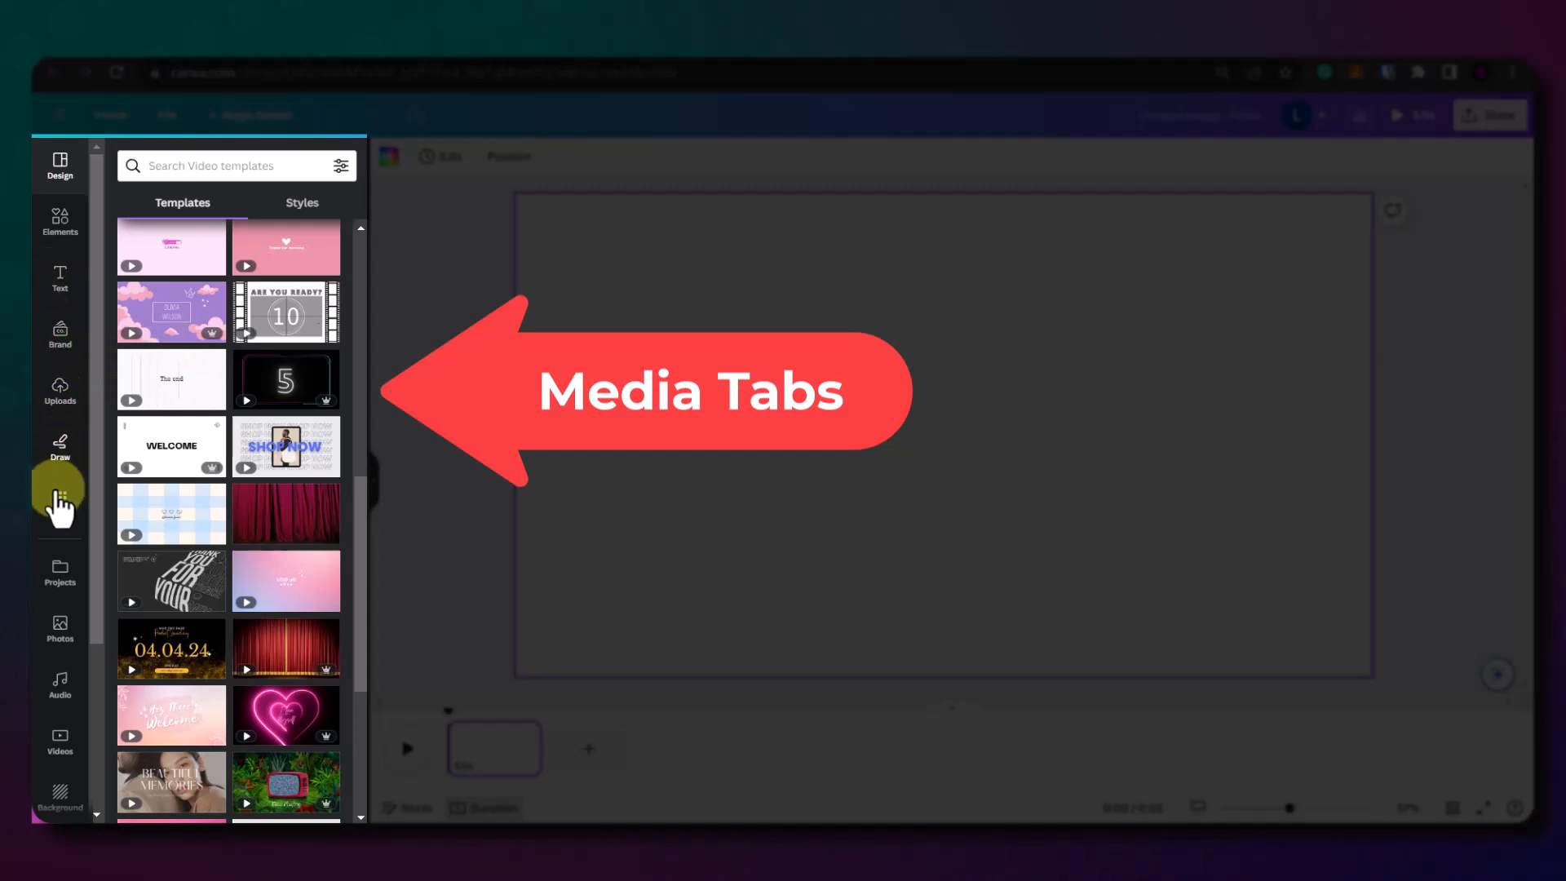
Step: Add the 18.0s aerial coastline clip from the recently used stock videos to the page so that it fills it
click(59, 624)
click(60, 689)
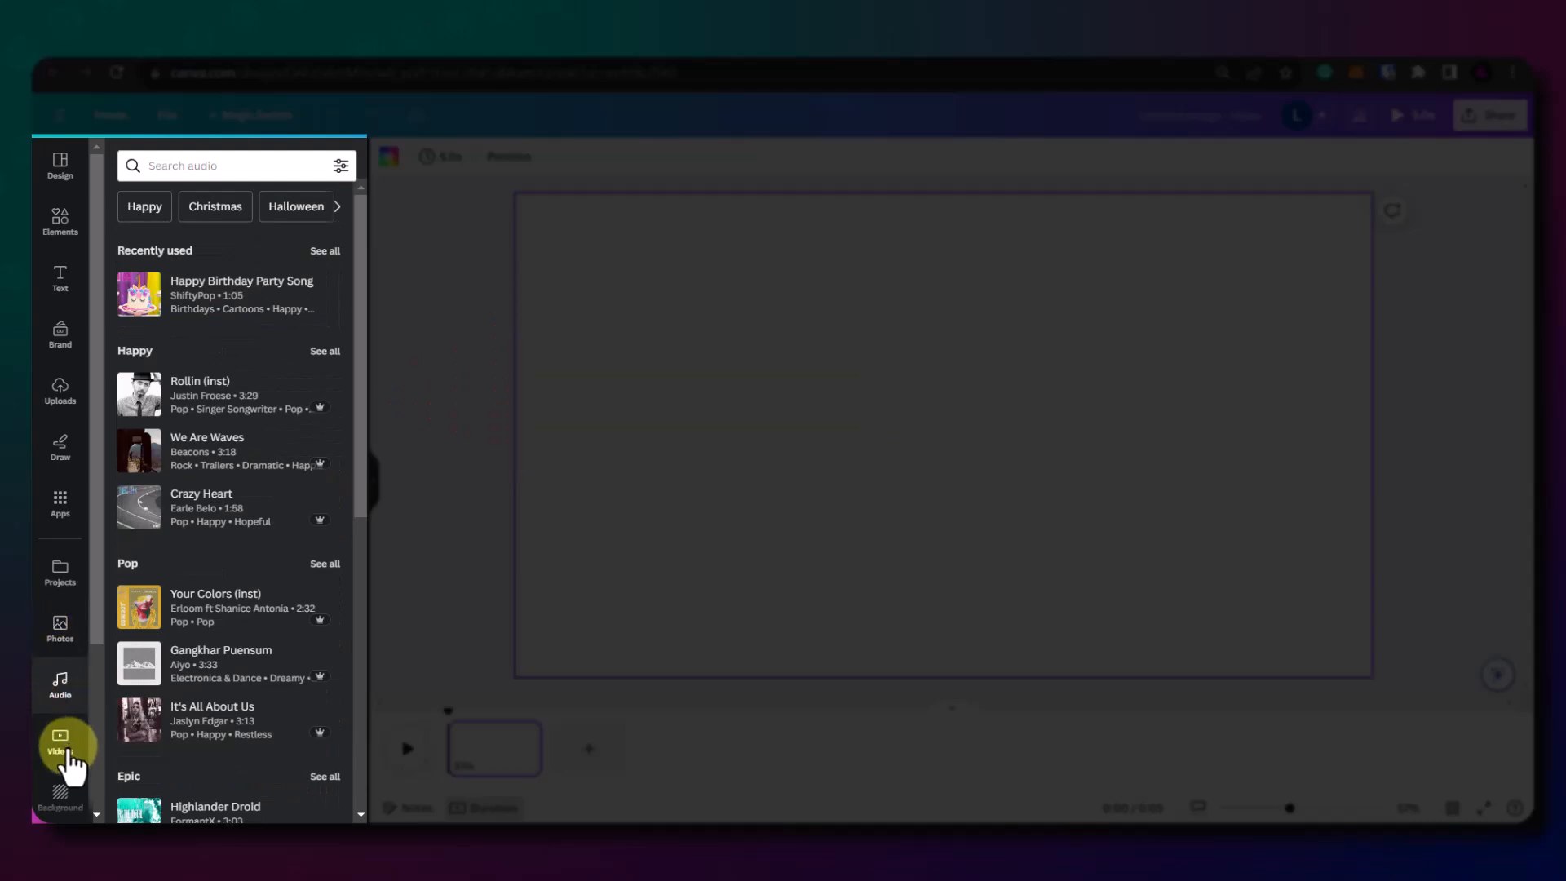
click(68, 752)
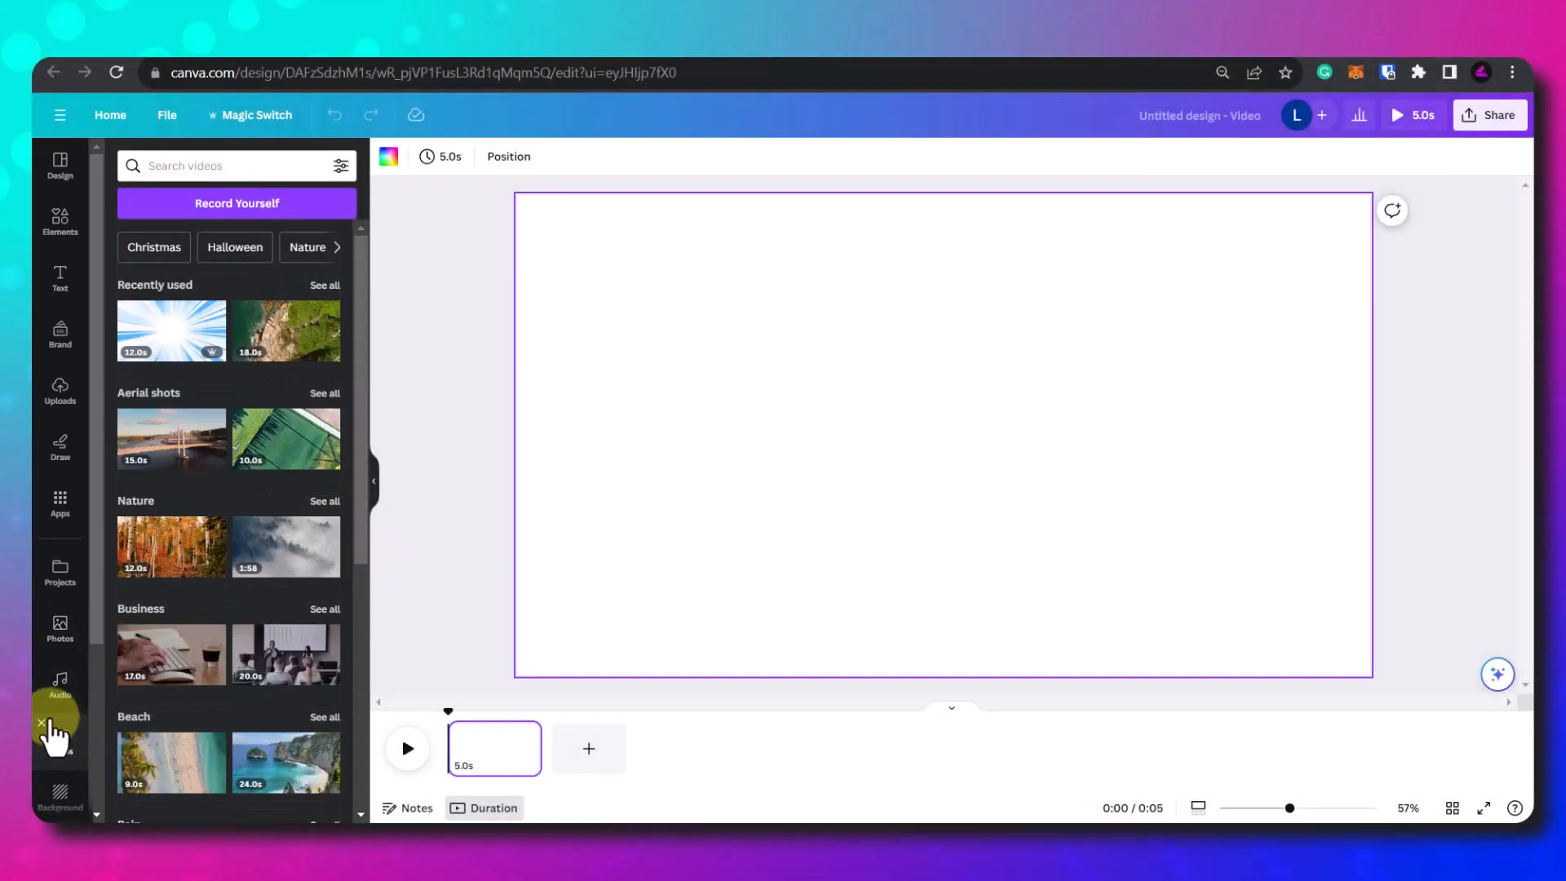
drag(289, 335, 864, 436)
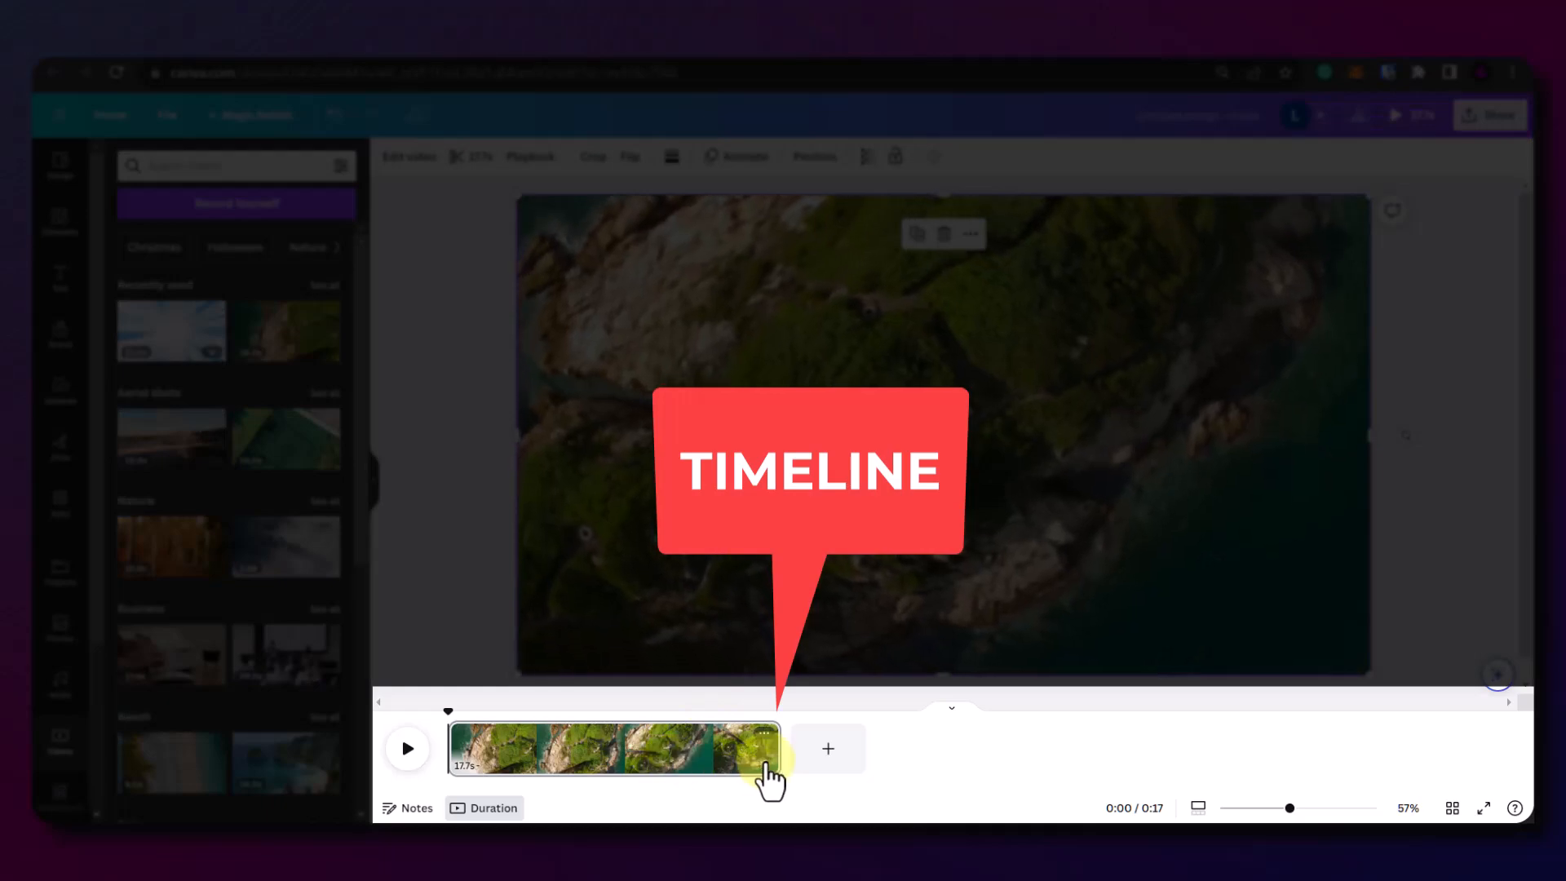
Step: Add two blank pages to the timeline after the coastline clip
click(824, 759)
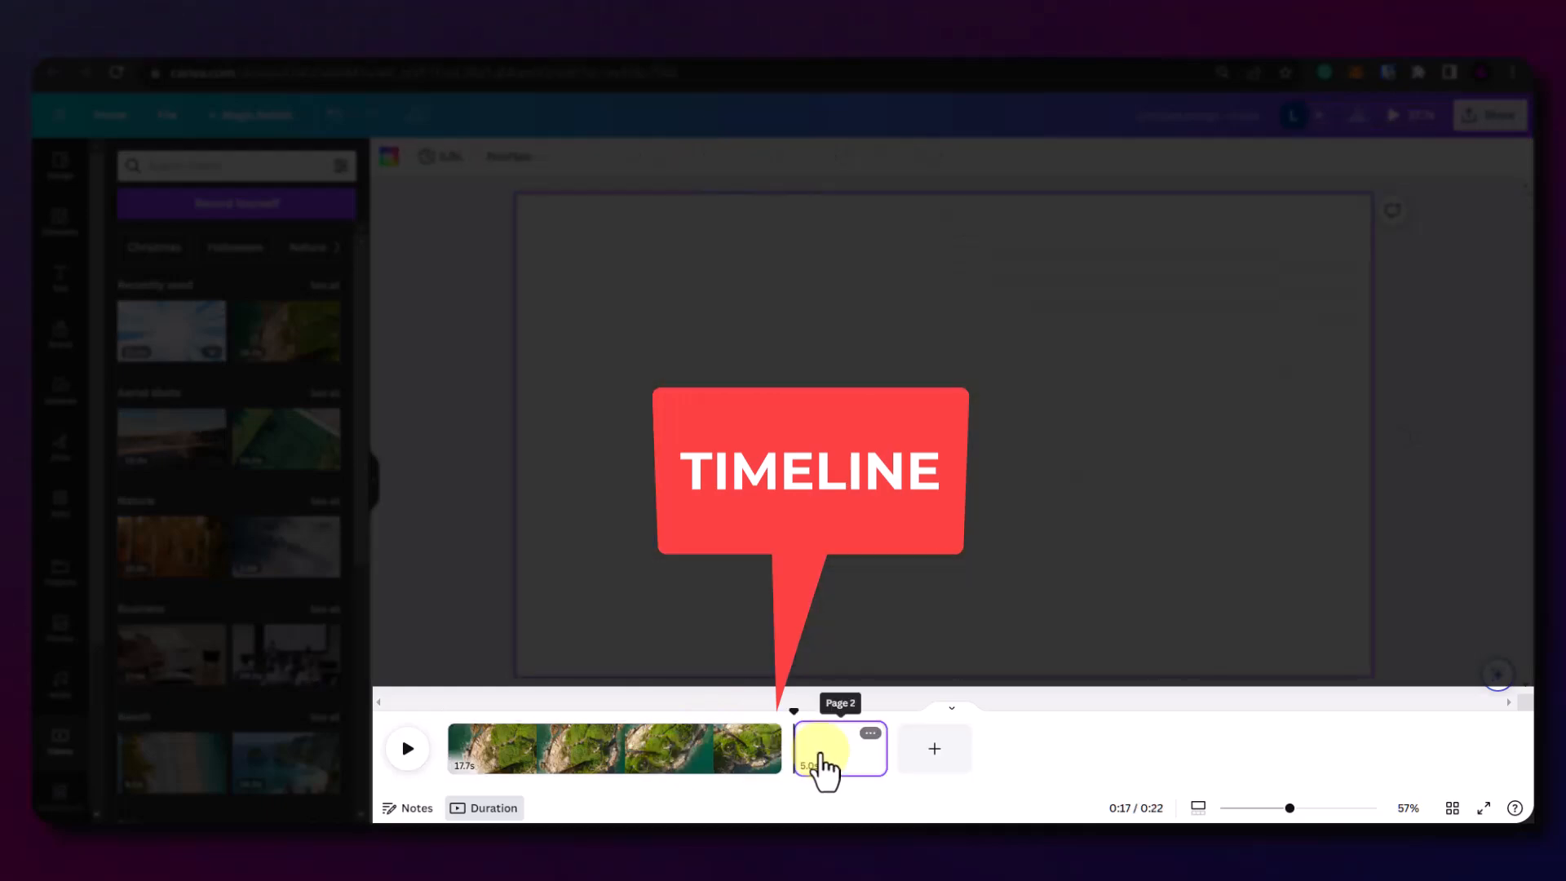
click(920, 767)
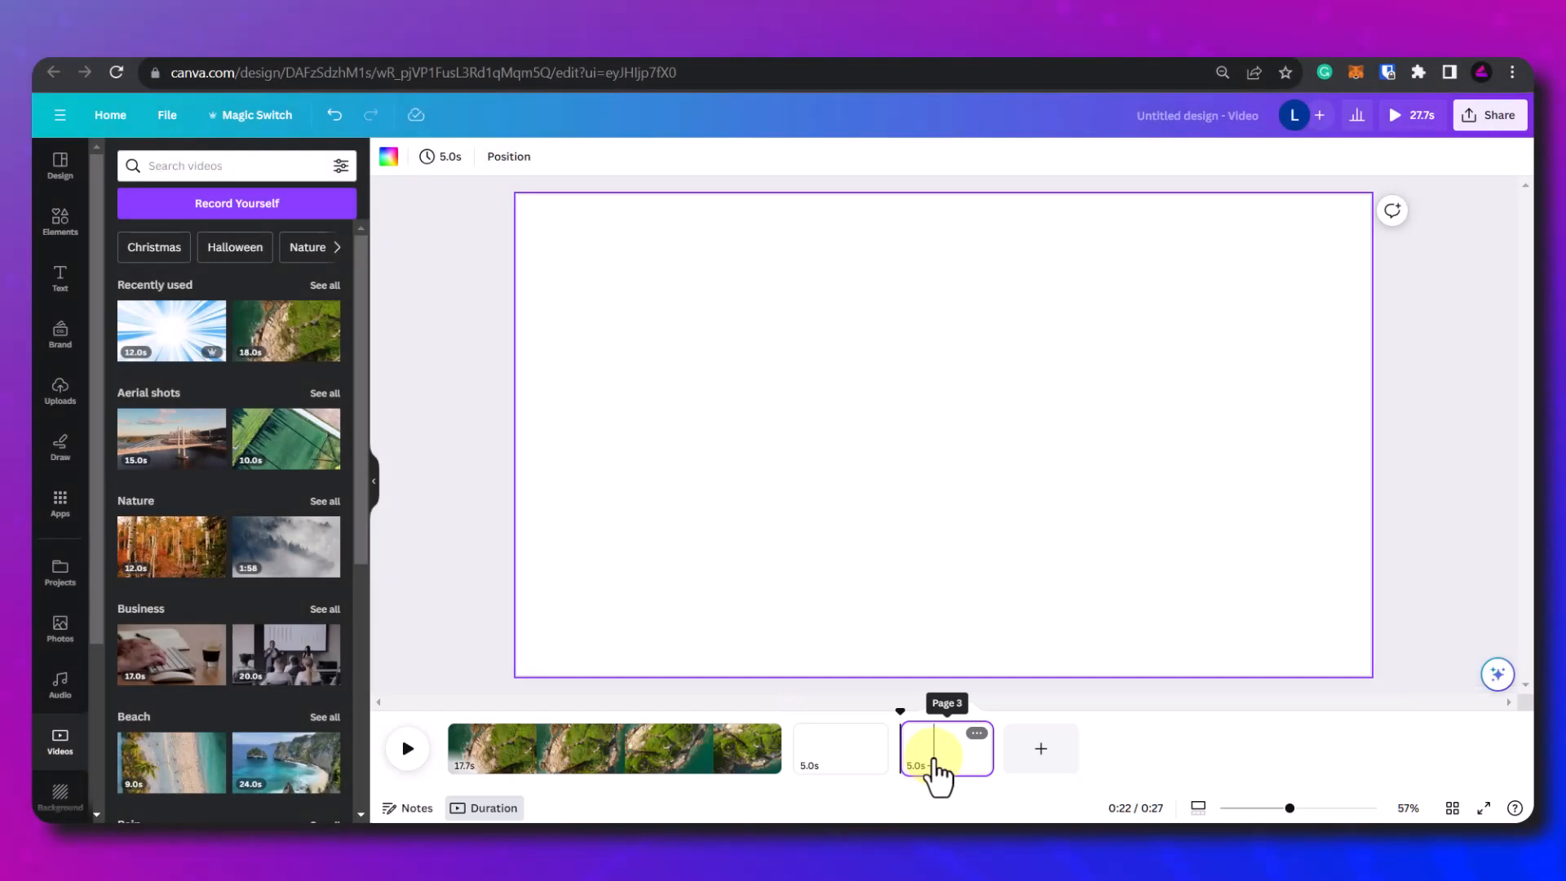
Step: Return to the coastline clip on the first page and play and pause it on the canvas
click(568, 750)
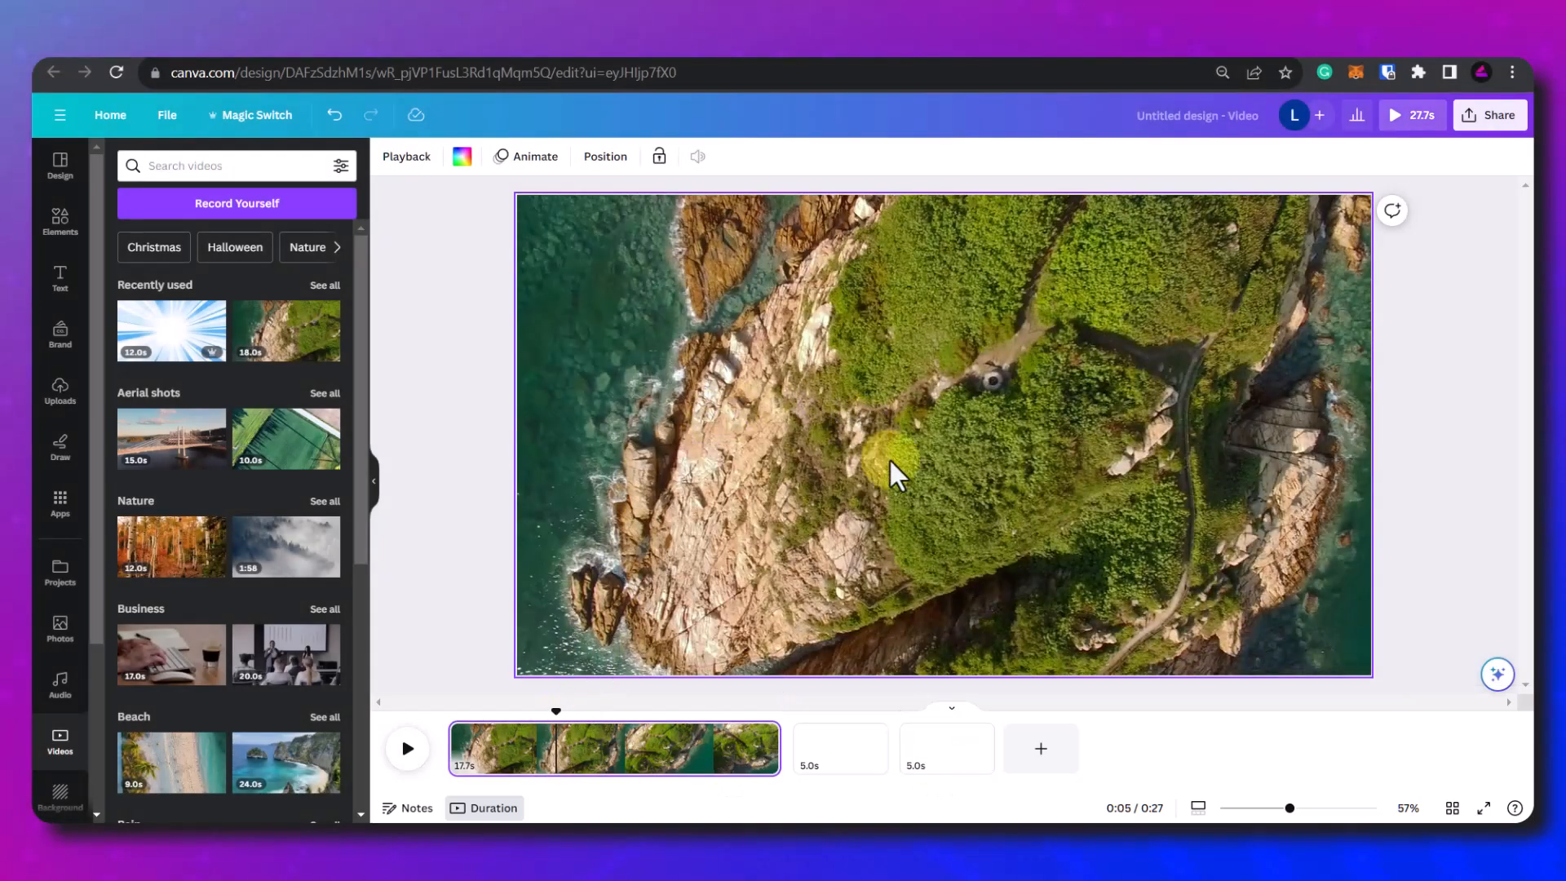
click(929, 459)
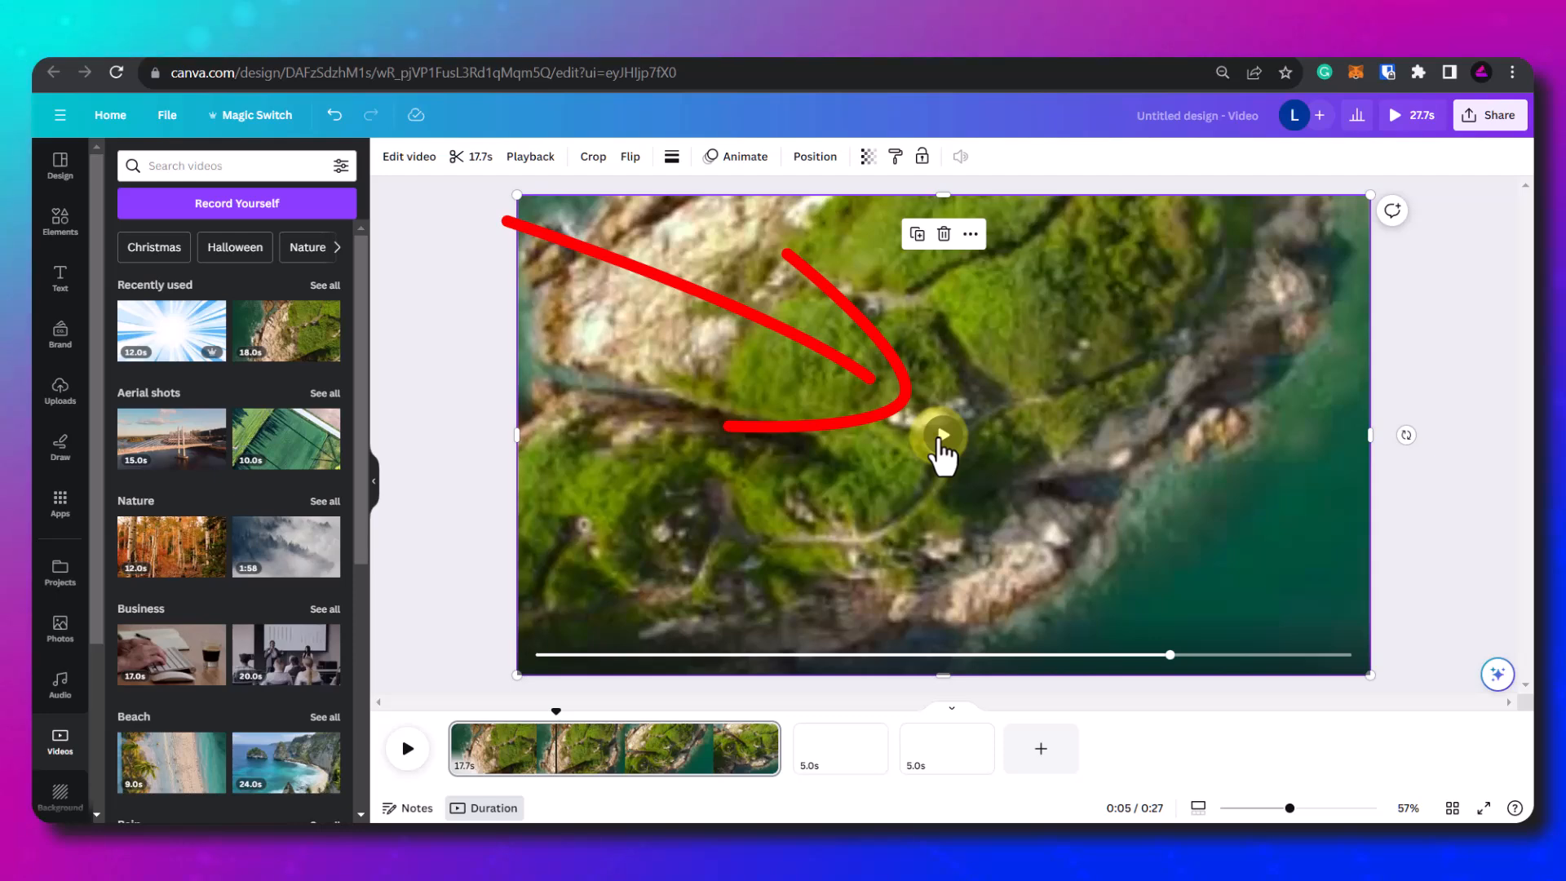
click(942, 440)
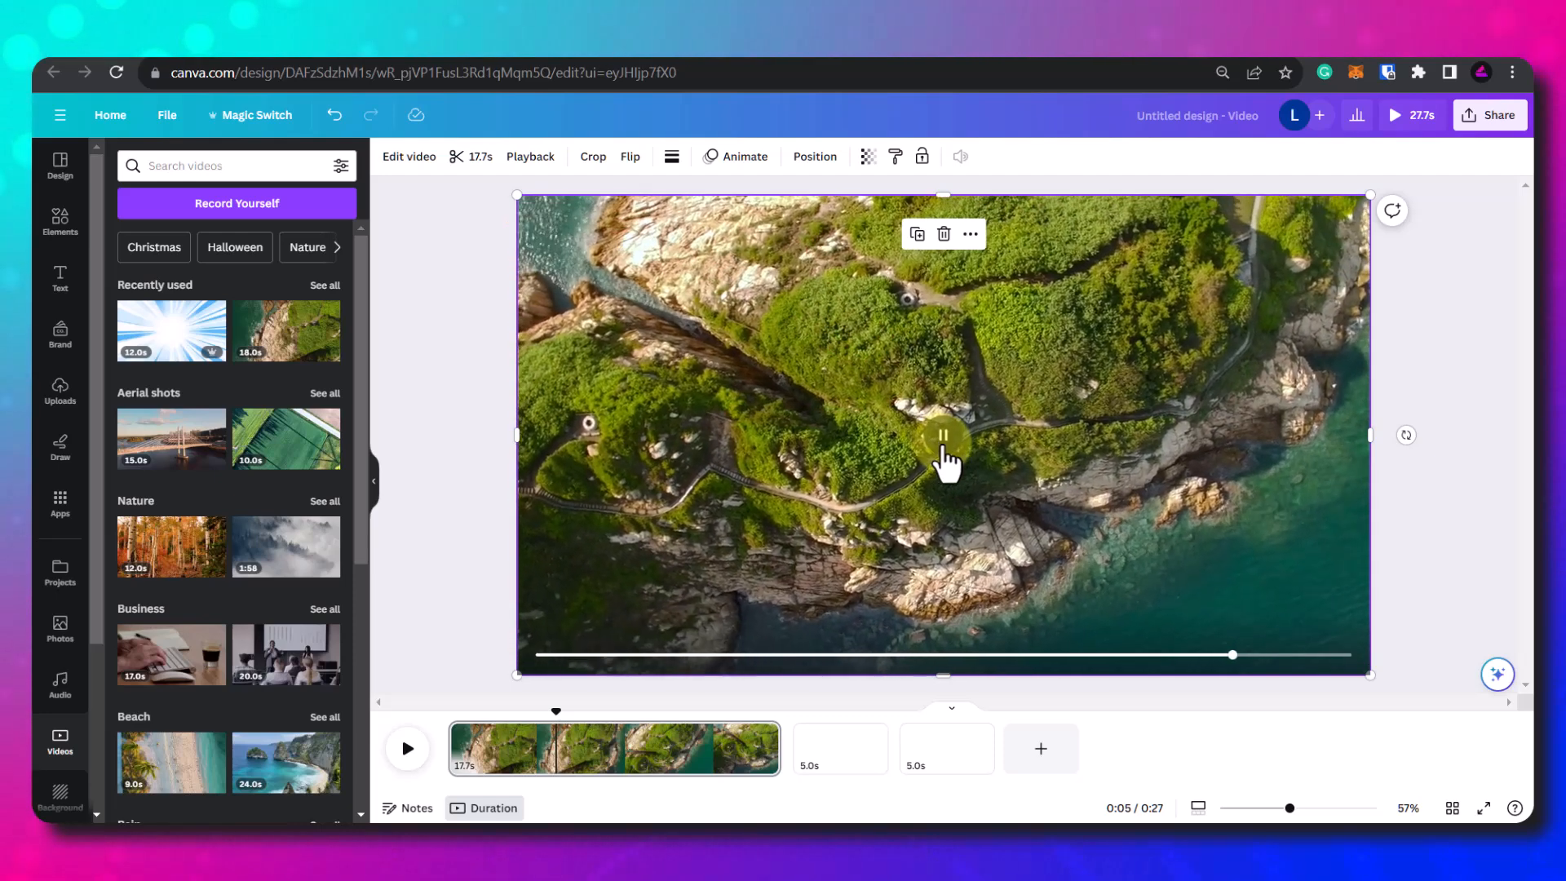
click(942, 444)
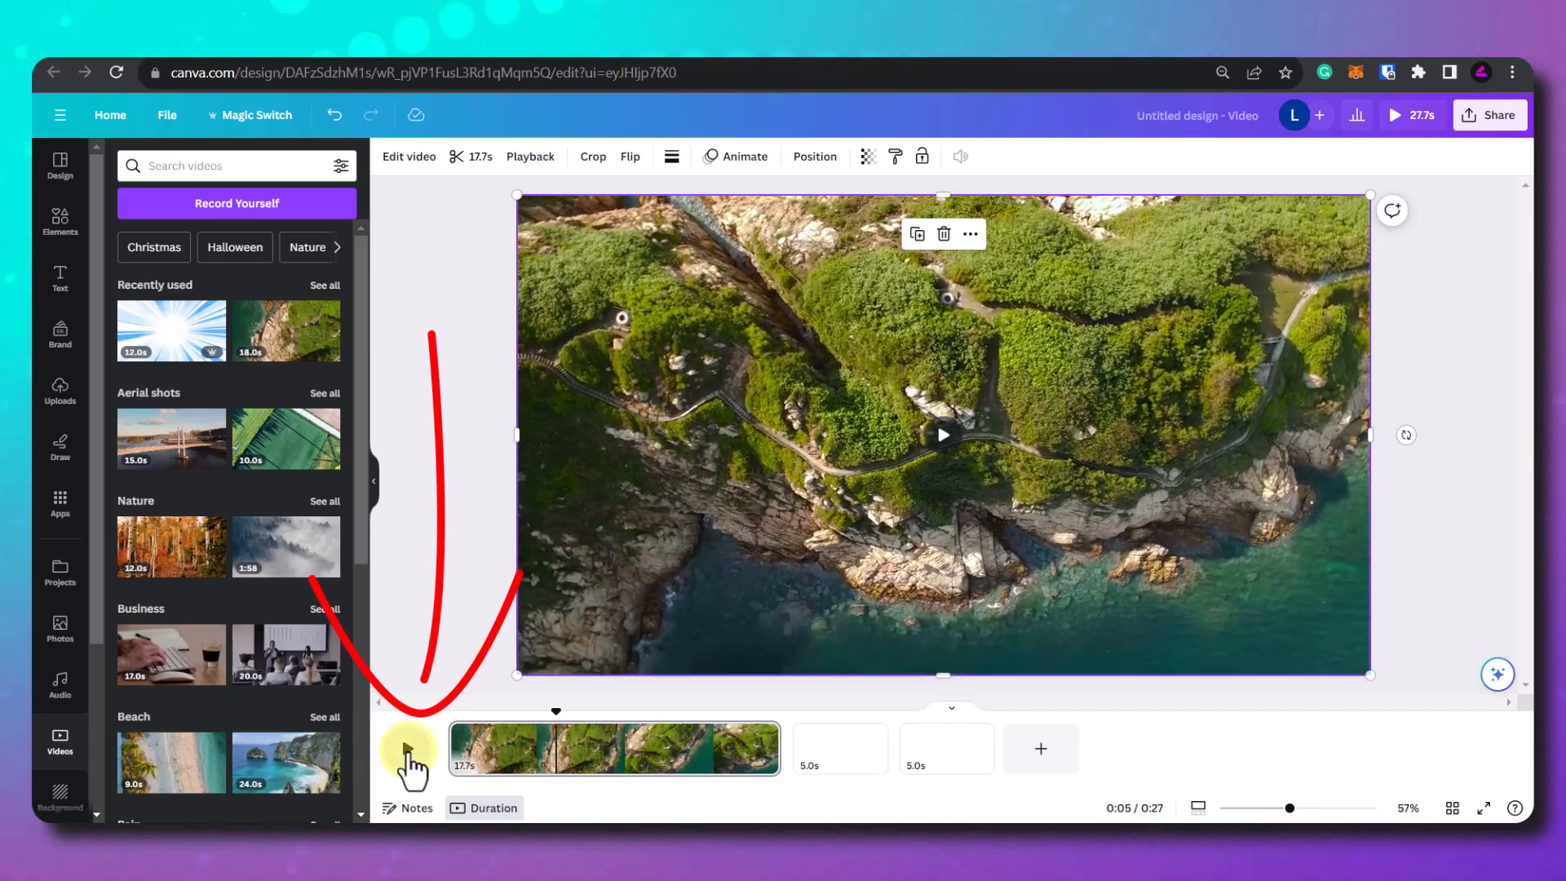
Step: Preview the design from the timeline and in the full preview, and move the playhead to 0:13
click(408, 749)
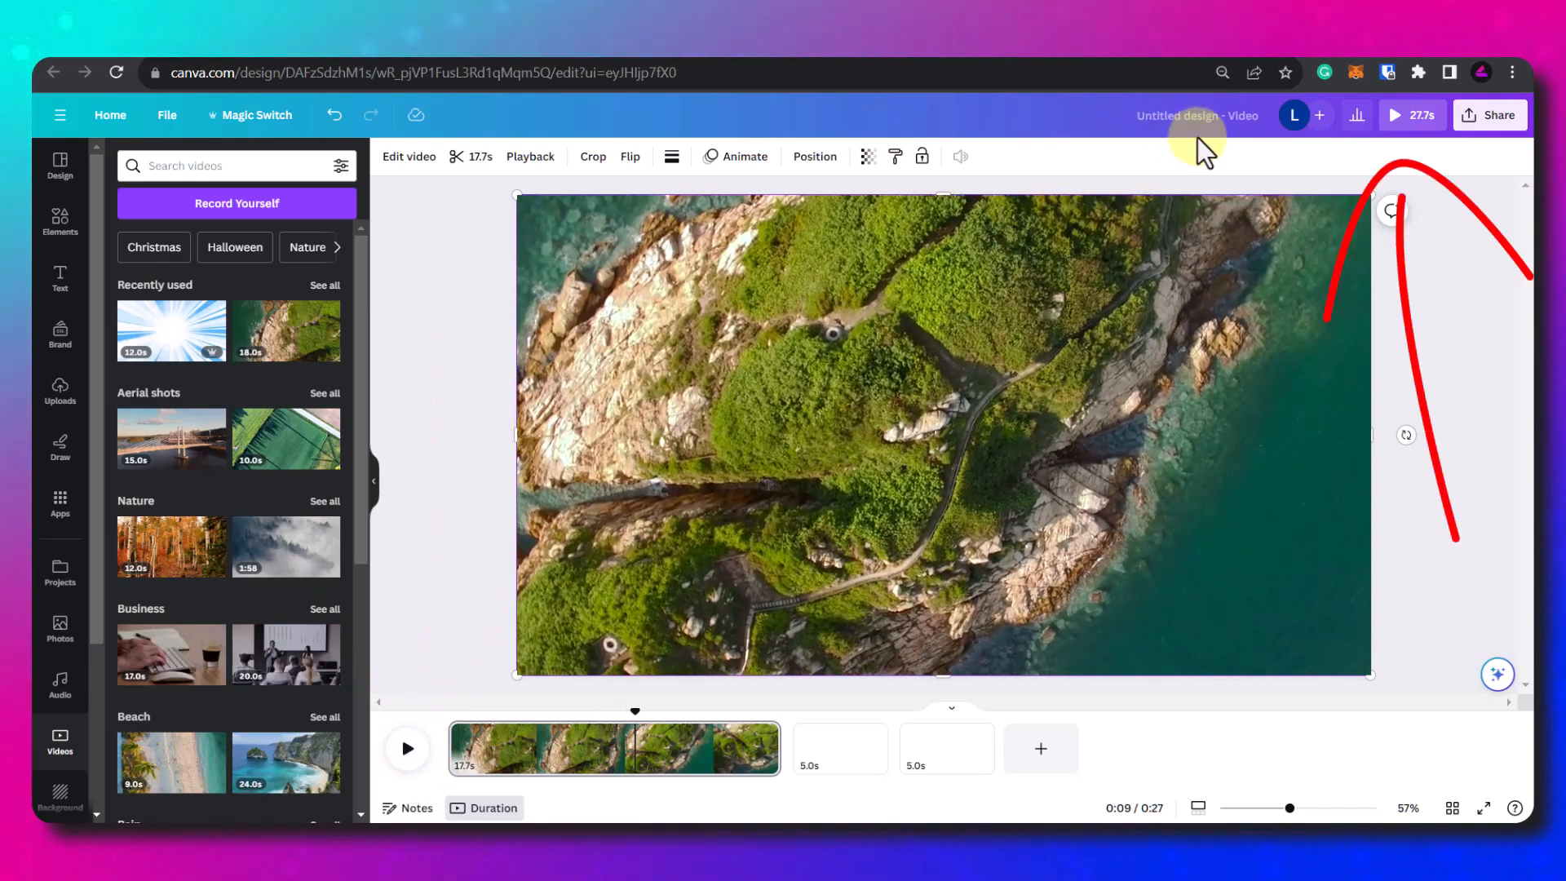
click(1399, 132)
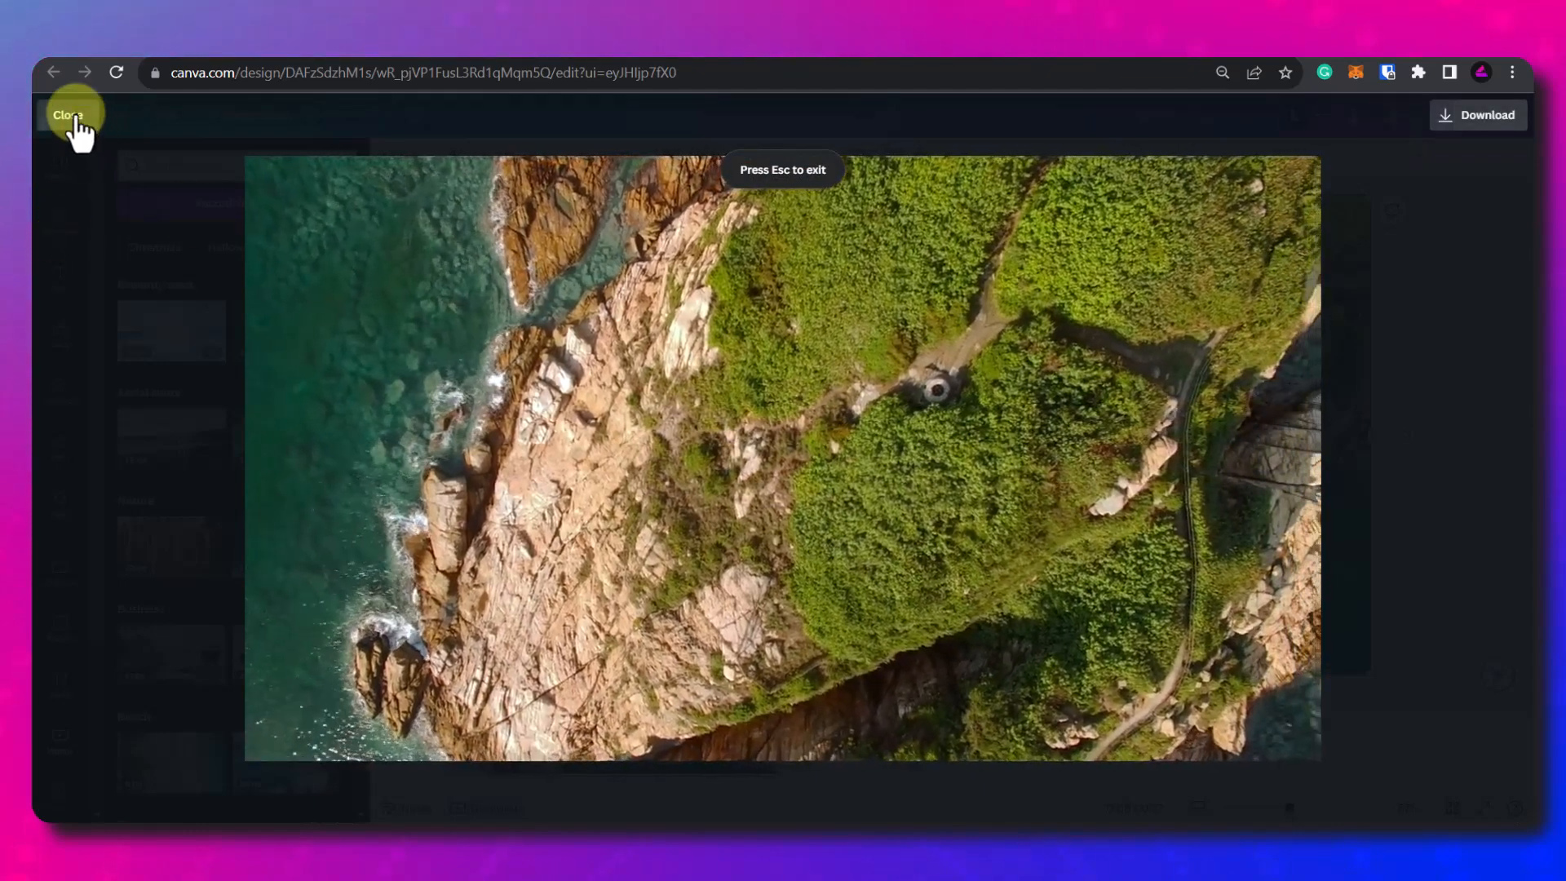
click(70, 119)
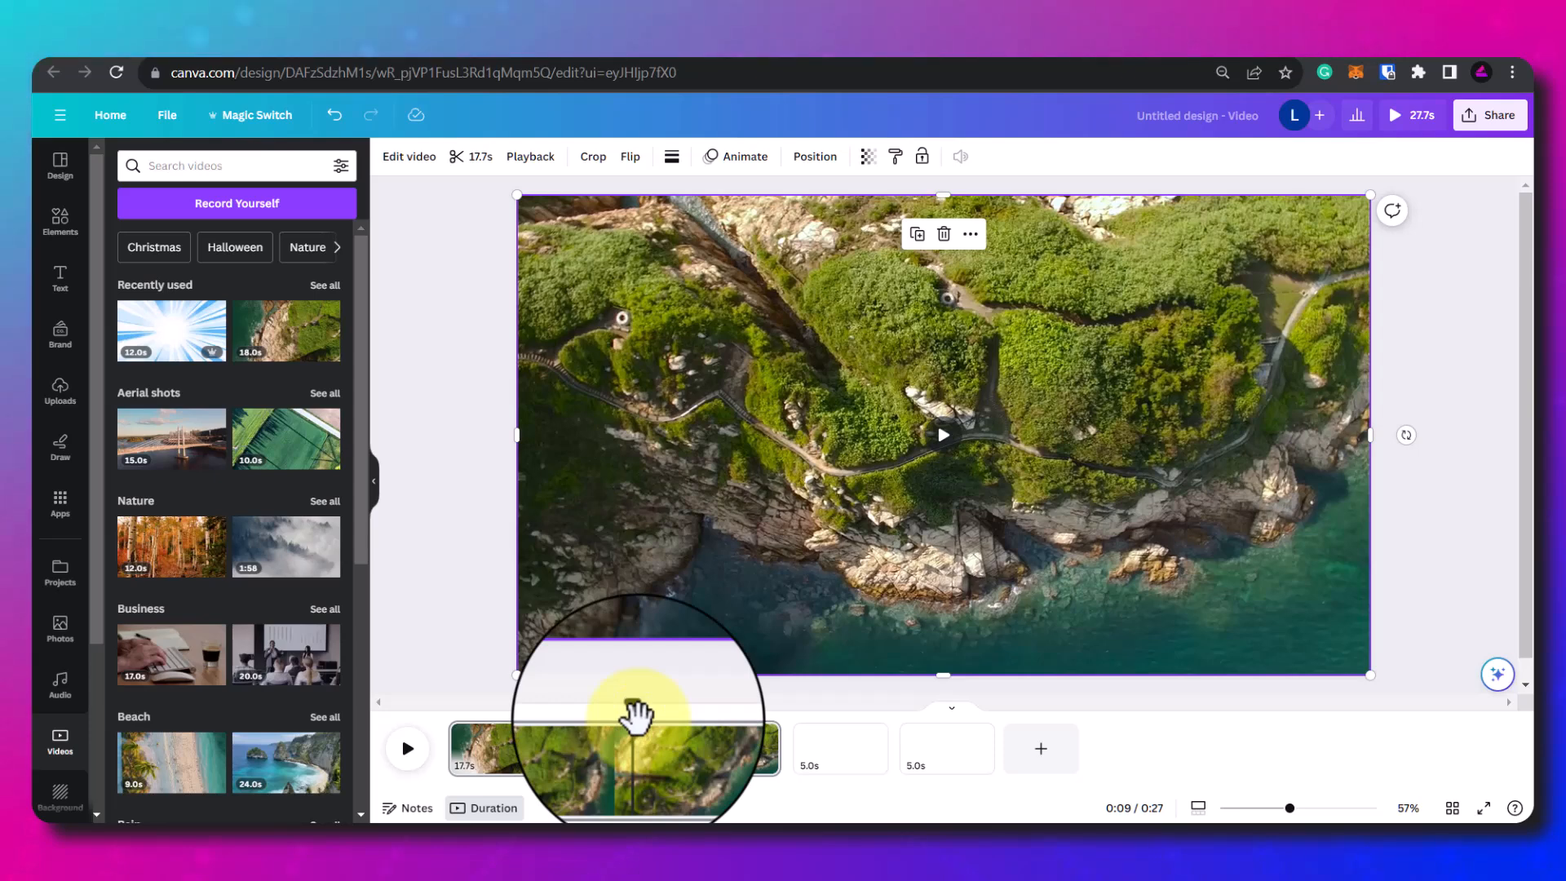
drag(635, 718, 702, 741)
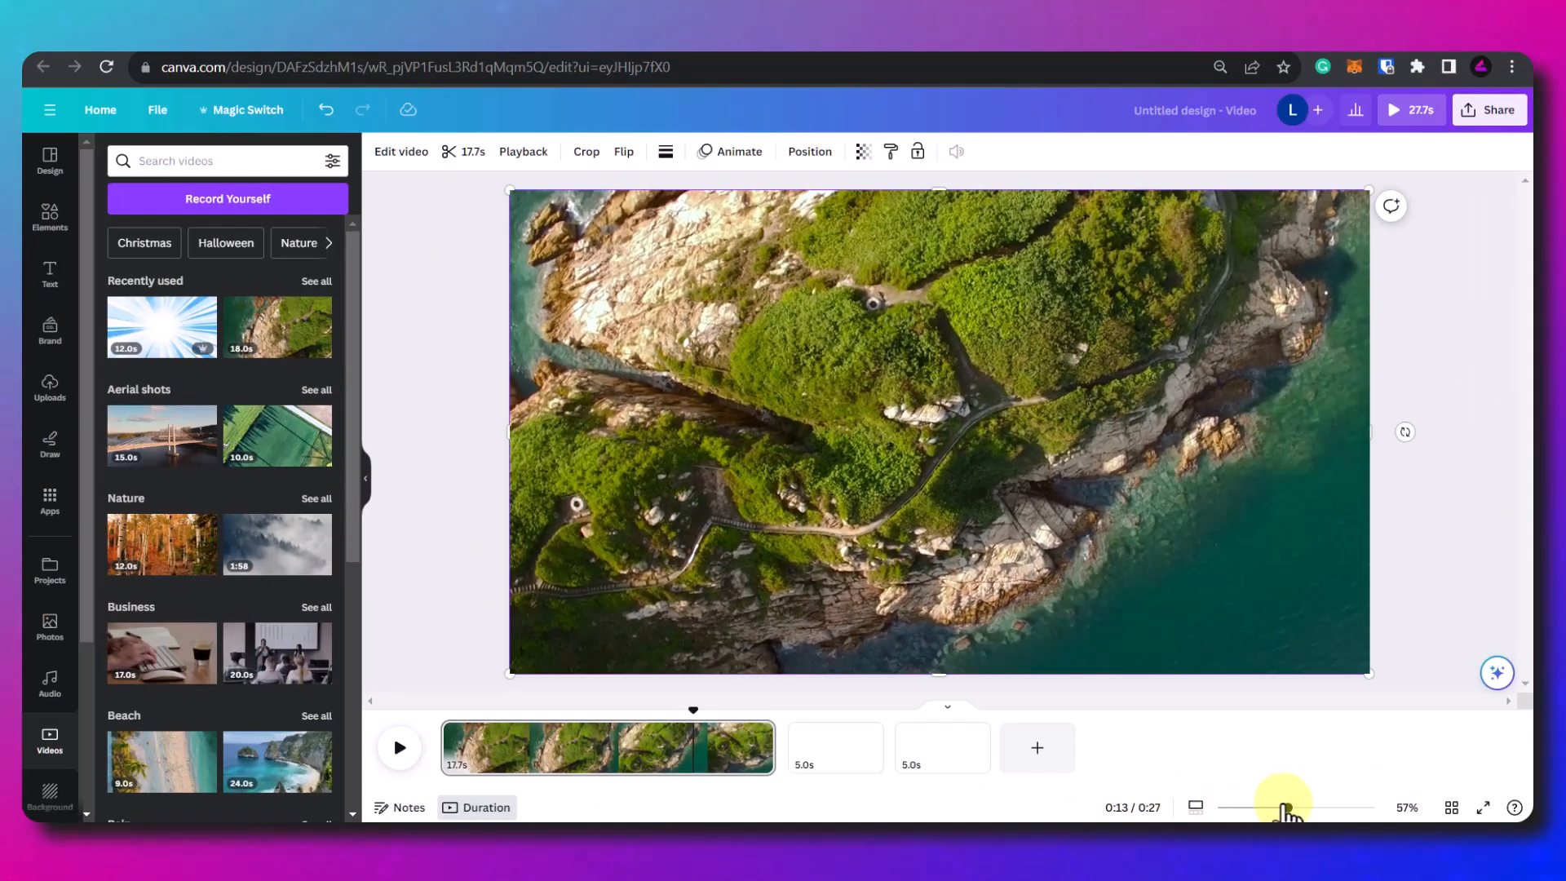
Step: Set the page zoom to 36% and the timeline thumbnail zoom to 120%, and open the grid view
mouse_move(1286, 809)
mouse_down()
mouse_move(1328, 807)
mouse_move(1265, 807)
mouse_up()
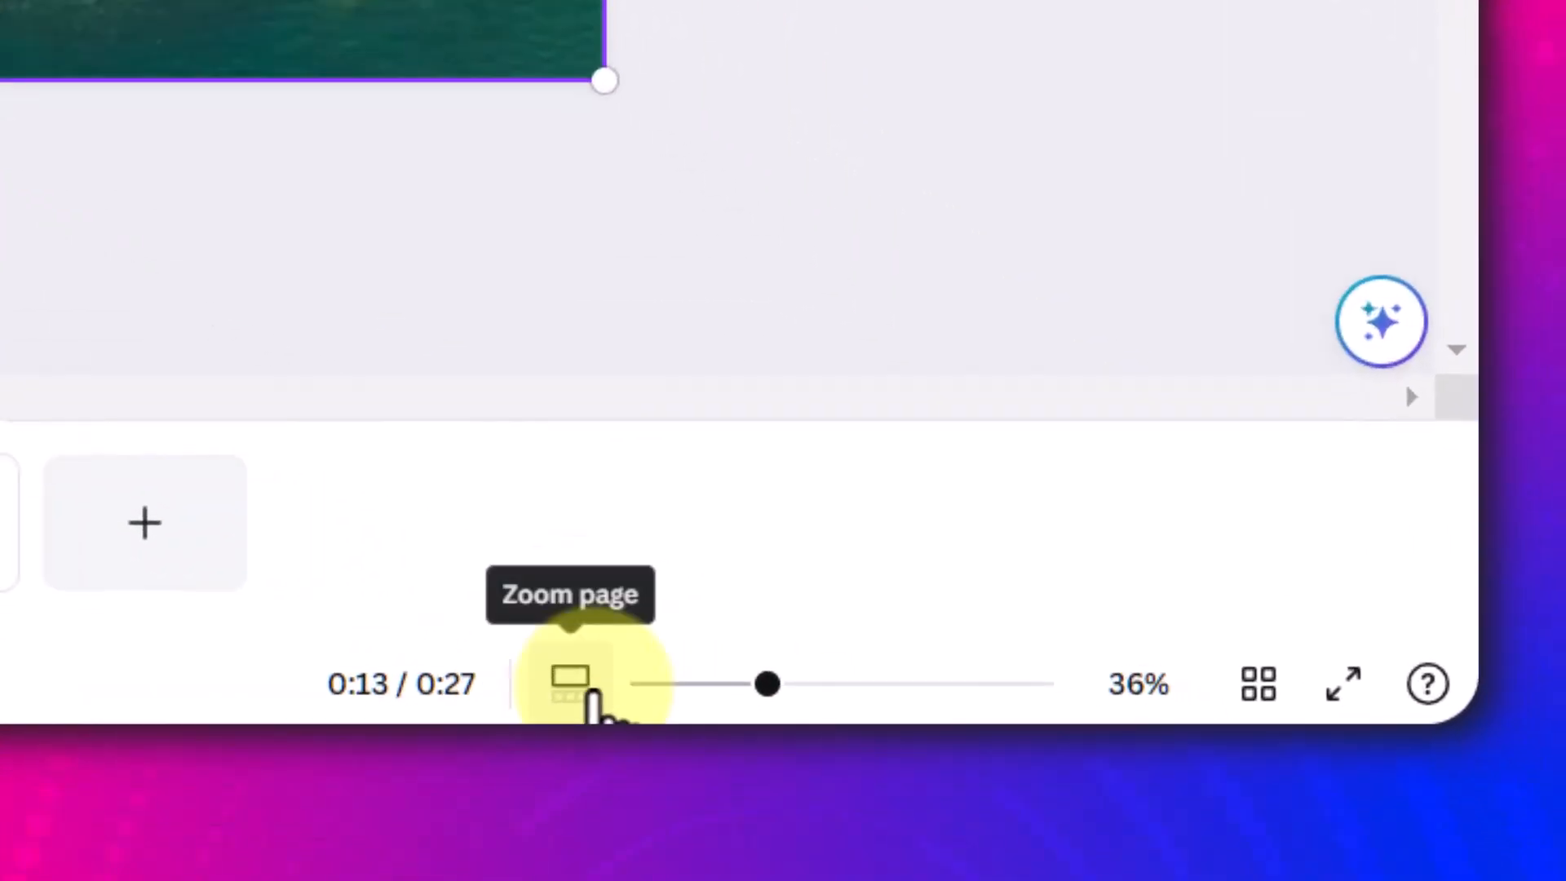
click(585, 689)
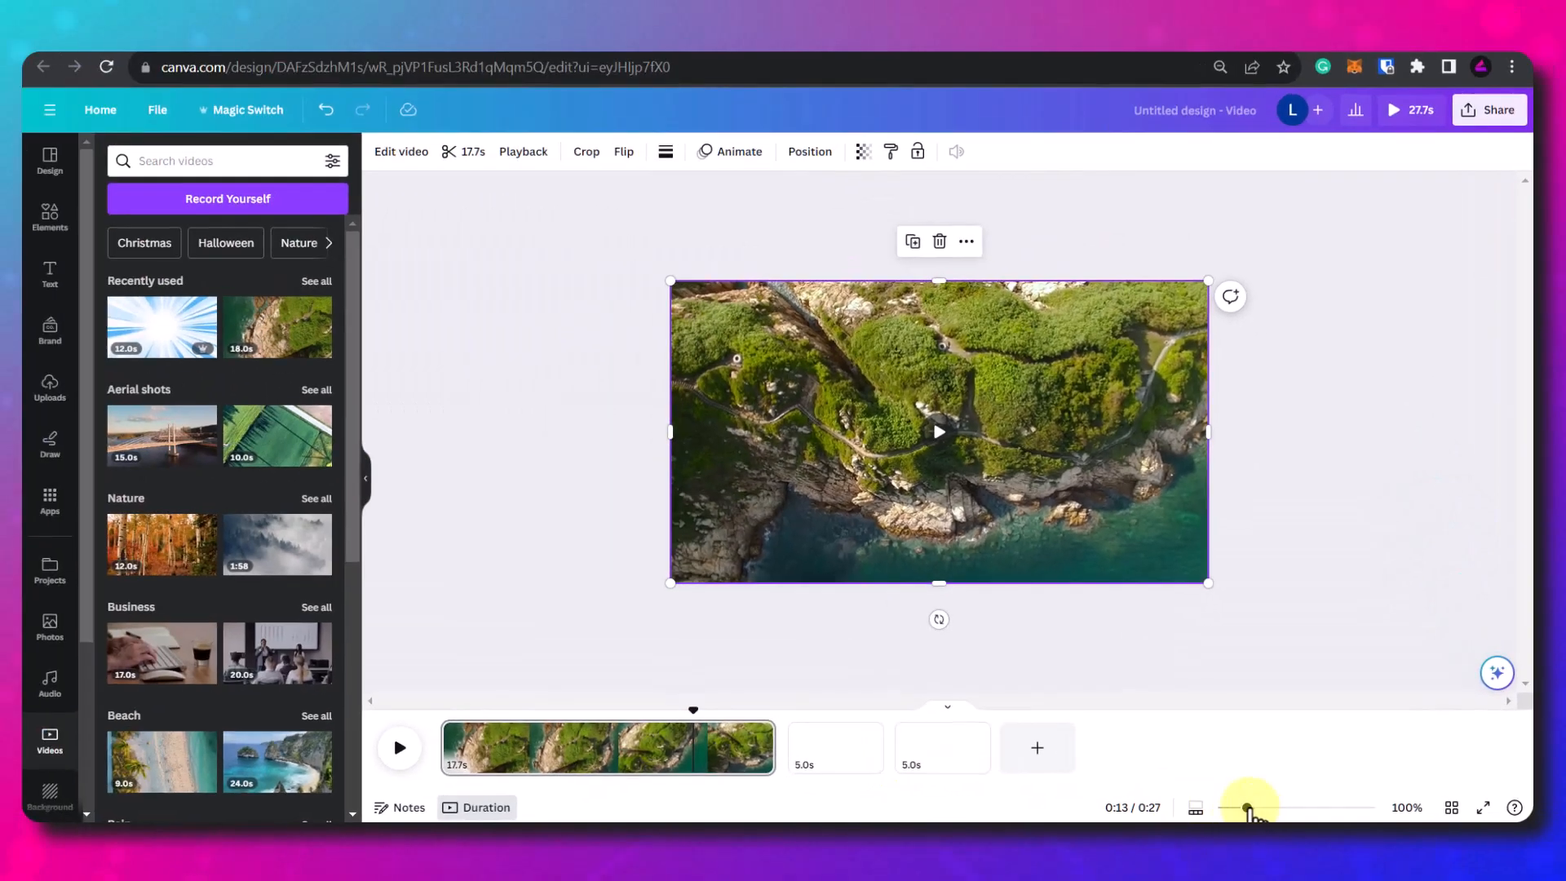
mouse_move(1247, 807)
mouse_down()
mouse_move(1338, 808)
mouse_move(1256, 807)
mouse_up()
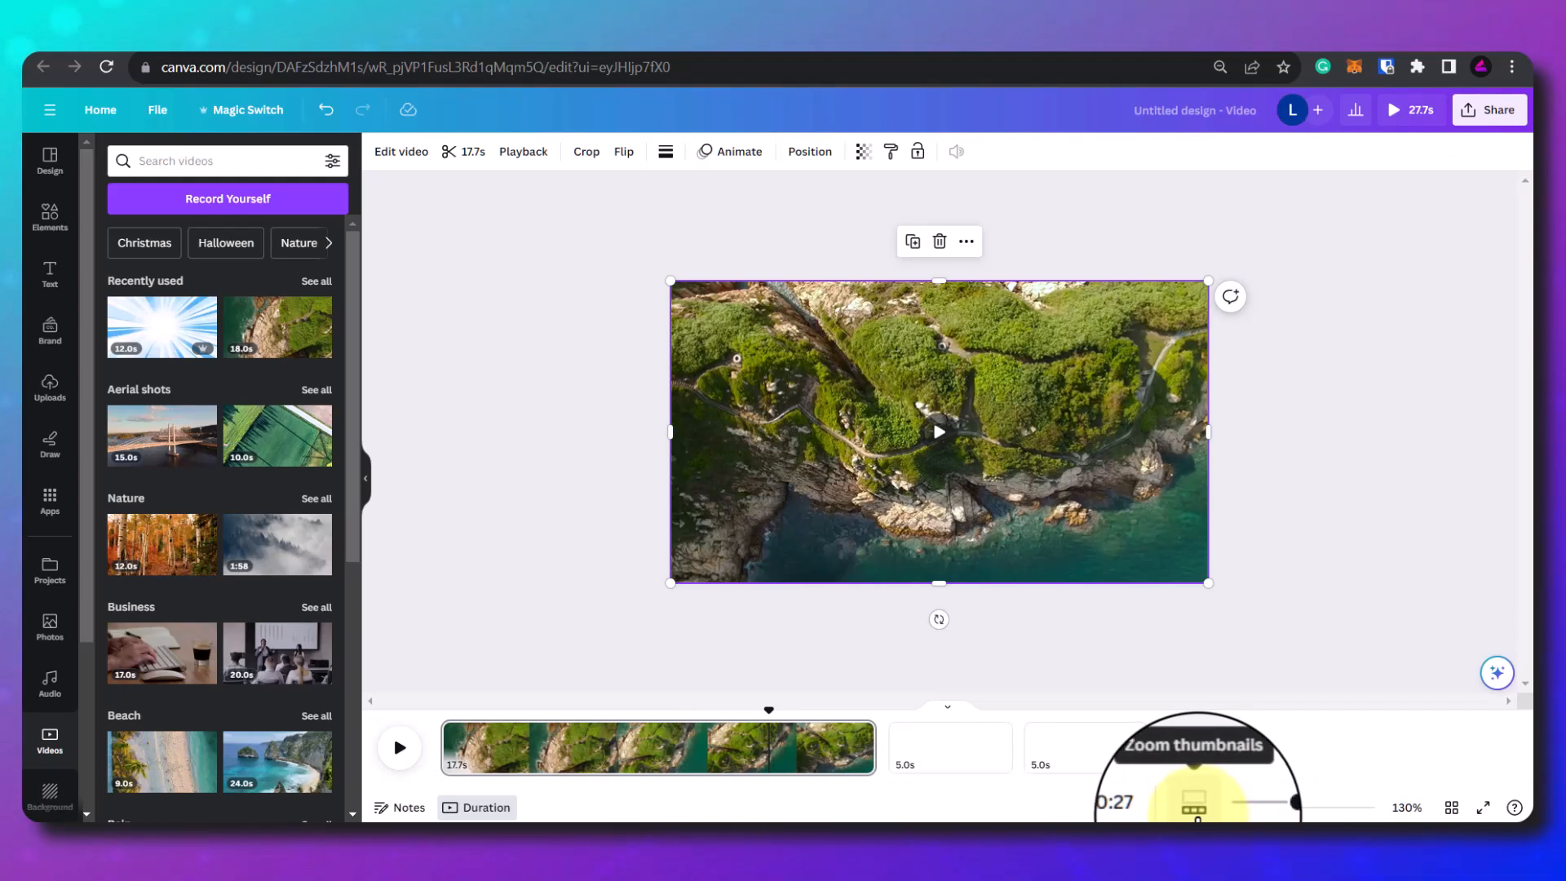
mouse_move(1263, 811)
mouse_down()
mouse_move(1222, 810)
mouse_move(1254, 810)
mouse_up()
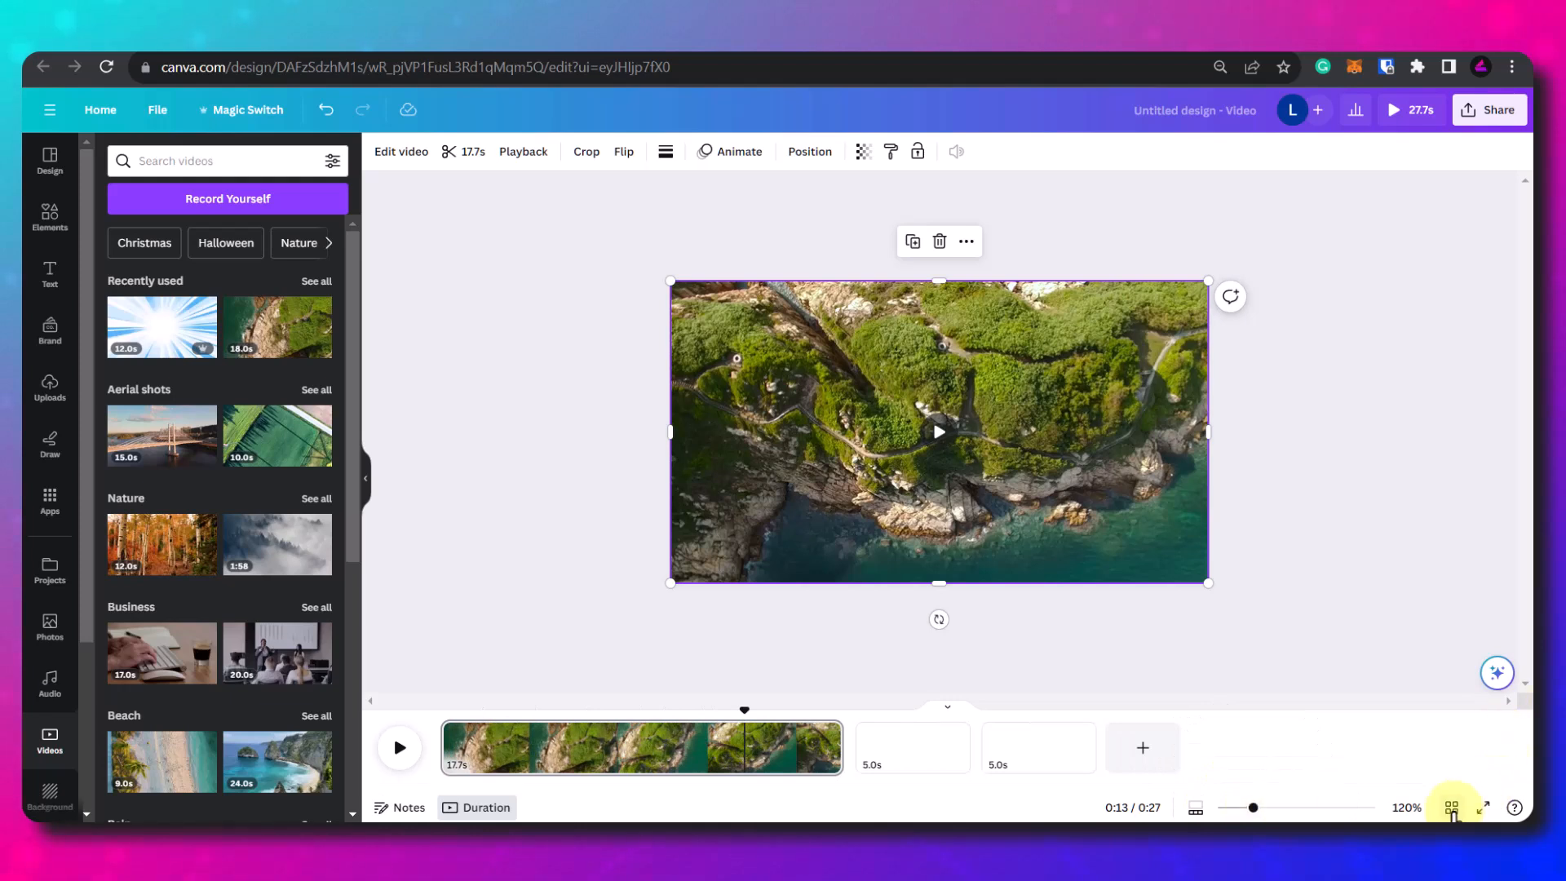
click(1453, 809)
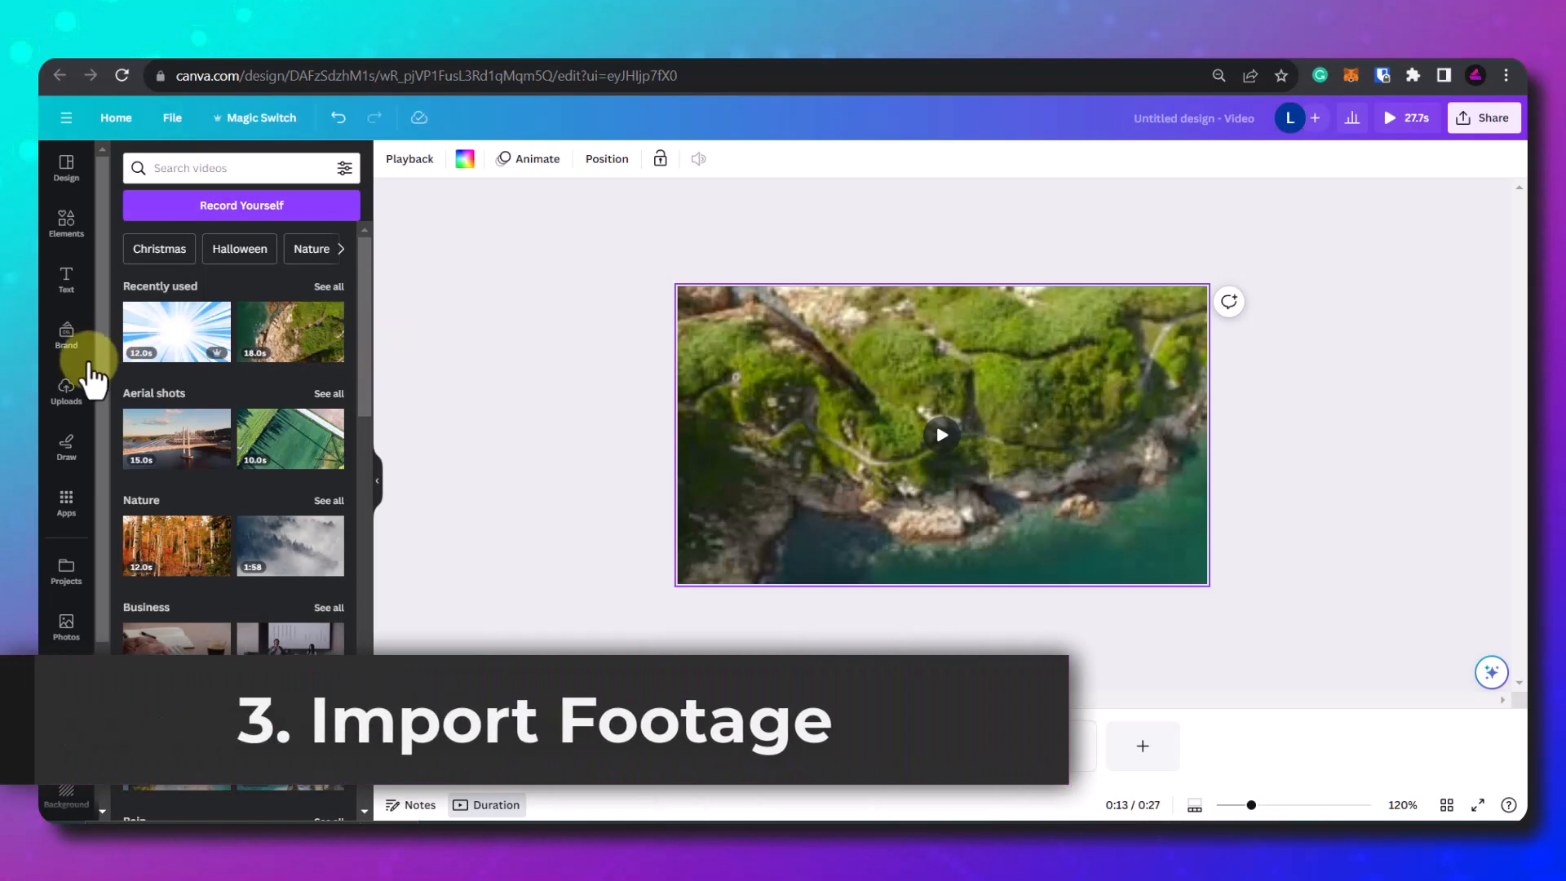
Step: Upload the file Video 9 from the Videobolt Intros folder to the media uploads
click(67, 388)
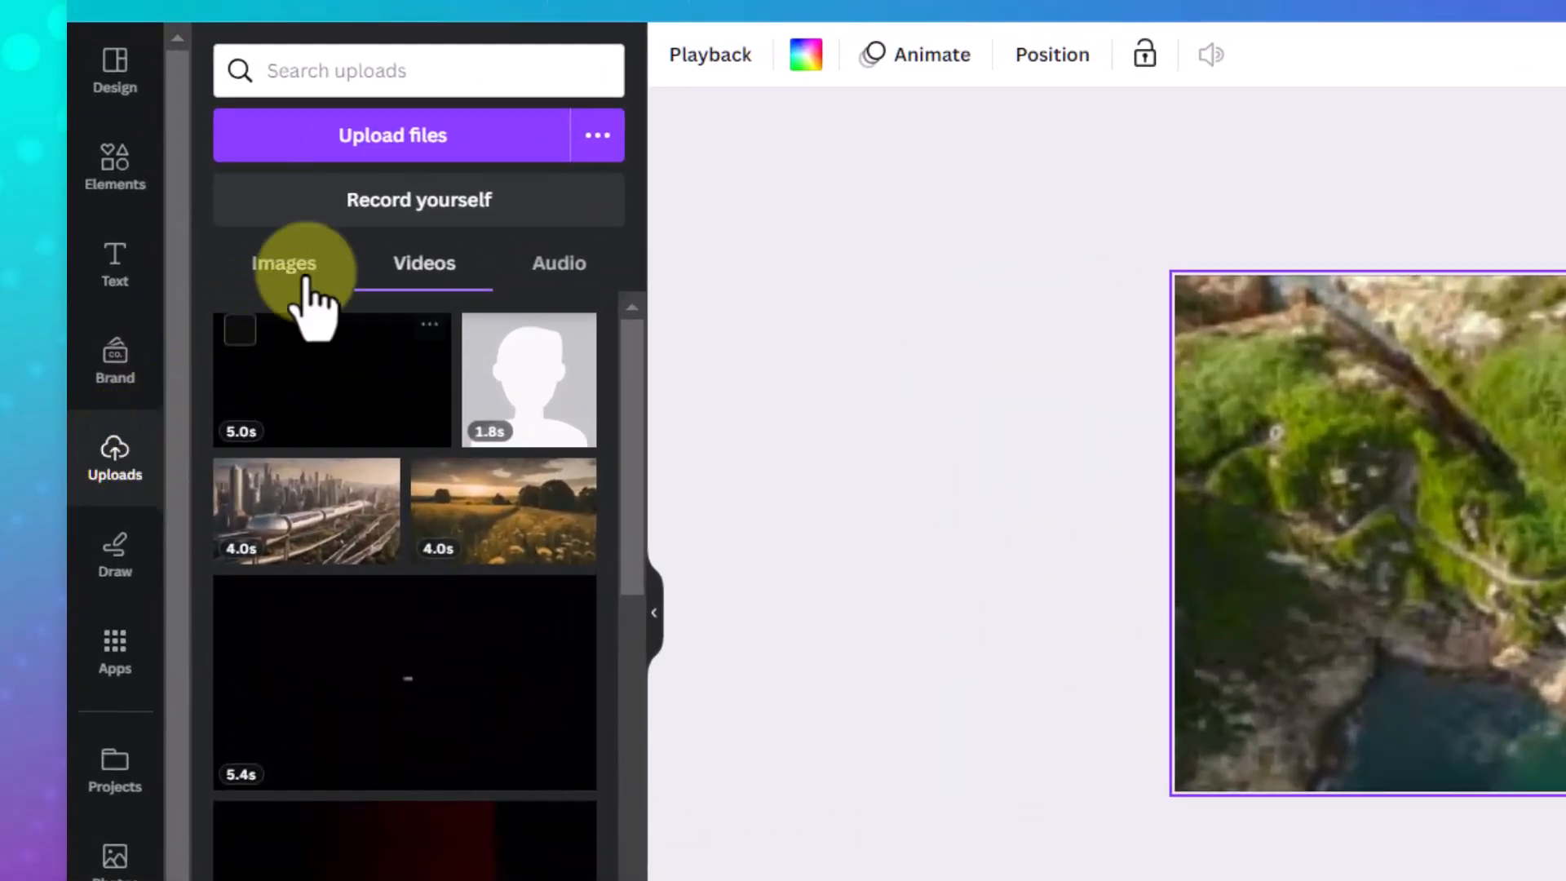
click(359, 136)
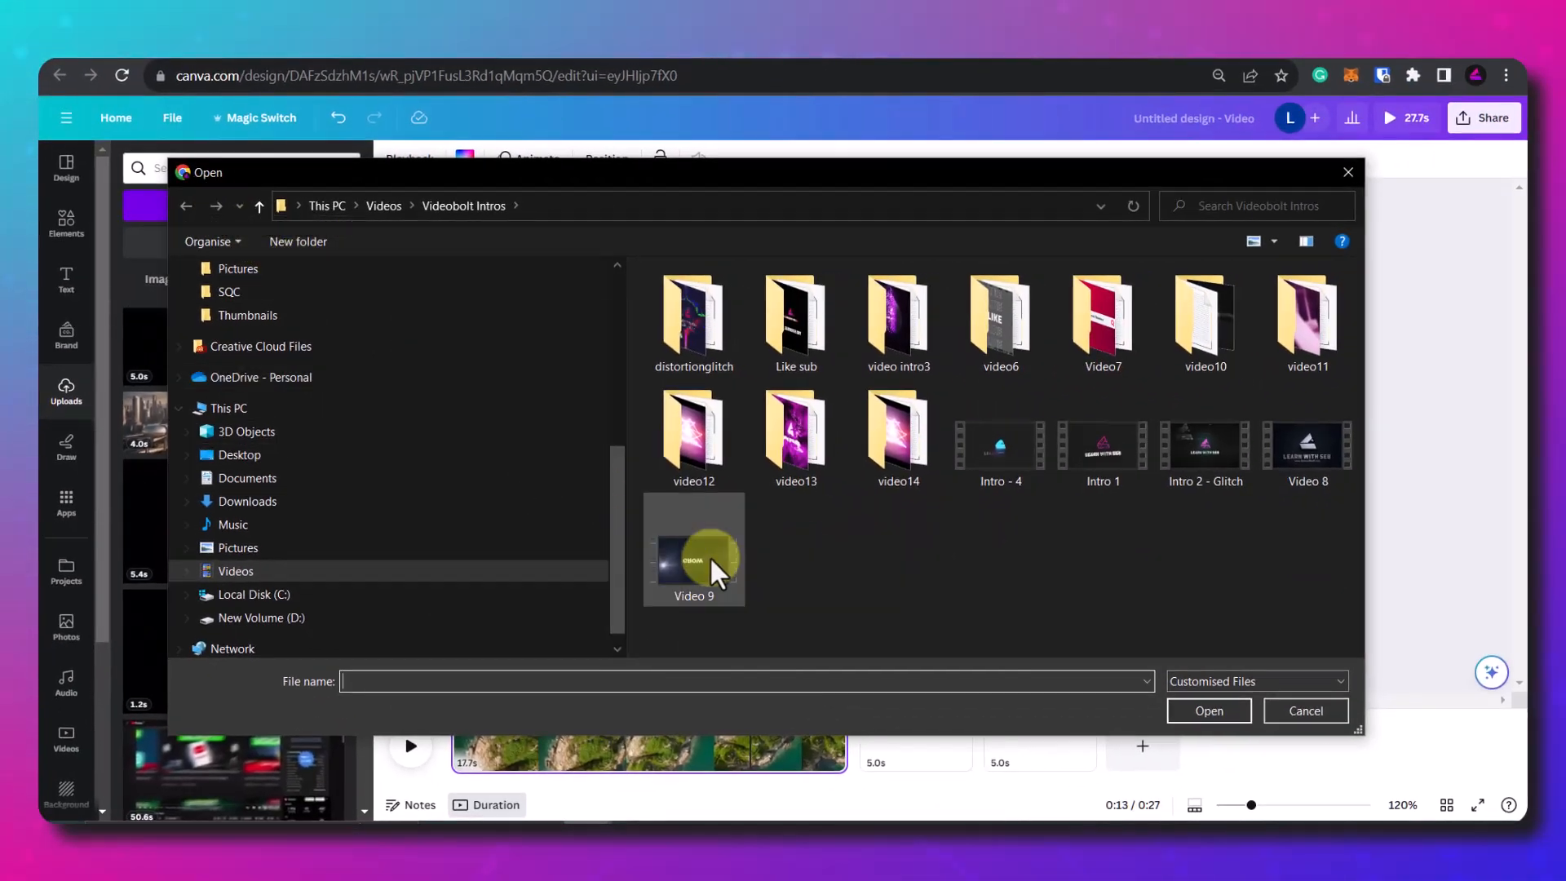
click(706, 556)
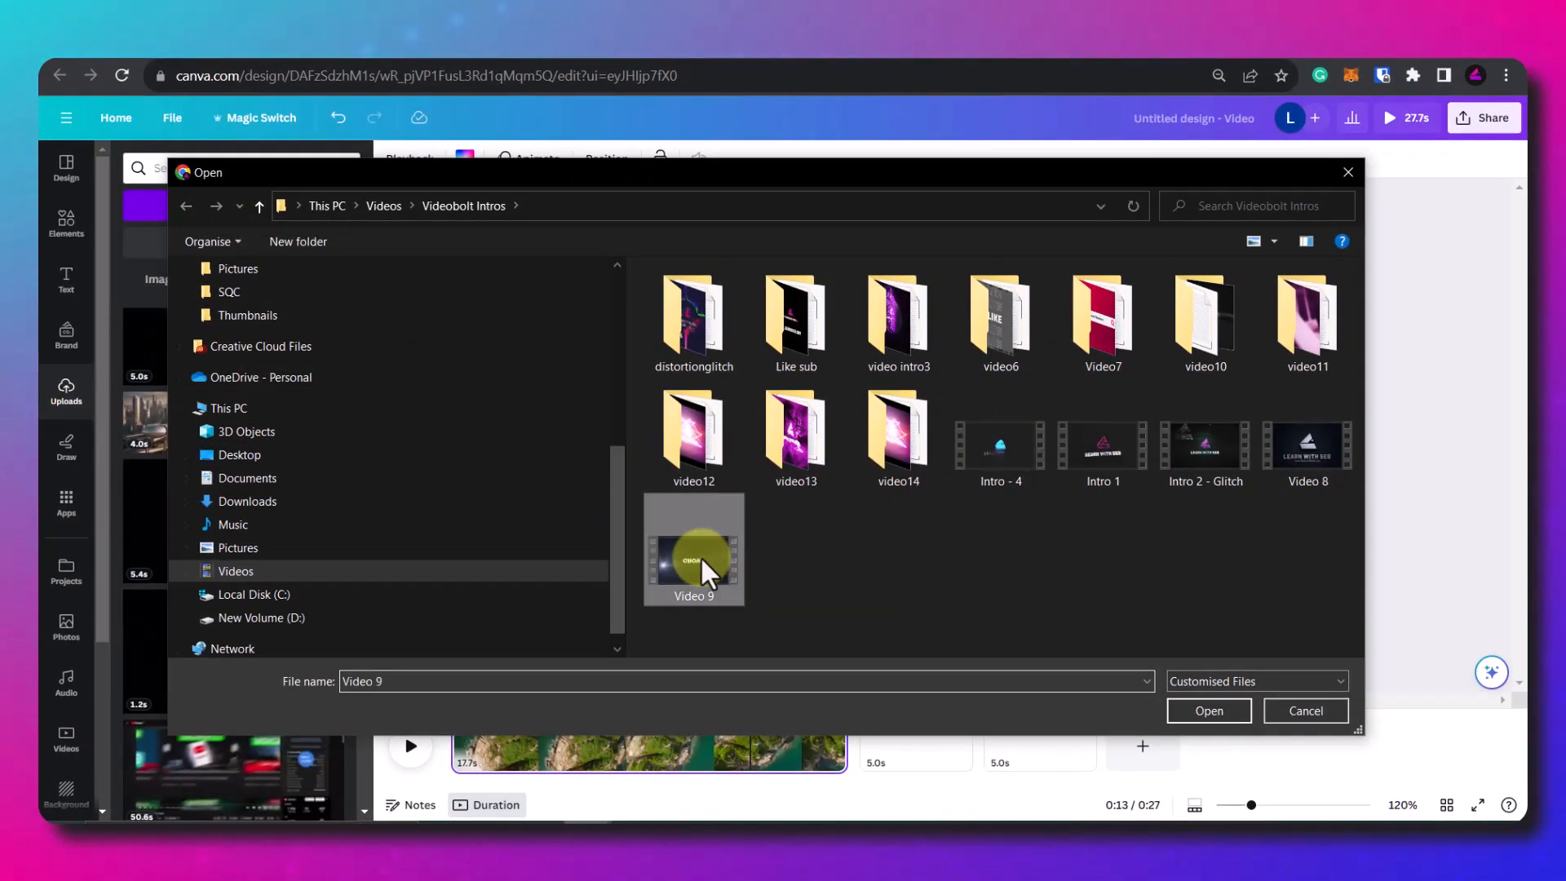
click(1216, 710)
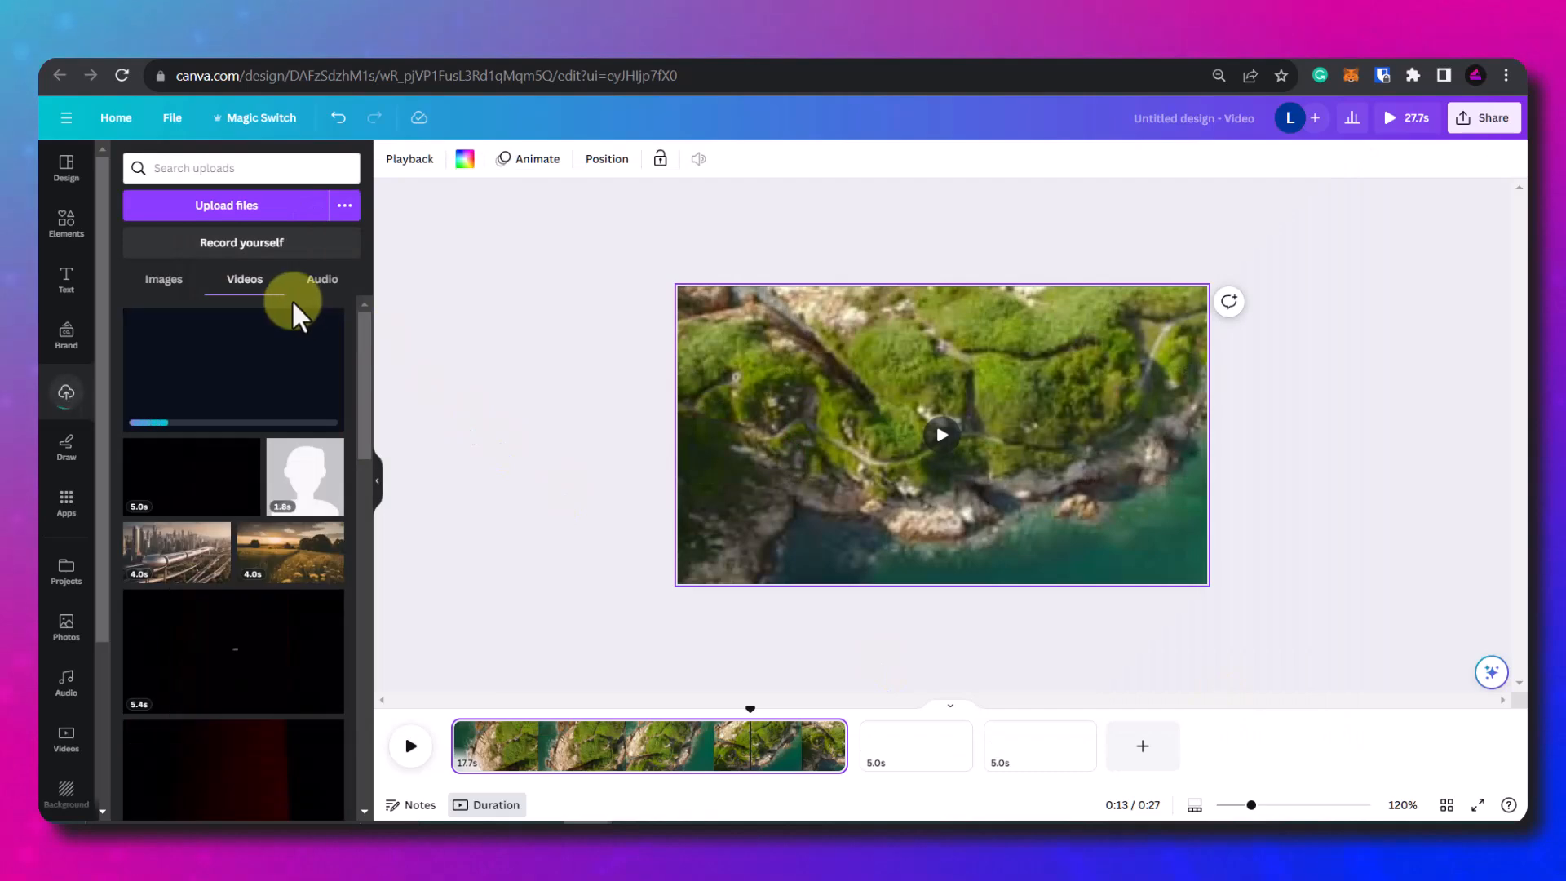
Step: Place the uploaded intro video on the blank second page
click(885, 744)
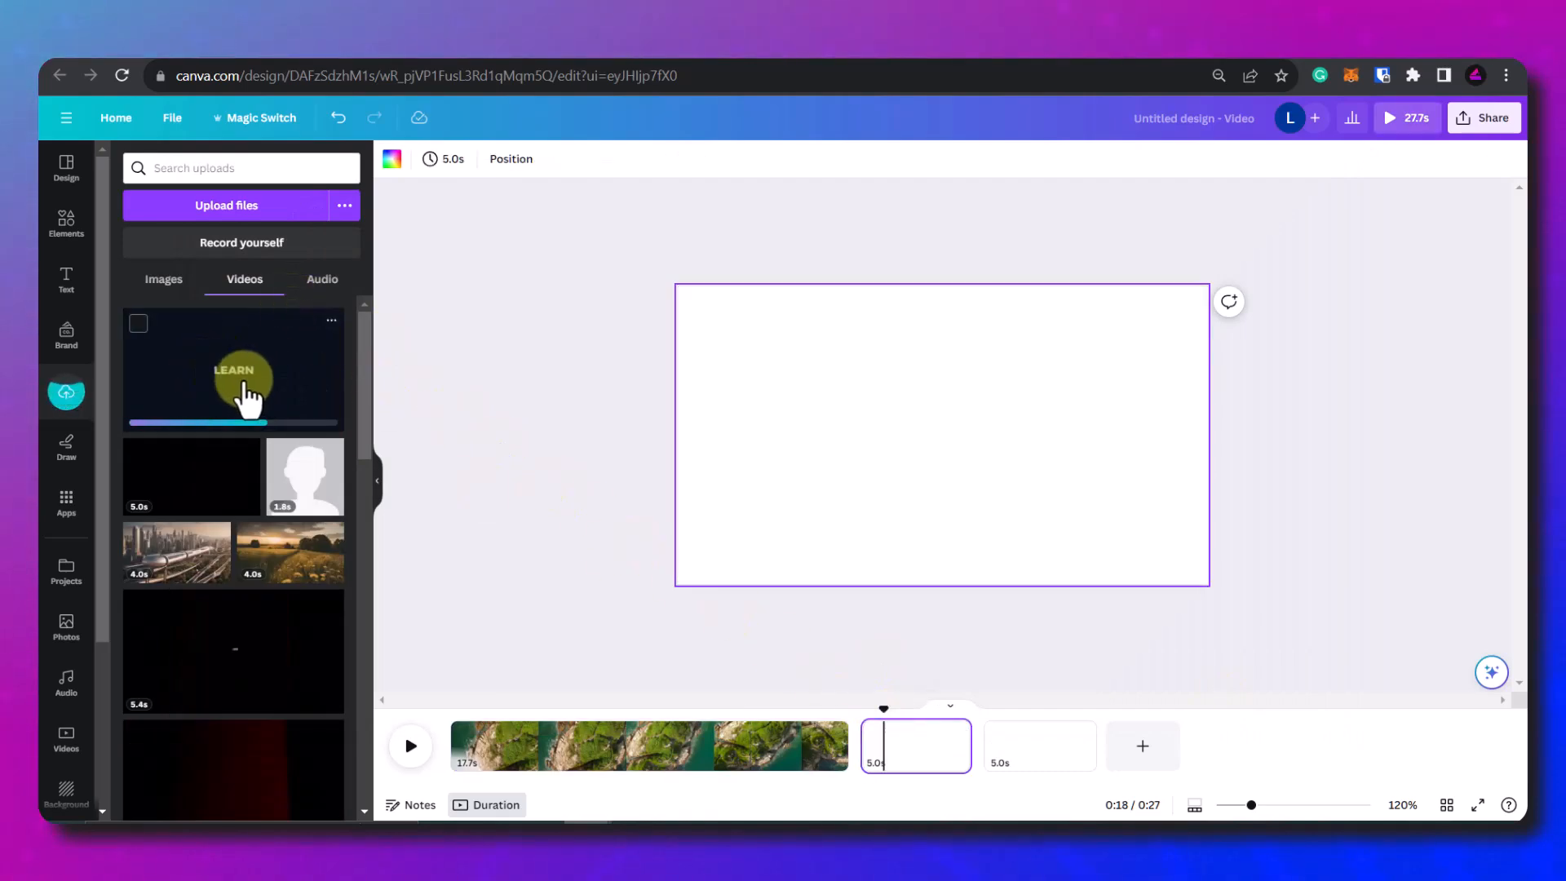
drag(321, 393, 833, 359)
click(684, 481)
Step: Widen the LEARN WITH SEB intro video on the second page by adjusting its two side edges
mouse_move(1024, 443)
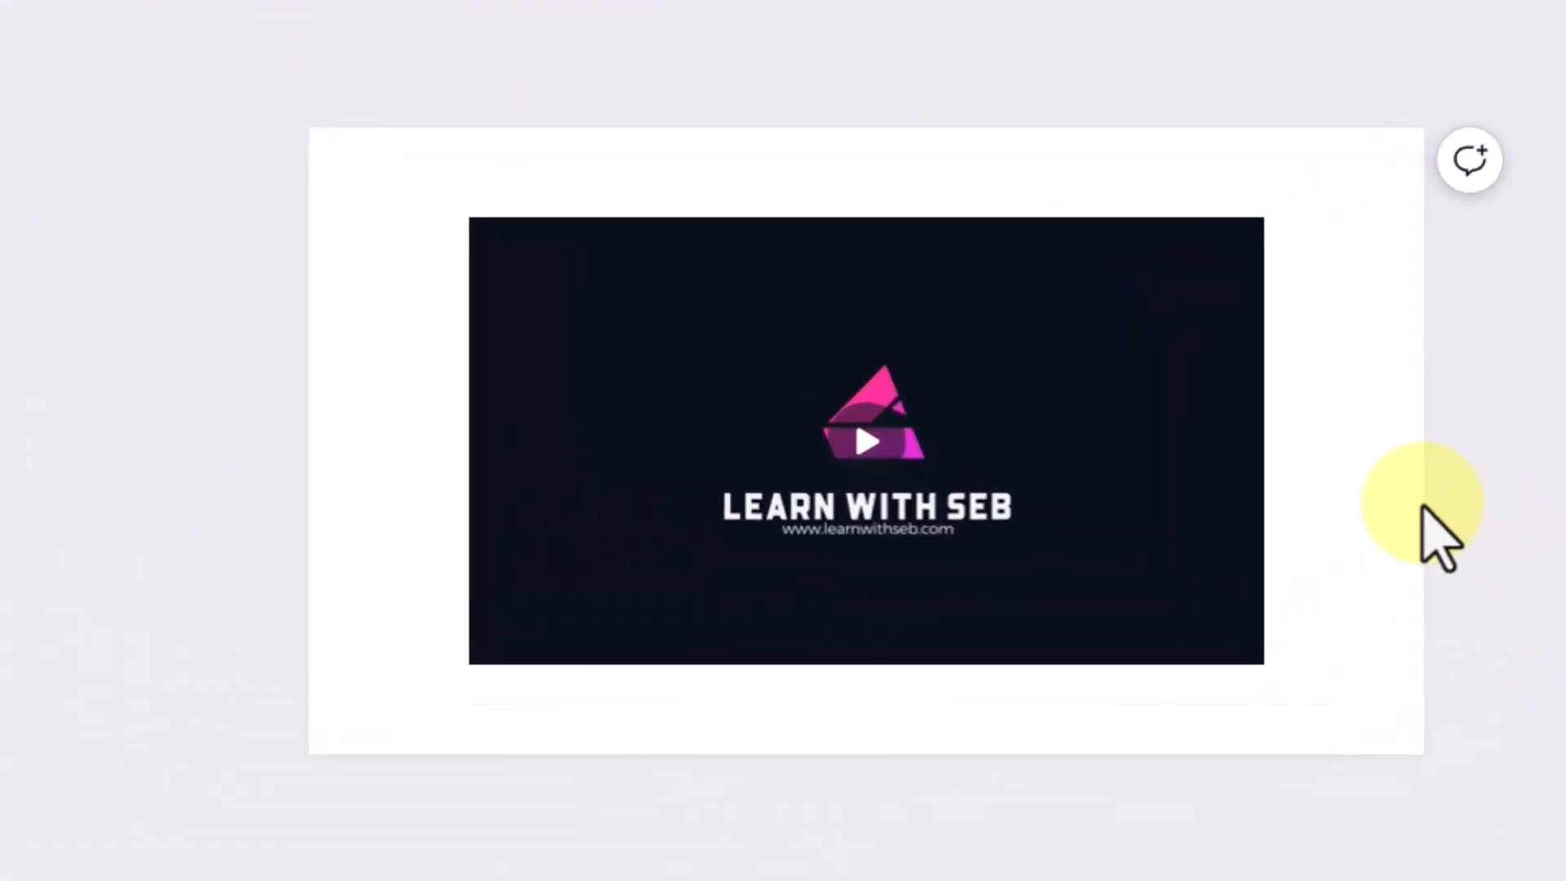
click(1123, 466)
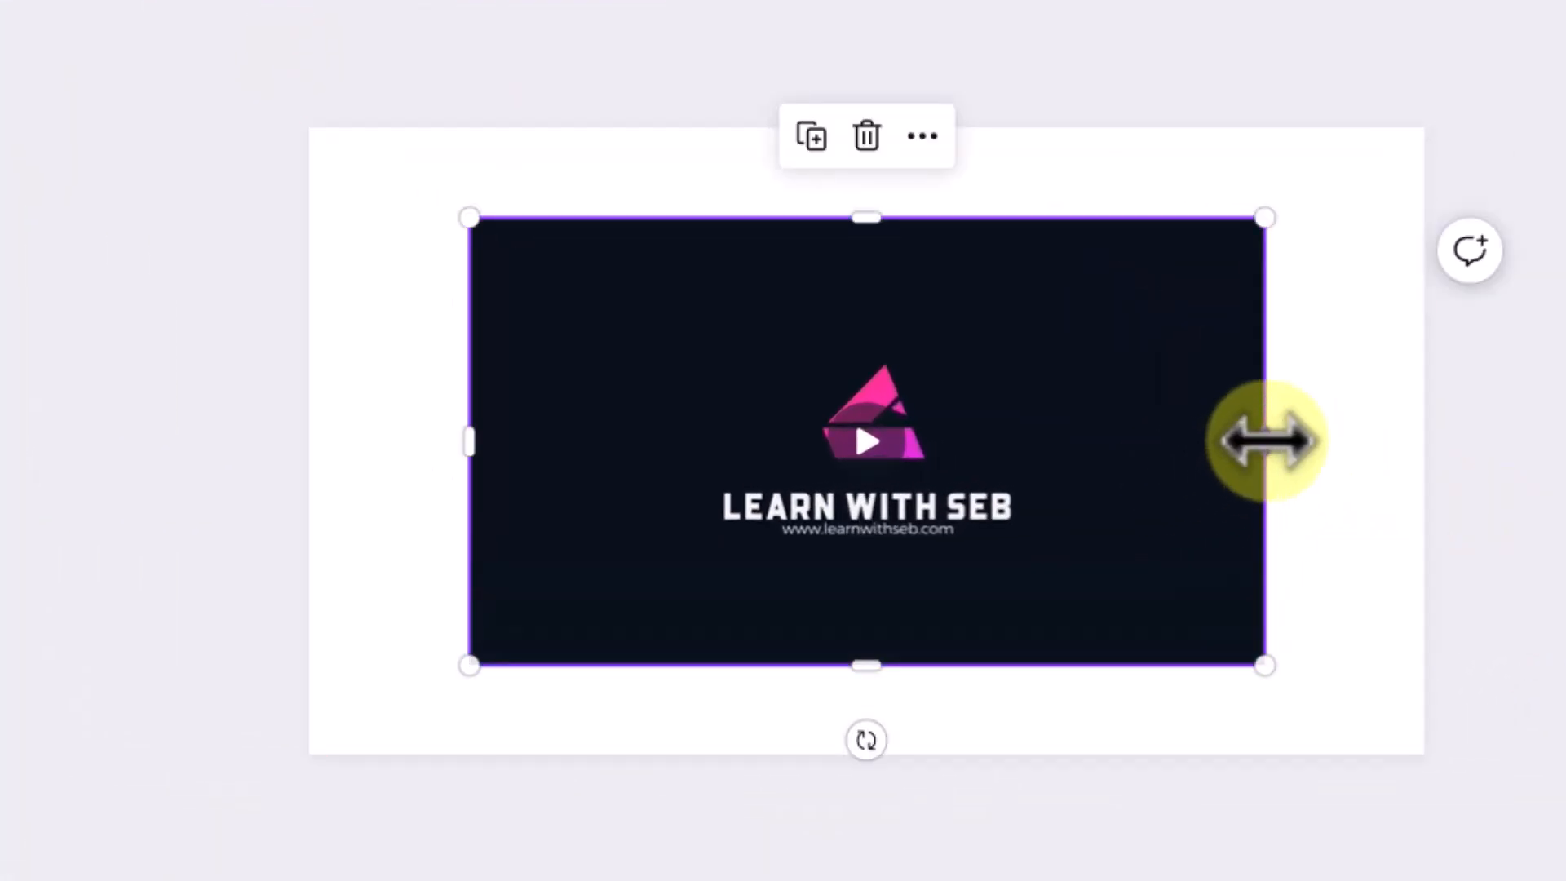
drag(1262, 441, 1302, 447)
mouse_move(468, 440)
mouse_down()
mouse_move(639, 444)
mouse_move(472, 446)
mouse_up()
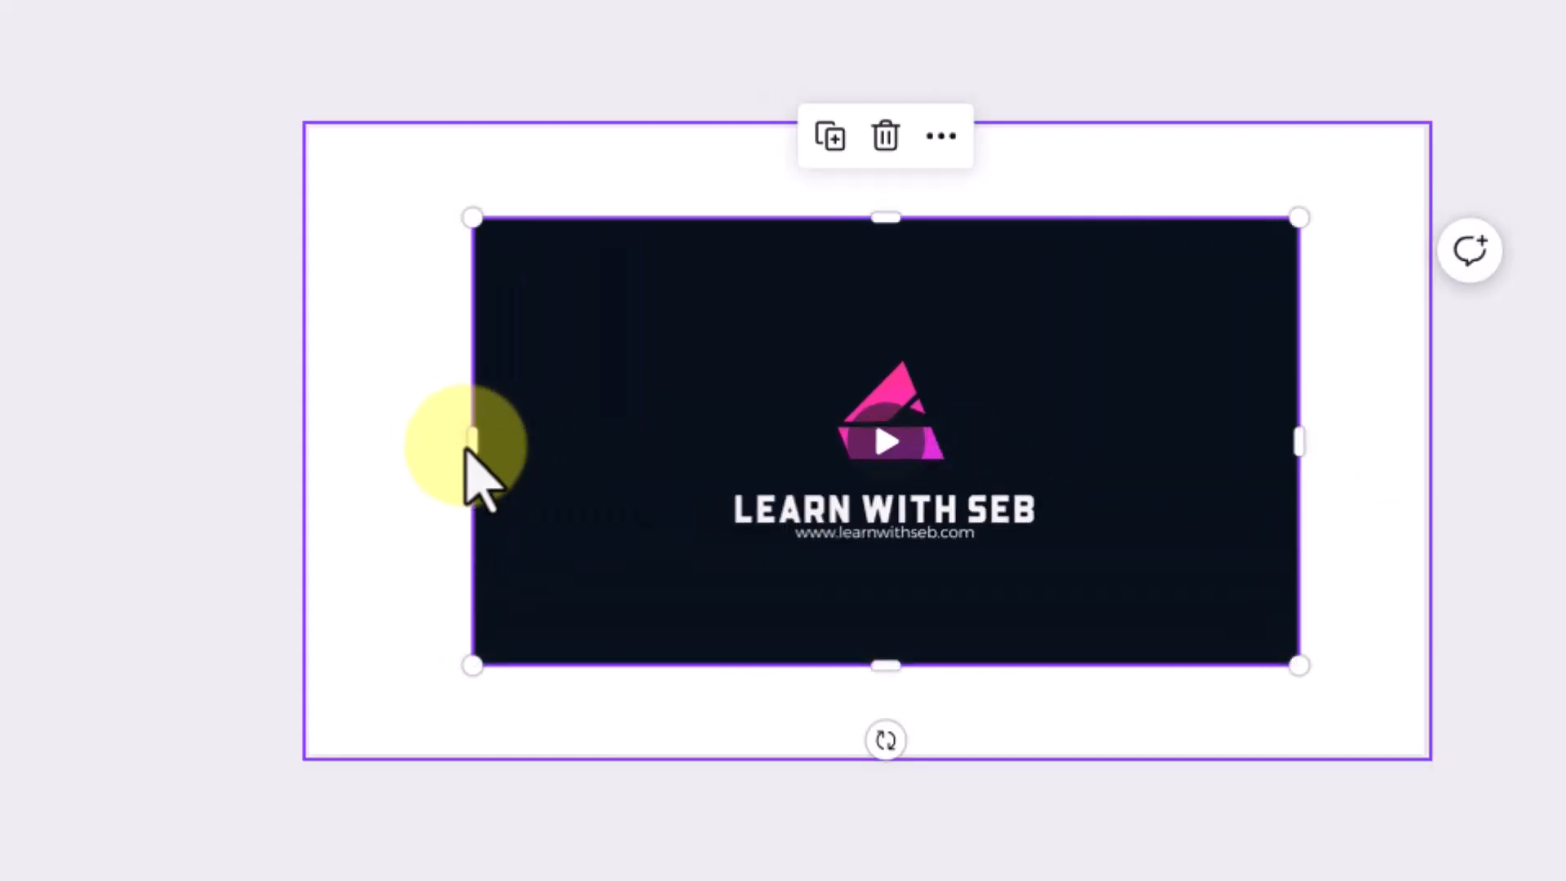
Step: Set the intro video as the second page's background, and detach it again and shift it slightly left
right_click(1090, 398)
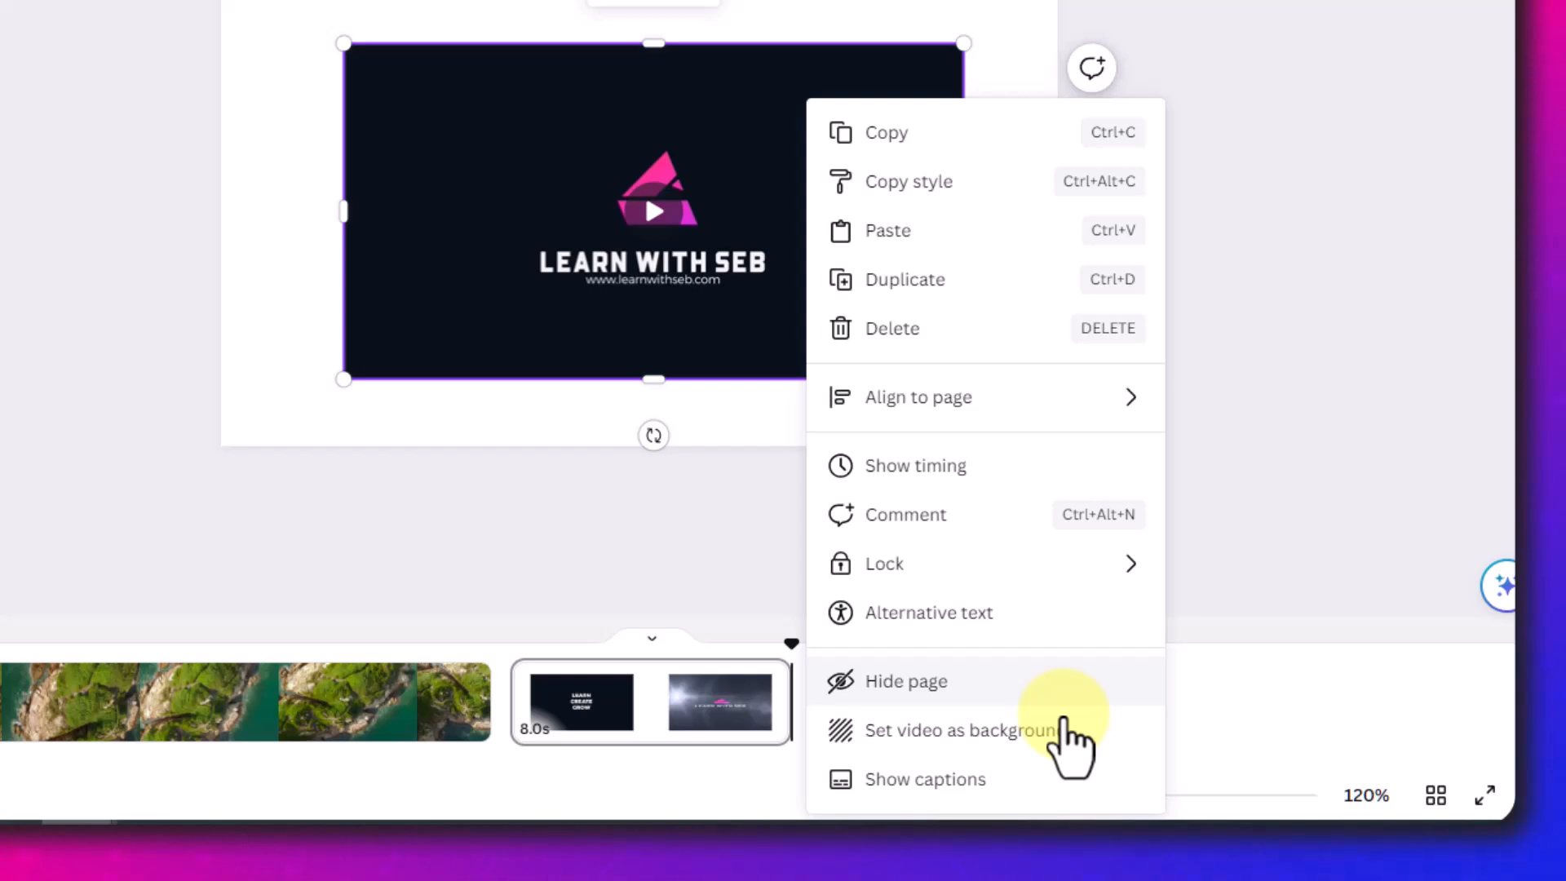
click(1065, 725)
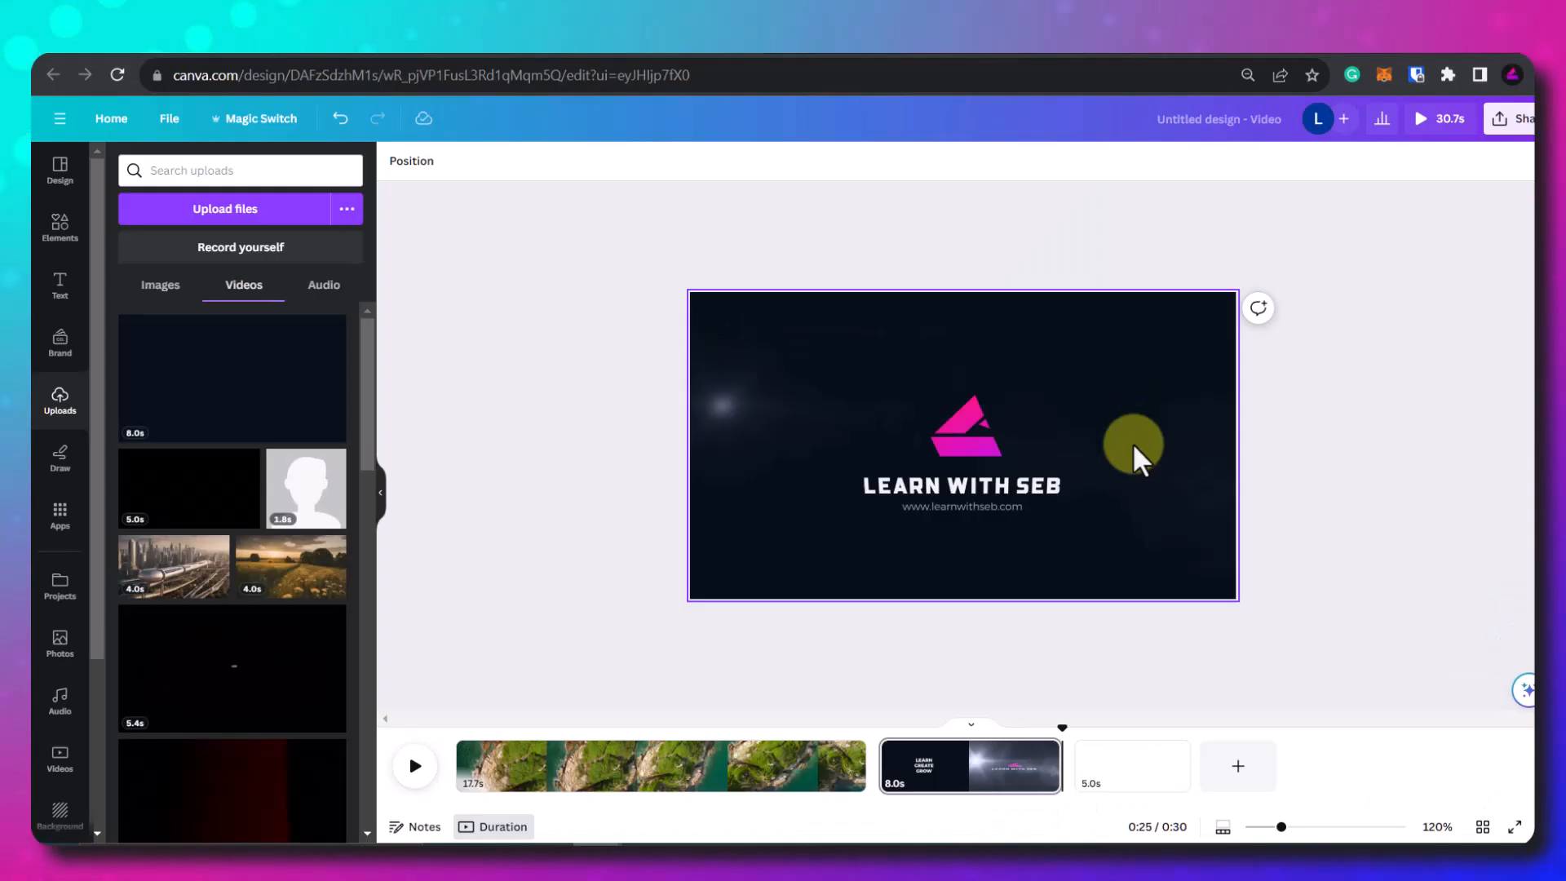
right_click(966, 277)
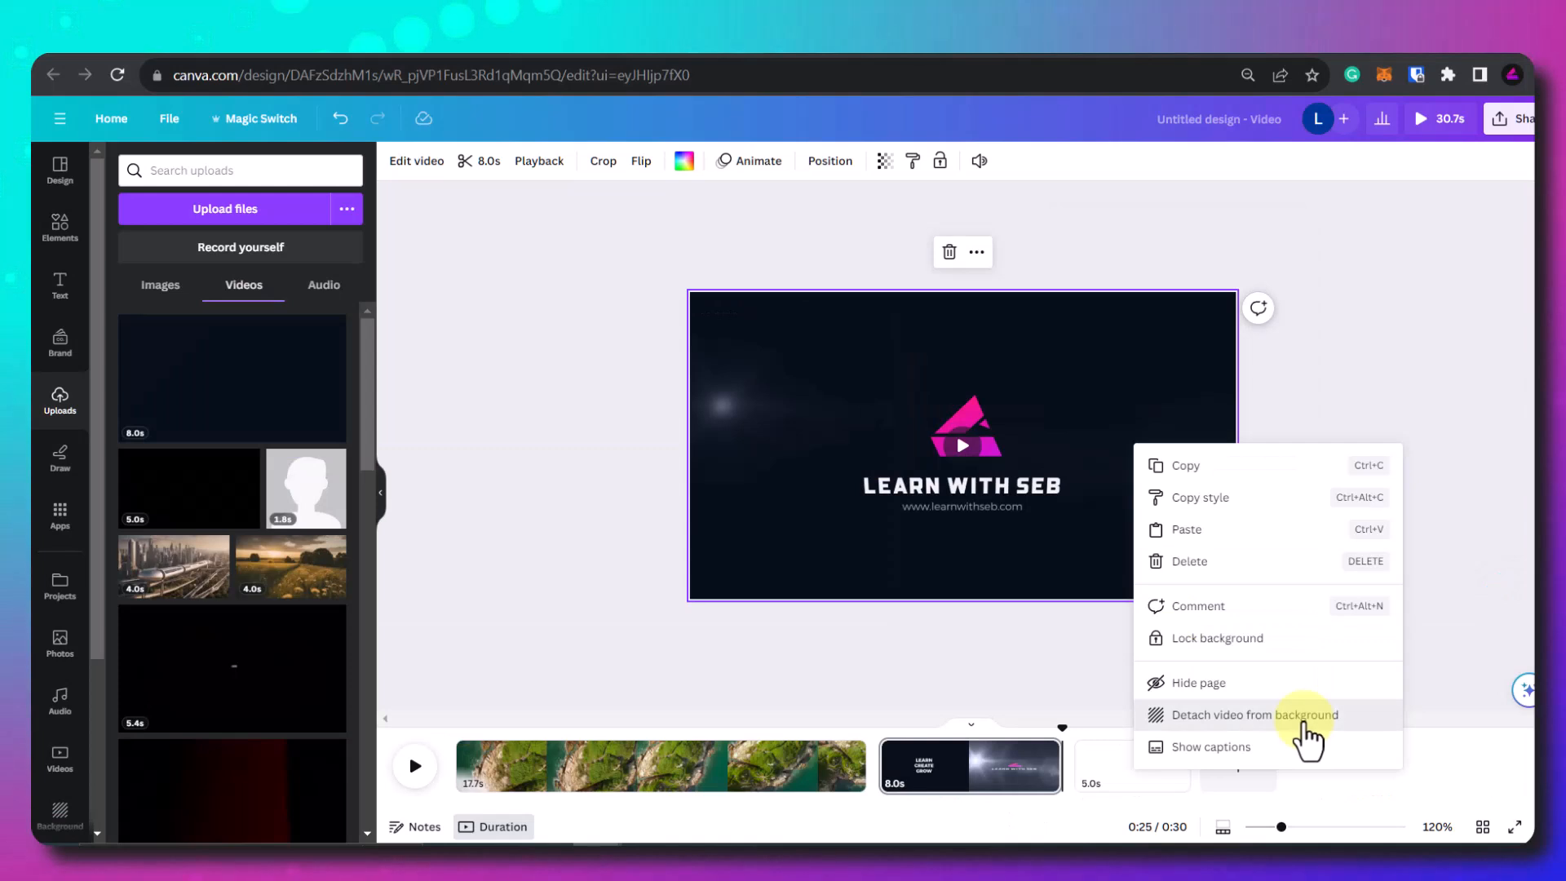
click(1305, 722)
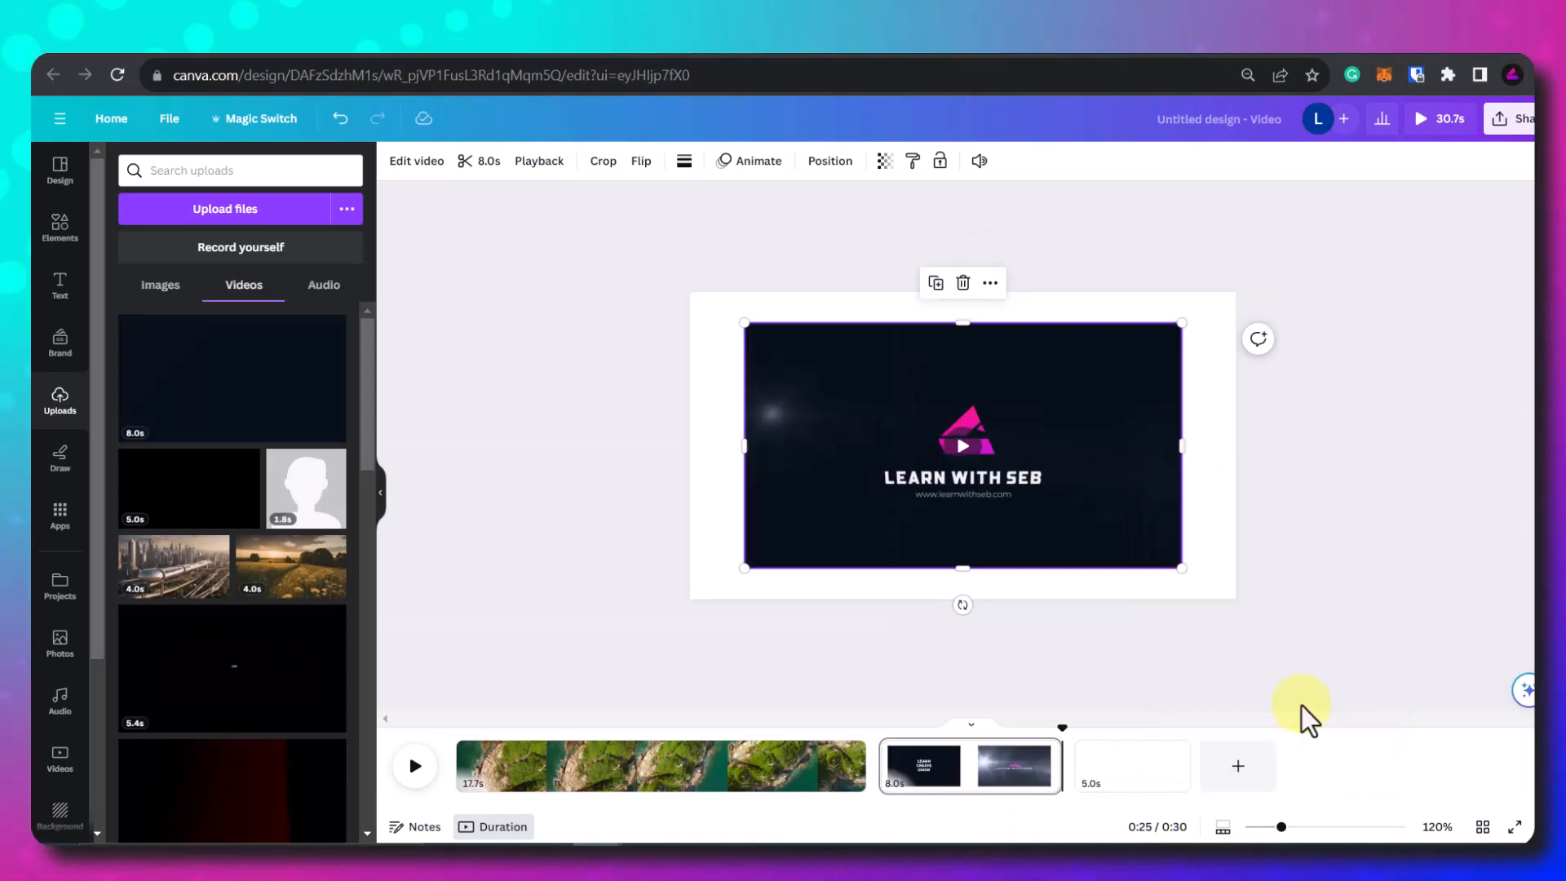
mouse_move(1119, 444)
mouse_down()
mouse_move(1153, 440)
mouse_move(1049, 426)
mouse_move(1117, 449)
mouse_up()
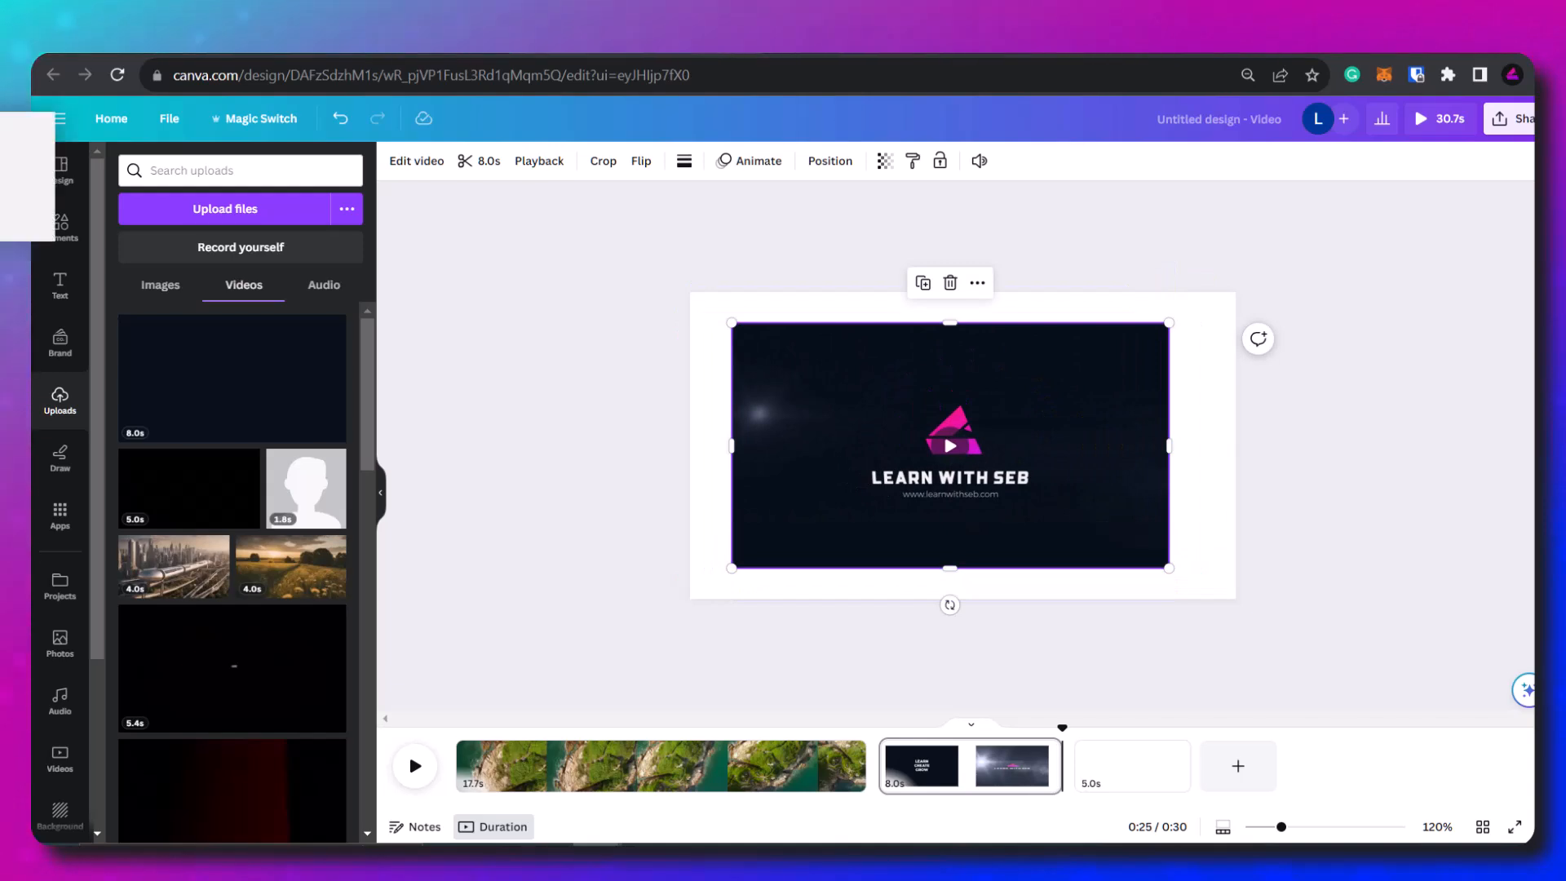
Step: Trim the first page's aerial coast clip from its ends to 4.2 s, and readjust its trim range to 10.8 s
click(738, 765)
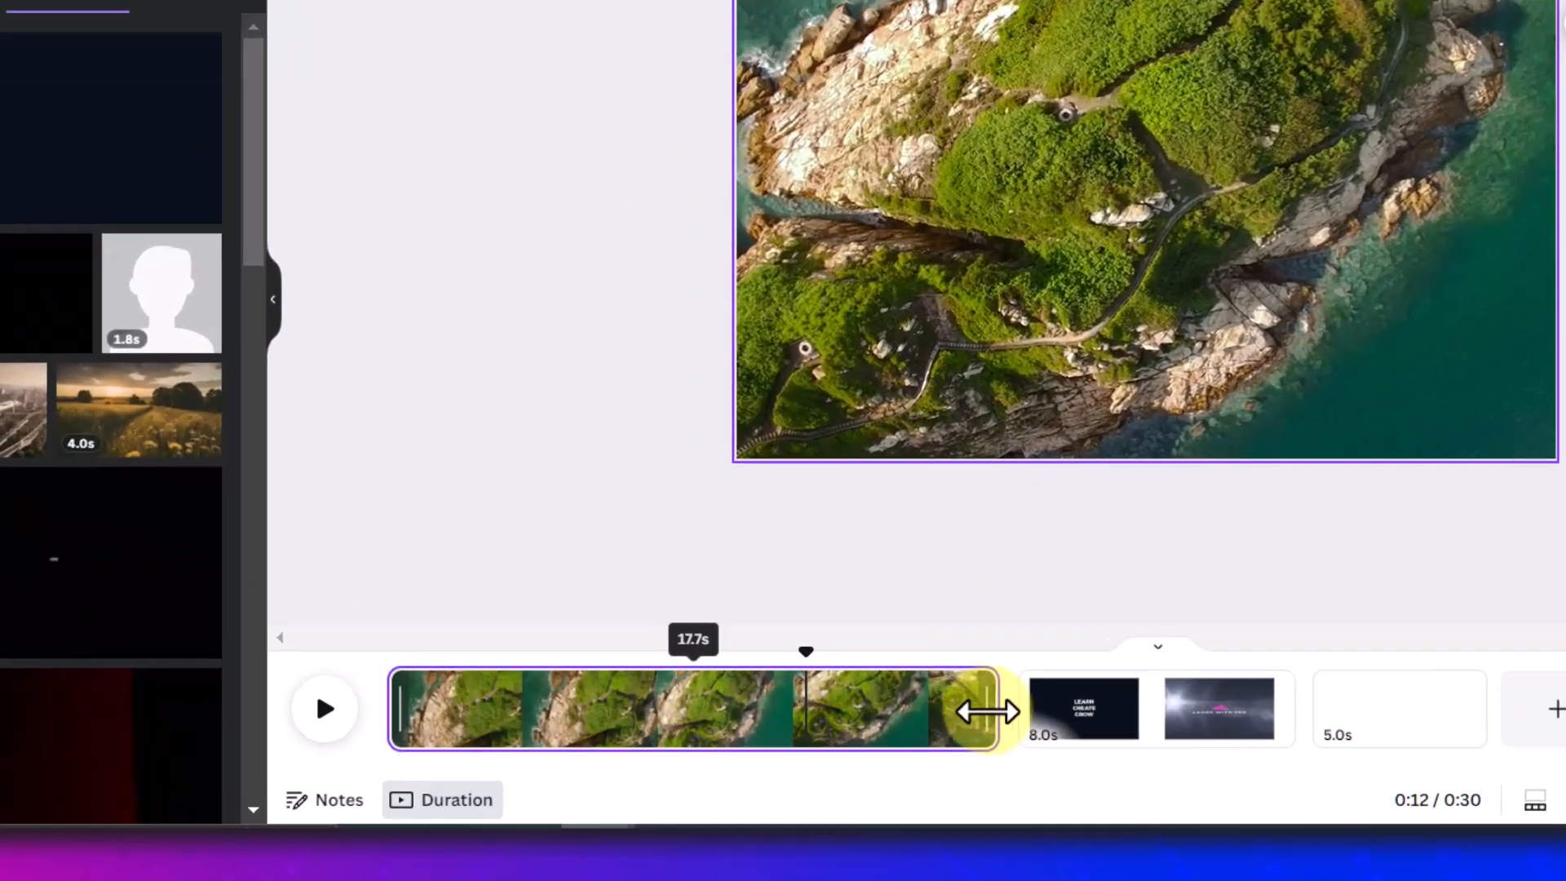
drag(848, 768, 664, 777)
drag(705, 709, 622, 706)
drag(378, 699, 546, 728)
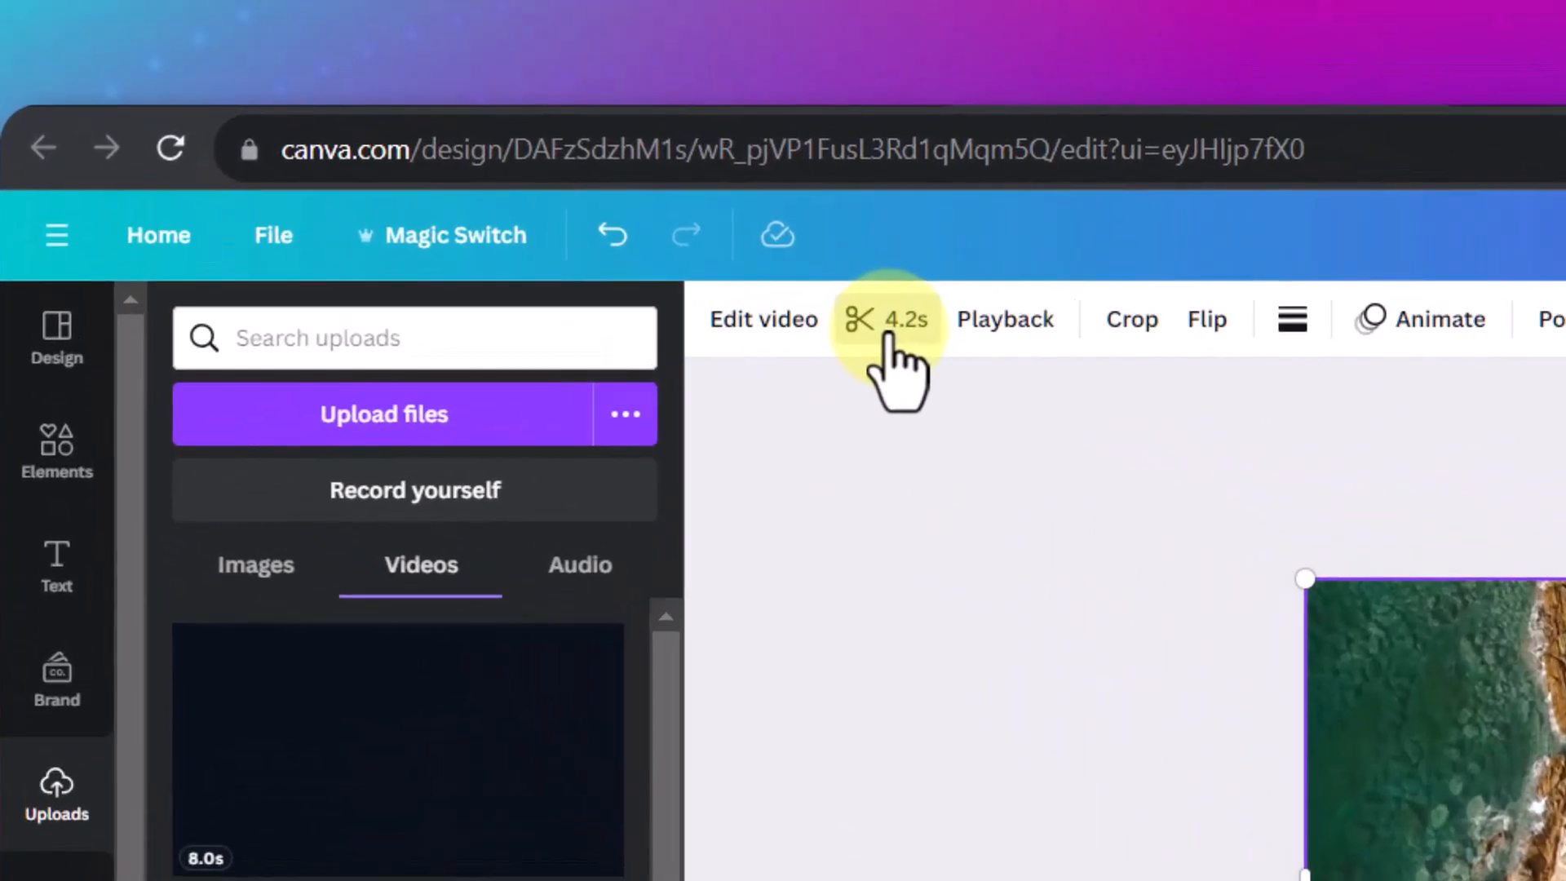
click(889, 334)
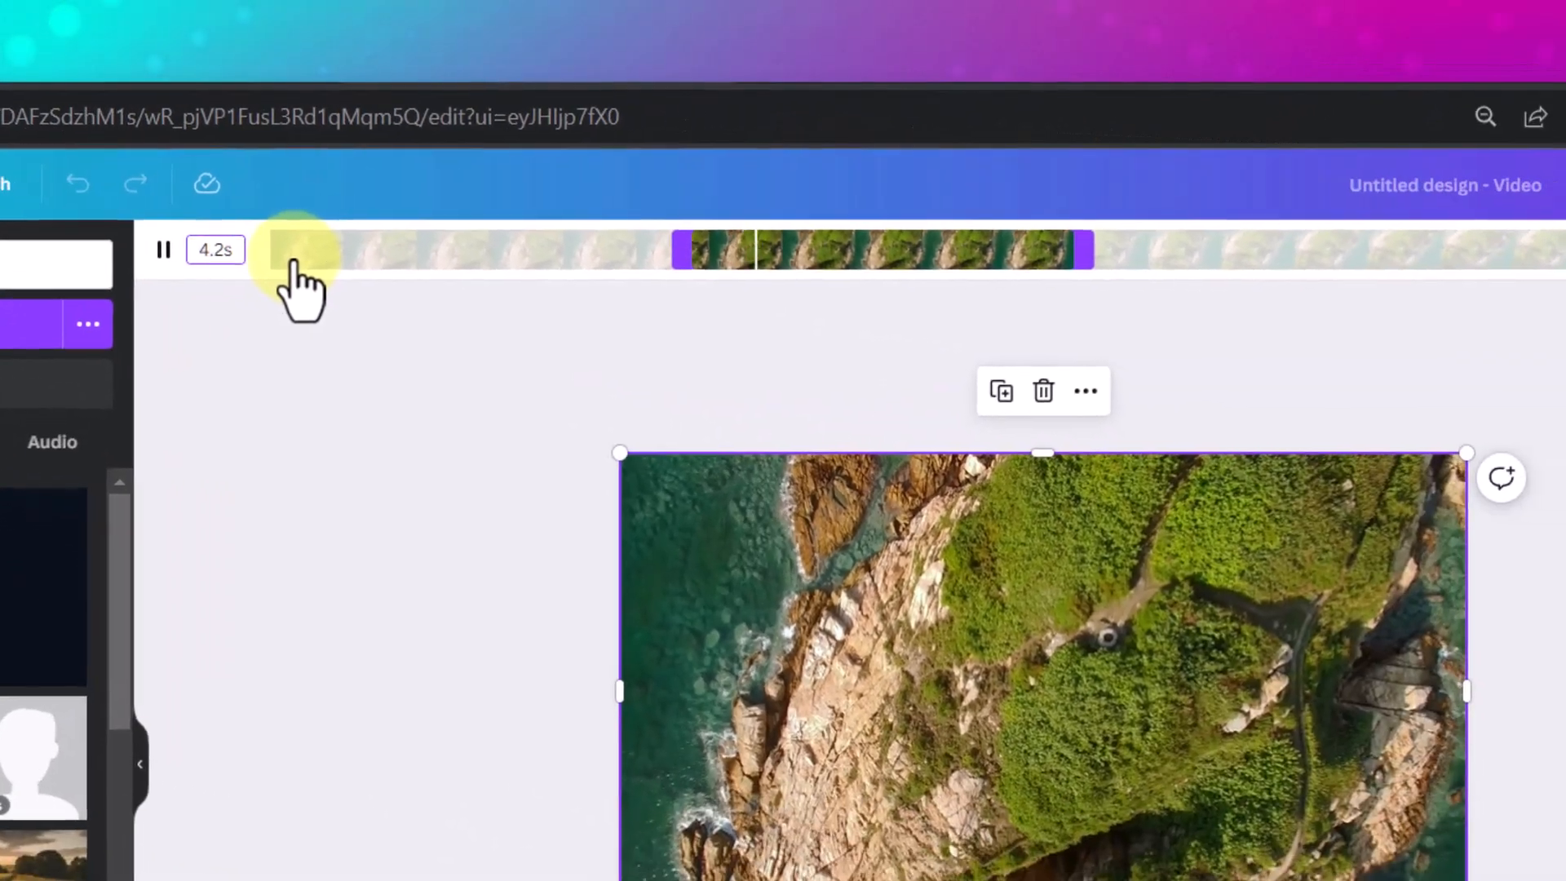
drag(761, 252, 622, 270)
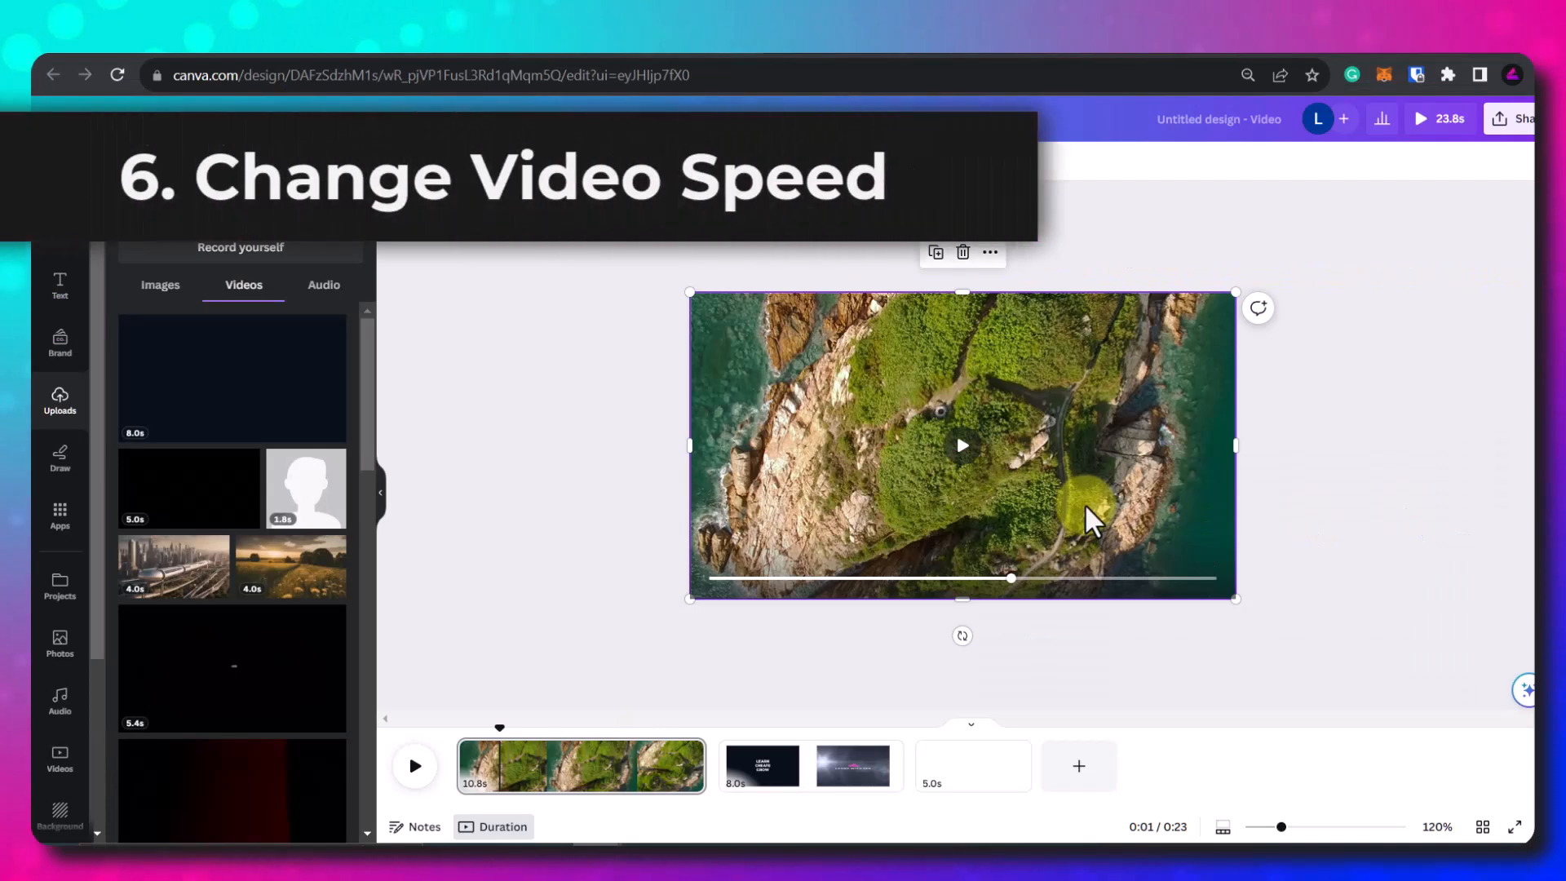
Step: Change the playback speed of the aerial coast clip on the first page
click(545, 163)
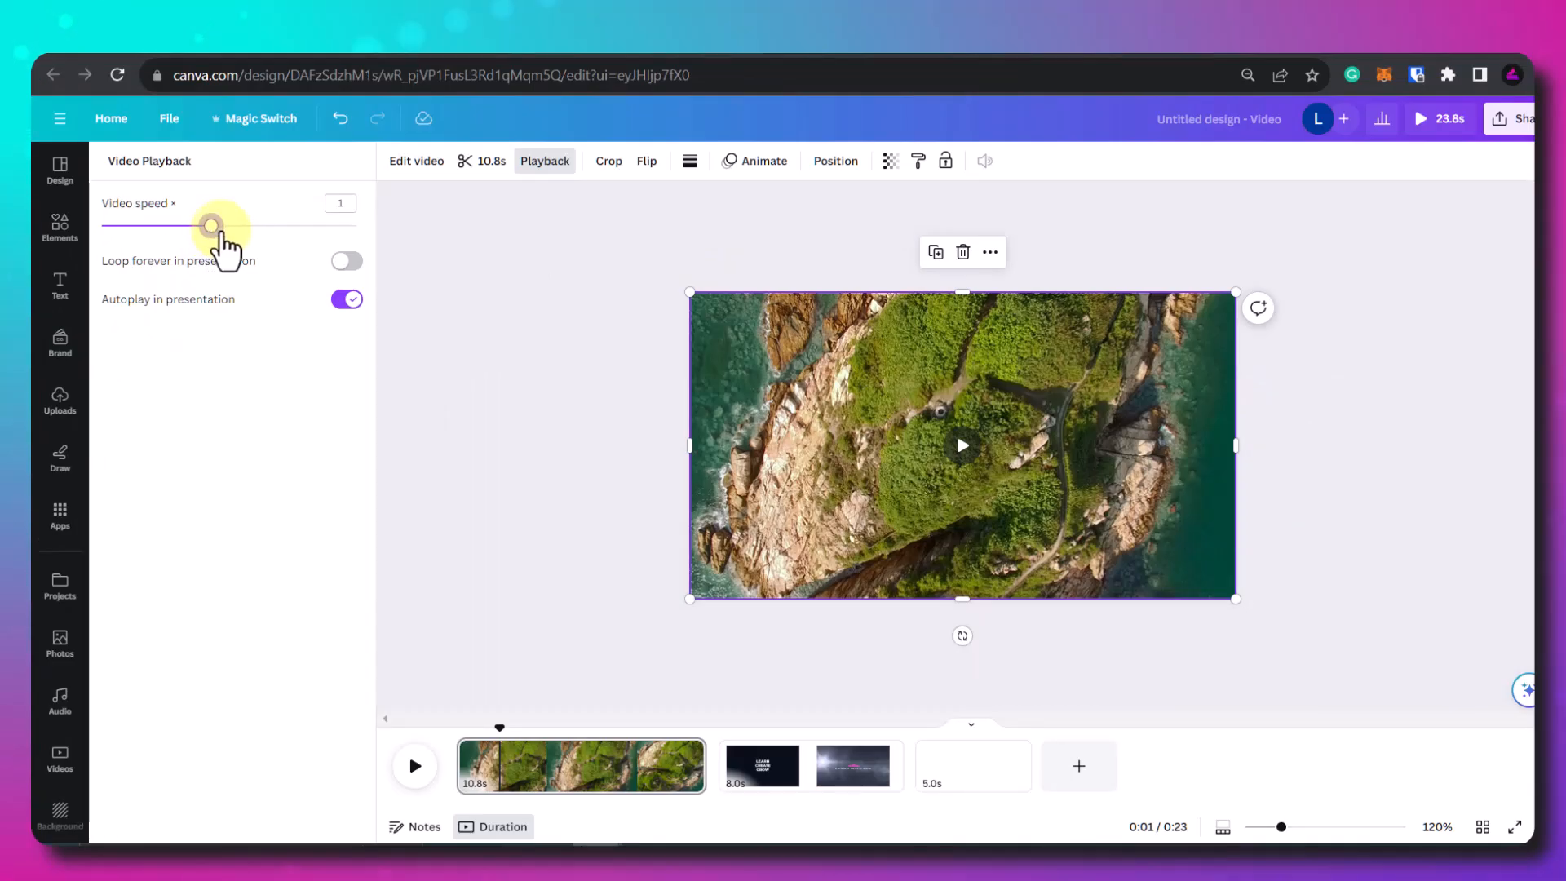
drag(211, 226, 138, 226)
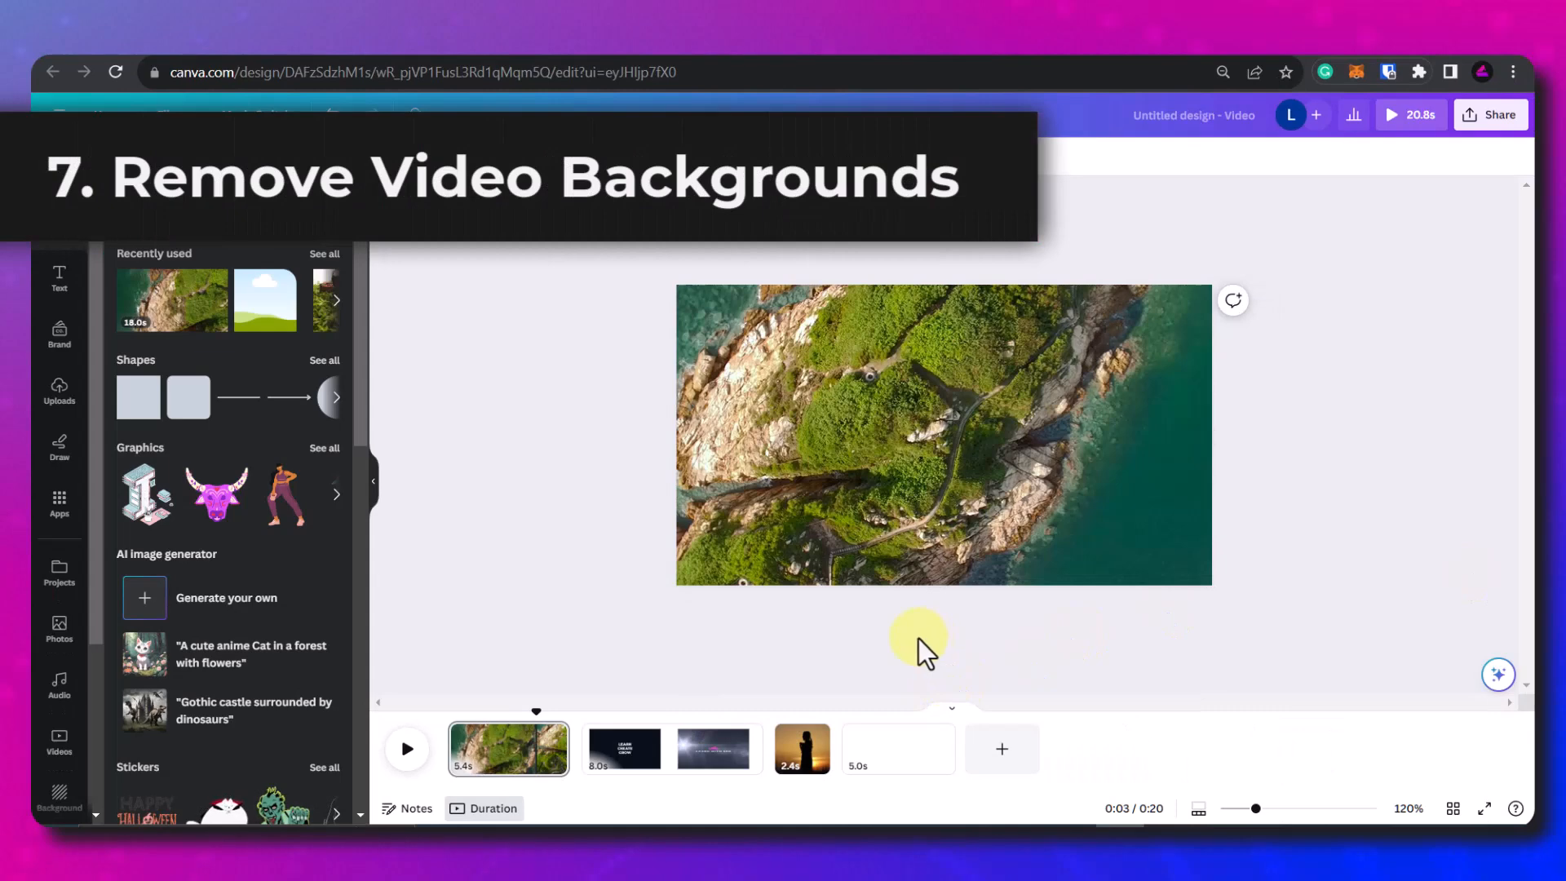
Step: Remove the background of the sunset silhouette clip with Background Remover and play the clip to check it
click(796, 771)
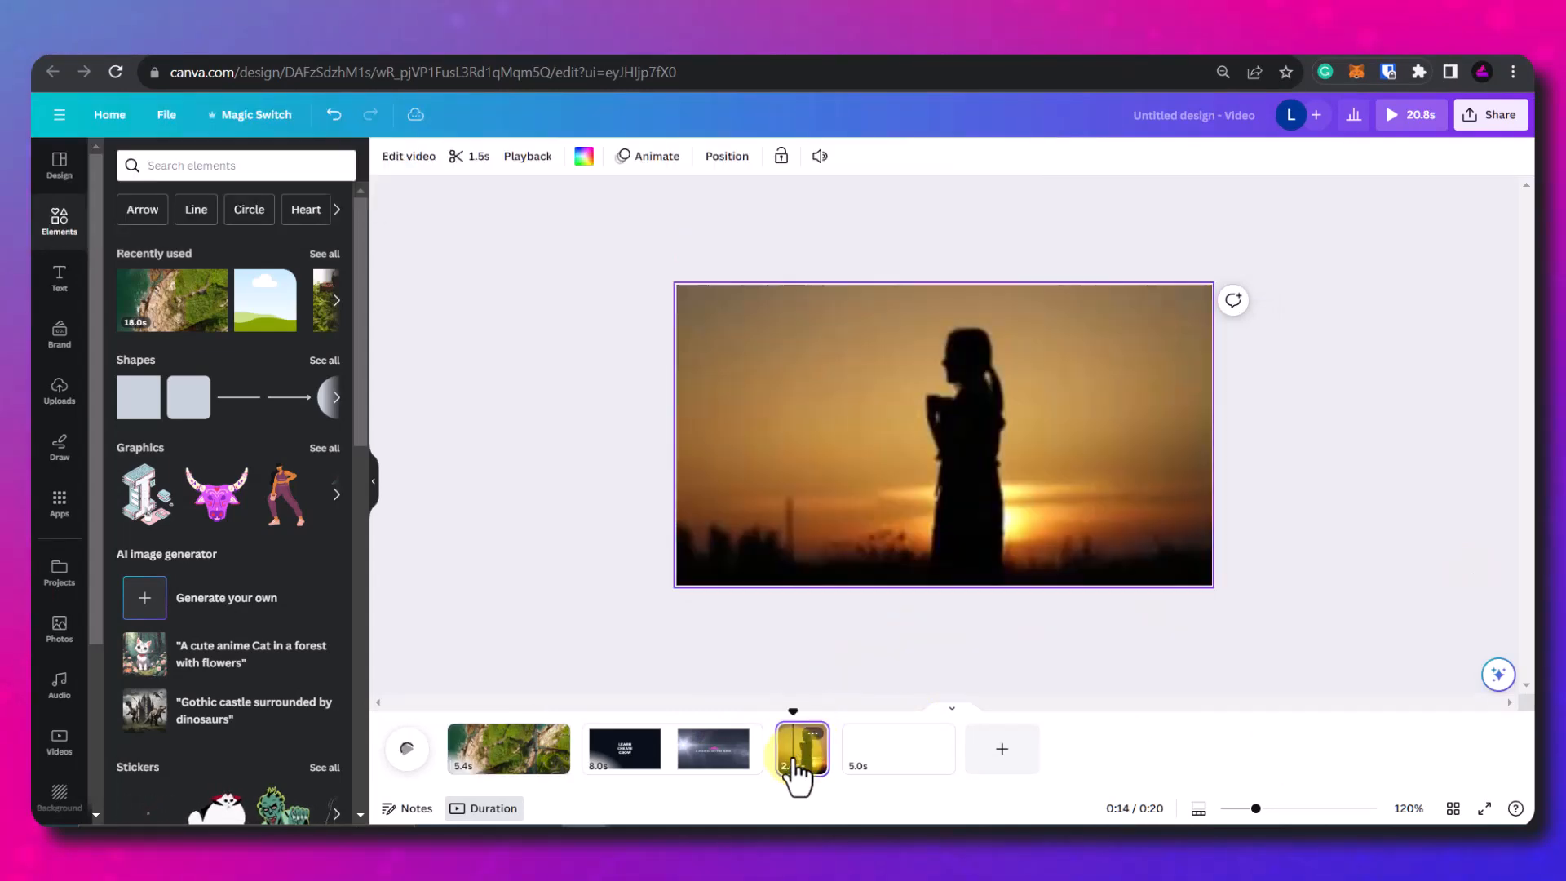
mouse_move(893, 477)
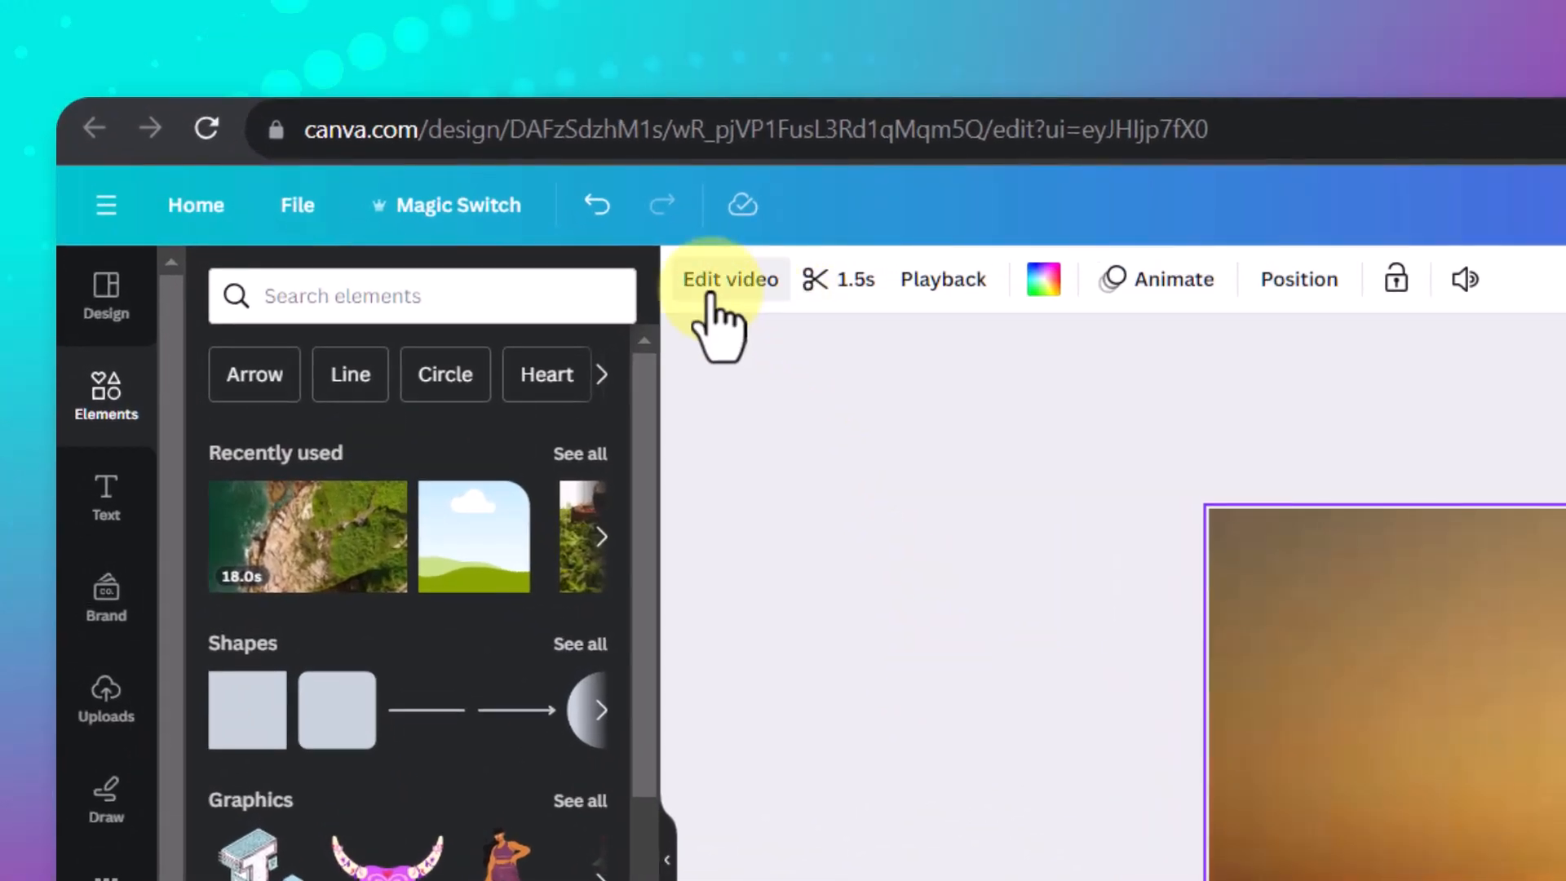
click(718, 302)
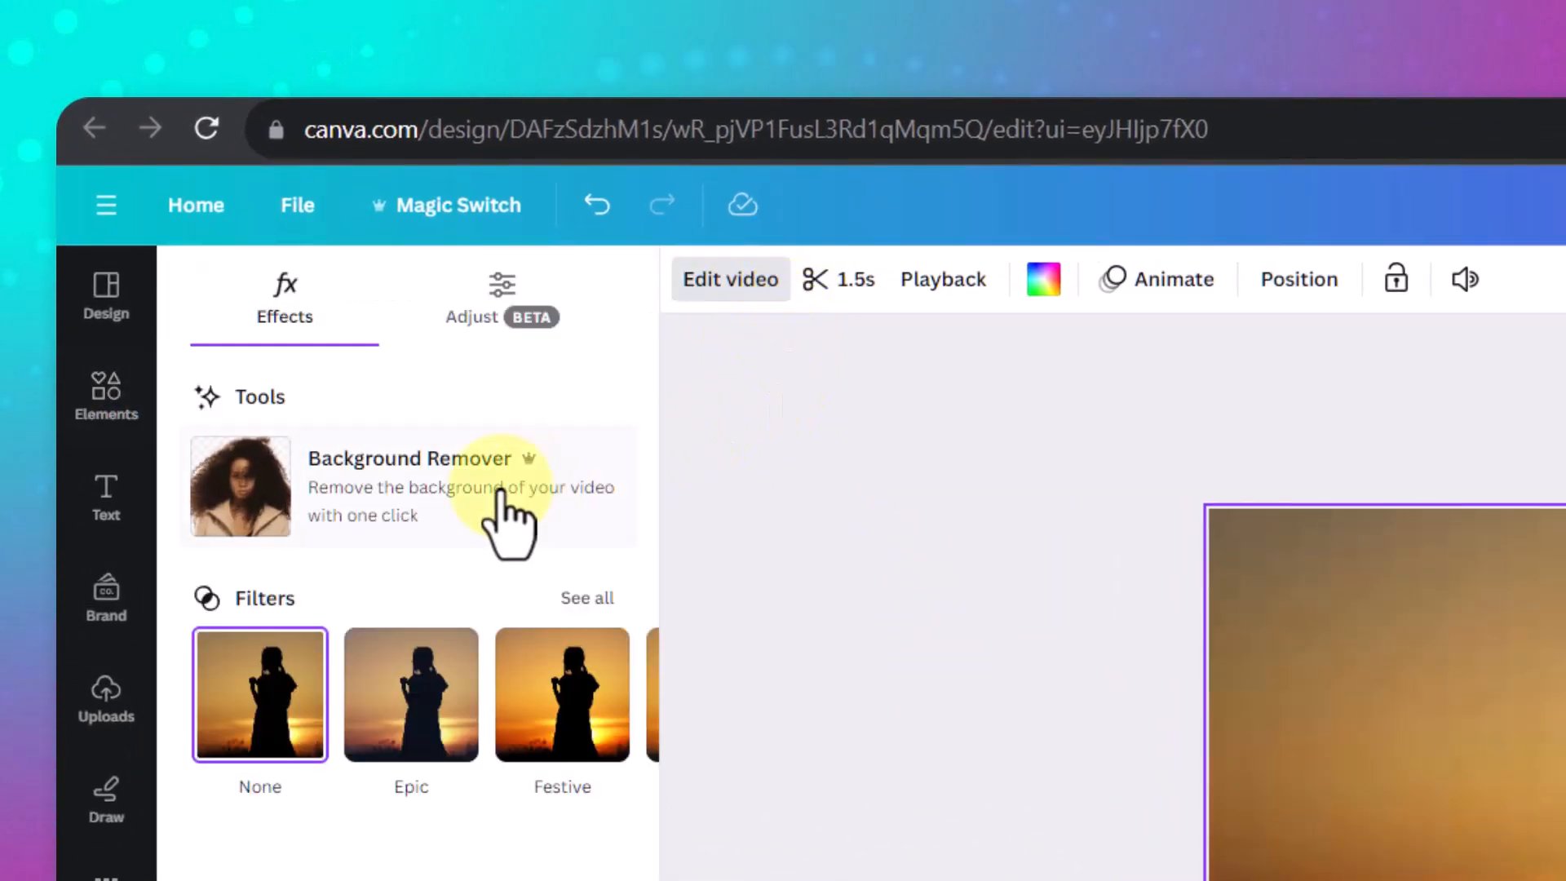
click(419, 510)
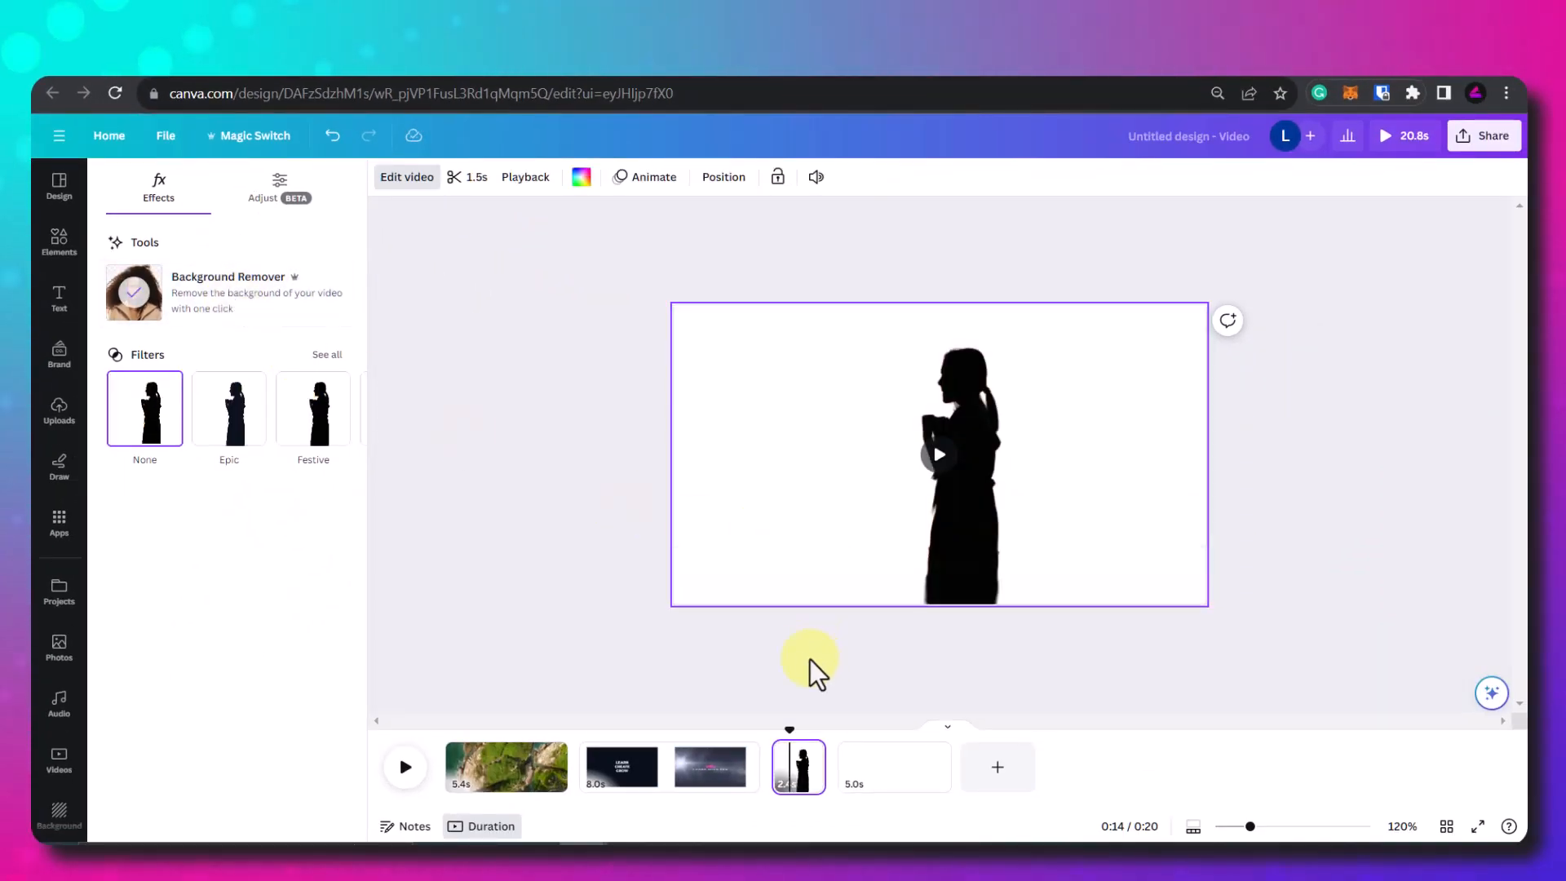
click(939, 455)
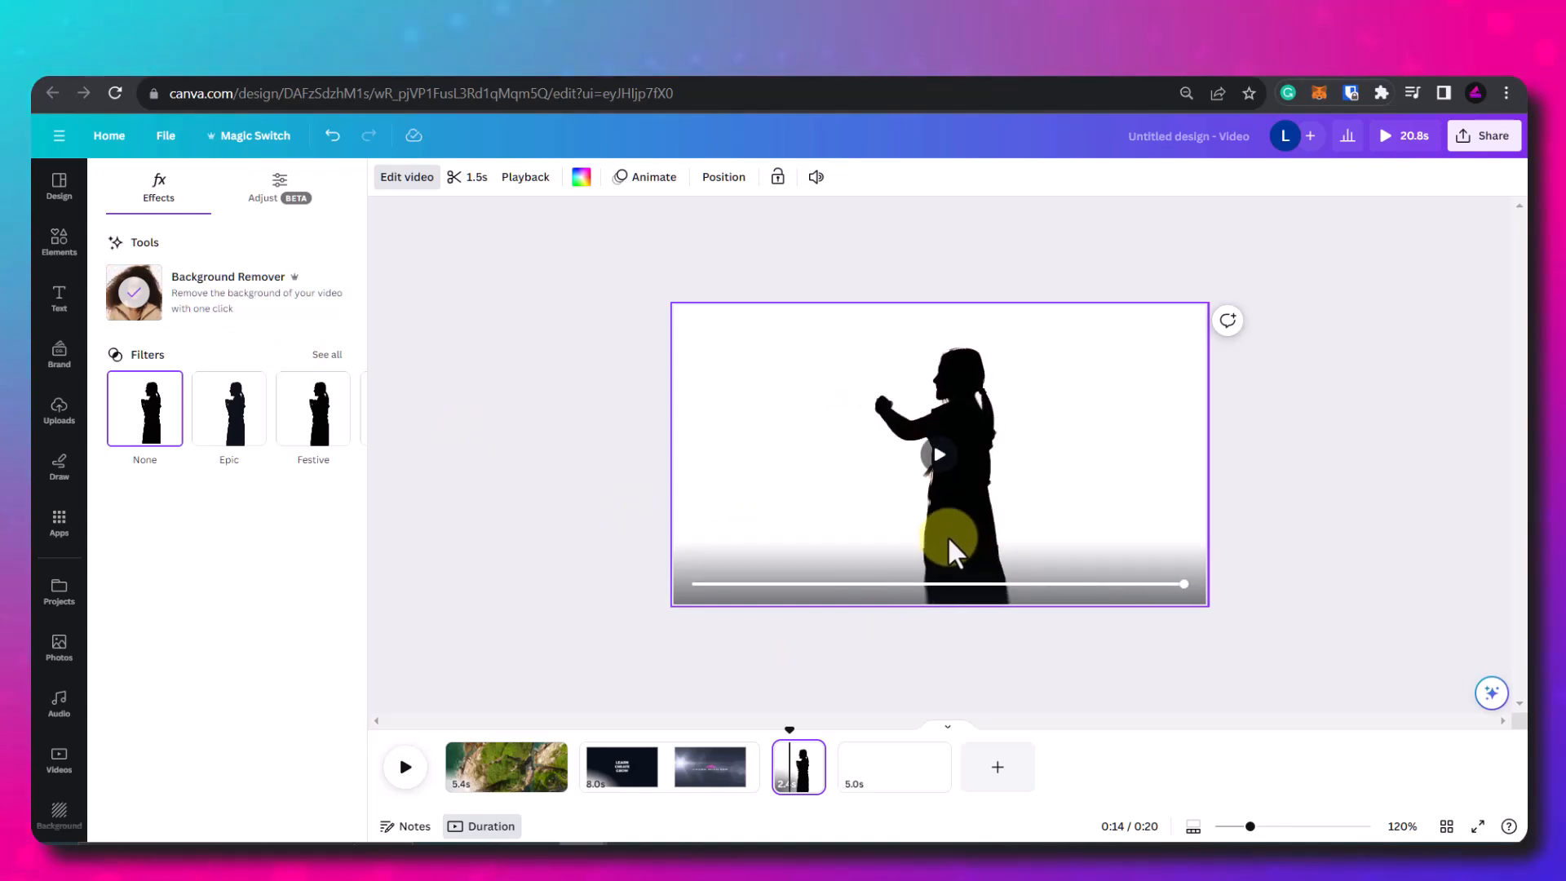
Step: Detach the silhouette video from the page background and lower it to the page's bottom edge
right_click(853, 464)
click(991, 750)
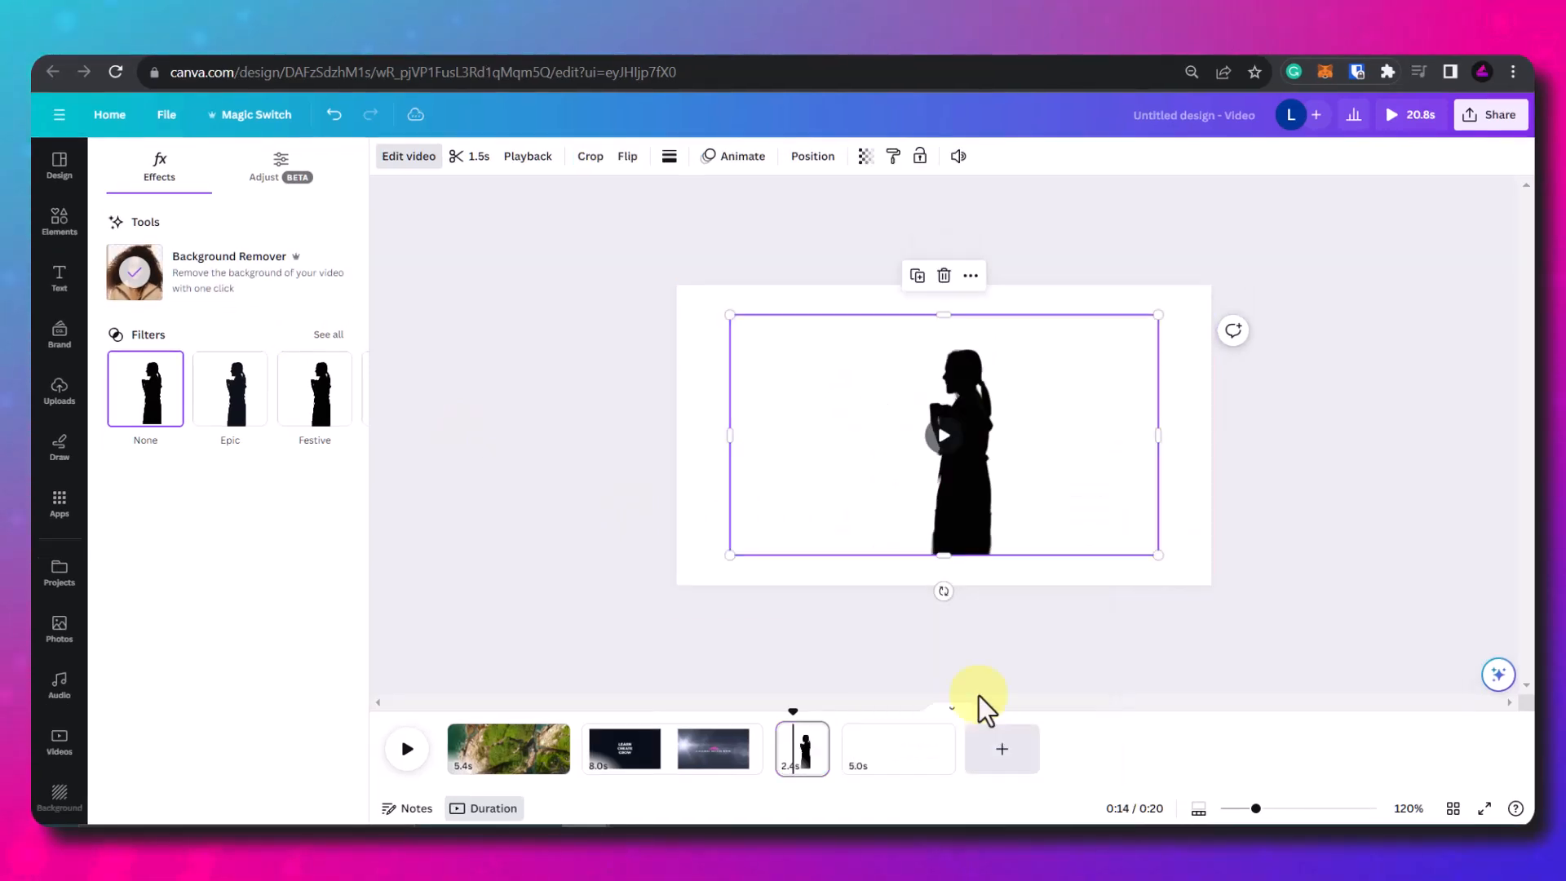
drag(884, 453, 884, 482)
Step: Fill the background of the silhouette page with the red brand colour #f60707
click(767, 330)
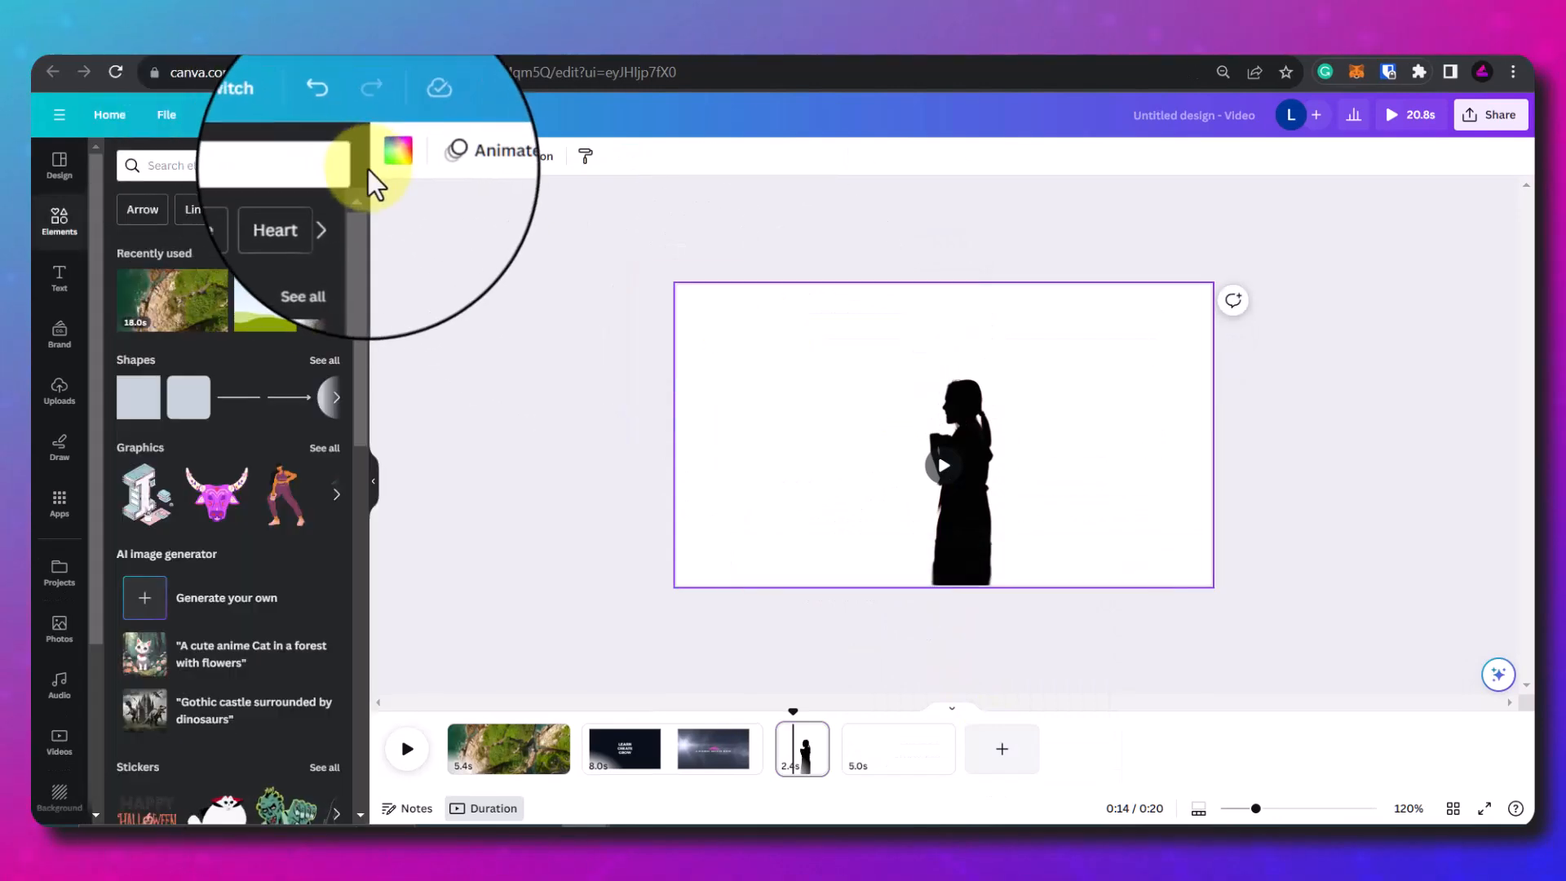
click(388, 156)
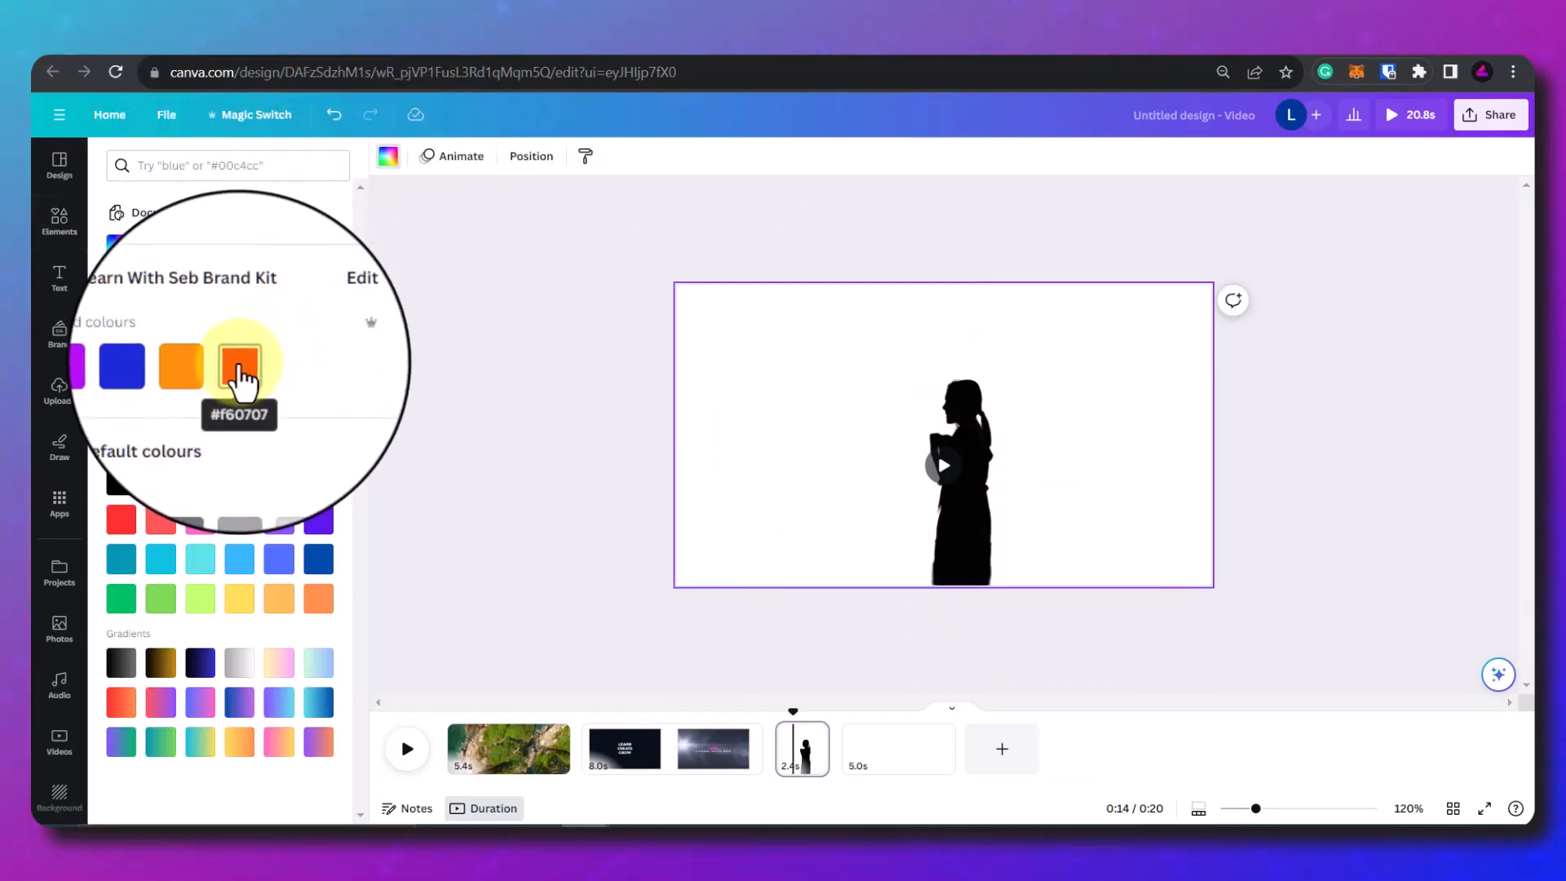
click(239, 365)
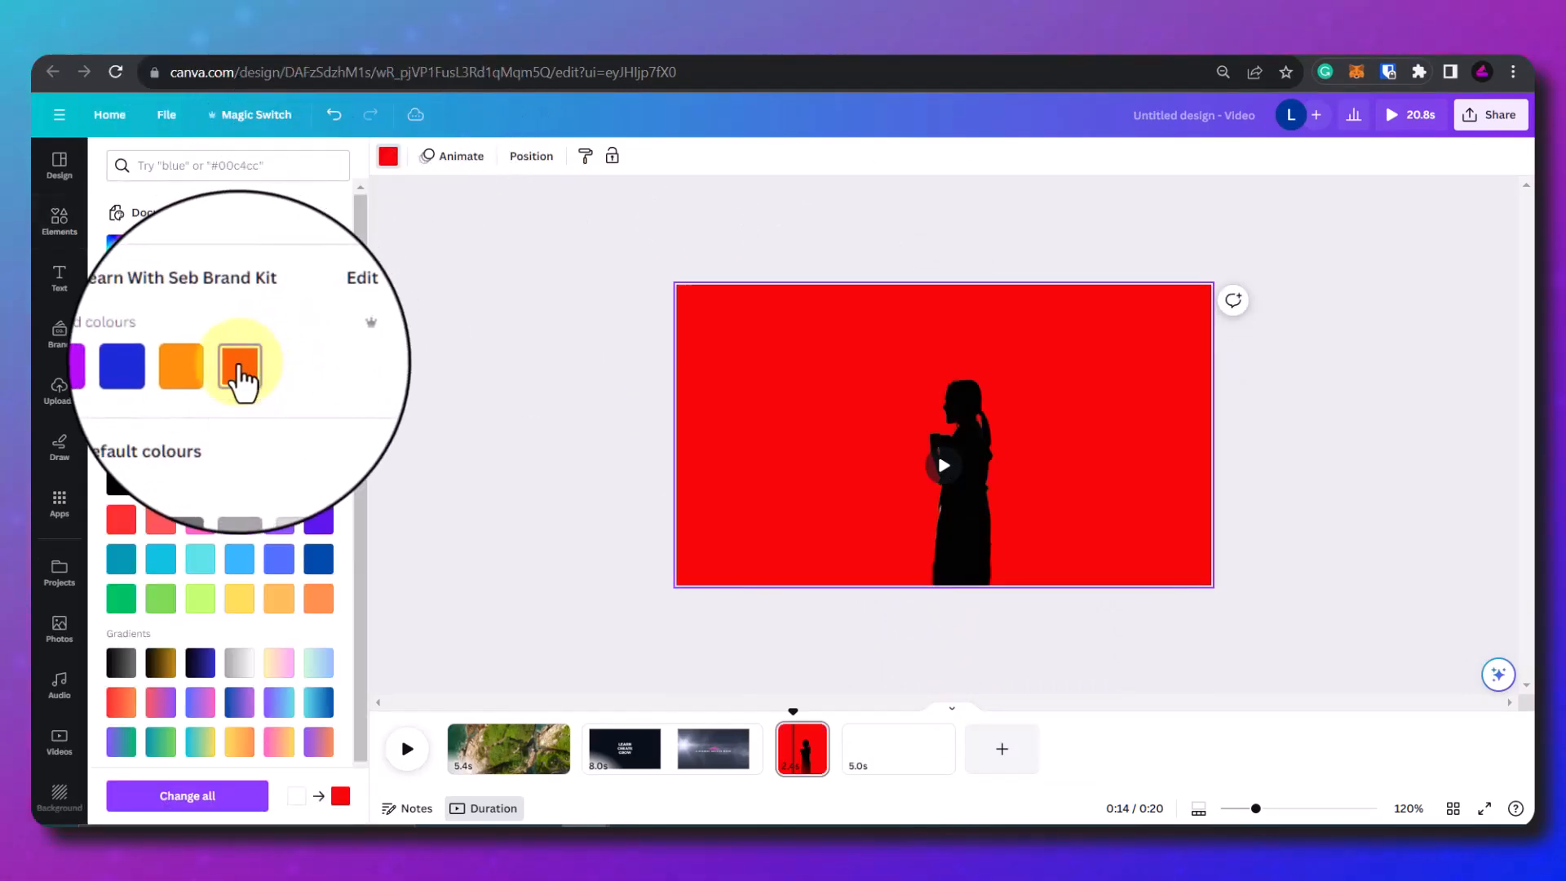
click(1291, 473)
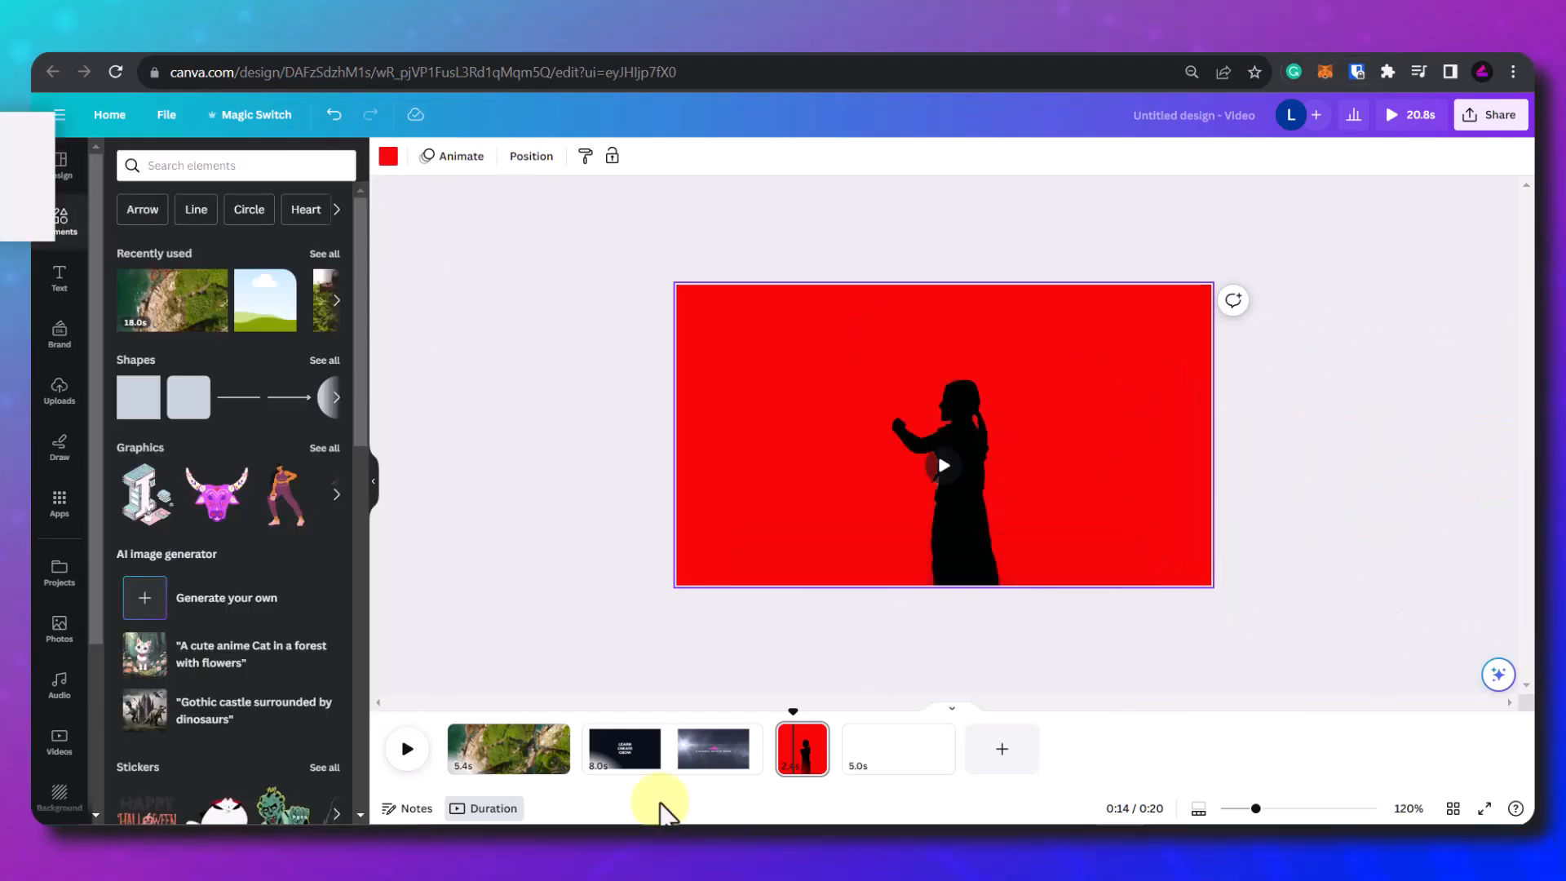
Step: Split the first page's aerial clip near its middle, at about 2.6 s
click(508, 742)
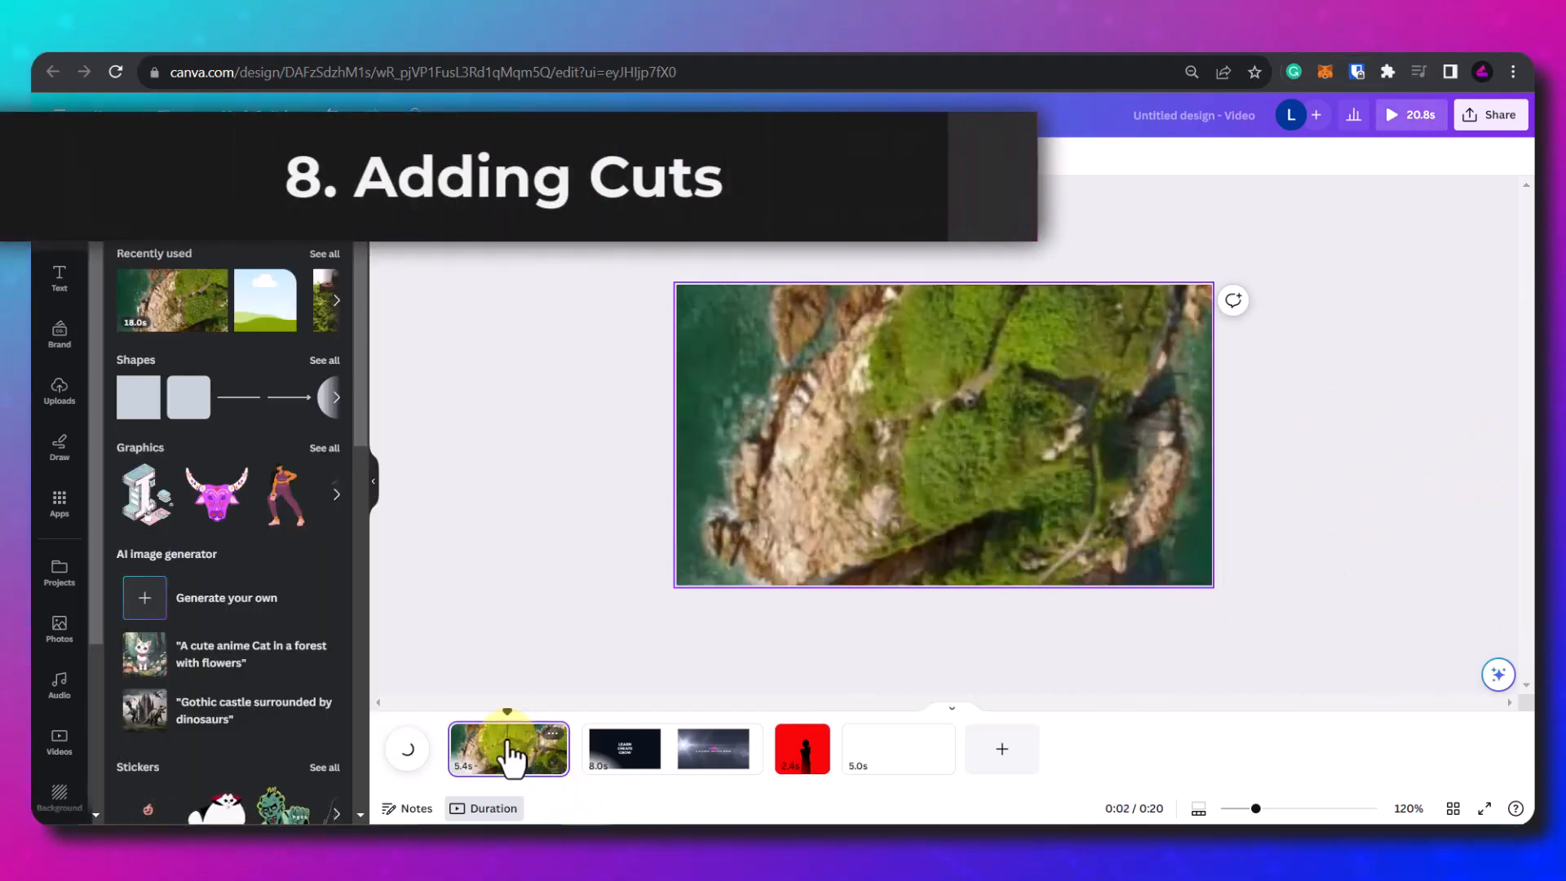
right_click(508, 752)
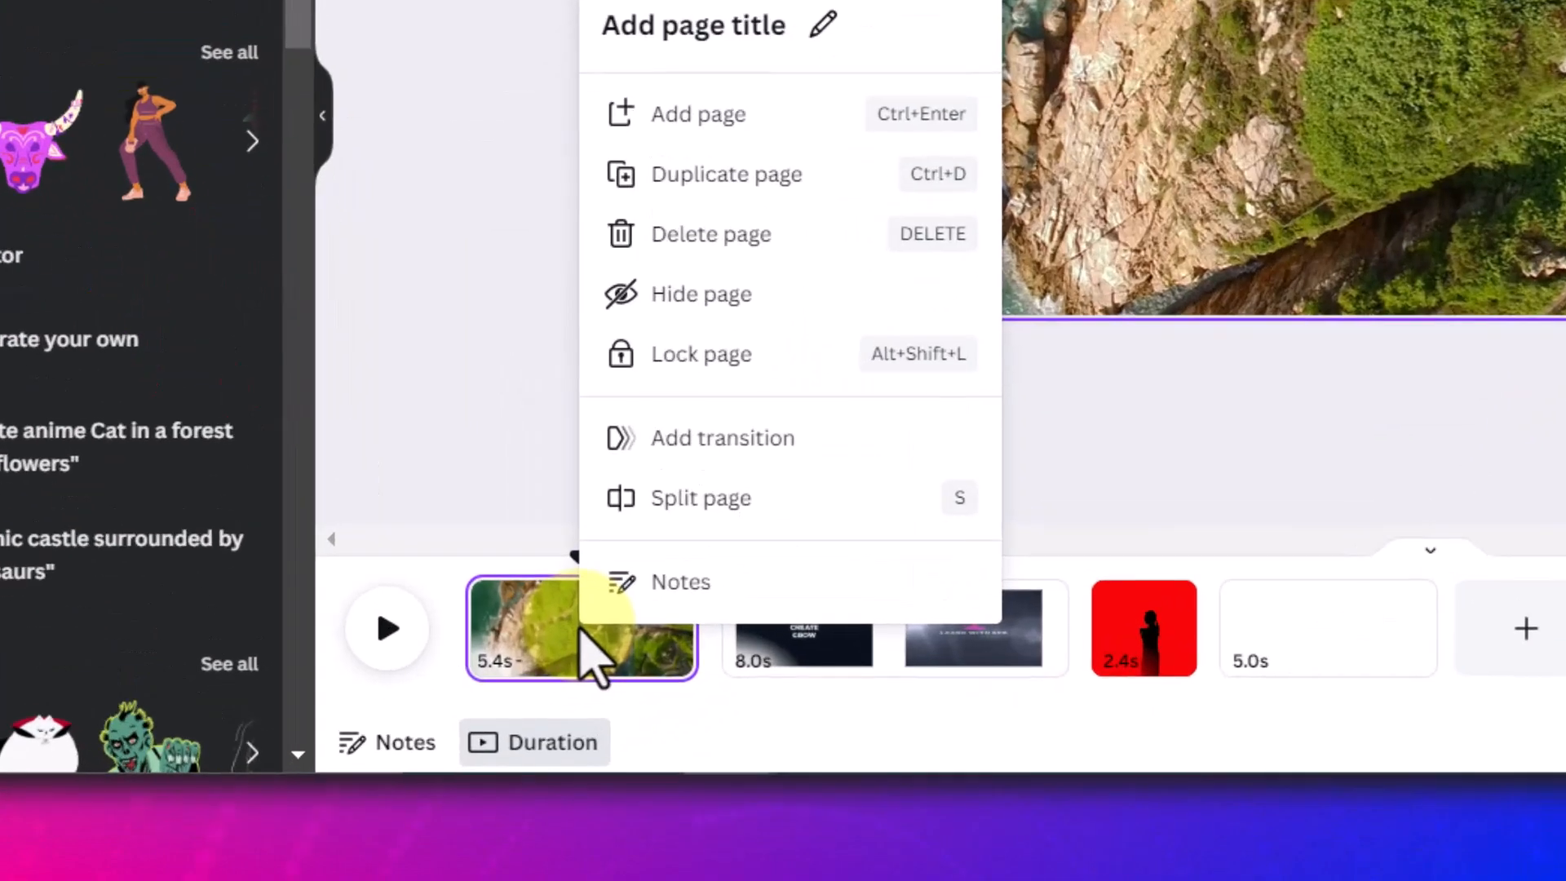
click(746, 499)
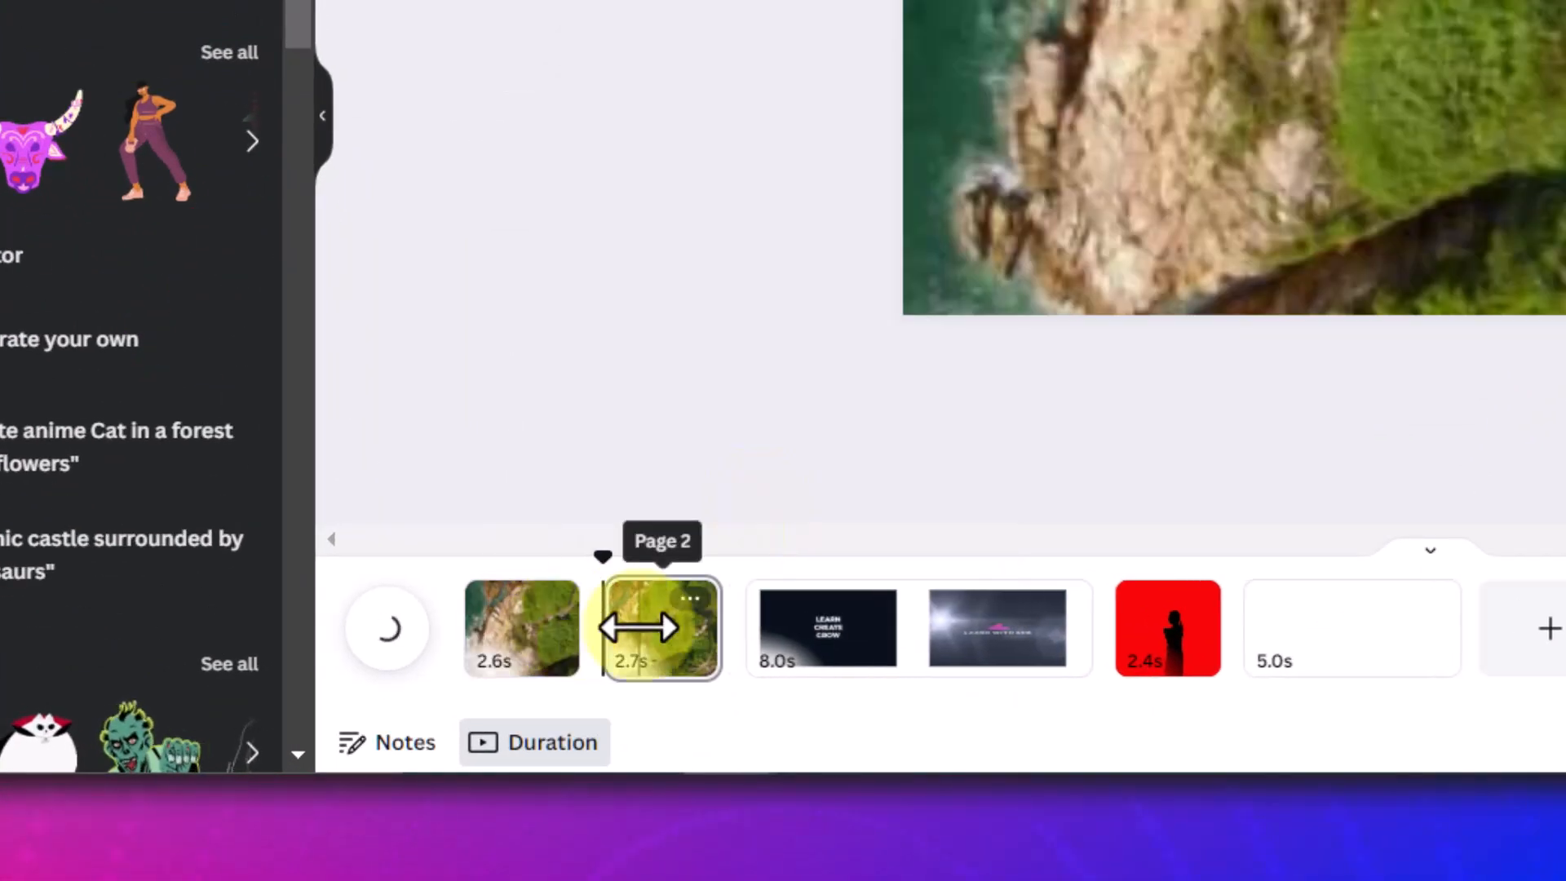
Step: Rearrange the timeline by moving the second aerial part behind the intro page, and return it beside the first part
drag(640, 628, 894, 631)
drag(528, 644, 711, 654)
drag(882, 649, 594, 691)
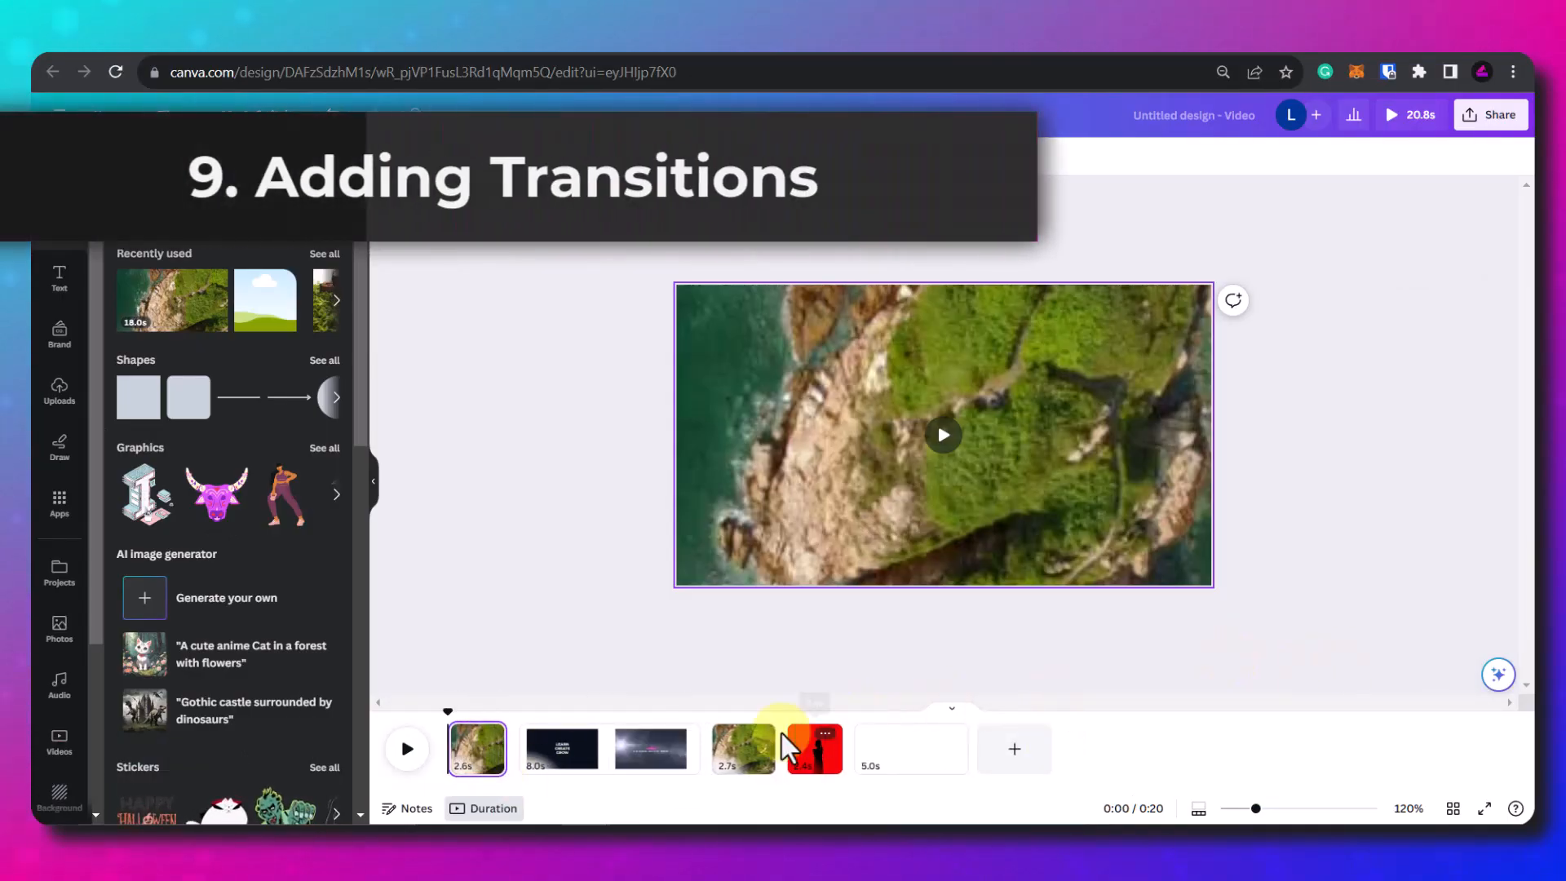
drag(750, 767, 633, 769)
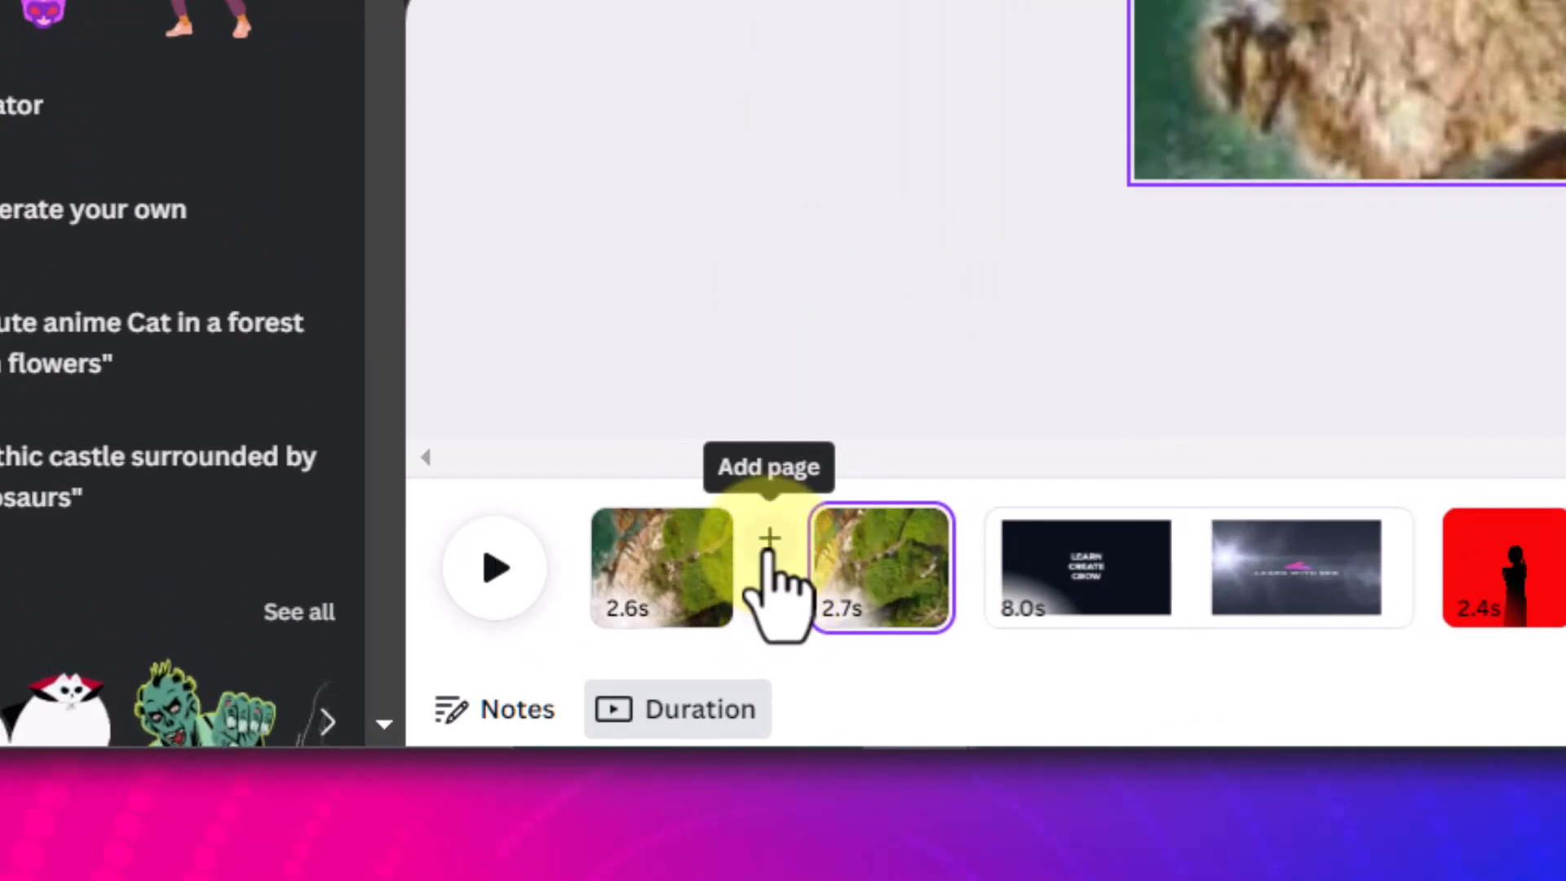
Step: Add a Colour Wipe transition between the two aerial pages, with the direction set diagonally down to the right
click(765, 599)
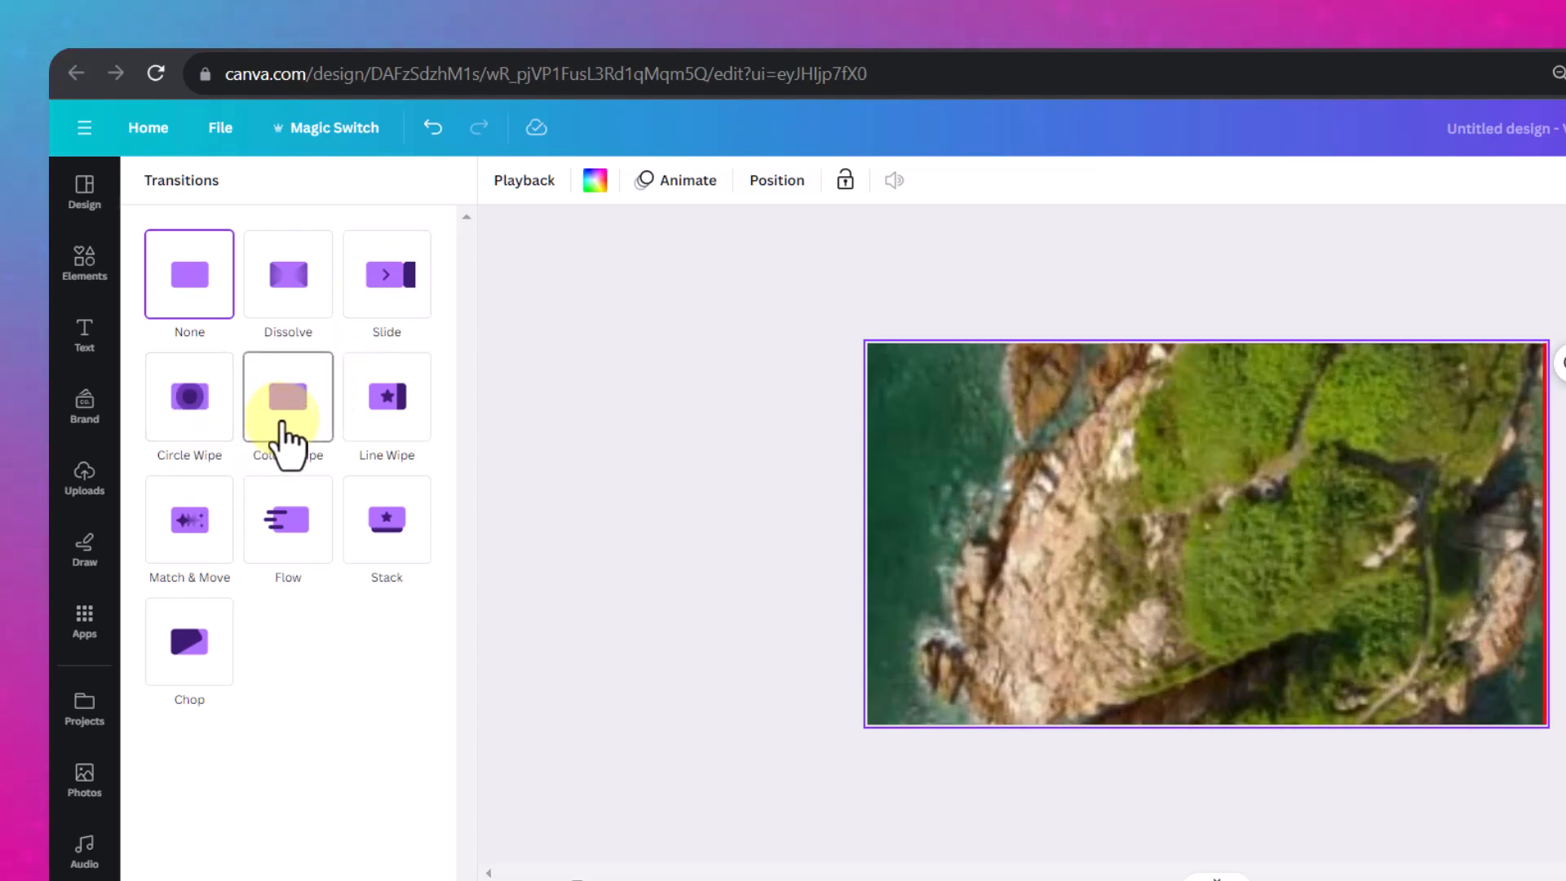
click(281, 439)
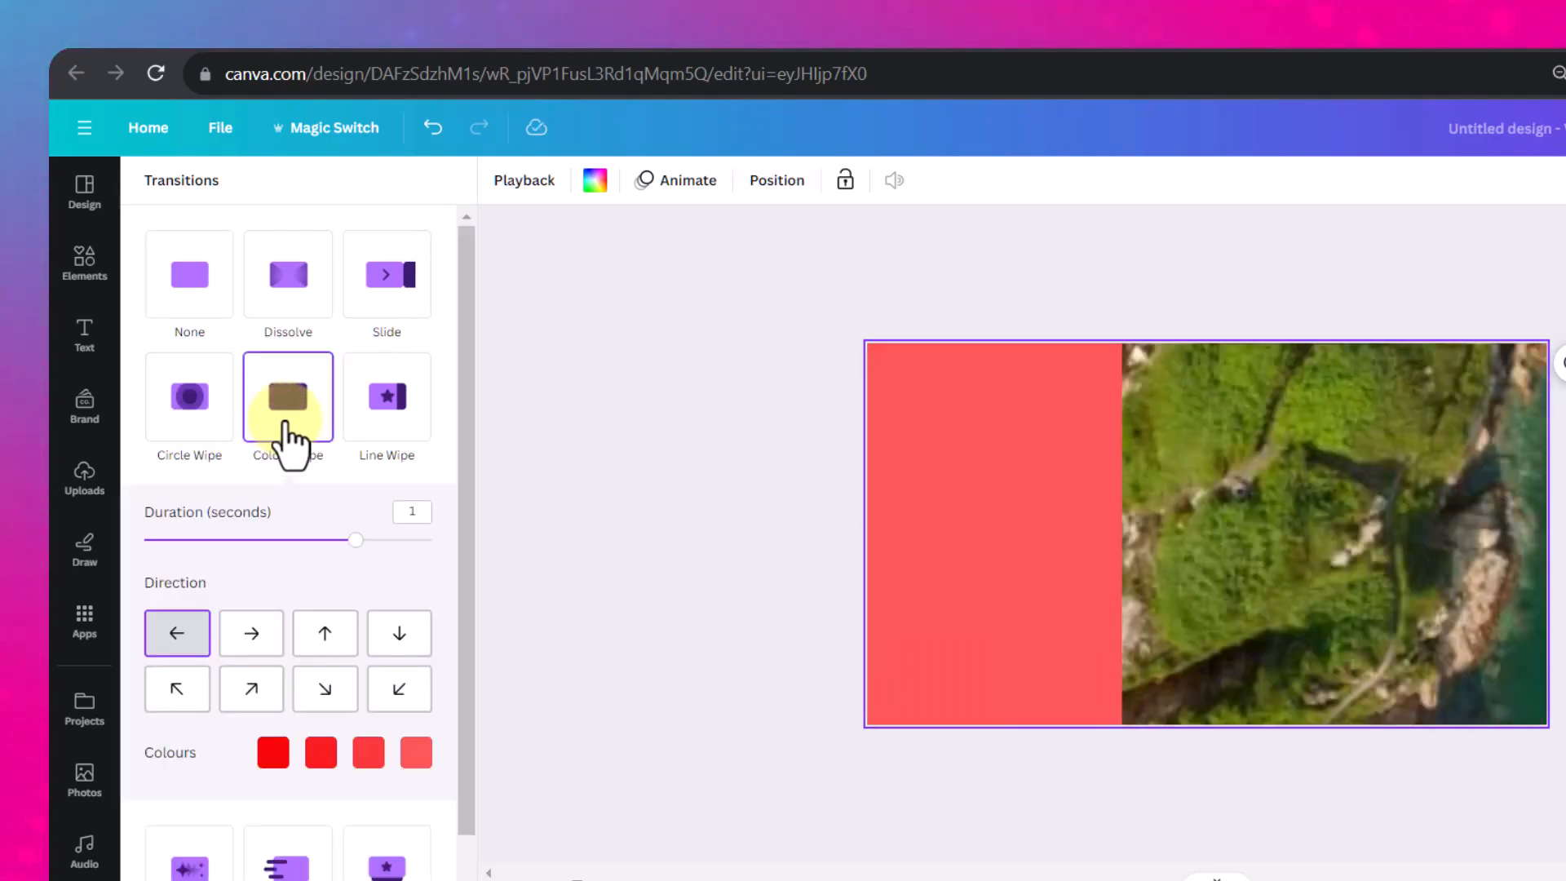
click(326, 687)
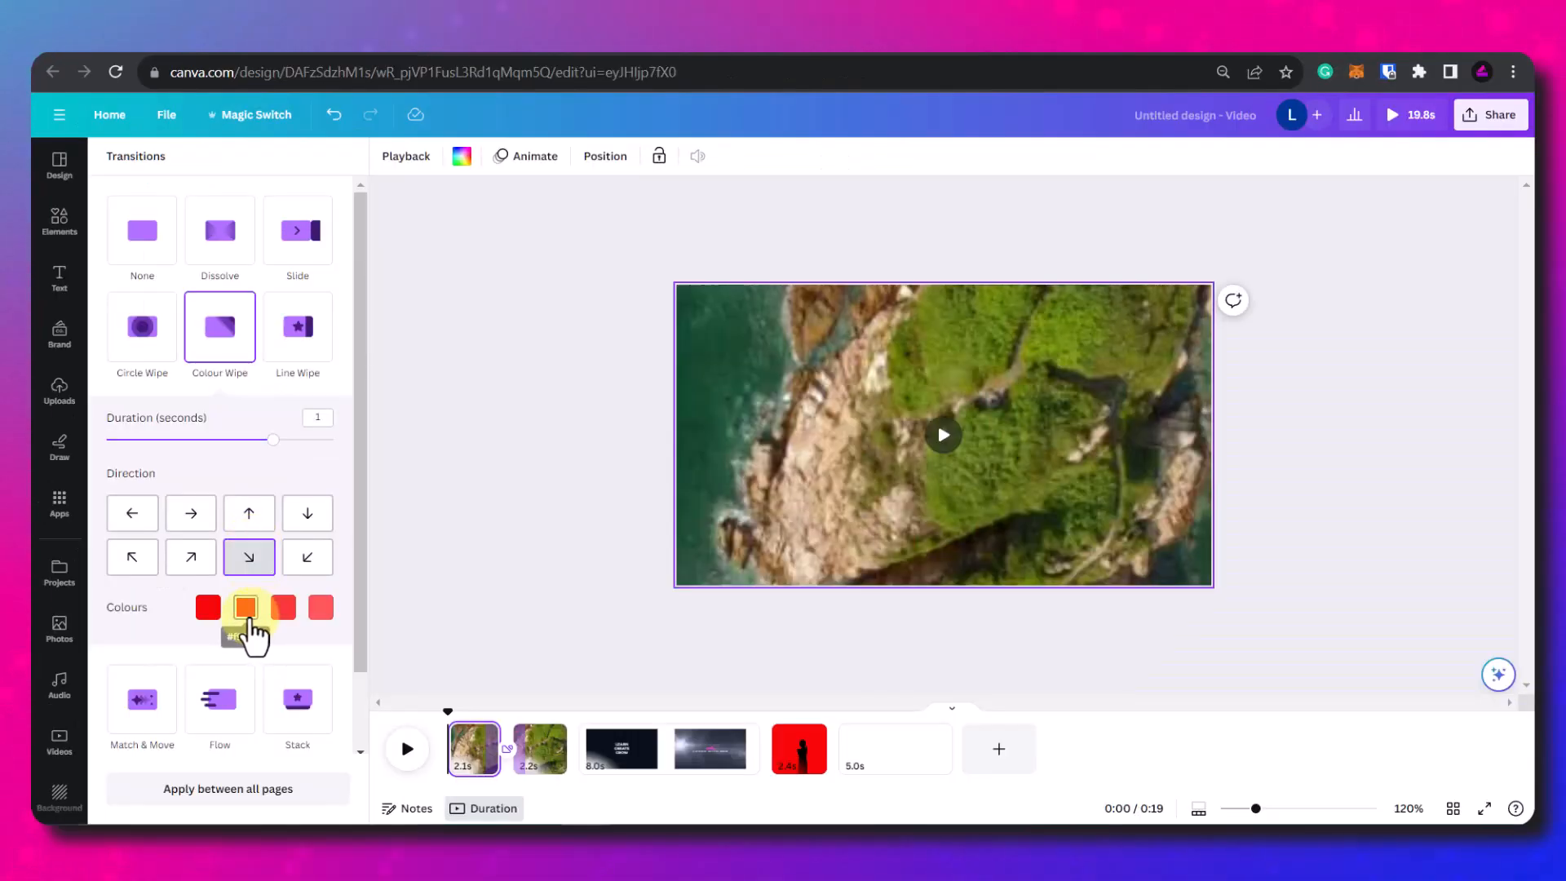
Step: Set the Colour Wipe's second colour to brand blue, the third to brand orange and the fourth to green
click(247, 608)
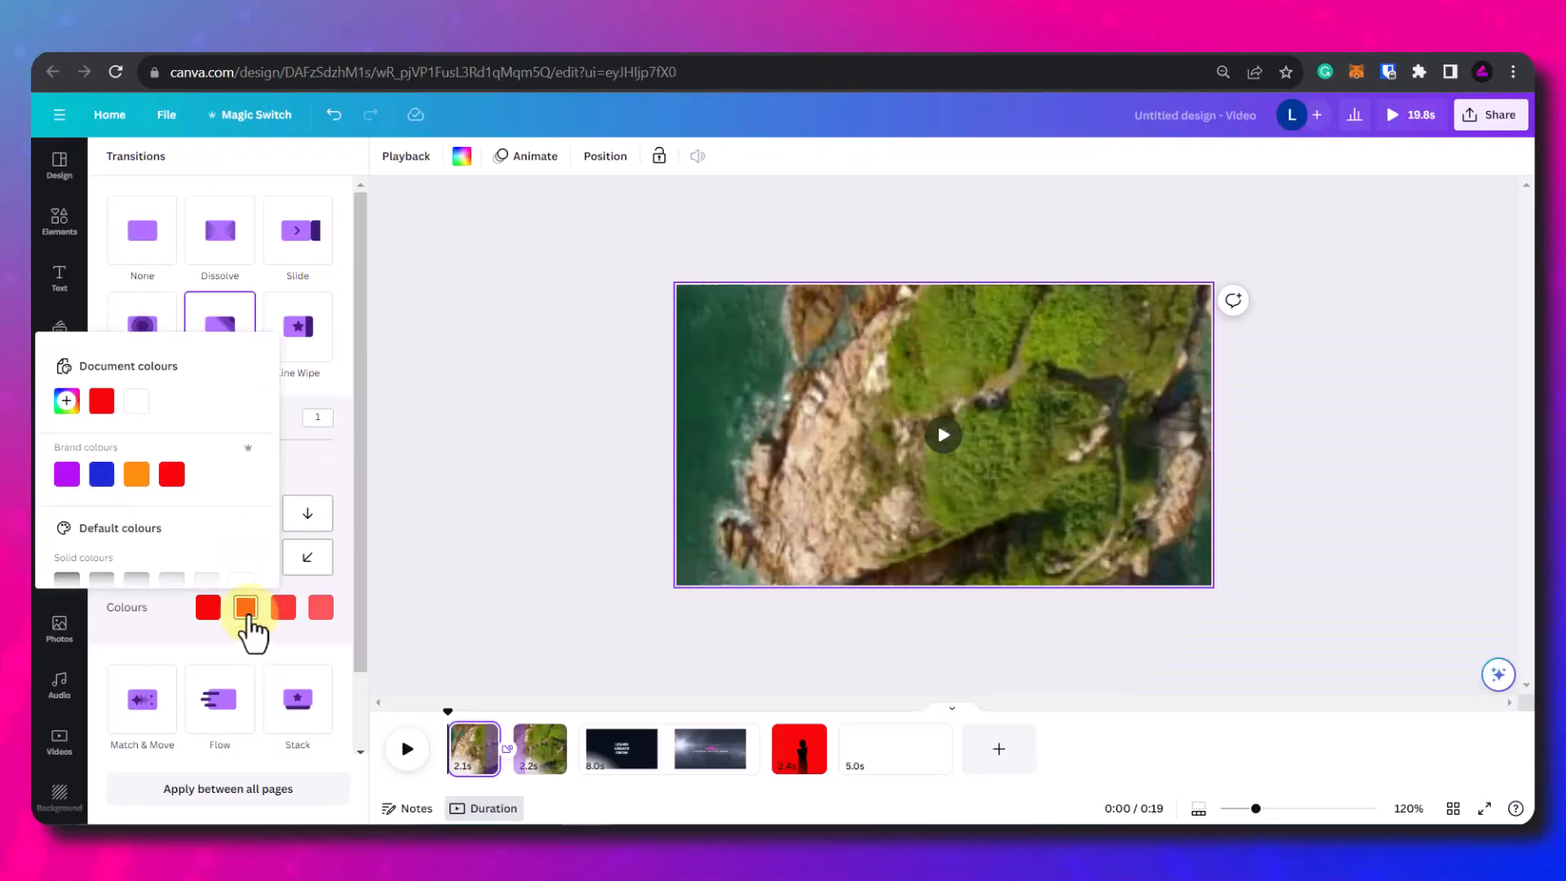
click(101, 473)
click(283, 607)
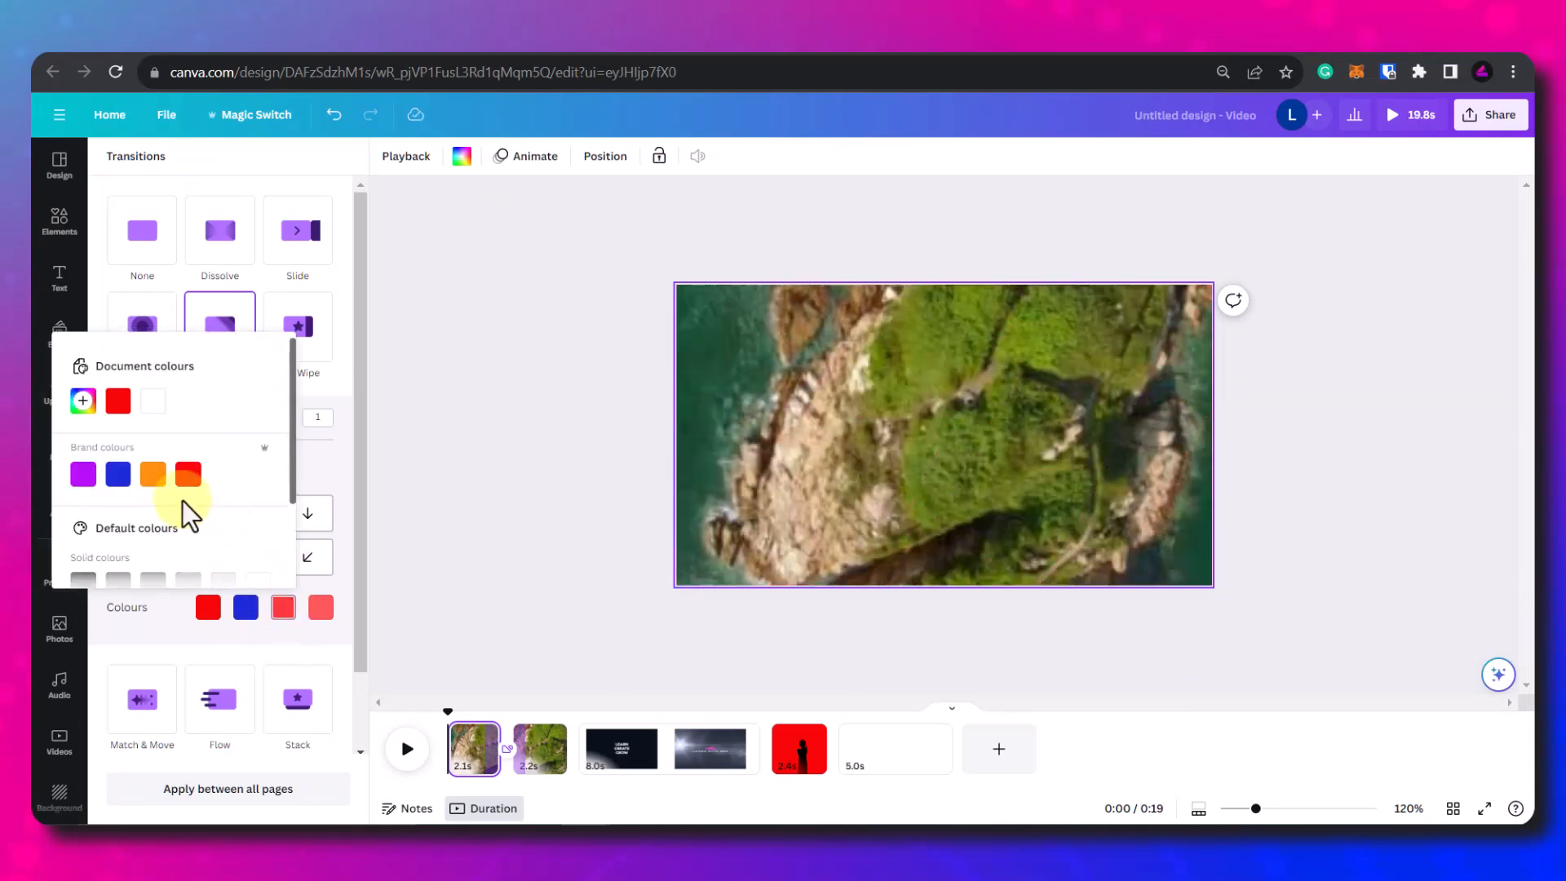
click(151, 474)
click(320, 608)
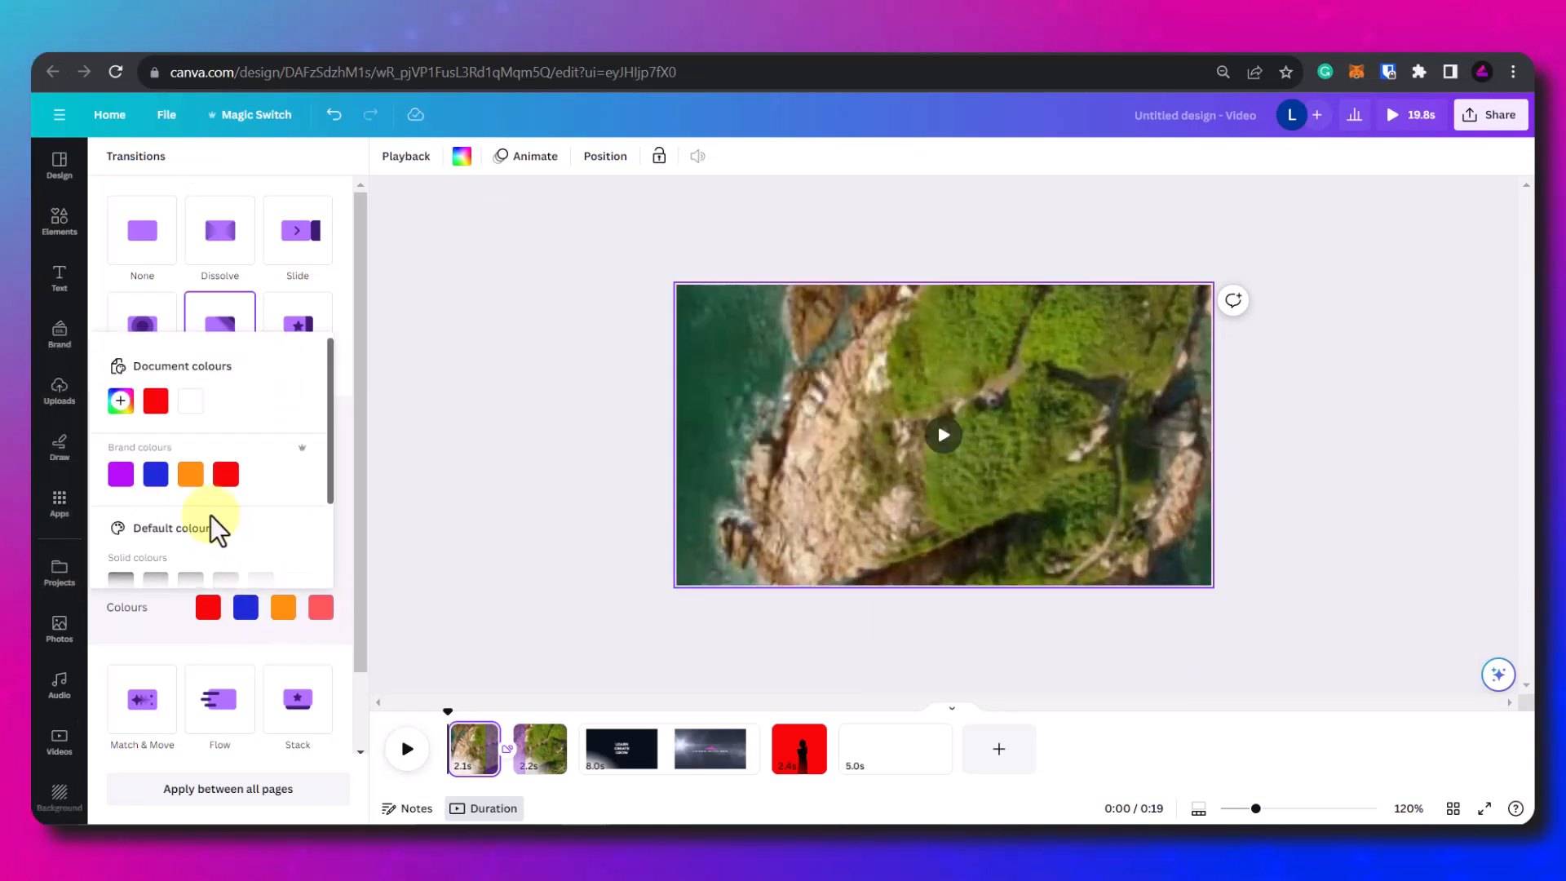
scroll(157, 454, down, 2)
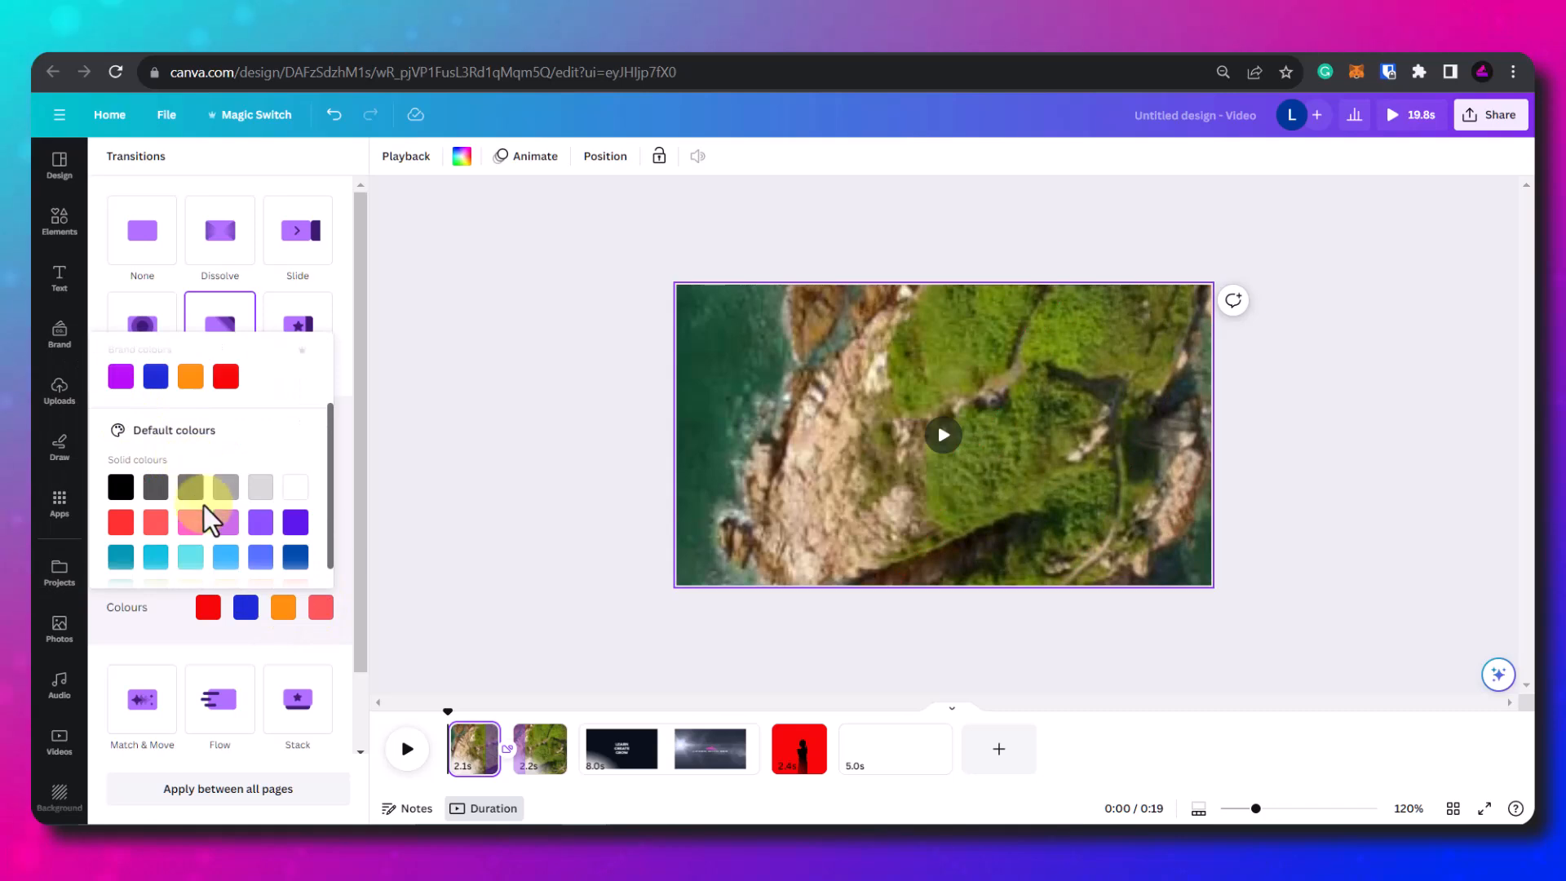
scroll(232, 569, down, 1)
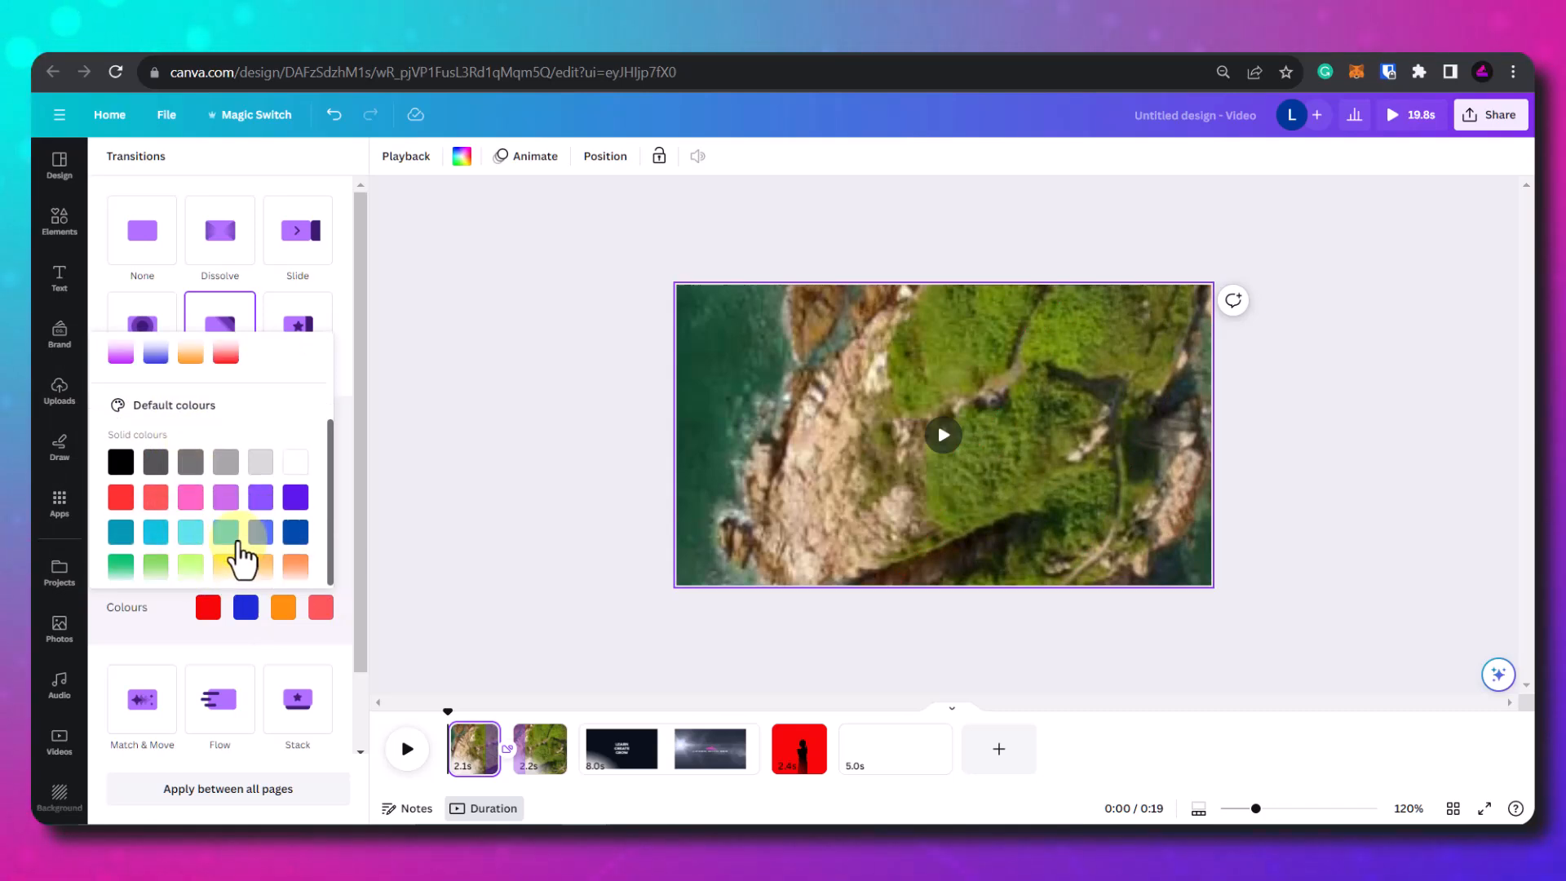
click(155, 562)
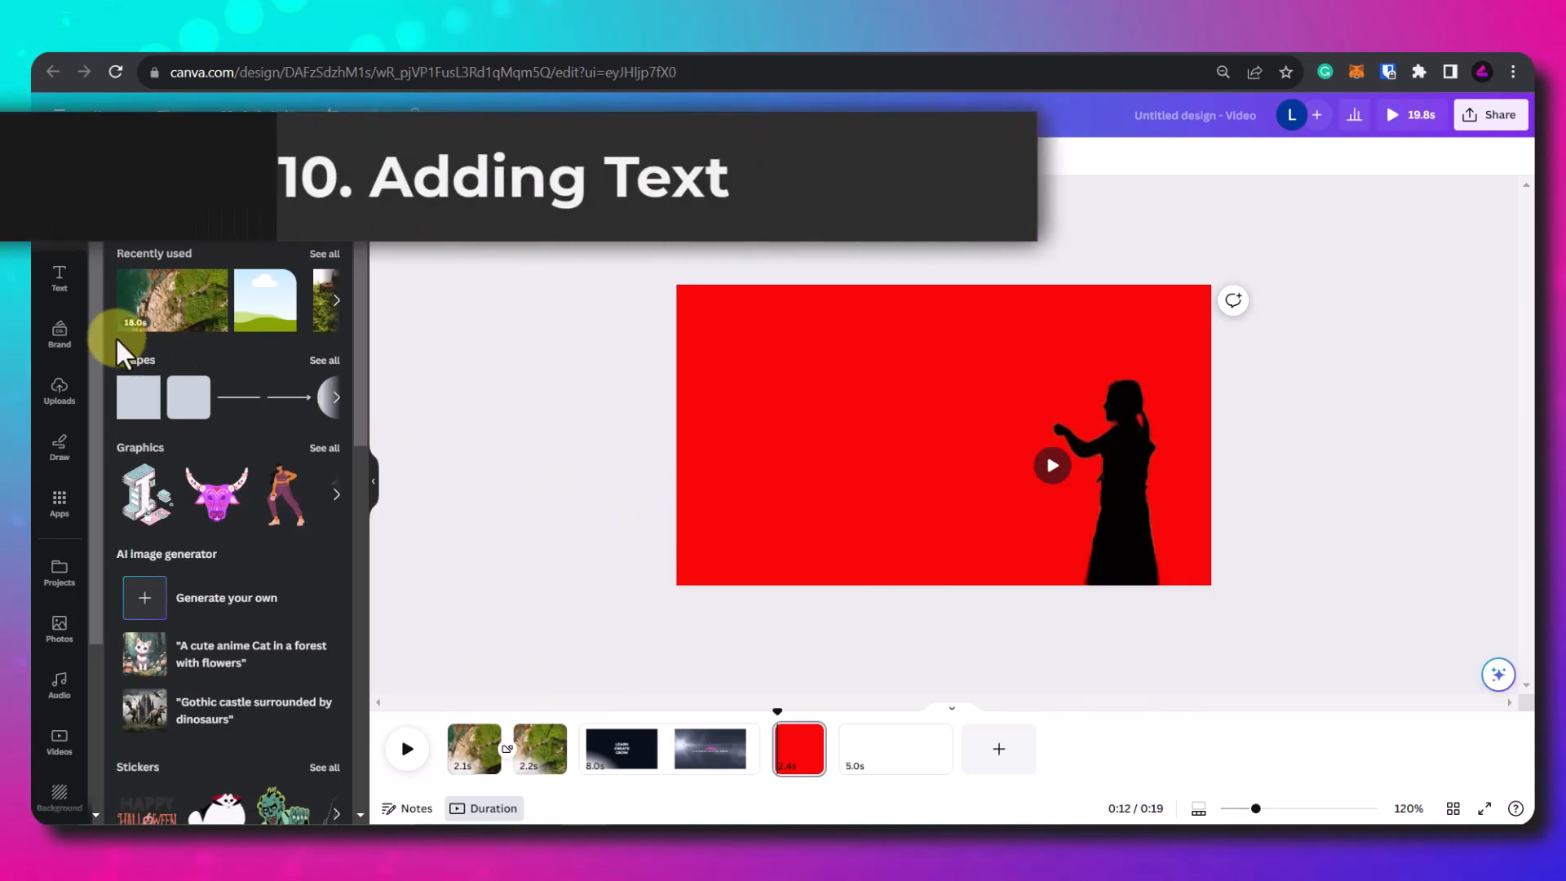
Step: Try a glowing text combination on the red page and delete it
click(58, 295)
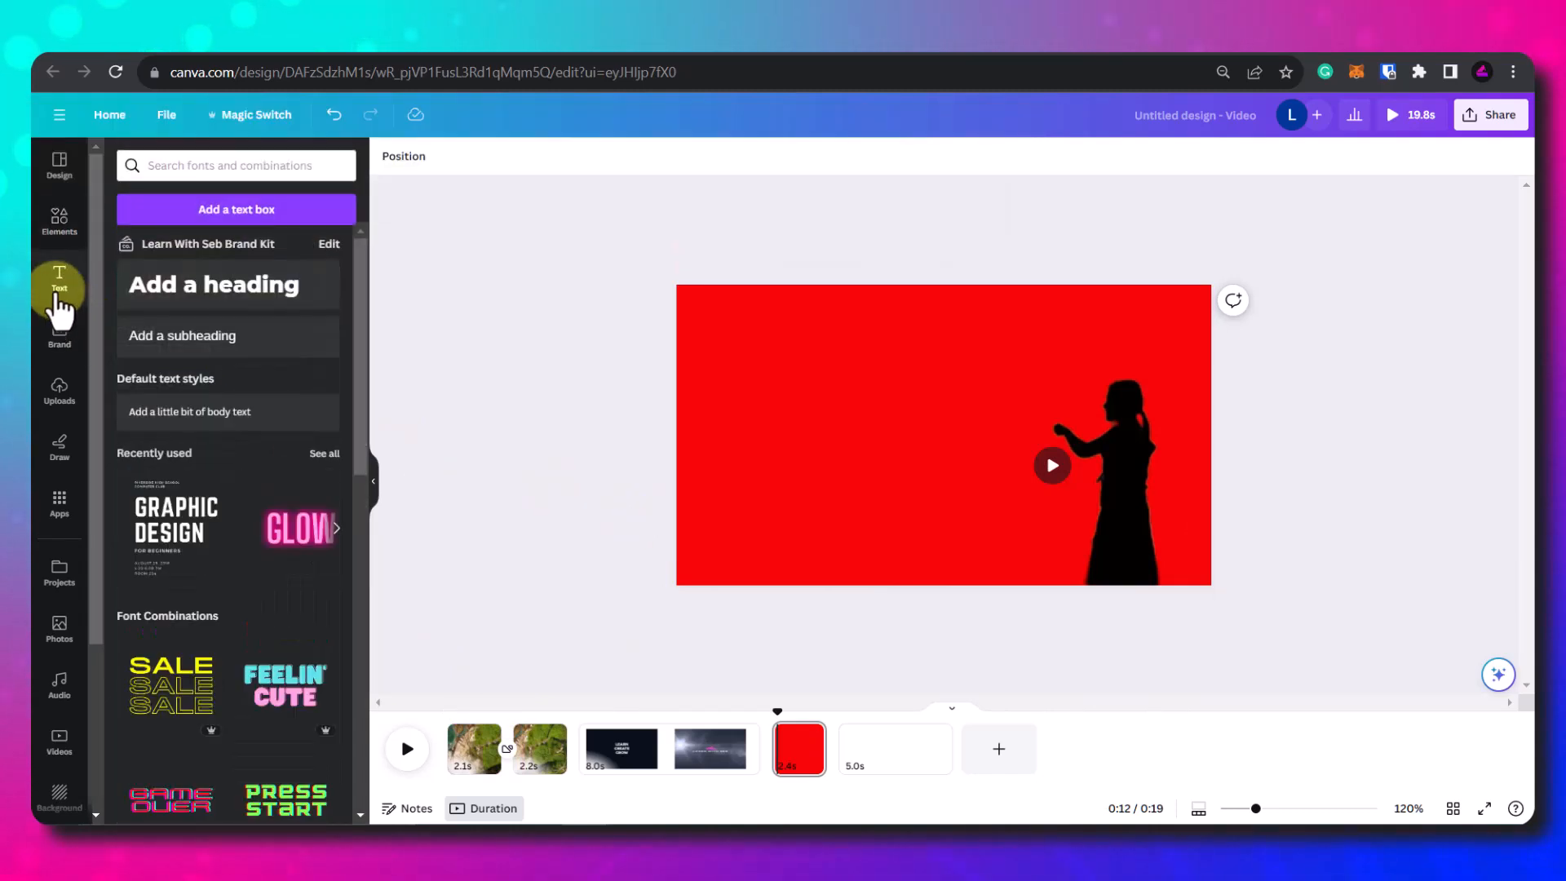
drag(273, 548, 734, 481)
click(1337, 444)
click(925, 497)
key(Delete)
click(836, 487)
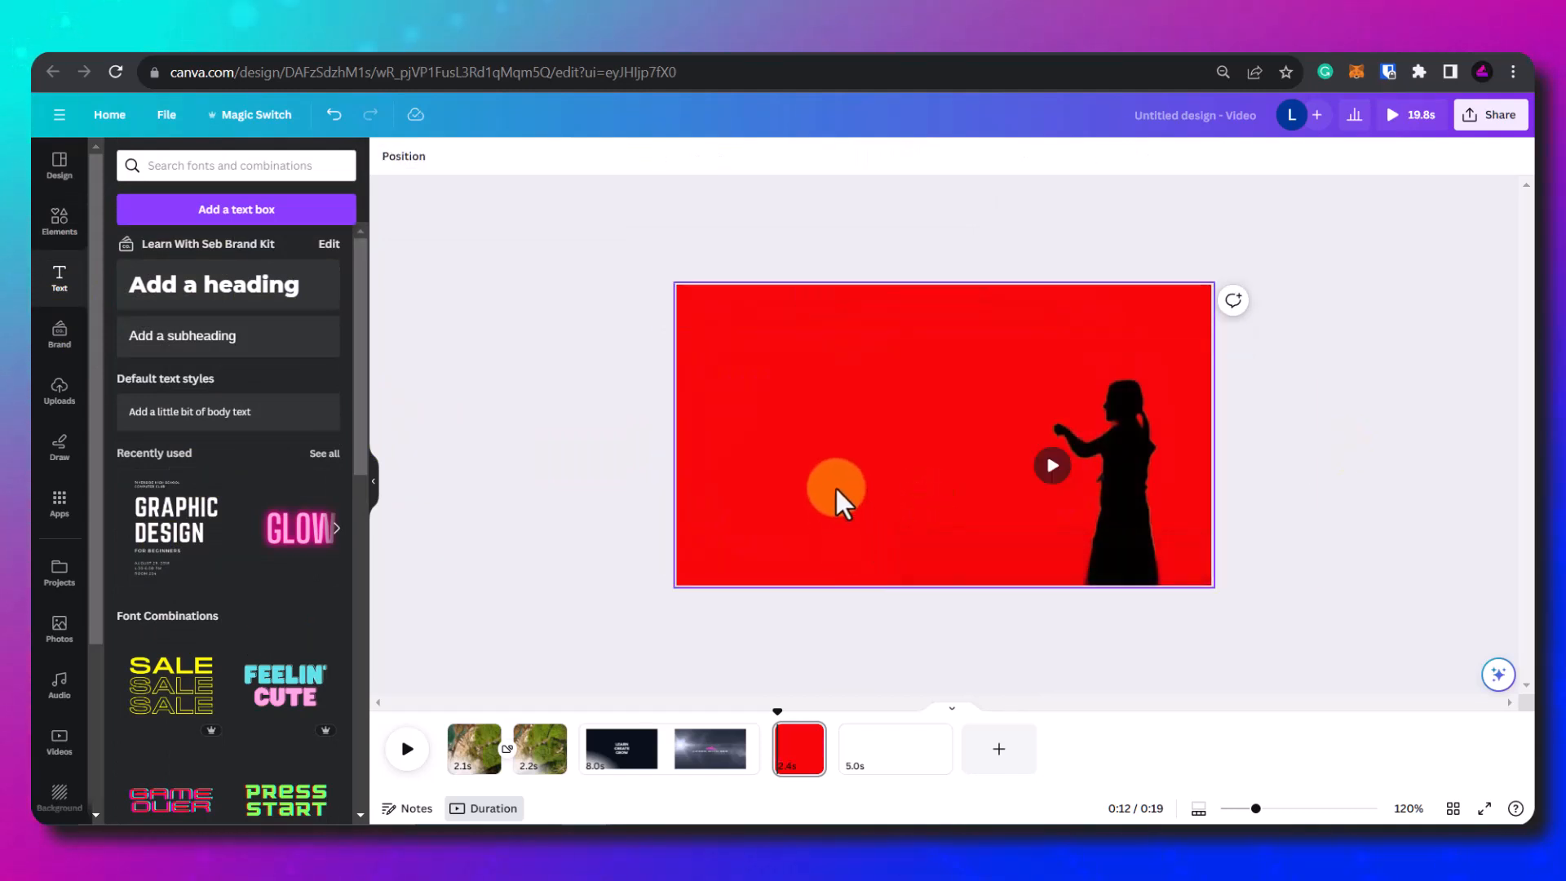
Step: Add the heading "LEARN WITH SEB" in CS Gordon Serif to the red page, beside the silhouette
key(t)
click(959, 483)
drag(952, 483, 869, 475)
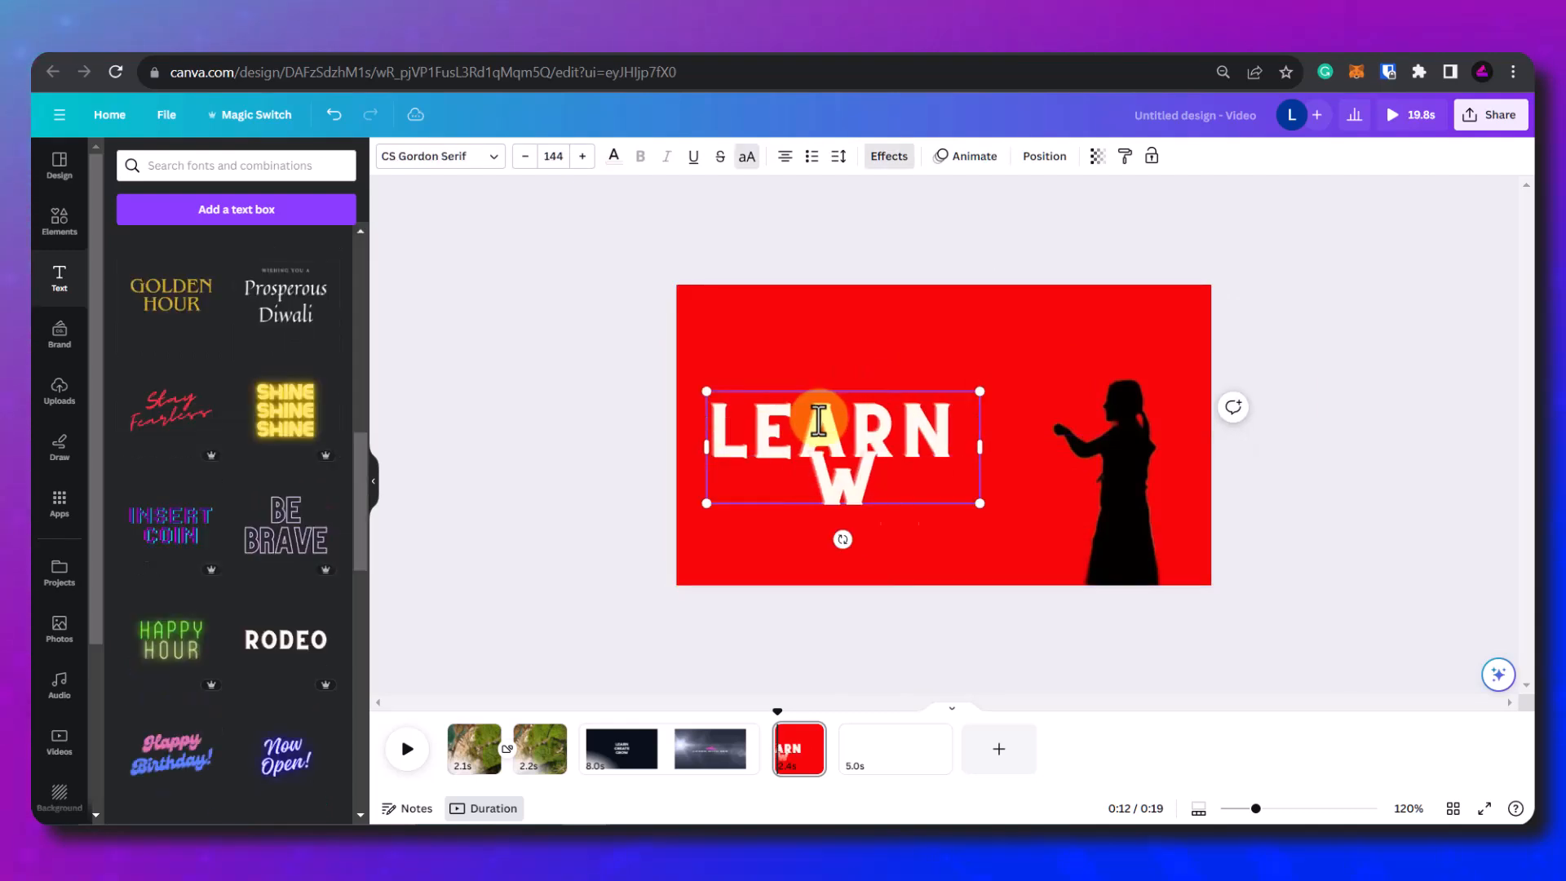
text(ITH SEB)
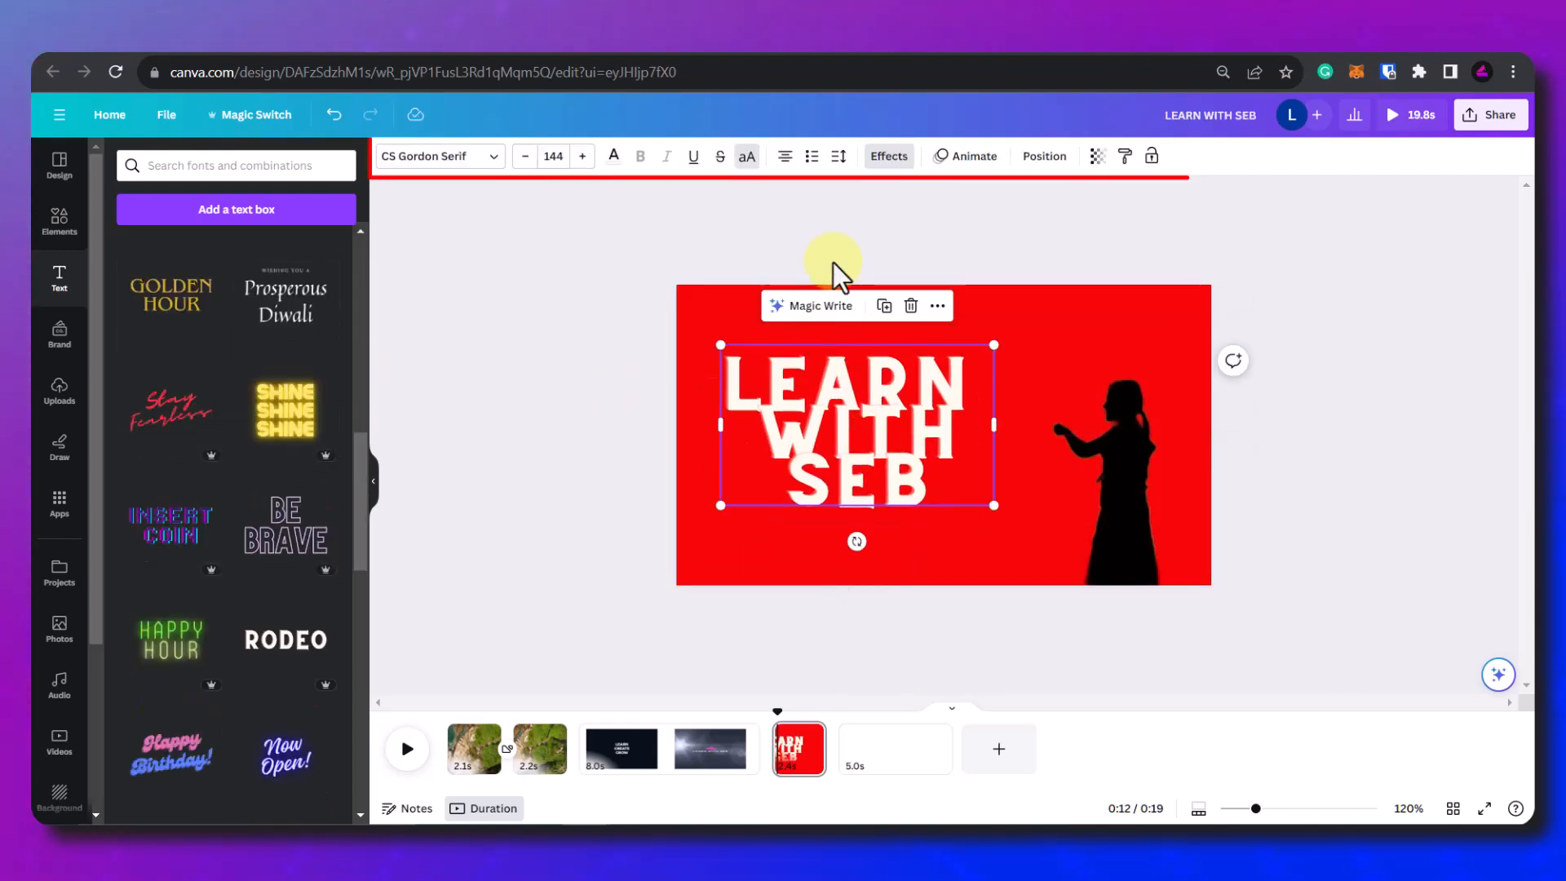
Step: Widen the line spacing of the "LEARN WITH SEB" heading and colour its letters black
click(838, 156)
drag(887, 257, 902, 271)
click(815, 490)
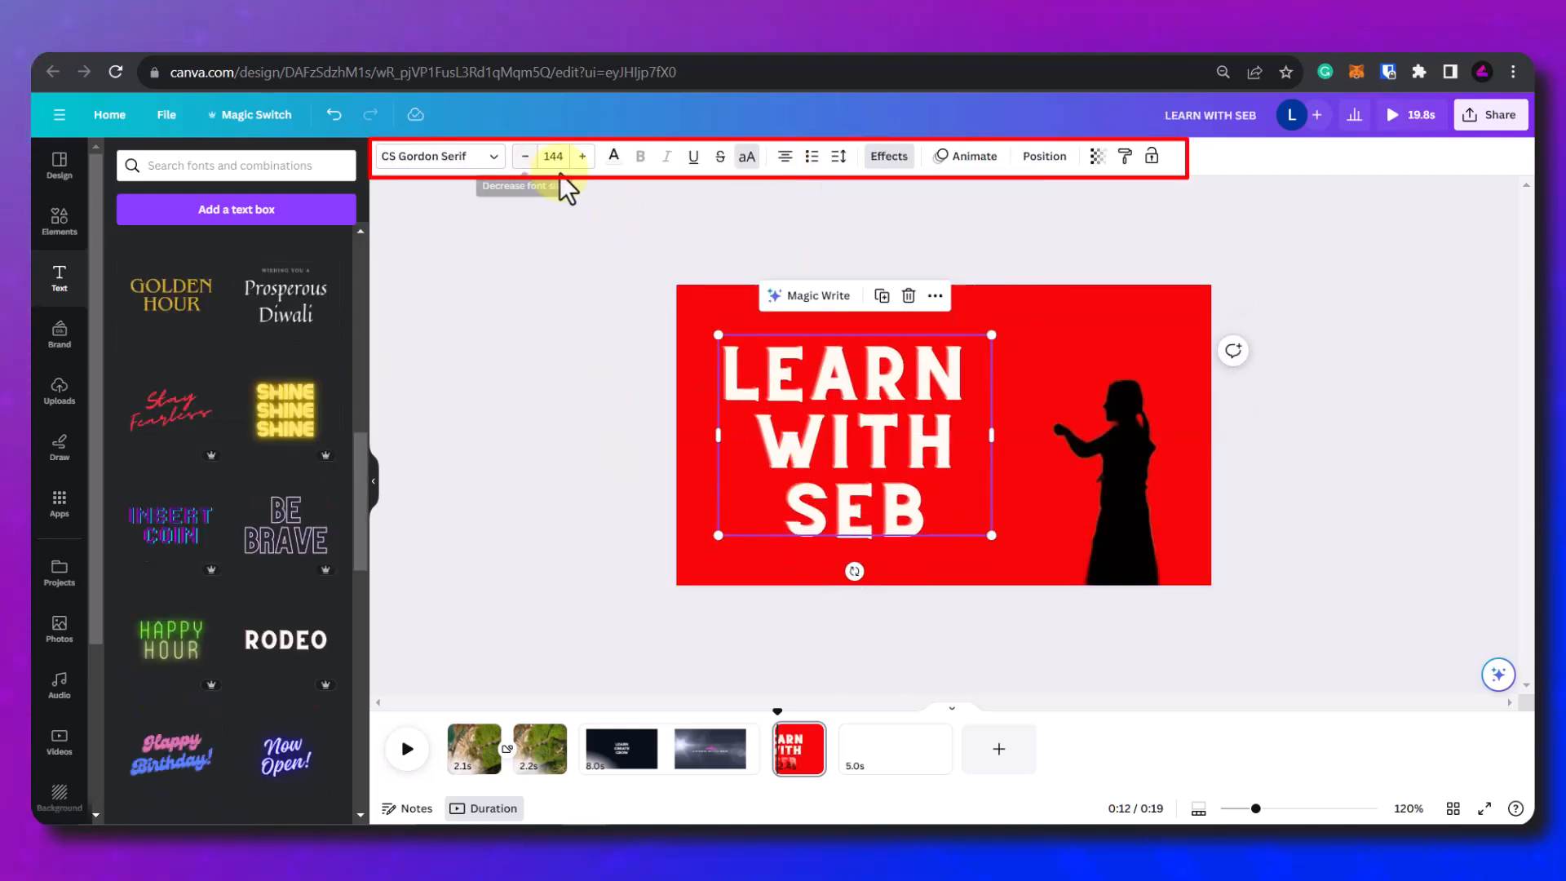
click(614, 159)
click(121, 480)
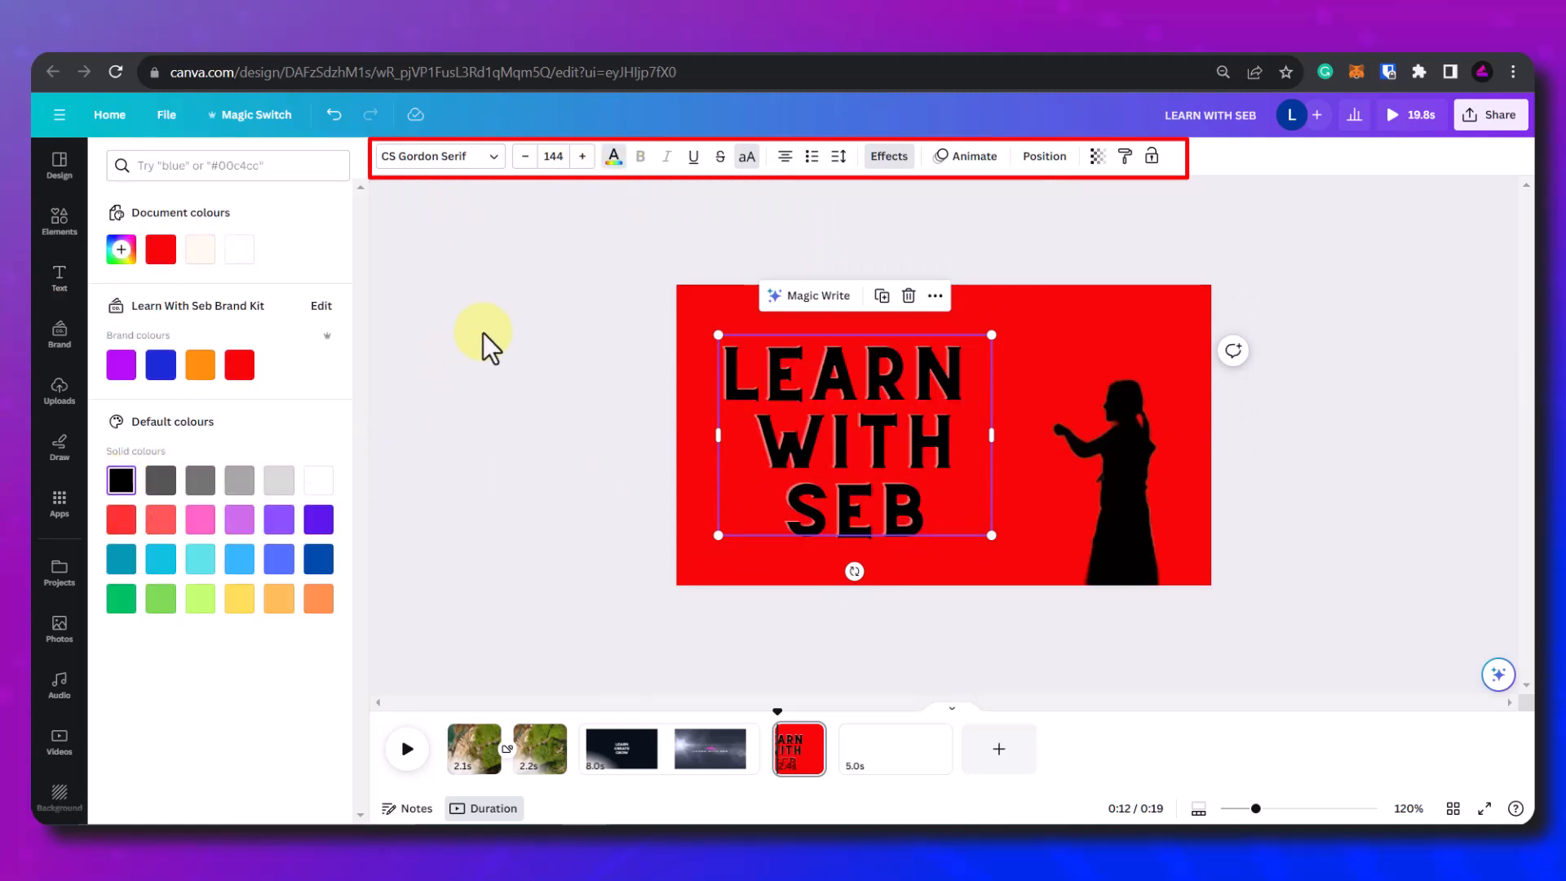
Step: Try the Lift, Outline and Glitch effects on the heading, and give it the Hollow effect
click(893, 159)
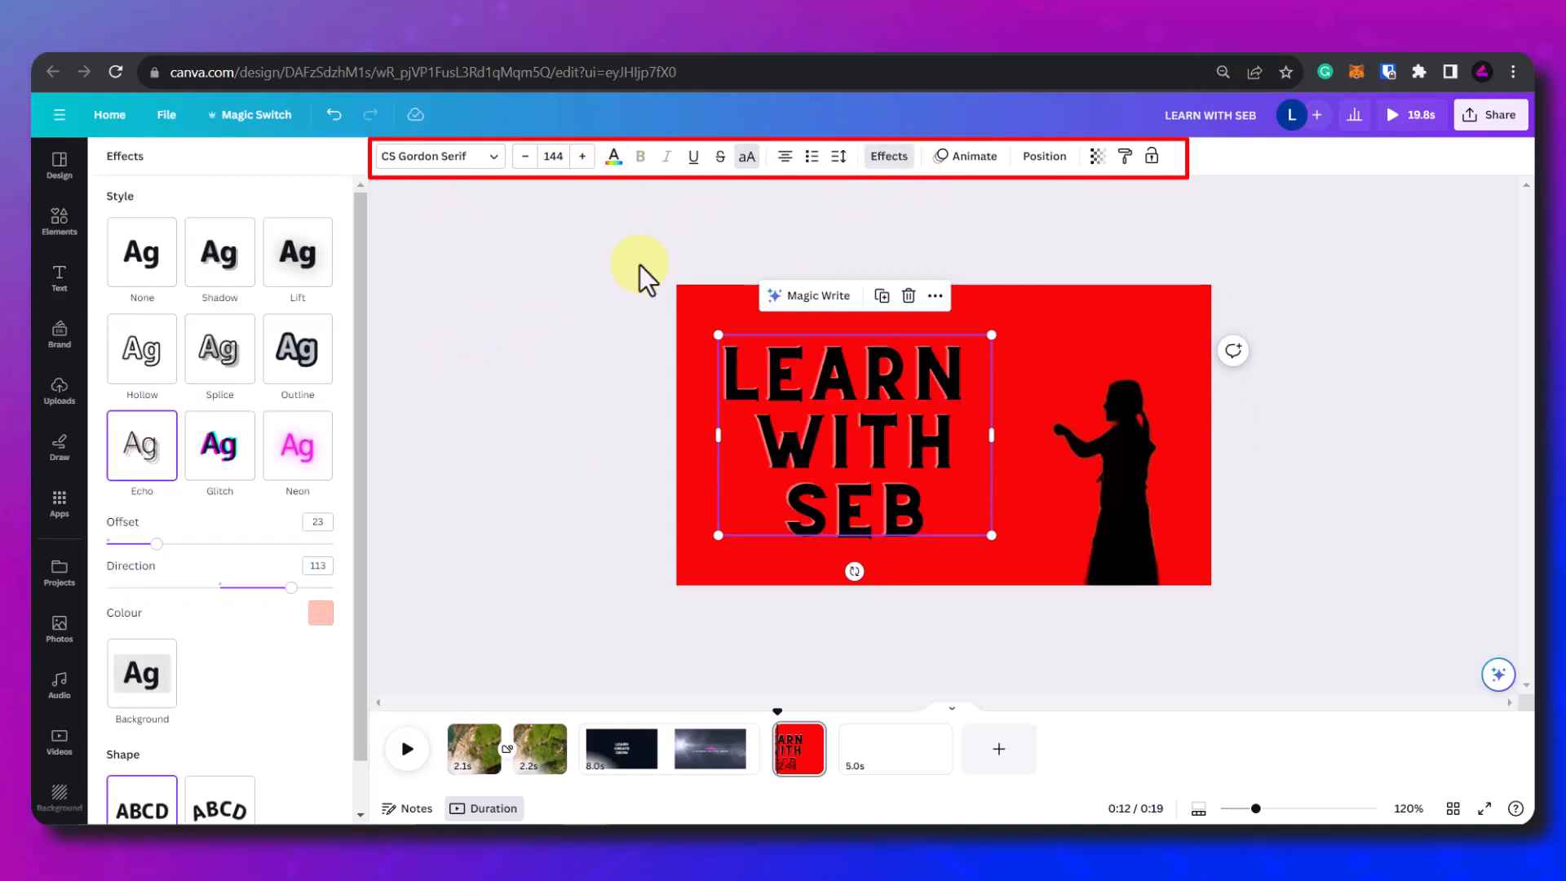
click(296, 263)
click(298, 349)
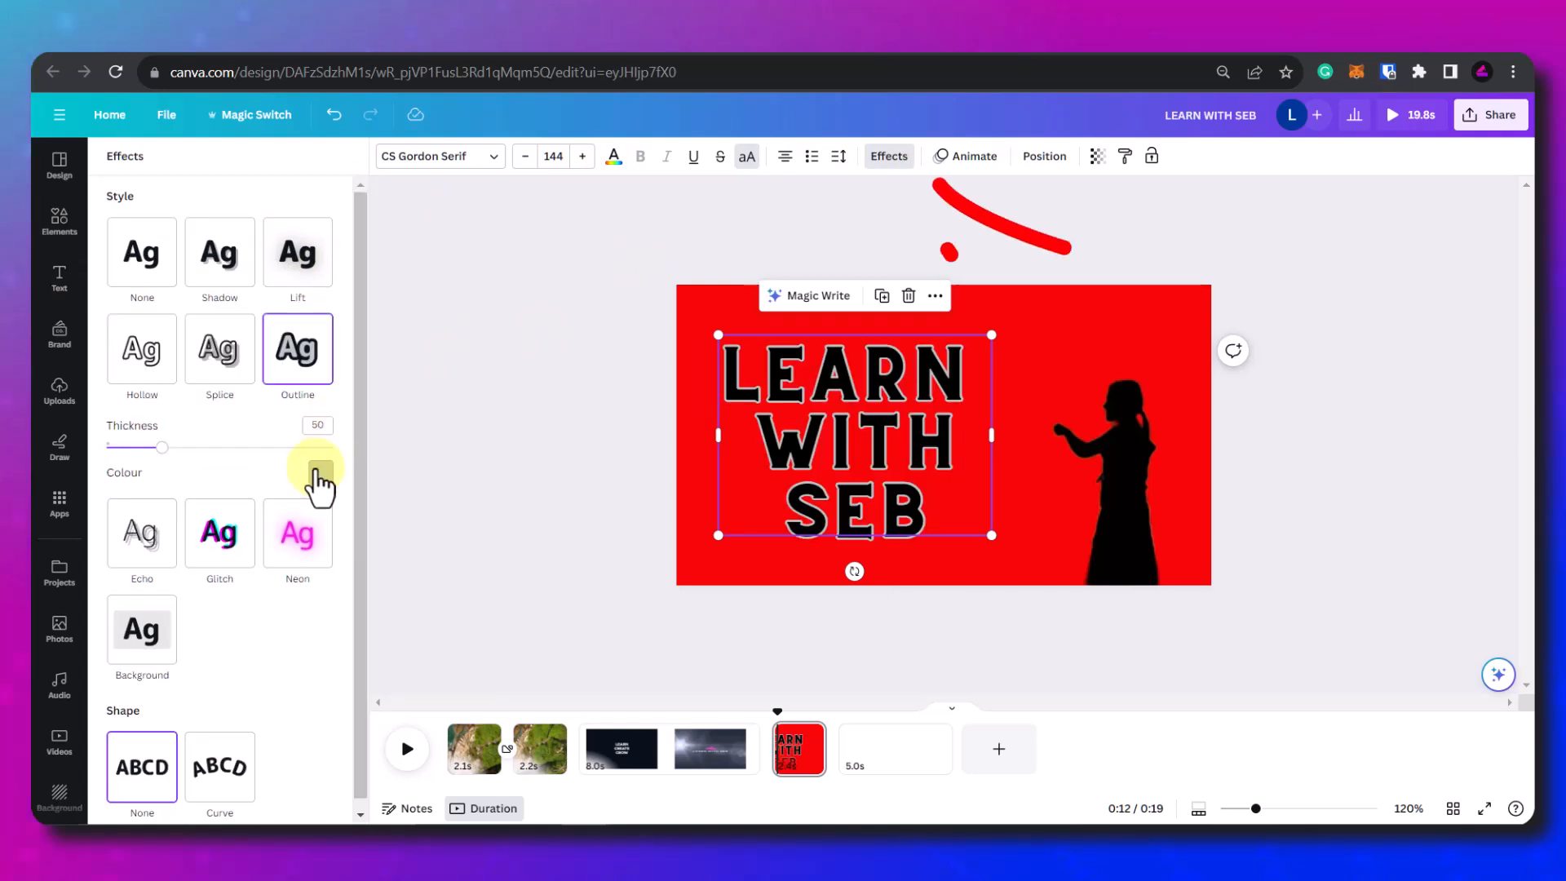
click(315, 535)
click(260, 488)
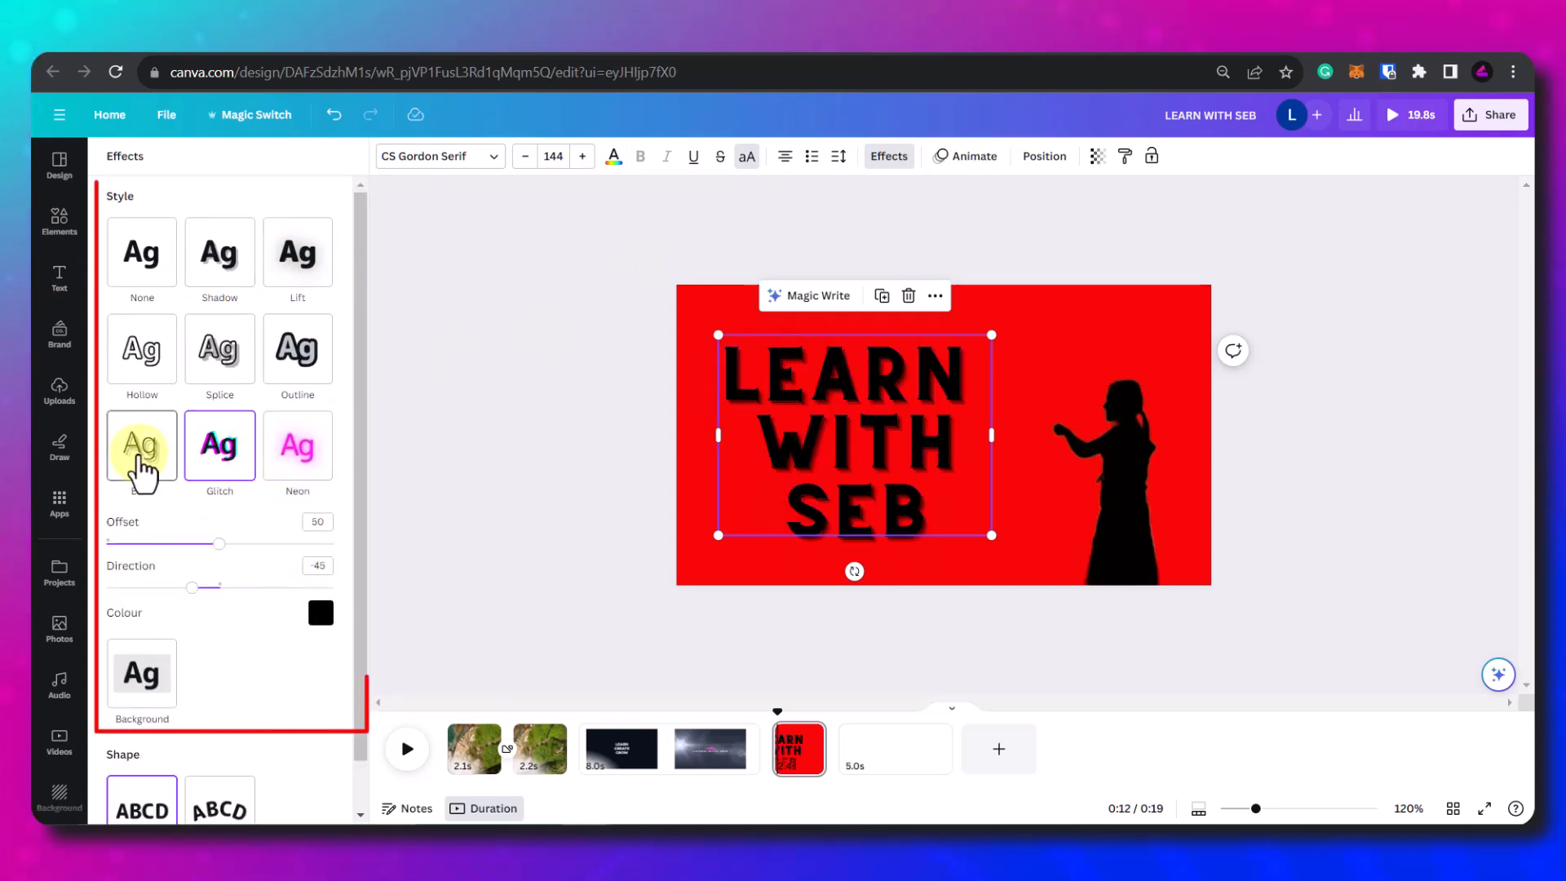
click(143, 357)
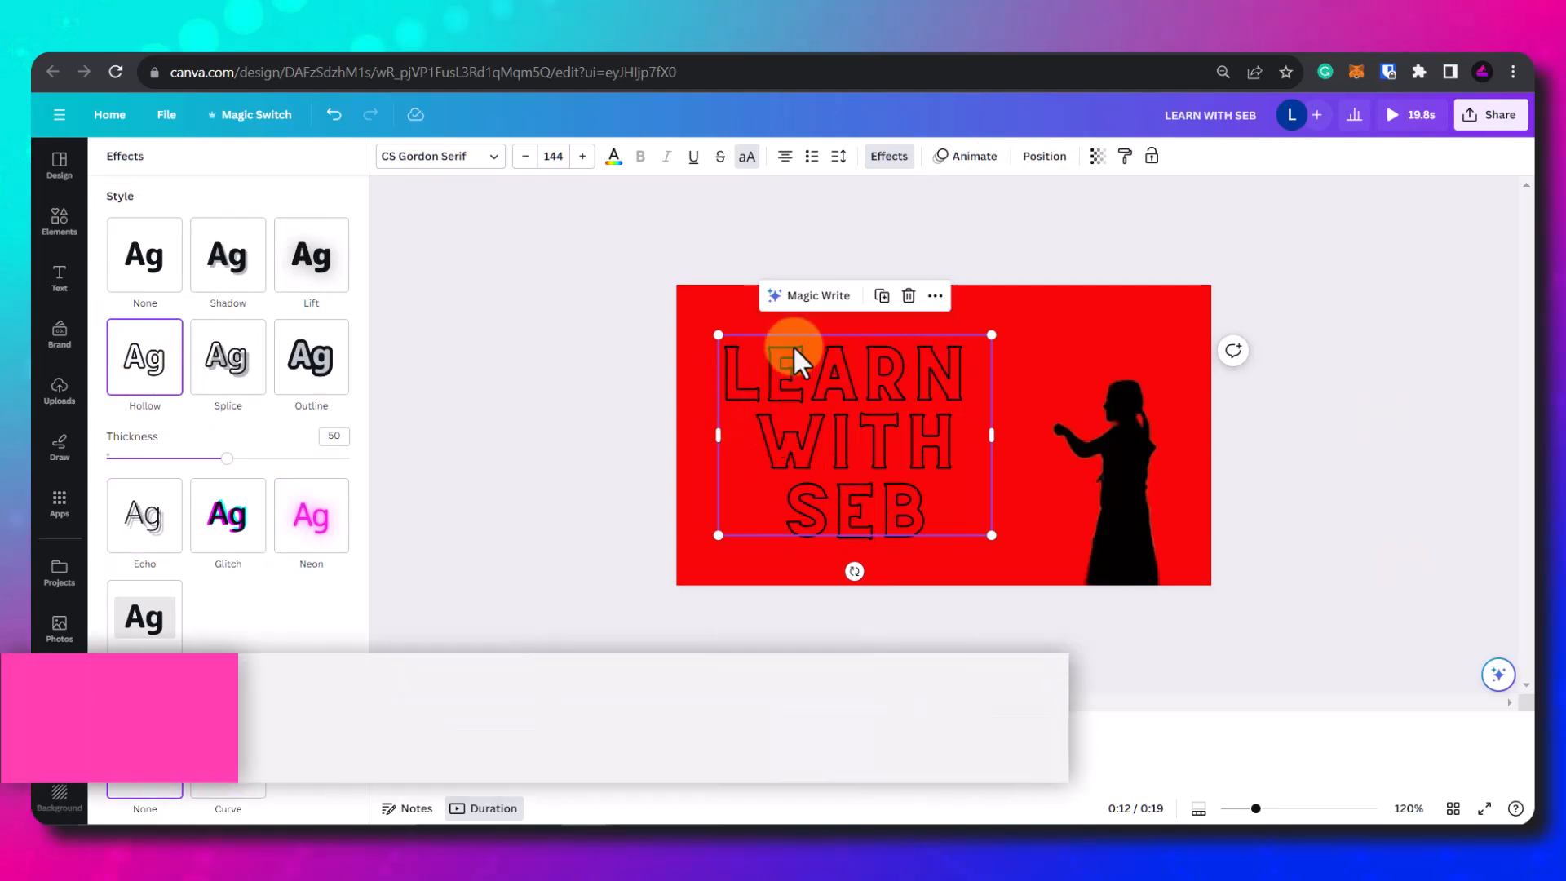
Step: Compare page and text animations, and preview Pan, Fade and Wipe on the heading
click(966, 161)
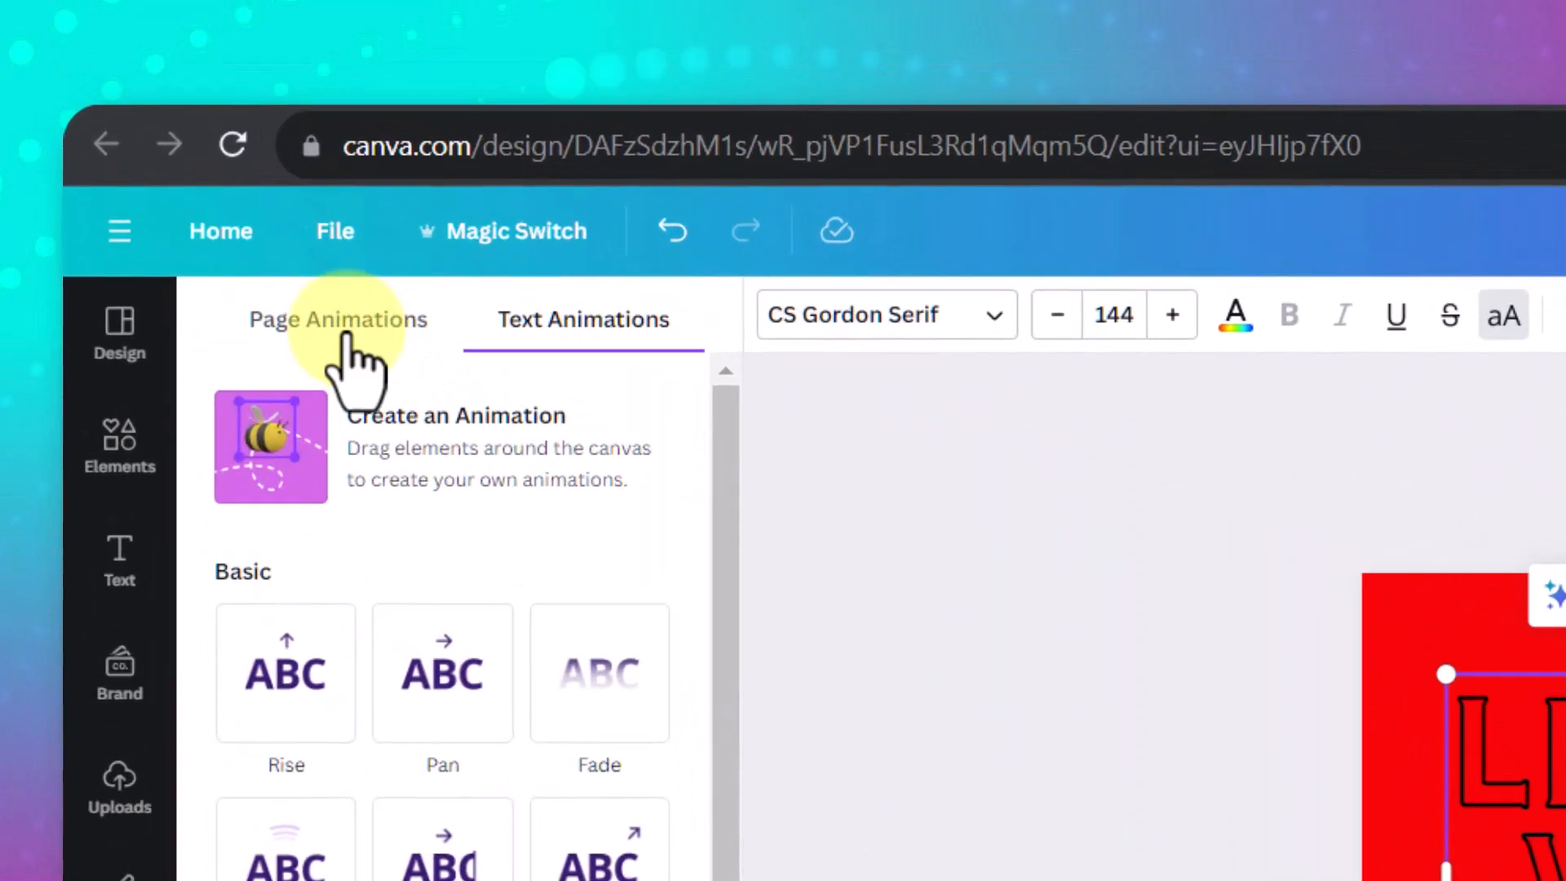
click(159, 163)
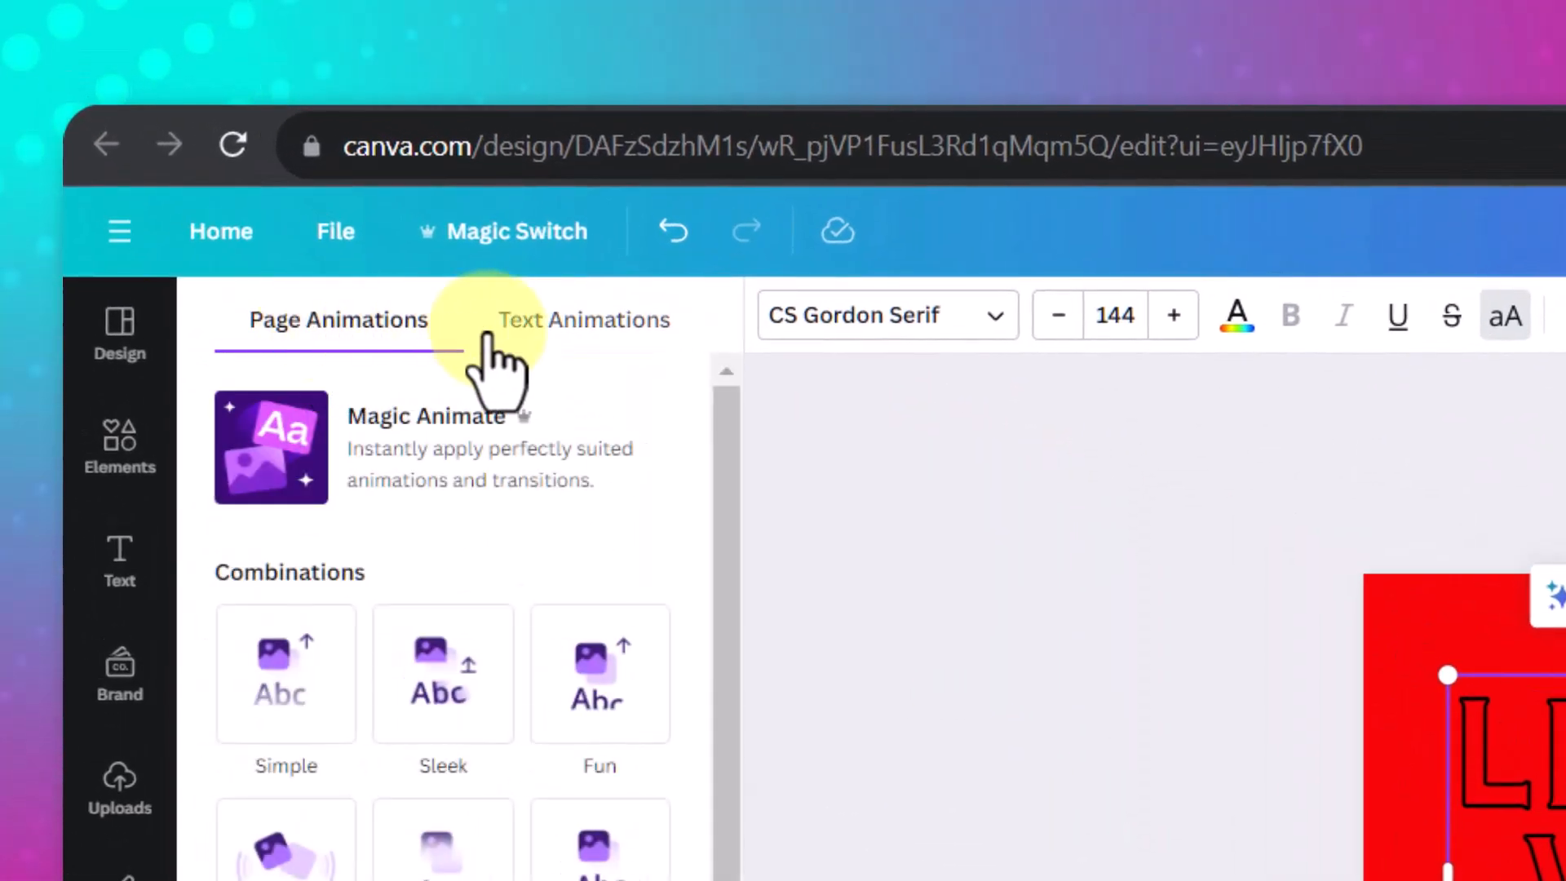
click(541, 347)
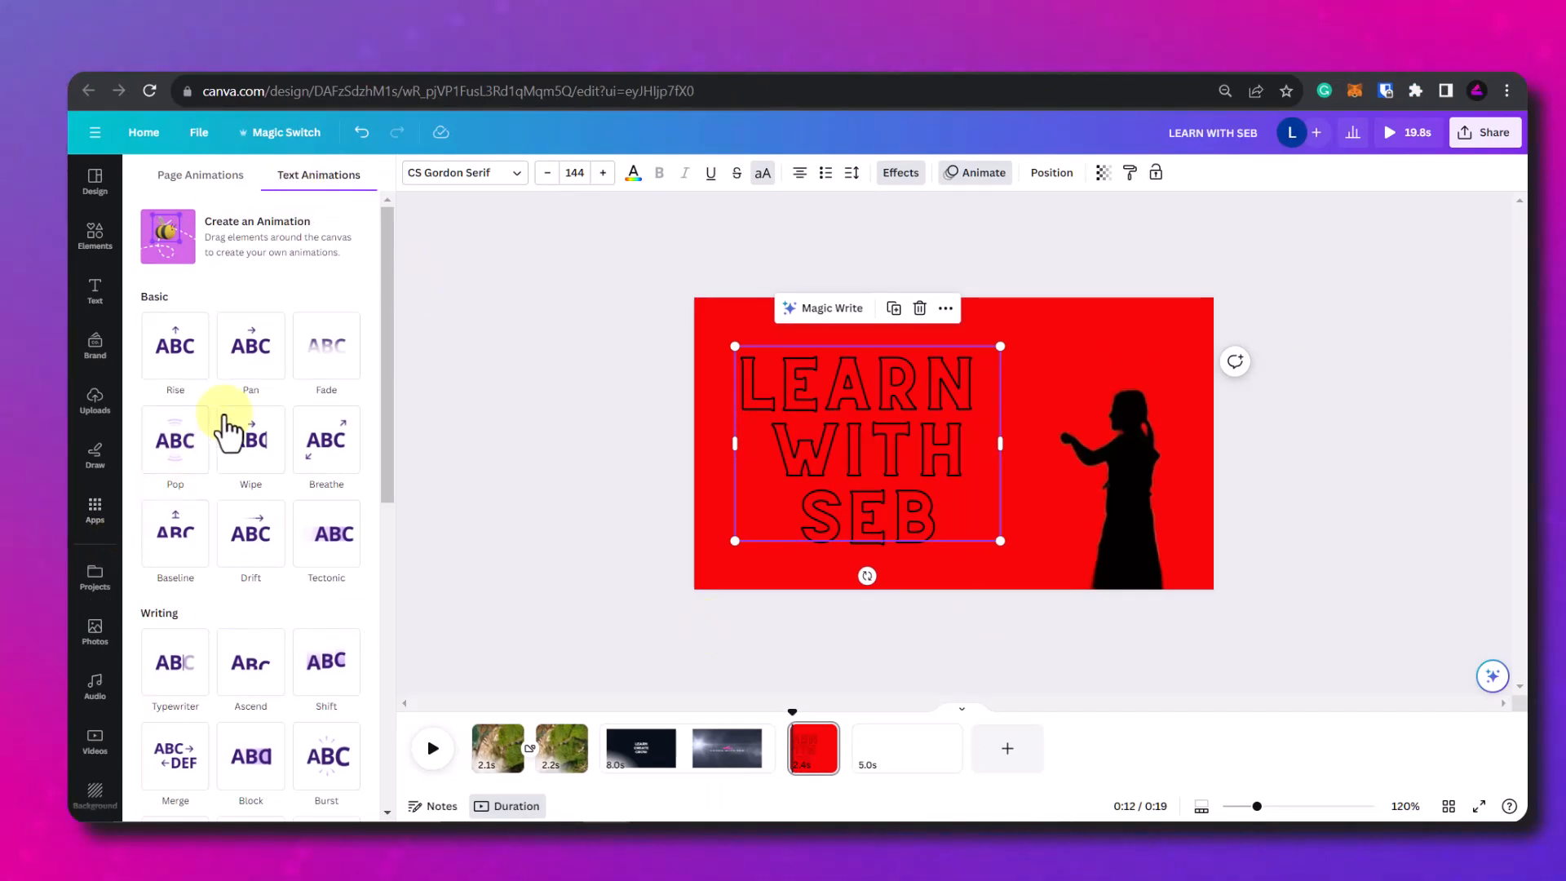
click(241, 367)
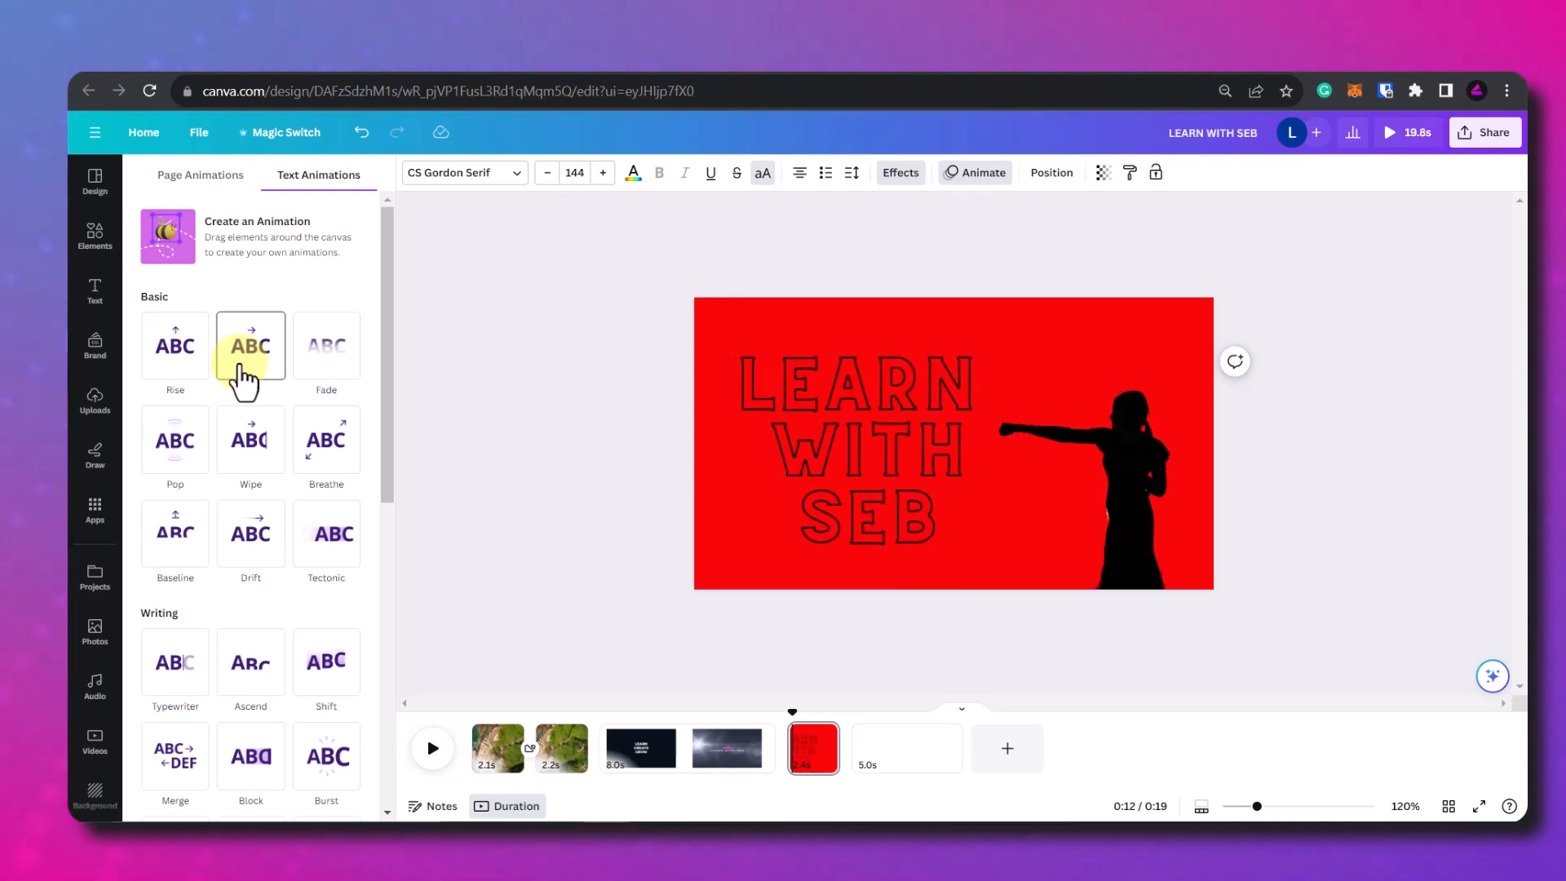
click(326, 350)
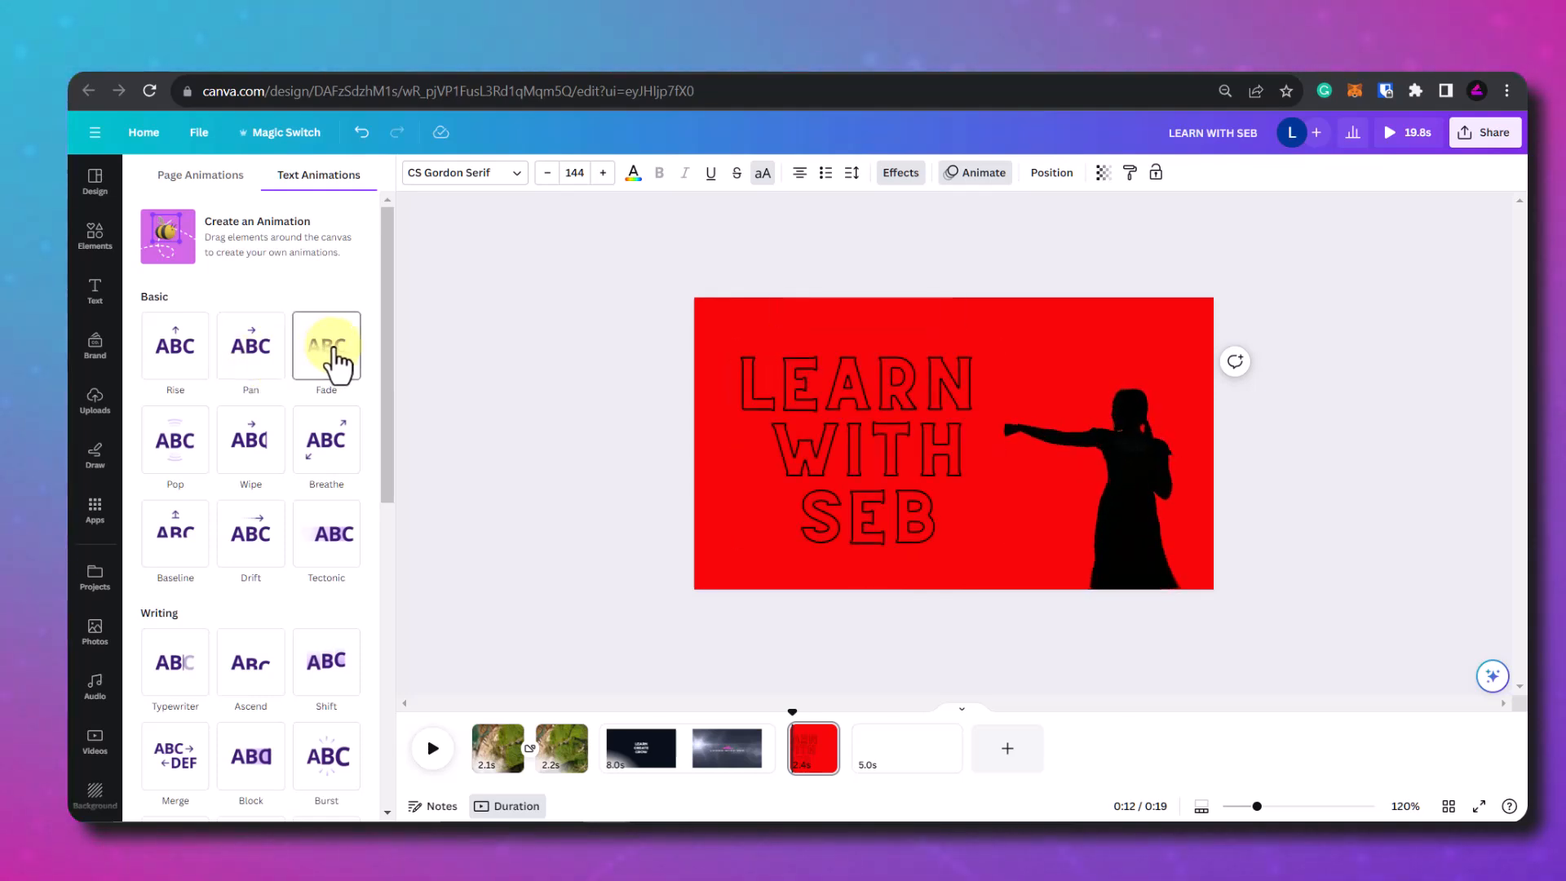
click(261, 458)
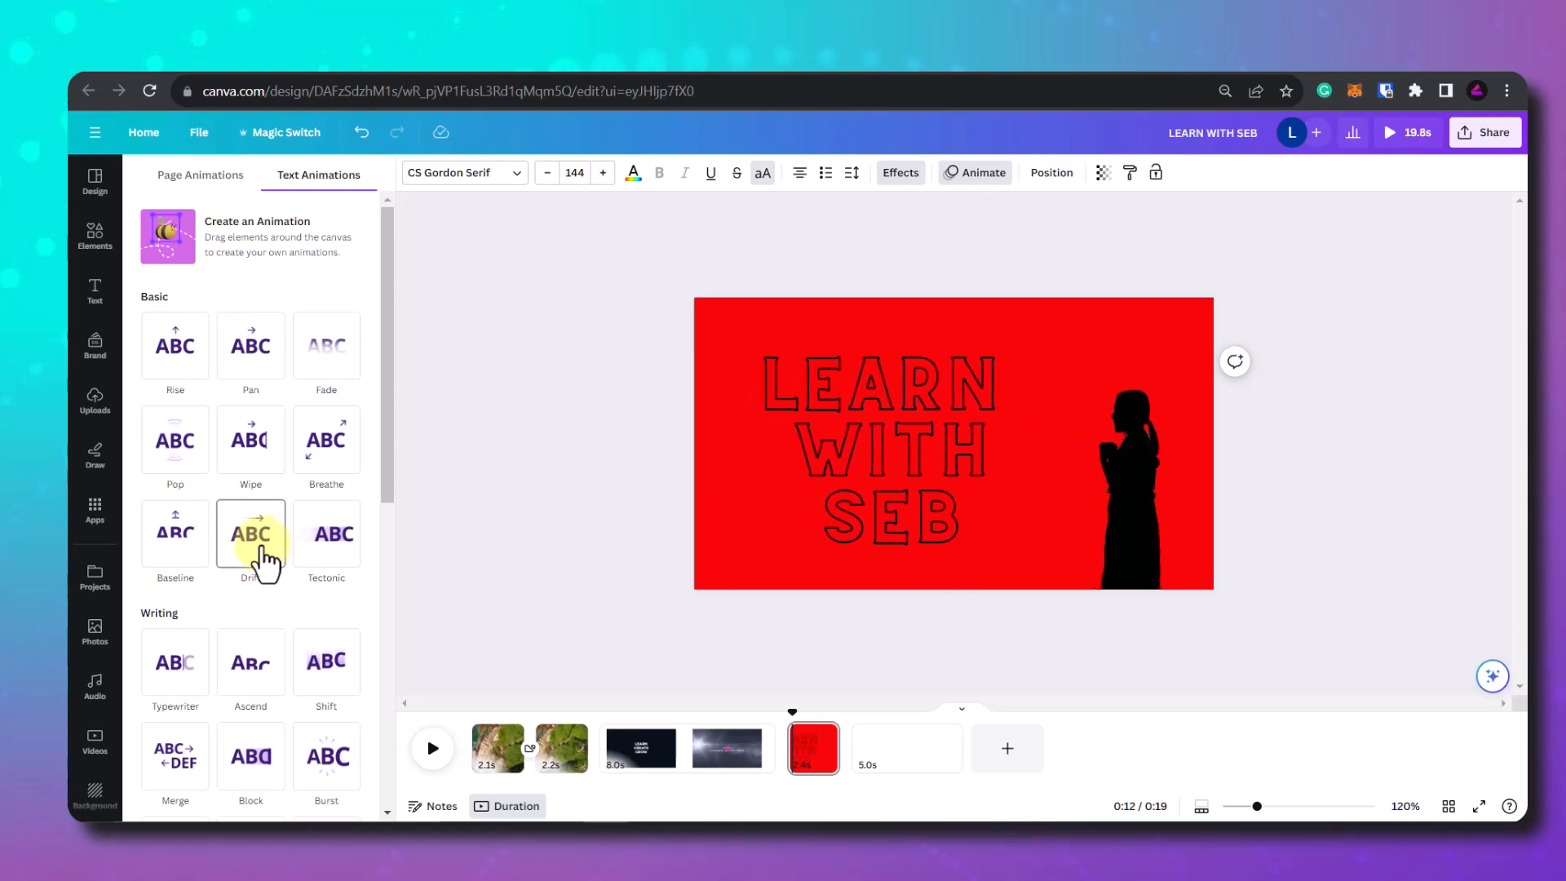
Step: Apply the Stomp text animation to the heading and play the red page from its start
scroll(263, 521, down, 10)
click(173, 517)
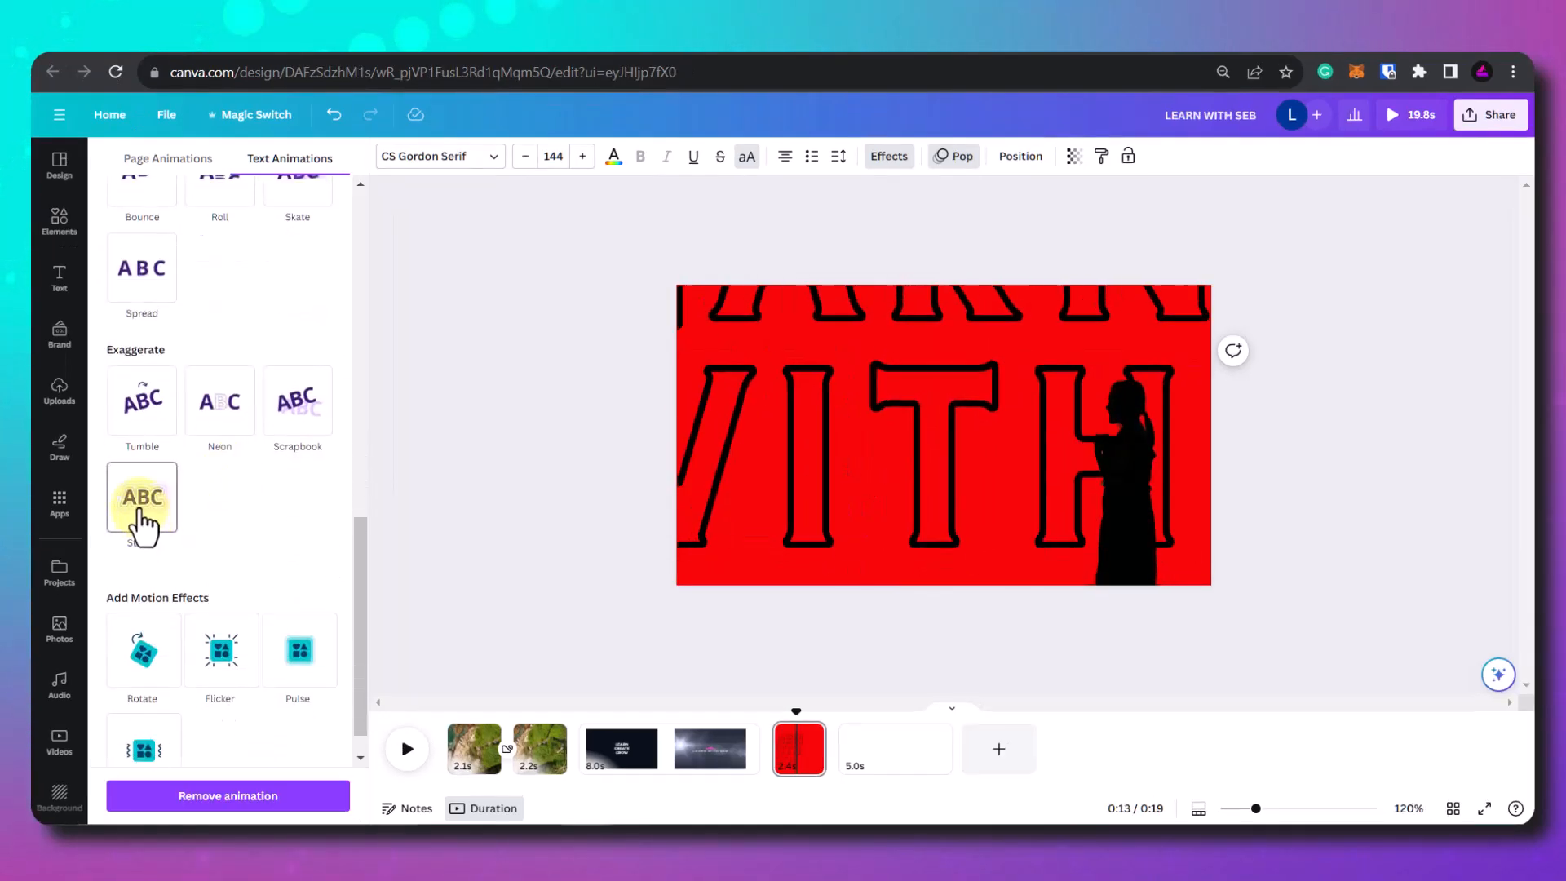
click(143, 522)
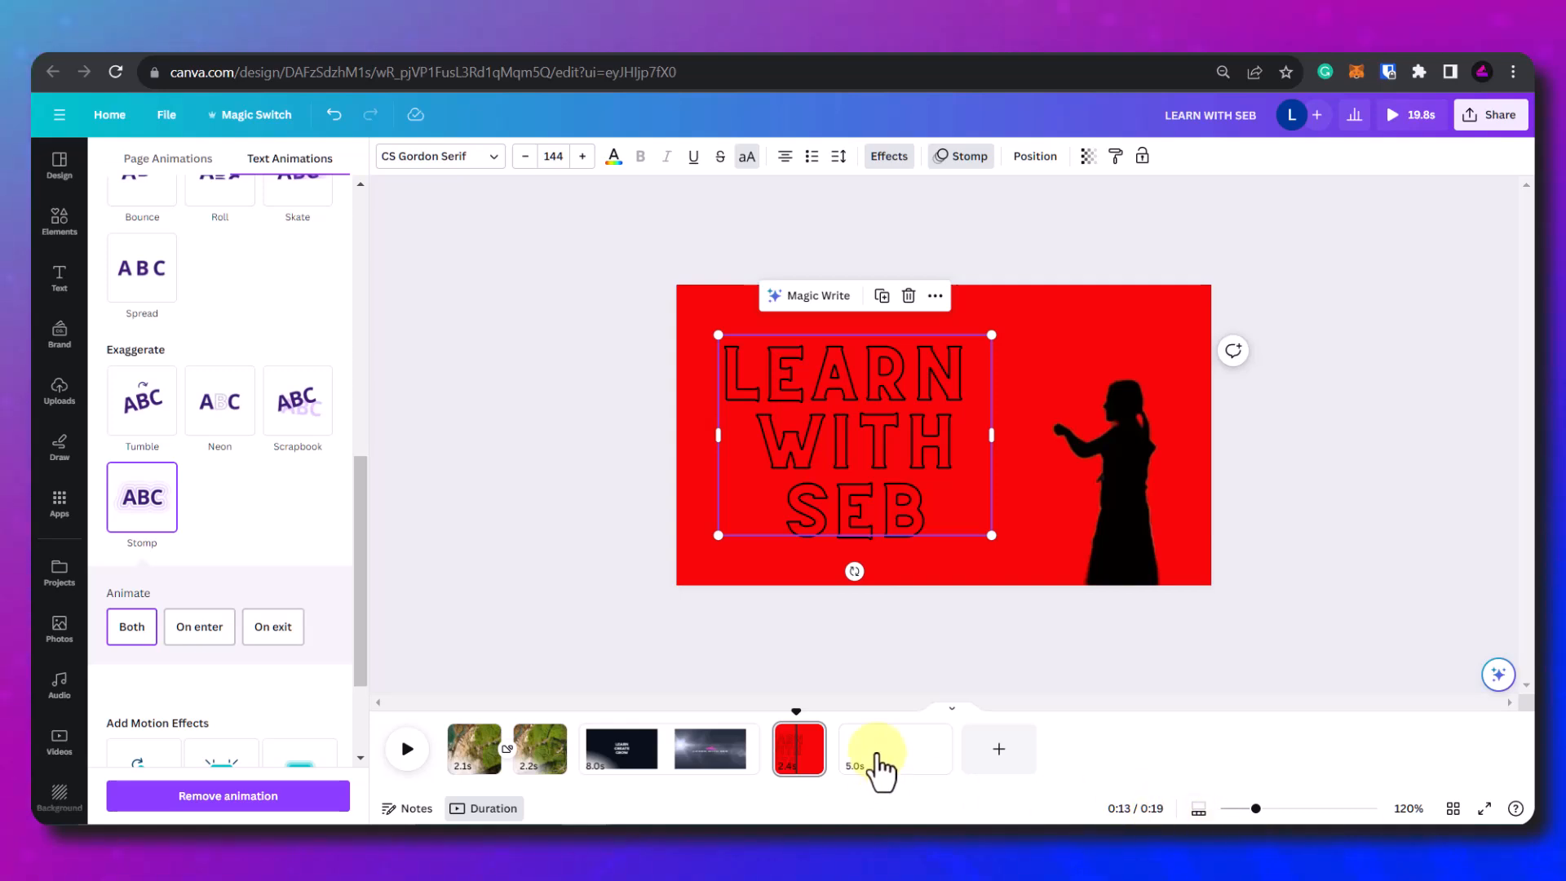
drag(793, 713, 771, 708)
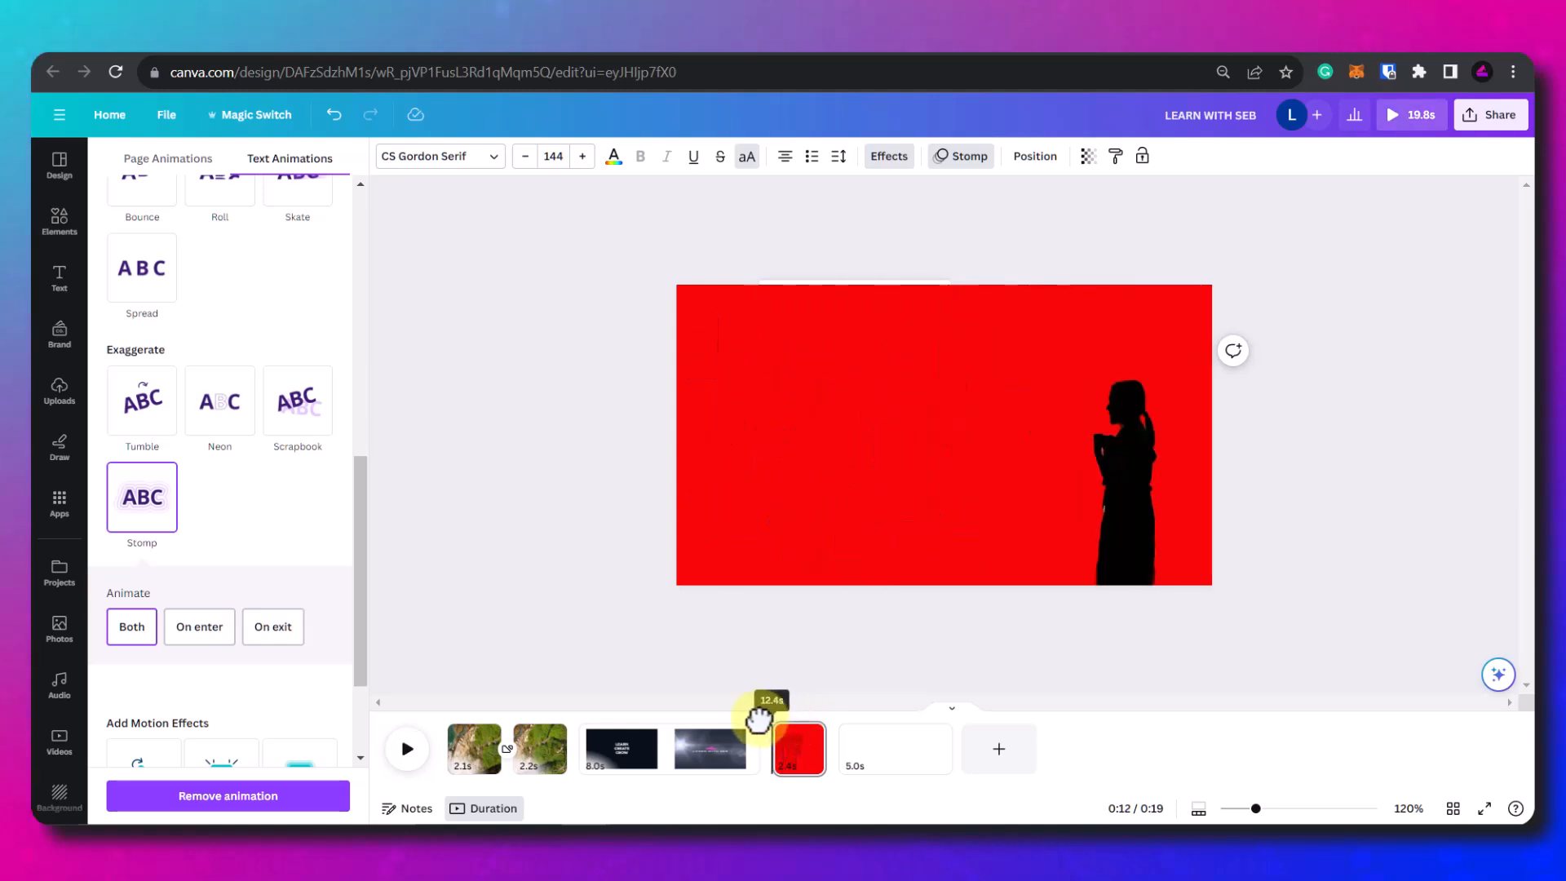
click(388, 766)
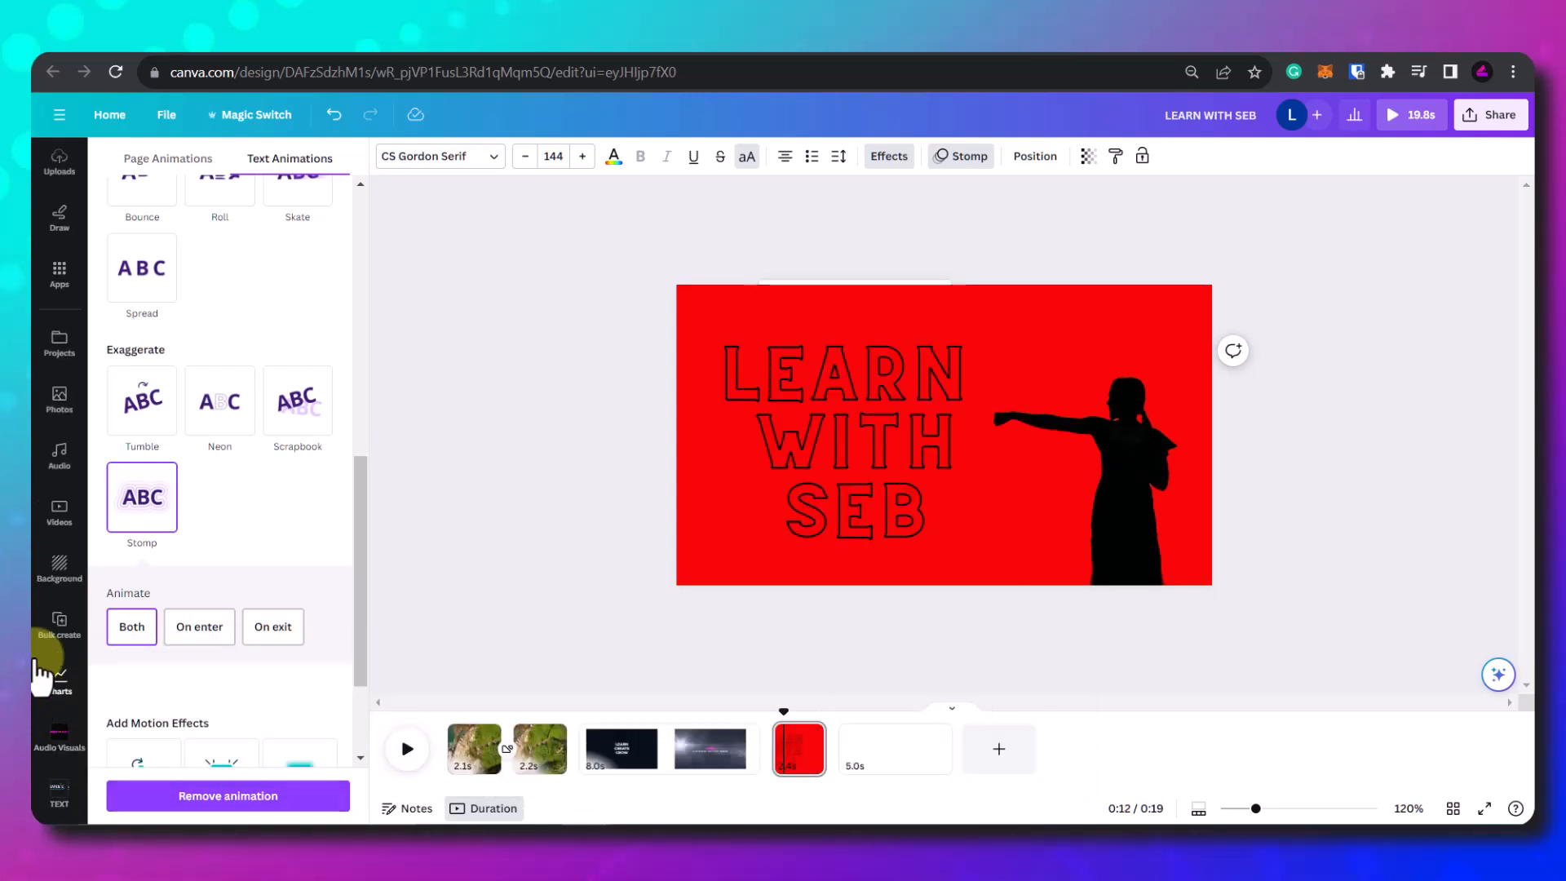
Step: Browse the available Canva apps and open Magic Morph for the selected heading
scroll(57, 490, down, 3)
click(62, 272)
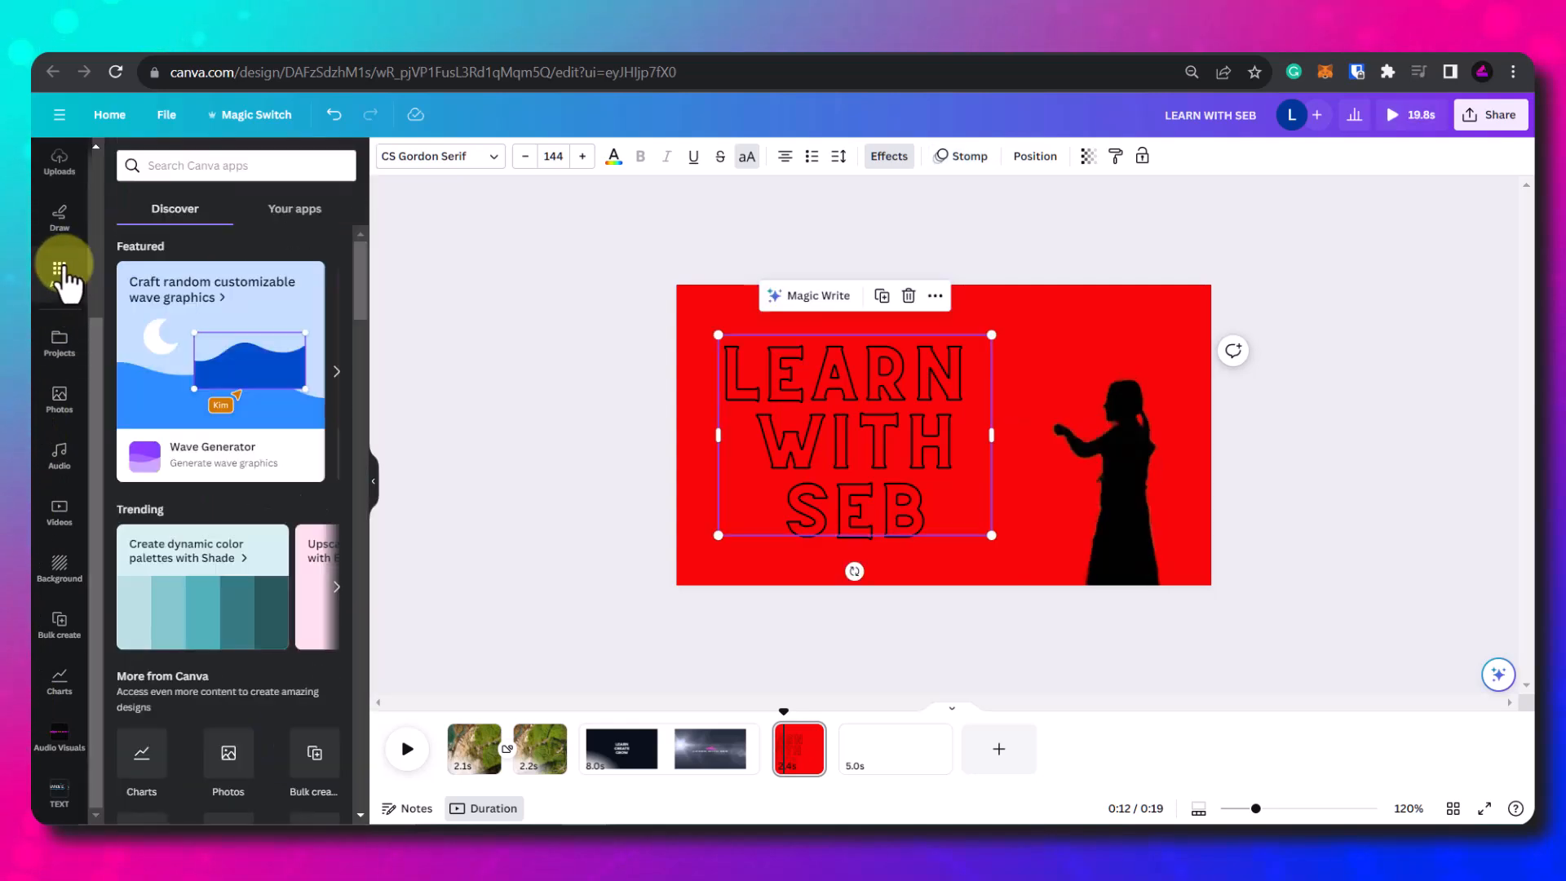
click(257, 431)
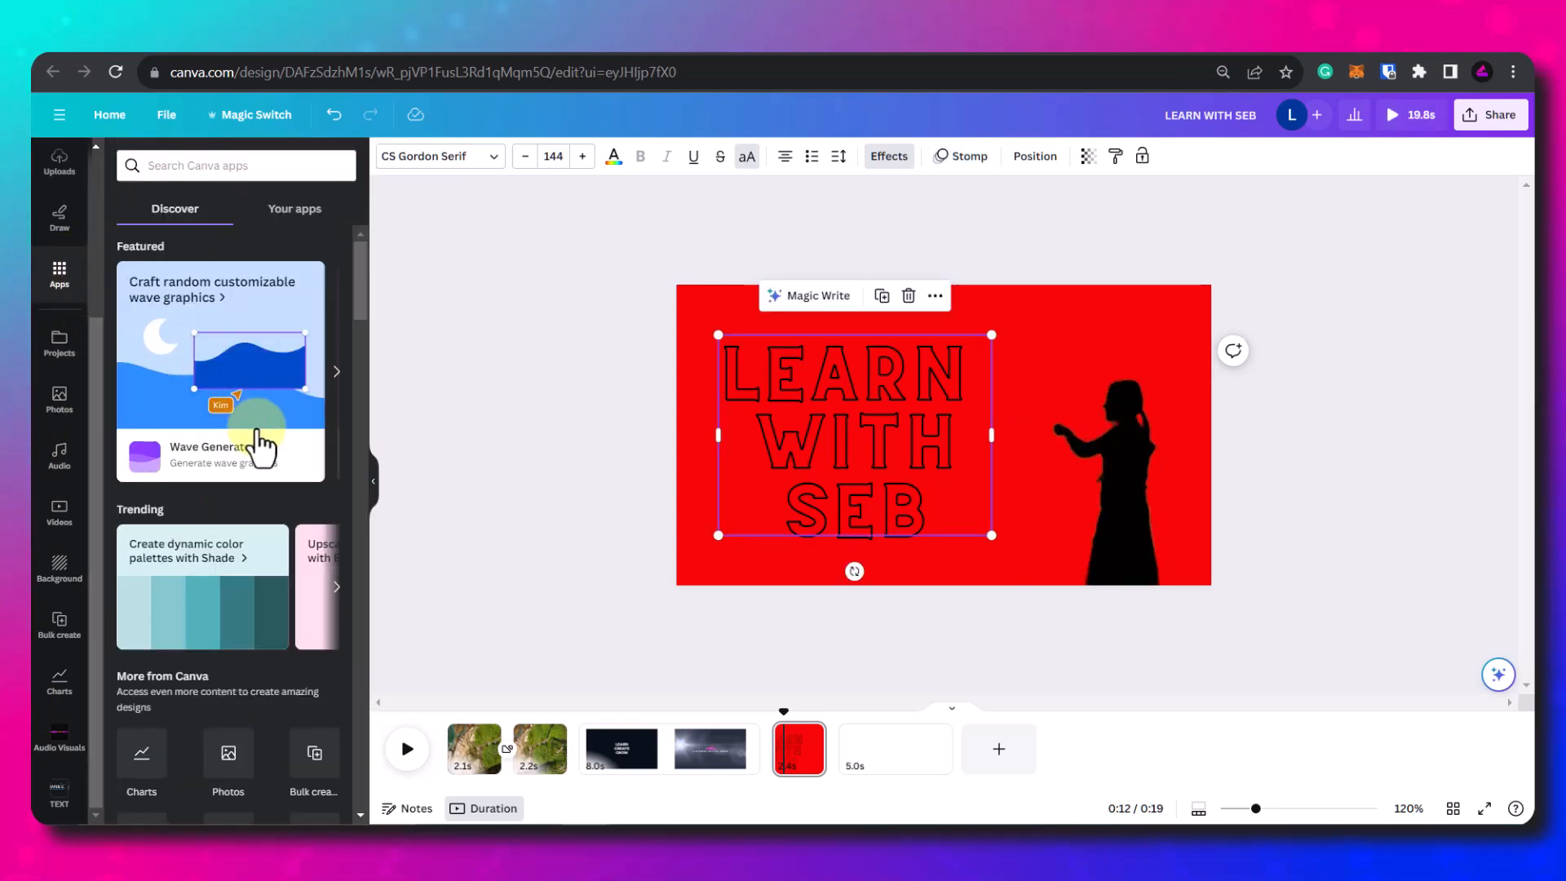
scroll(258, 430, down, 5)
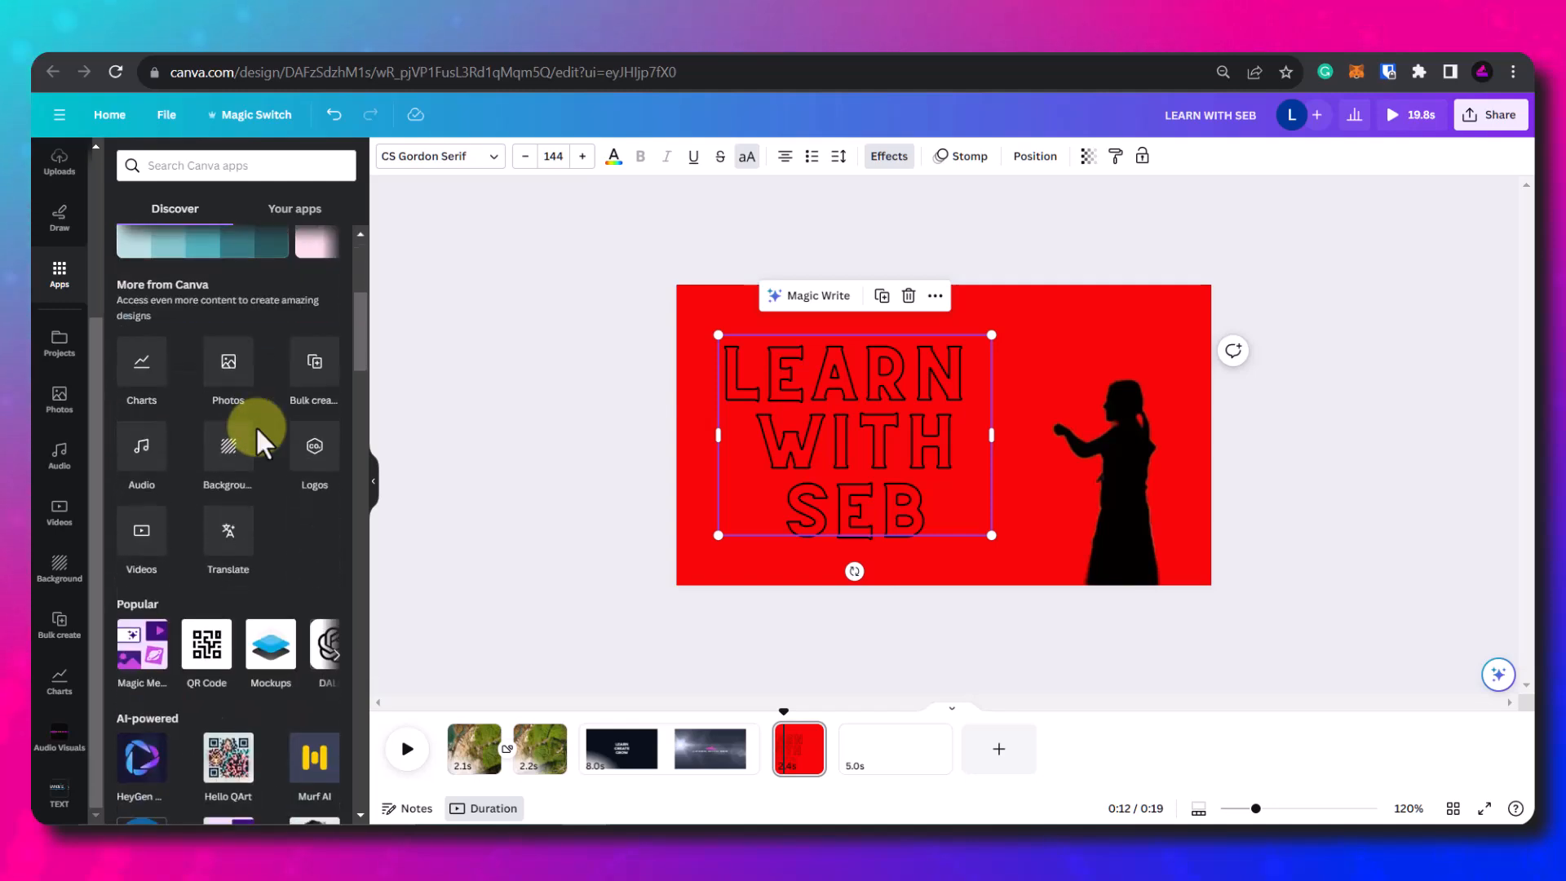
scroll(314, 491, down, 1)
scroll(314, 491, down, 5)
scroll(318, 496, down, 4)
click(138, 418)
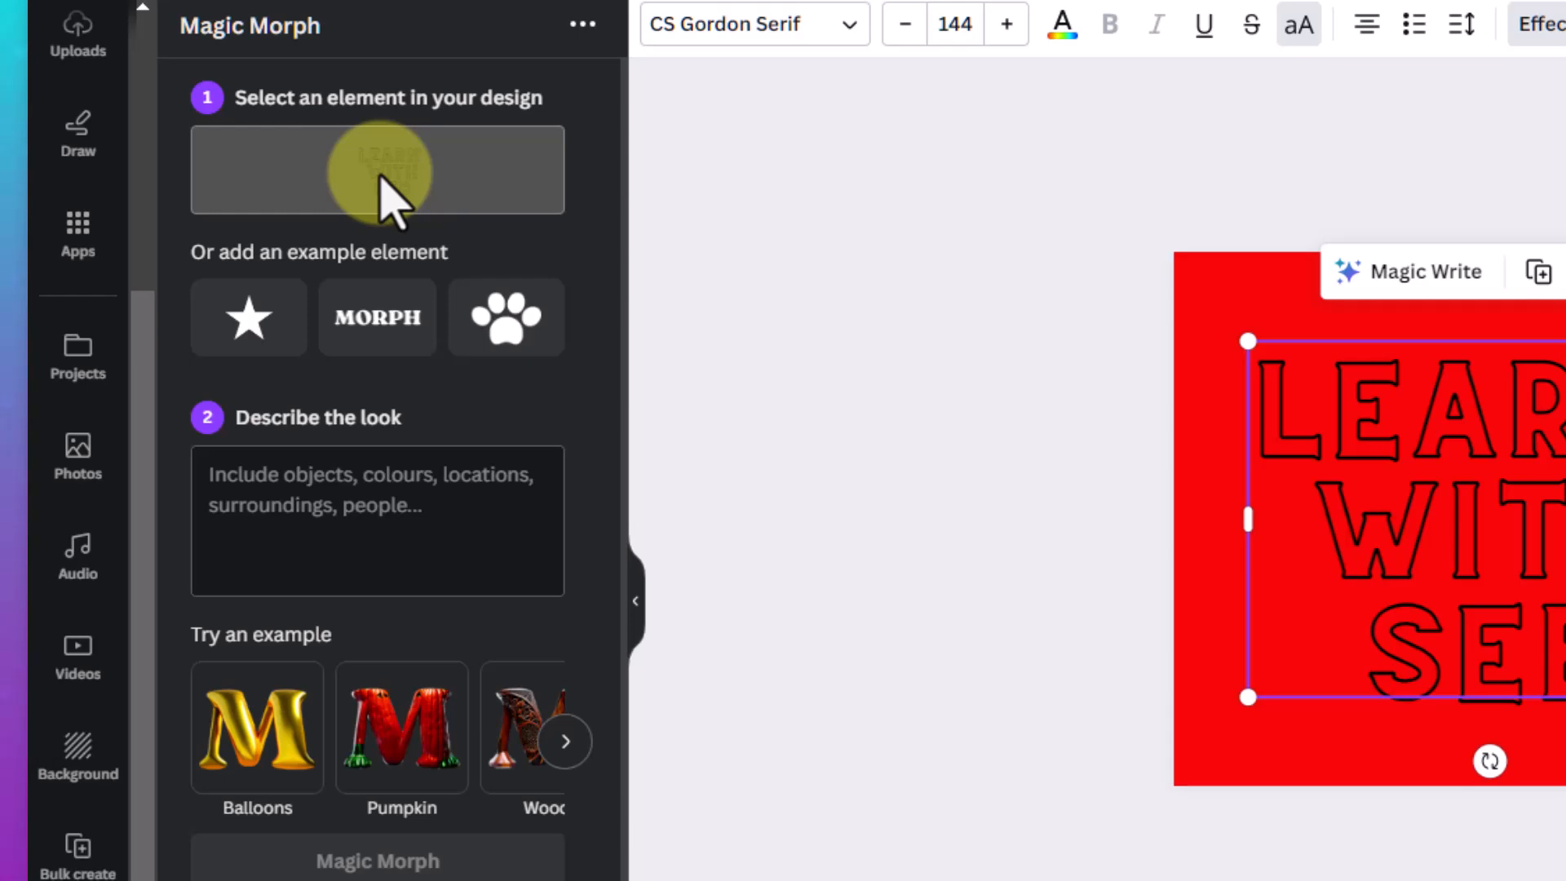
Step: Generate Magic Morph versions of the heading in the Balloons style, described as inflatable reflective gold foil party balloons
click(259, 766)
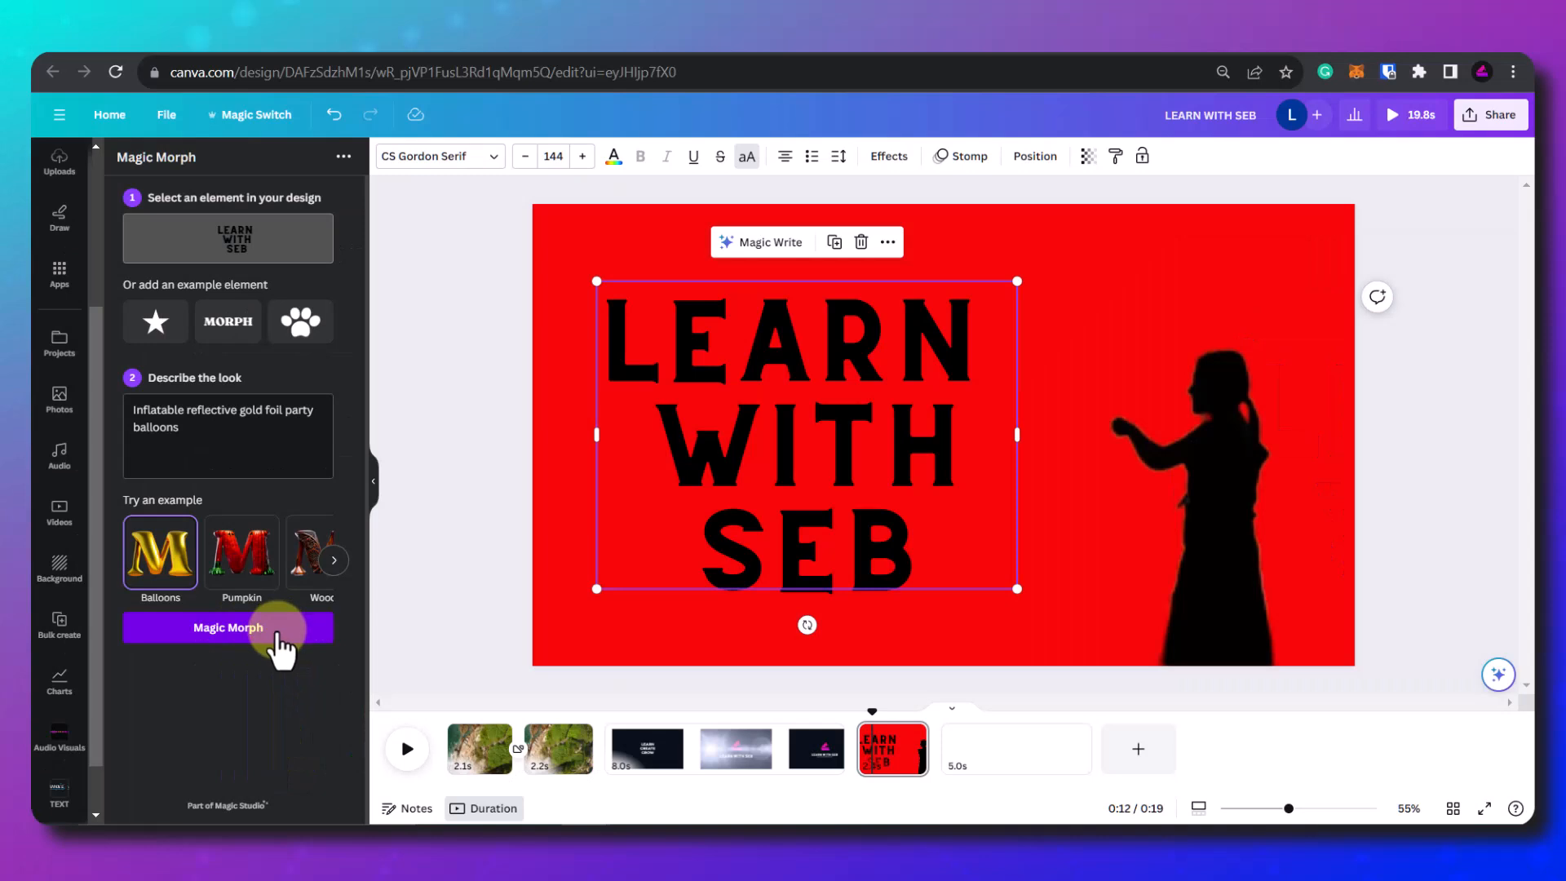
click(465, 856)
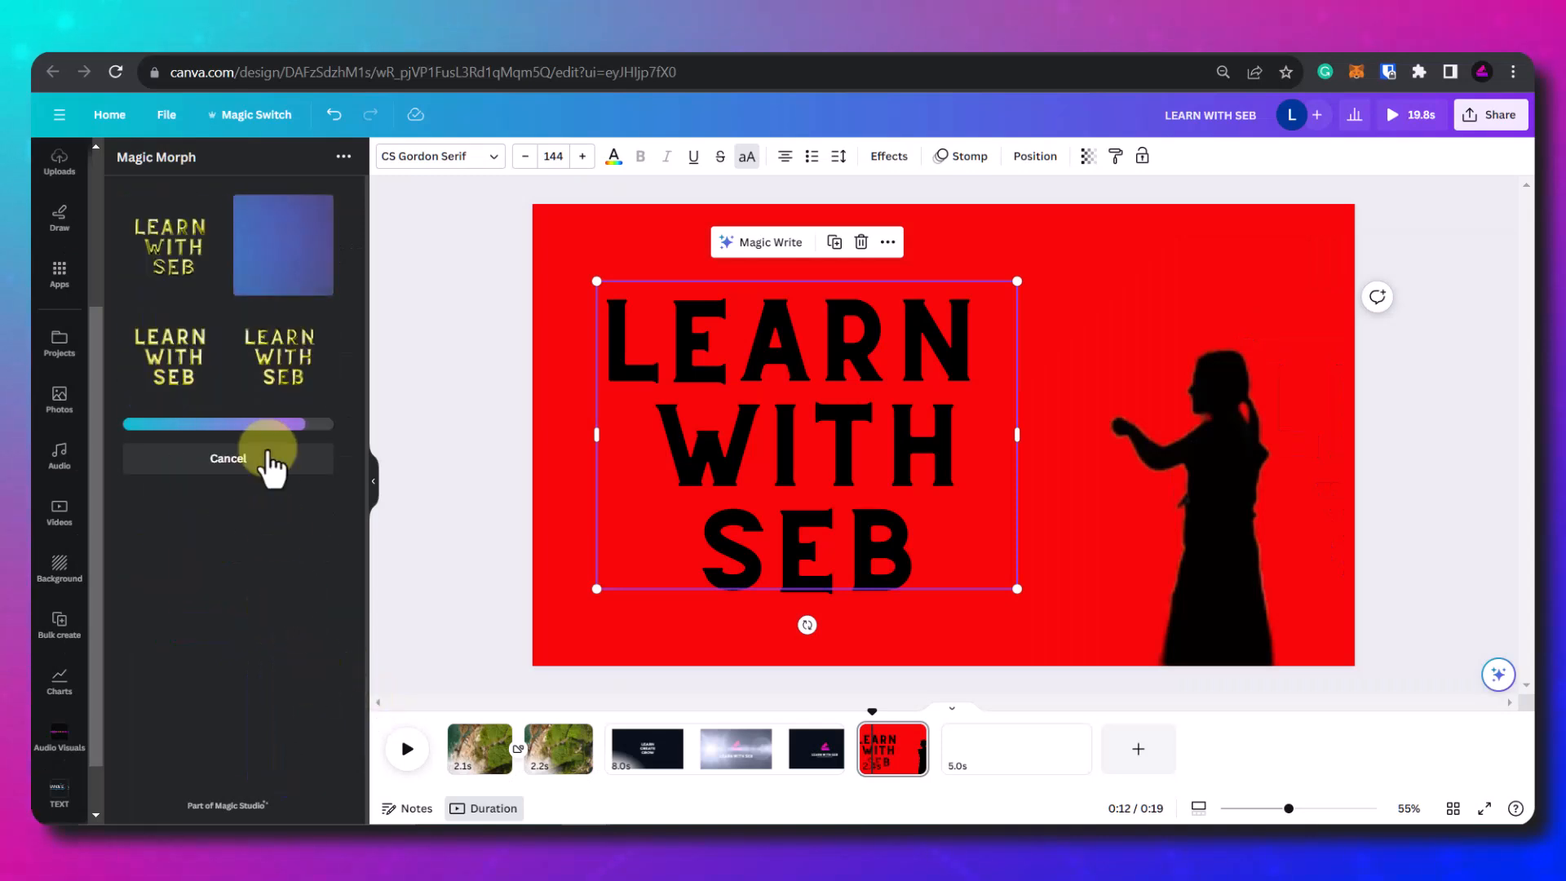
click(285, 389)
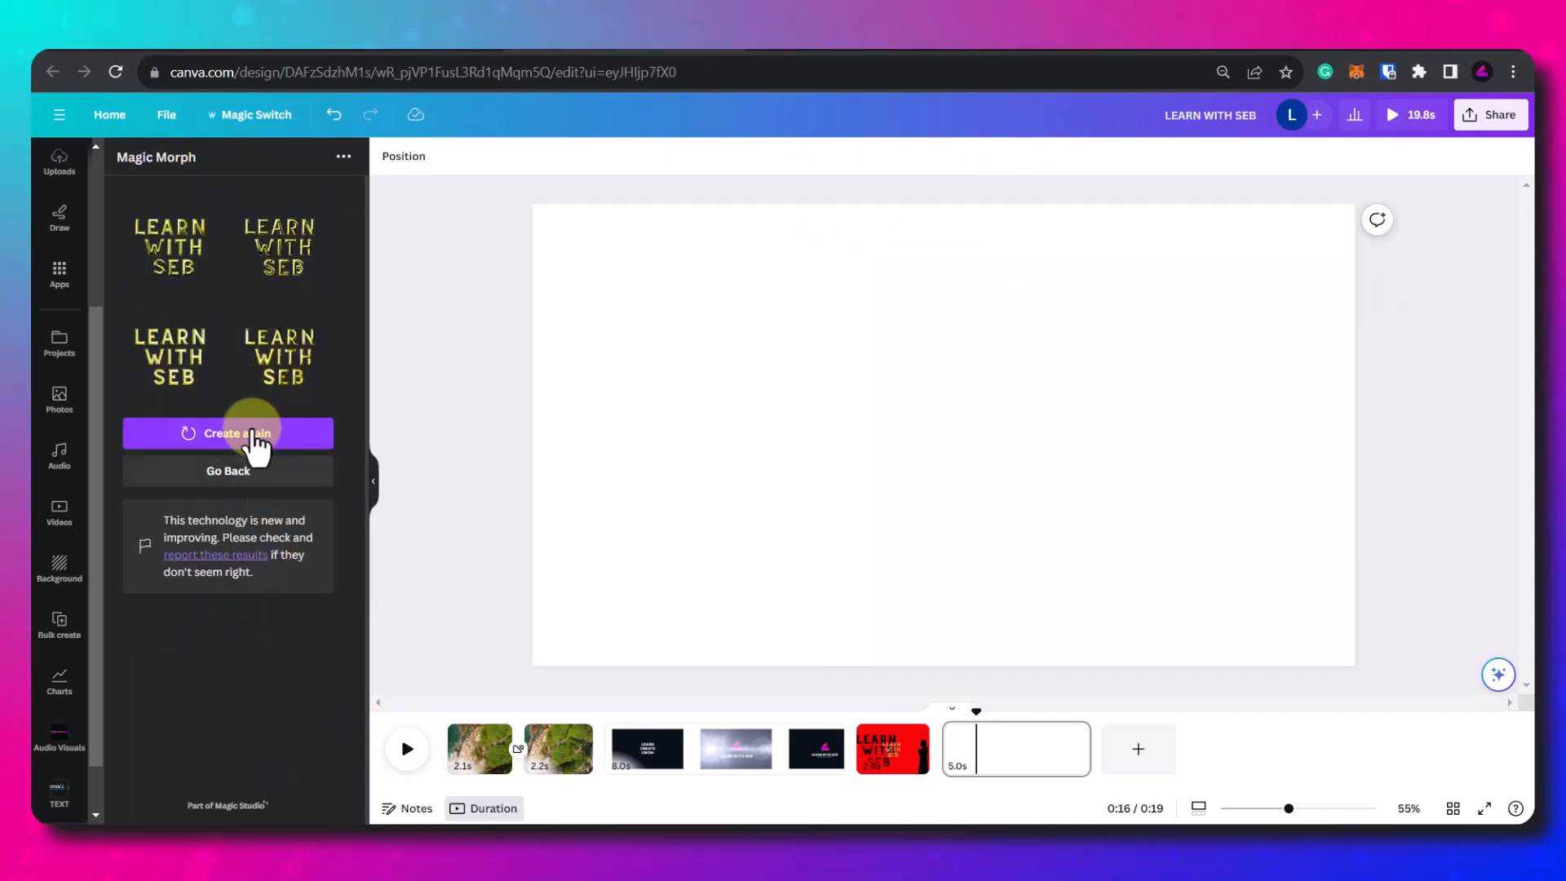
Step: Place one gold balloon version of the heading on the blank last page, enlarged and centred
click(162, 399)
drag(1062, 347, 1465, 241)
drag(1103, 375, 1069, 447)
Step: Set the last page's background colour to black
click(469, 228)
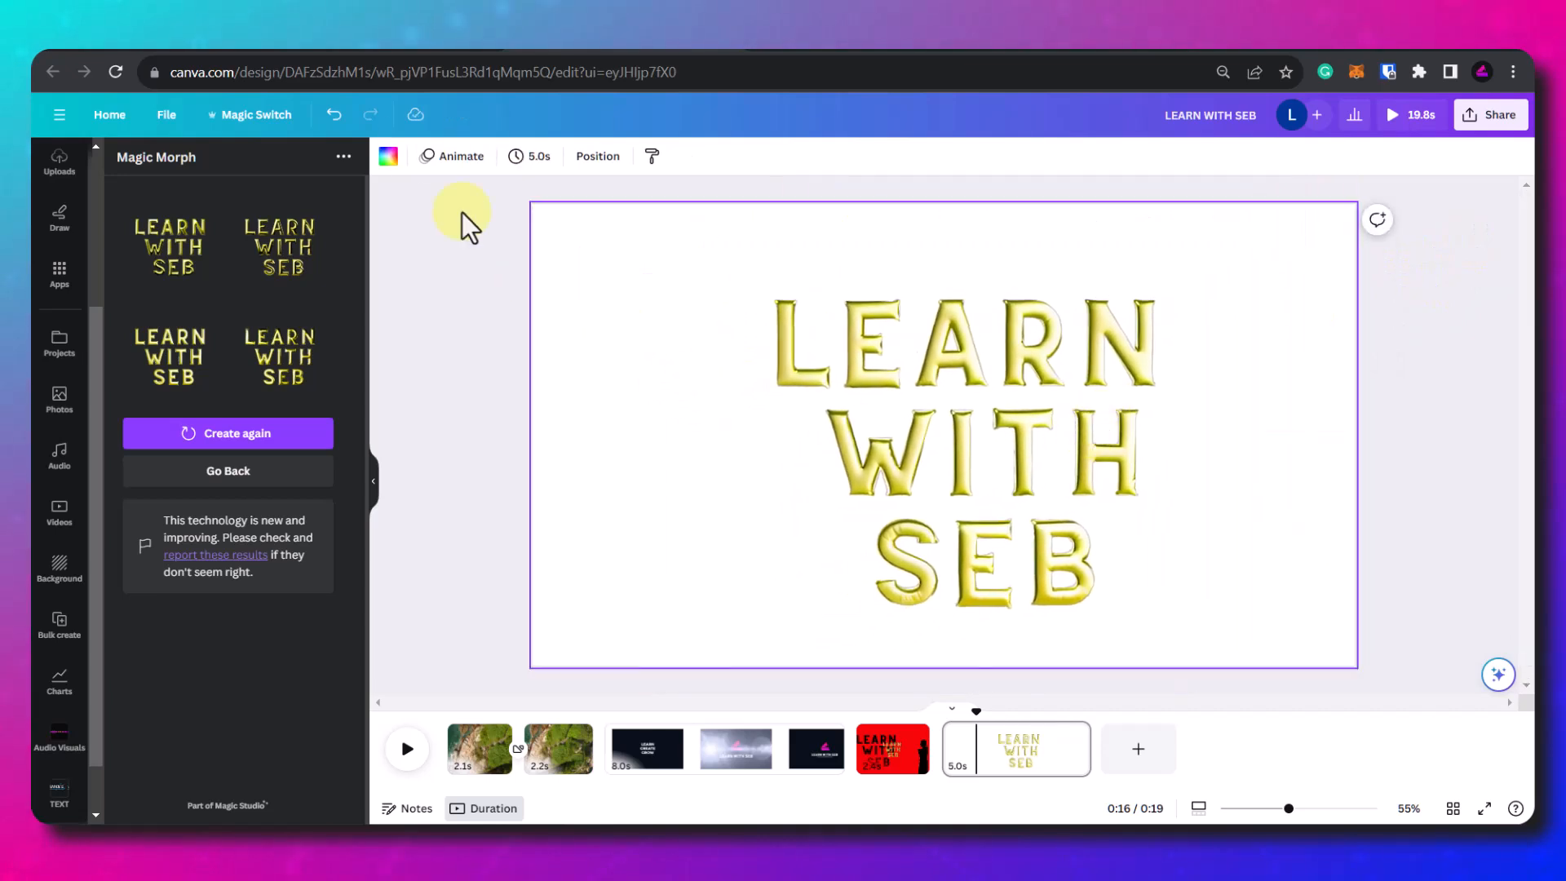
click(390, 157)
click(166, 256)
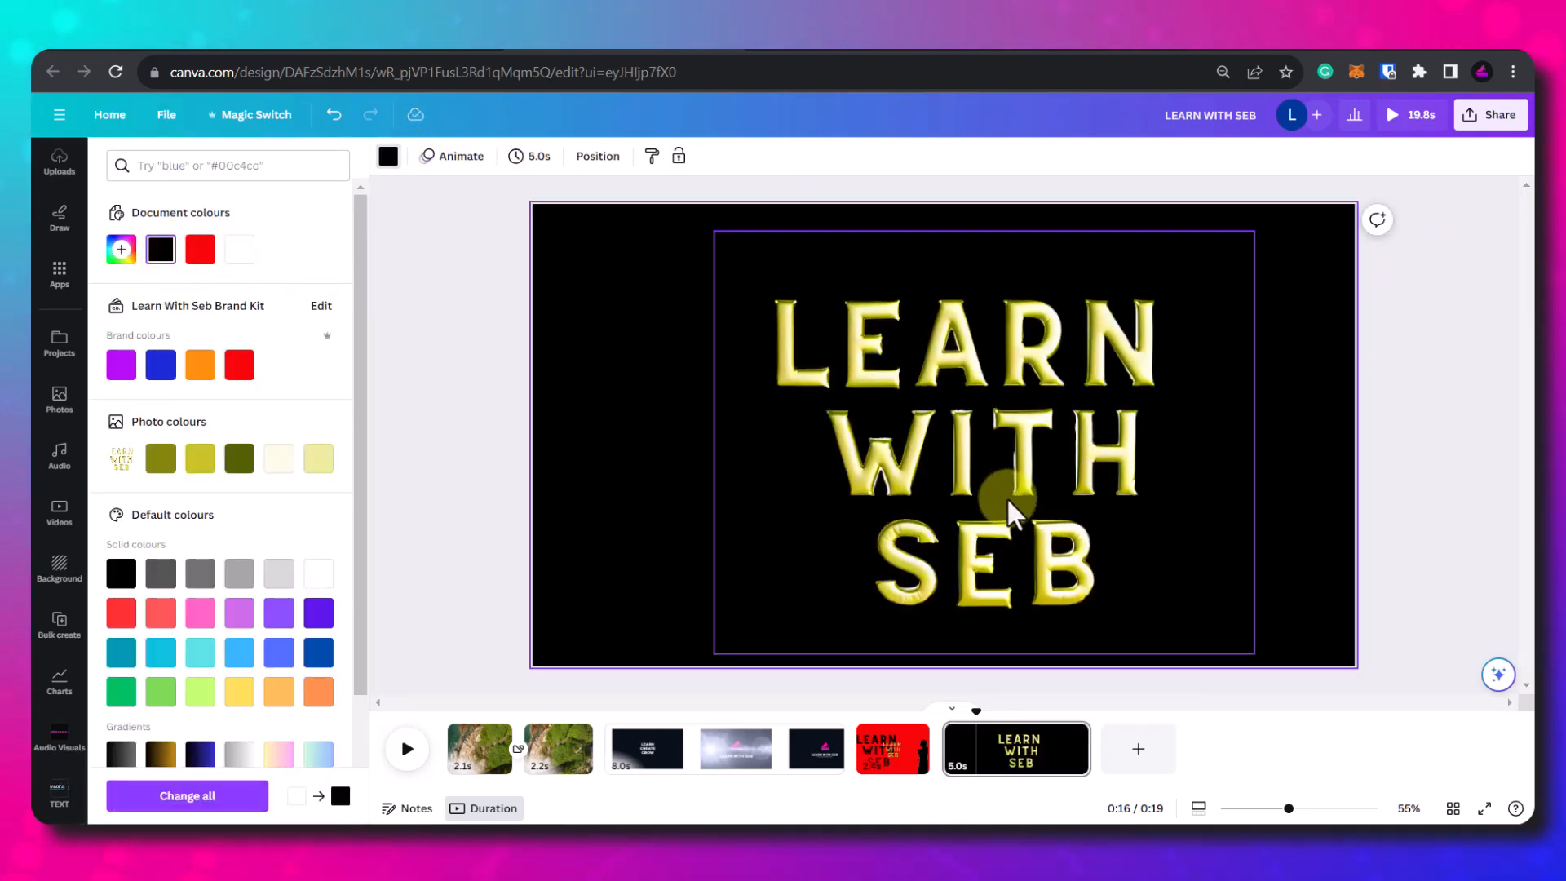
Step: Examine the edges of the balloon lettering up close and browse the other Magic Morph example styles
scroll(1045, 501, up, 10)
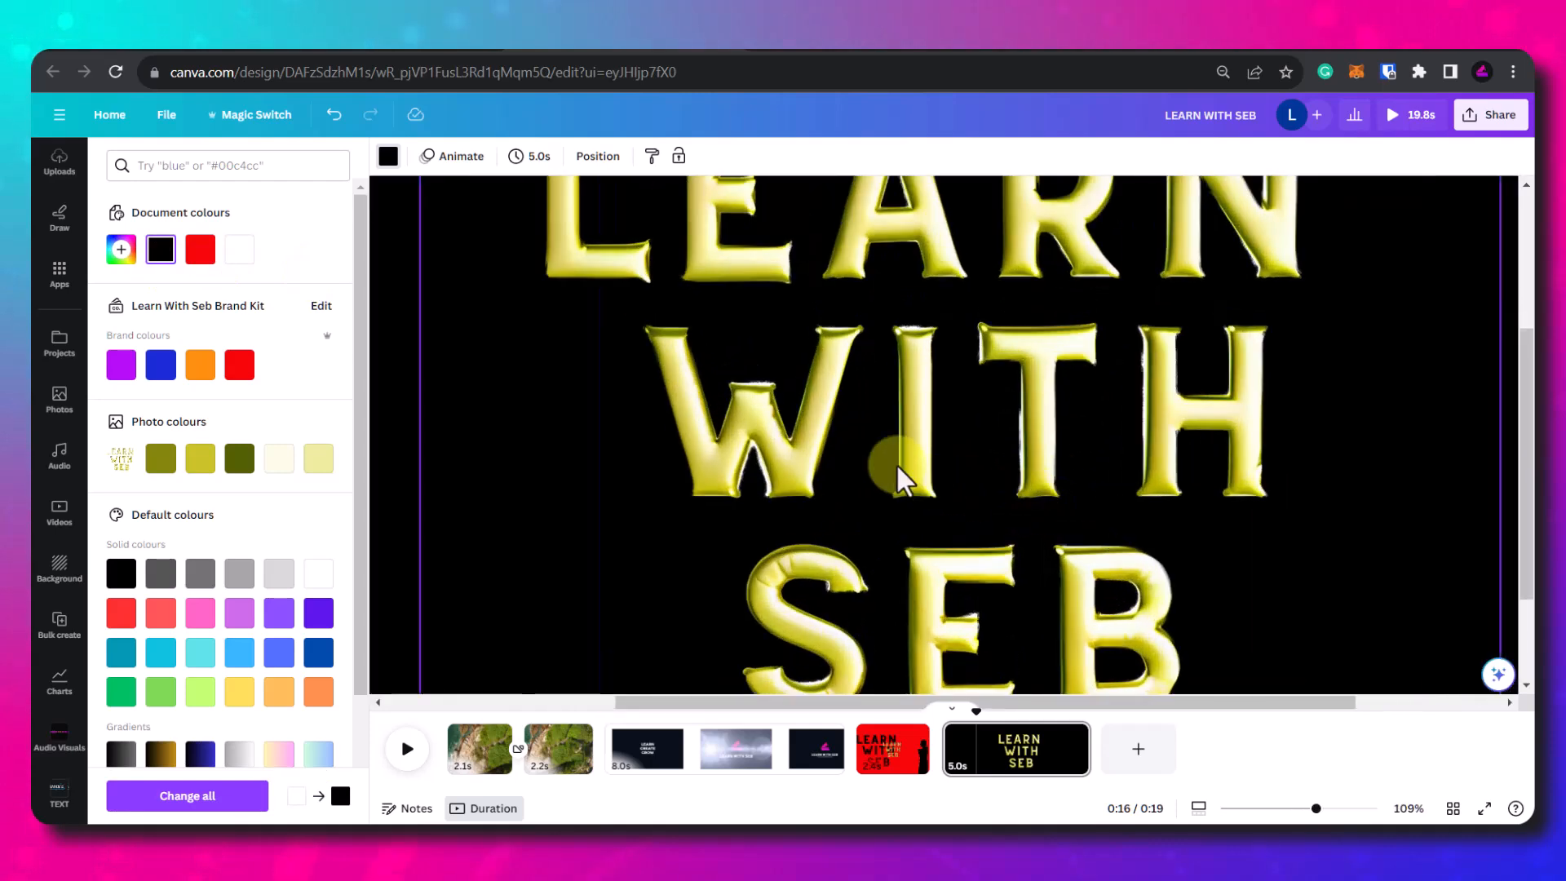
scroll(1126, 433, down, 7)
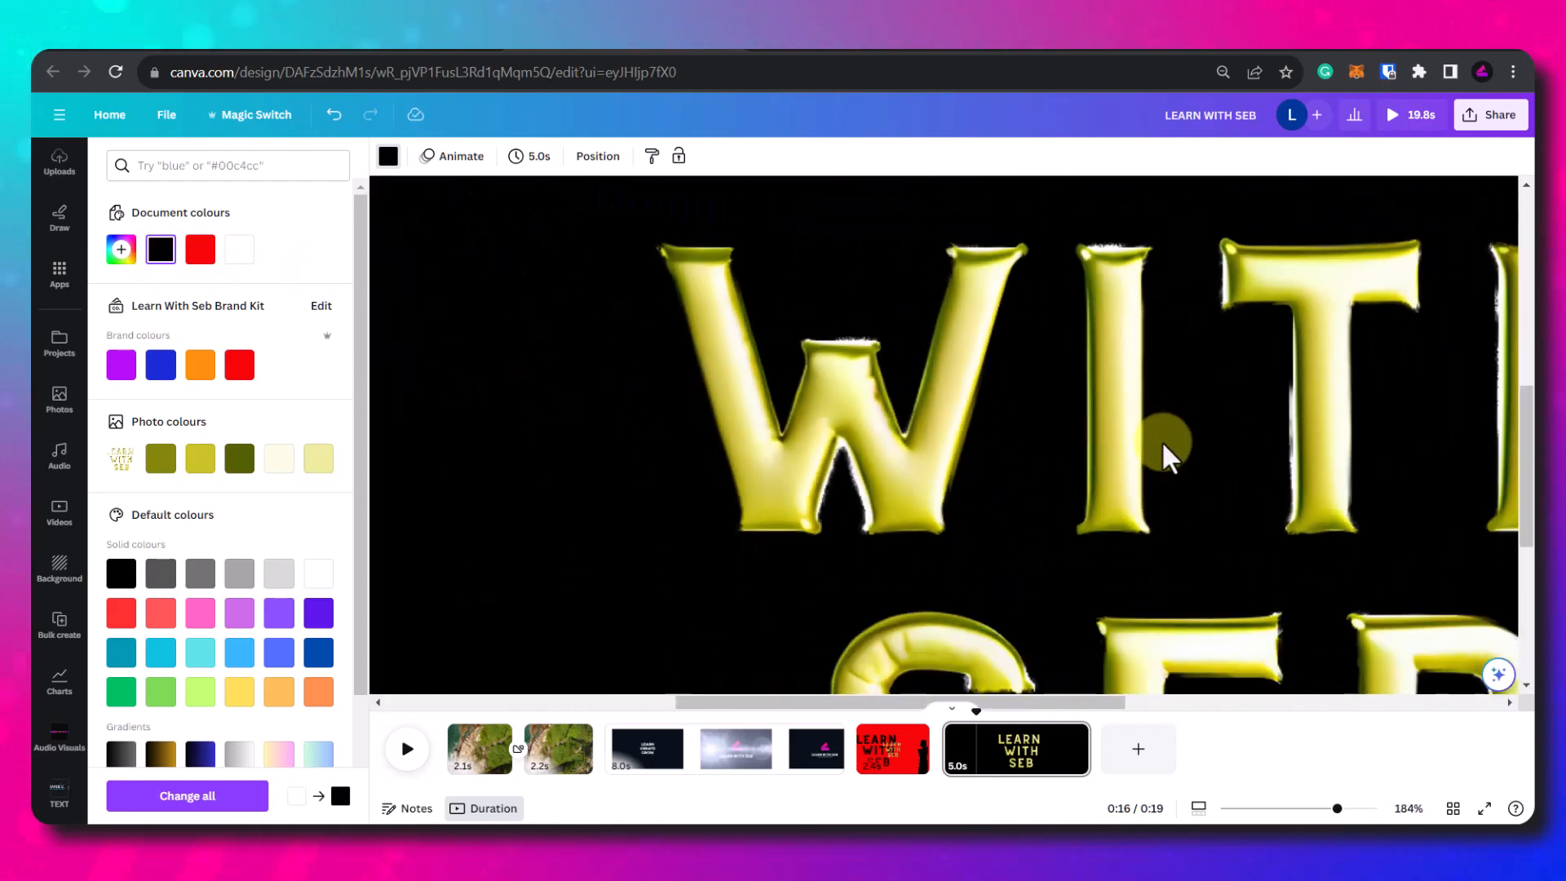
scroll(1189, 481, down, 2)
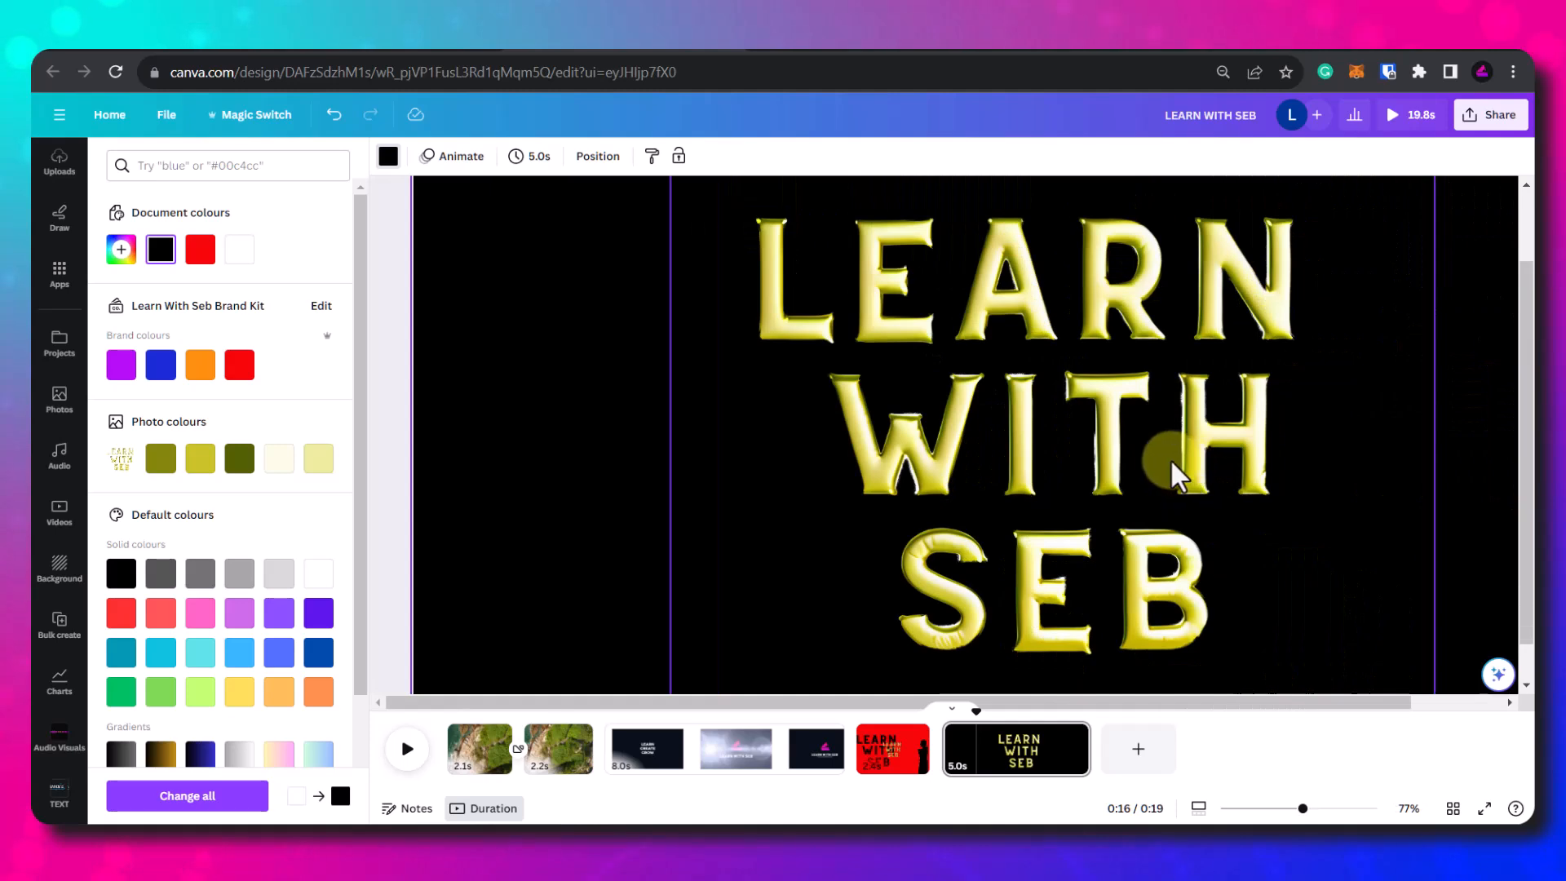
click(1169, 458)
scroll(1081, 444, up, 3)
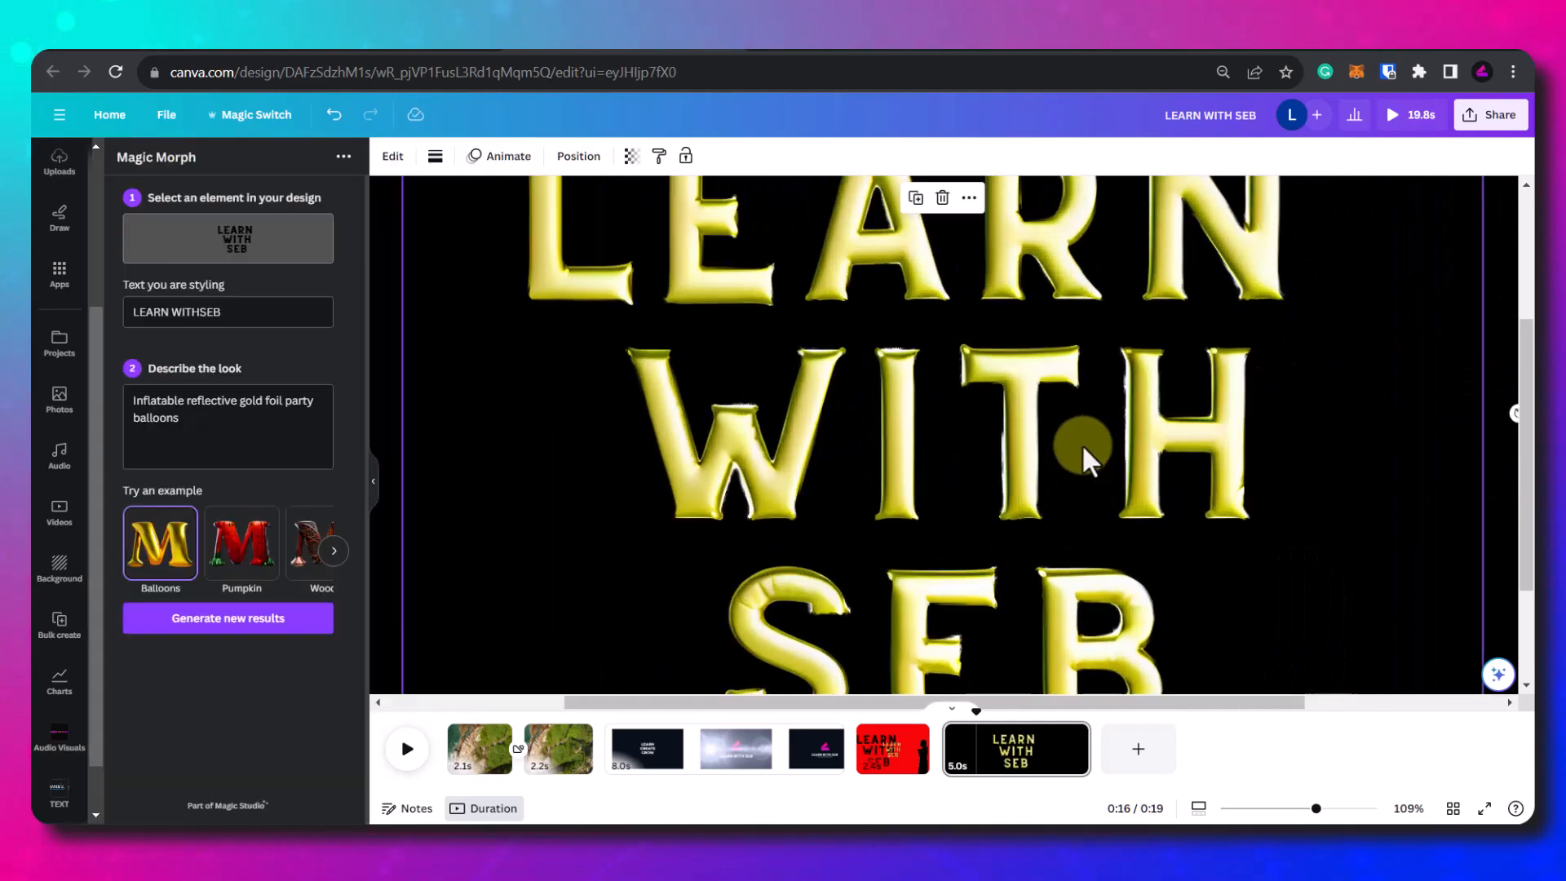
scroll(1082, 444, down, 5)
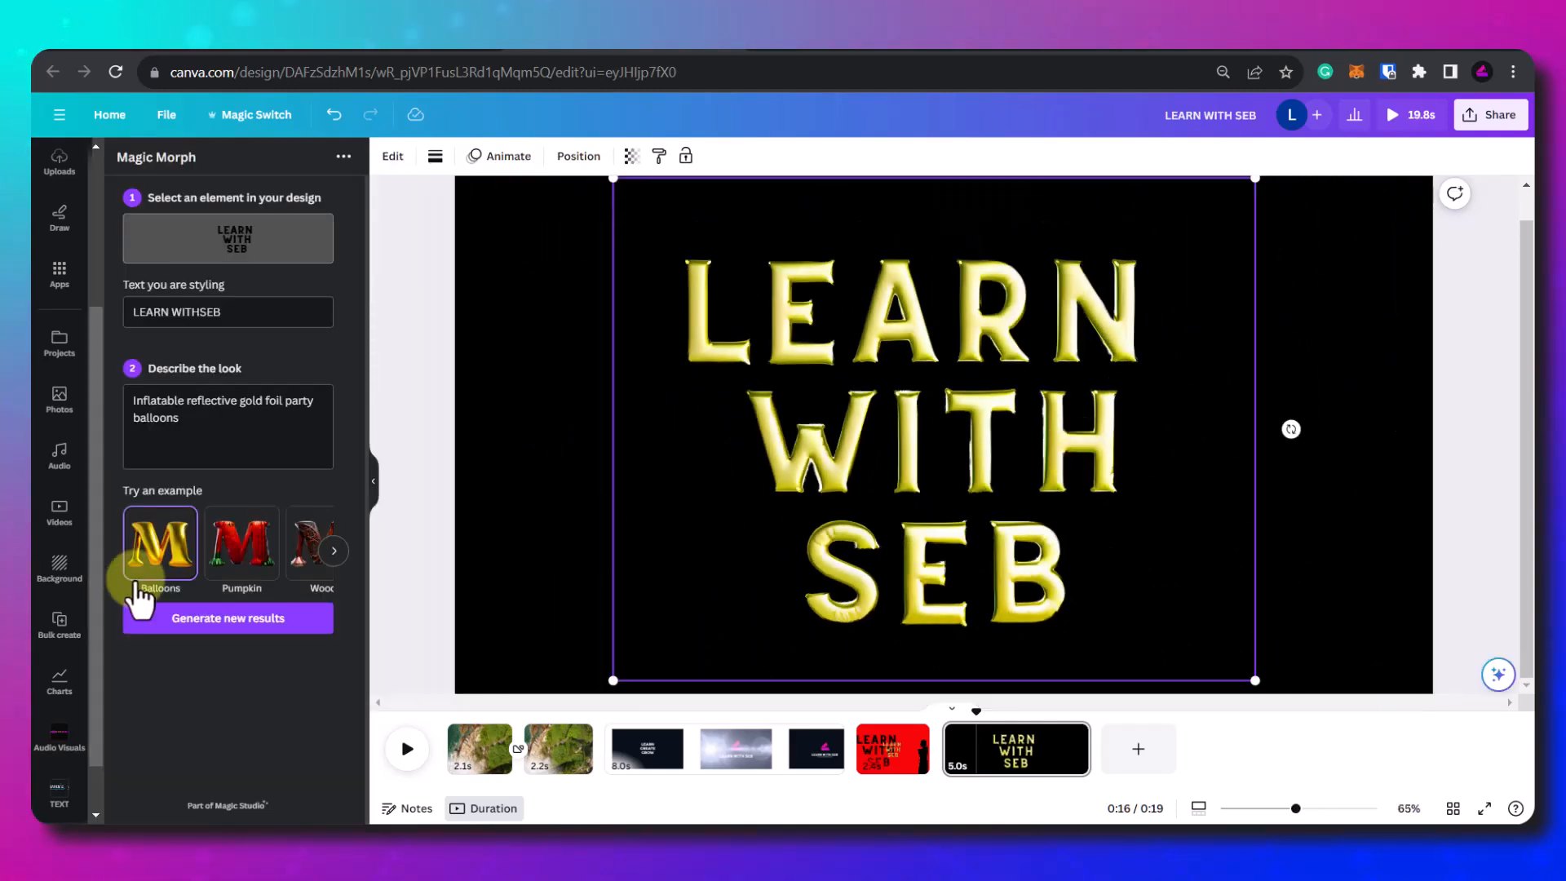
click(334, 550)
click(334, 551)
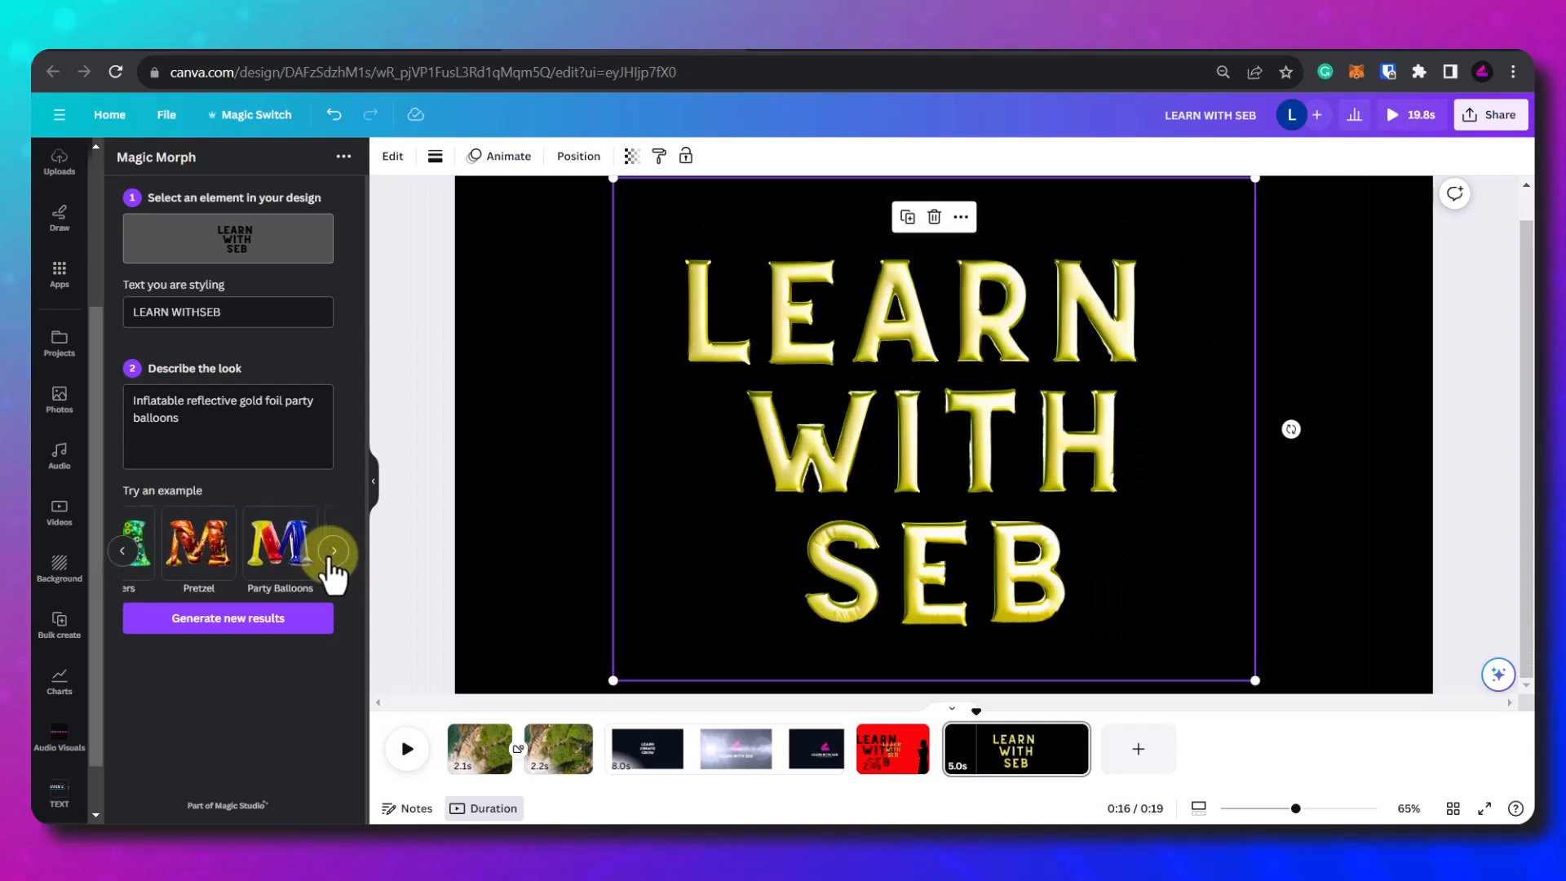
Step: Generate Magic Morph versions of the heading in a diamond-studded gold example style and enlarge one on a new black last page
click(334, 550)
click(321, 574)
click(266, 618)
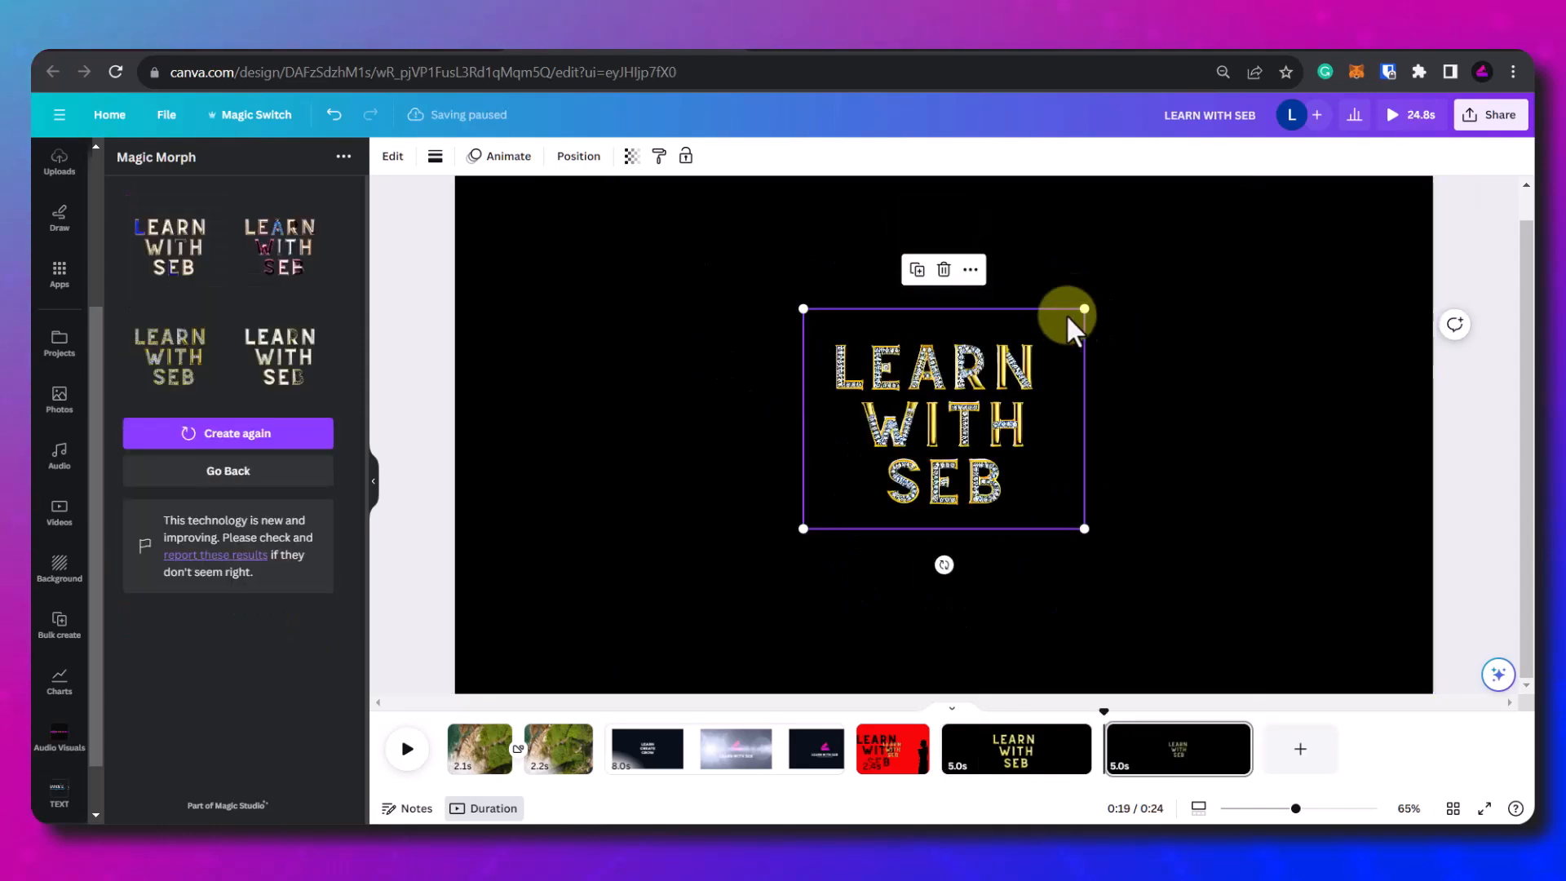
drag(1066, 315, 1019, 605)
scroll(899, 489, up, 5)
scroll(899, 488, down, 6)
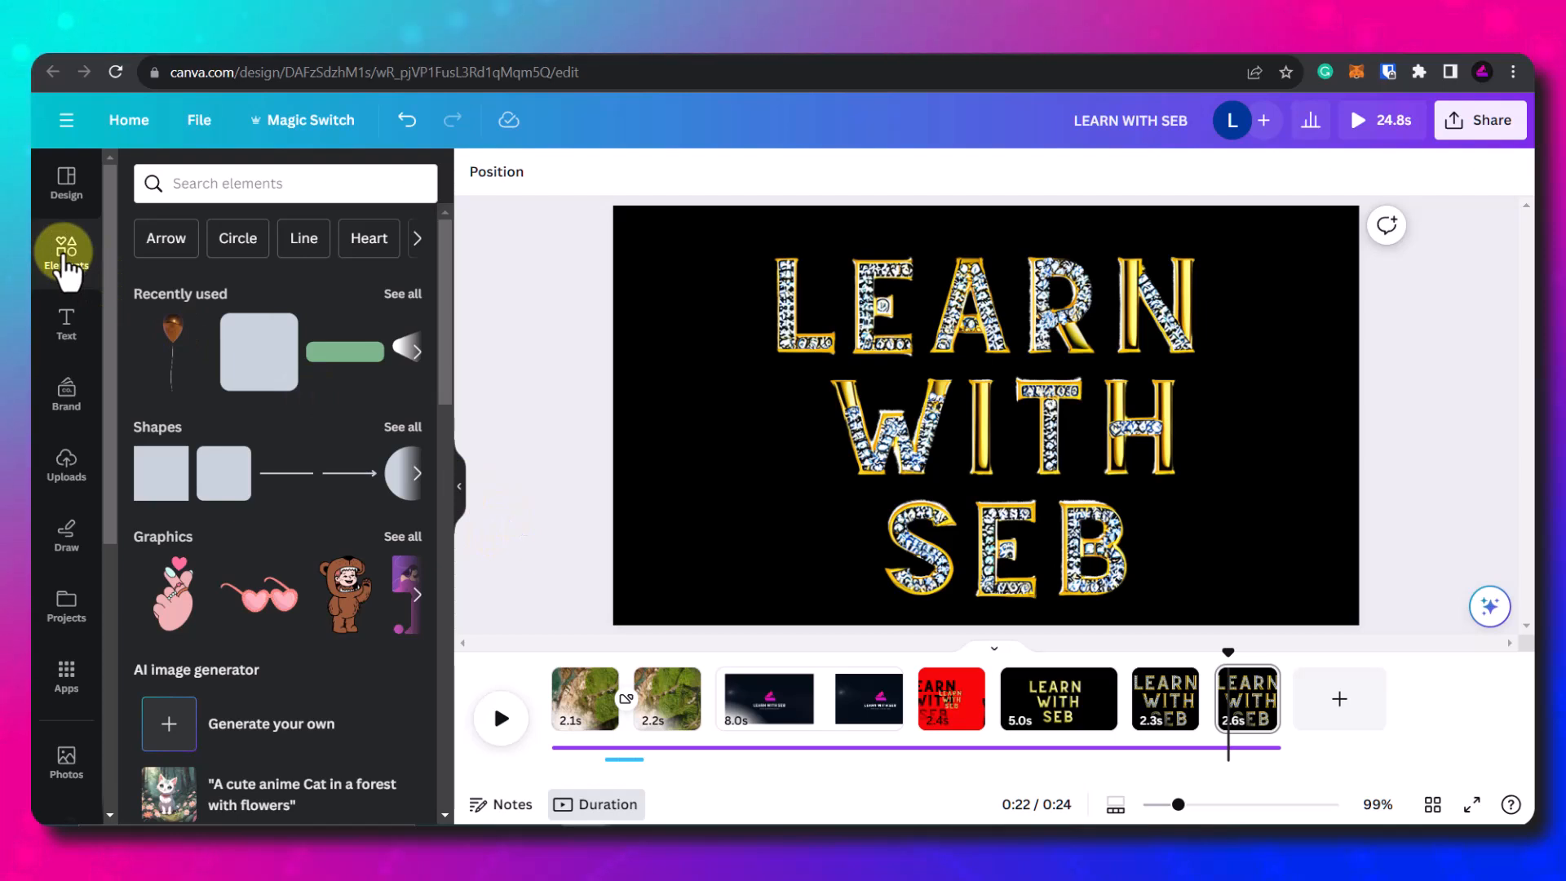
Step: Search the element graphics for "balloon" and place the gold balloon bunch beside the diamond lettering, at the page's right edge
click(192, 188)
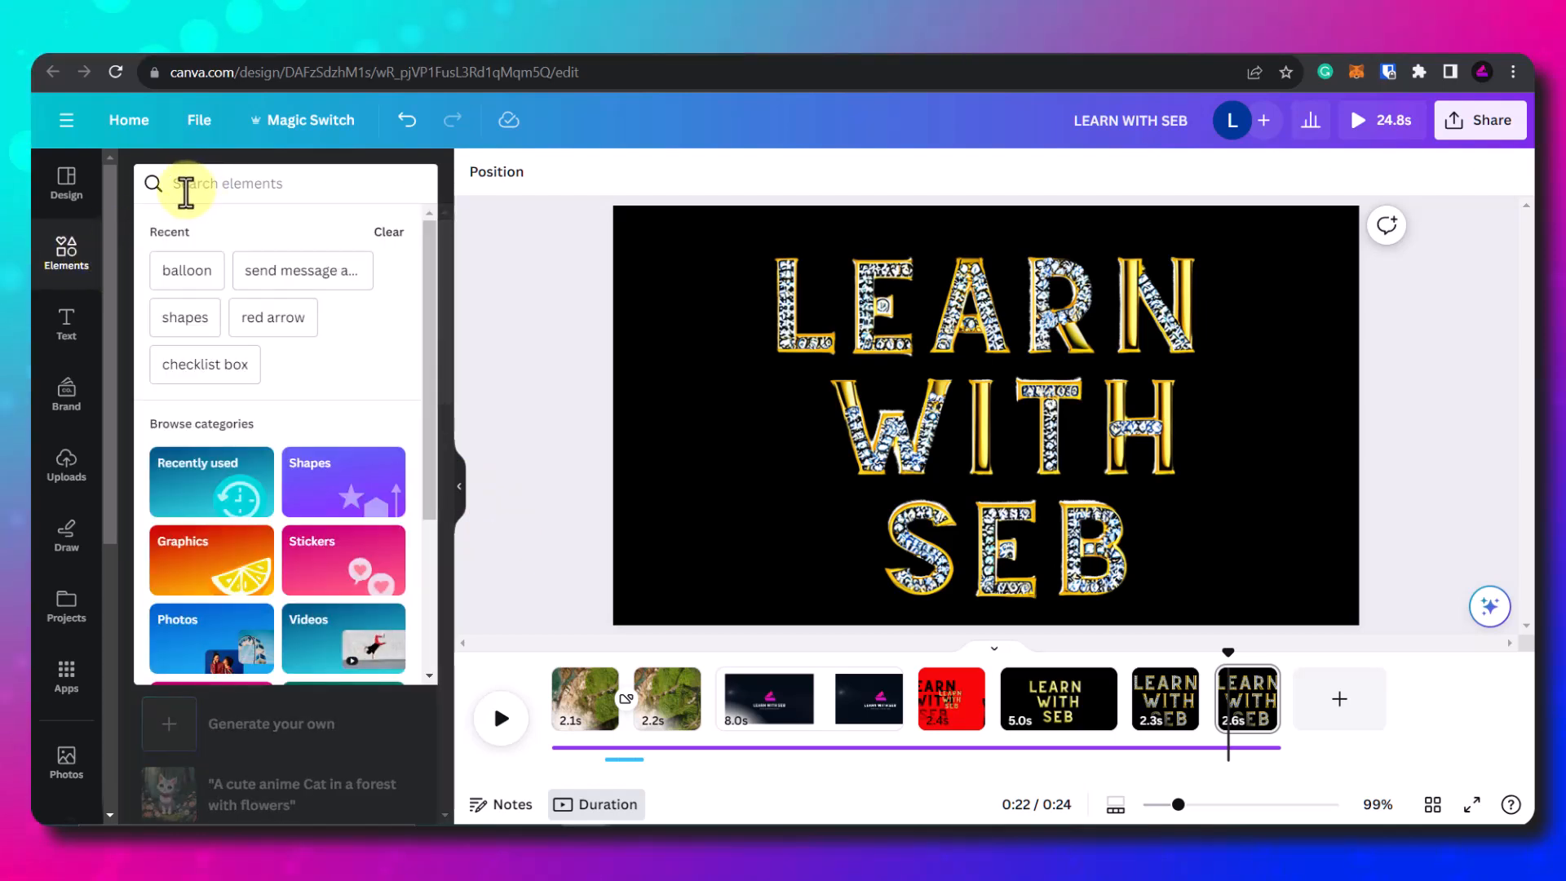
text(balloon)
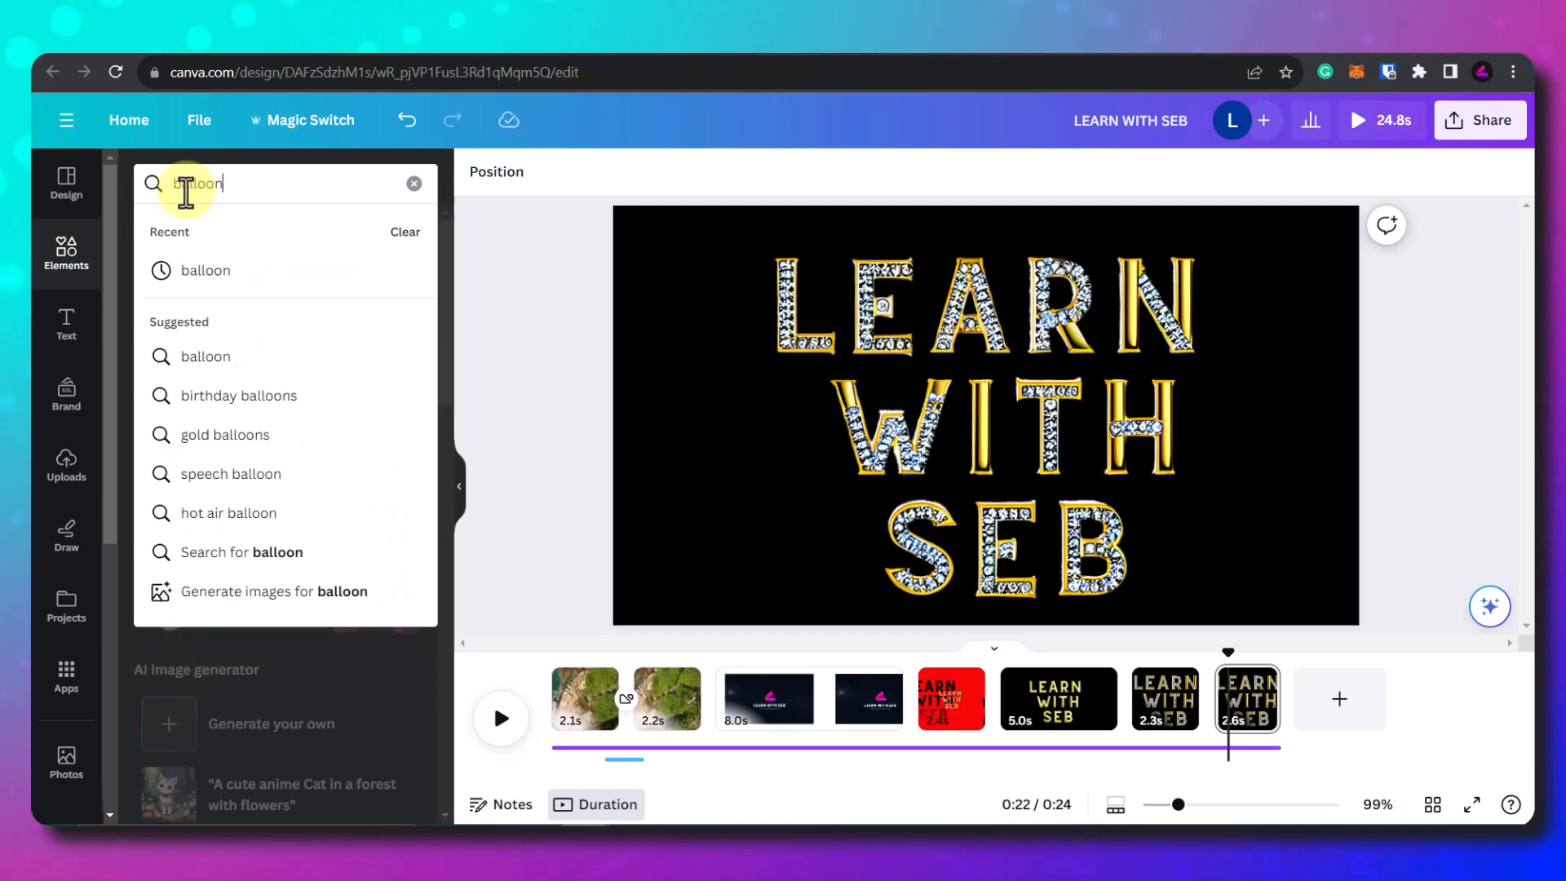
key(Return)
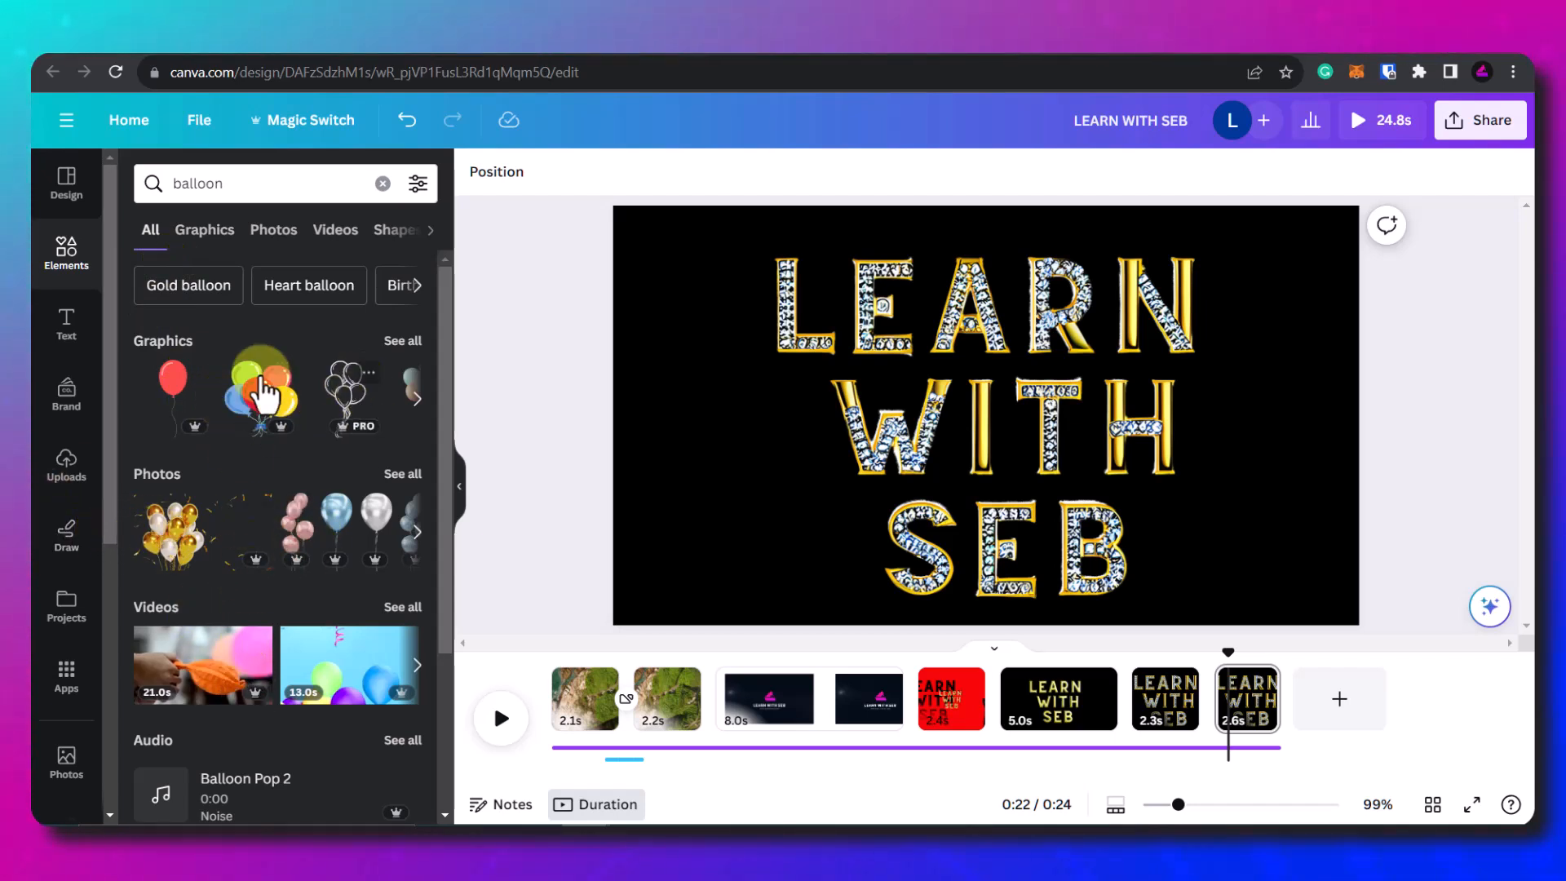
click(203, 230)
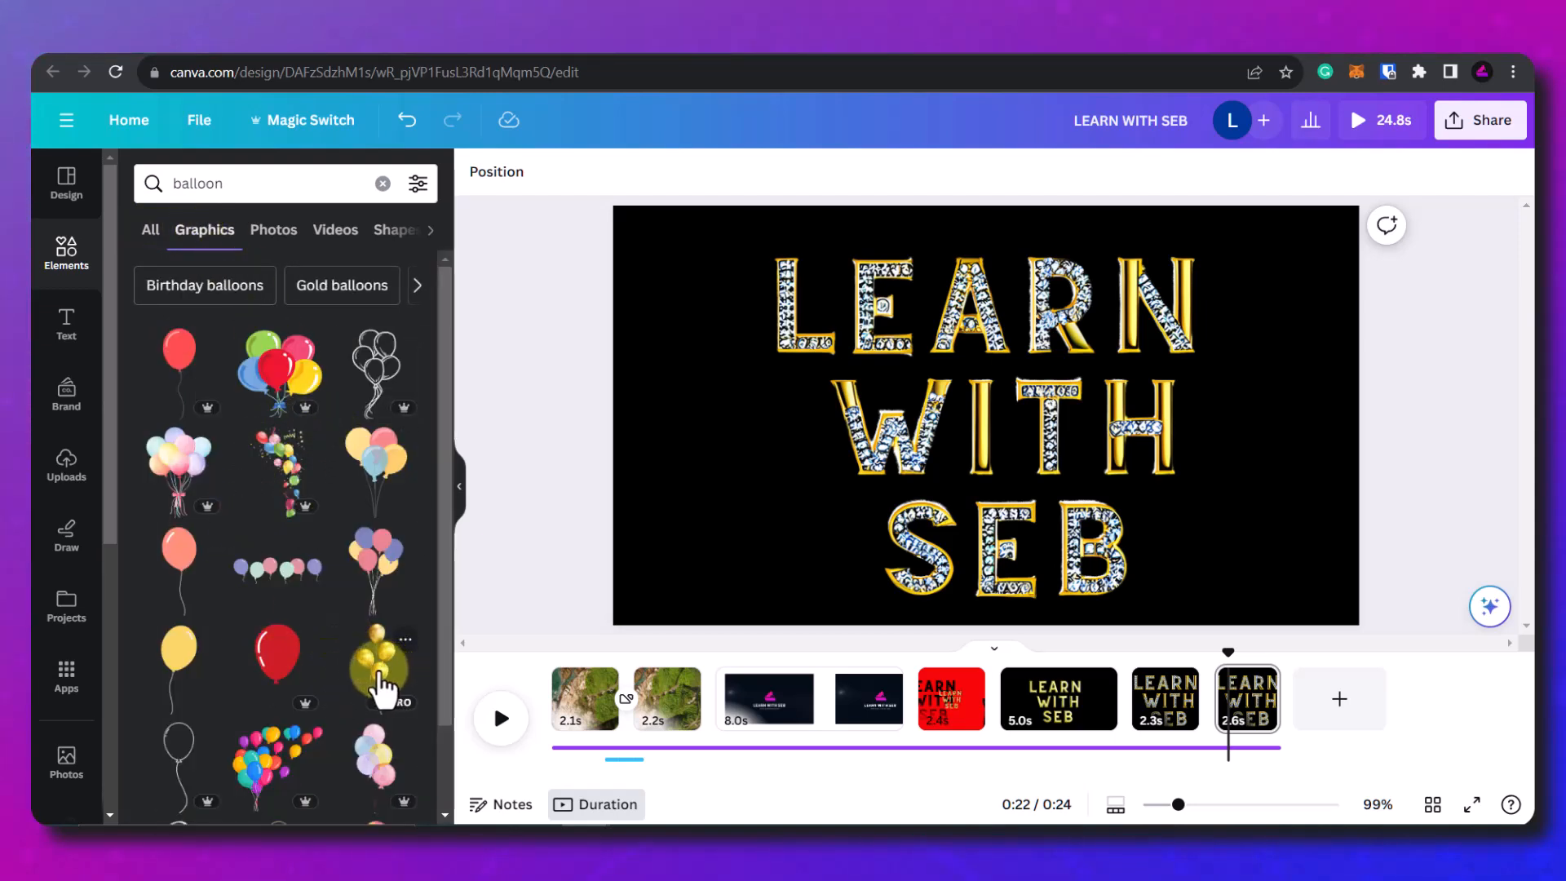
click(377, 669)
drag(987, 430, 1277, 456)
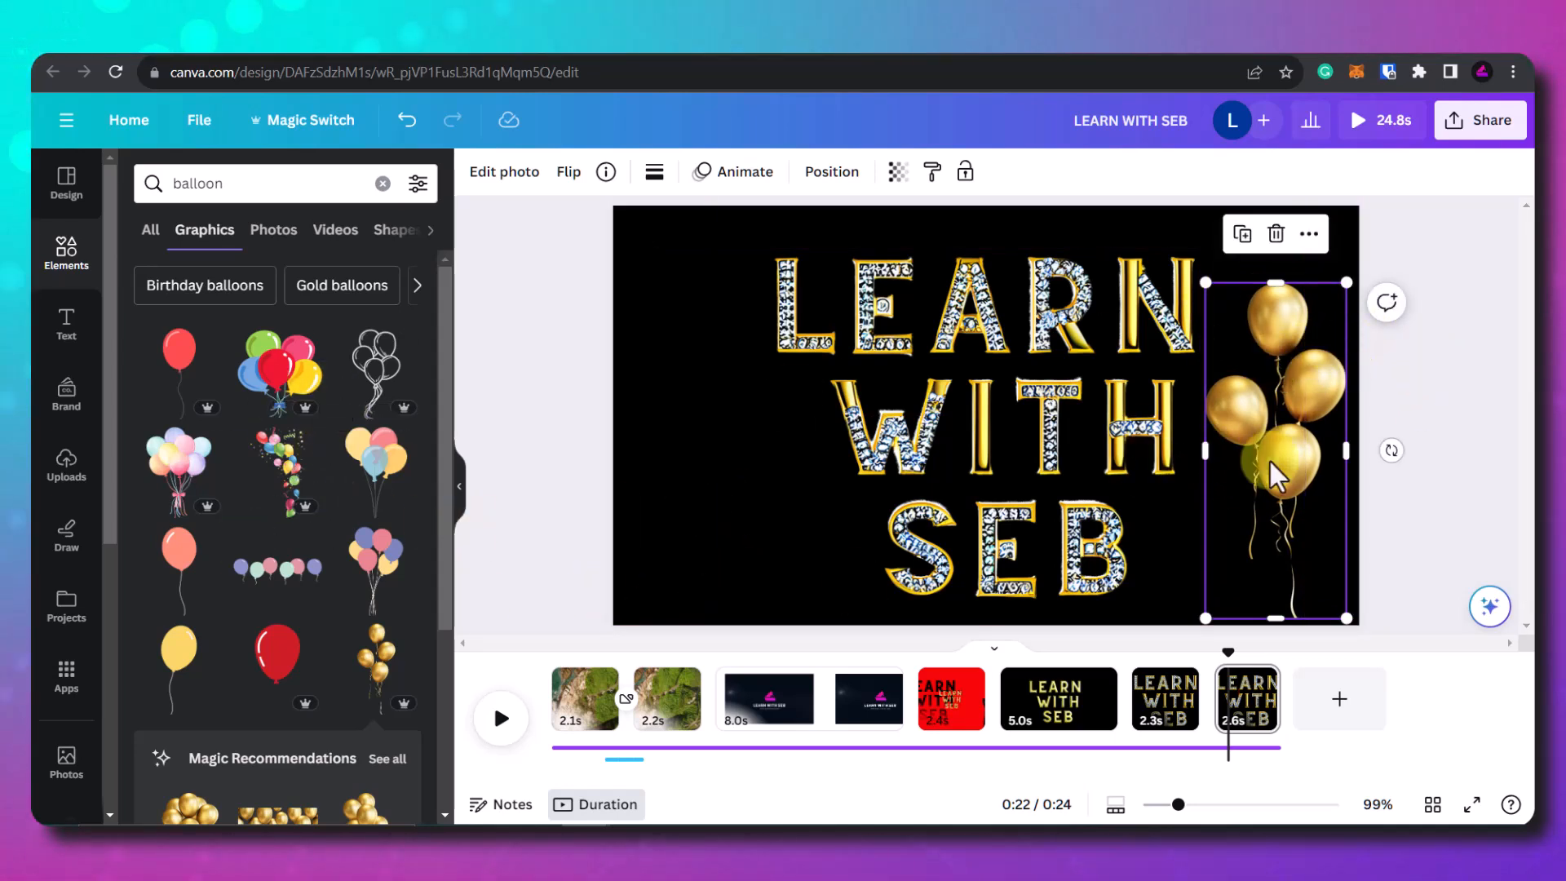
mouse_move(1289, 443)
mouse_down()
mouse_move(1289, 530)
mouse_move(1294, 364)
mouse_move(1300, 427)
mouse_up()
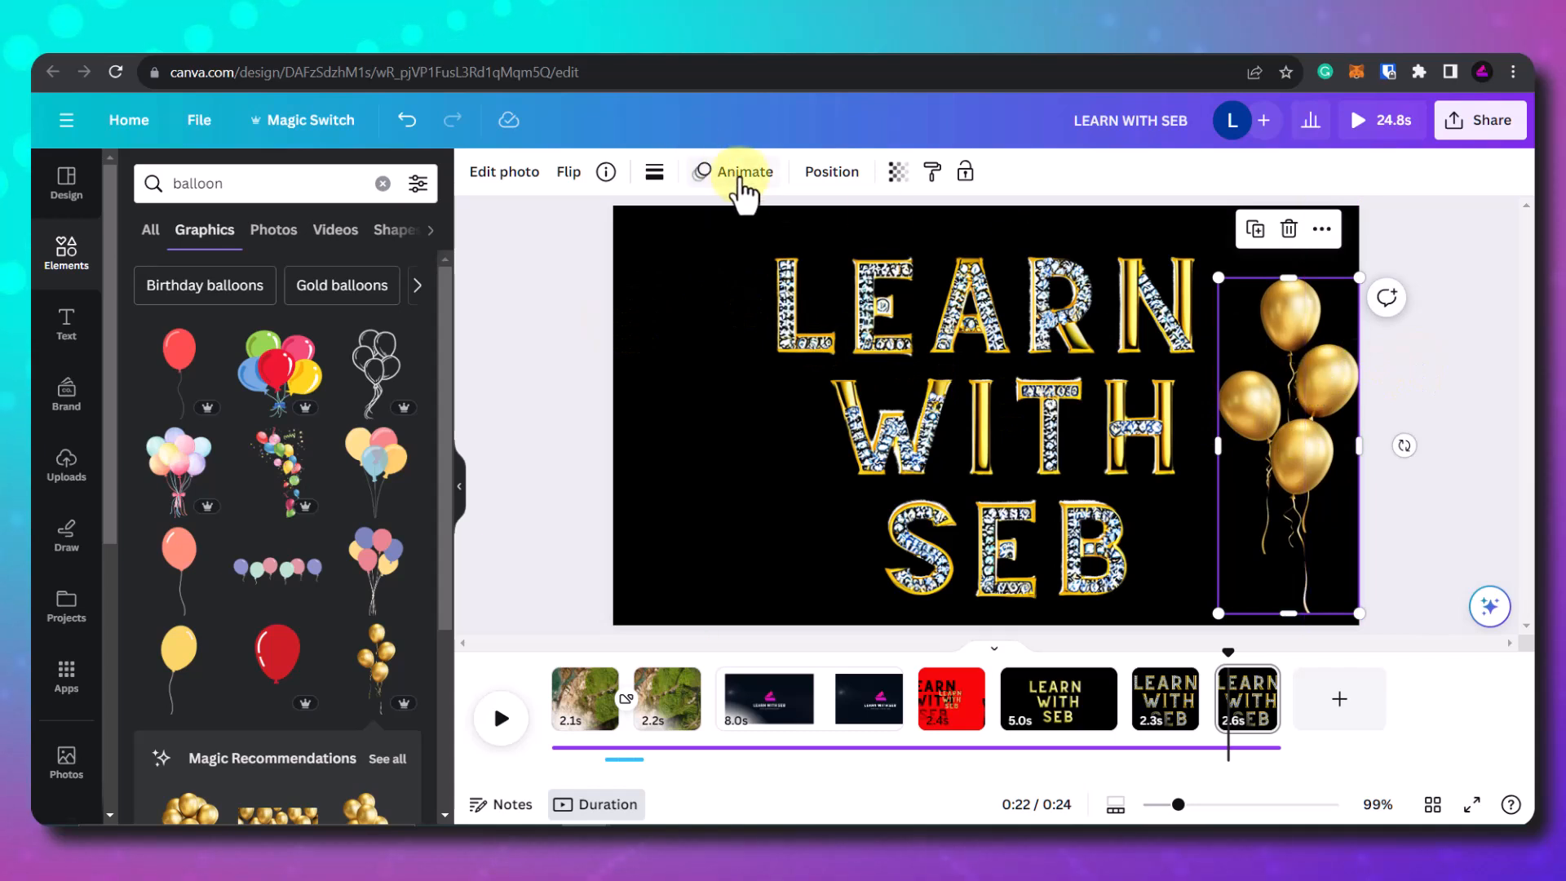
Step: Apply the upward Baseline photo animation on enter to the gold balloons and reduce its speed
click(744, 172)
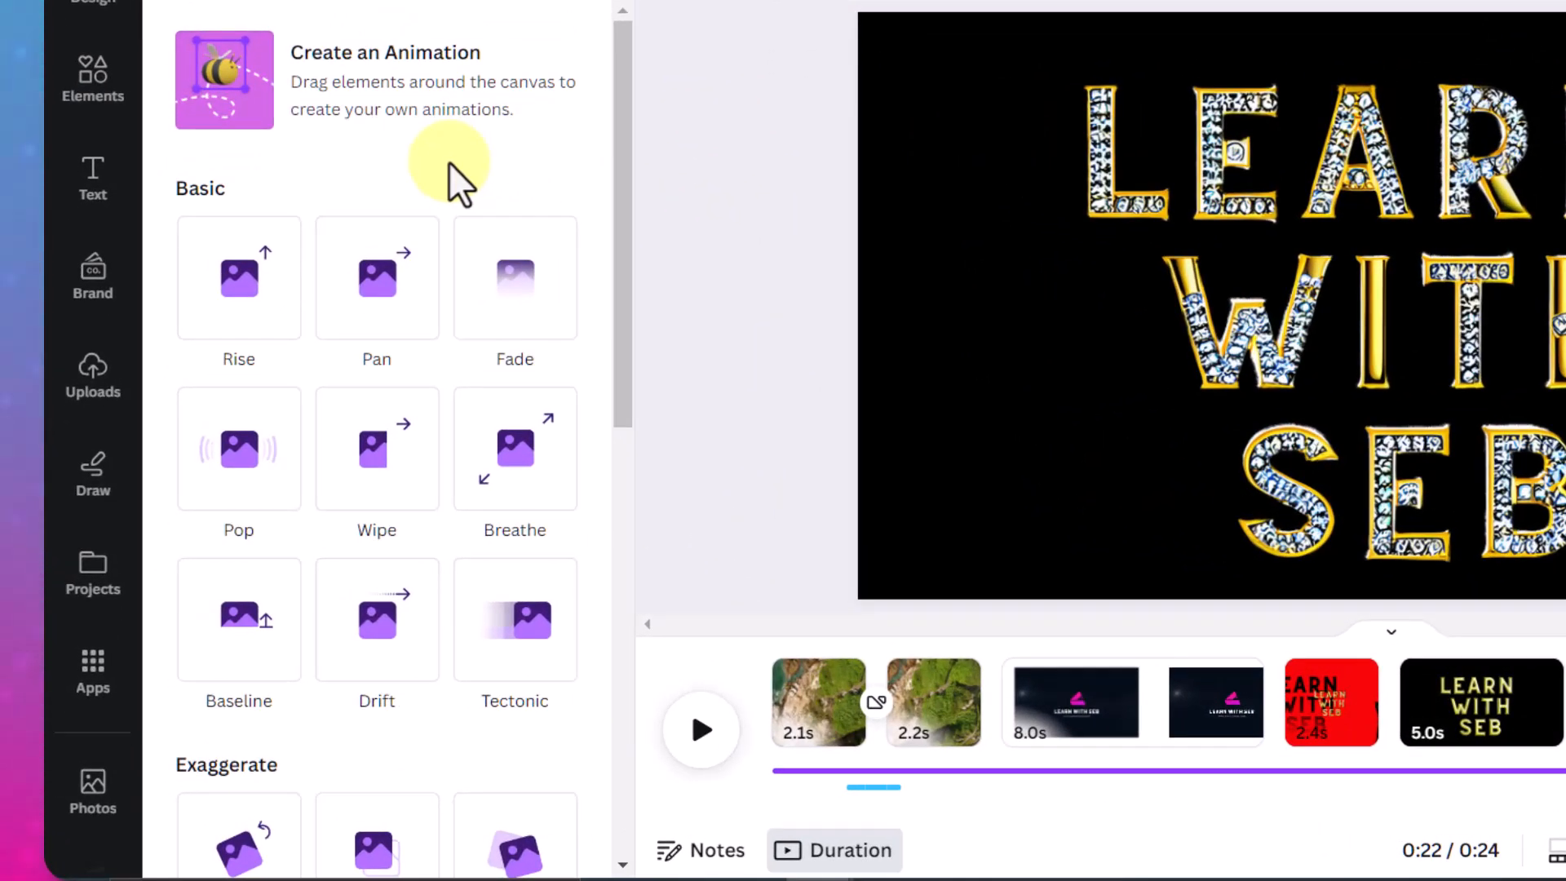
click(355, 318)
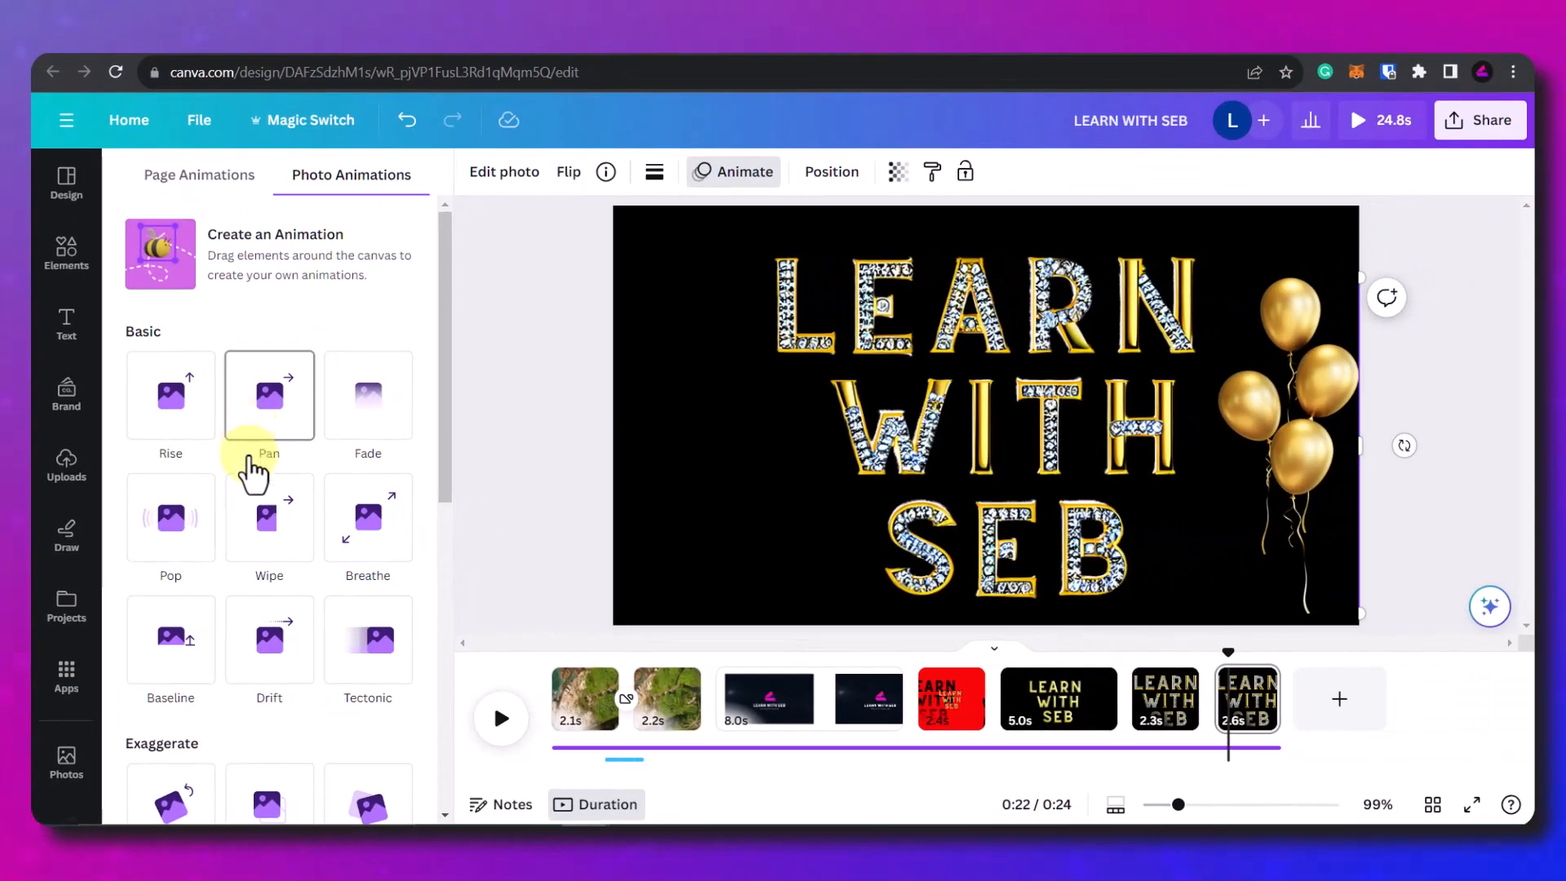
click(286, 519)
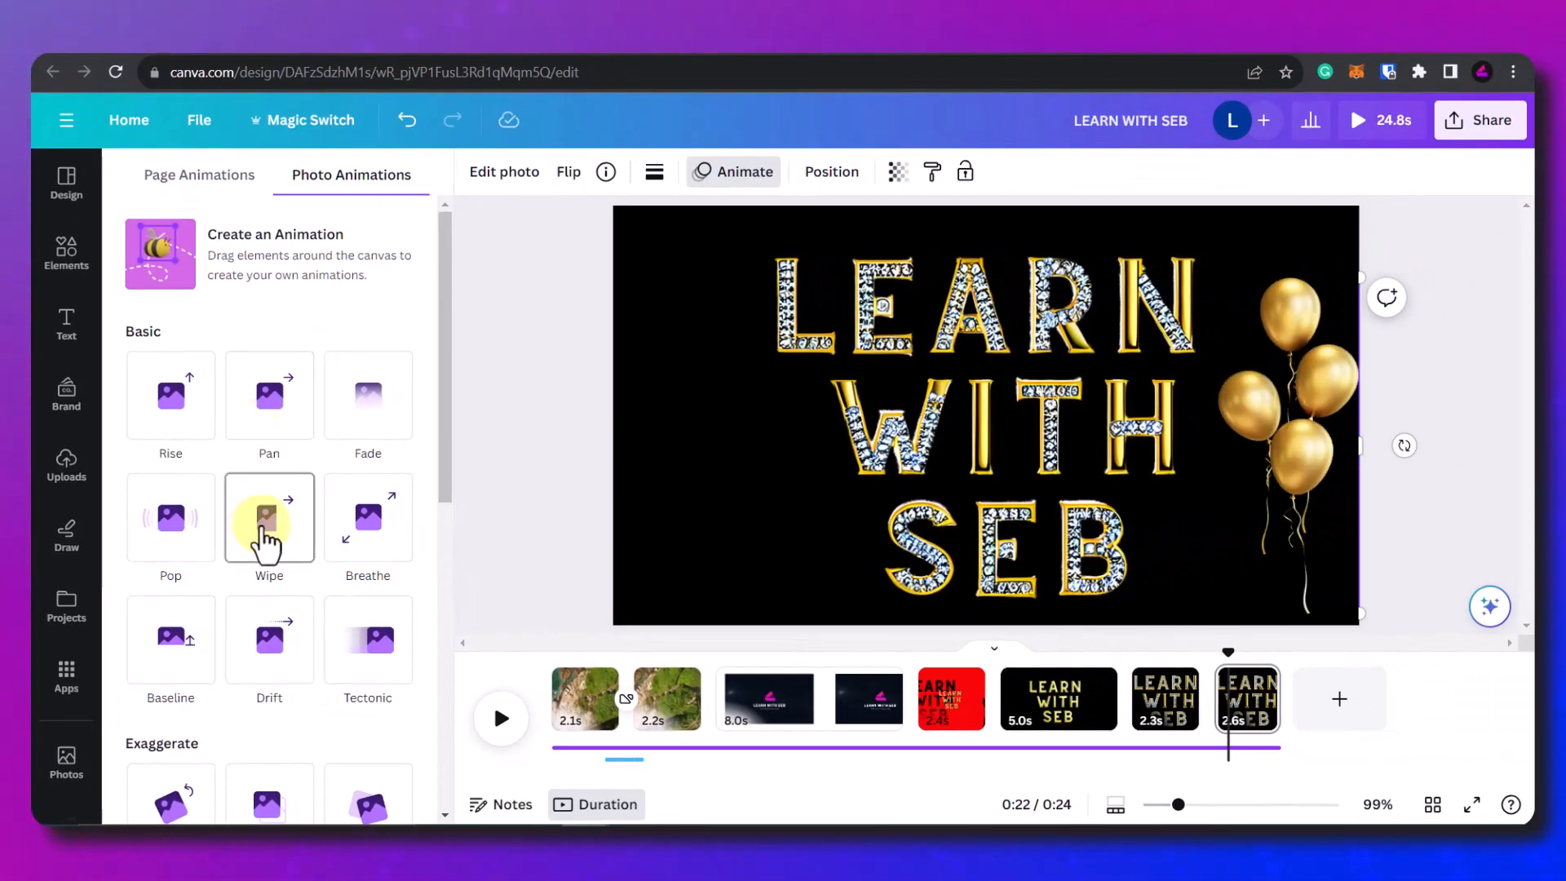
scroll(265, 539, down, 4)
click(262, 540)
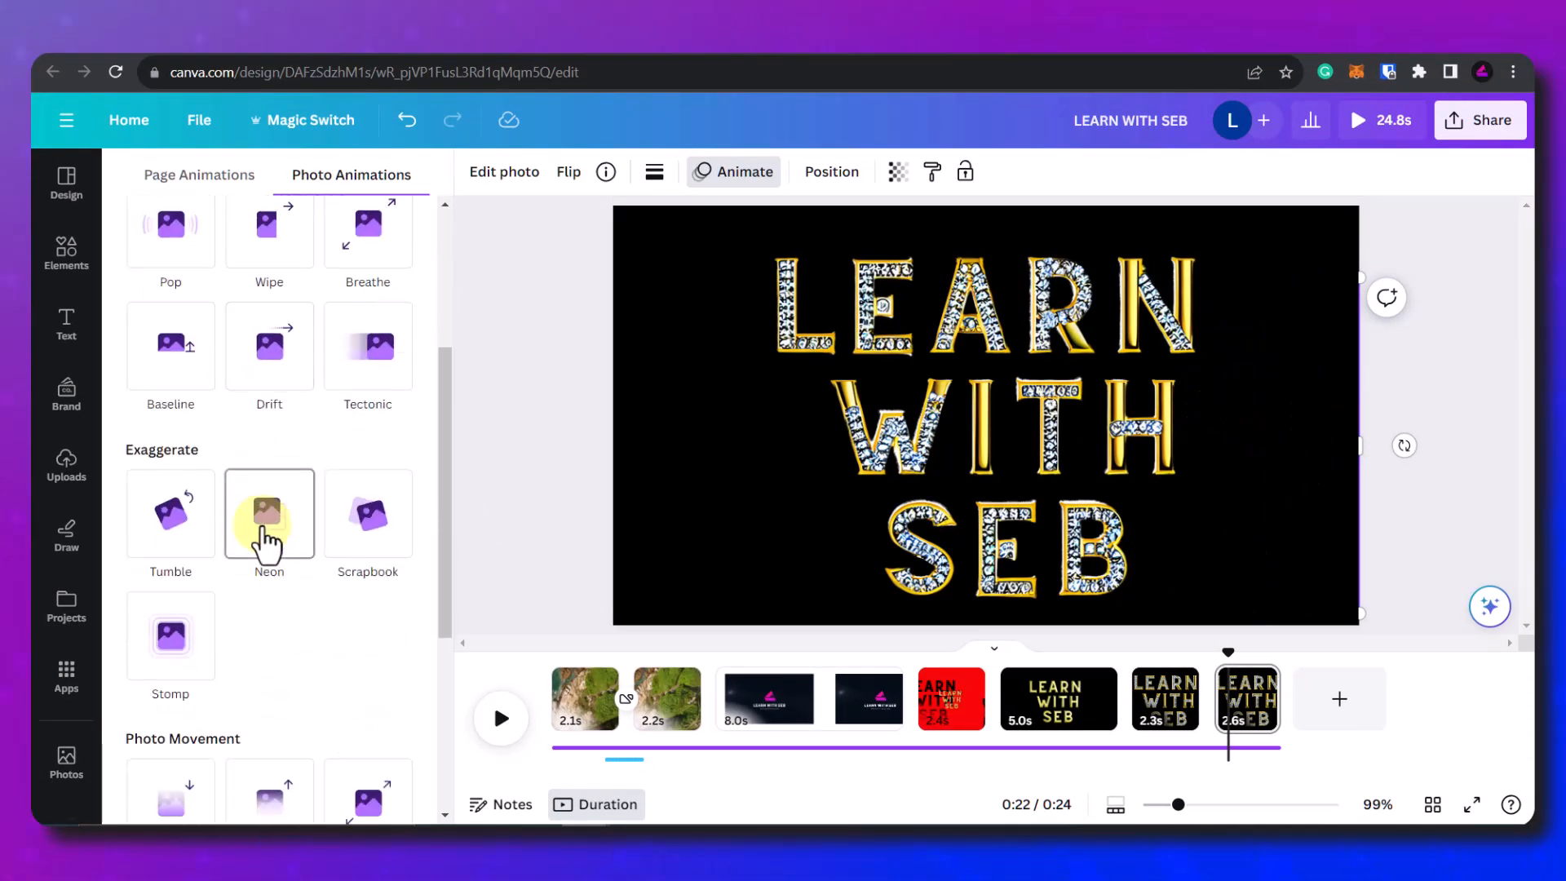
scroll(265, 542, down, 2)
click(297, 633)
scroll(169, 400, up, 3)
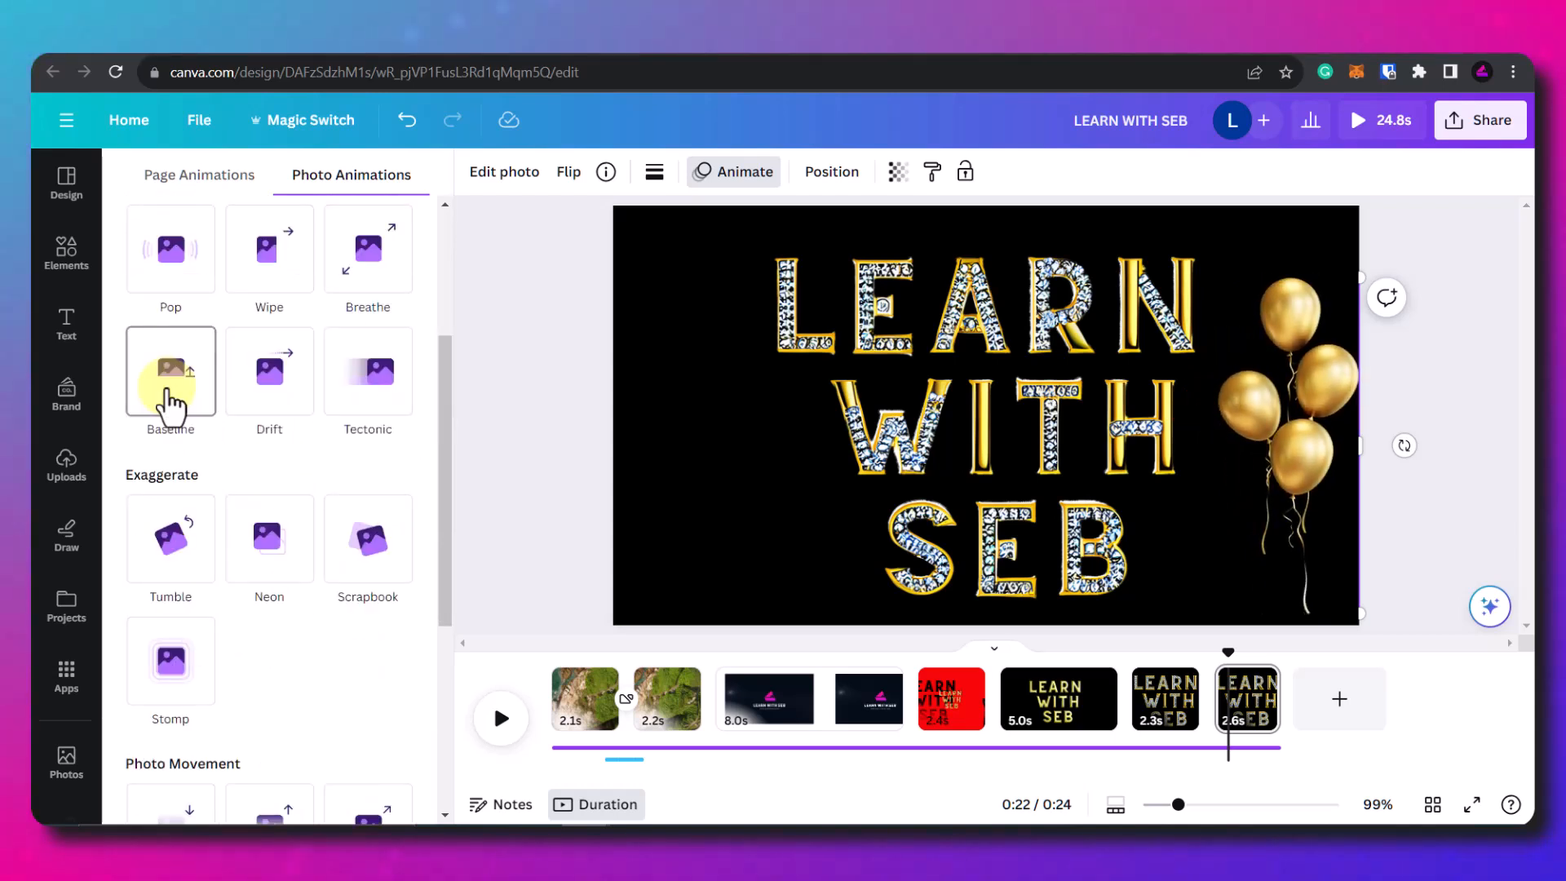
click(169, 400)
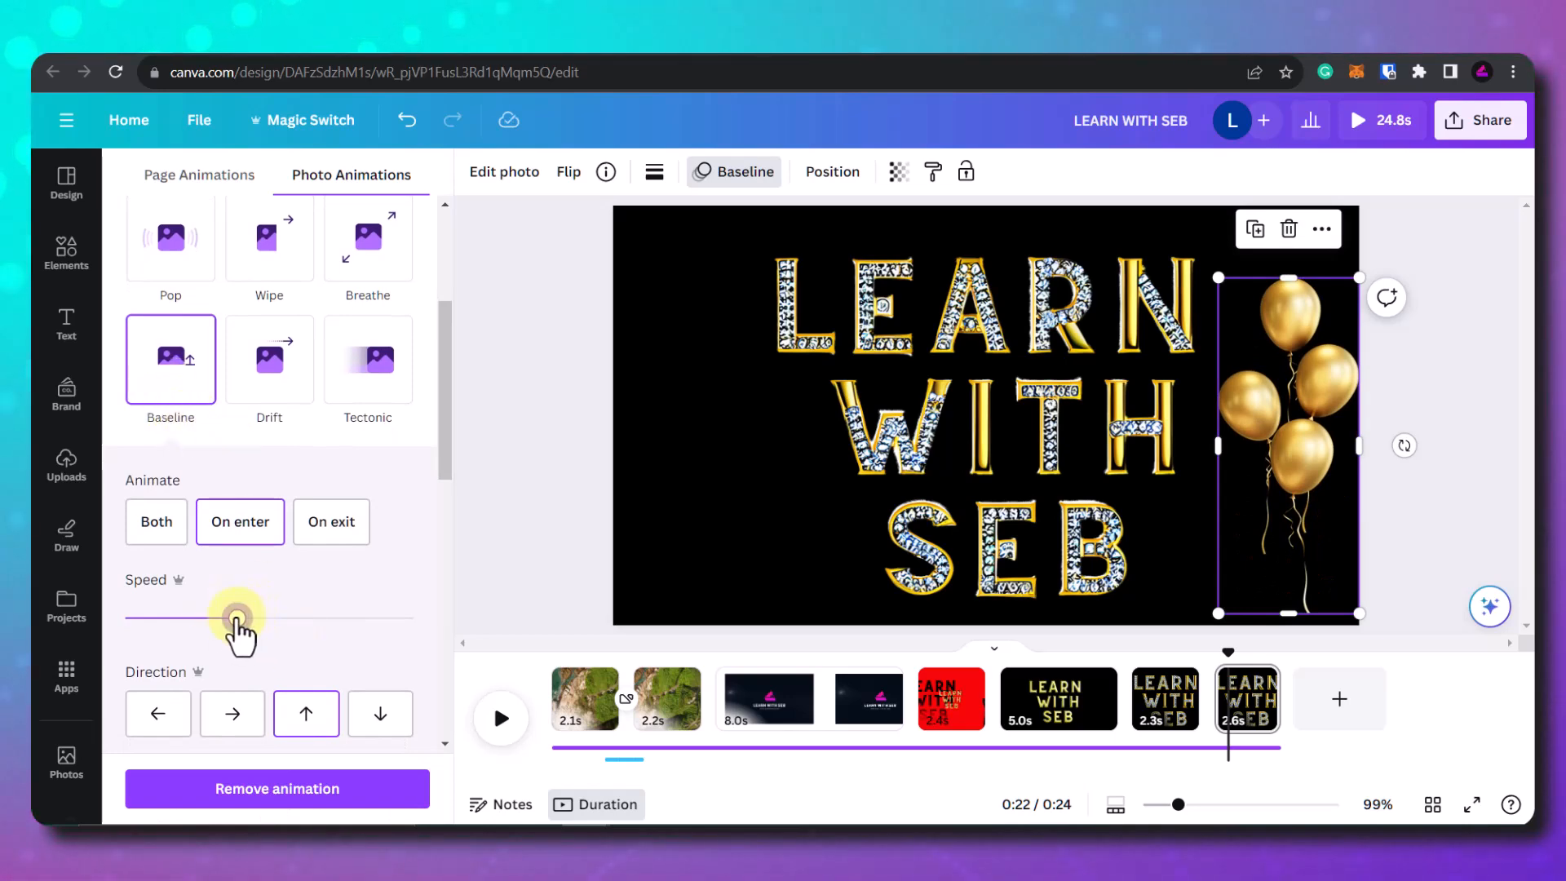
drag(214, 628, 192, 626)
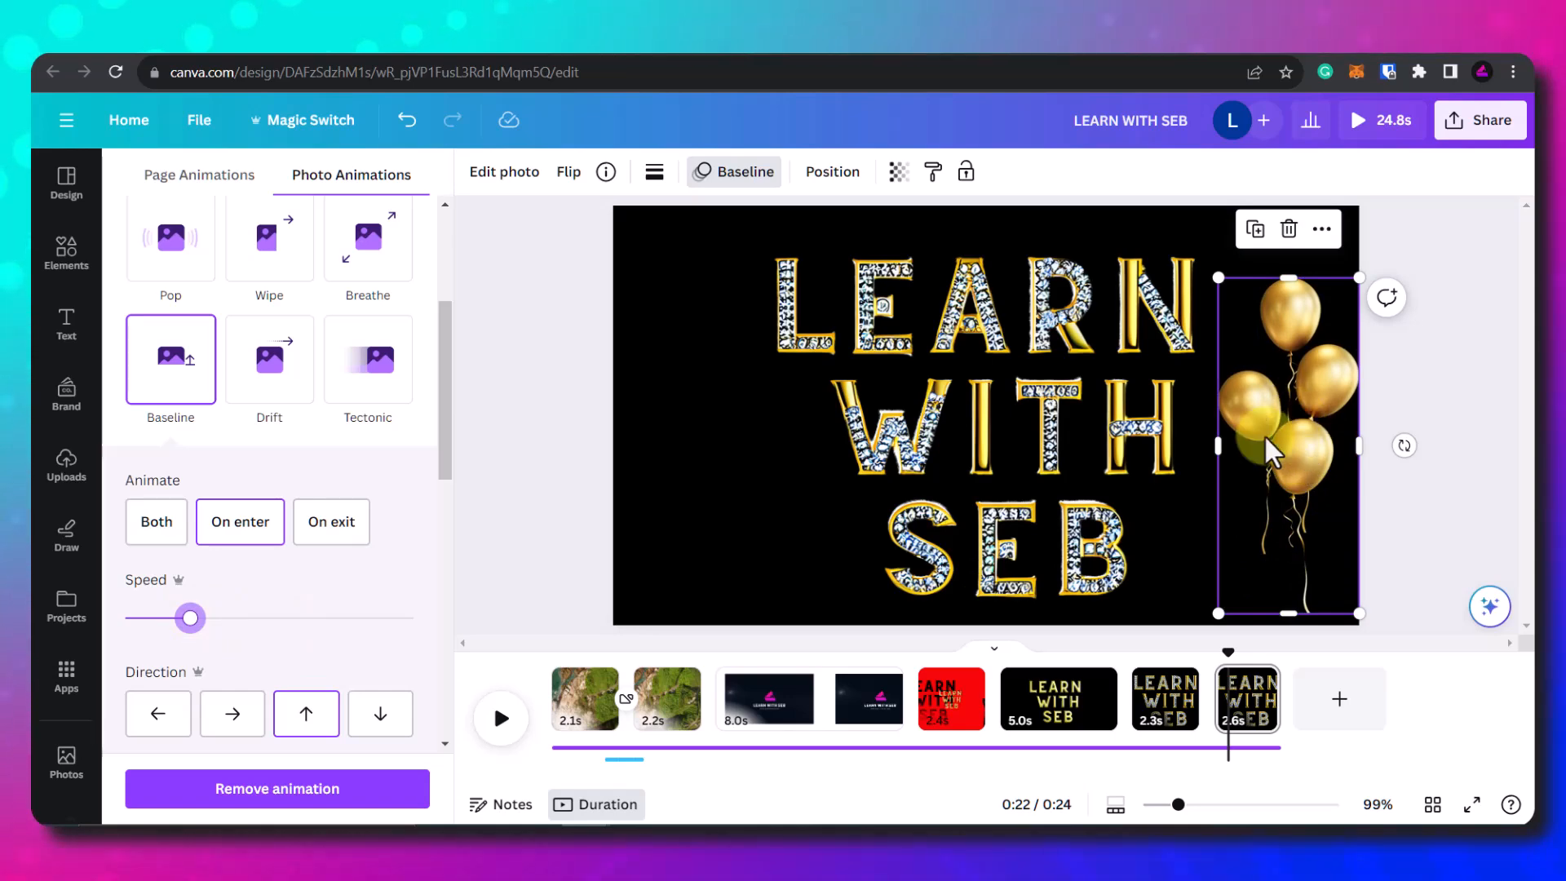
Step: Look through the page animation options, and return to the photo animation settings of the gold balloons
click(196, 181)
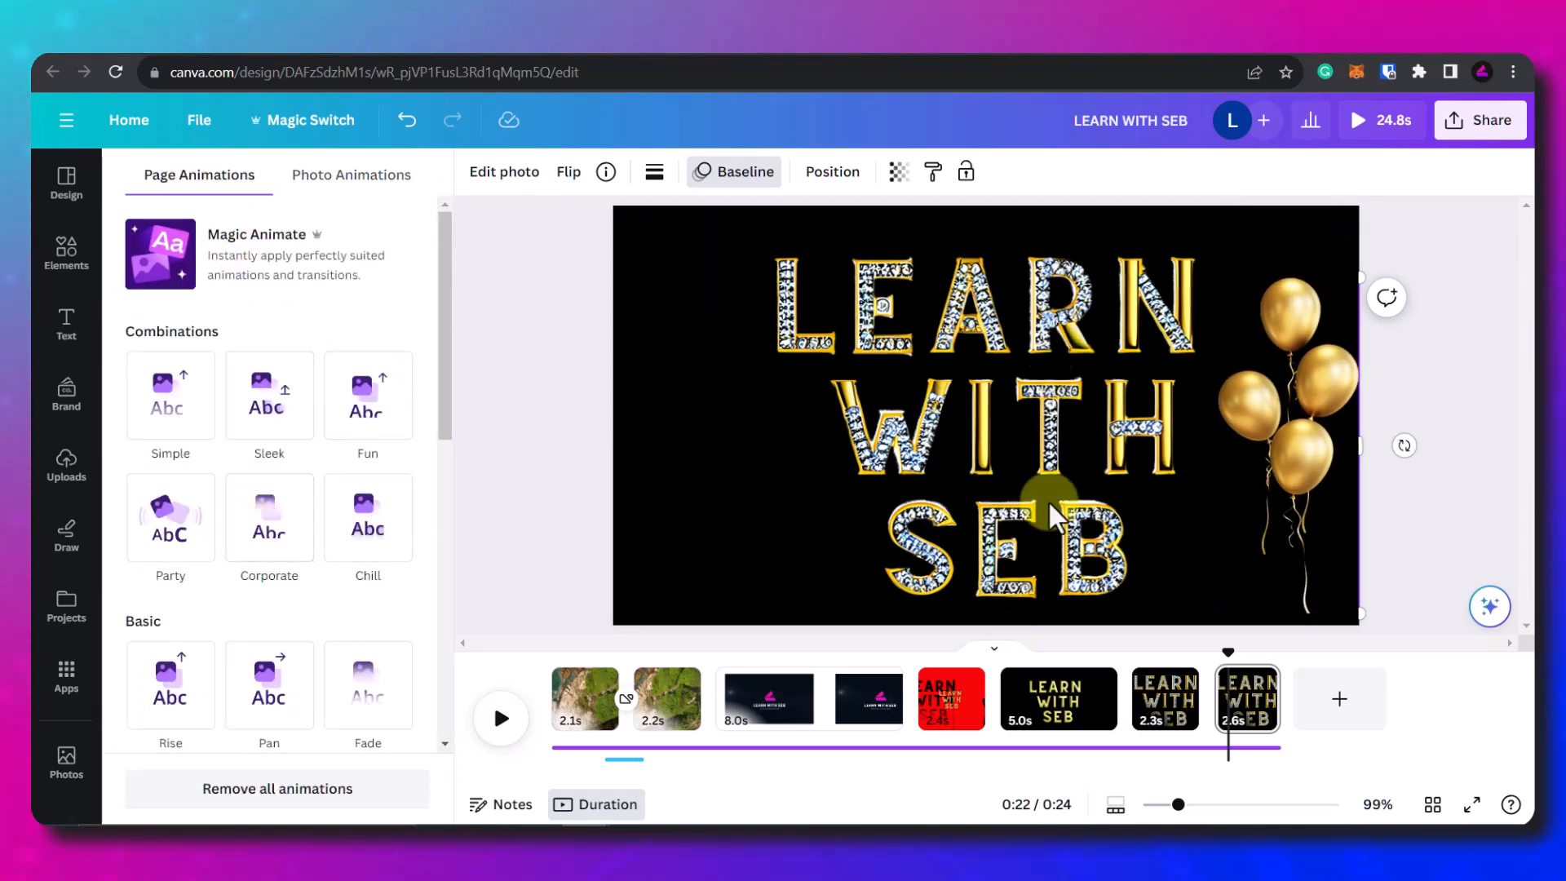
scroll(269, 514, down, 5)
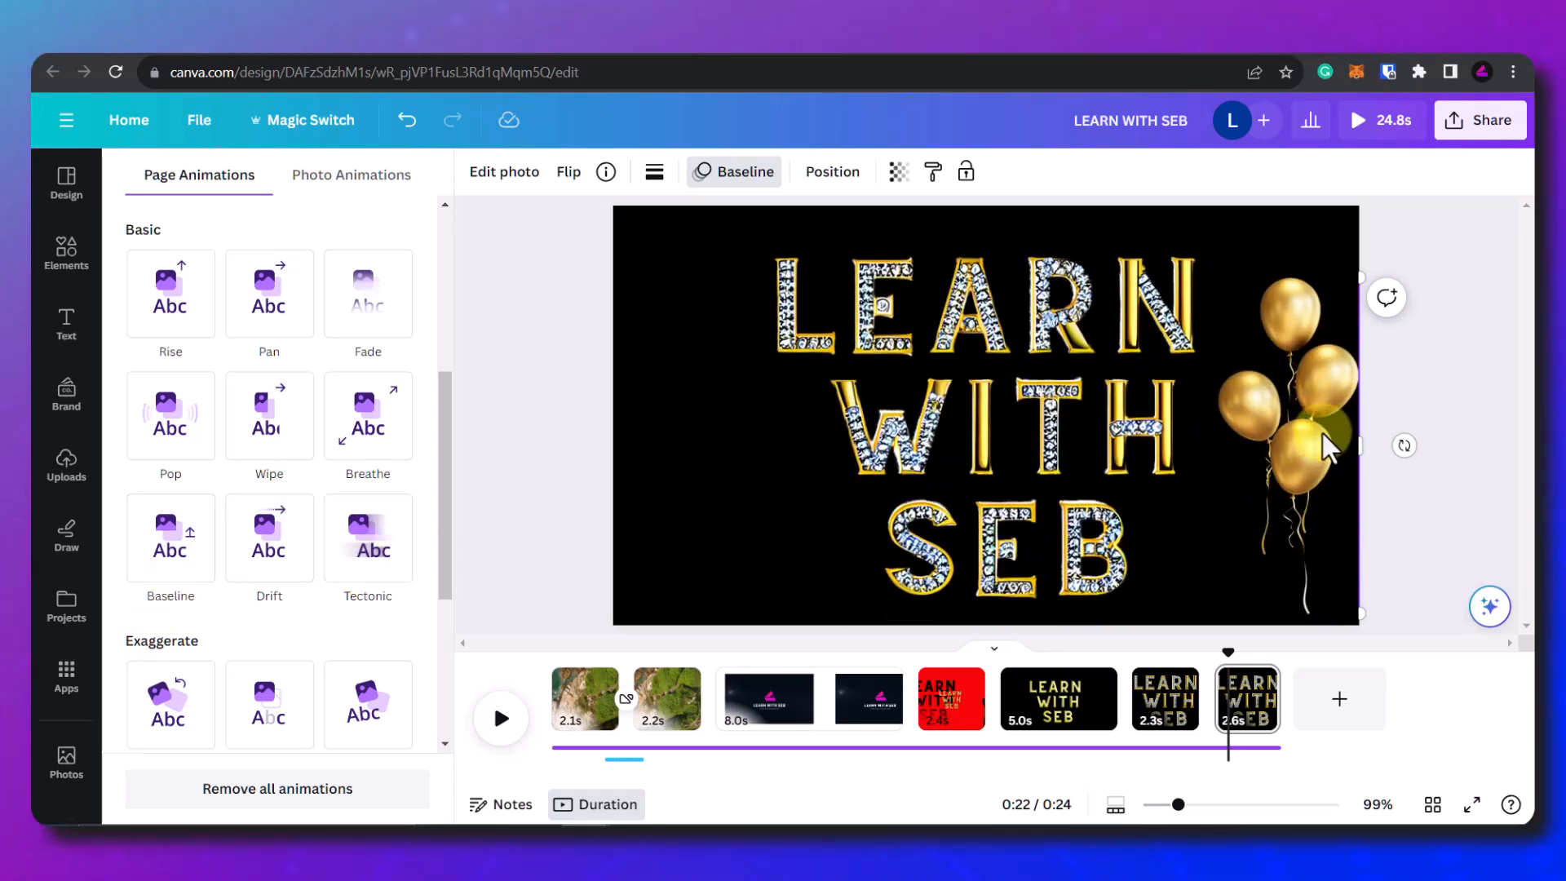
click(1297, 447)
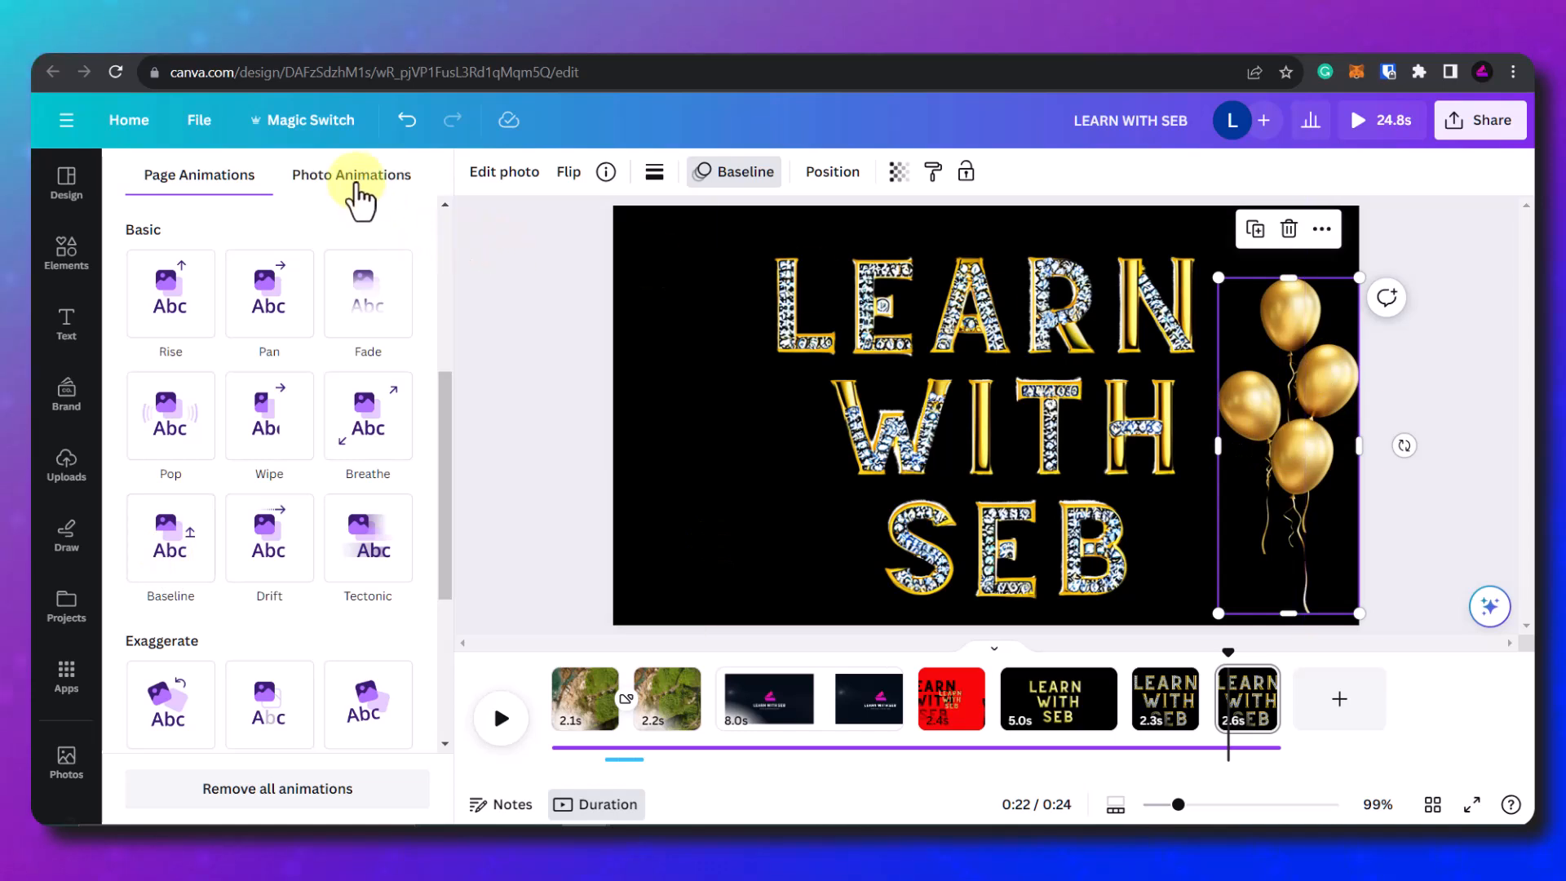
click(357, 186)
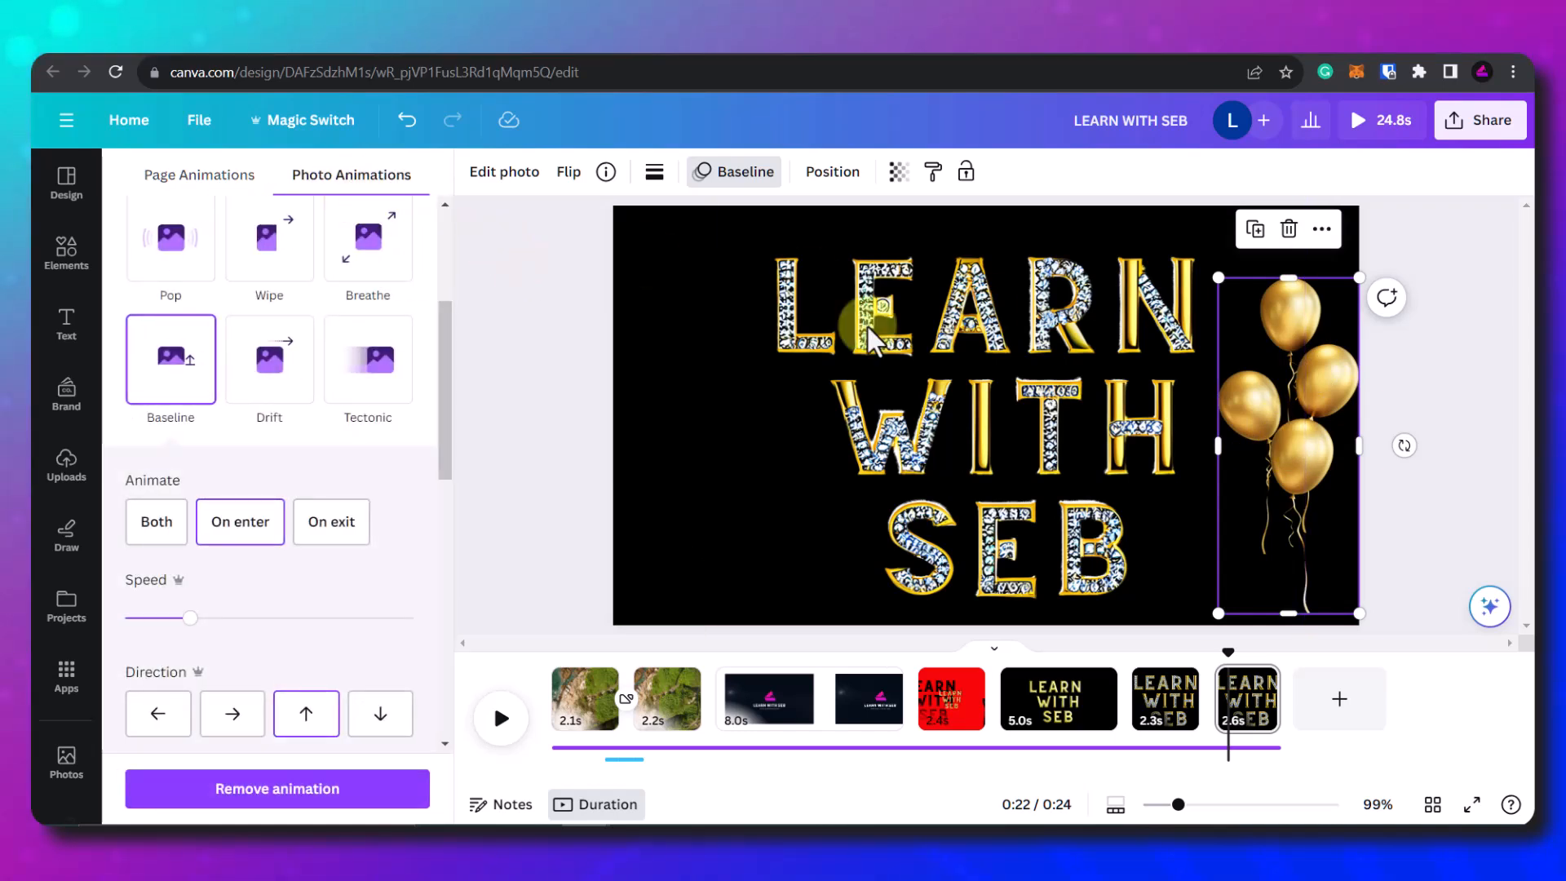
Step: Compare the Both, On enter and On exit options of the balloons' Baseline animation, ending with On enter
click(155, 361)
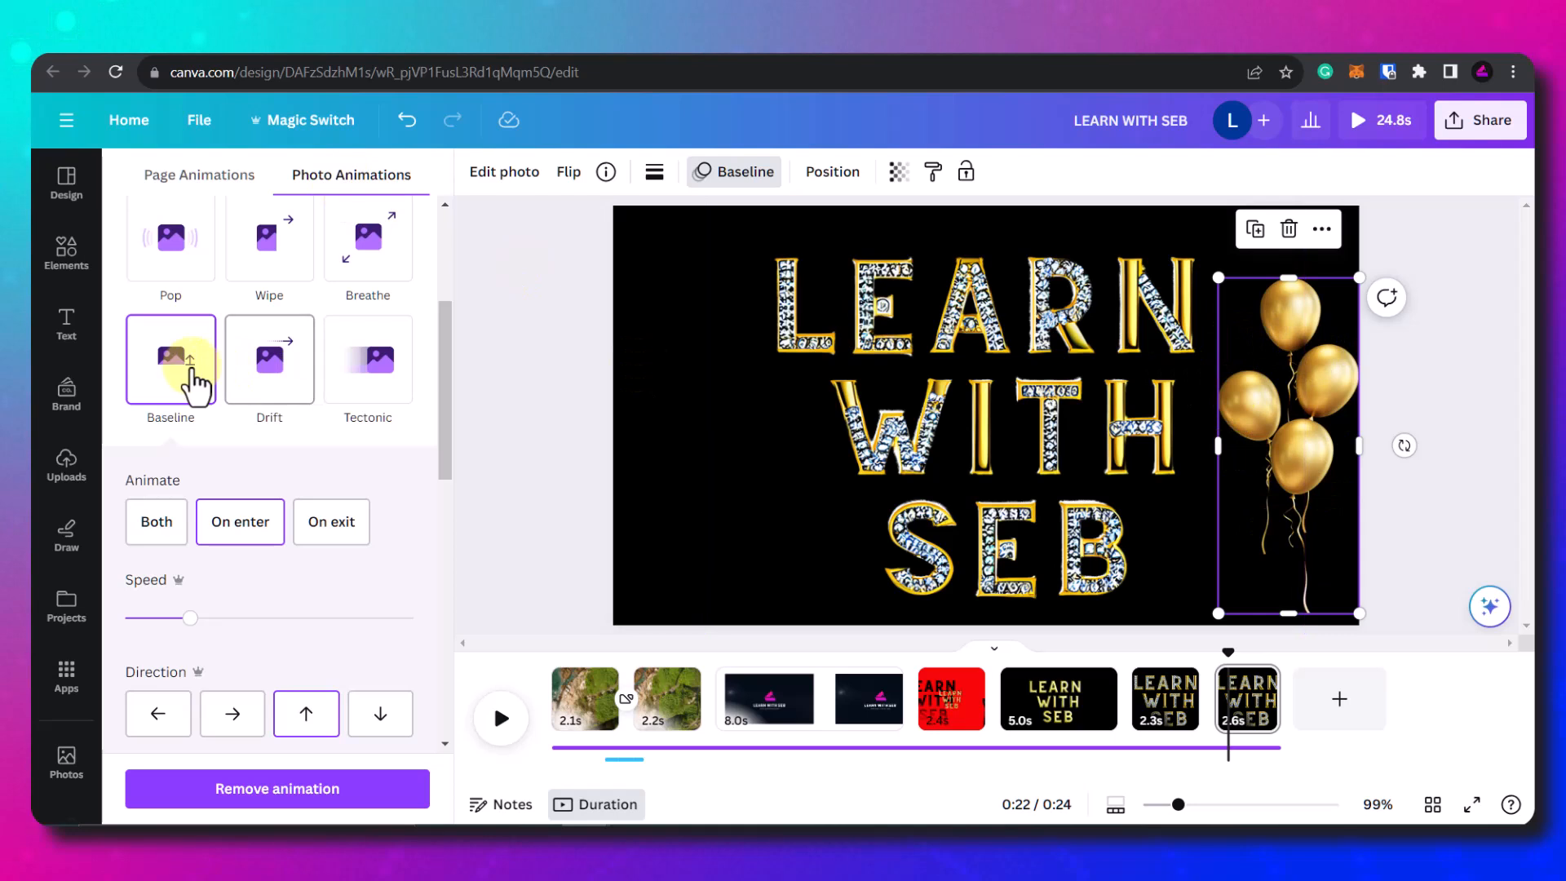
click(149, 515)
click(242, 528)
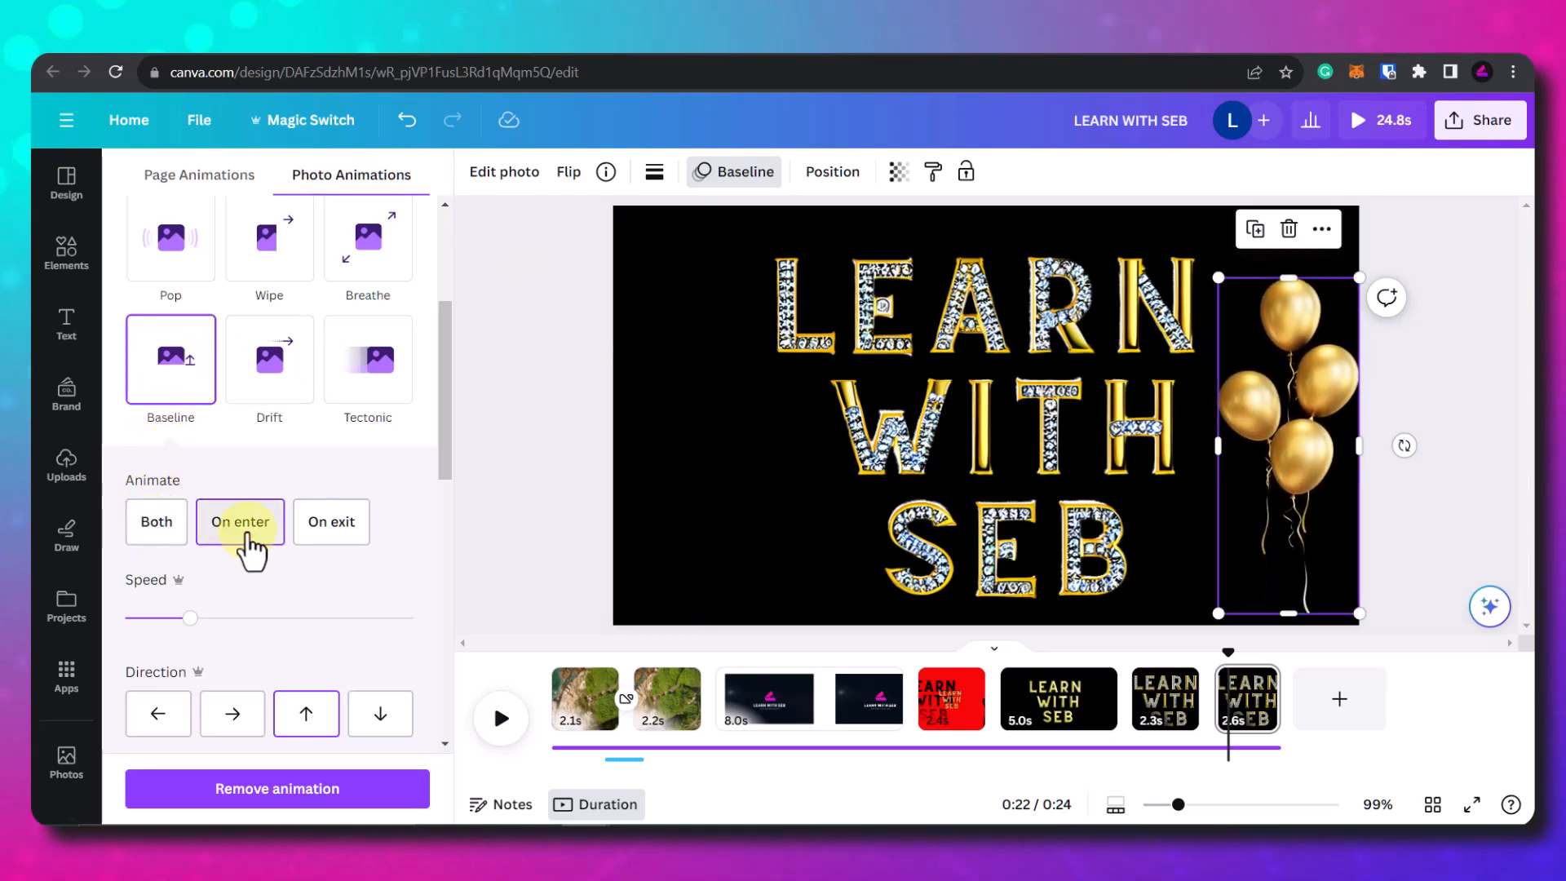
click(372, 532)
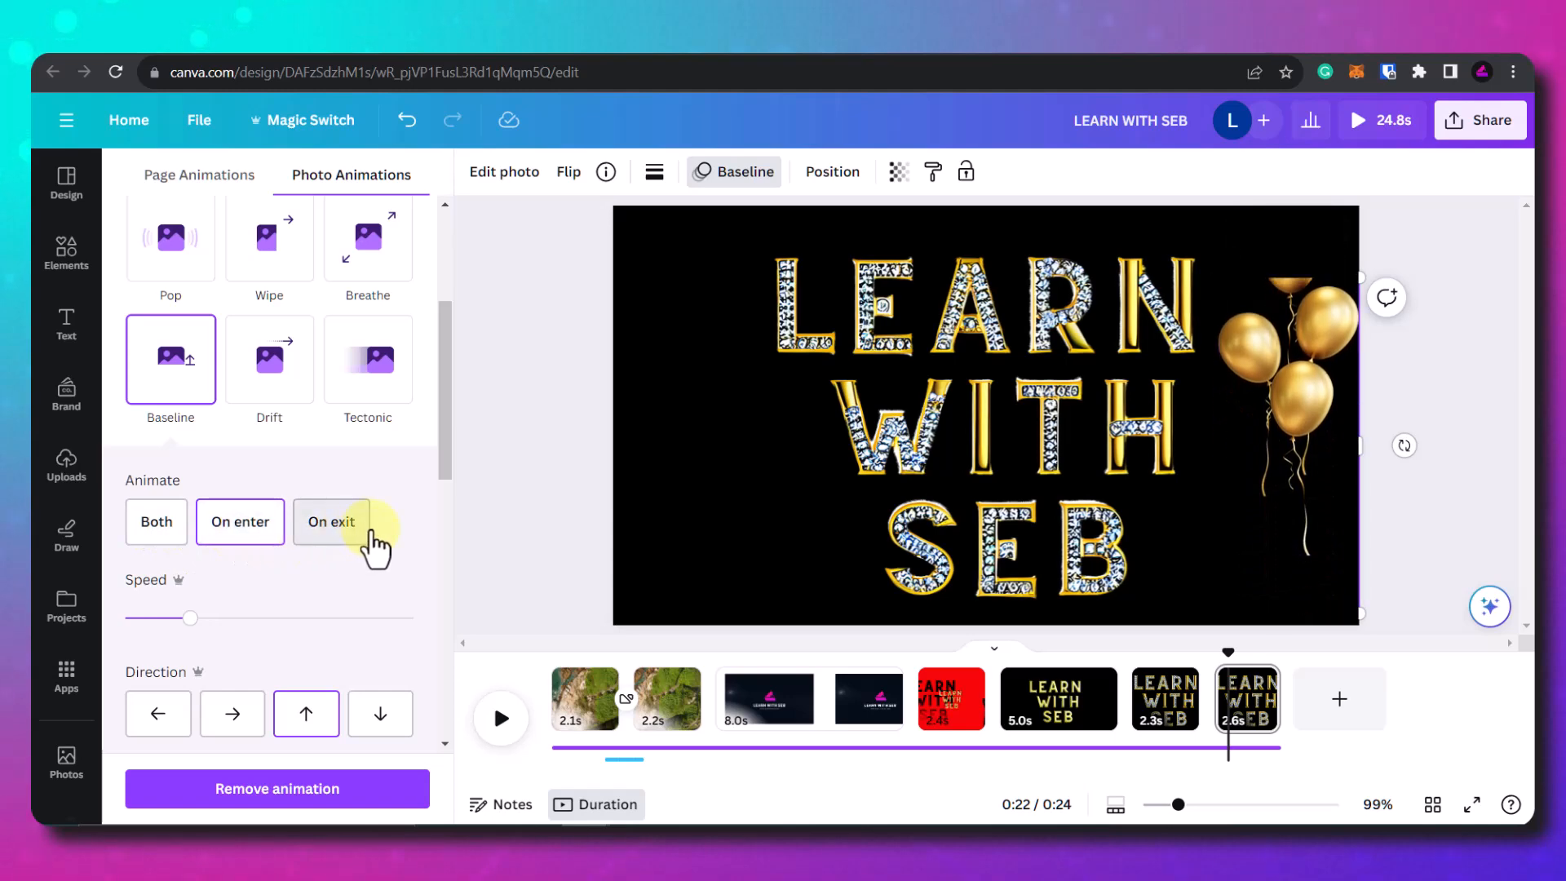
click(248, 526)
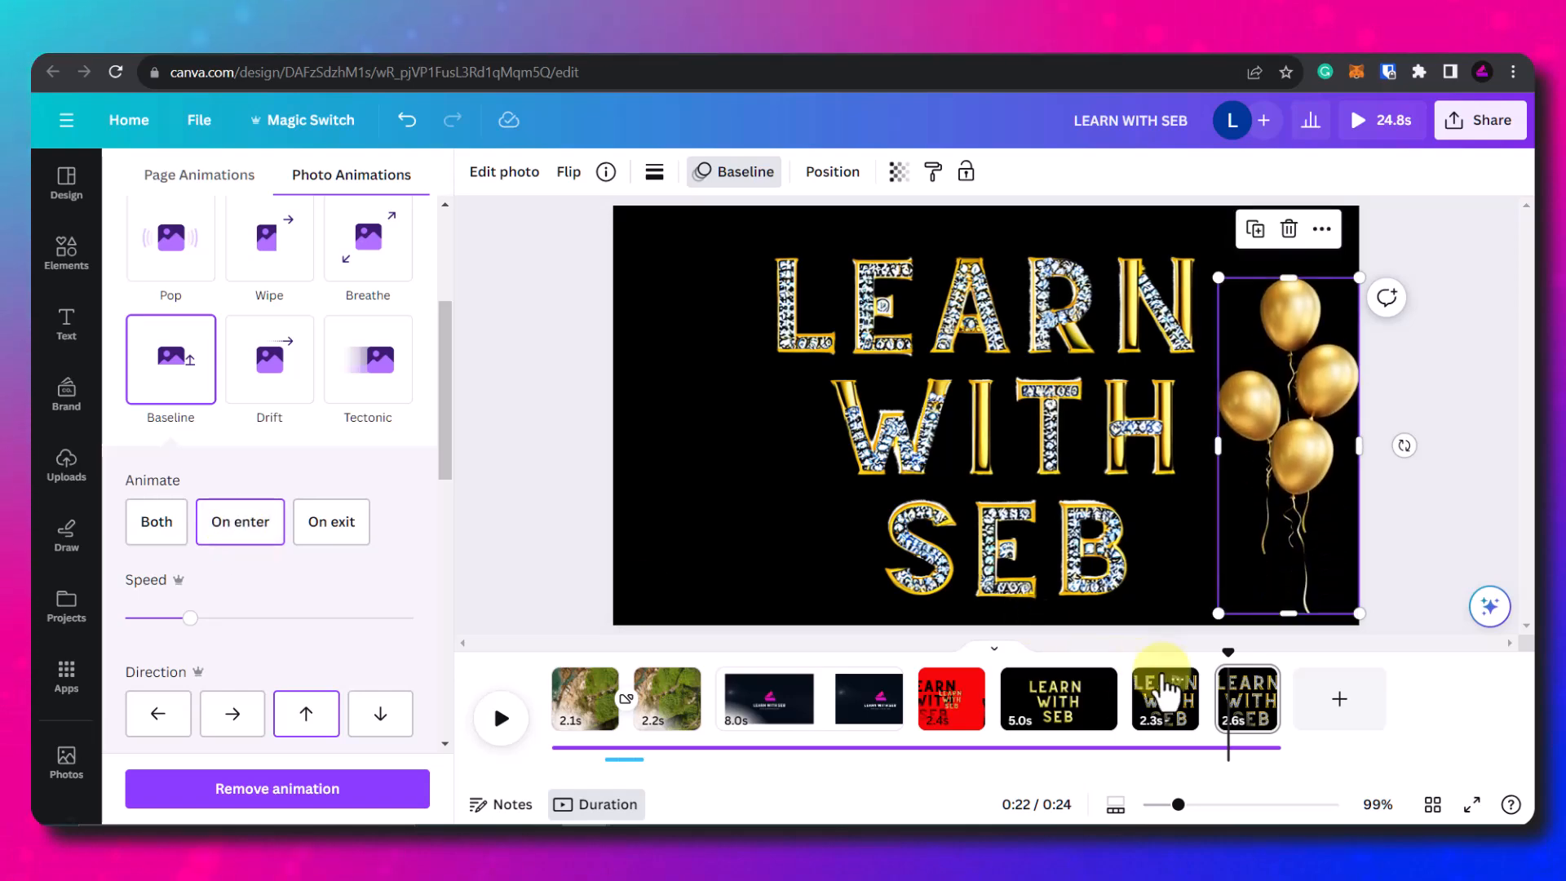
Step: Add the uploaded sky.wav audio to the timeline, aligned with the start of the video
click(1170, 676)
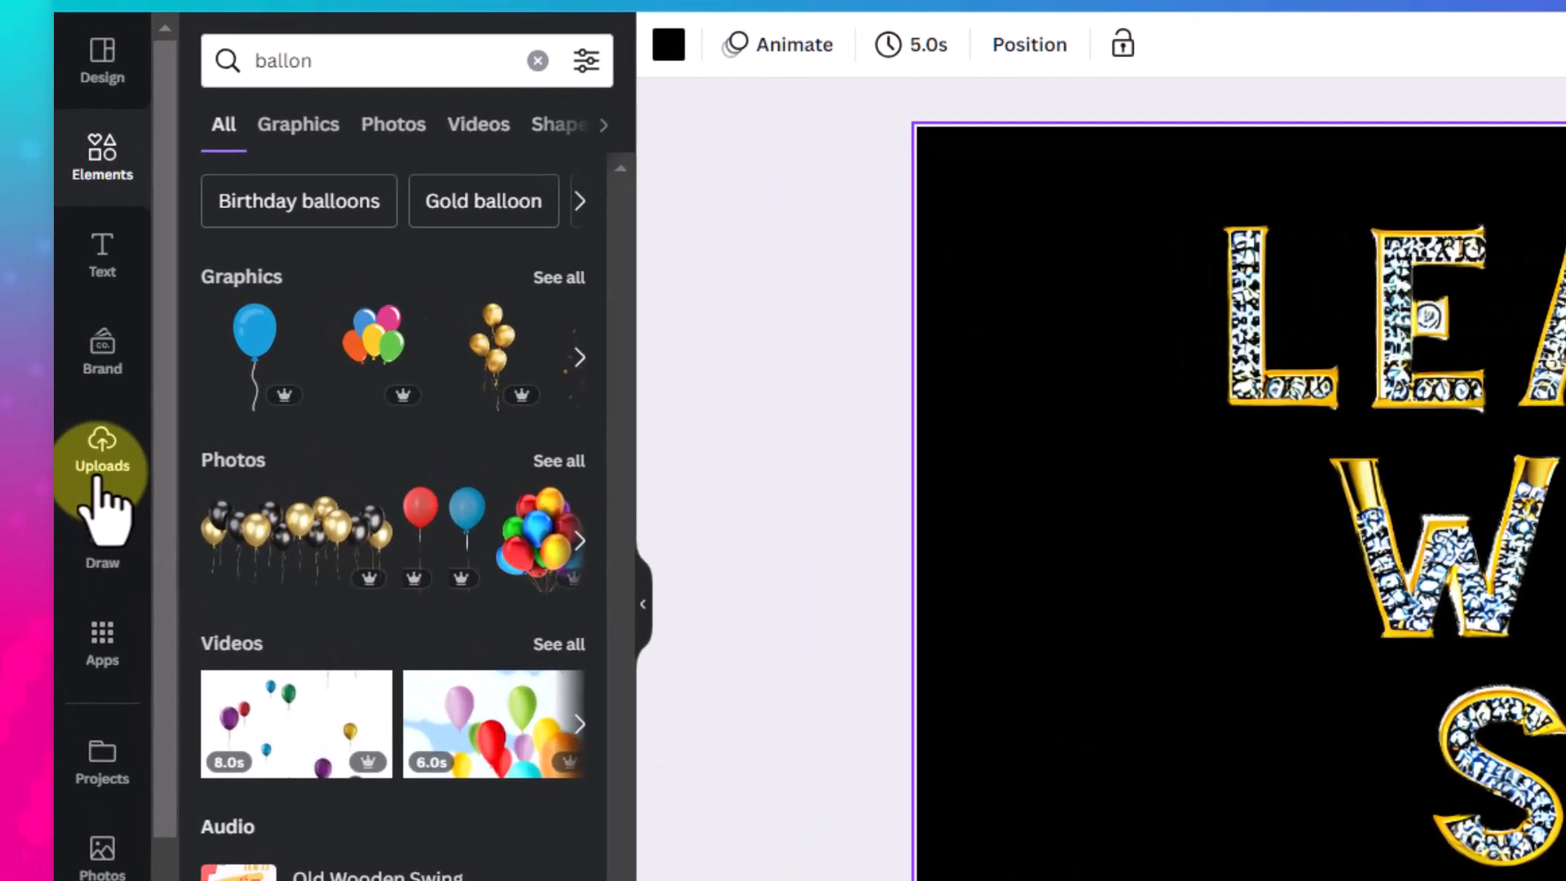
click(57, 403)
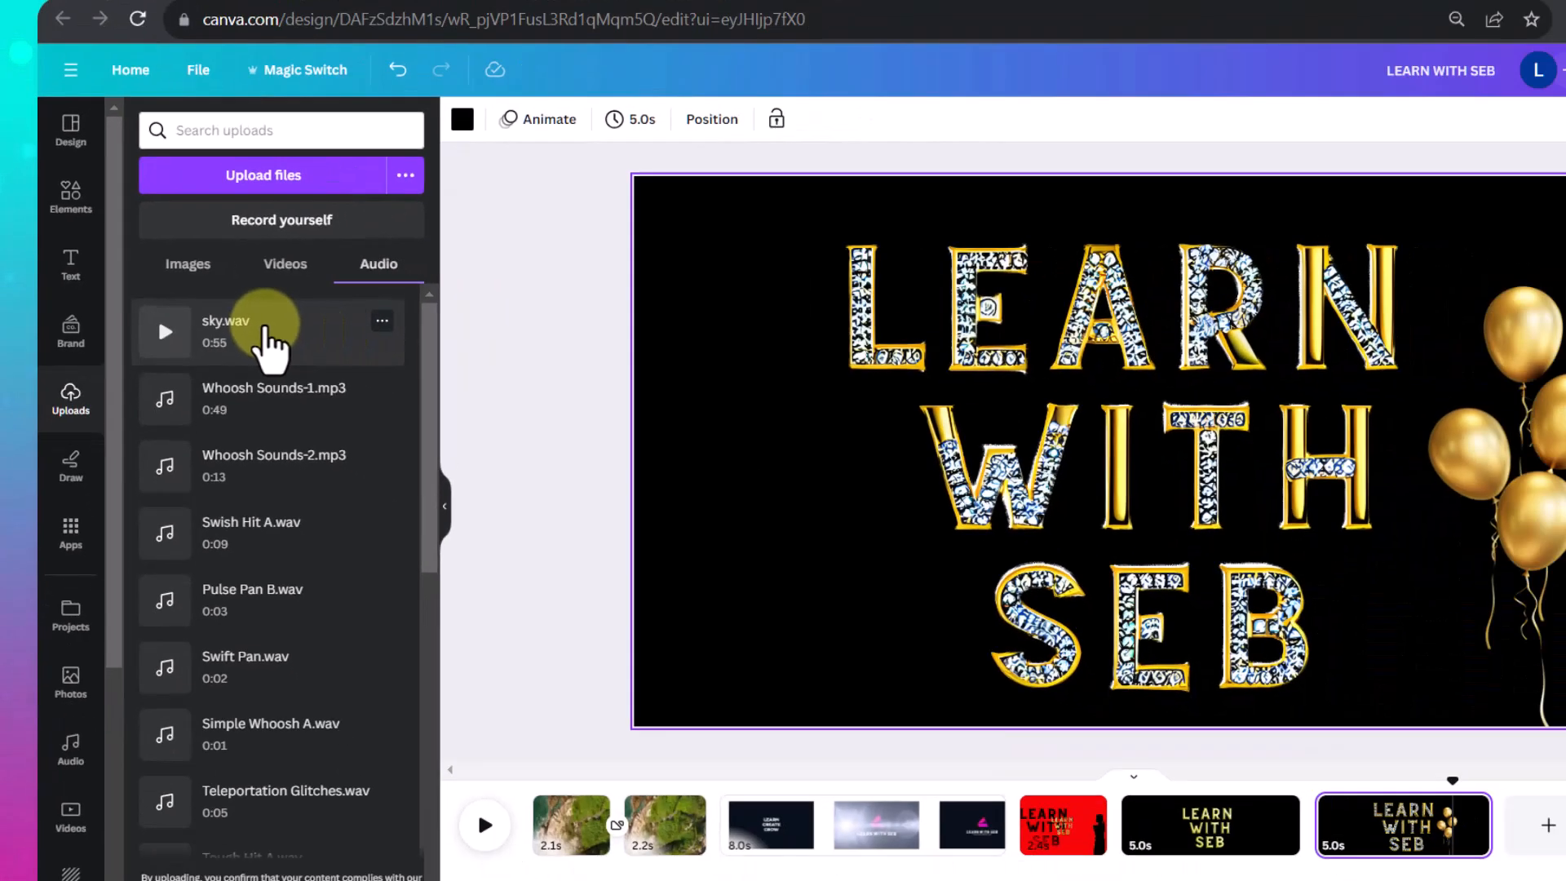
drag(265, 326, 511, 842)
drag(427, 753, 453, 752)
click(610, 744)
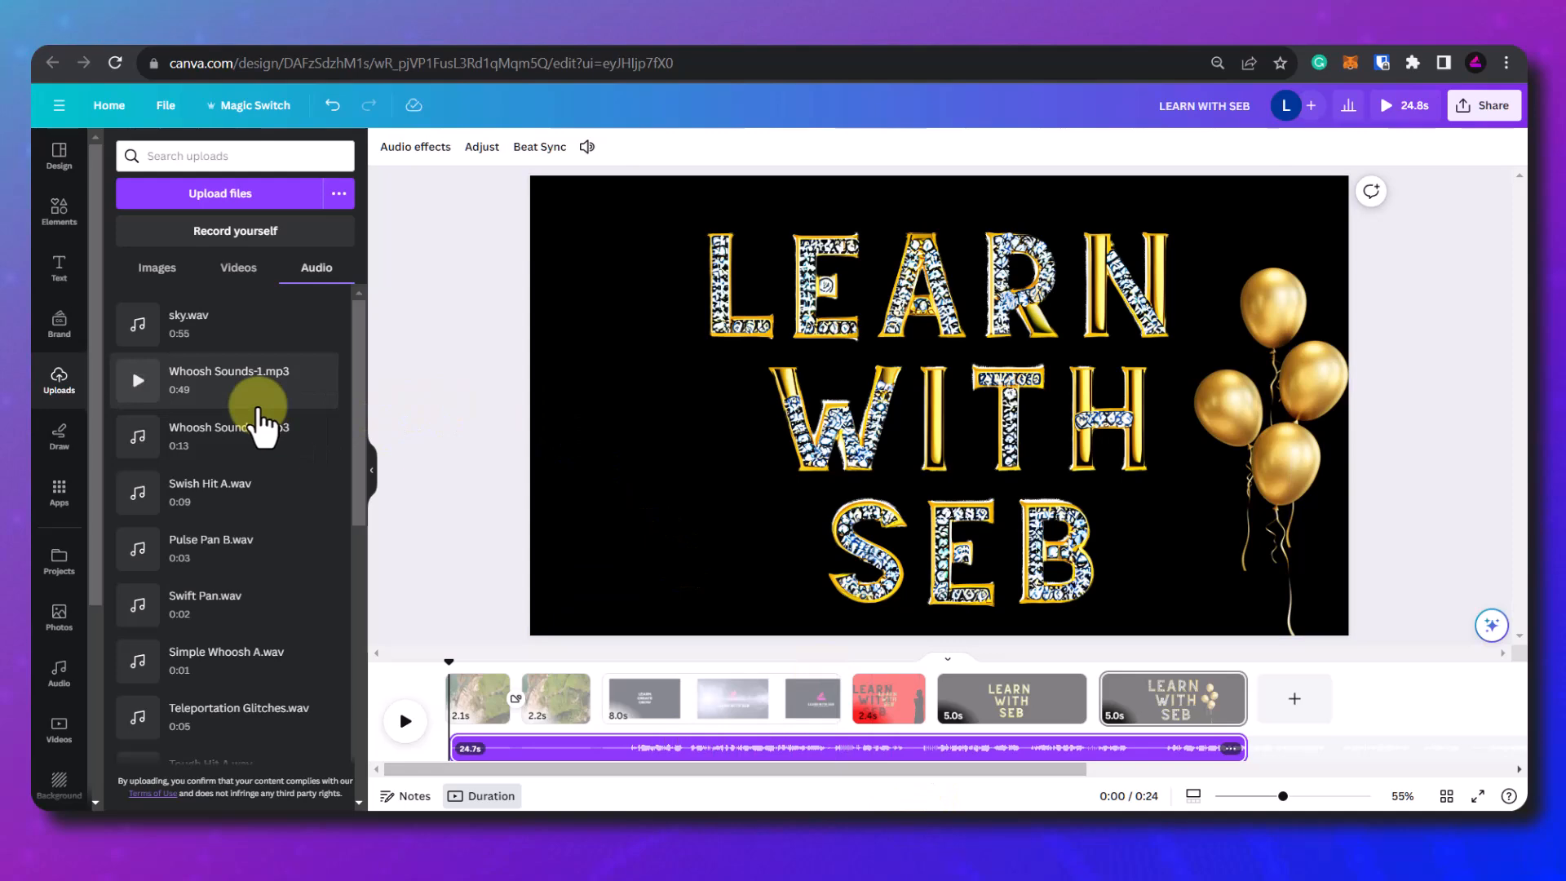
Step: Add Whoosh Sounds-2.mp3 to the timeline just before the first page transition, and delete the sky.wav track
drag(147, 430, 489, 755)
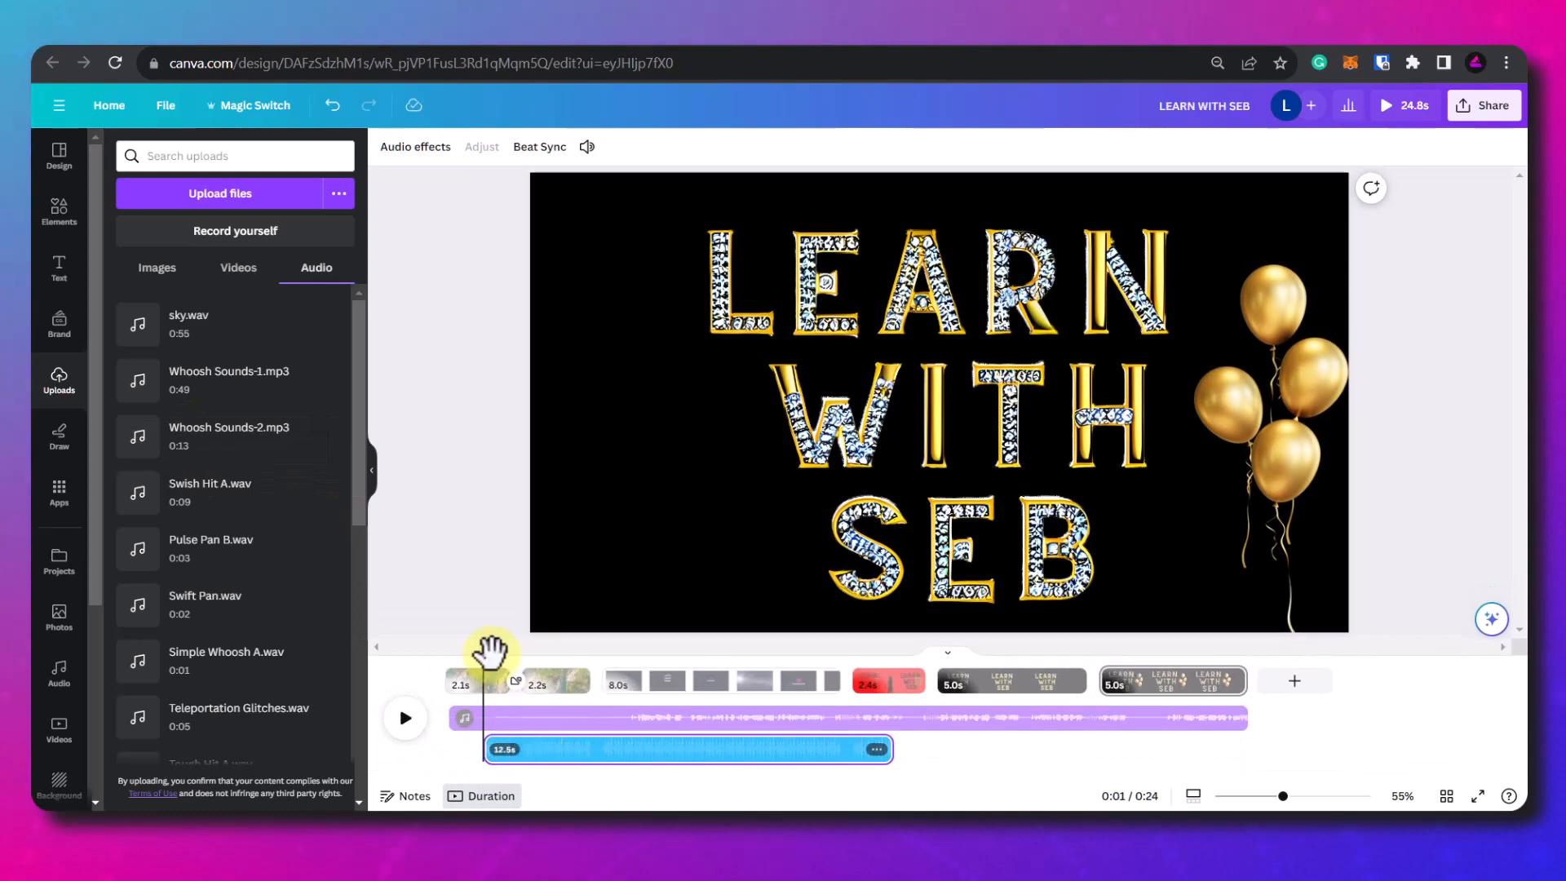
mouse_move(482, 653)
mouse_down()
mouse_move(512, 671)
mouse_move(500, 675)
mouse_up()
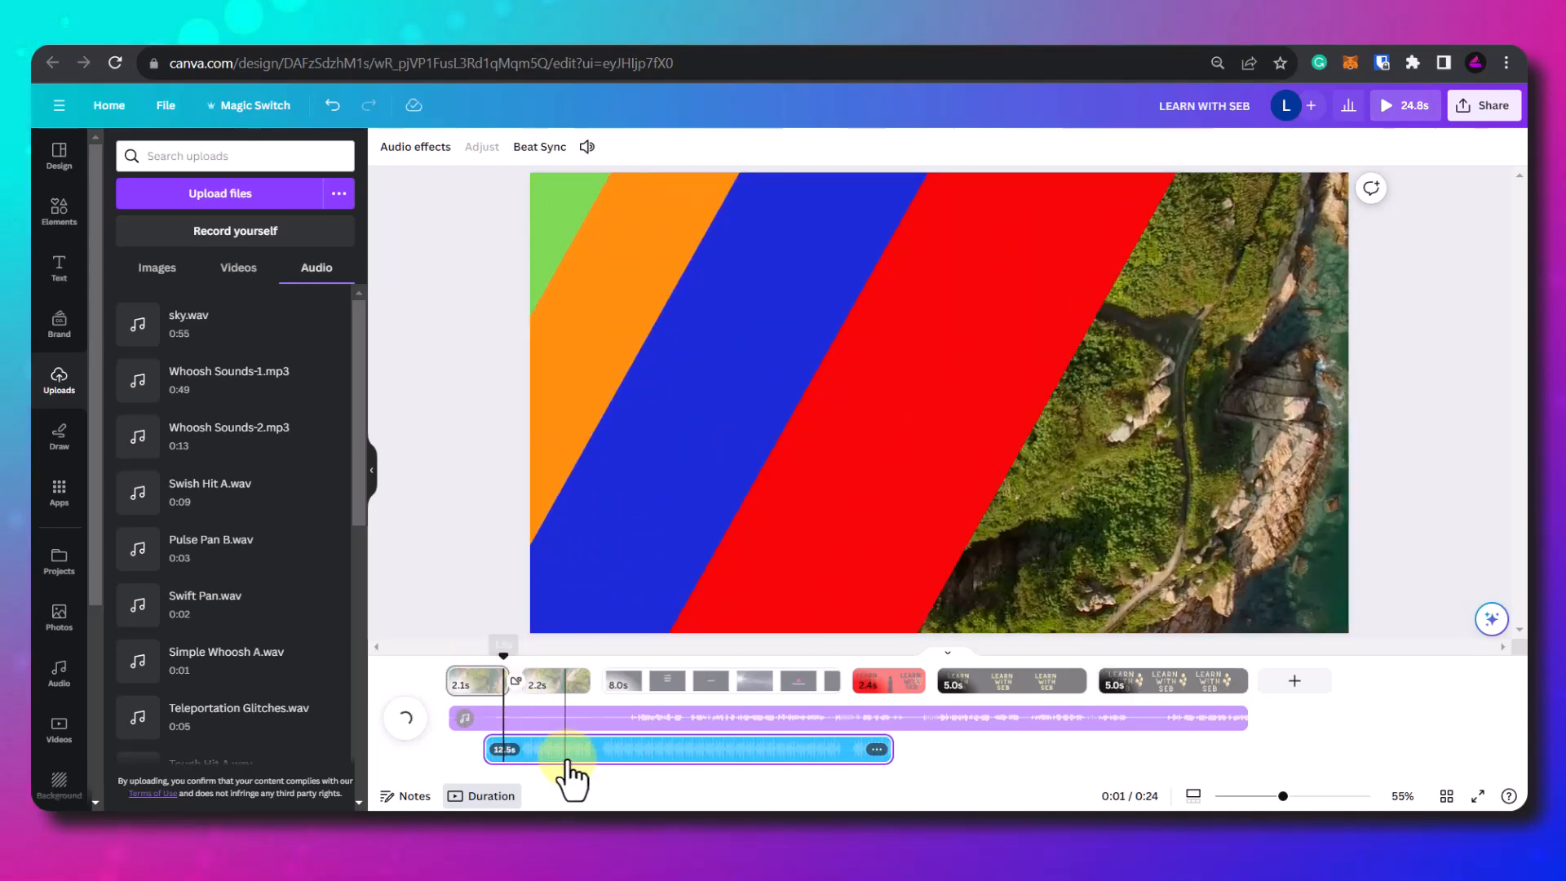
click(548, 719)
key(Delete)
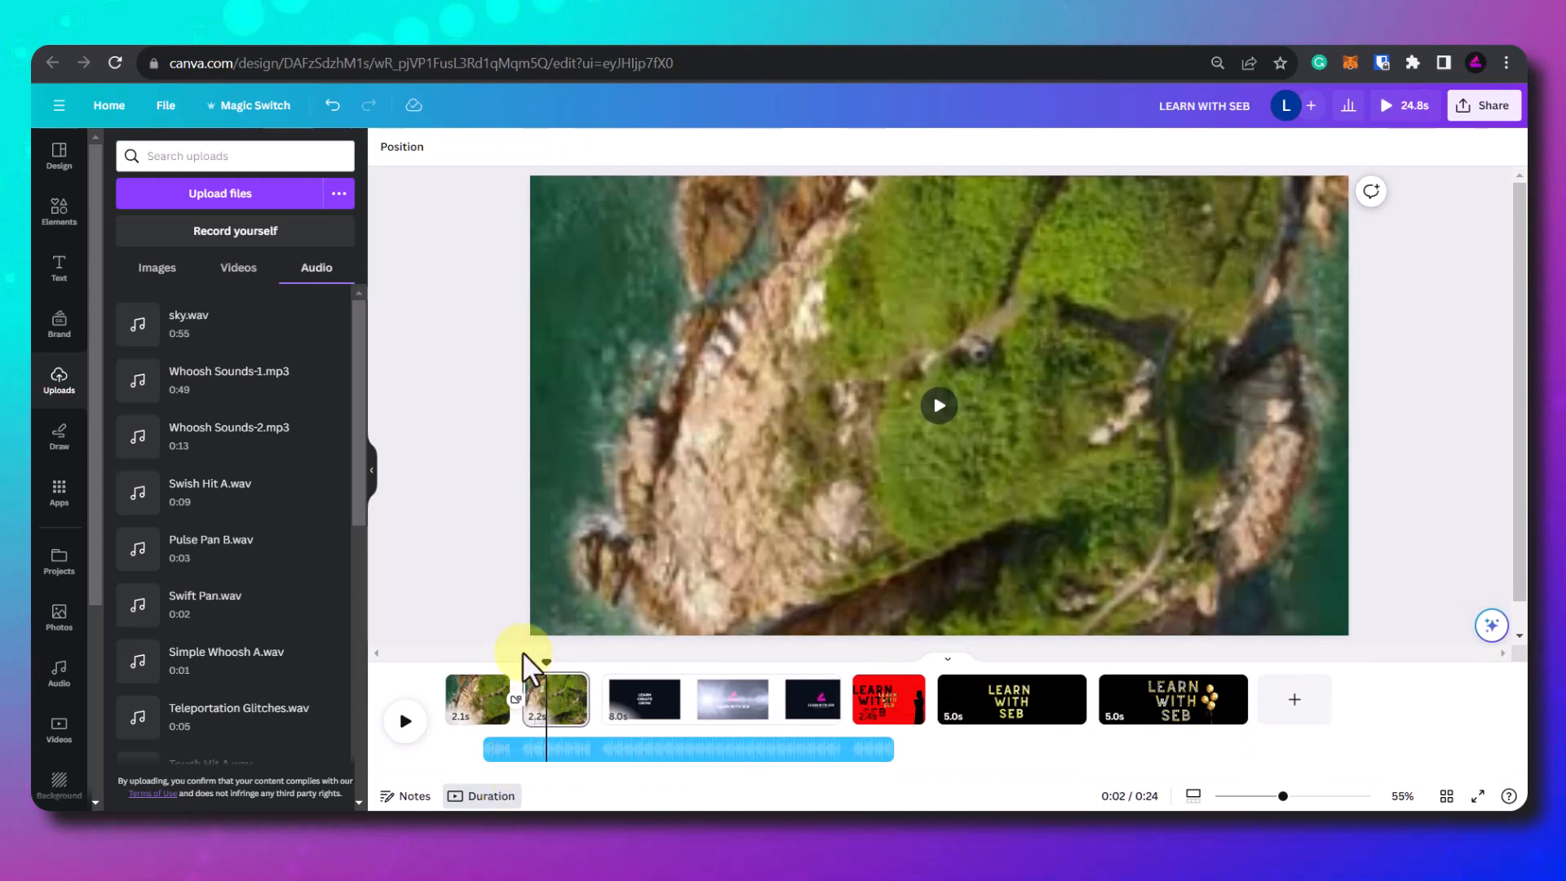
Step: Trim the end of the Whoosh Sounds-2.mp3 clip so it lasts about 0.8 s around the first page transition
click(504, 670)
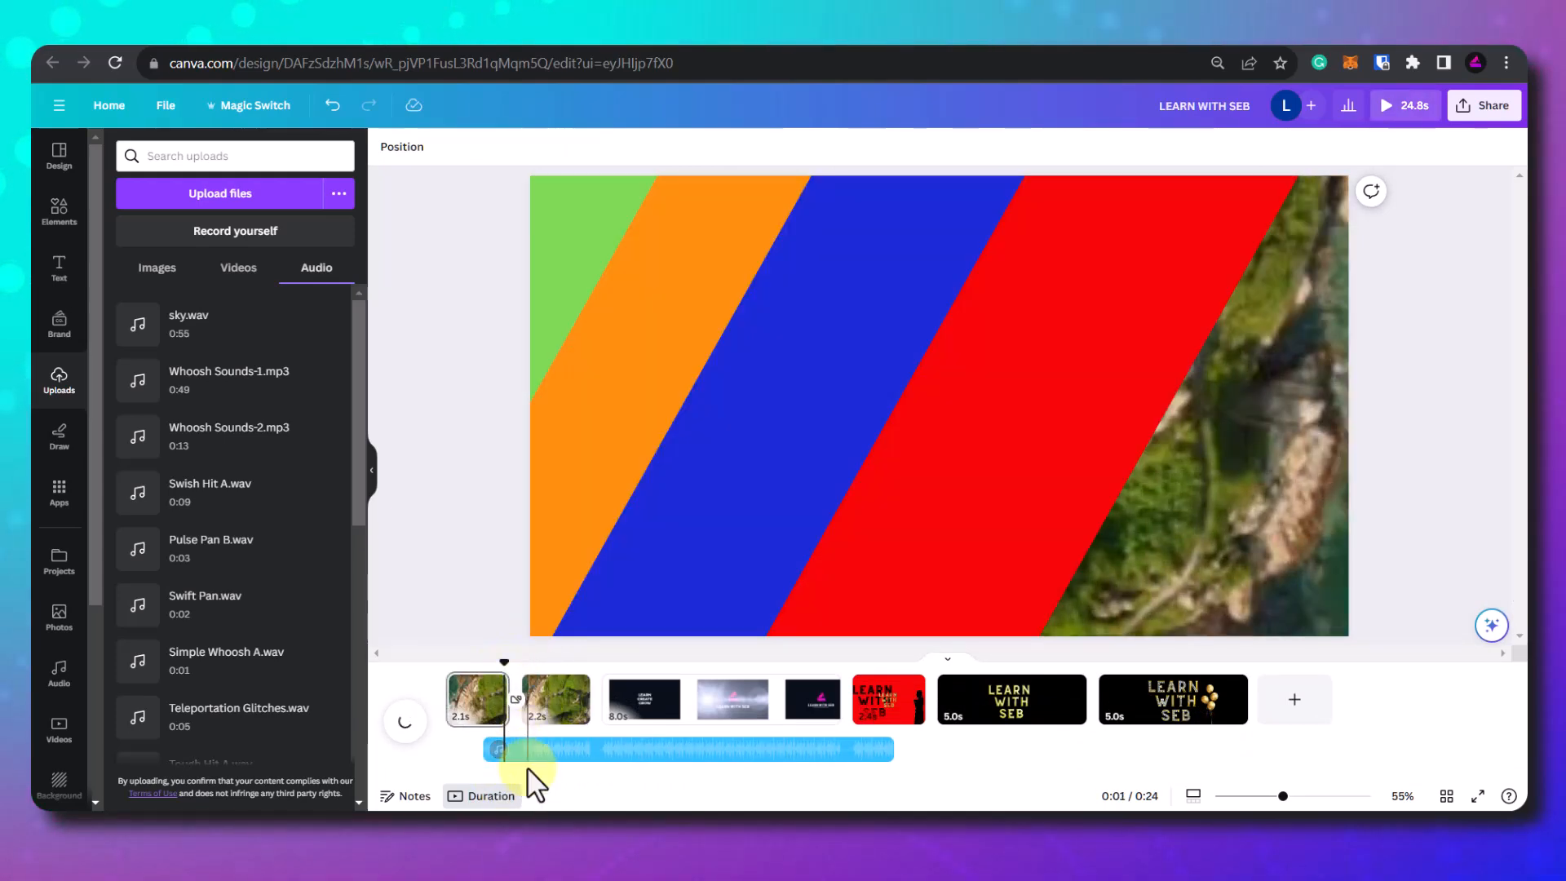
scroll(536, 755, up, 6)
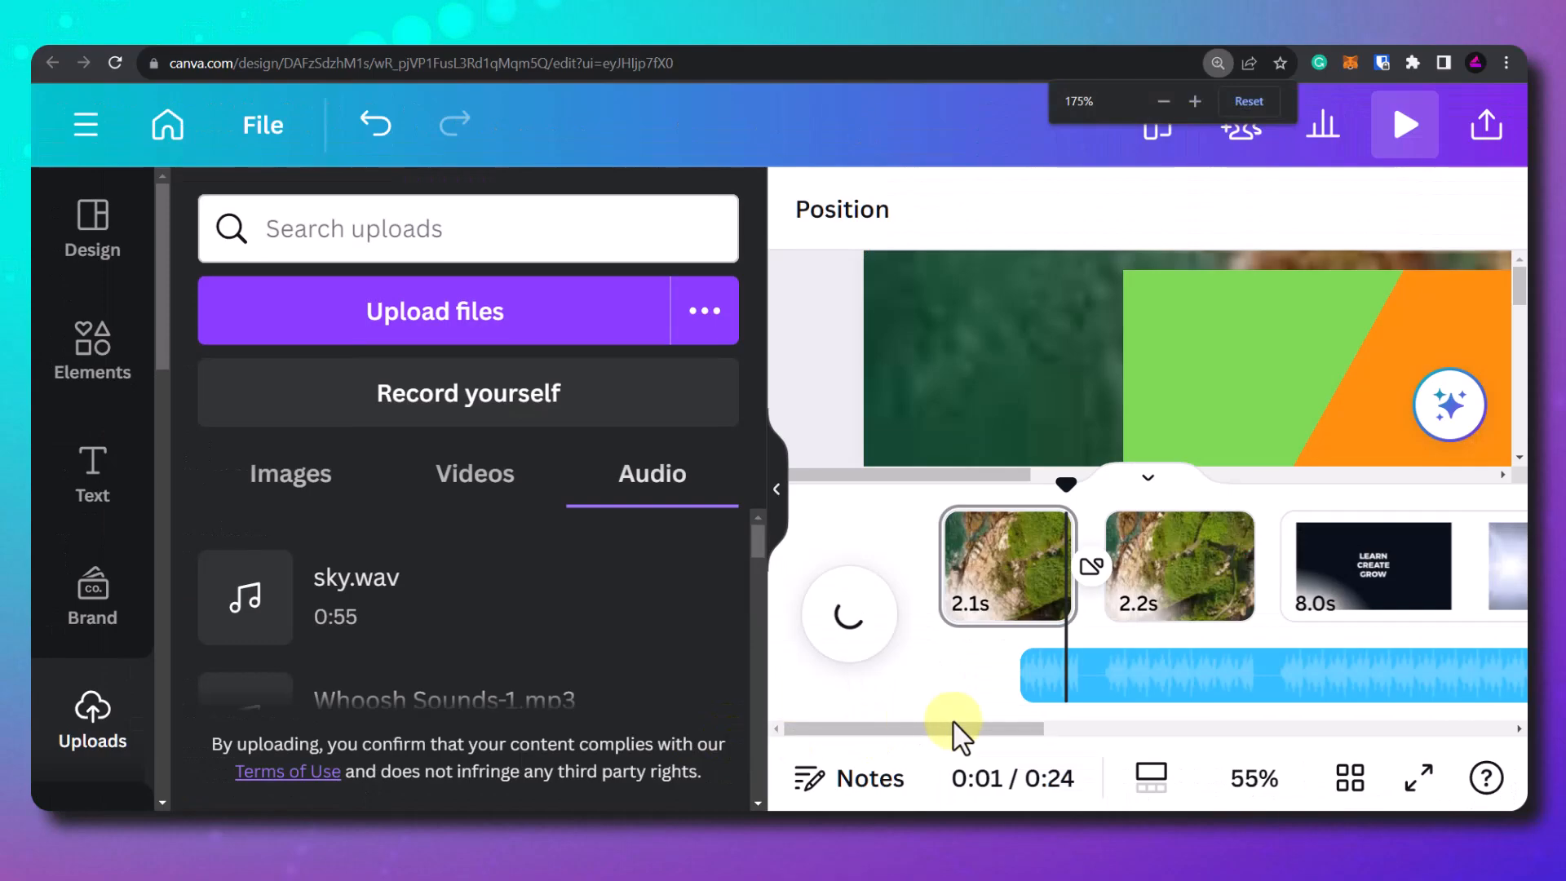
drag(959, 729, 986, 730)
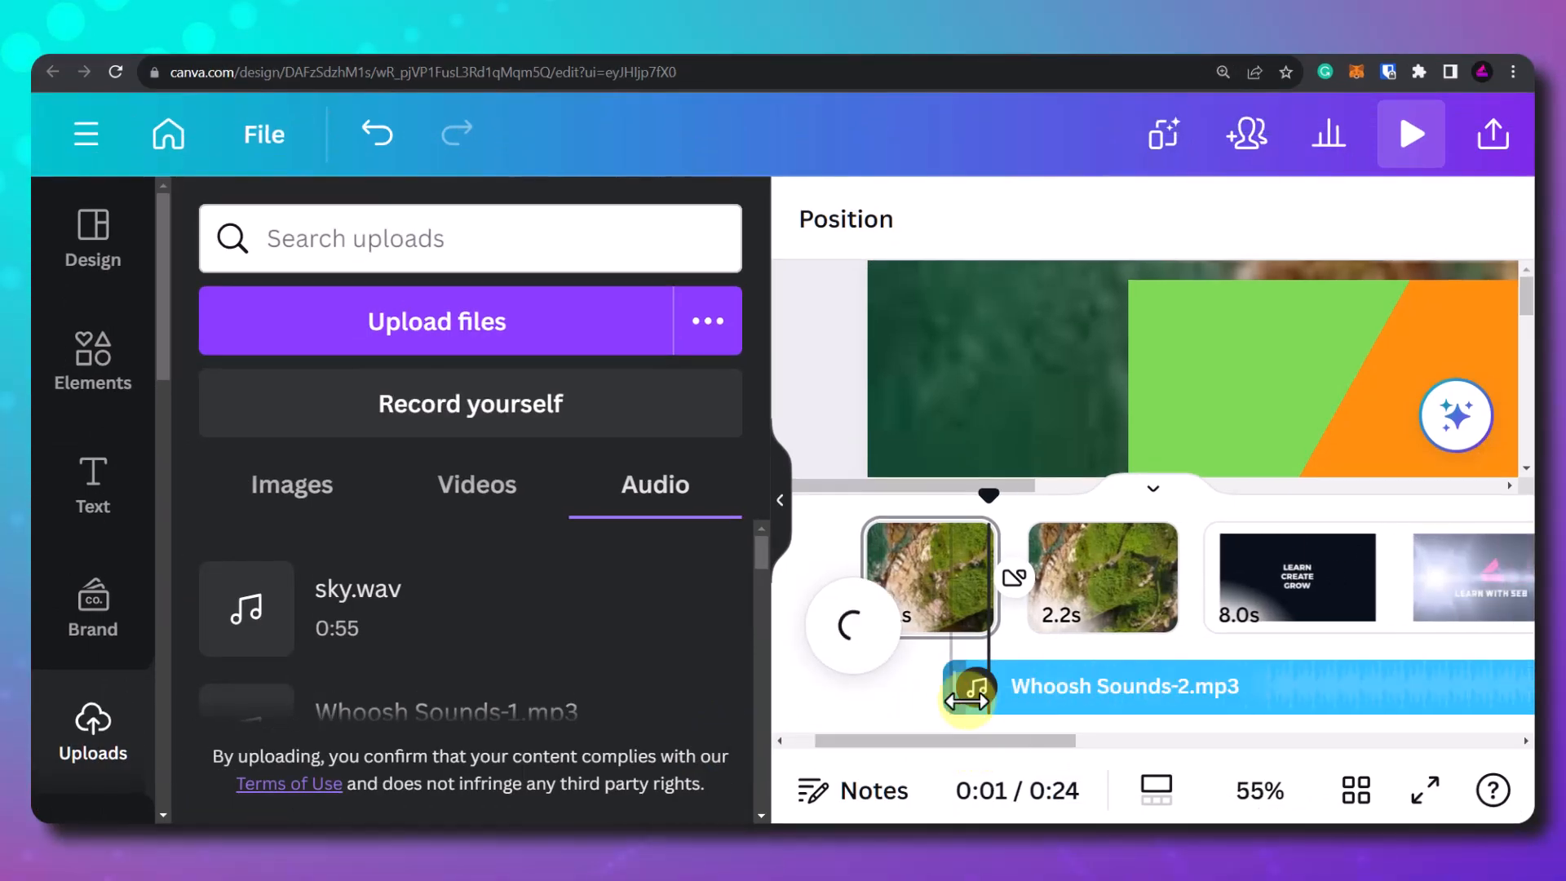
click(1097, 684)
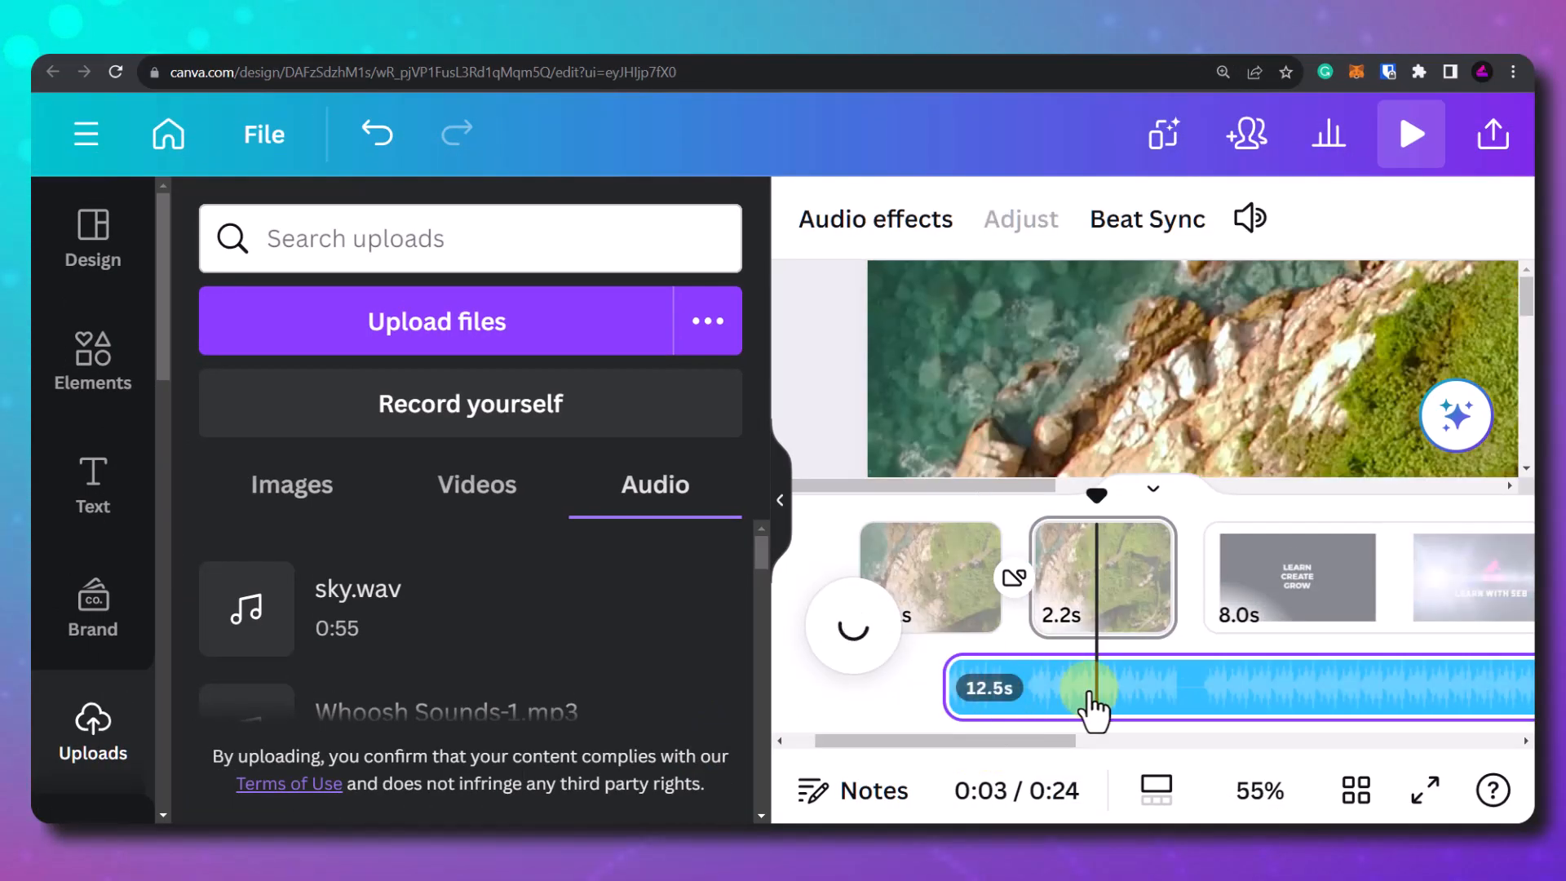
scroll(1101, 654, down, 4)
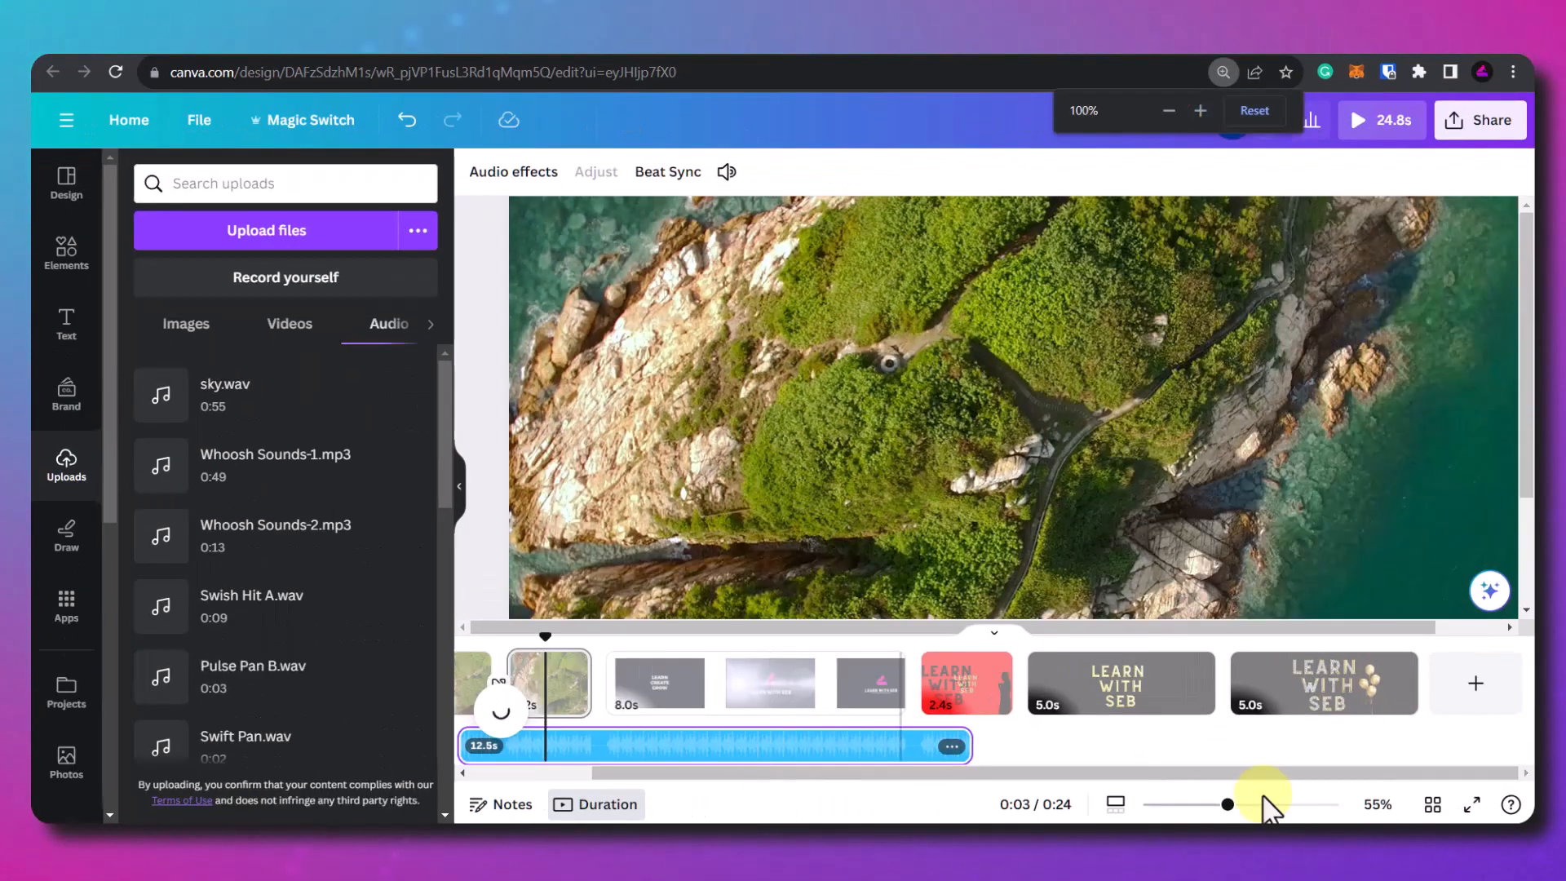
drag(1202, 805, 1177, 813)
drag(968, 744, 638, 762)
drag(1203, 805, 1323, 806)
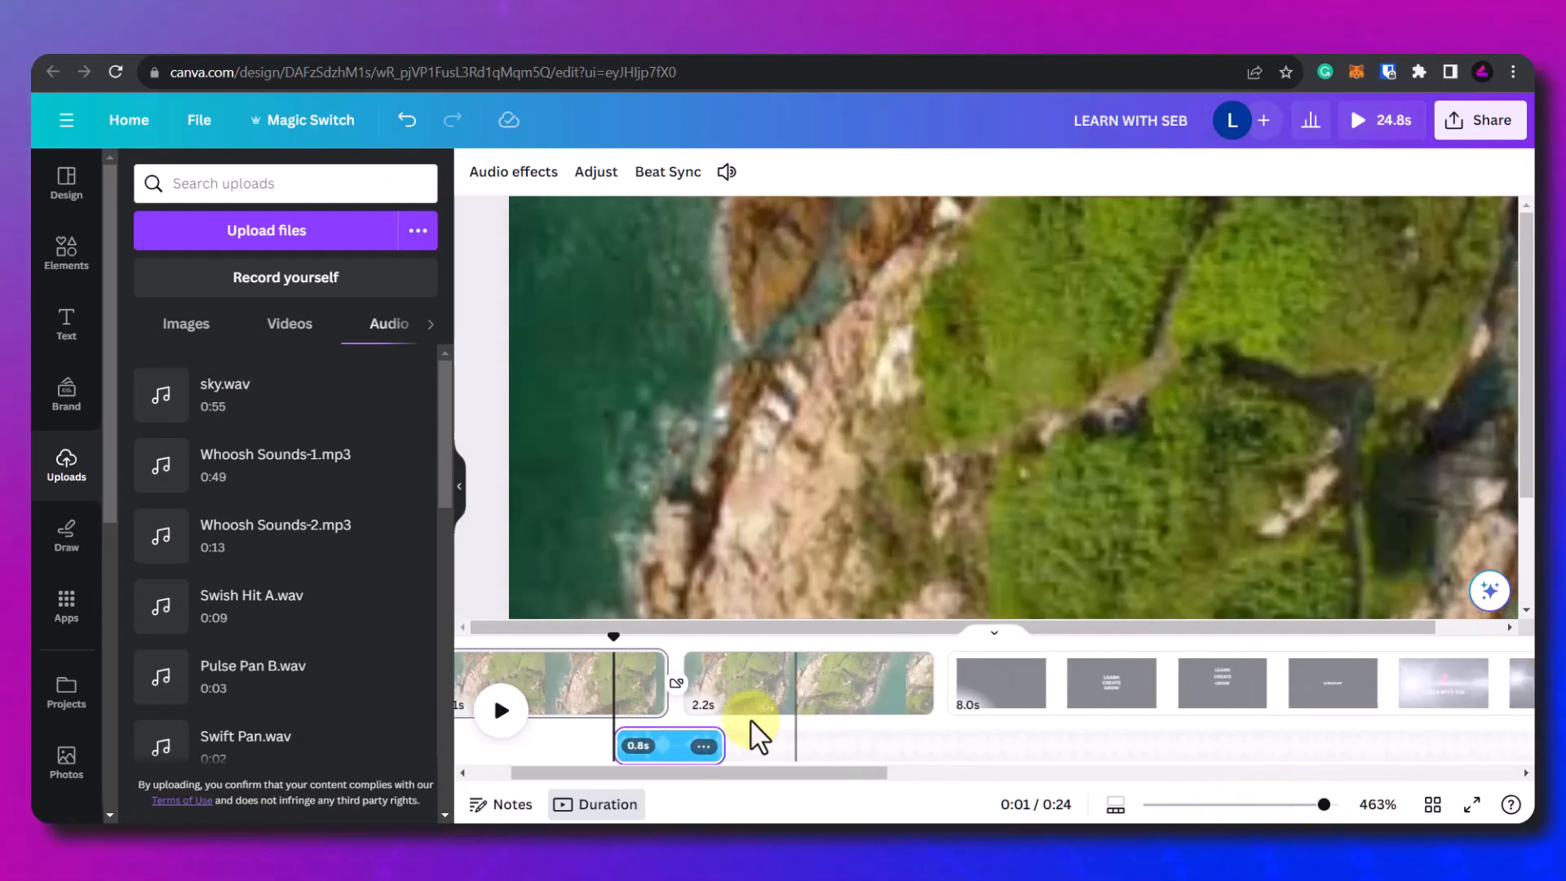
Step: Tighten the Whoosh Sounds-2.mp3 clip to about 0.7 s around the first page transition and play that part back
drag(723, 748, 653, 744)
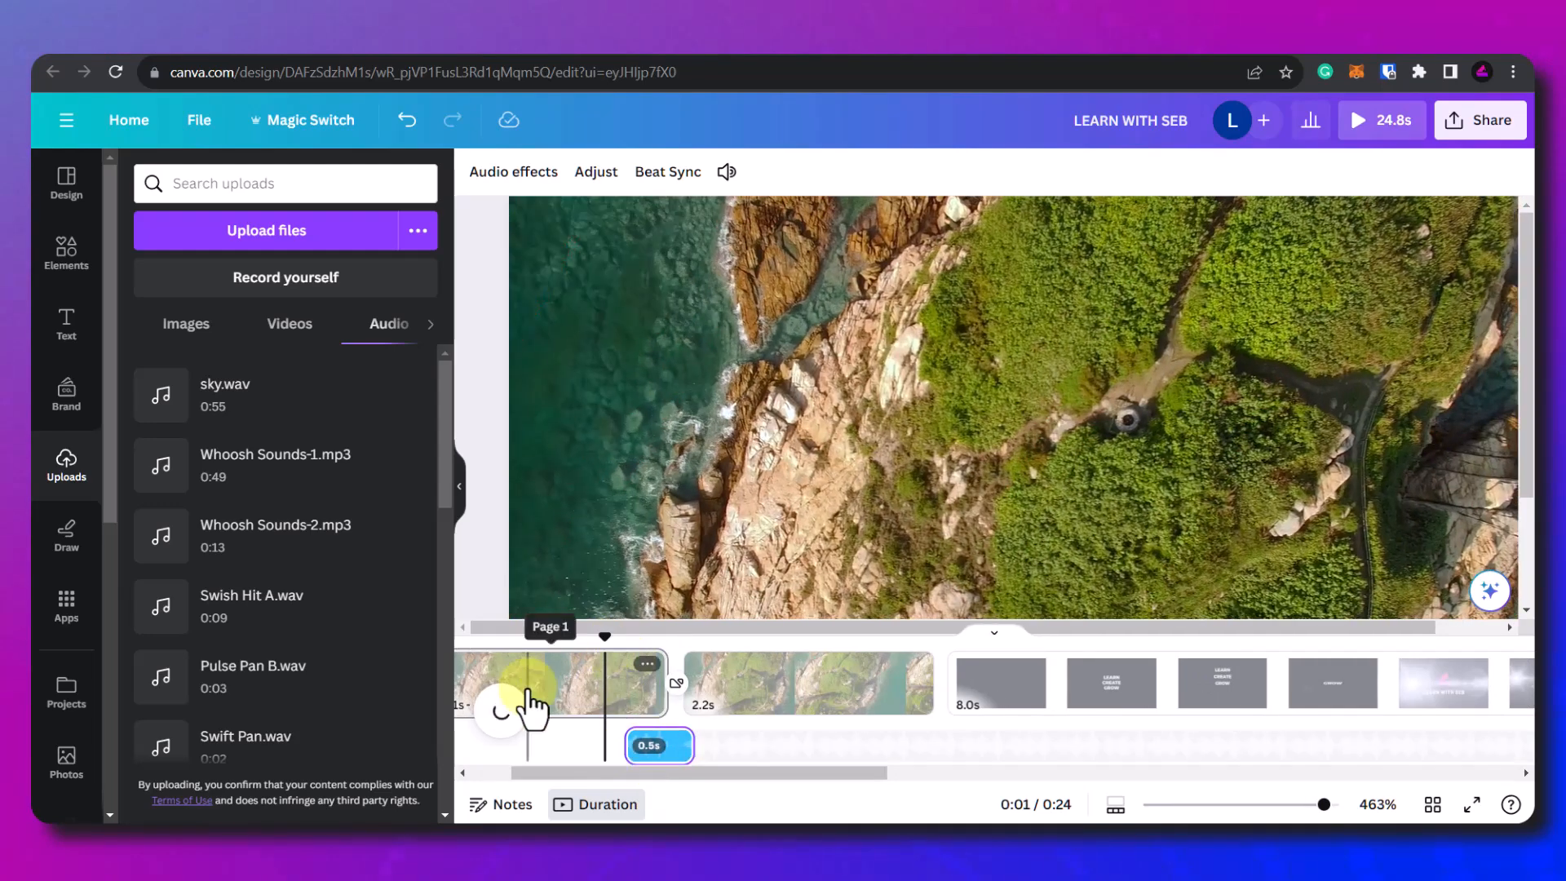
click(1298, 806)
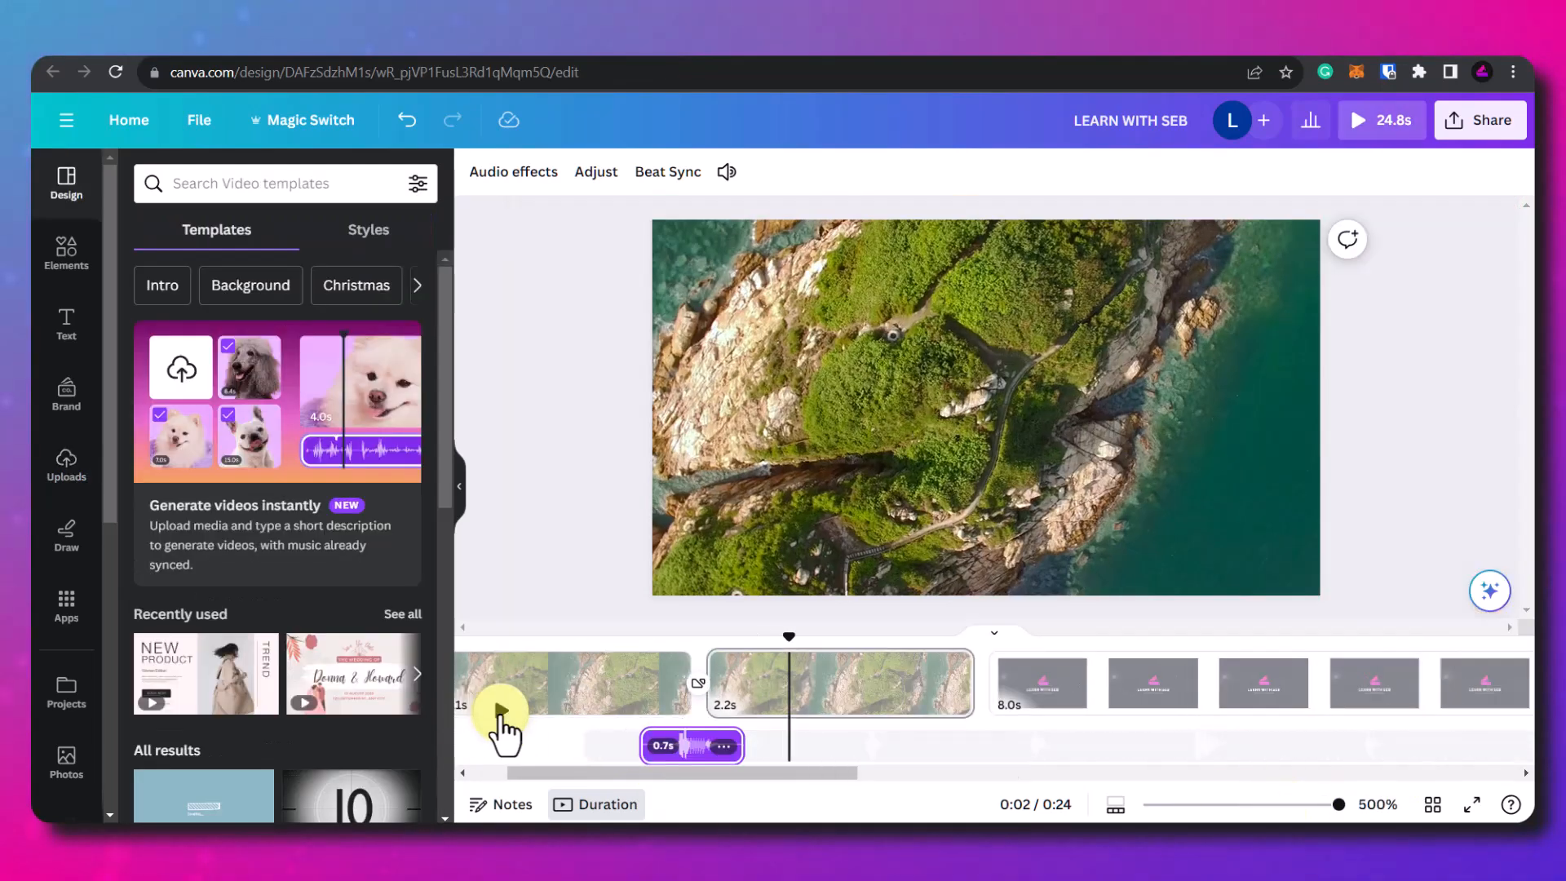
click(605, 641)
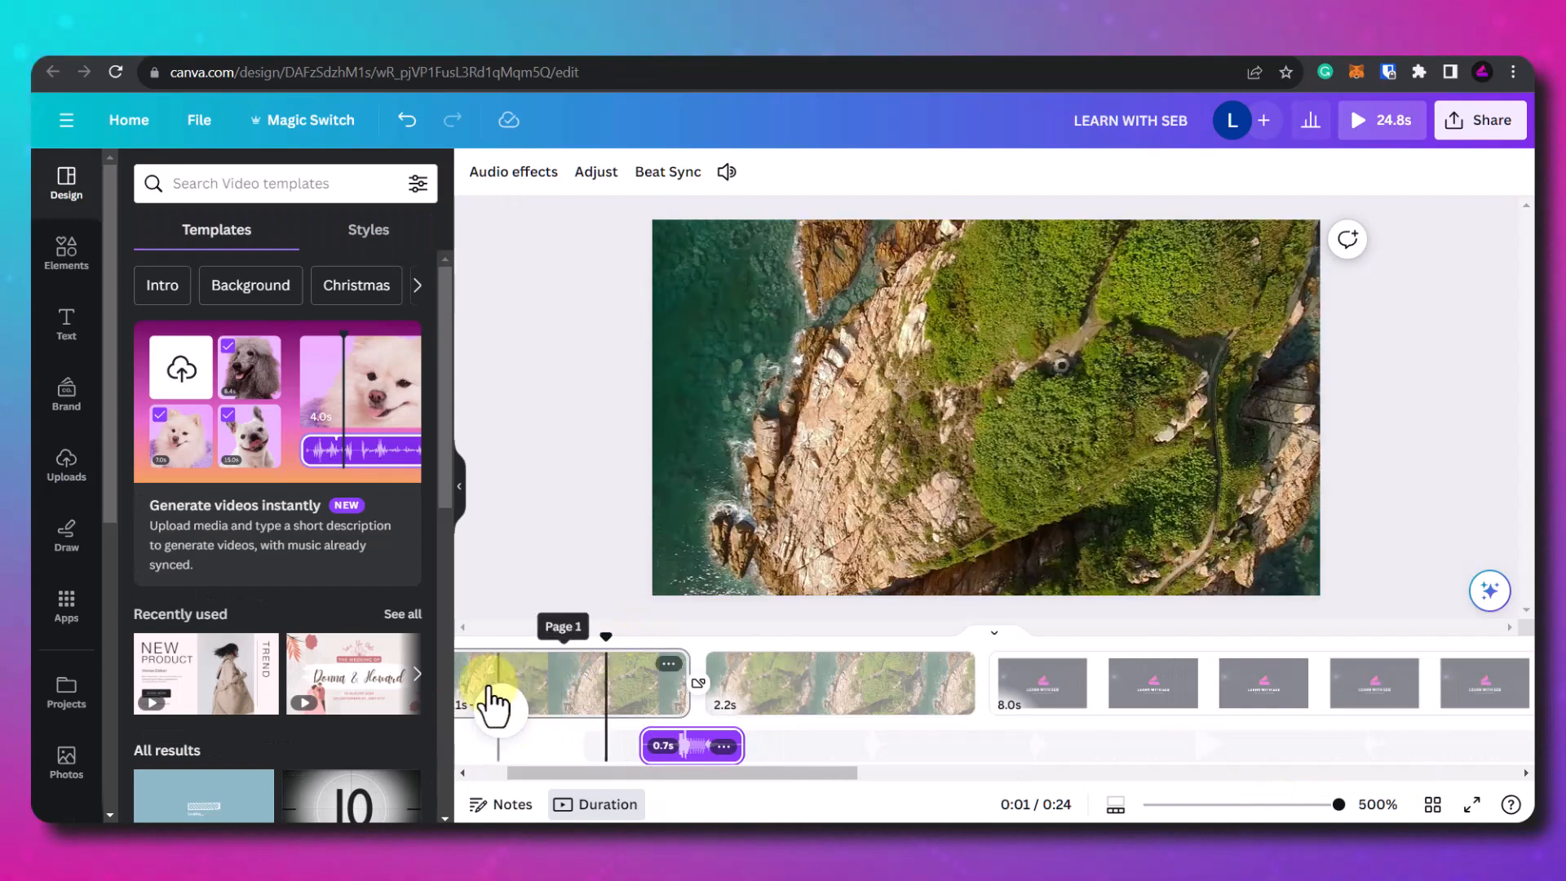
click(501, 709)
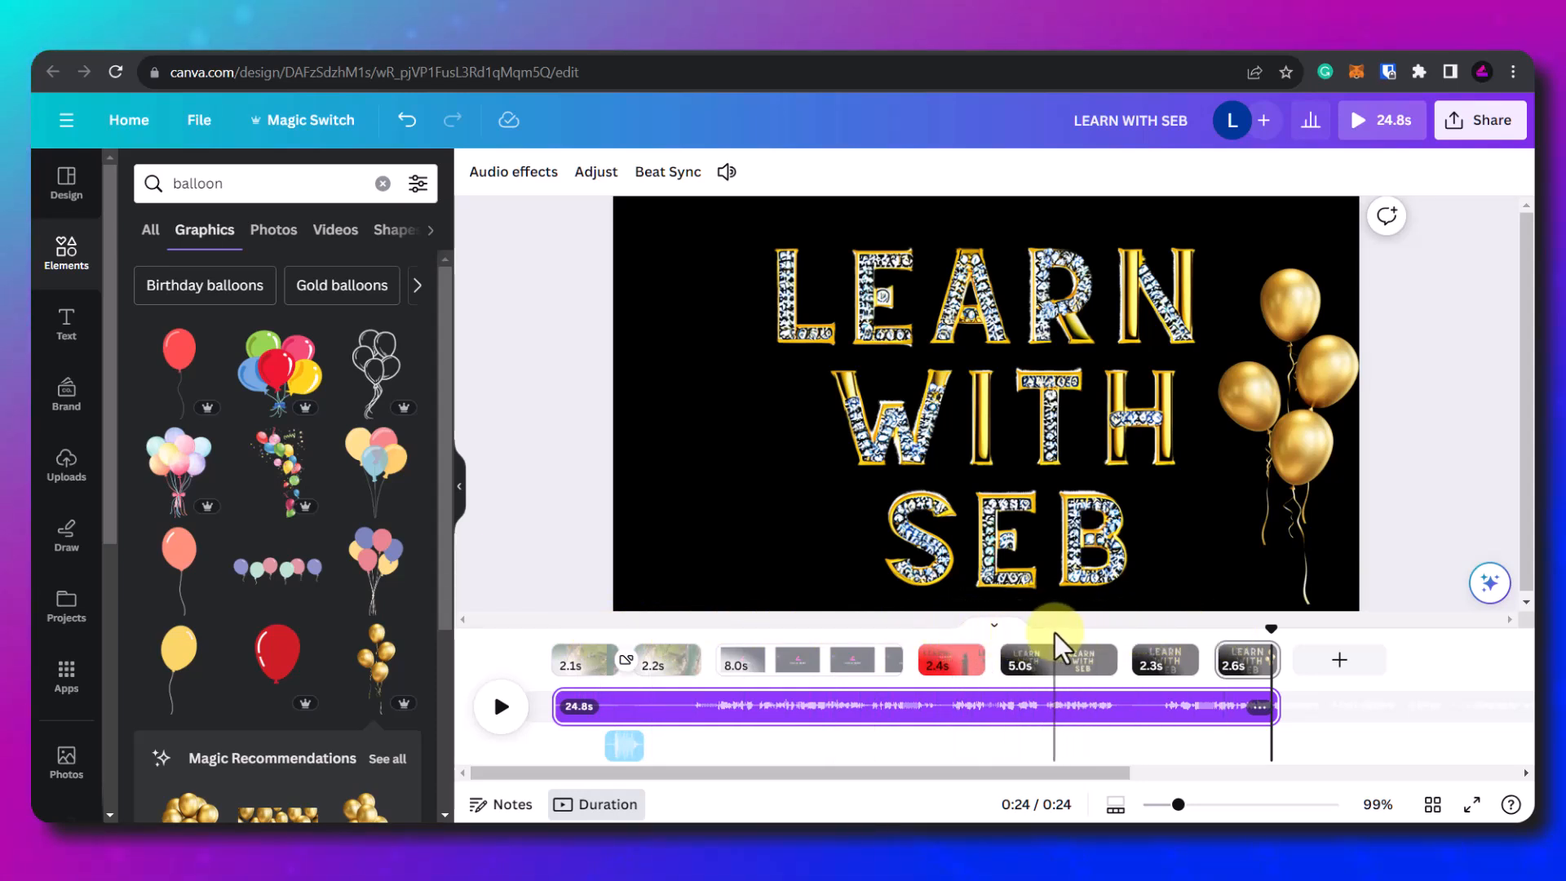
Step: Add a new page after the balloon page and place the text LEARNWITHSEB near its upper edge
click(1334, 662)
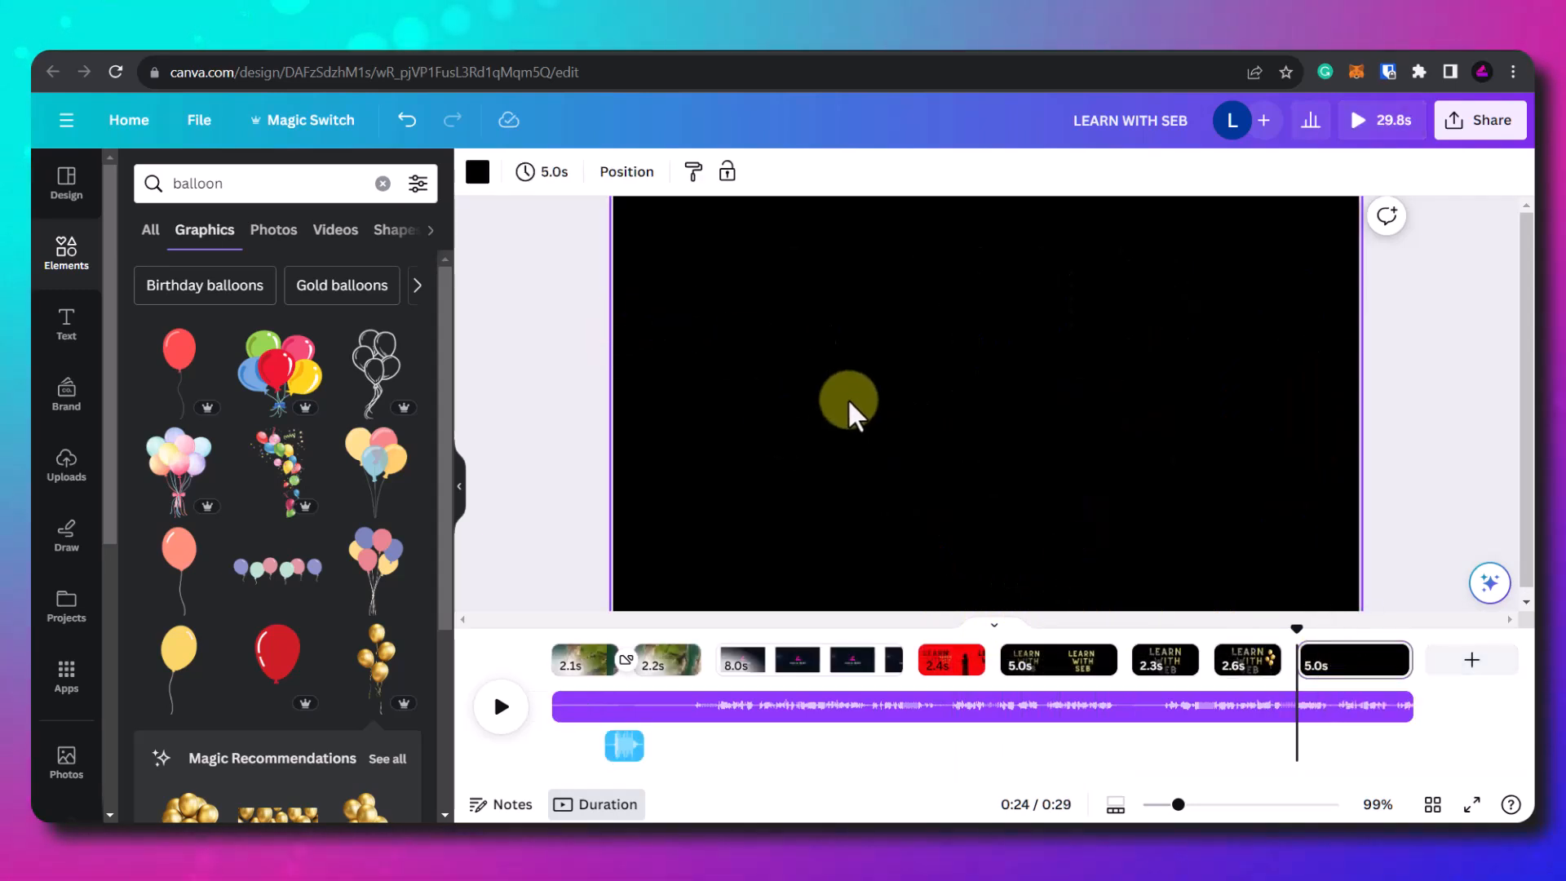
key(t)
text(LEARNWITHSEB)
drag(1358, 448, 1300, 315)
Step: Add the separate texts 1 and 2 and stack them below the LEARNWITHSEB title
text(t1)
click(1000, 481)
text(t2)
drag(1010, 352, 1001, 542)
drag(977, 400, 977, 383)
drag(982, 506, 983, 473)
Step: Add a third separate text reading 3 and move it down below the 2
text(ty4)
key(BackSpace)
key(BackSpace)
text(3)
drag(1010, 326, 1010, 582)
Step: Adjust the positions of the numbers so 1, 2 and 3 form an evenly spaced column under the title
drag(768, 217, 1045, 617)
drag(986, 477, 993, 443)
click(1142, 456)
drag(1005, 548, 989, 544)
click(1172, 451)
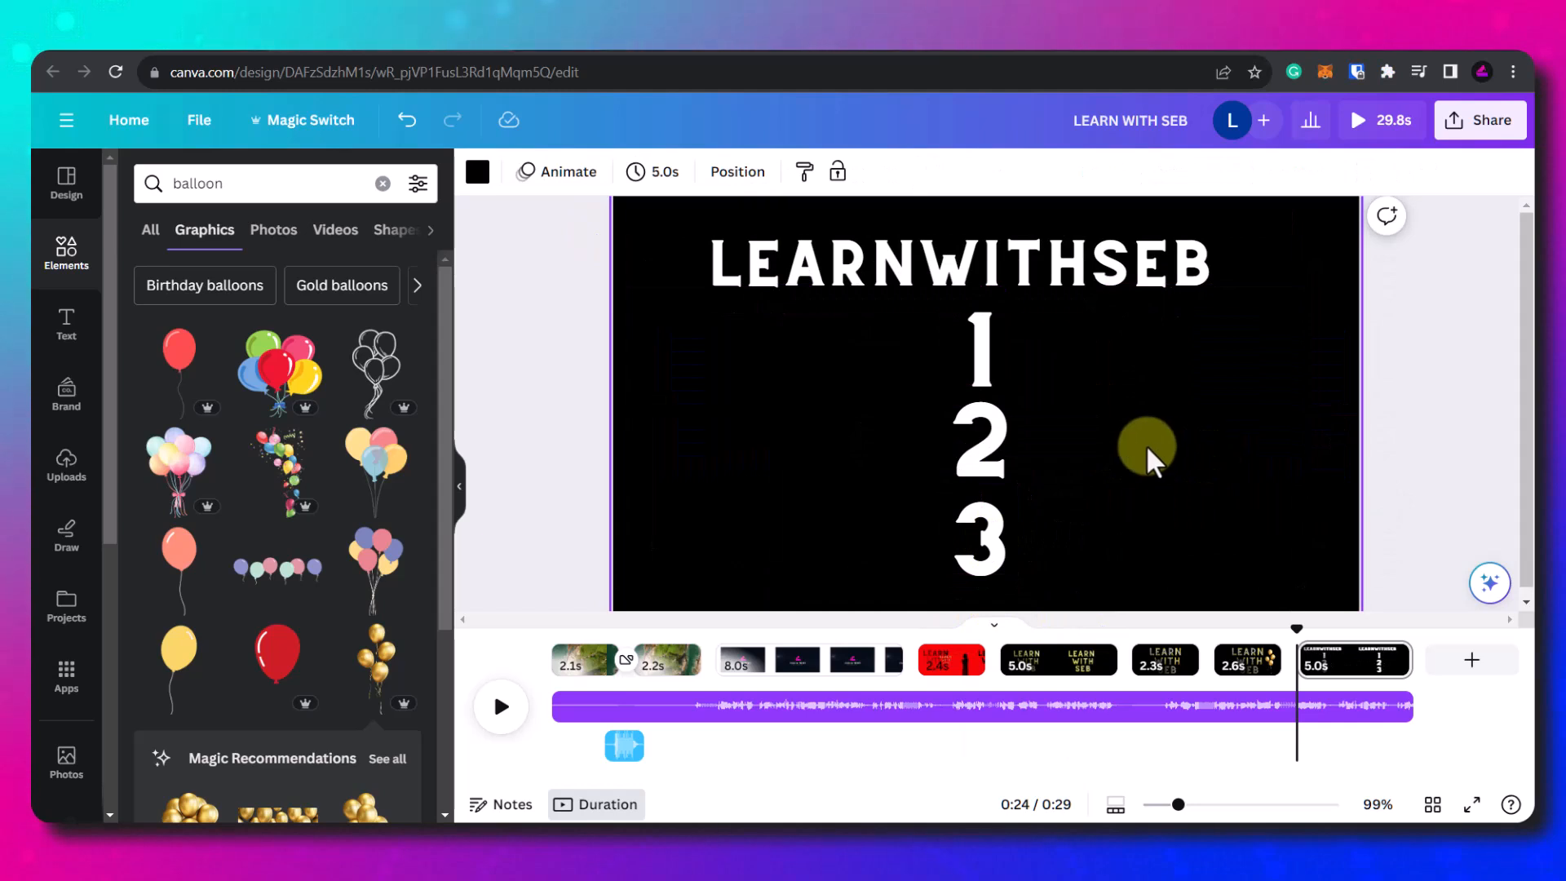
Step: Add a purple rectangle behind the numbers and stretch it to about 765 high, slightly wider than the number column
key(r)
drag(936, 393, 873, 349)
drag(988, 359, 1101, 361)
drag(978, 423, 990, 591)
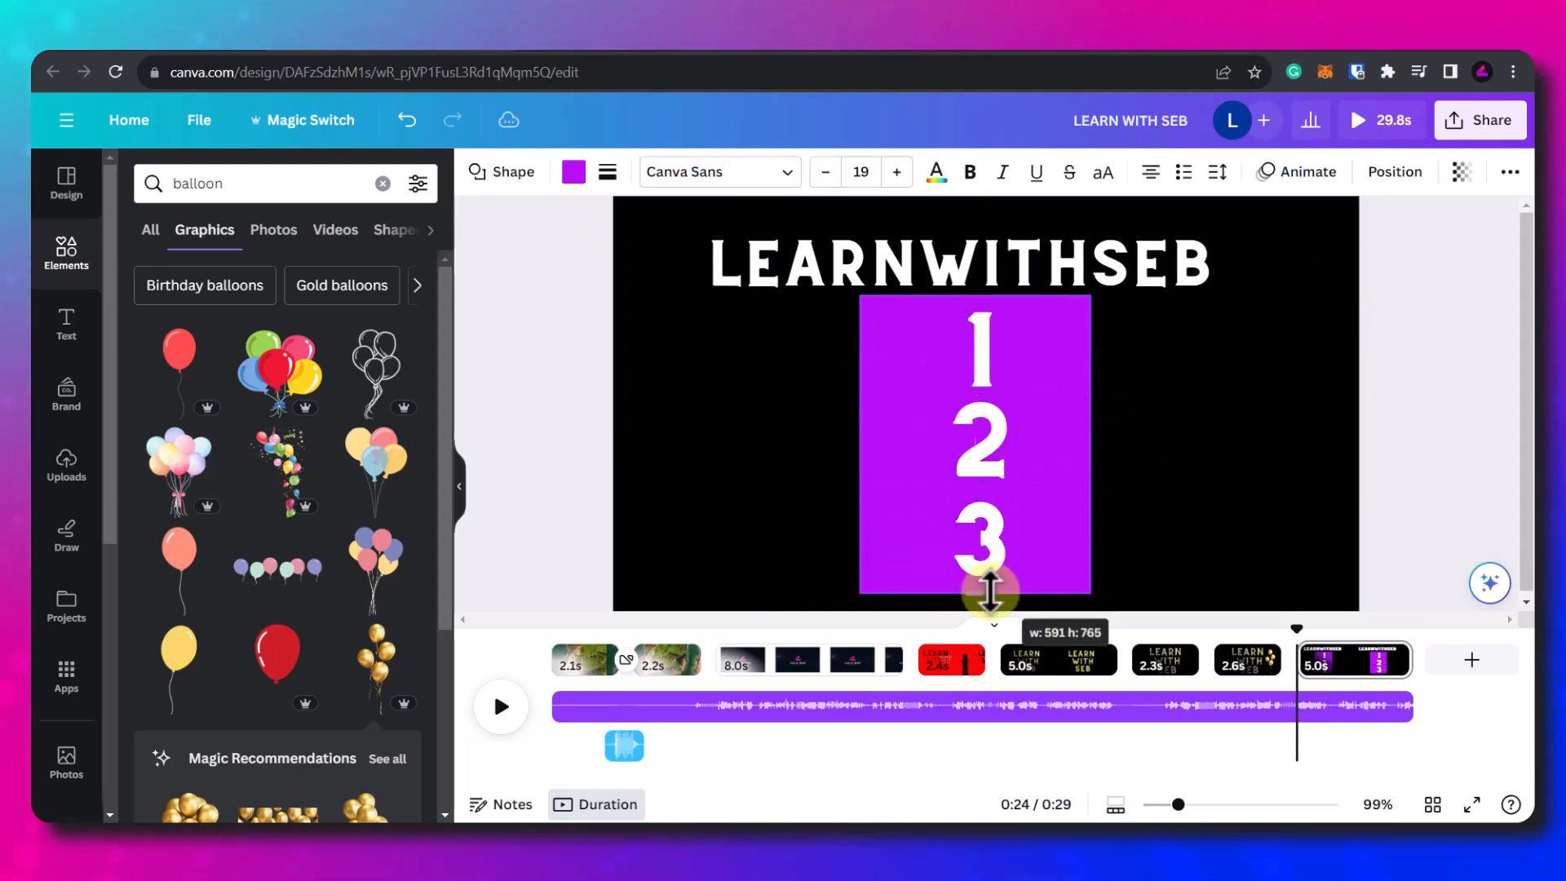
drag(1095, 443, 1113, 444)
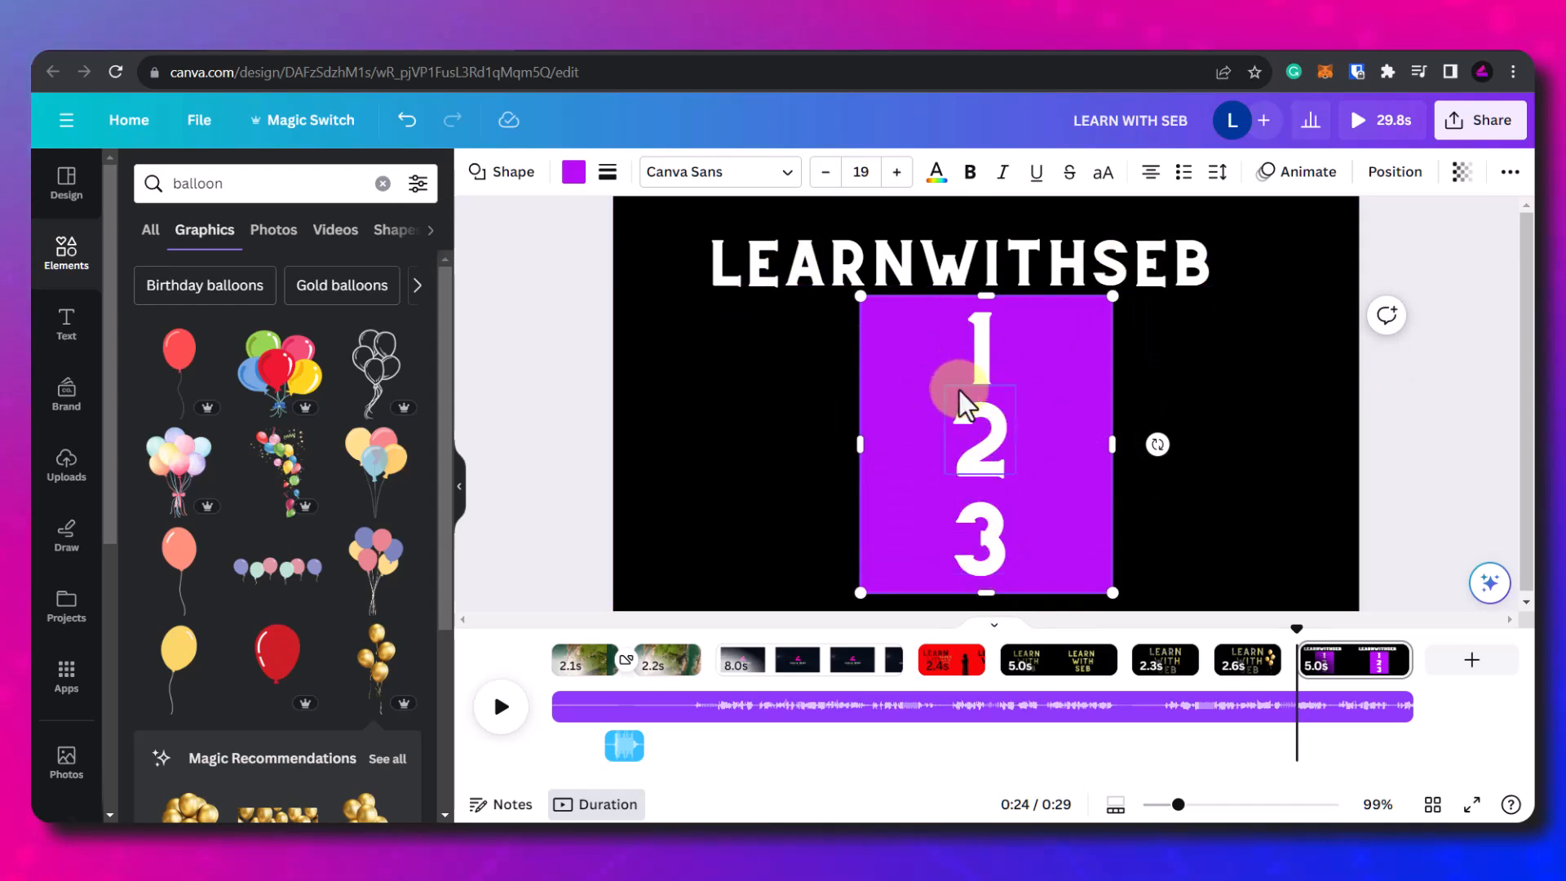
click(1143, 383)
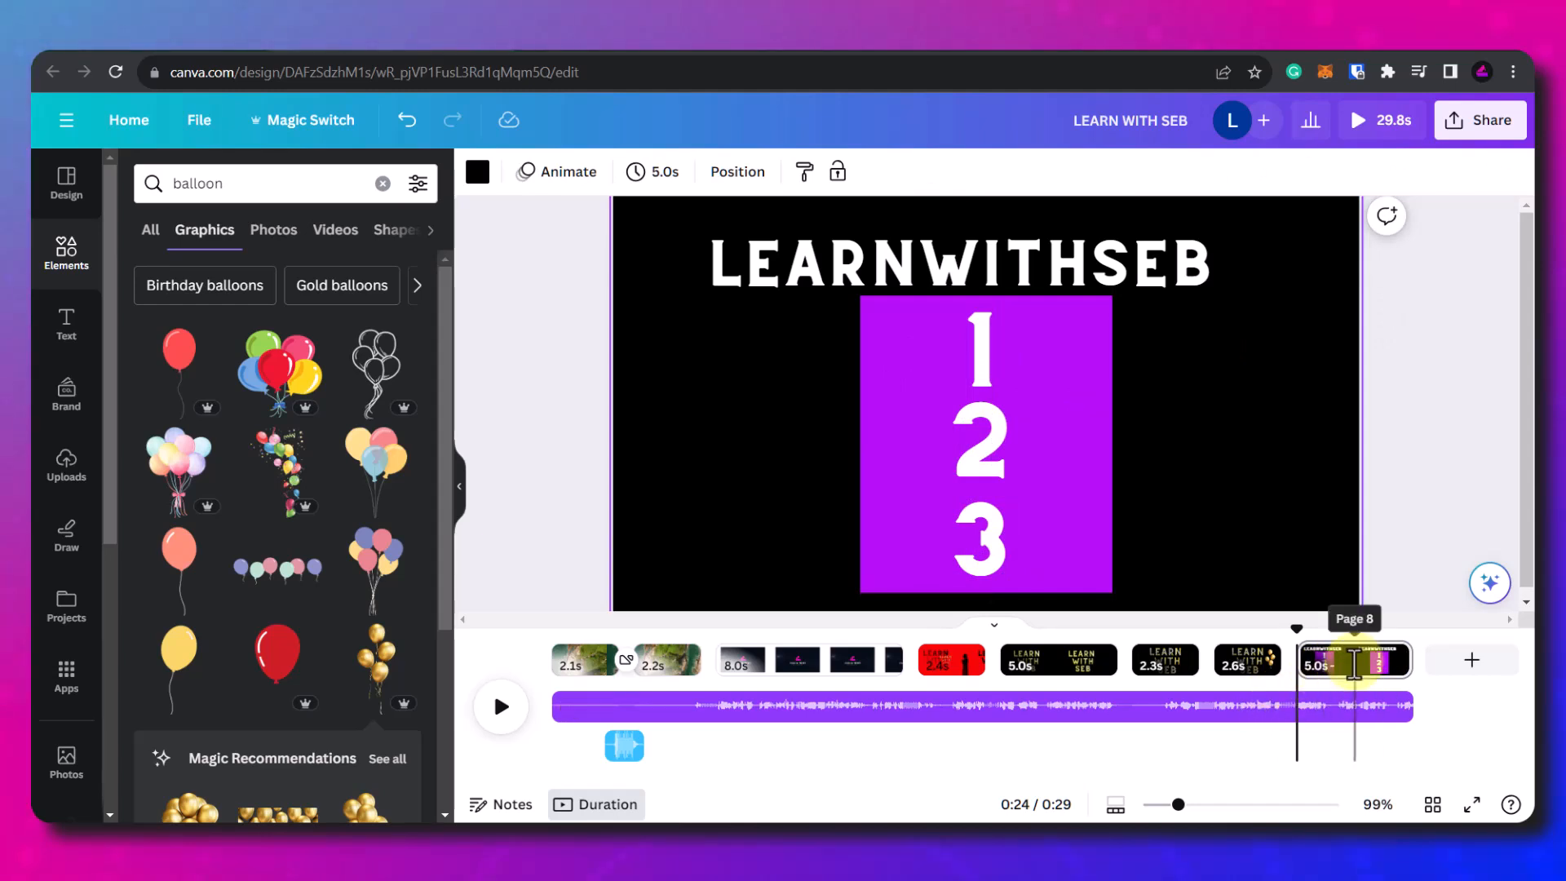
Step: Show the layer list of the new page and bring the purple rectangle in front of all the texts
click(1388, 354)
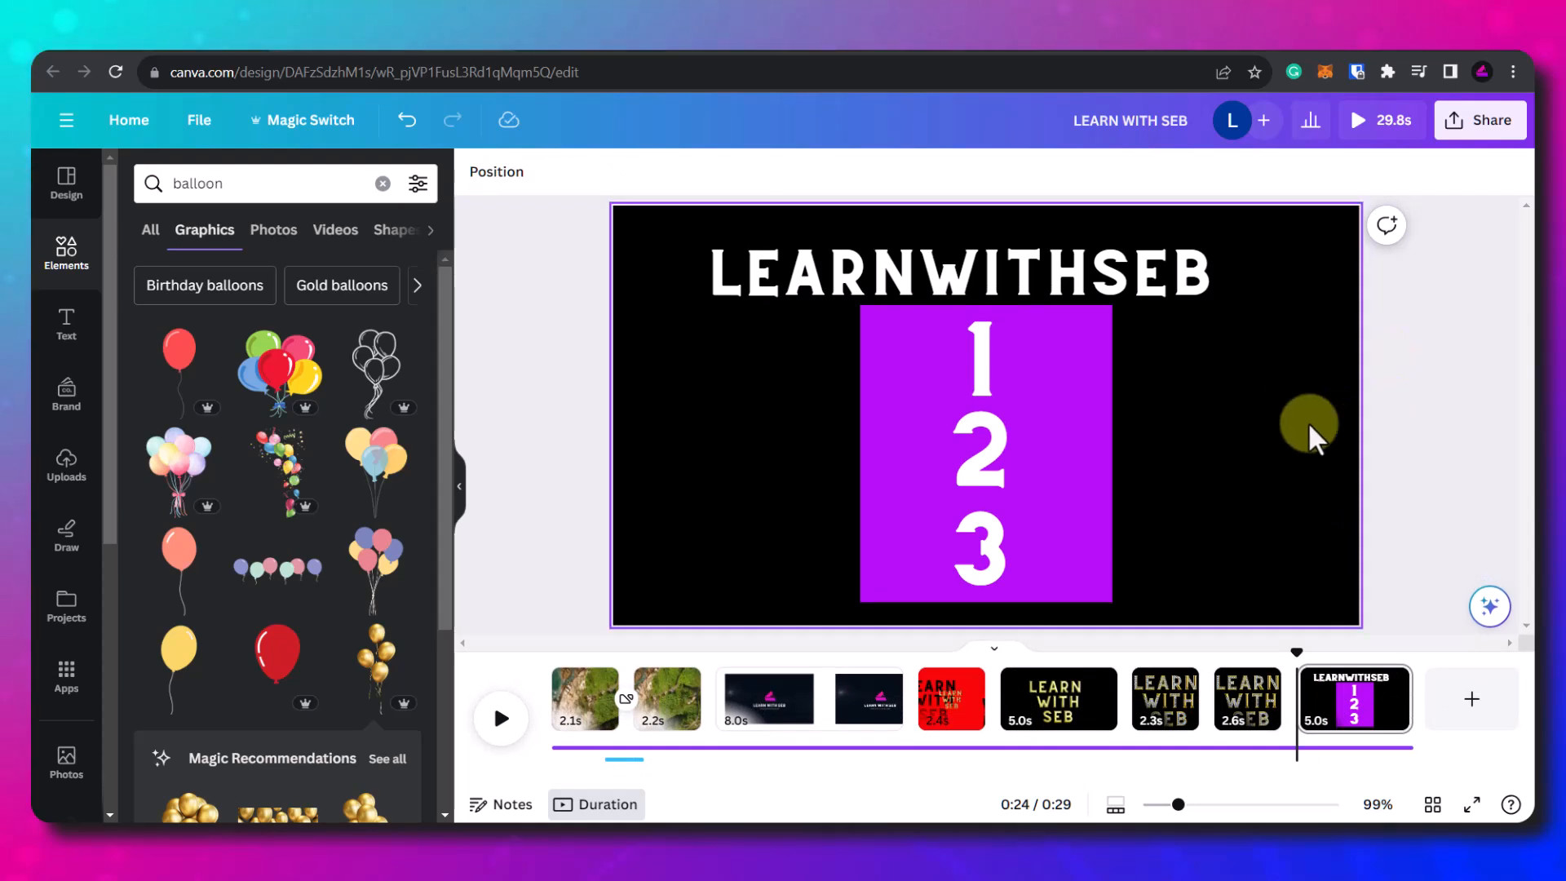
click(654, 225)
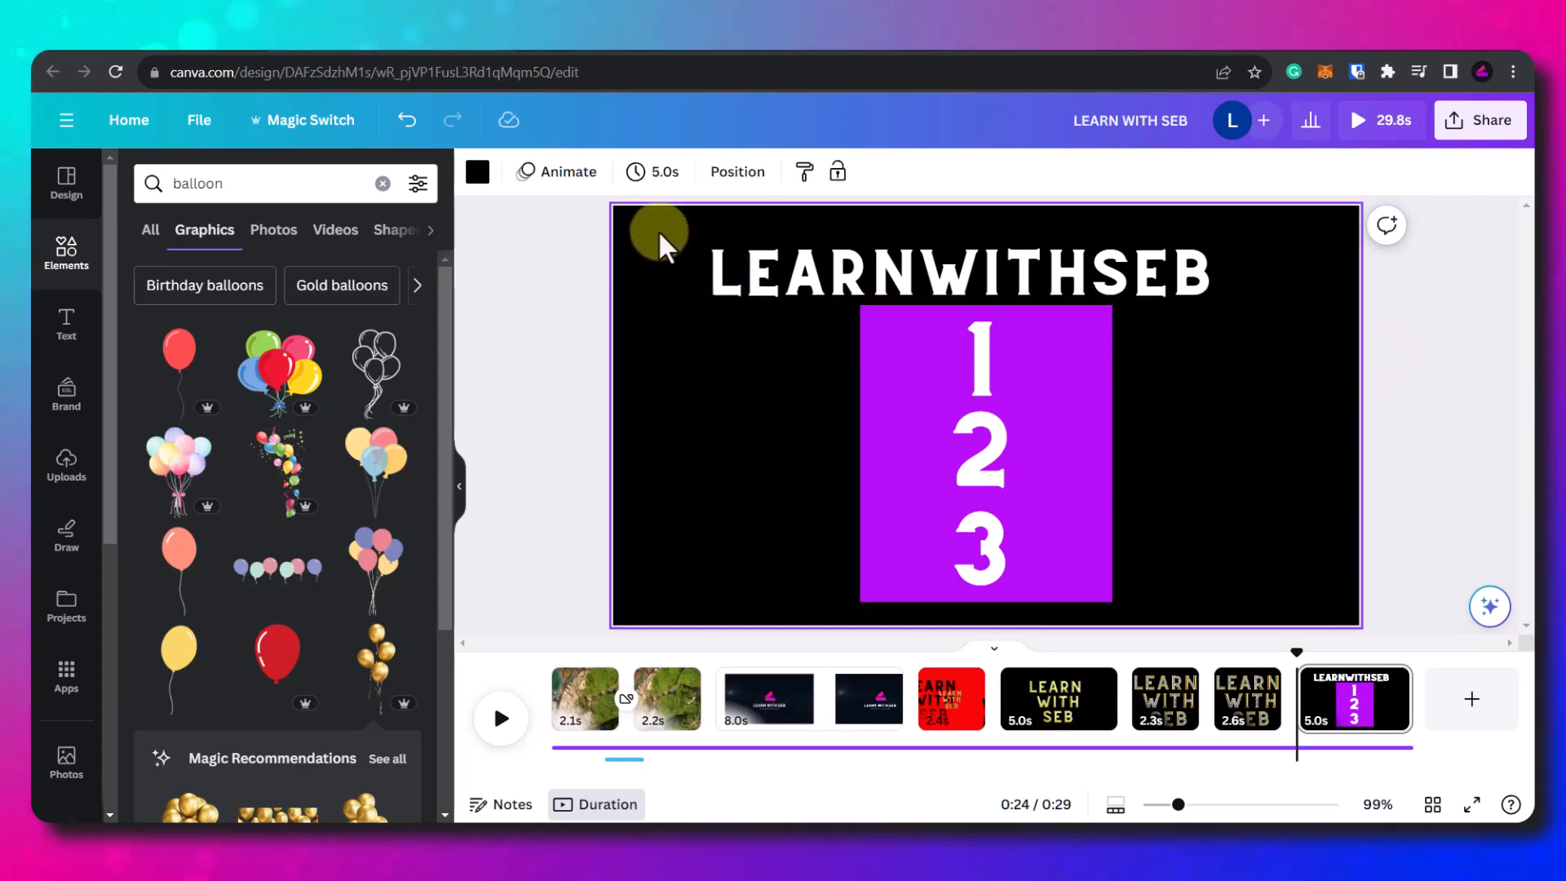
click(730, 186)
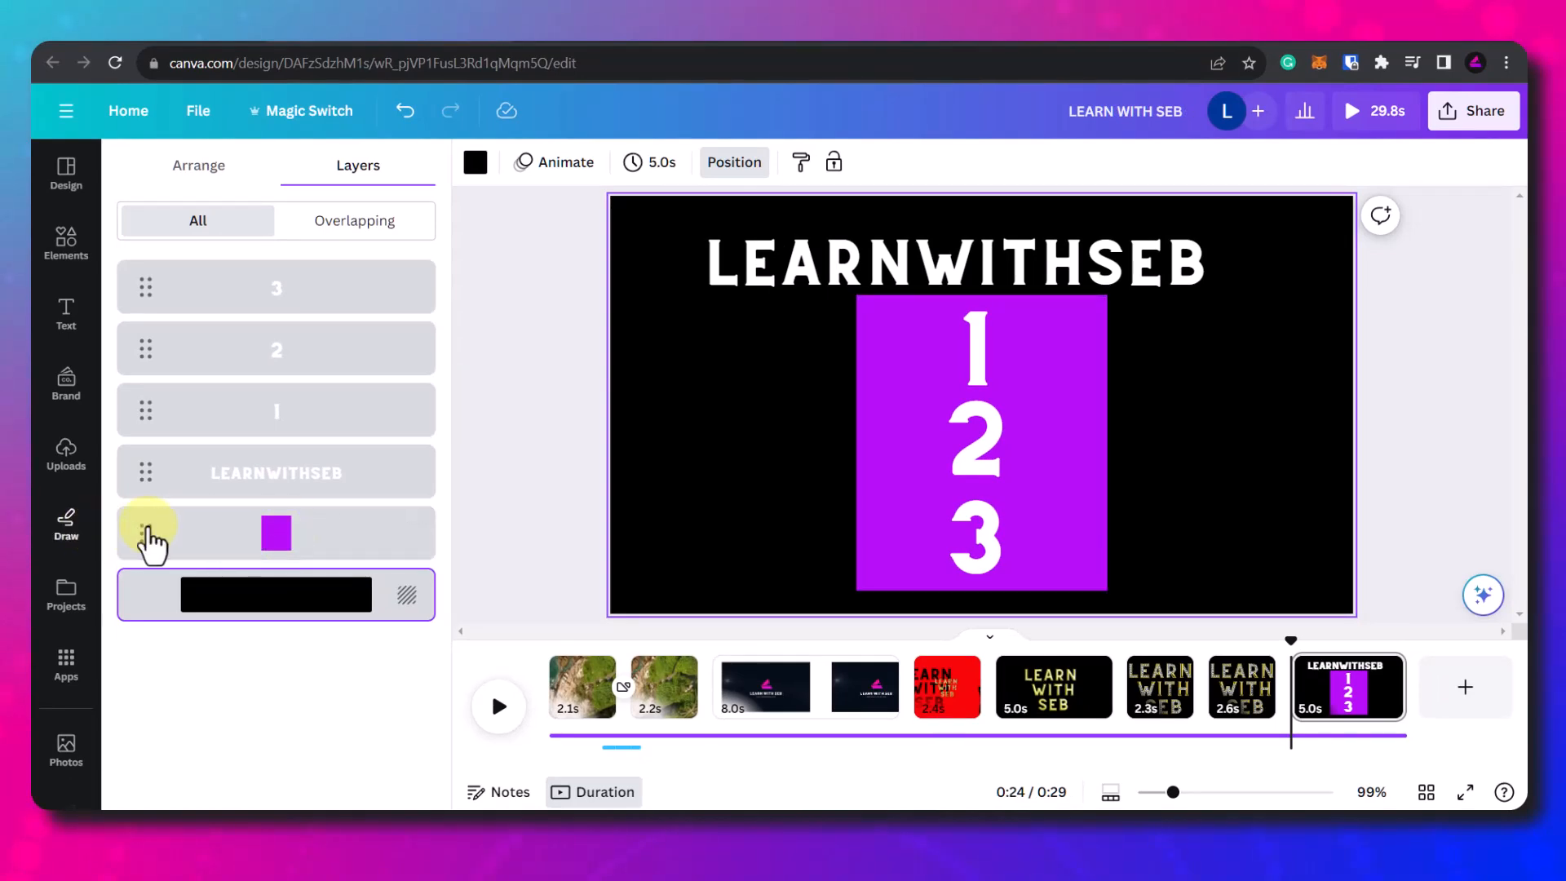
drag(137, 539, 132, 271)
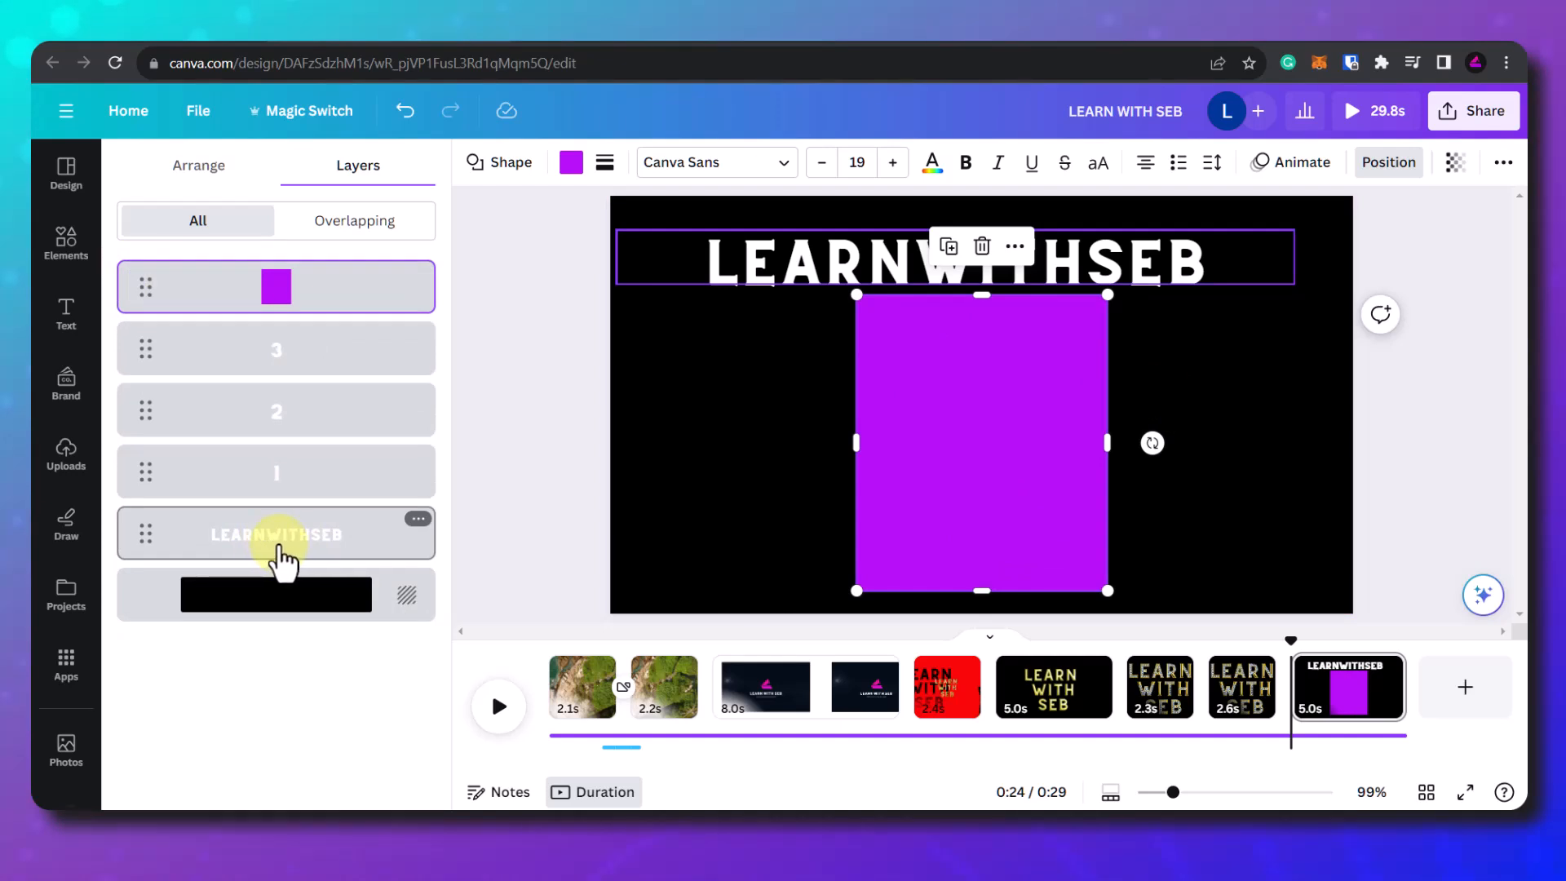
Step: Extend the purple rectangle upward over the title and move its layer behind all texts, just above the black background
drag(982, 294, 976, 217)
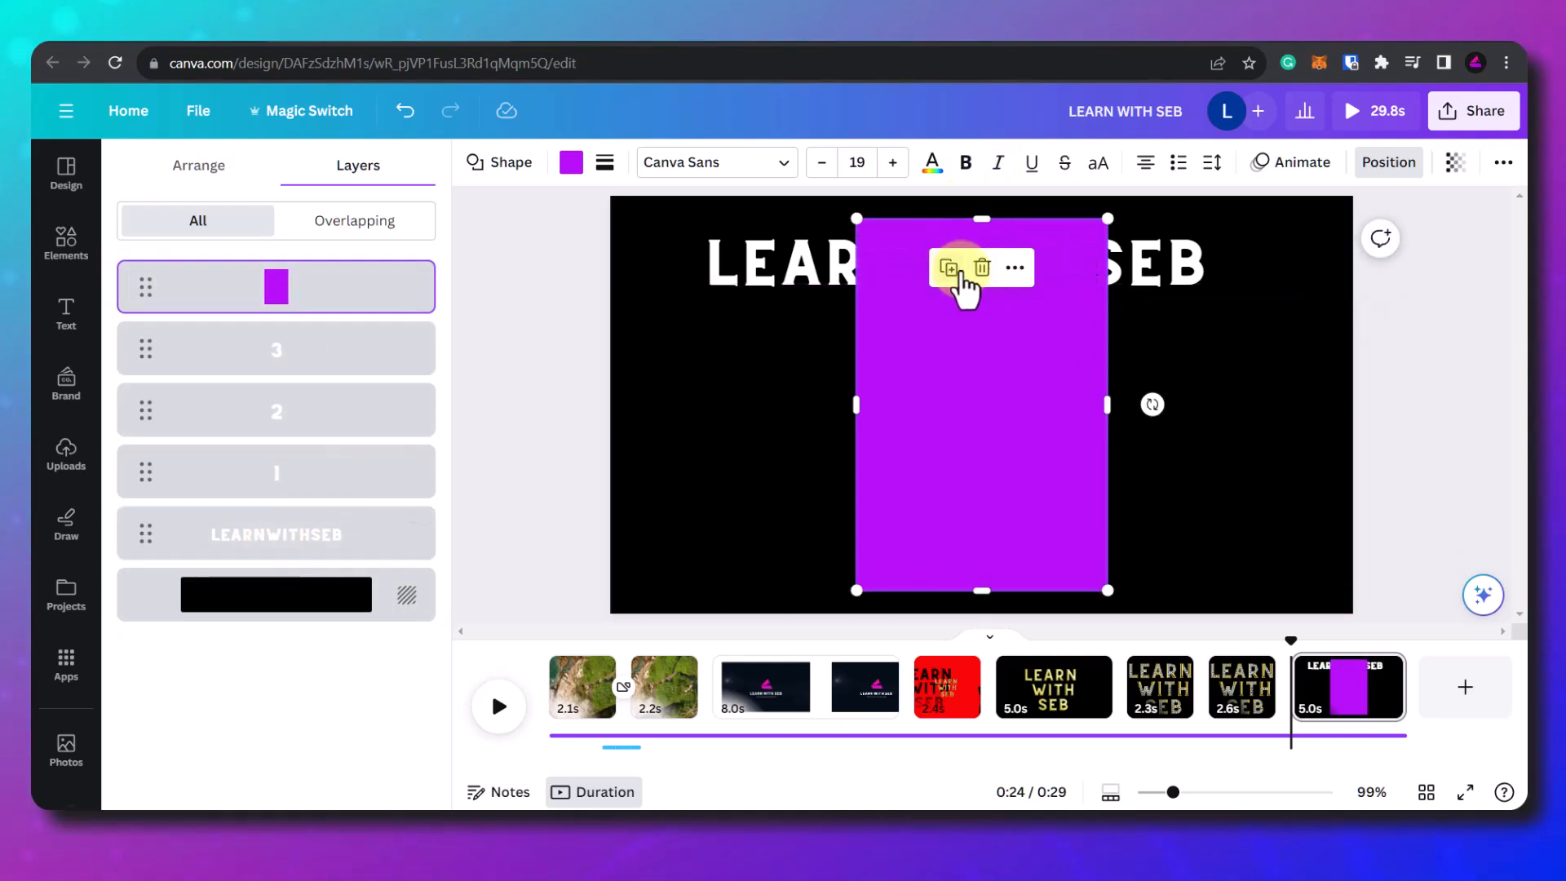
drag(146, 316, 275, 318)
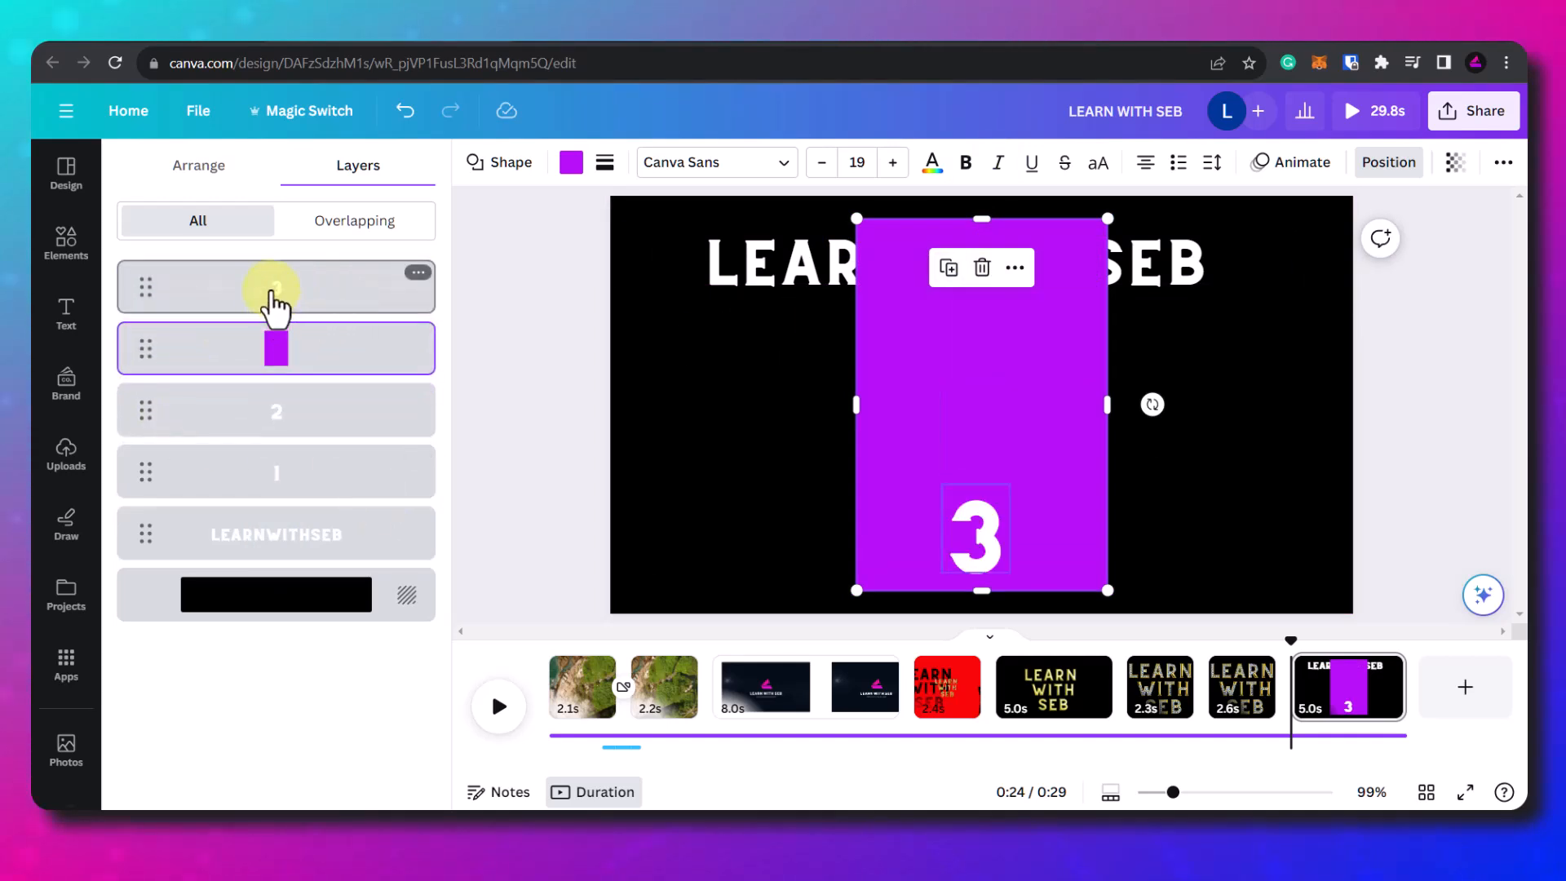
drag(139, 353, 140, 539)
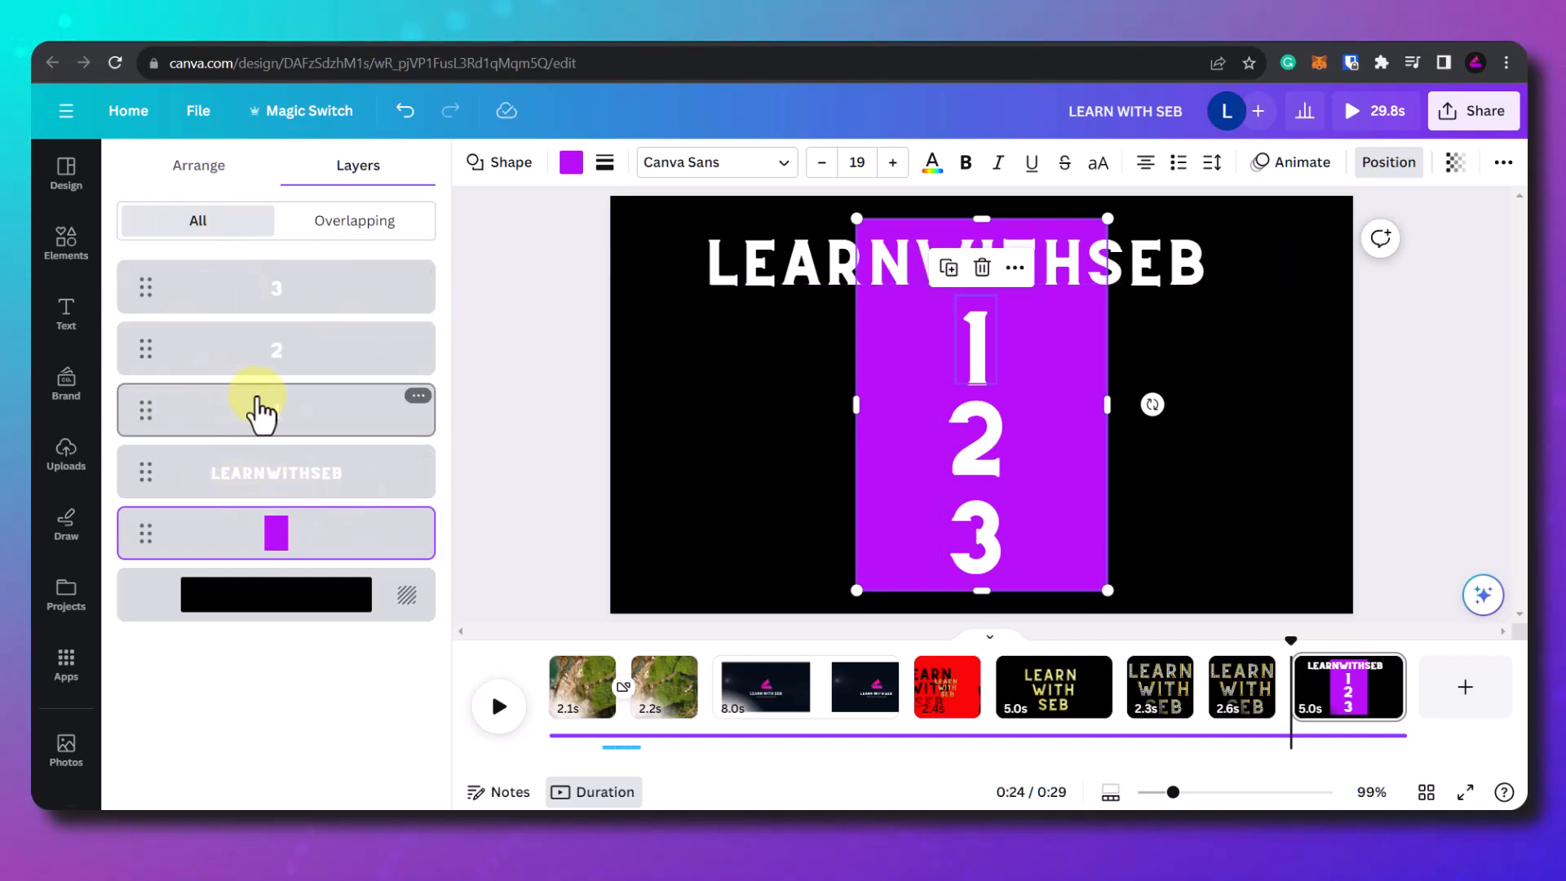
click(1380, 688)
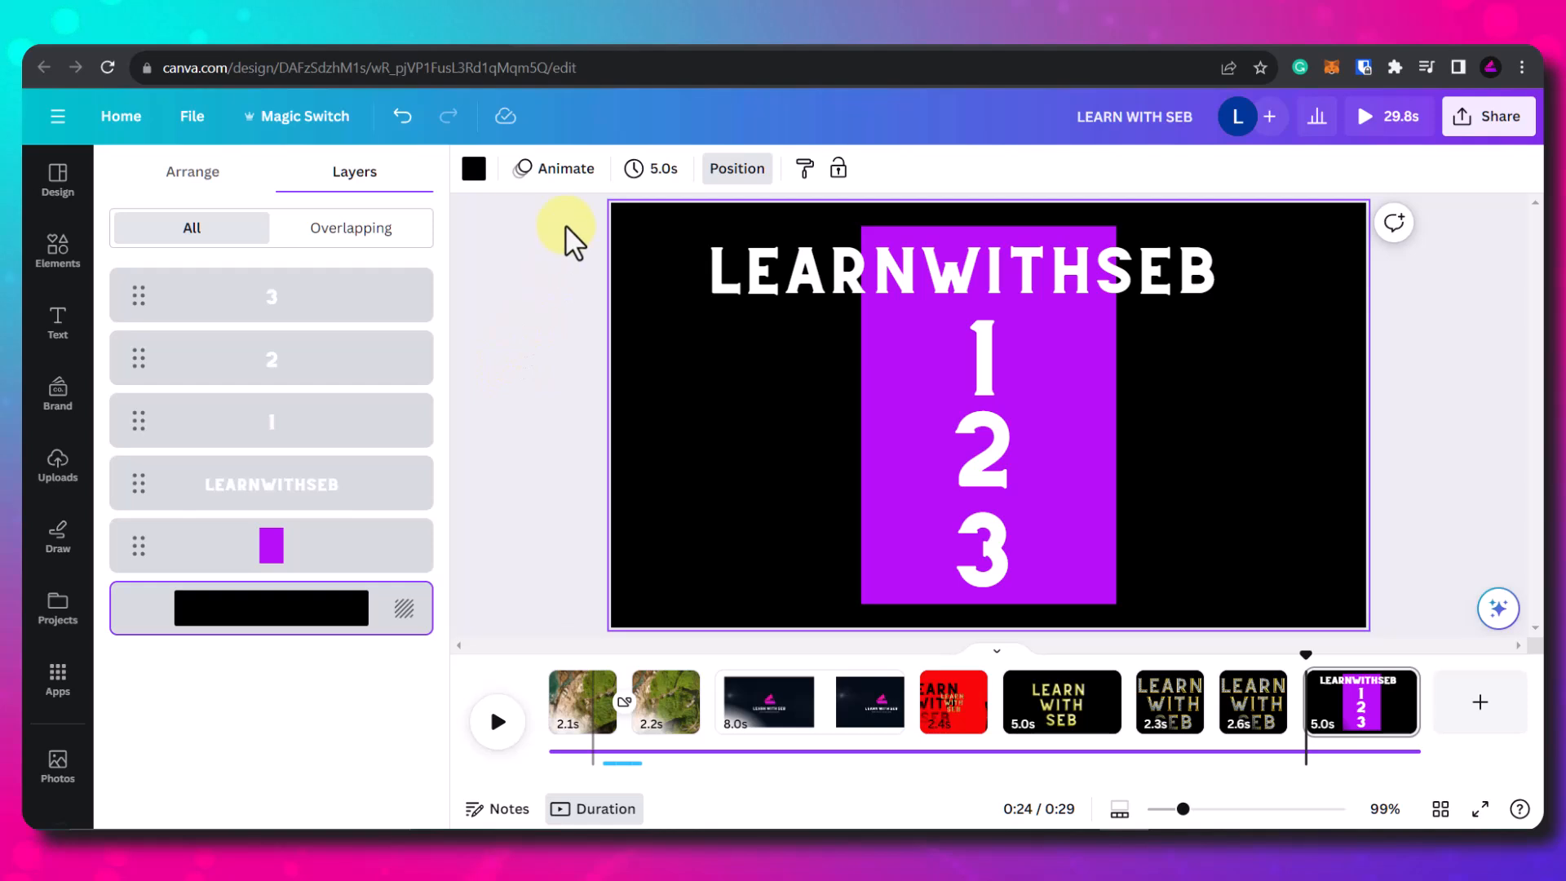
Step: Show the timing tracks of the last page's elements, look through them and hide them again
drag(553, 211, 1412, 631)
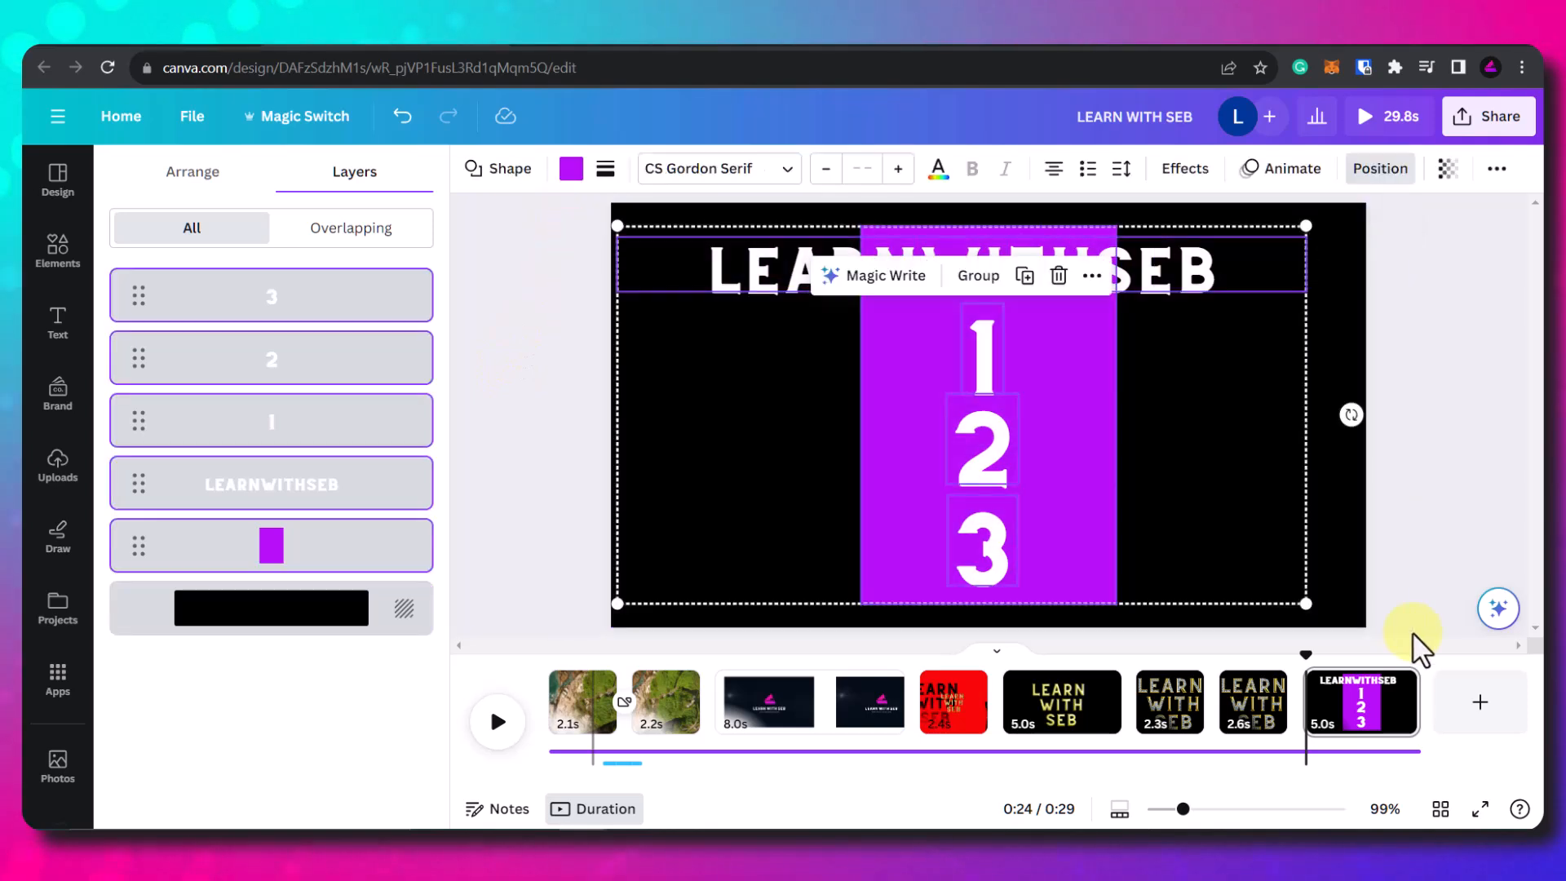
right_click(1172, 403)
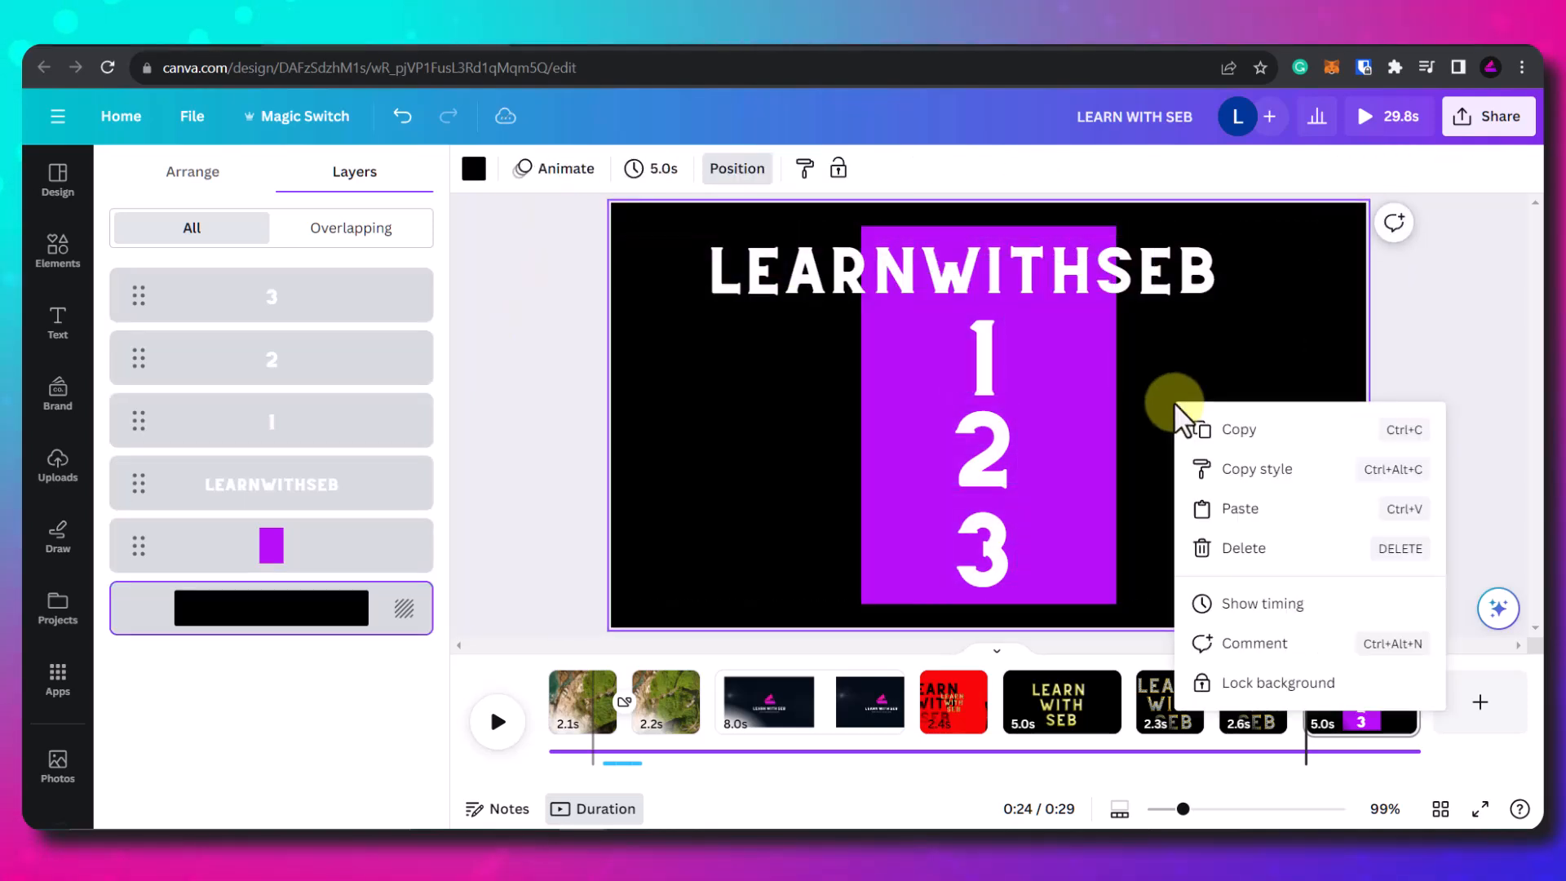
click(1266, 608)
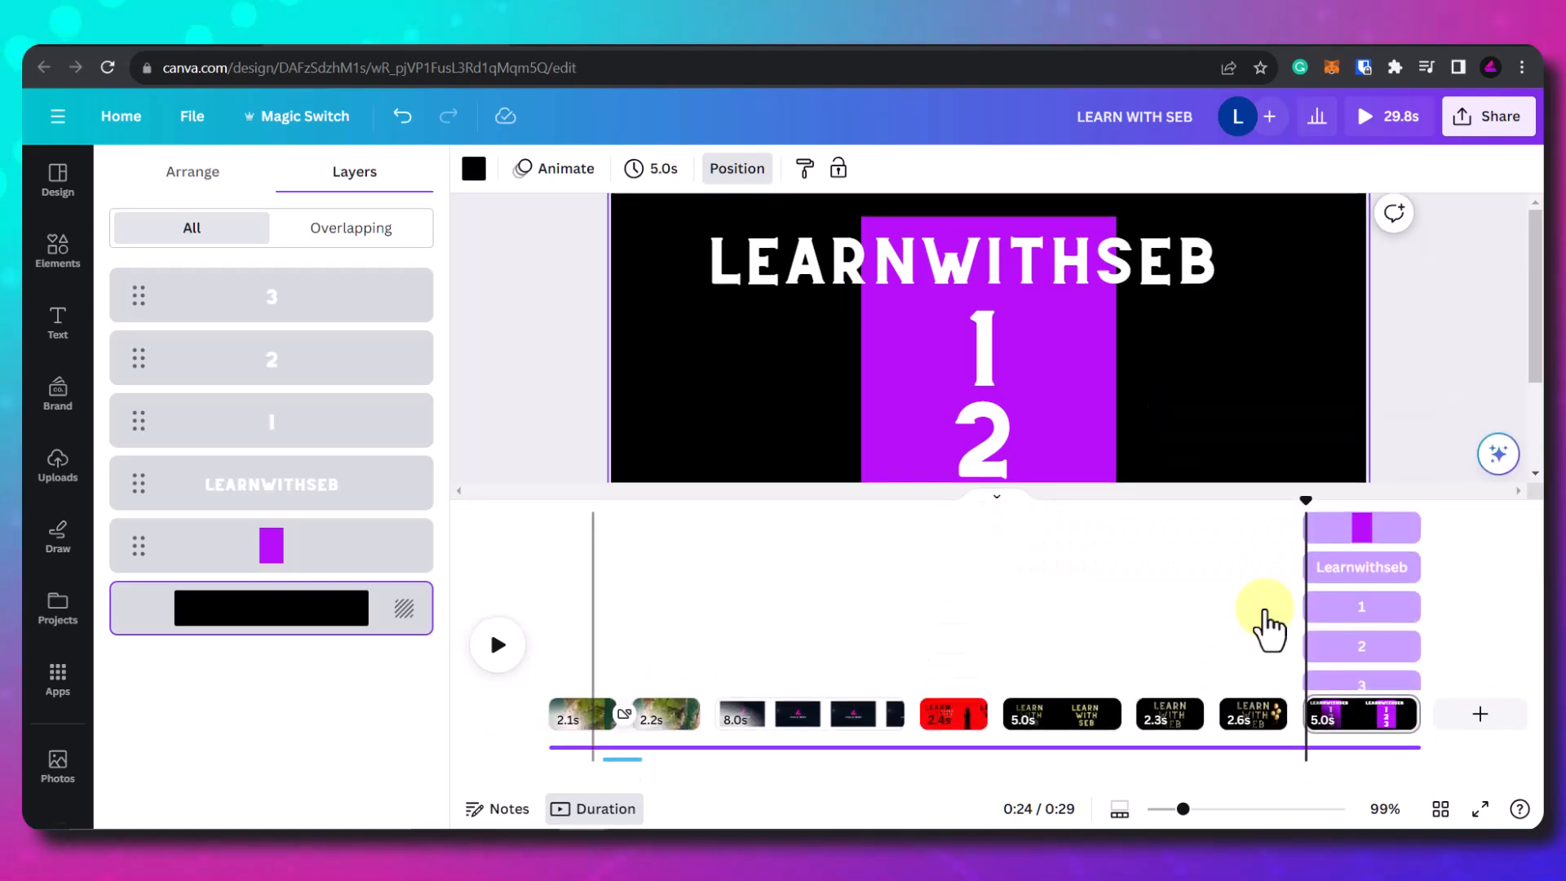
click(1325, 534)
drag(1329, 546, 1333, 618)
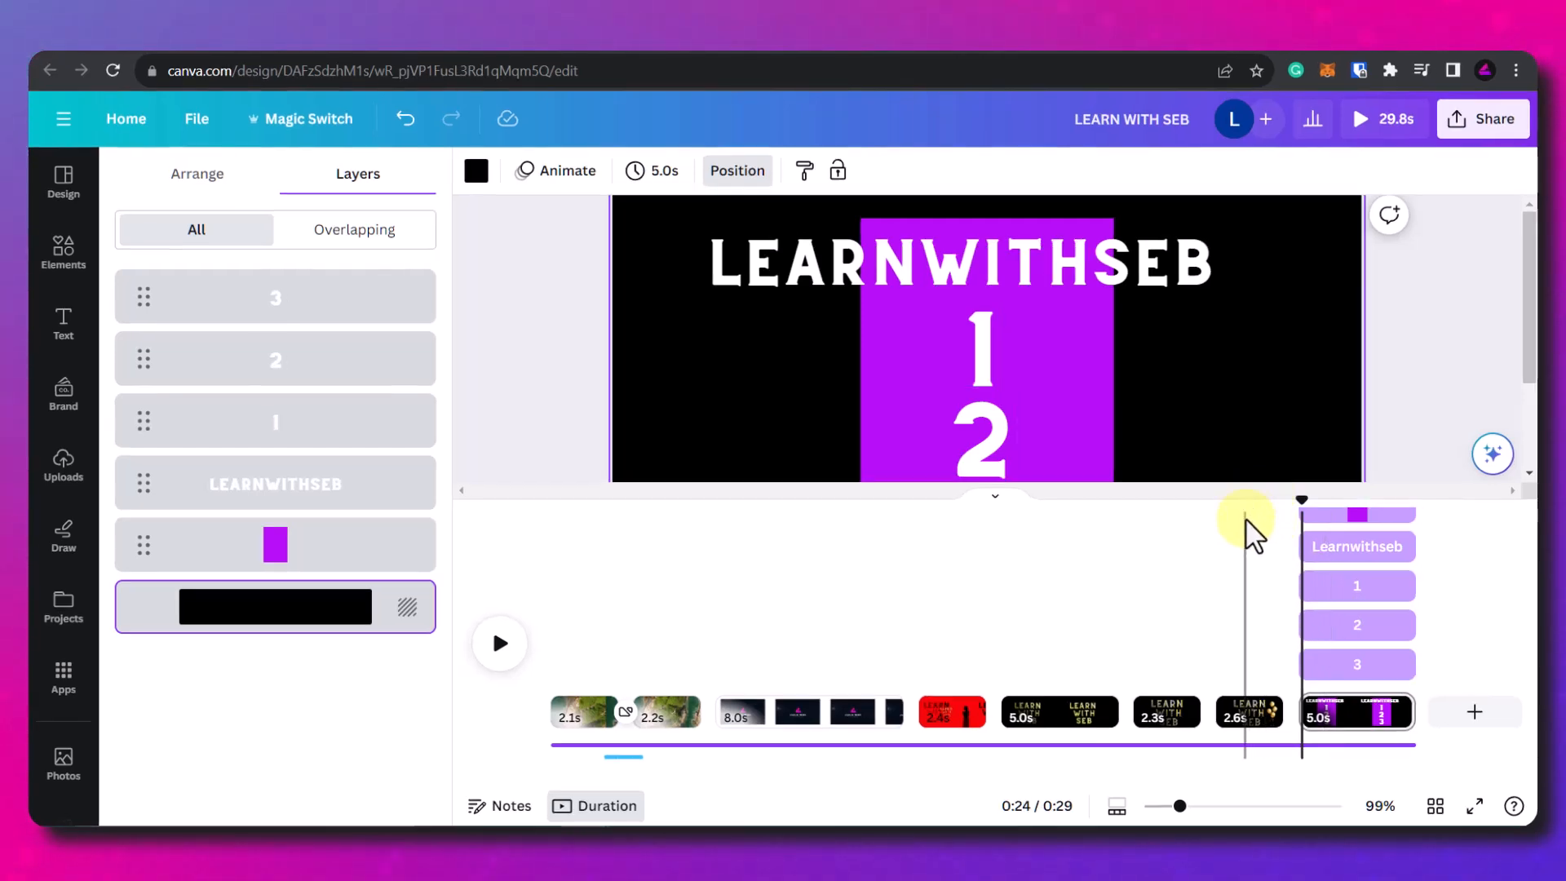
scroll(1279, 552, up, 1)
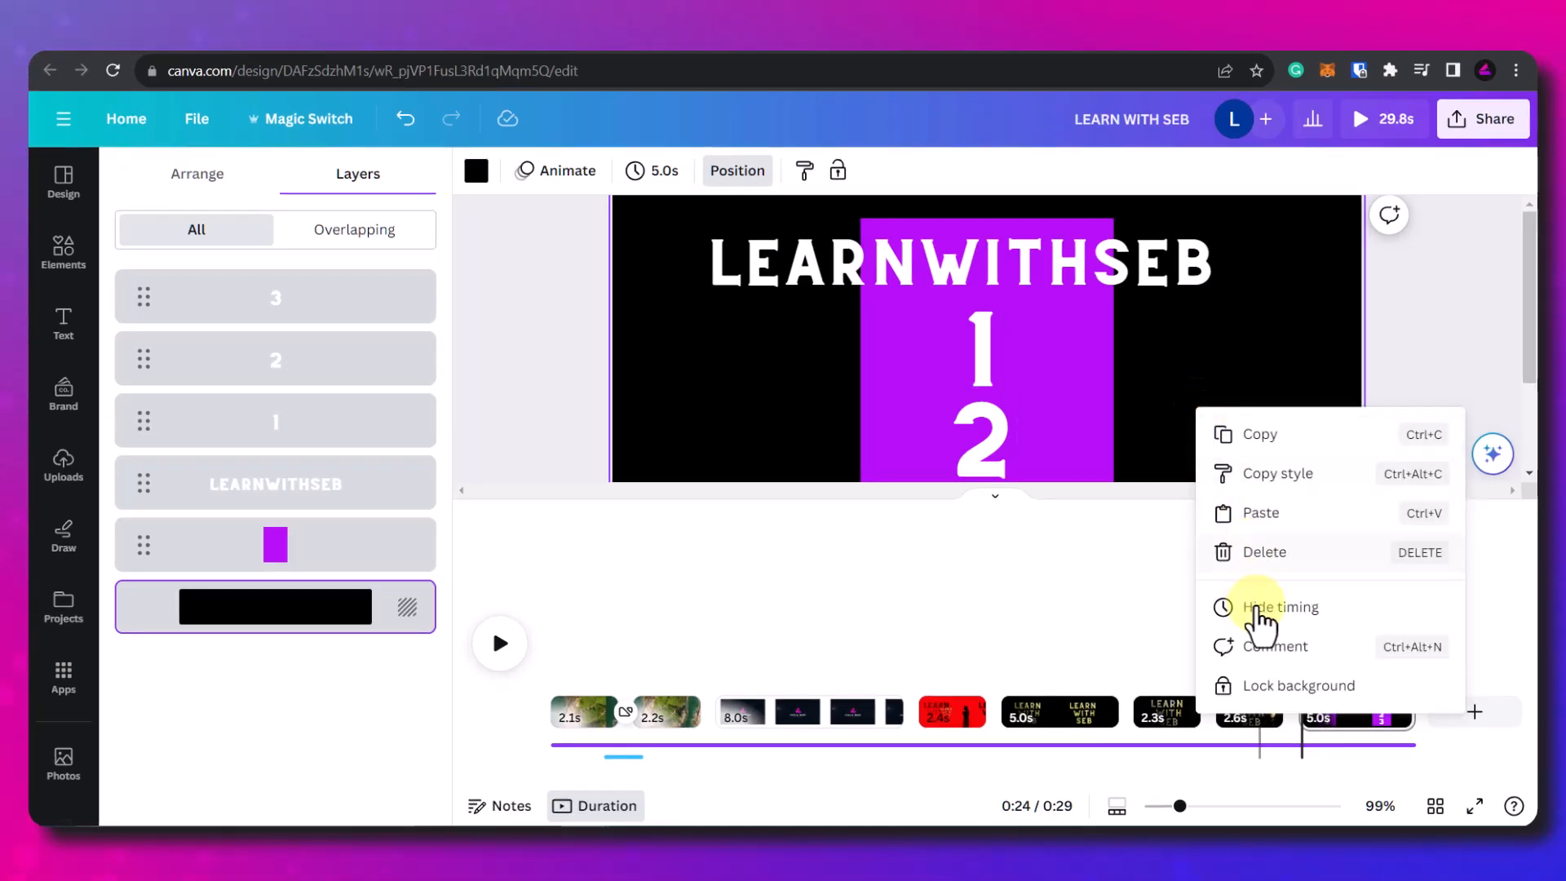
click(1265, 620)
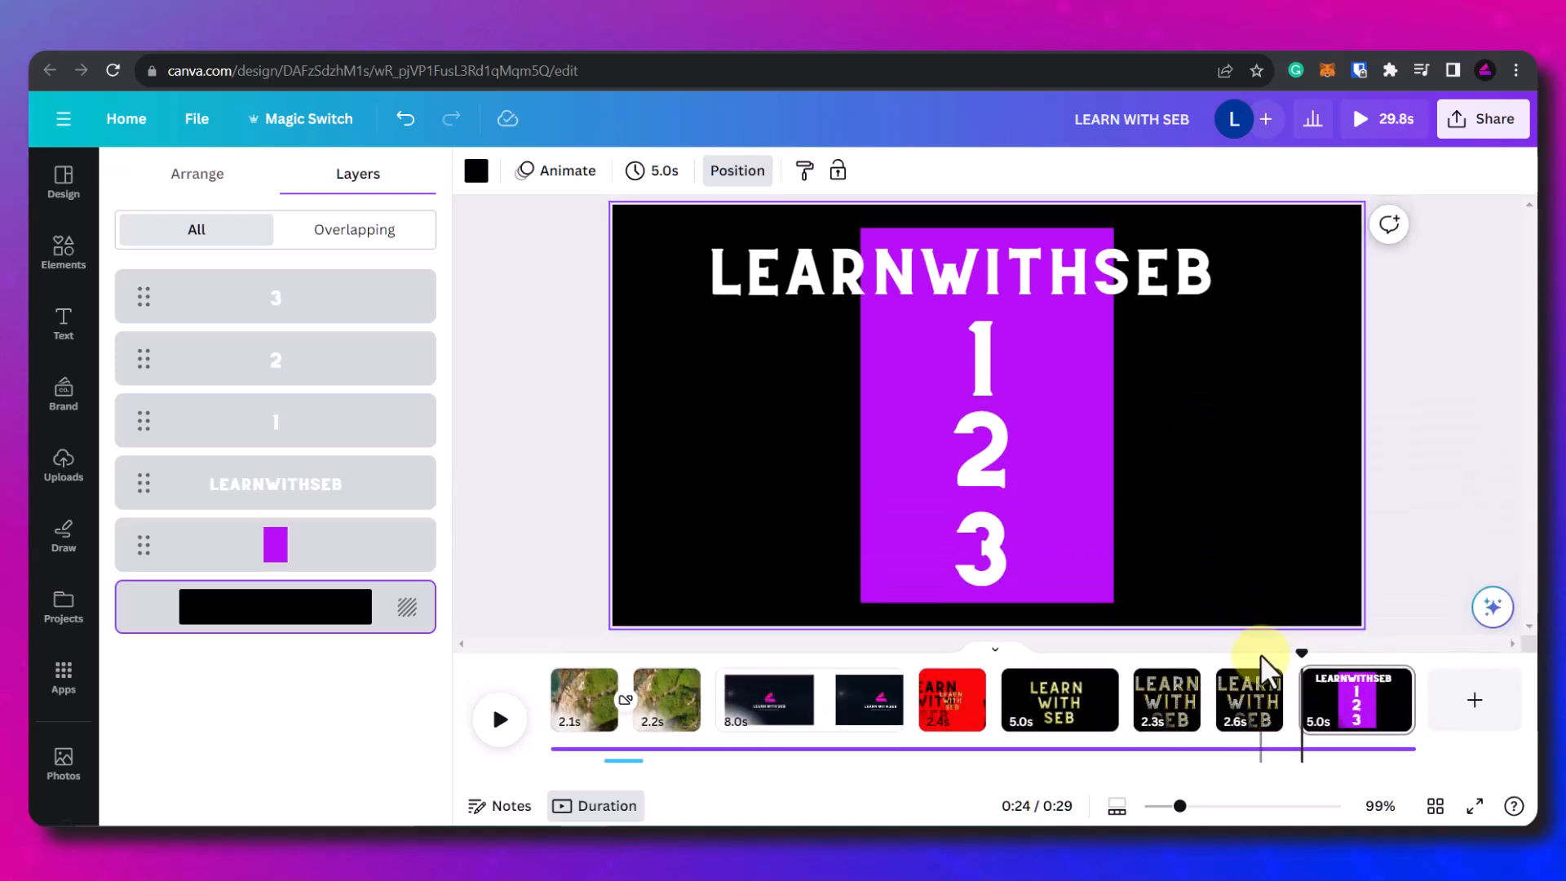
Step: Play the video from the end of the balloon page into the last page, and show the last page's element timing
drag(1301, 657, 1262, 661)
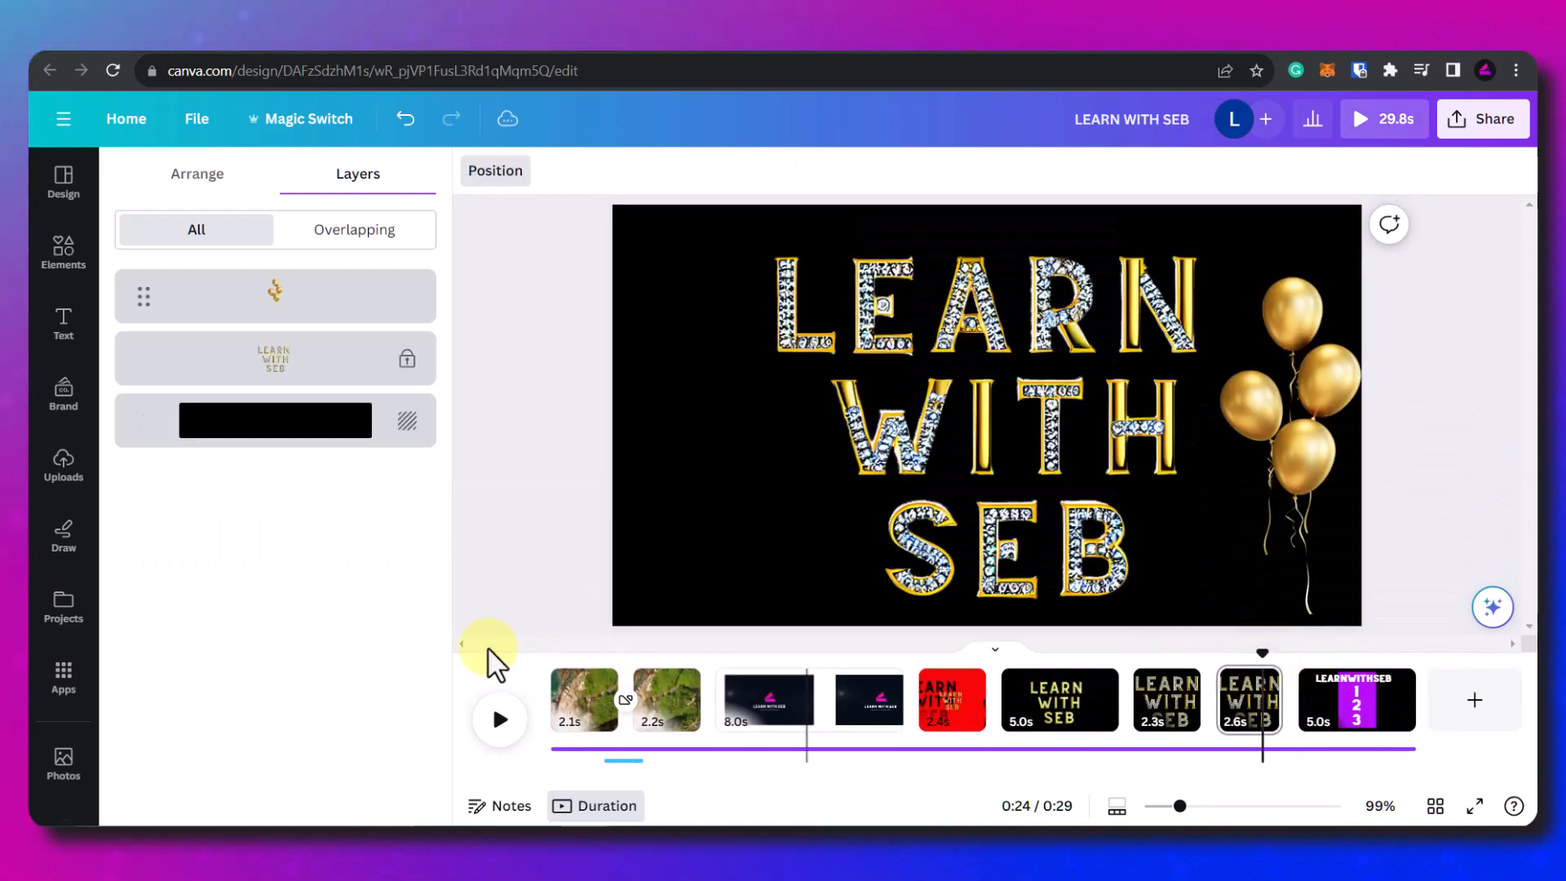
click(499, 721)
drag(562, 214, 1383, 627)
right_click(1239, 462)
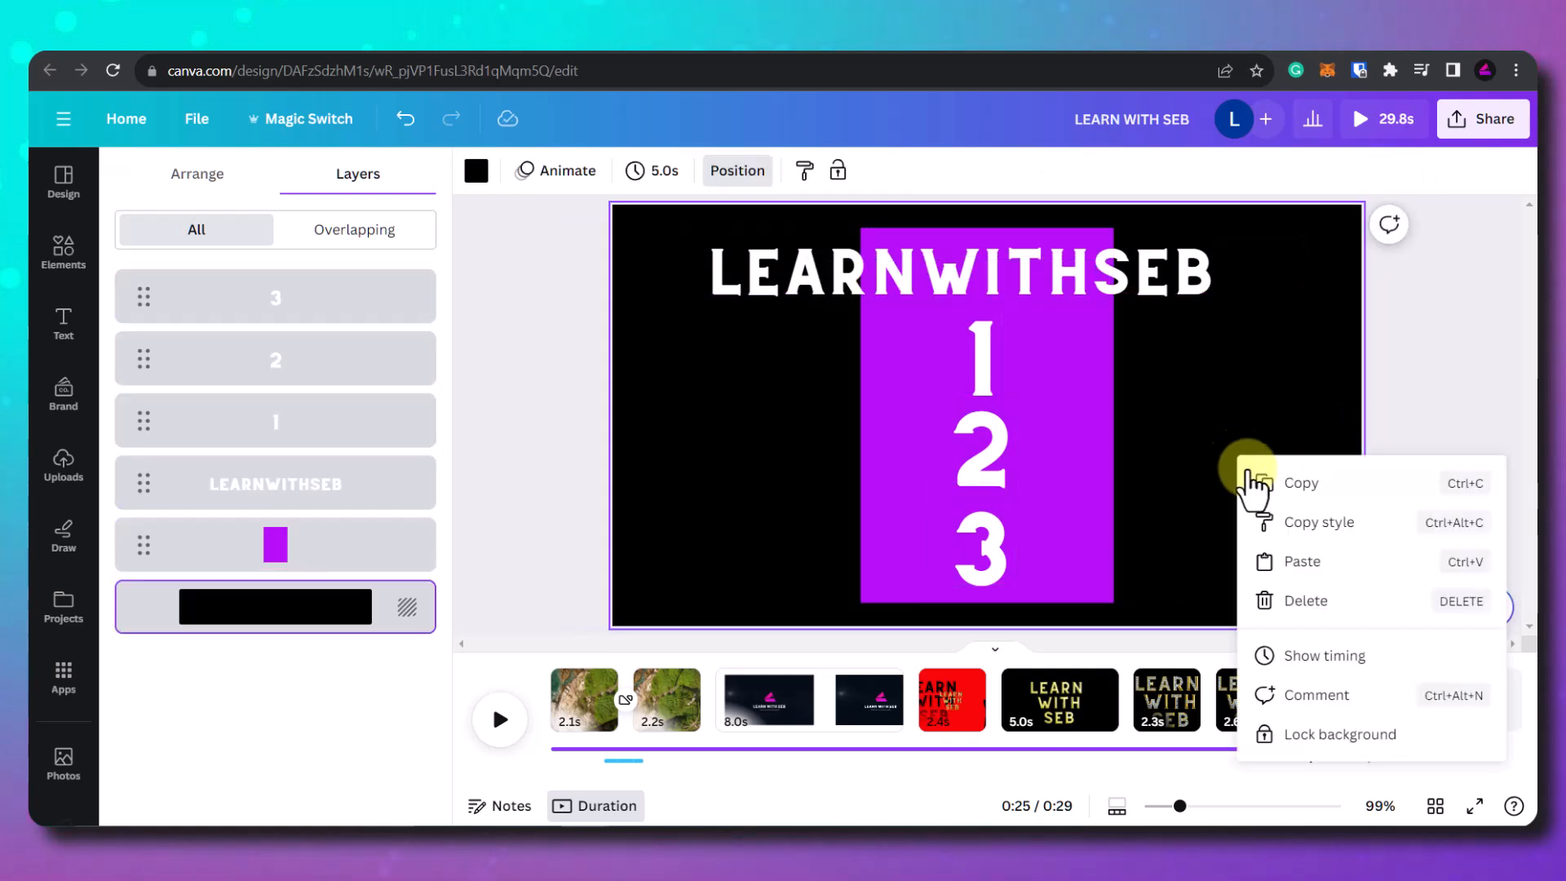
click(1337, 658)
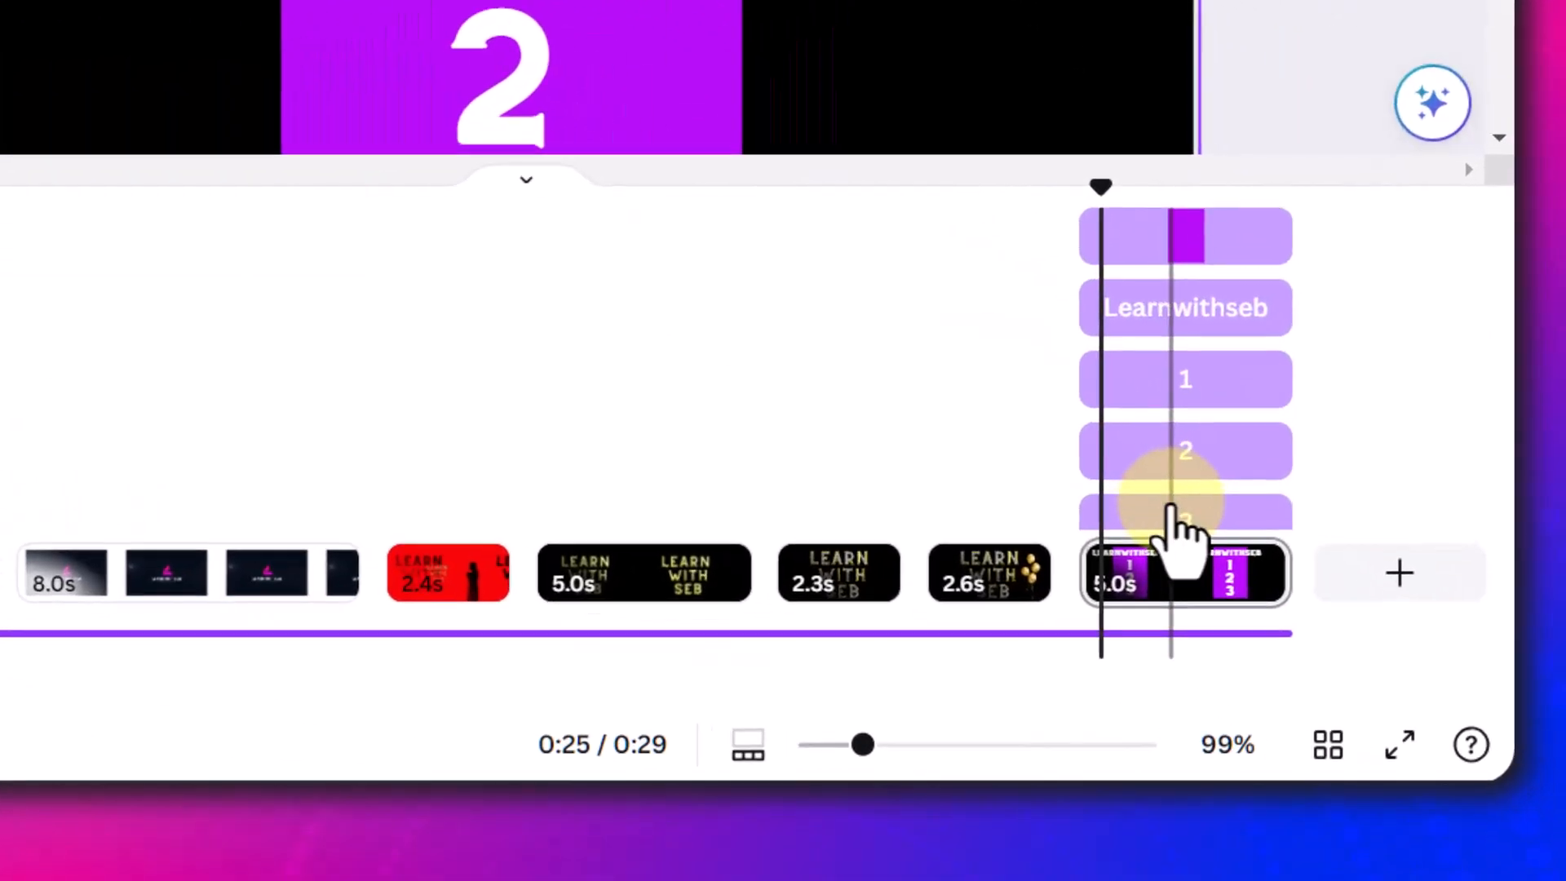
Step: Stagger the starts of the 1, 2 and 3 tracks one after another, and start the Learnwithseb title at about 0:27
click(1085, 378)
click(1103, 463)
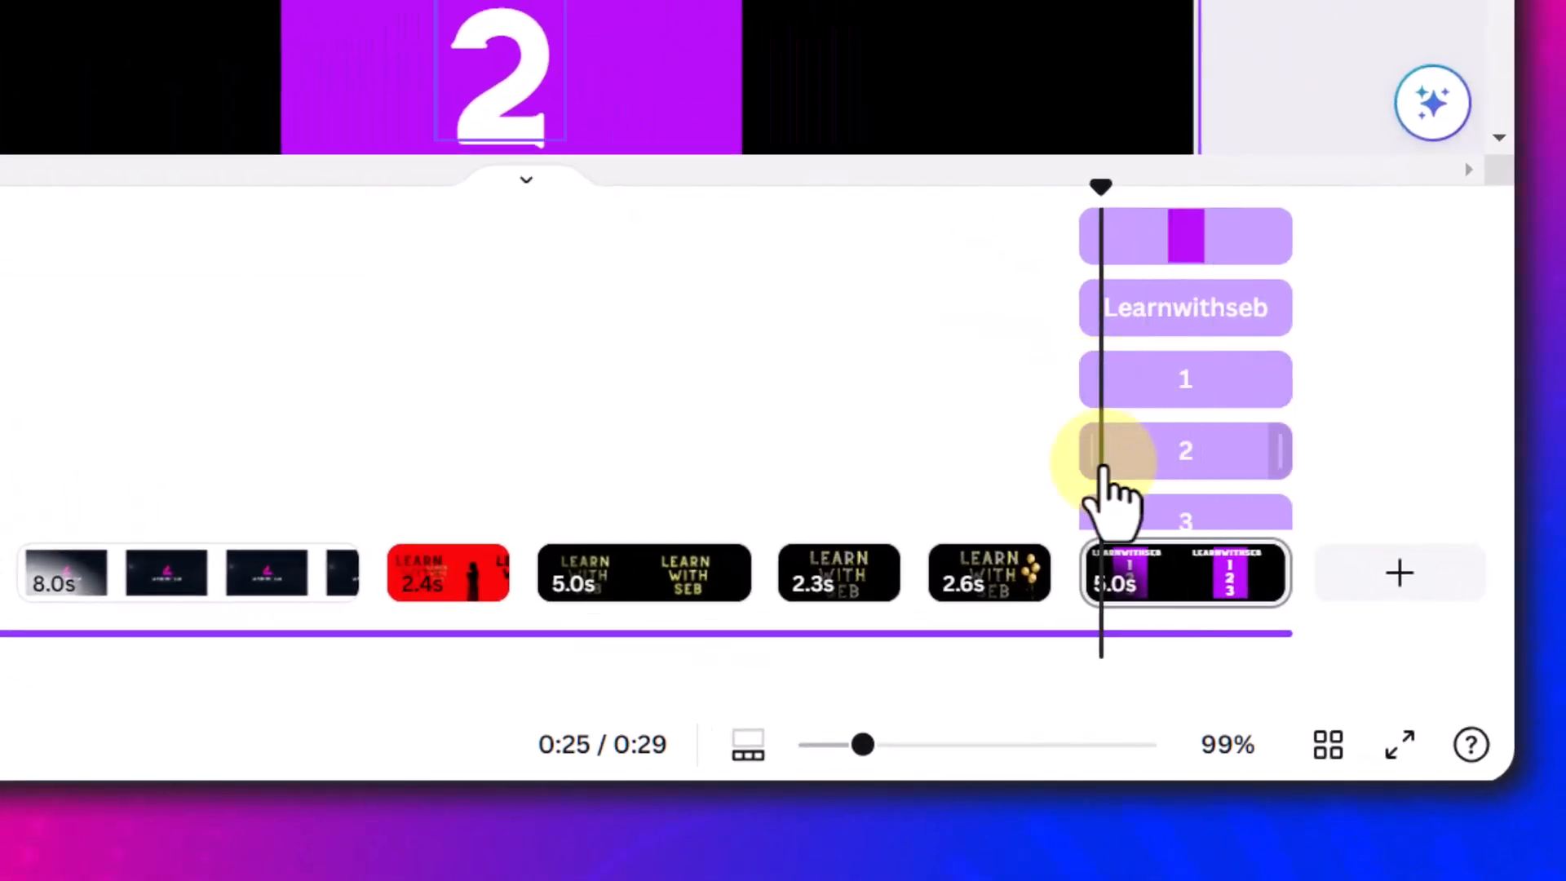
click(1092, 518)
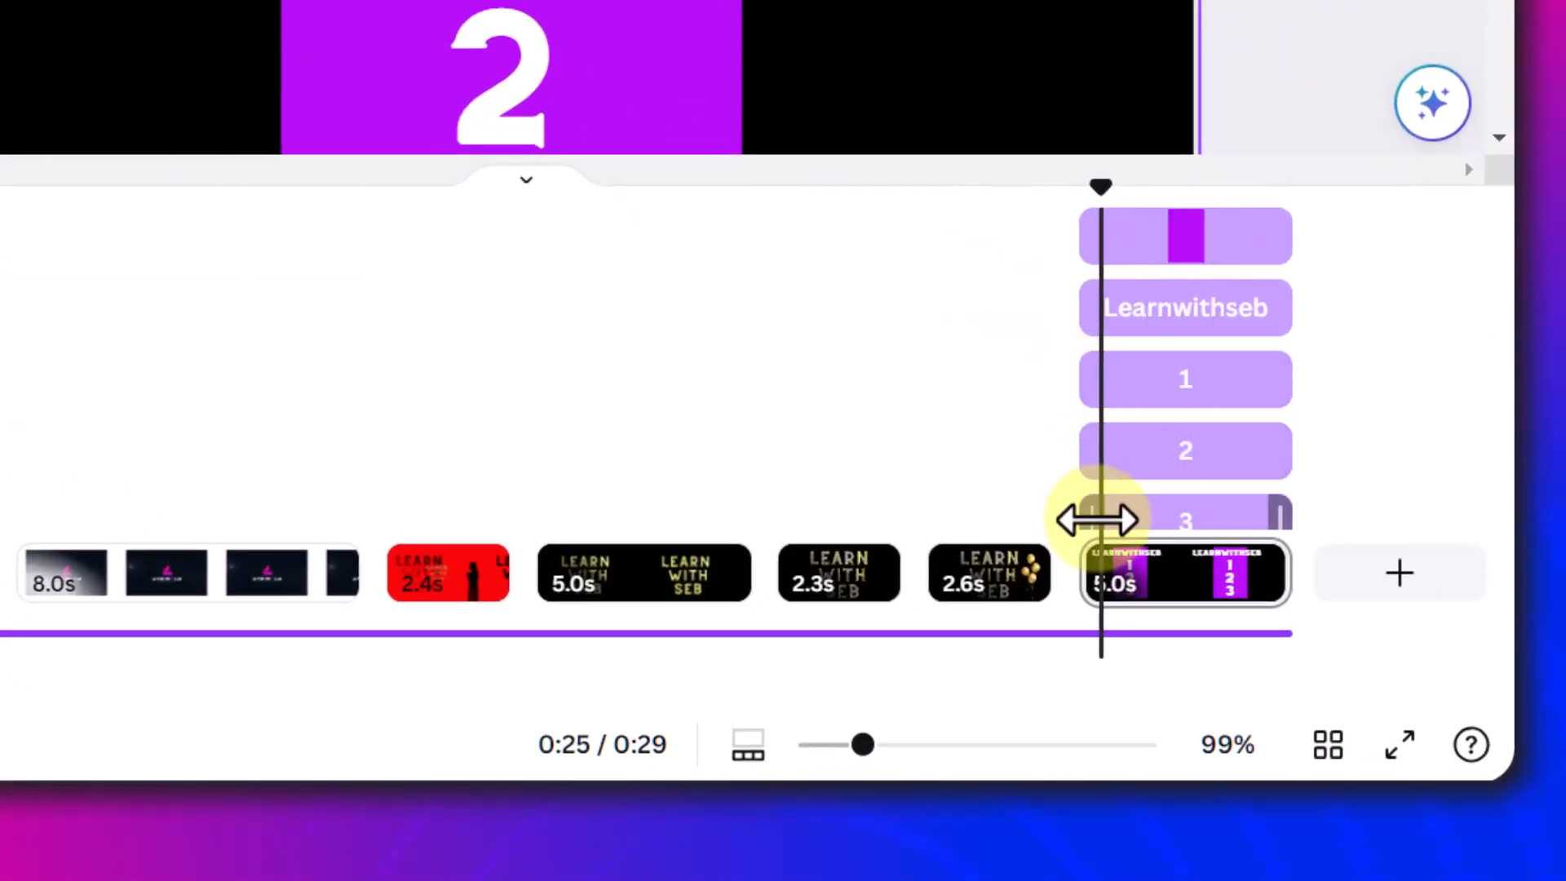
drag(1087, 381, 1098, 381)
drag(1094, 452, 1125, 455)
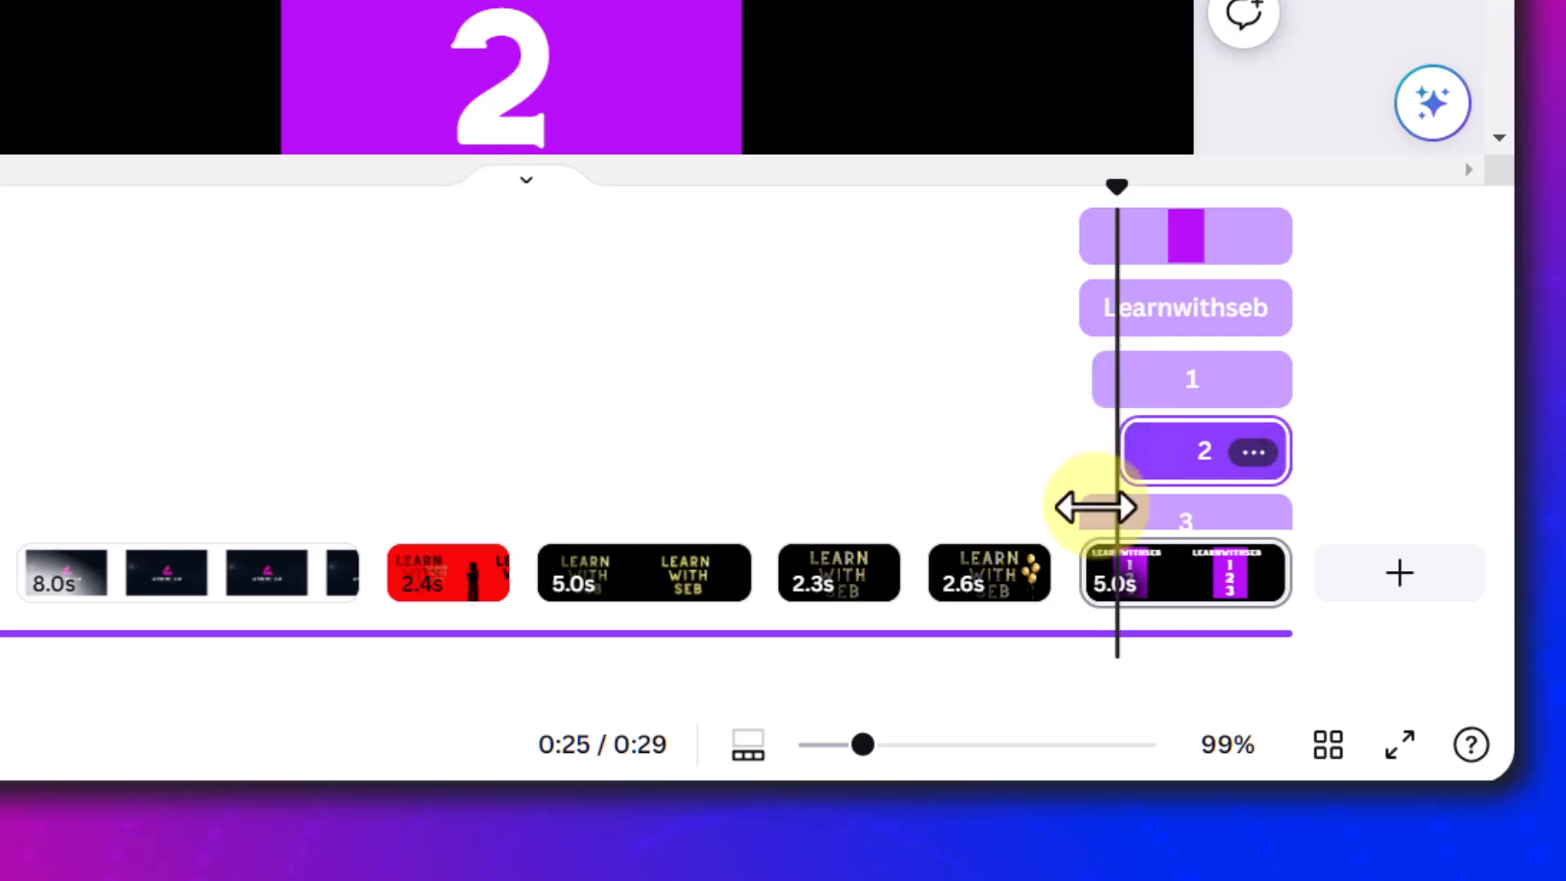
drag(1094, 511, 1171, 514)
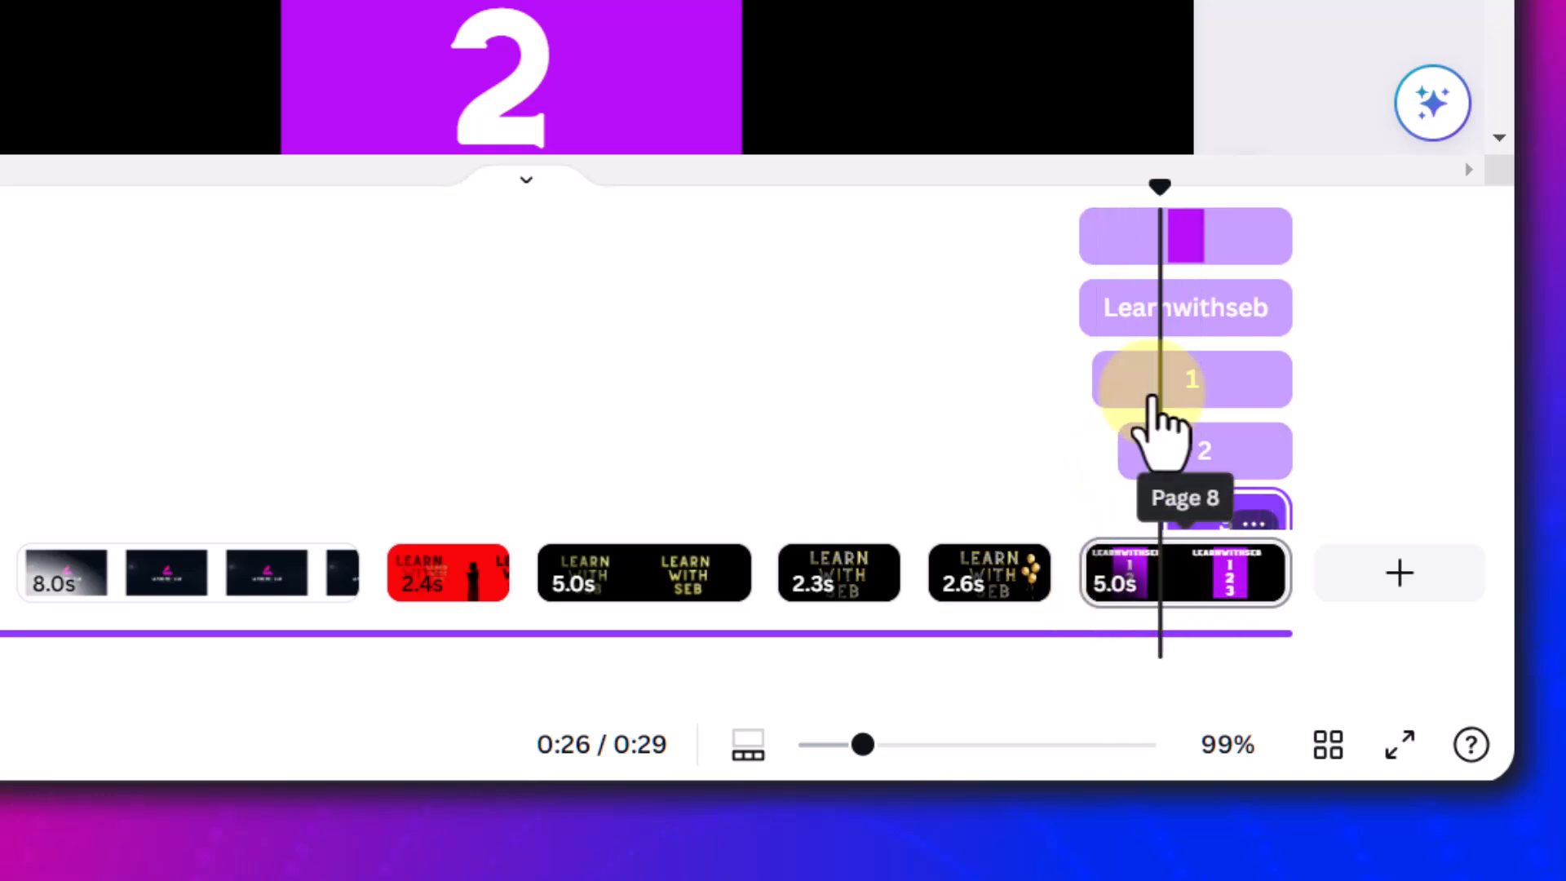
drag(1084, 307, 1193, 324)
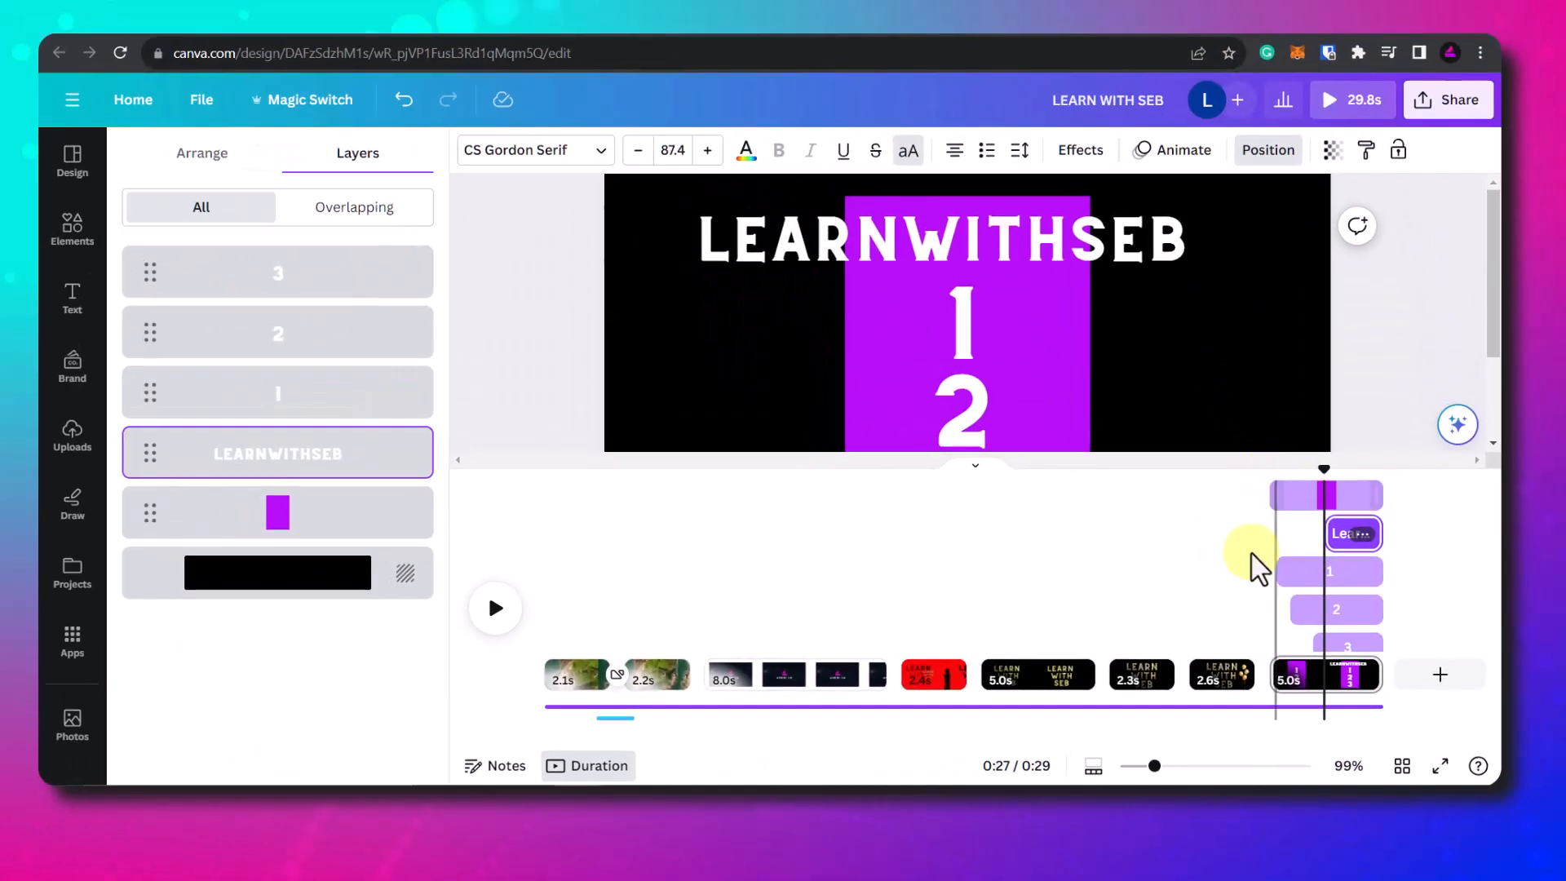
Step: Collapse the timeline and expand it again, with the playhead placed near the end of the balloon page
click(1253, 512)
drag(1246, 471, 1228, 467)
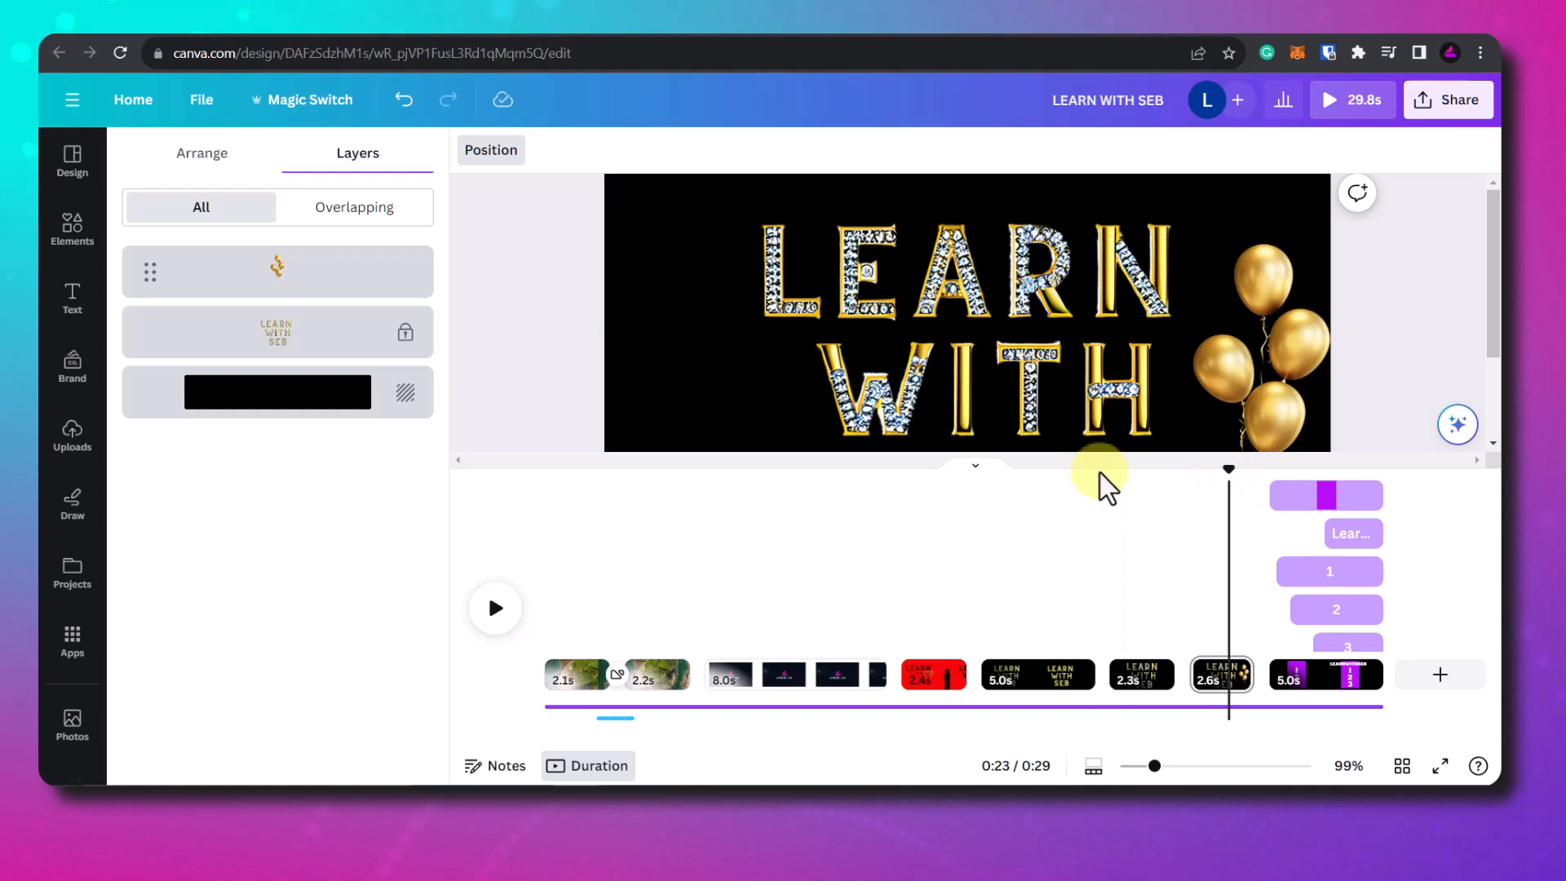
click(977, 466)
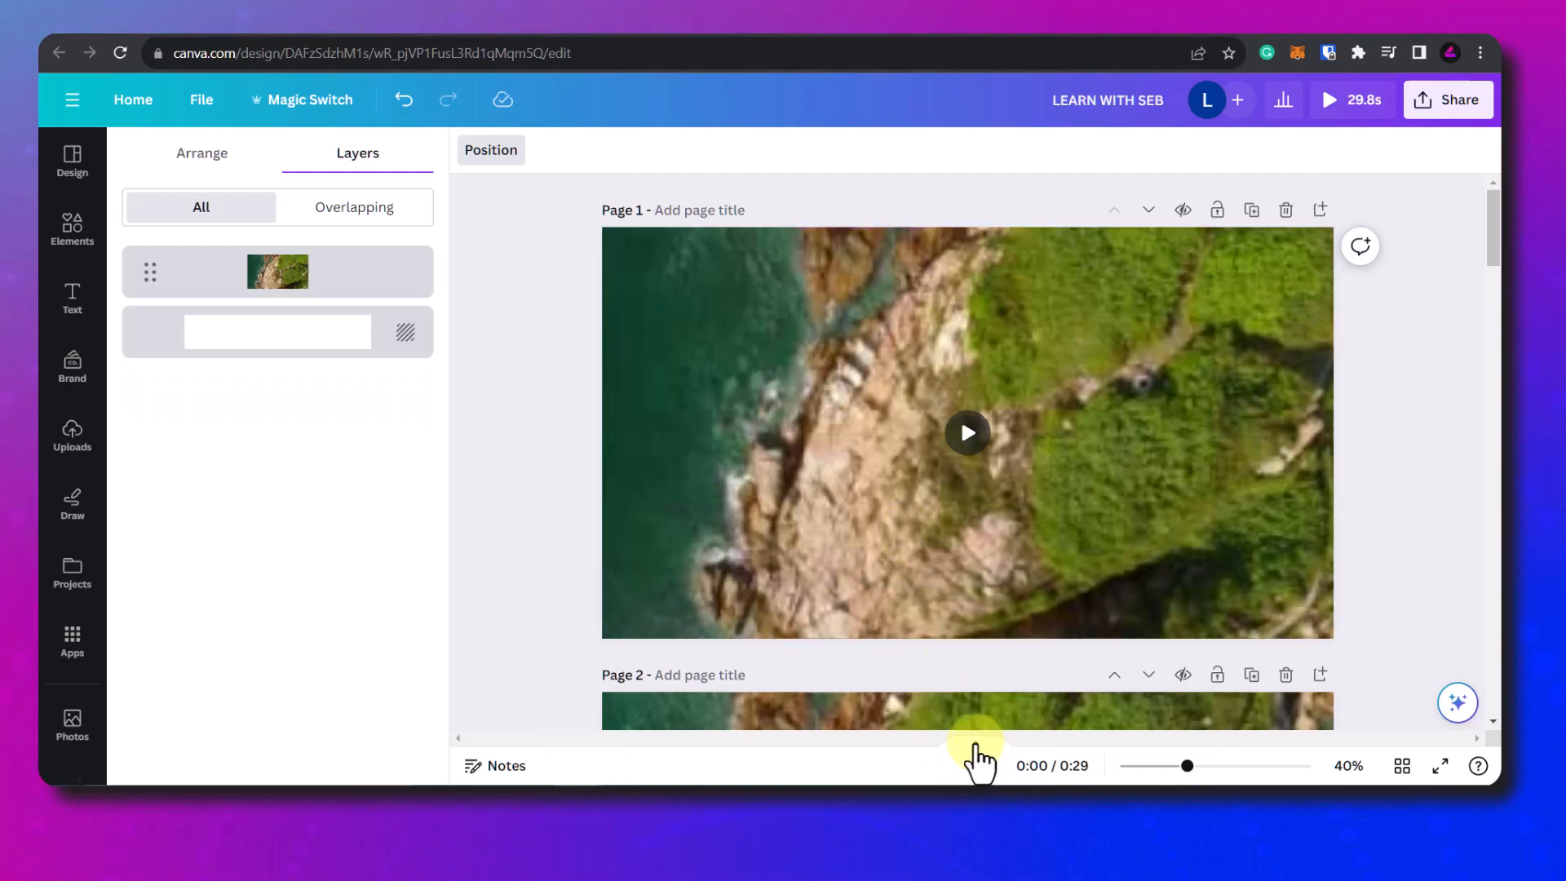
click(974, 744)
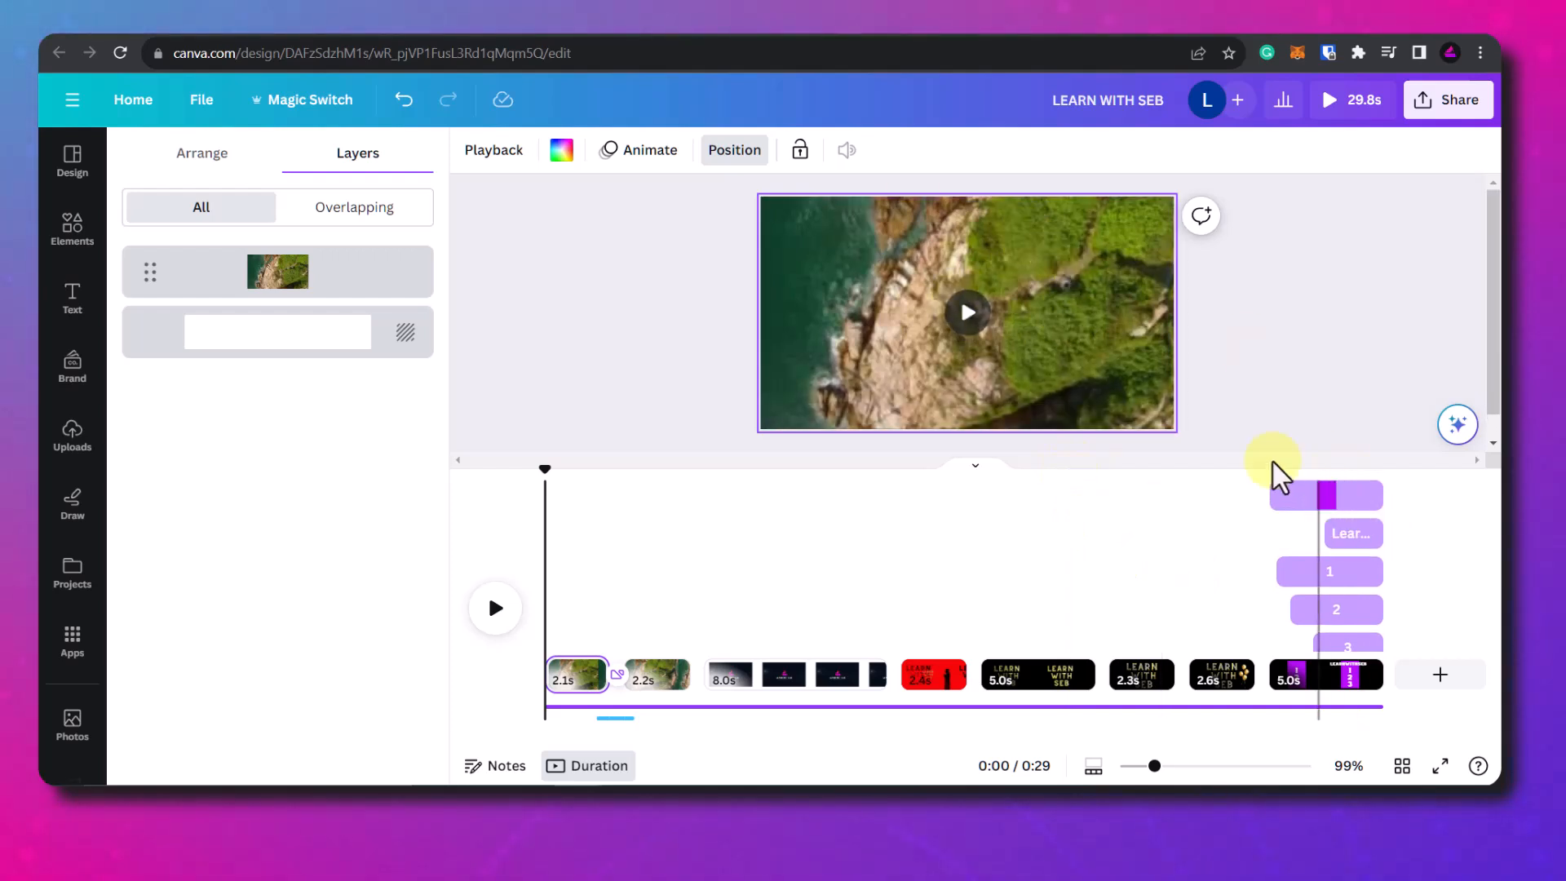
click(1248, 482)
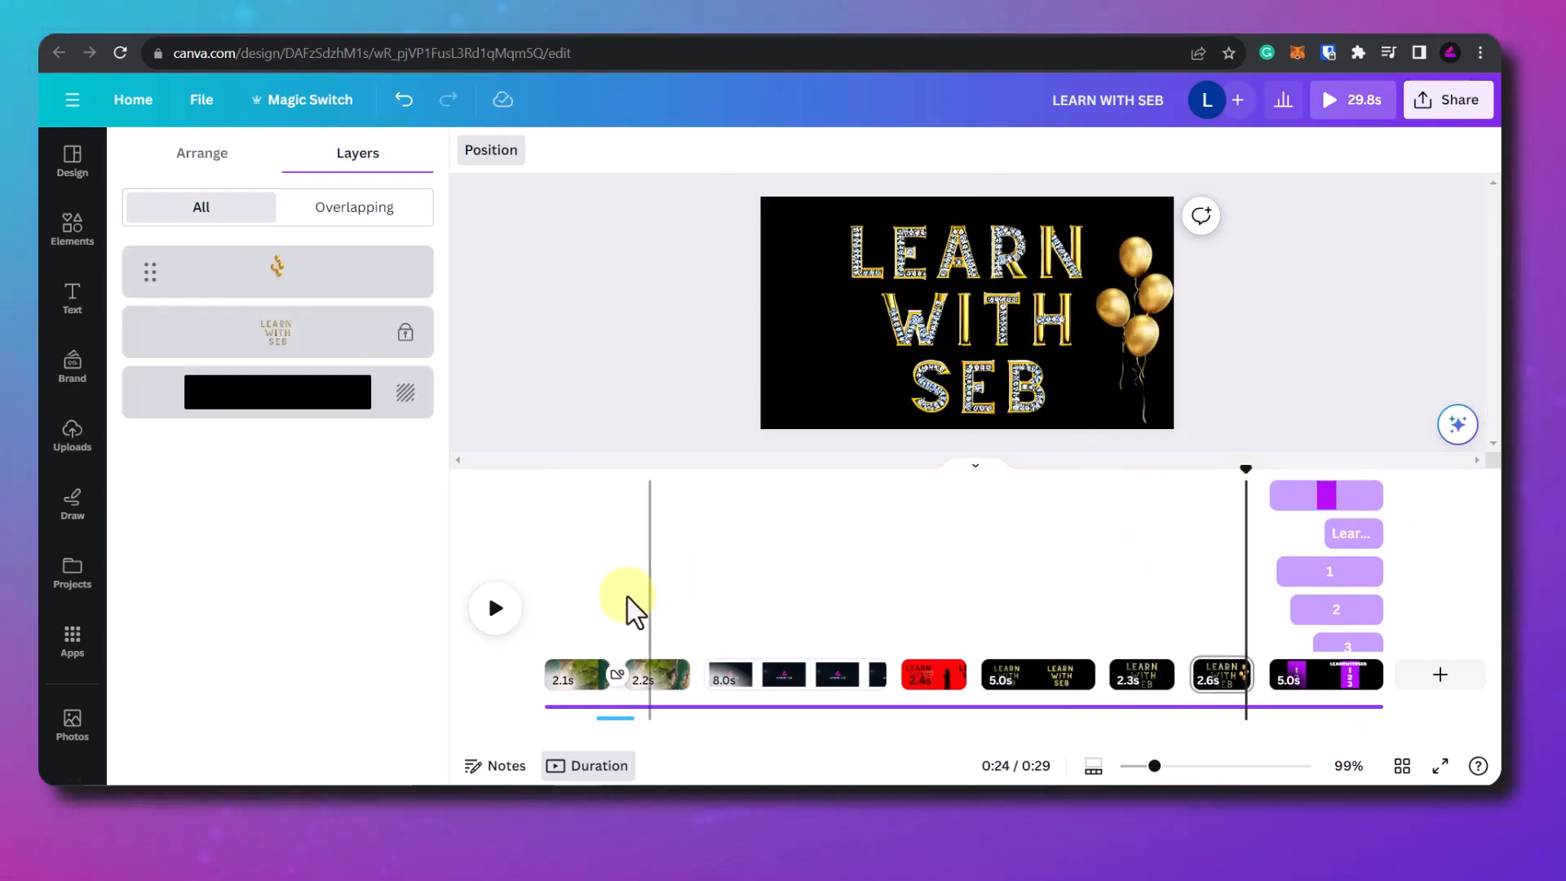
Step: Play the video from the end of the balloon page into the 1-2-3 page and pause it
click(495, 609)
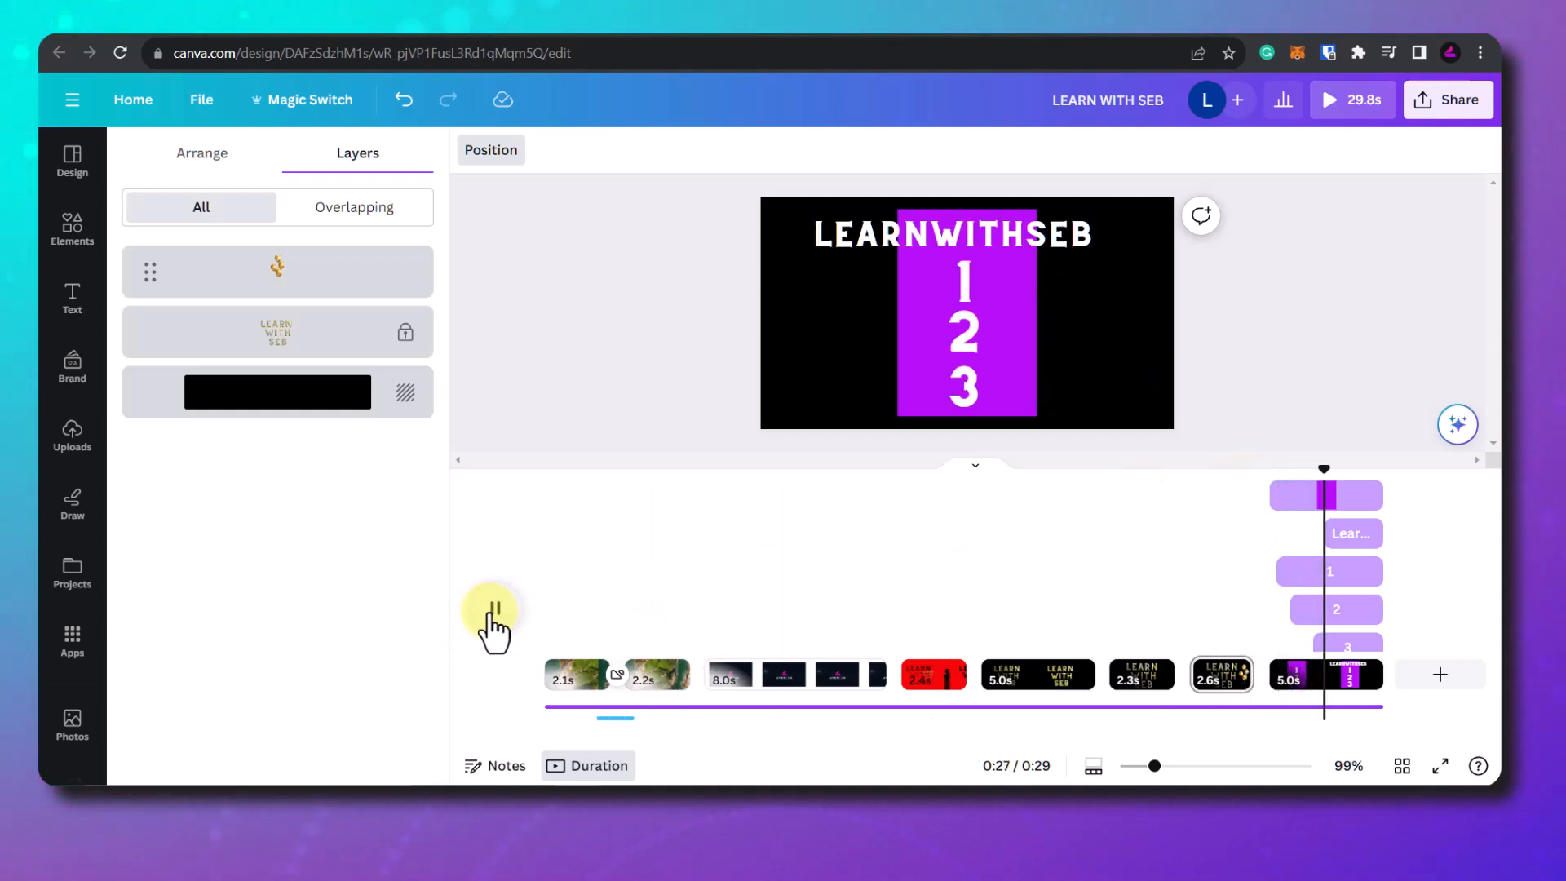
click(495, 612)
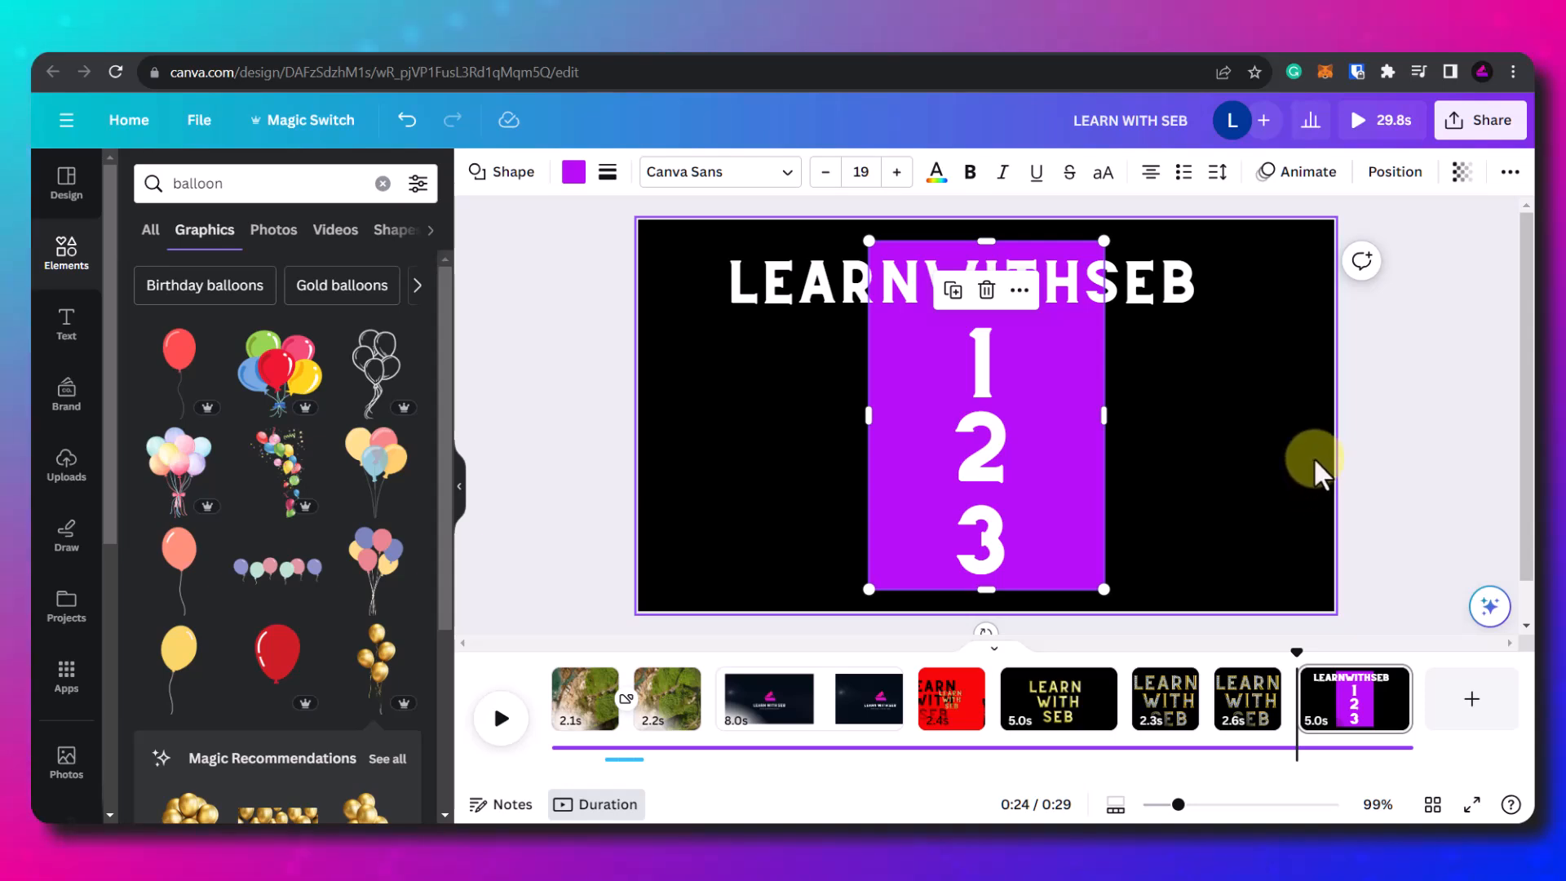
Step: Add a blank page at the end of the video and insert a plain aeroplane silhouette from a graphics search for "aeroplane"
click(1460, 703)
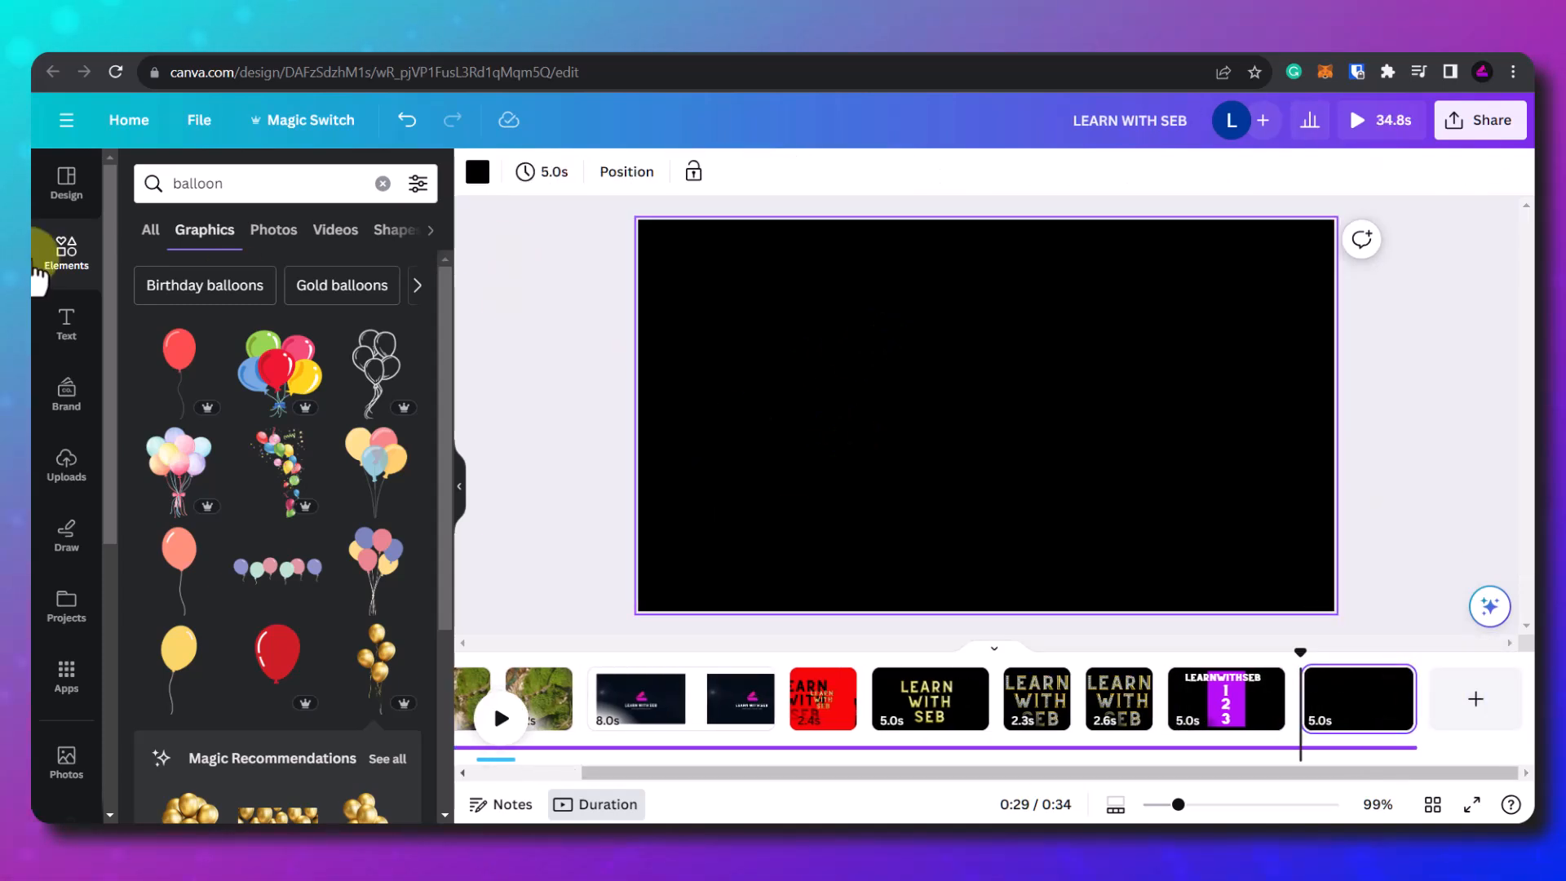
click(252, 179)
text(a)
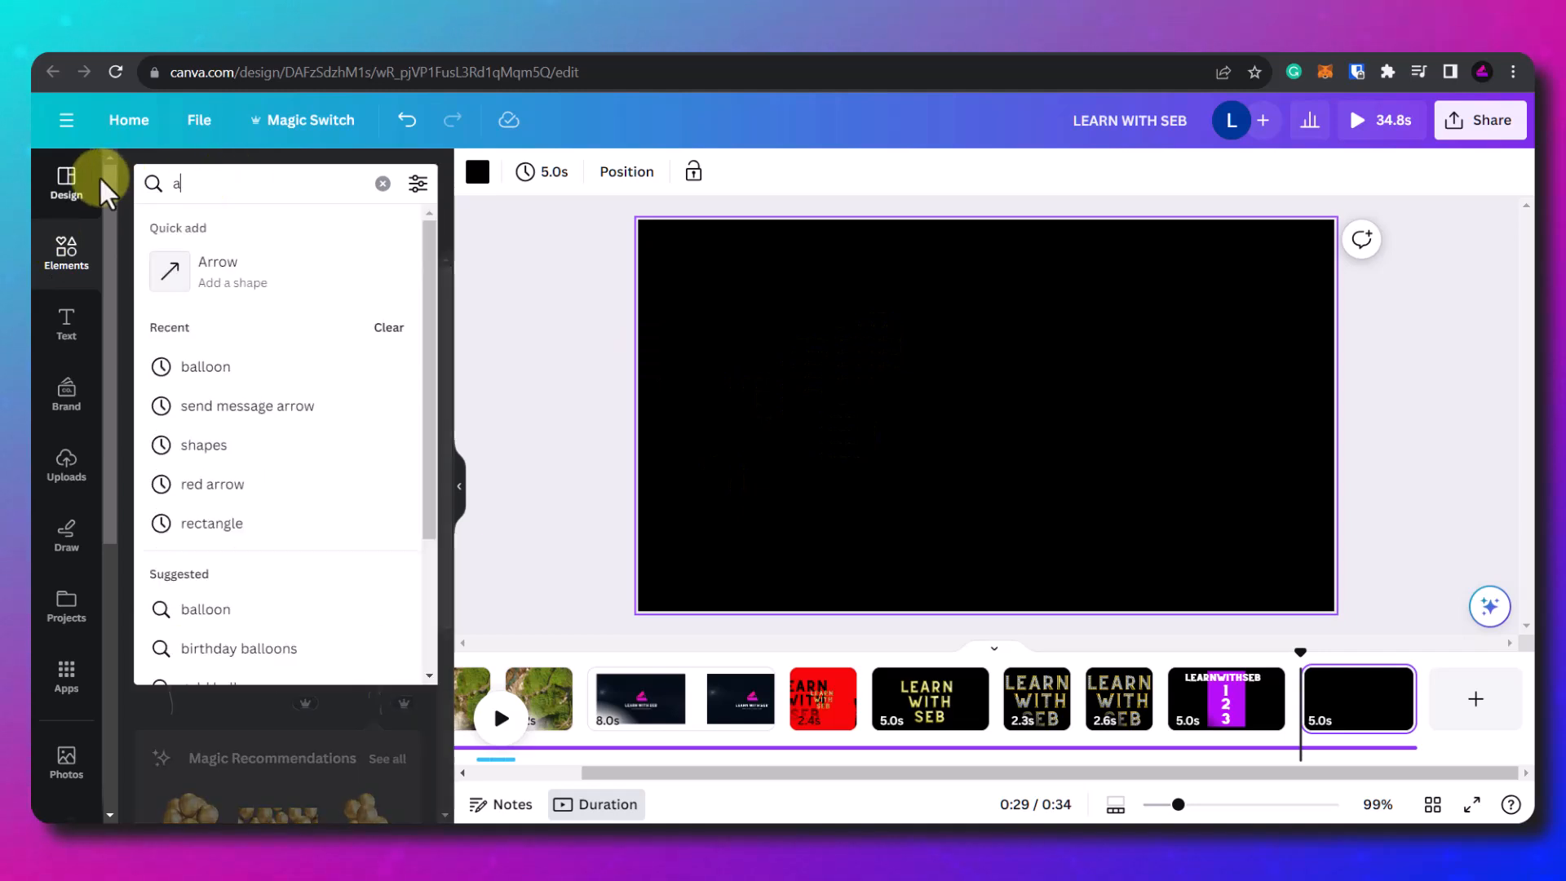
text(eroplane)
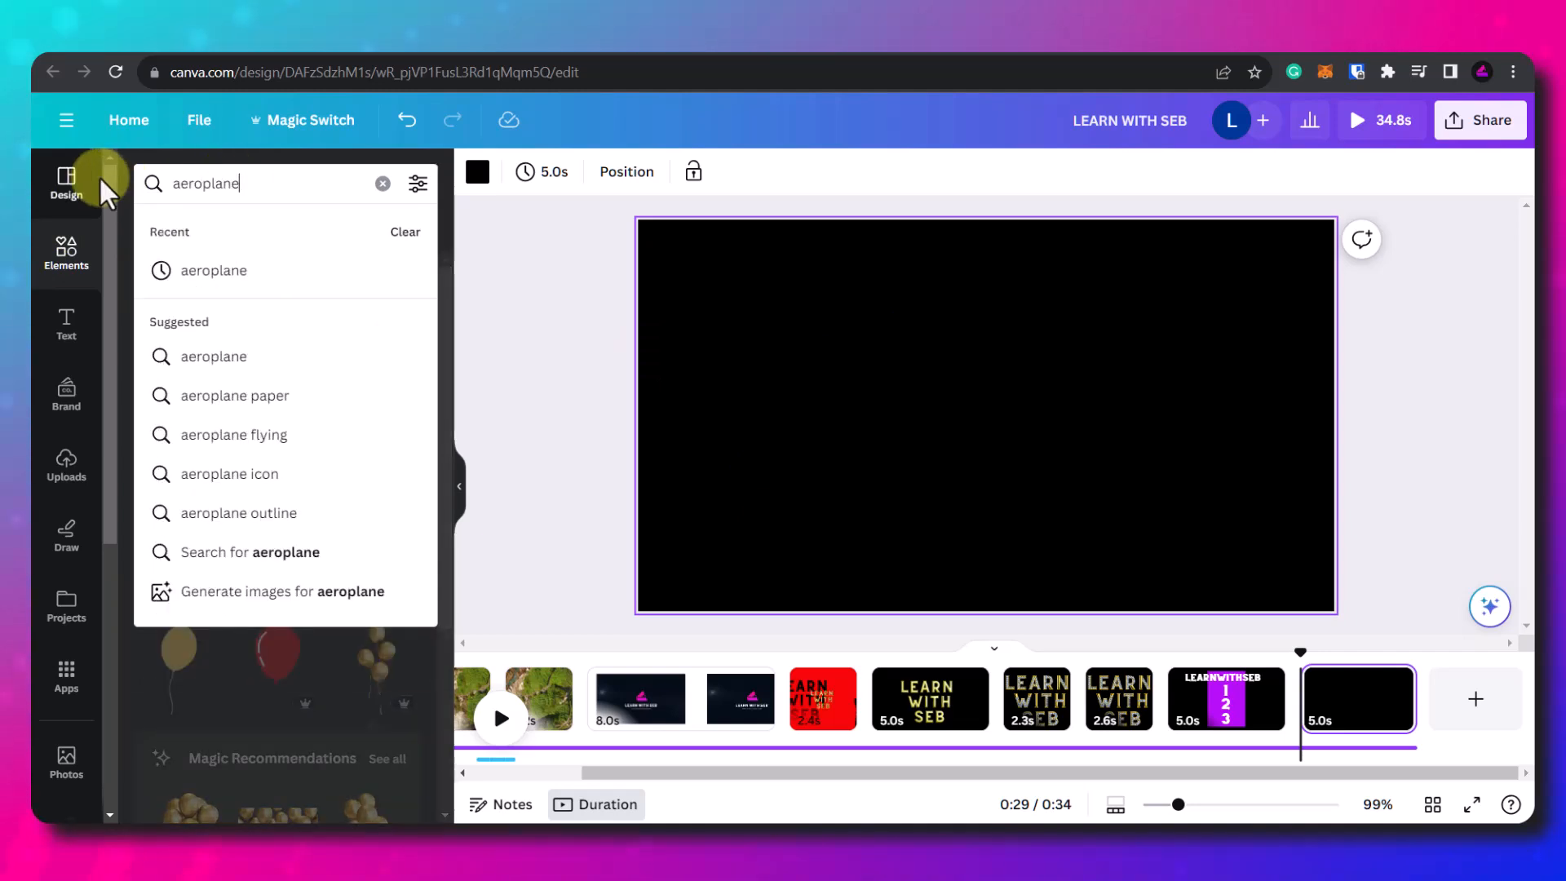
key(Return)
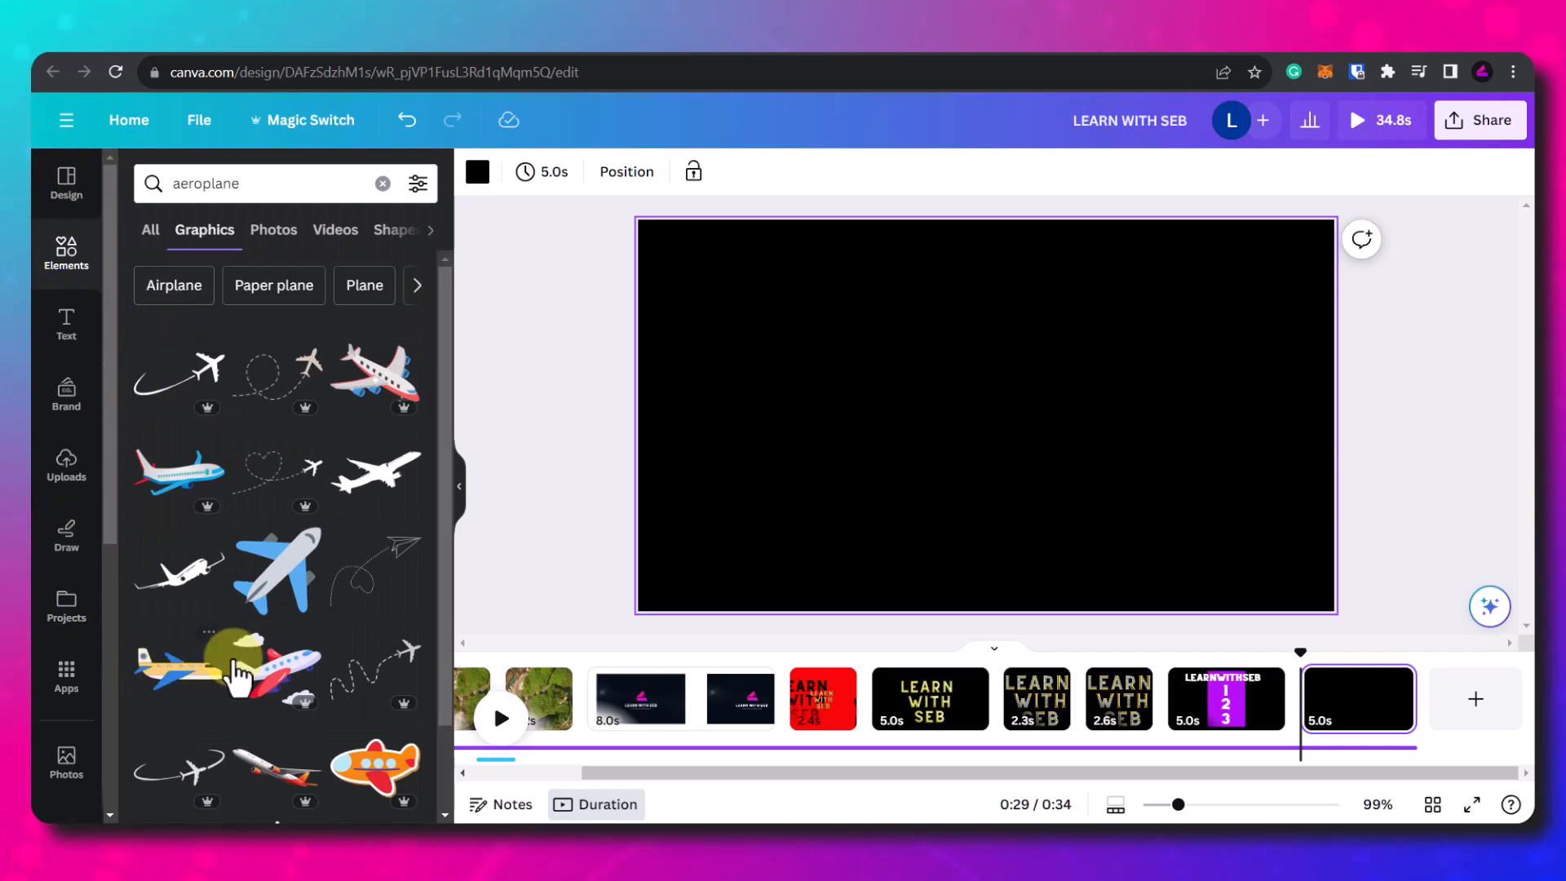
click(380, 489)
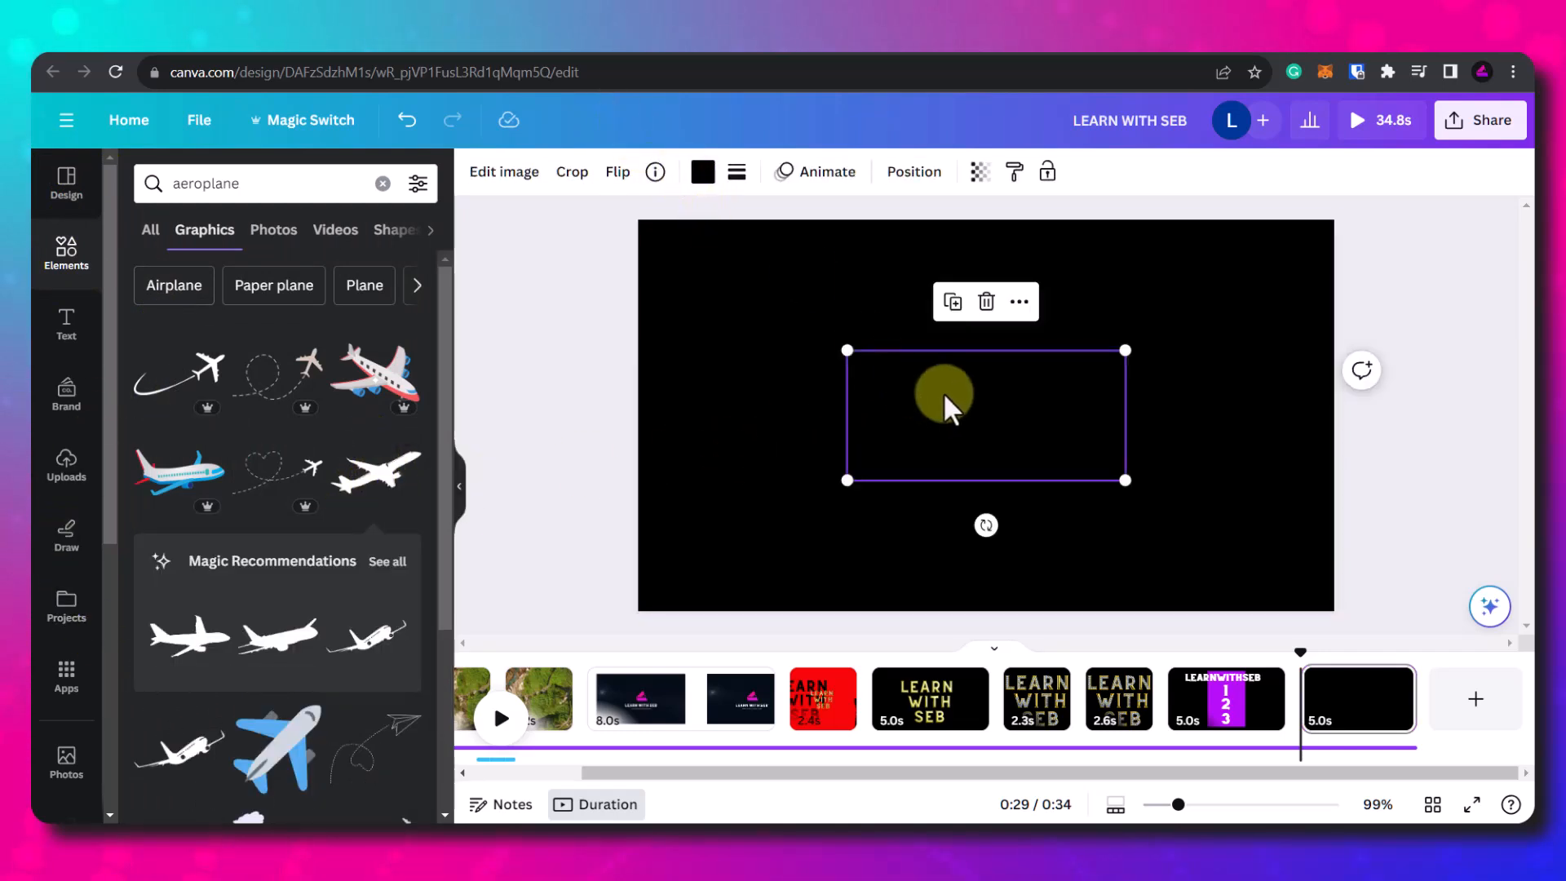
Step: Recolour the aeroplane white, shrink it to roughly half its size and move it mostly off the page's lower-left corner
click(703, 175)
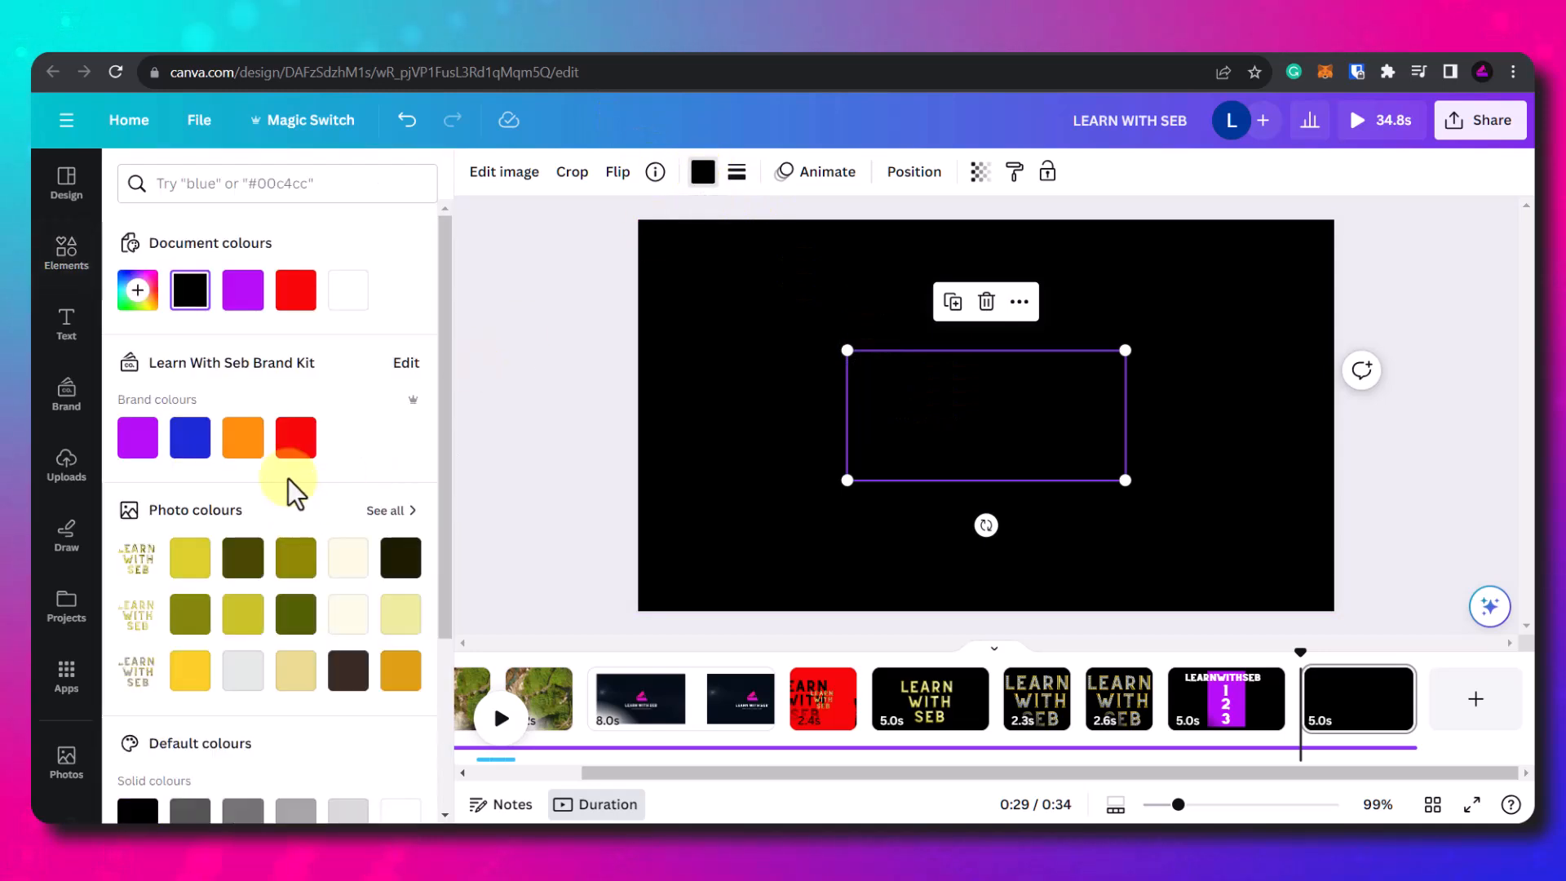
click(349, 303)
click(1000, 447)
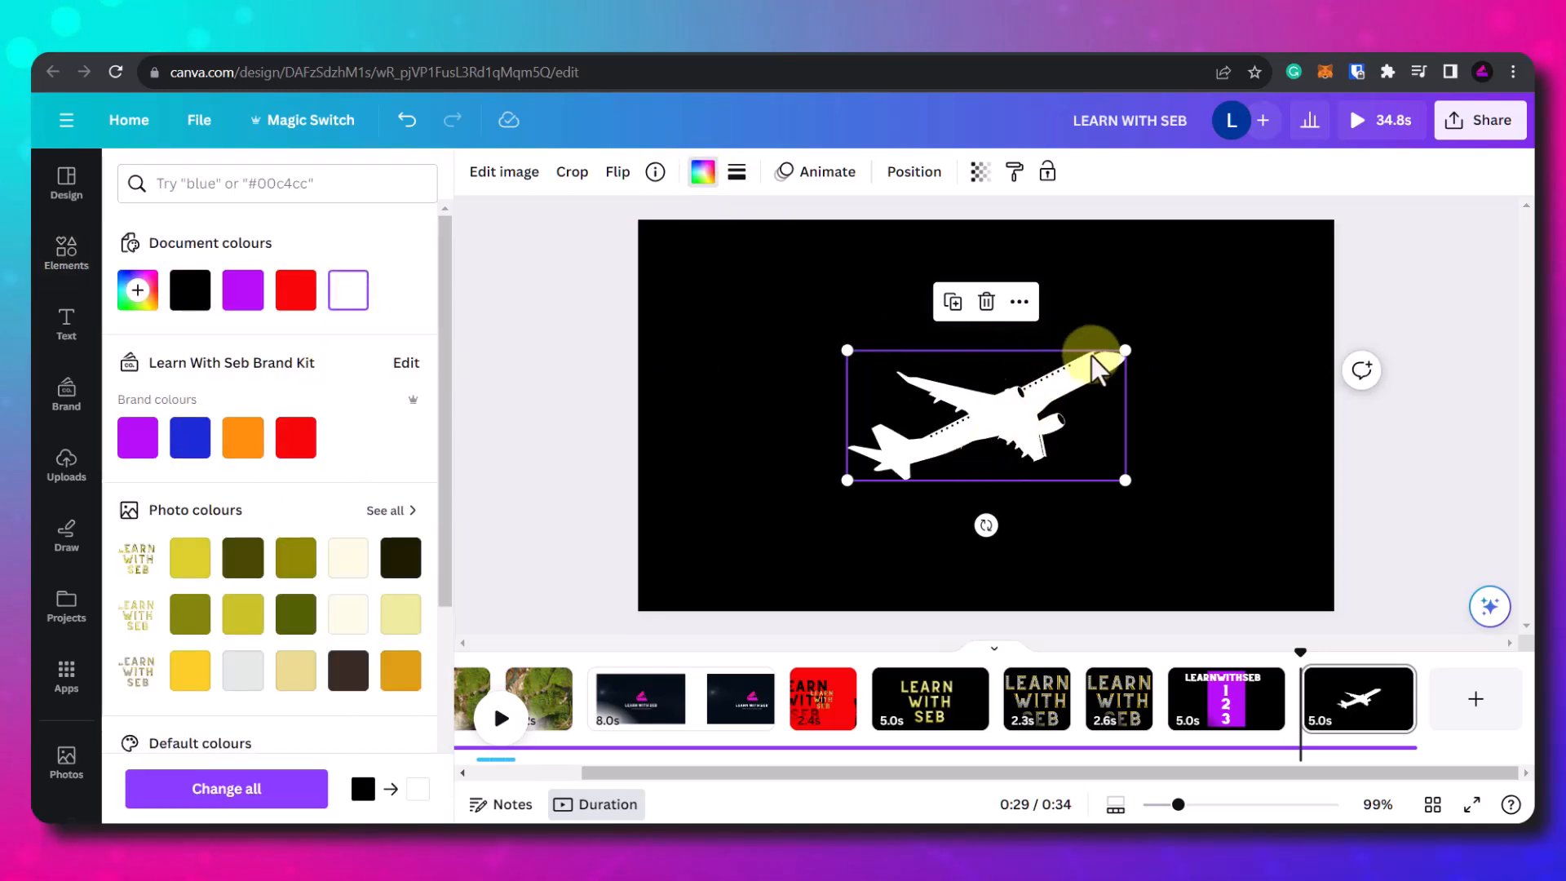
drag(1124, 348, 1016, 421)
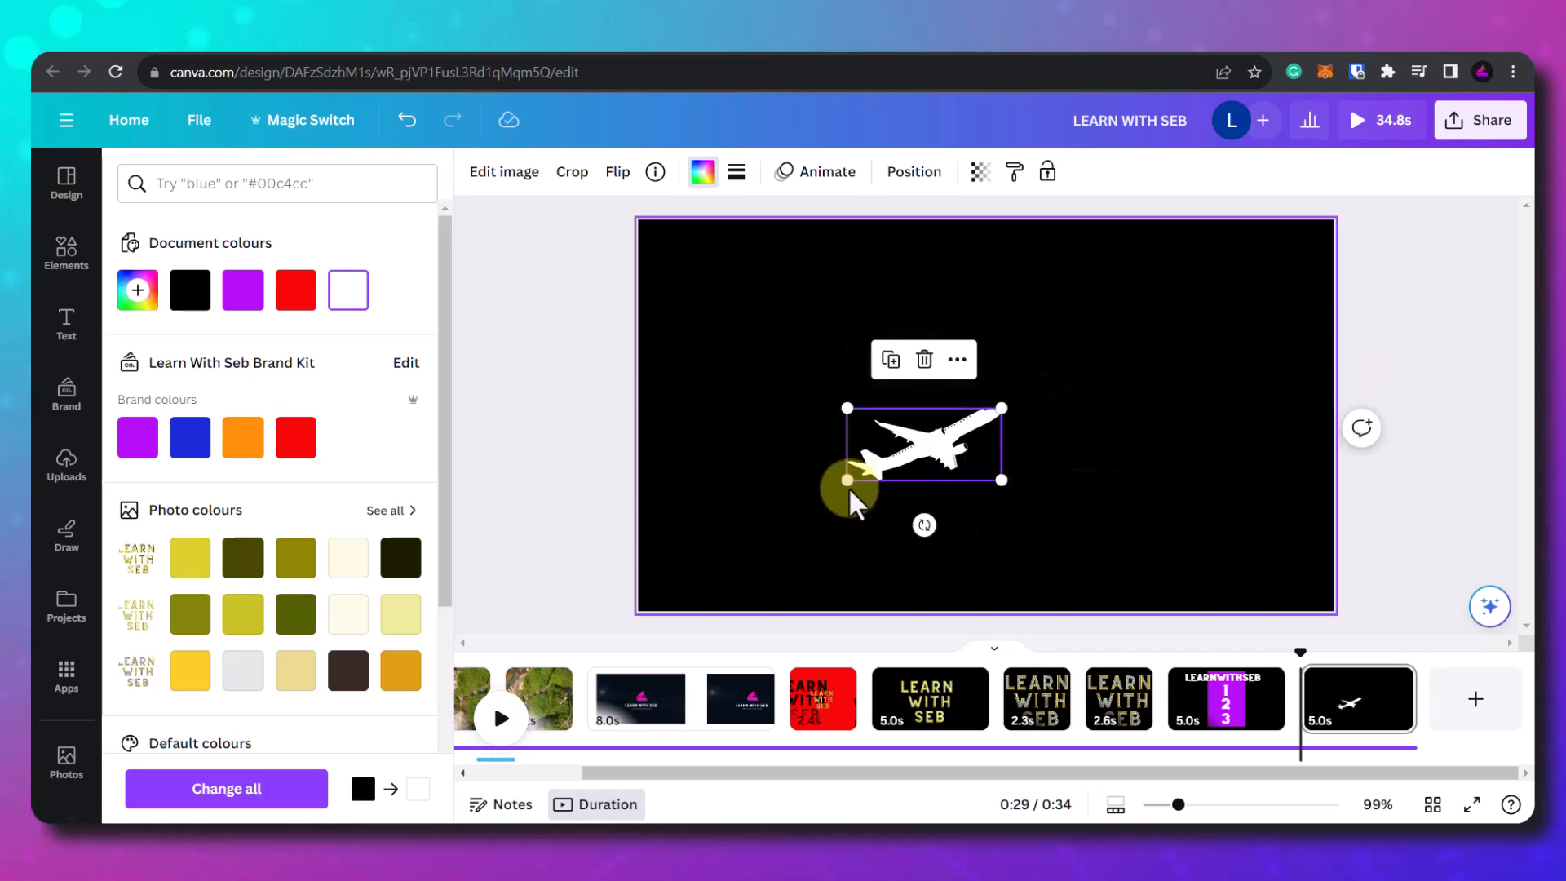
drag(897, 456, 571, 632)
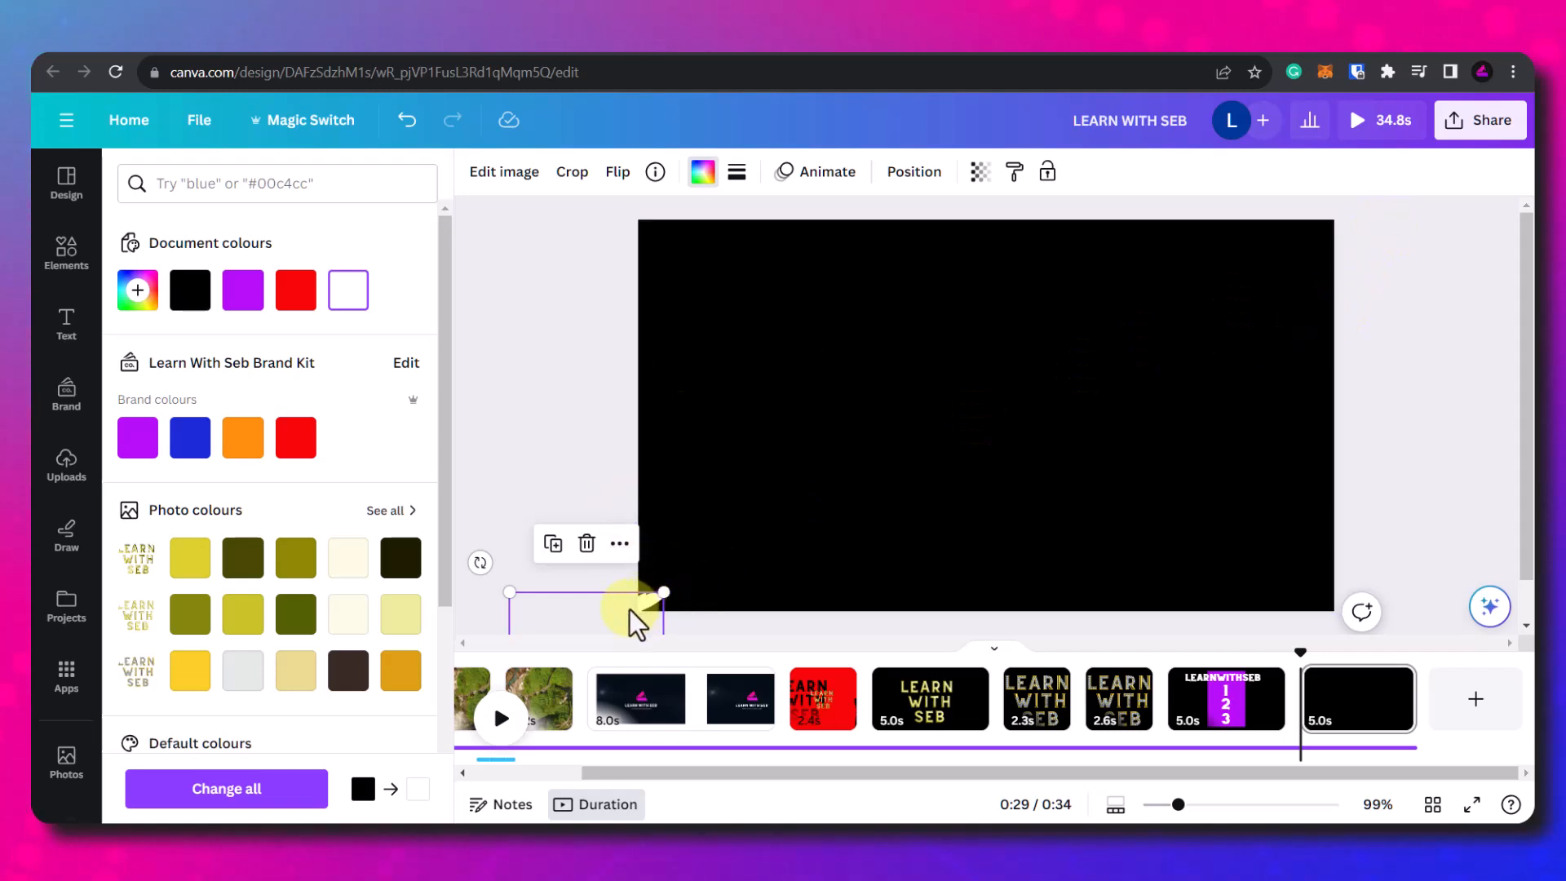
Step: Create a custom animation that flies the aeroplane from the page's lower-left corner to its upper-right corner, and slightly reduce its speed
click(812, 181)
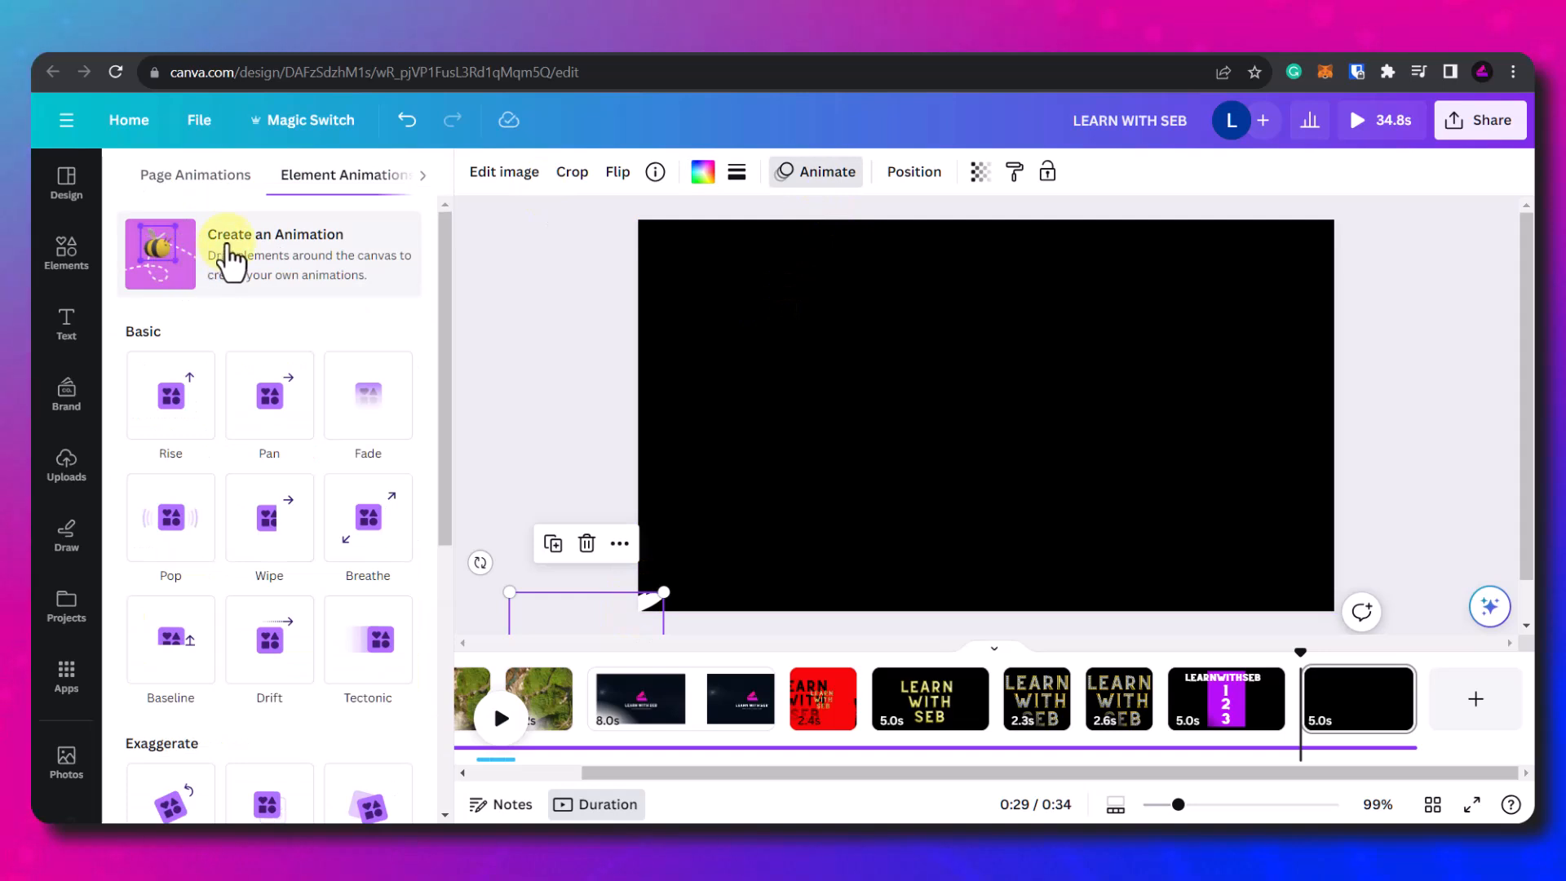
click(261, 259)
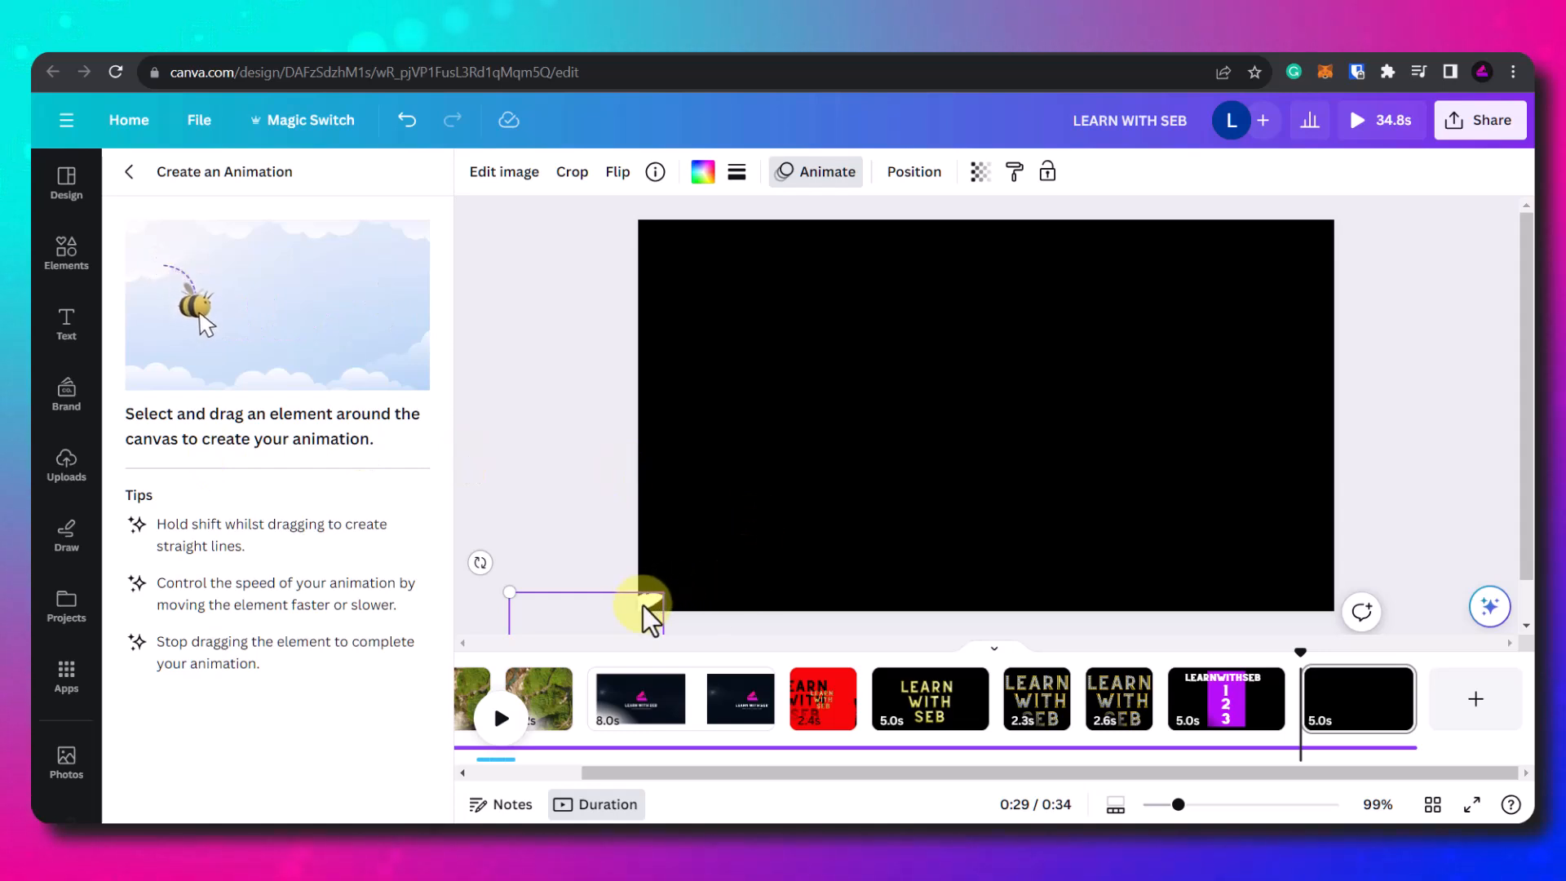
drag(642, 605, 1178, 269)
drag(1408, 197, 1465, 173)
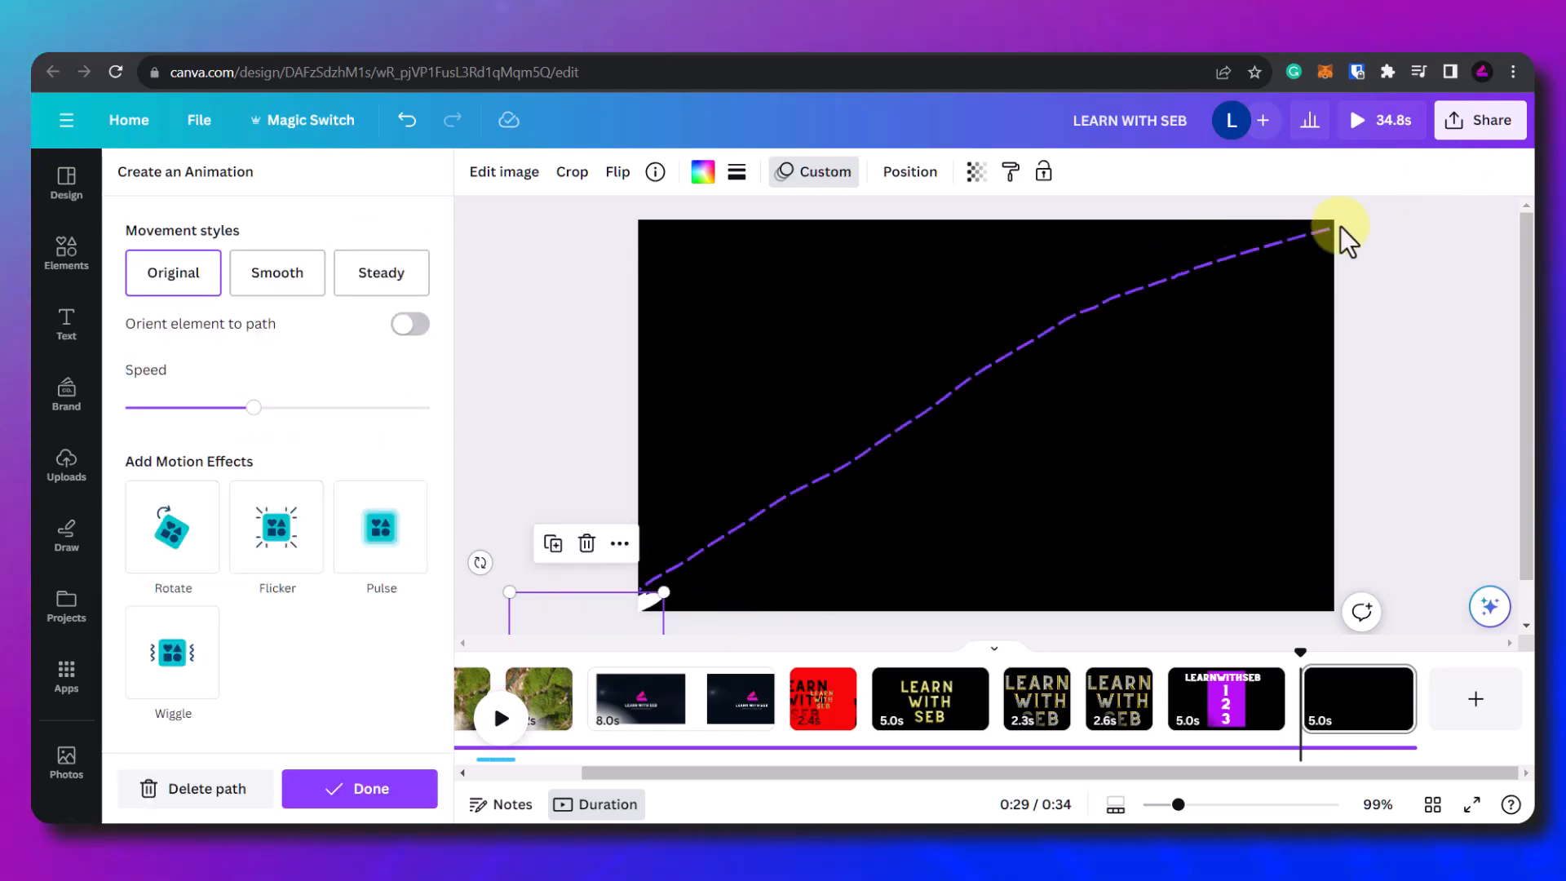
drag(245, 411, 158, 420)
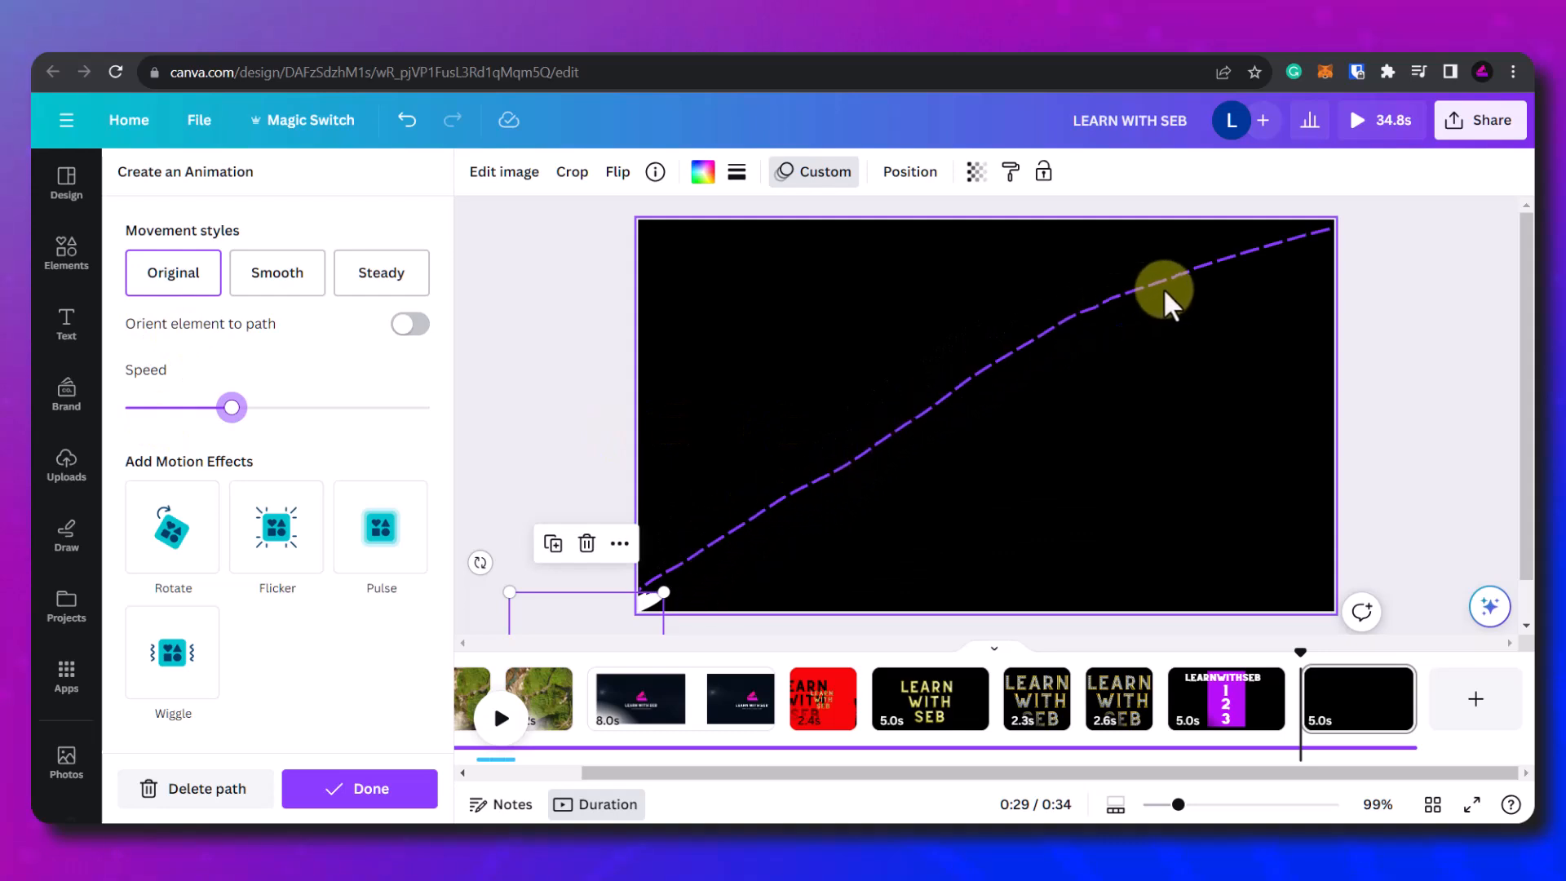
Step: Try the Smooth movement style on the aeroplane's path, and set the style to Steady
click(277, 277)
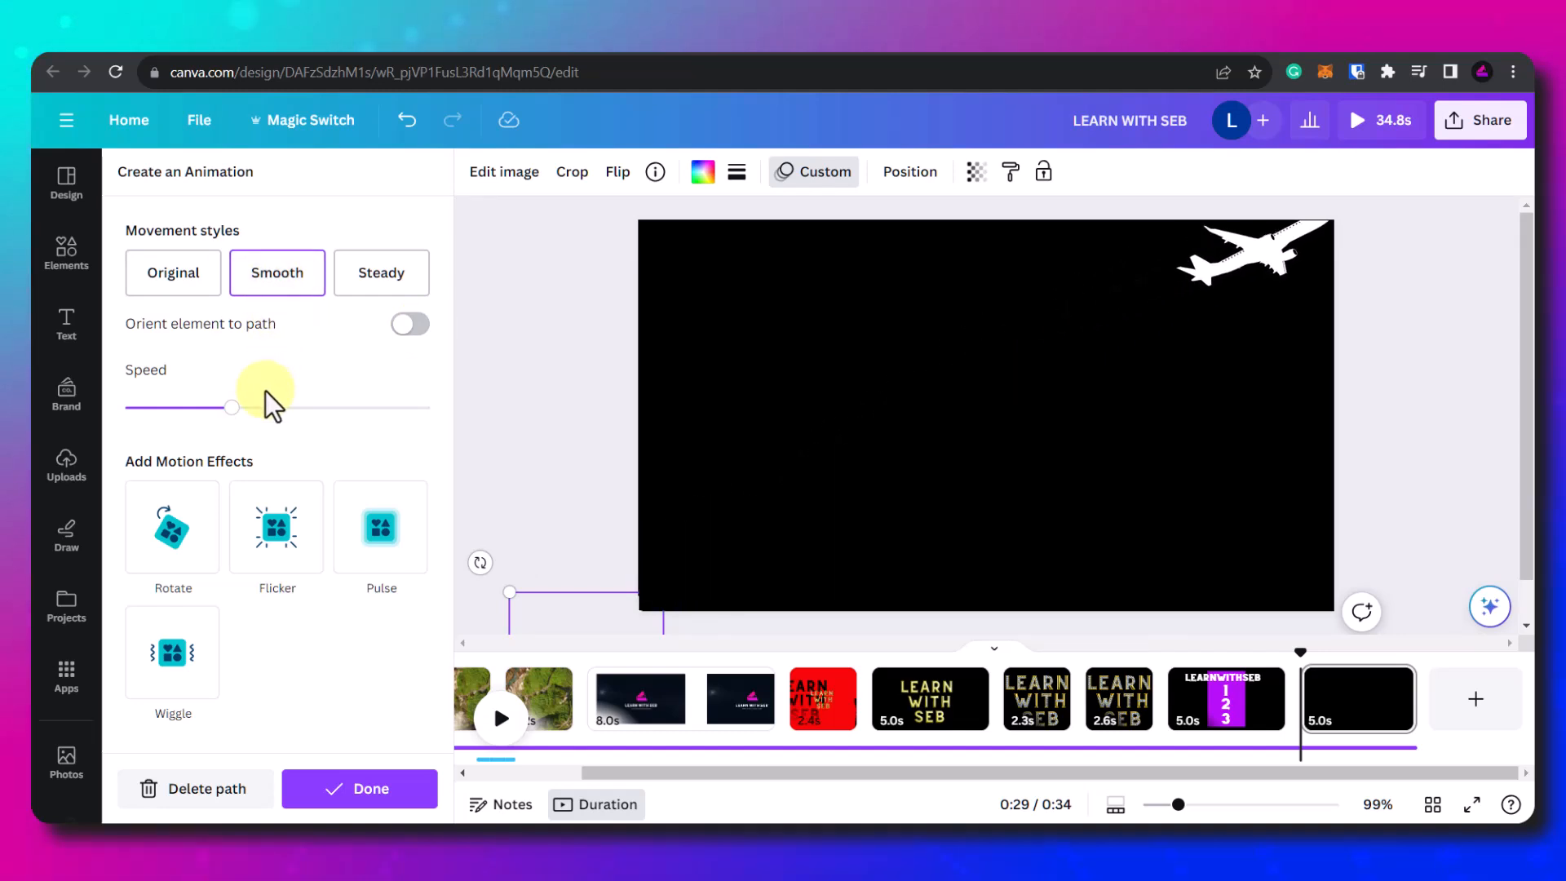
click(373, 286)
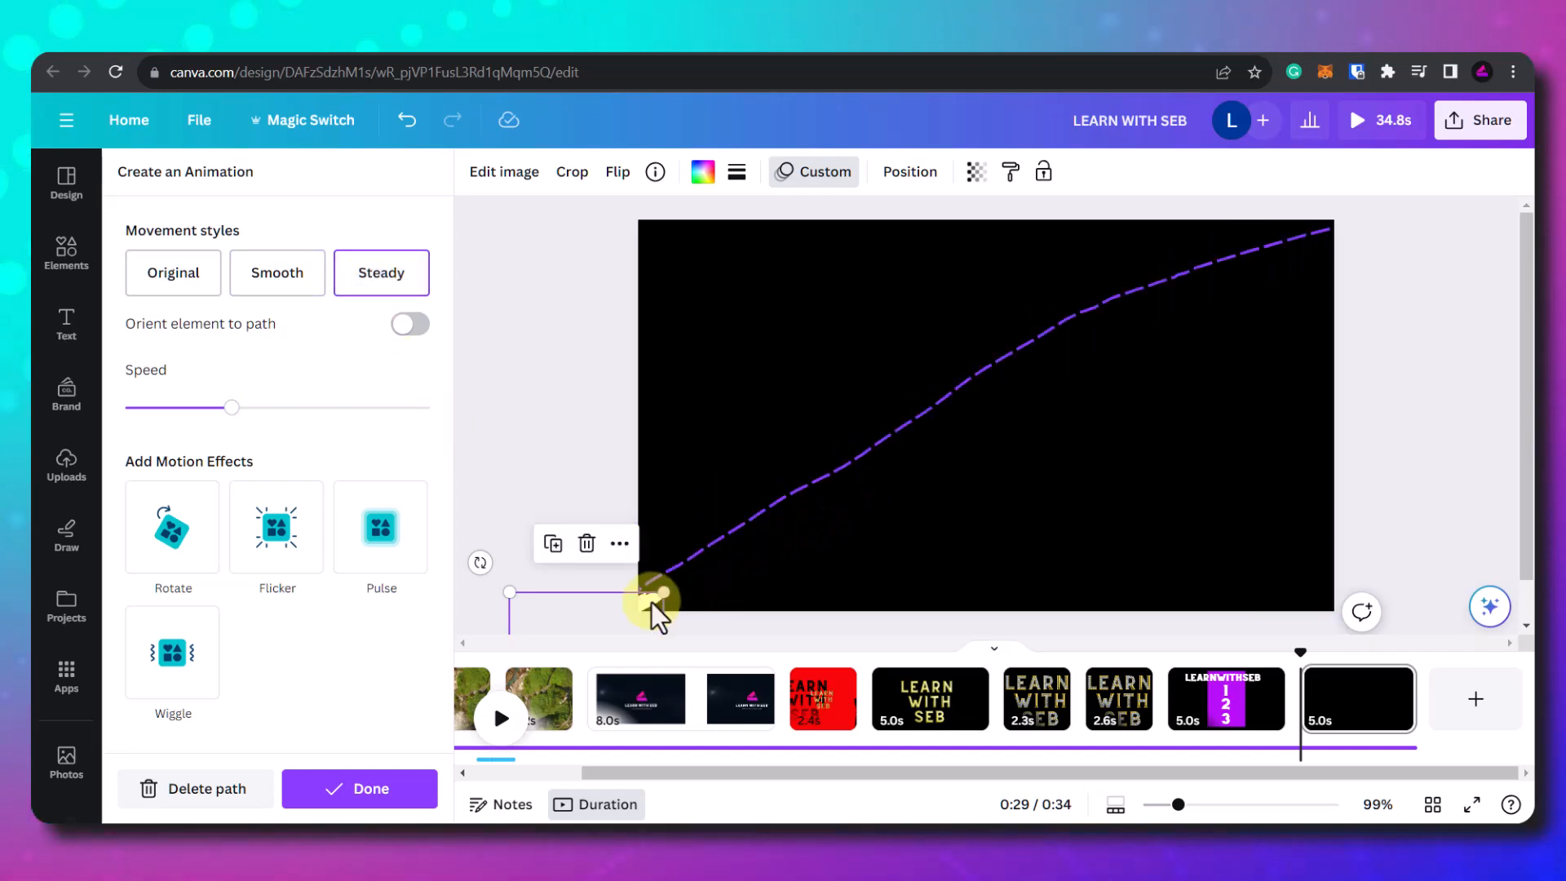
click(374, 285)
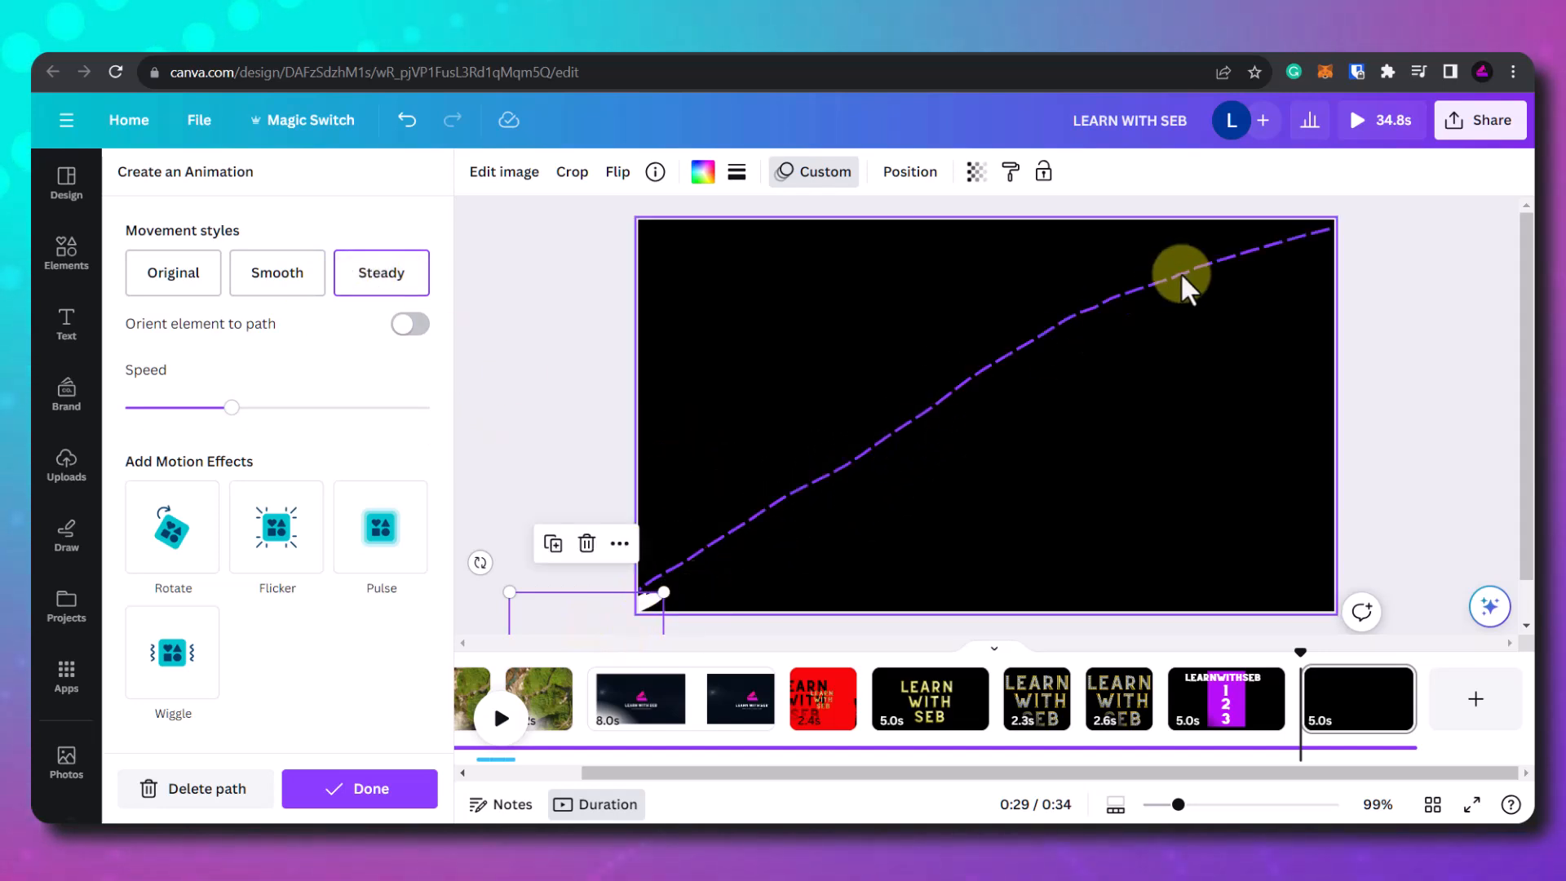
Step: Preview the Rotate, Flicker, Pulse and Wiggle motion effects on the aeroplane
click(184, 540)
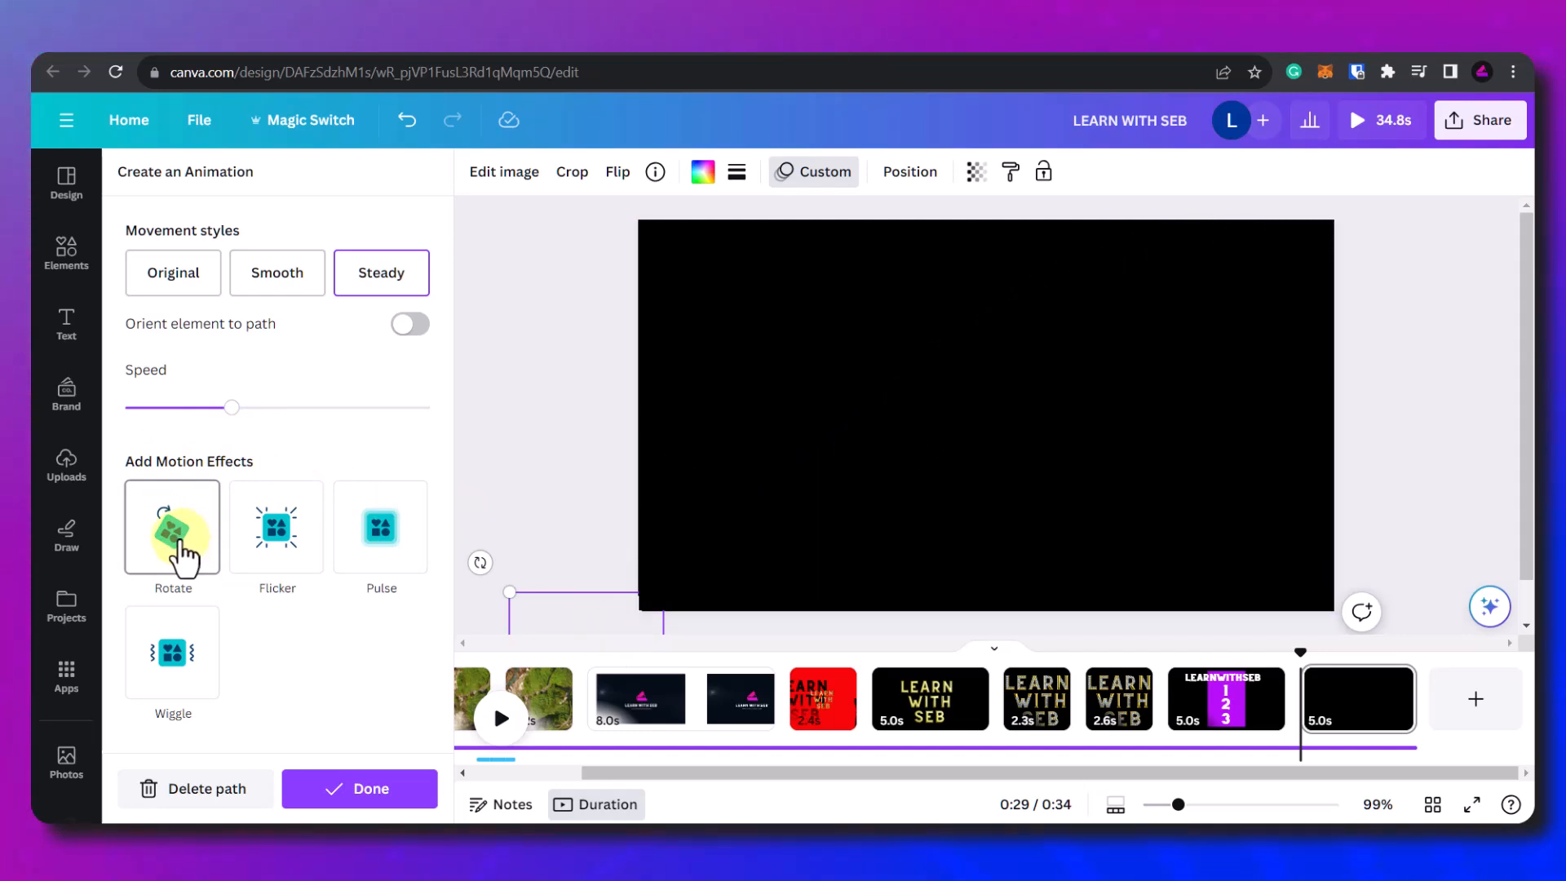
click(297, 545)
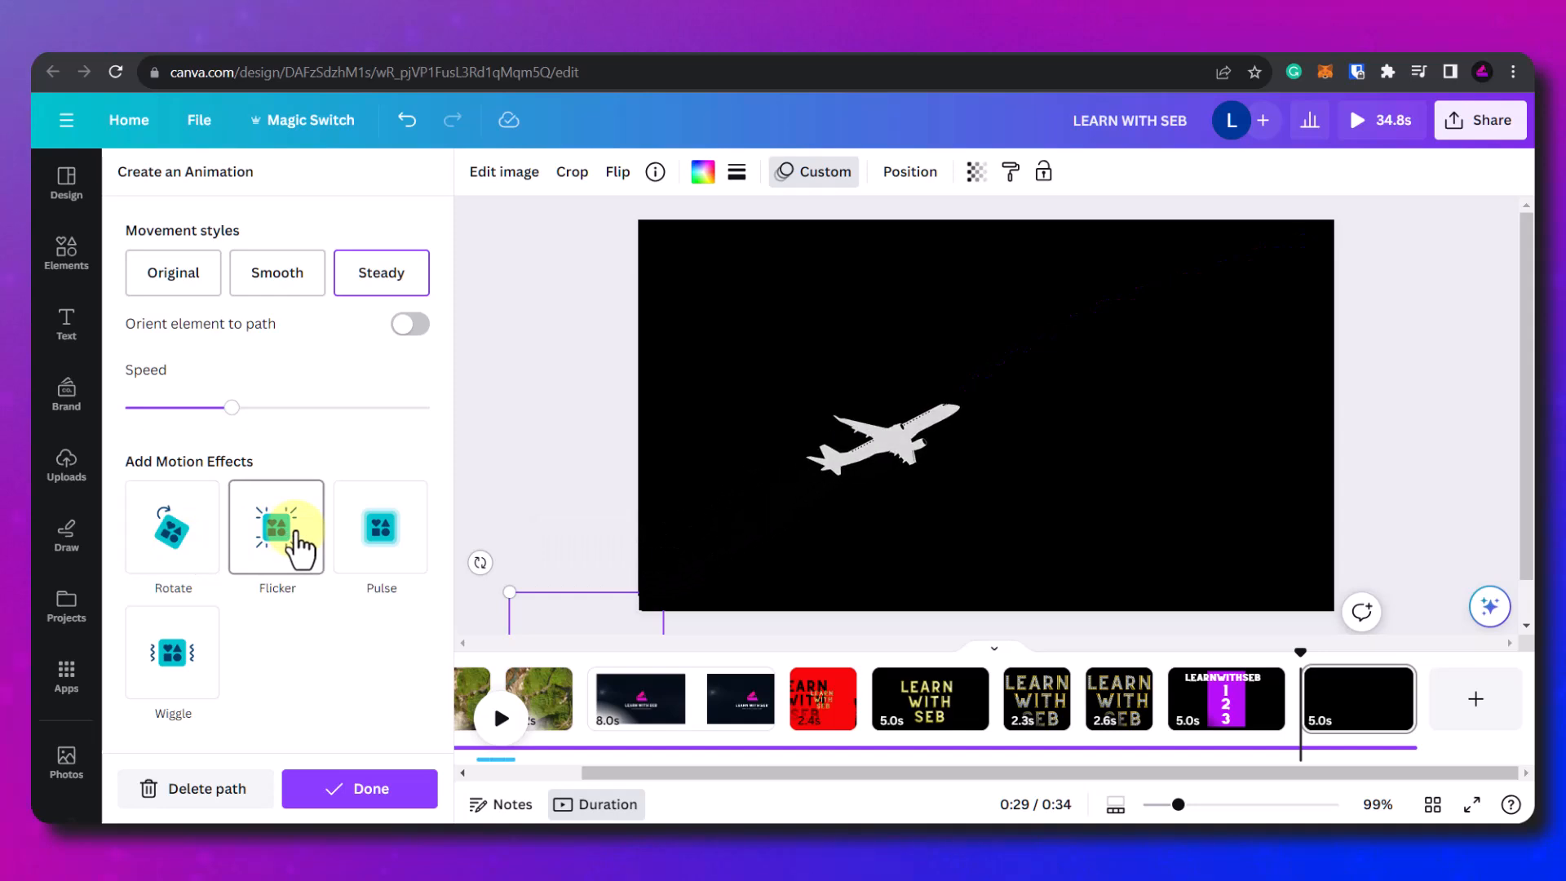
click(407, 545)
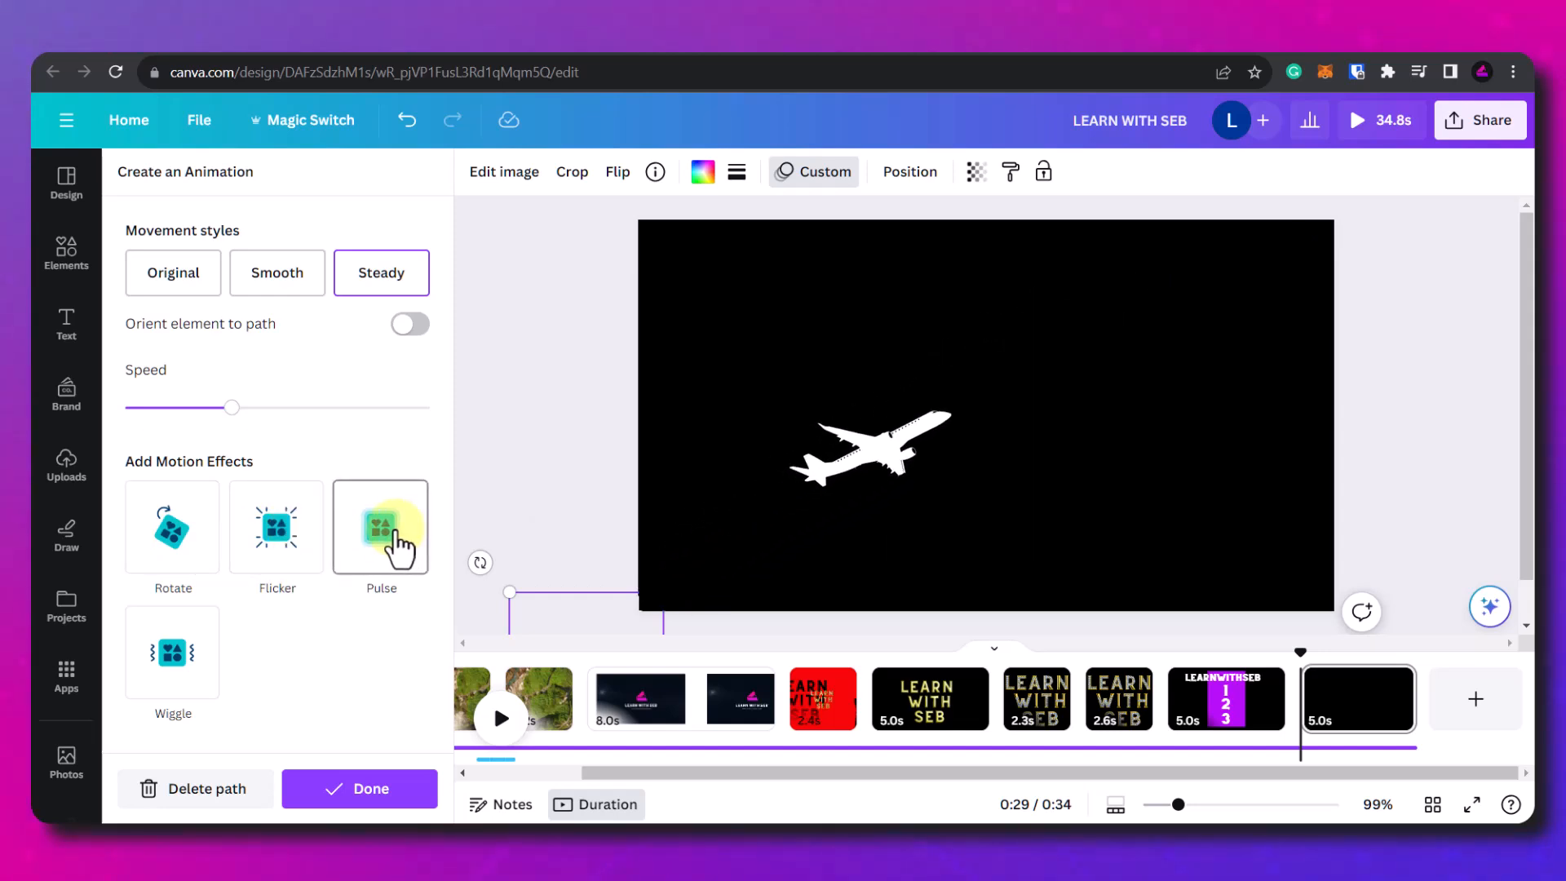
click(163, 662)
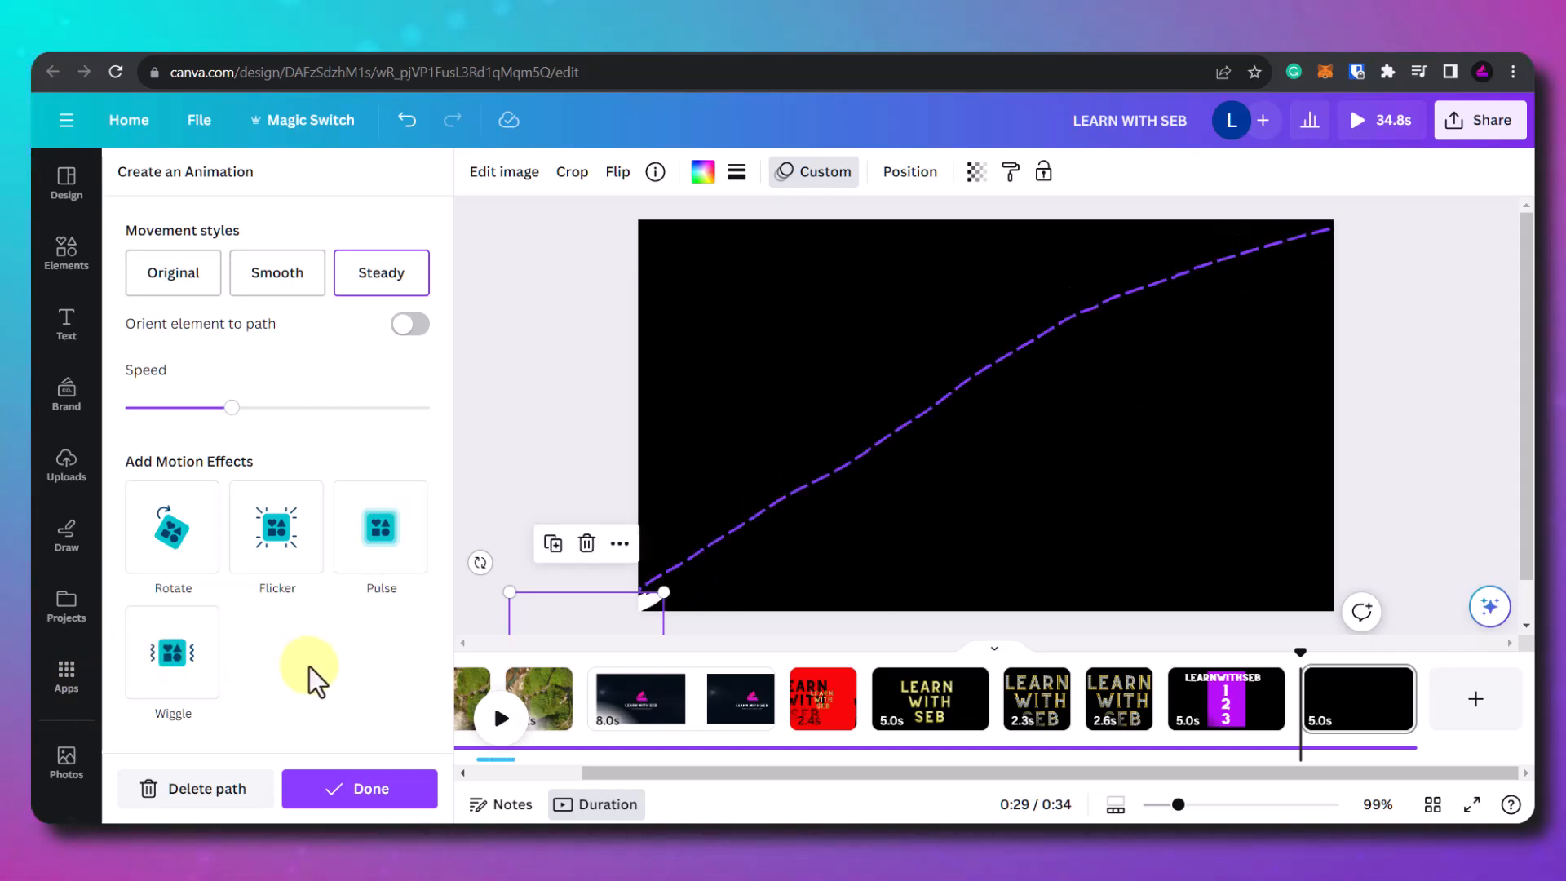
Step: Finish the aeroplane's path animation and play the page
click(374, 788)
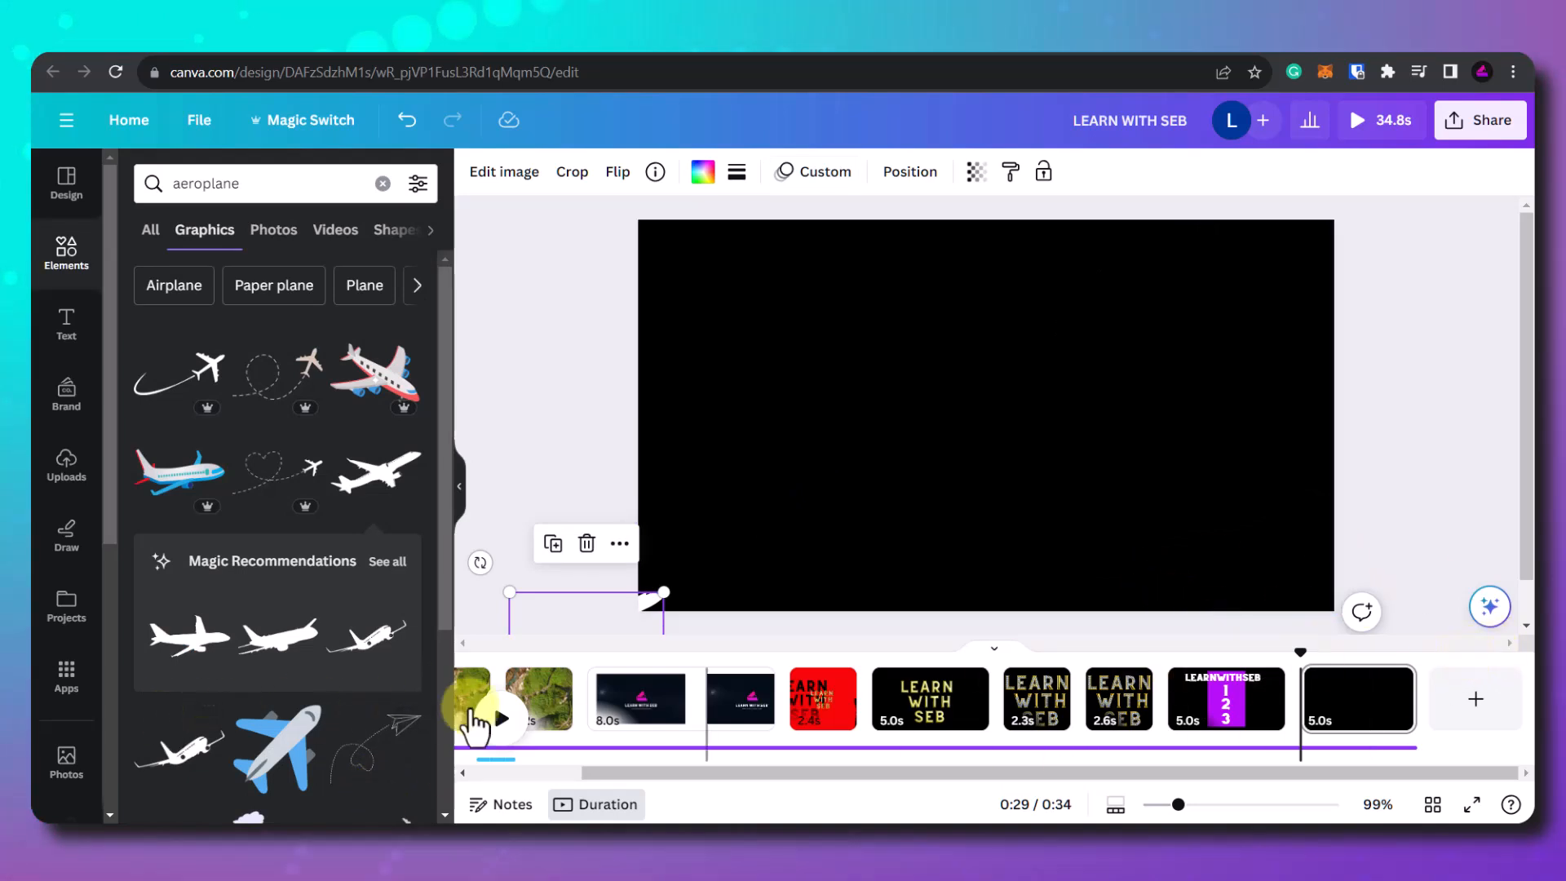
click(499, 724)
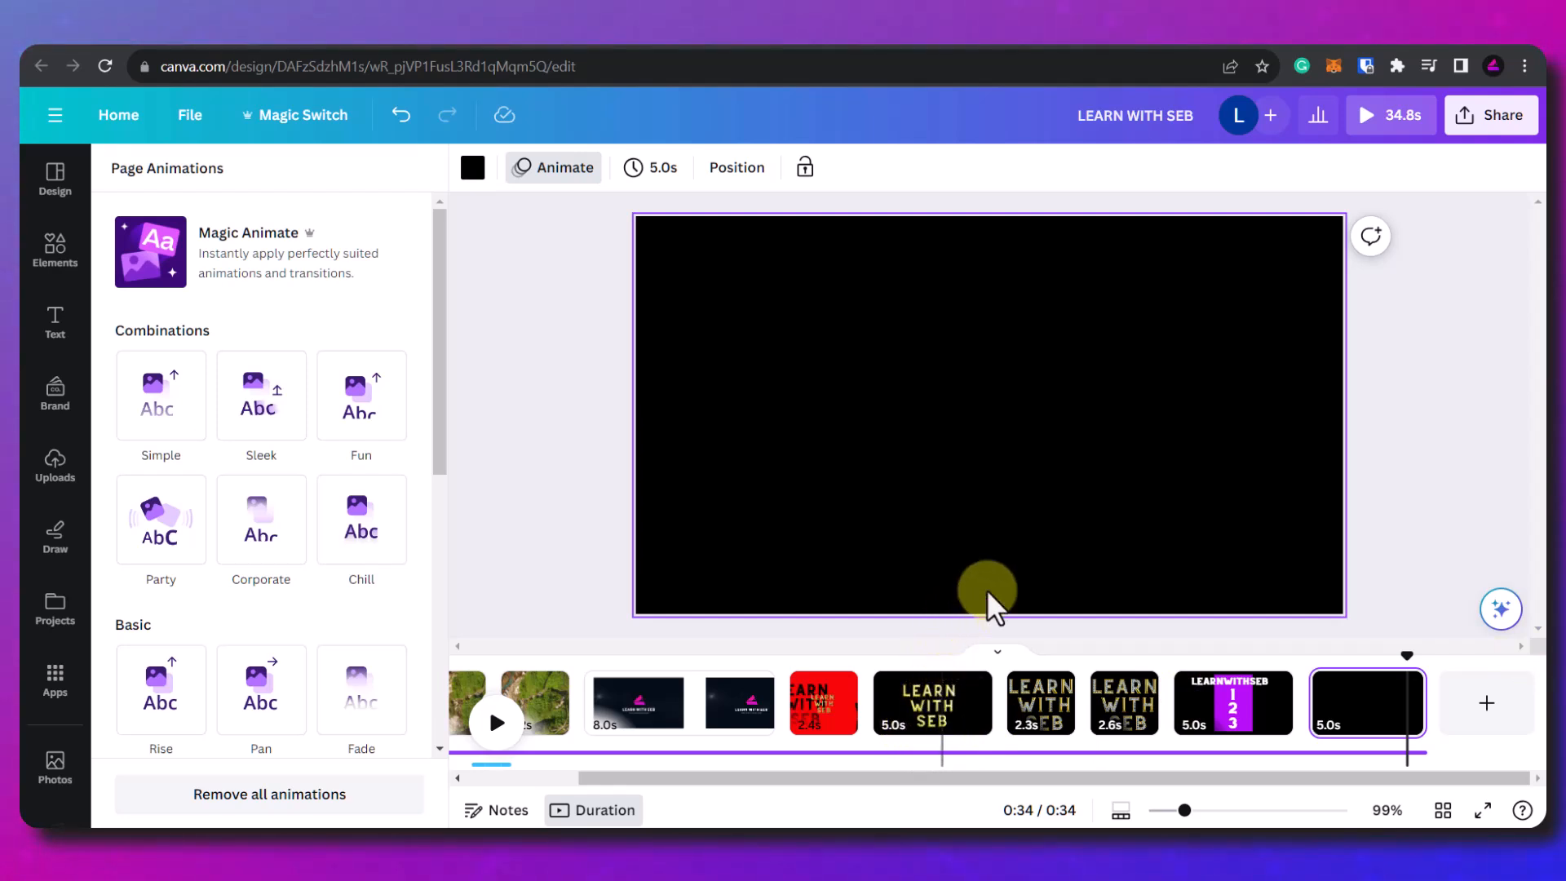
Step: Open Magic Animate for the 1-2-3 page and preview the Playful, Bold, Energetic, Handmade, Minimal and Professional styles
click(1280, 721)
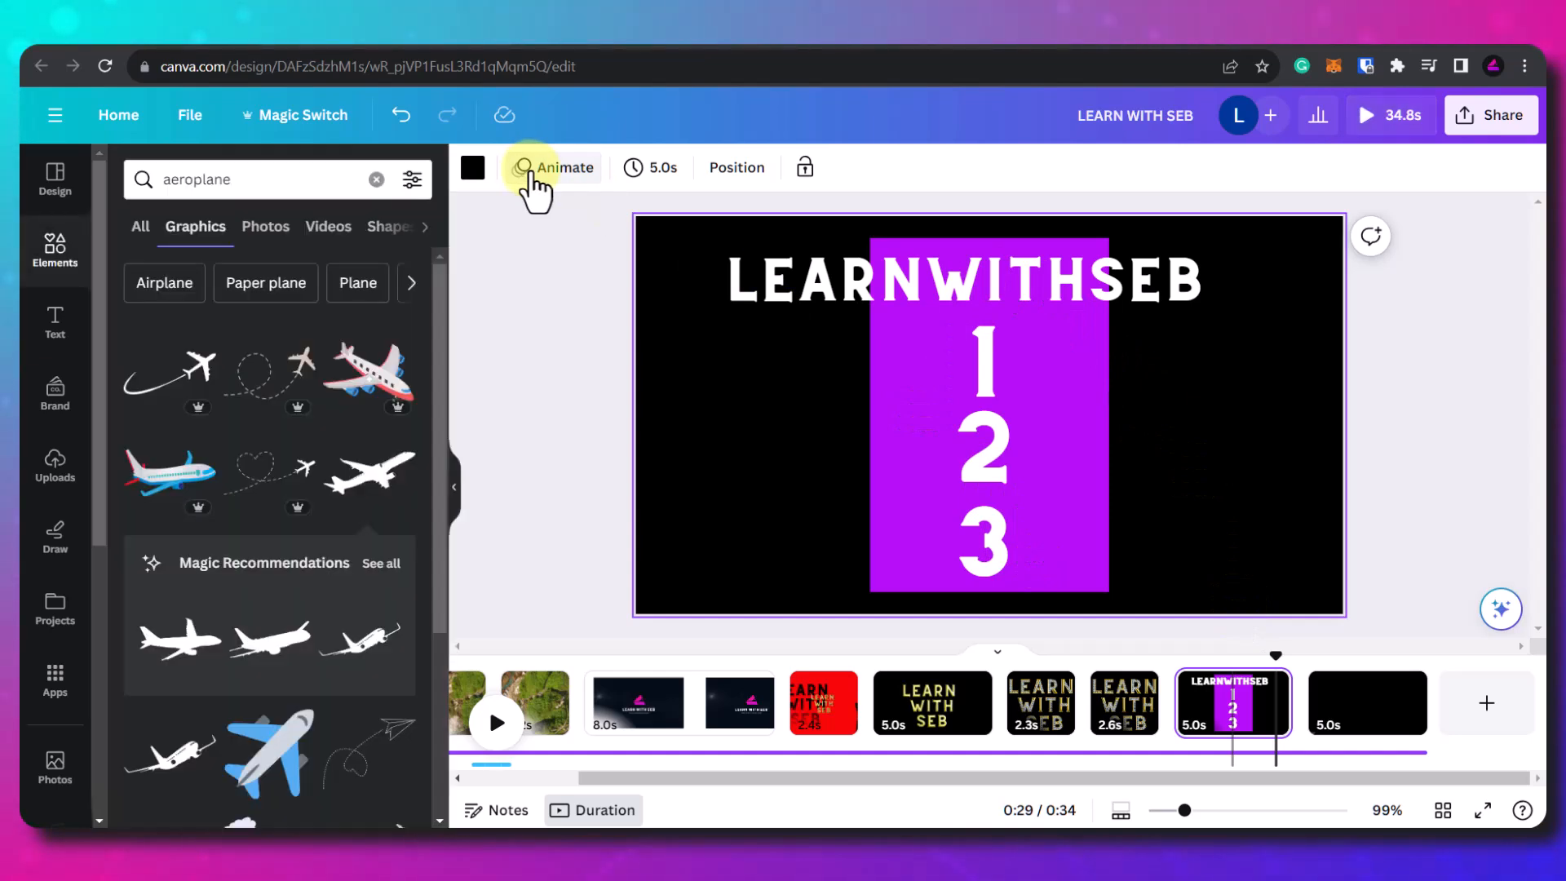
click(548, 181)
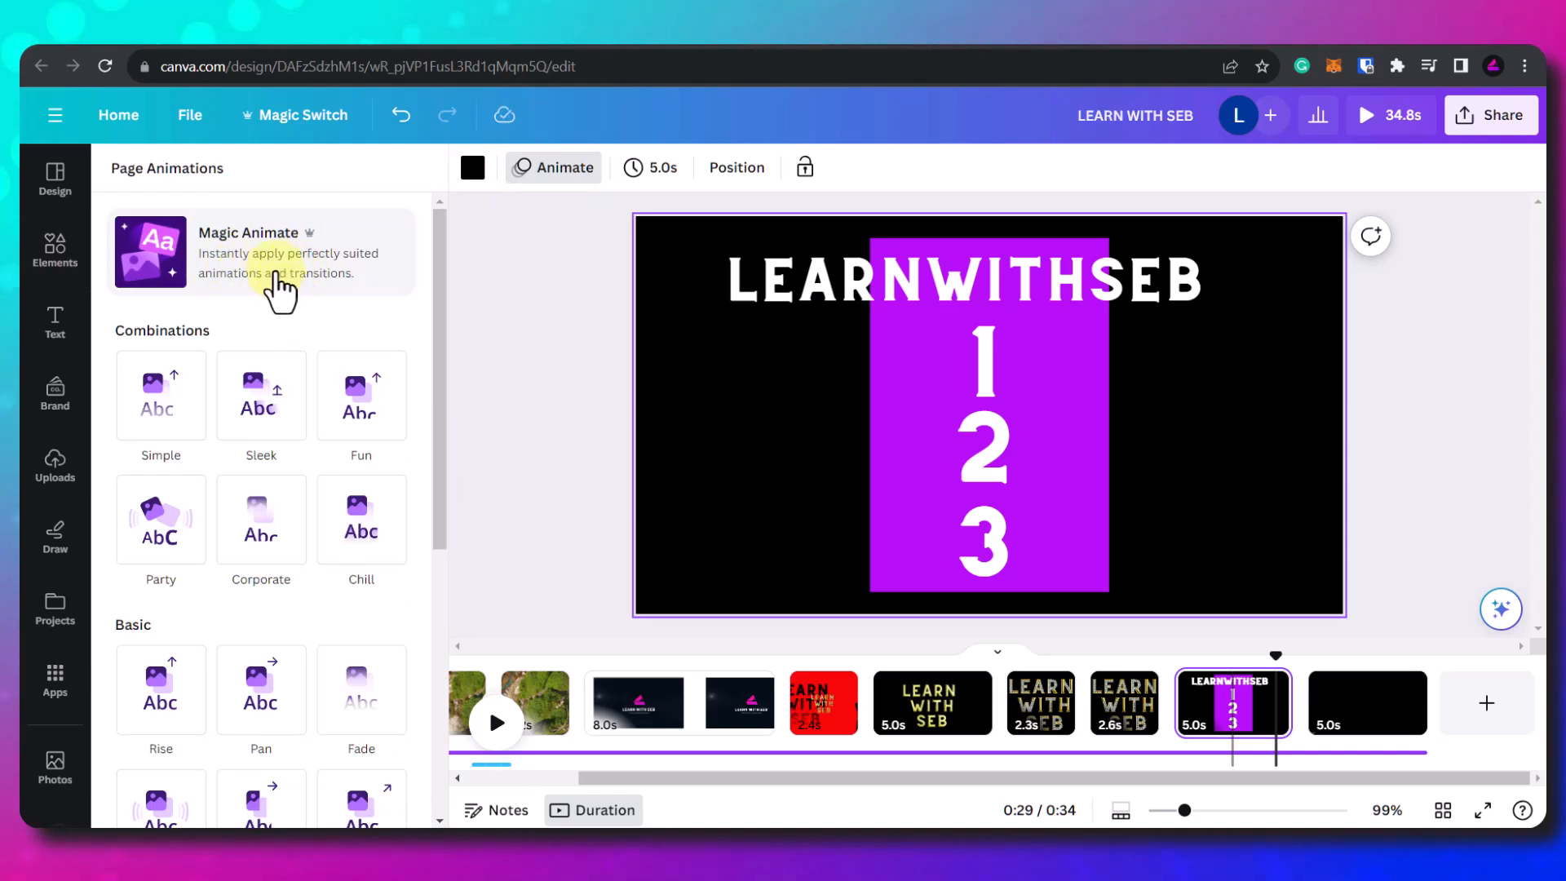
click(275, 285)
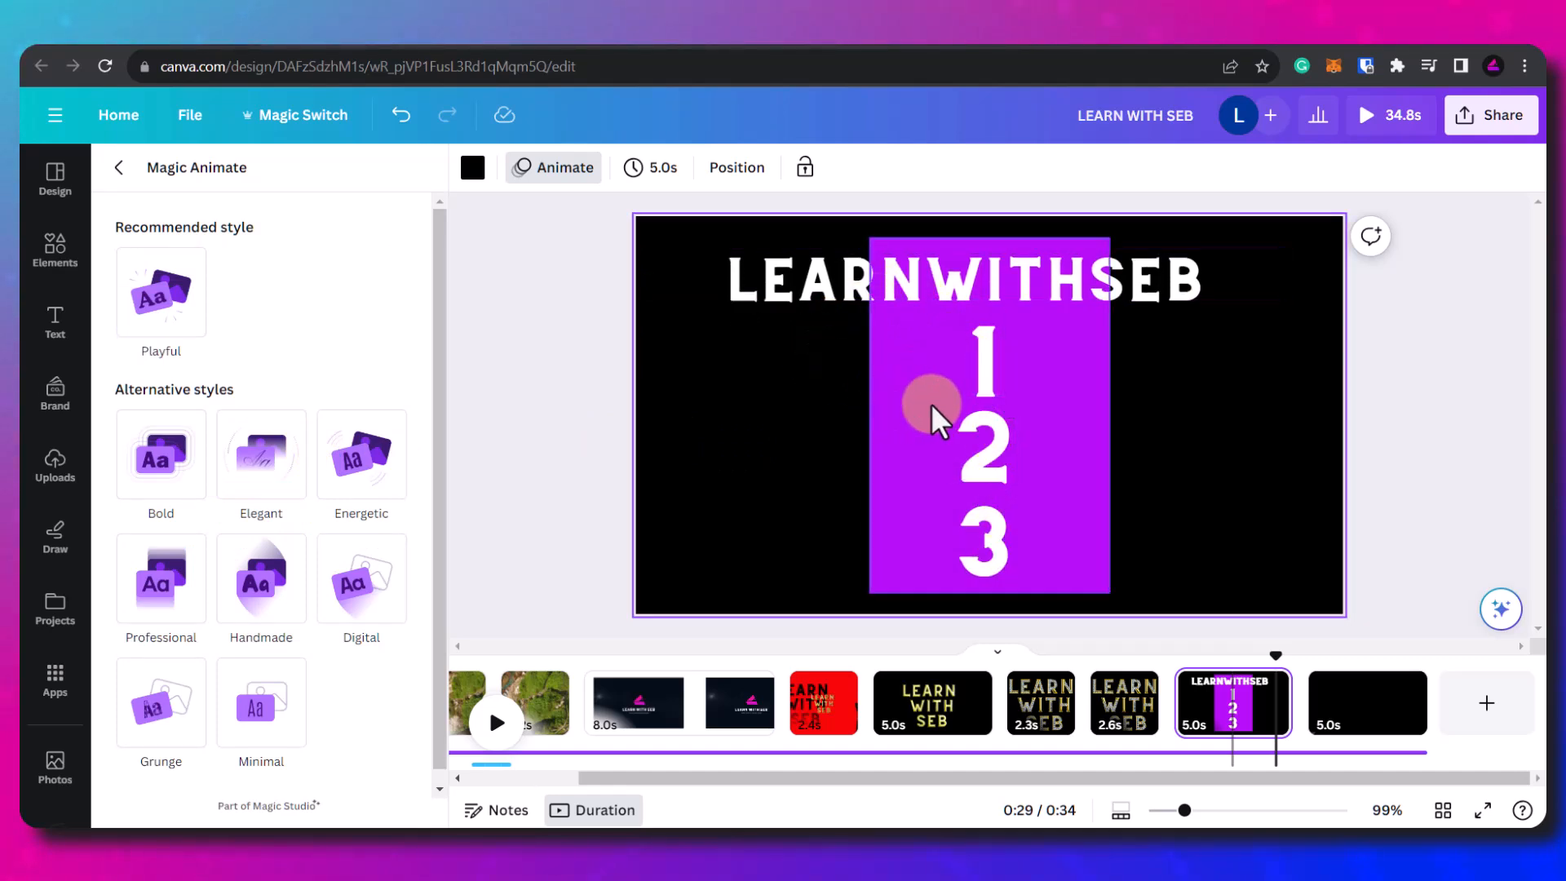
click(147, 281)
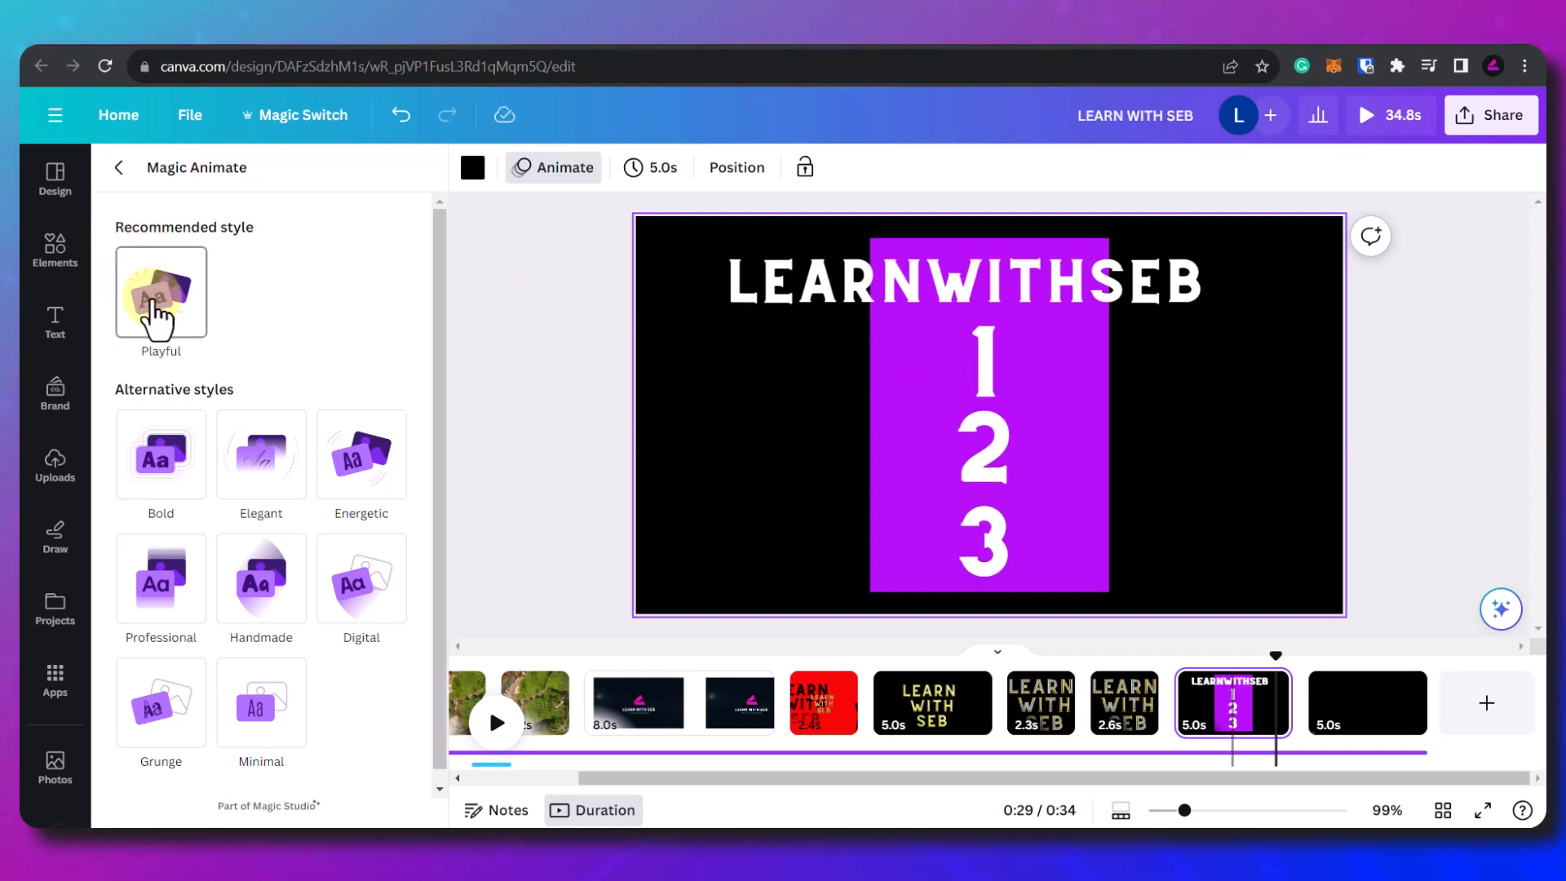
click(186, 471)
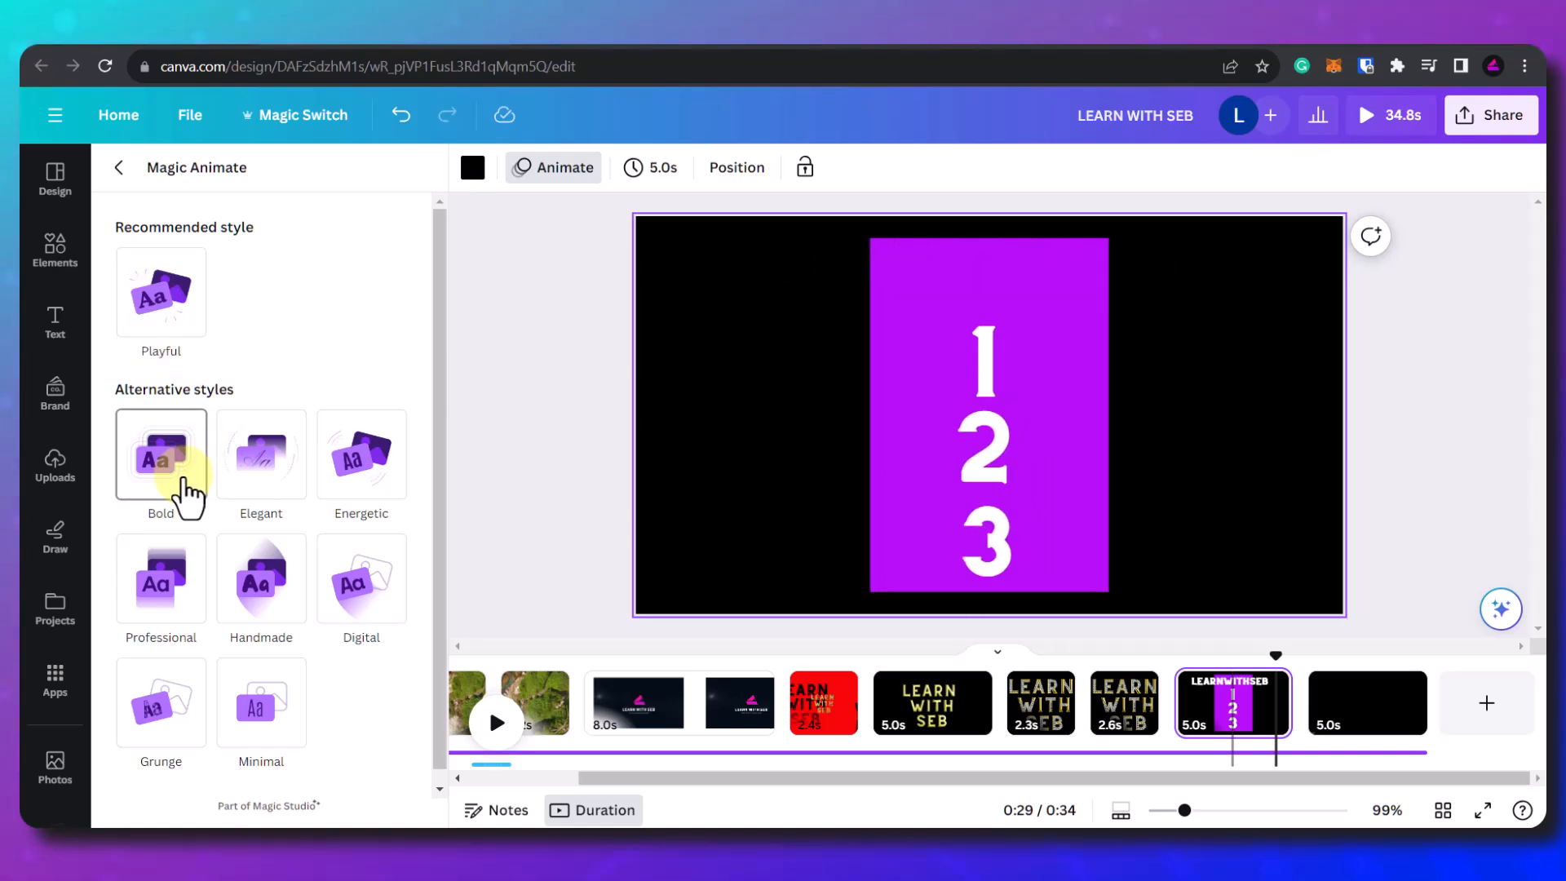
click(349, 480)
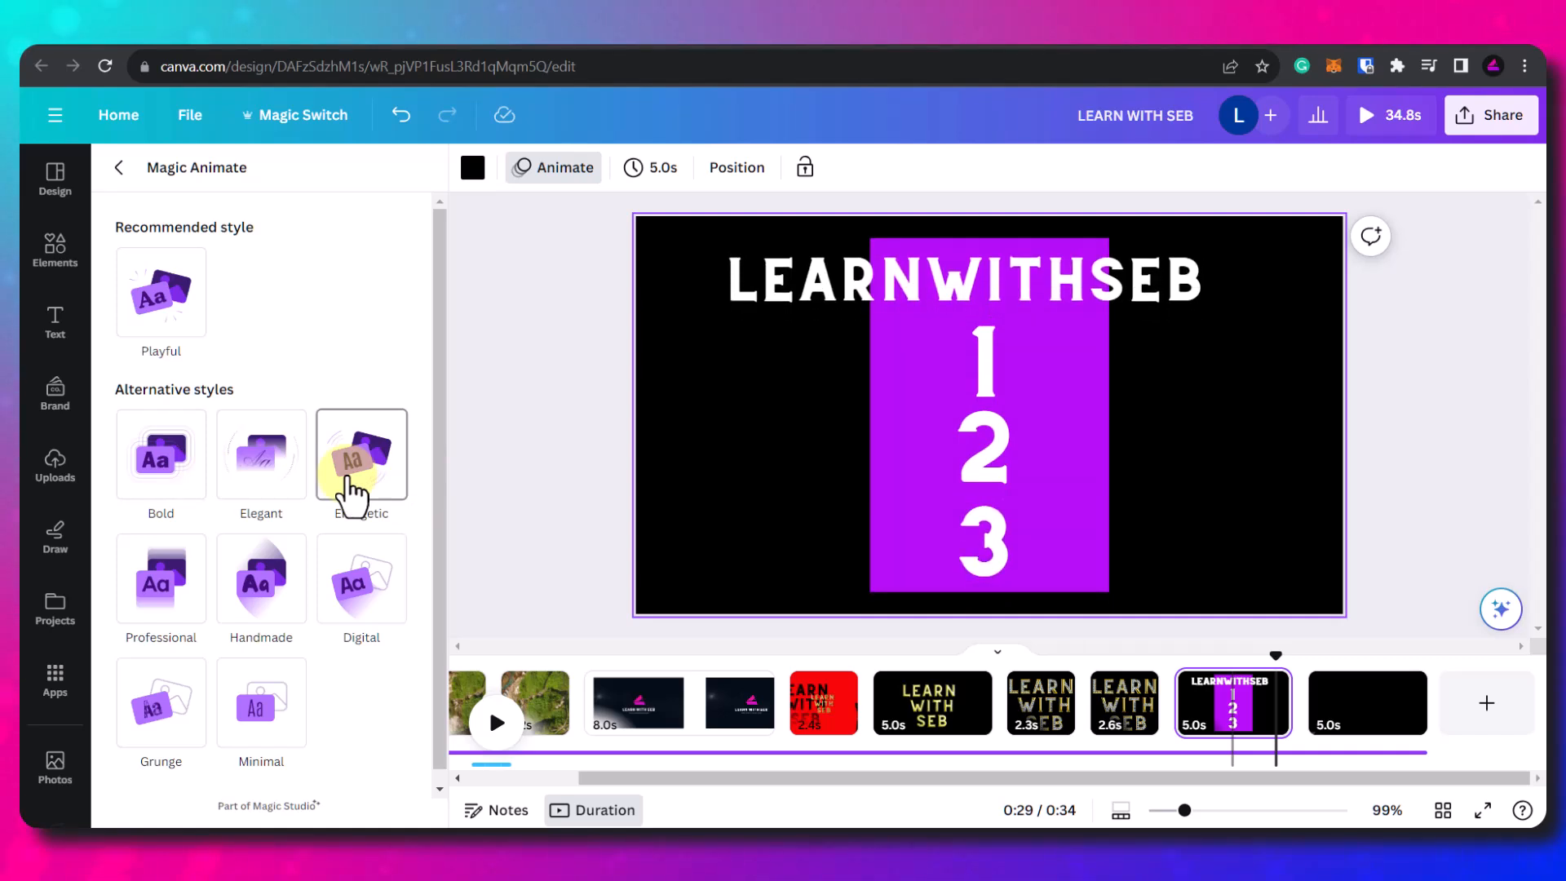
click(277, 600)
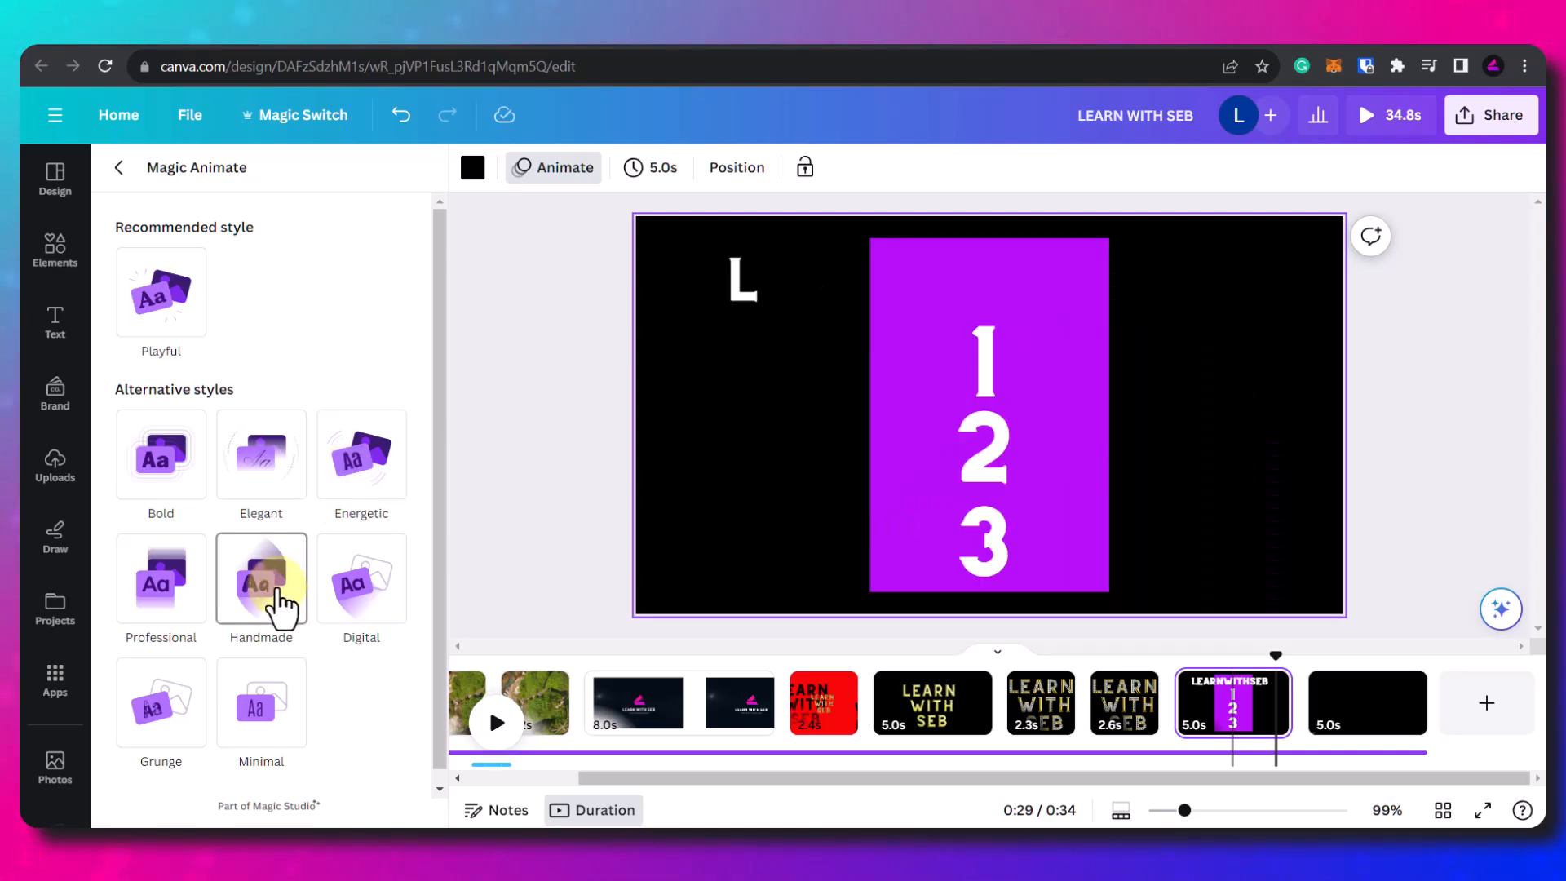
click(277, 718)
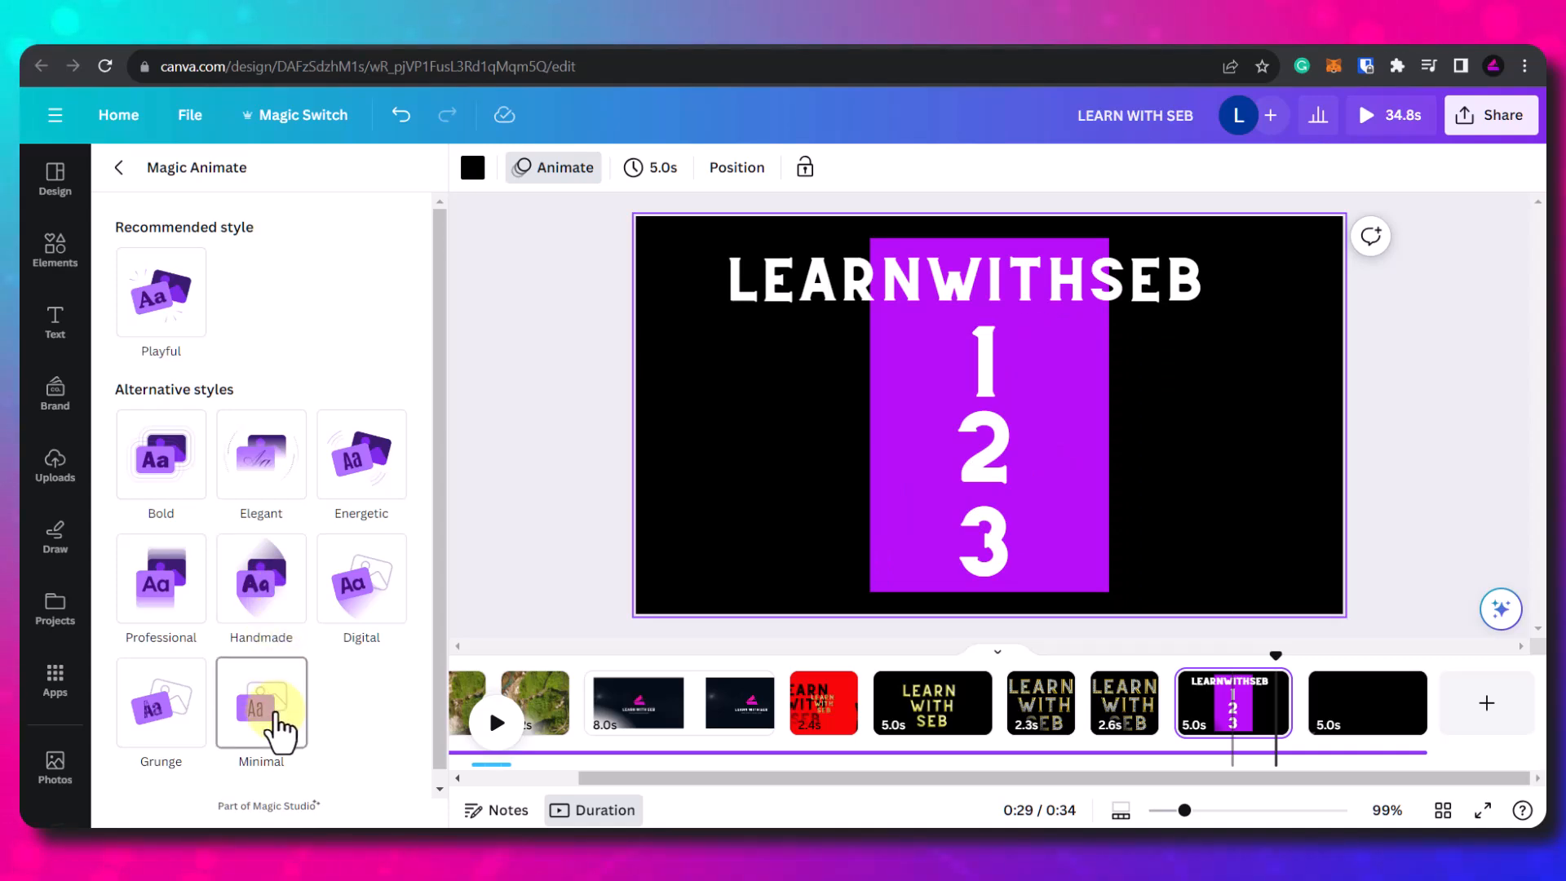
click(174, 618)
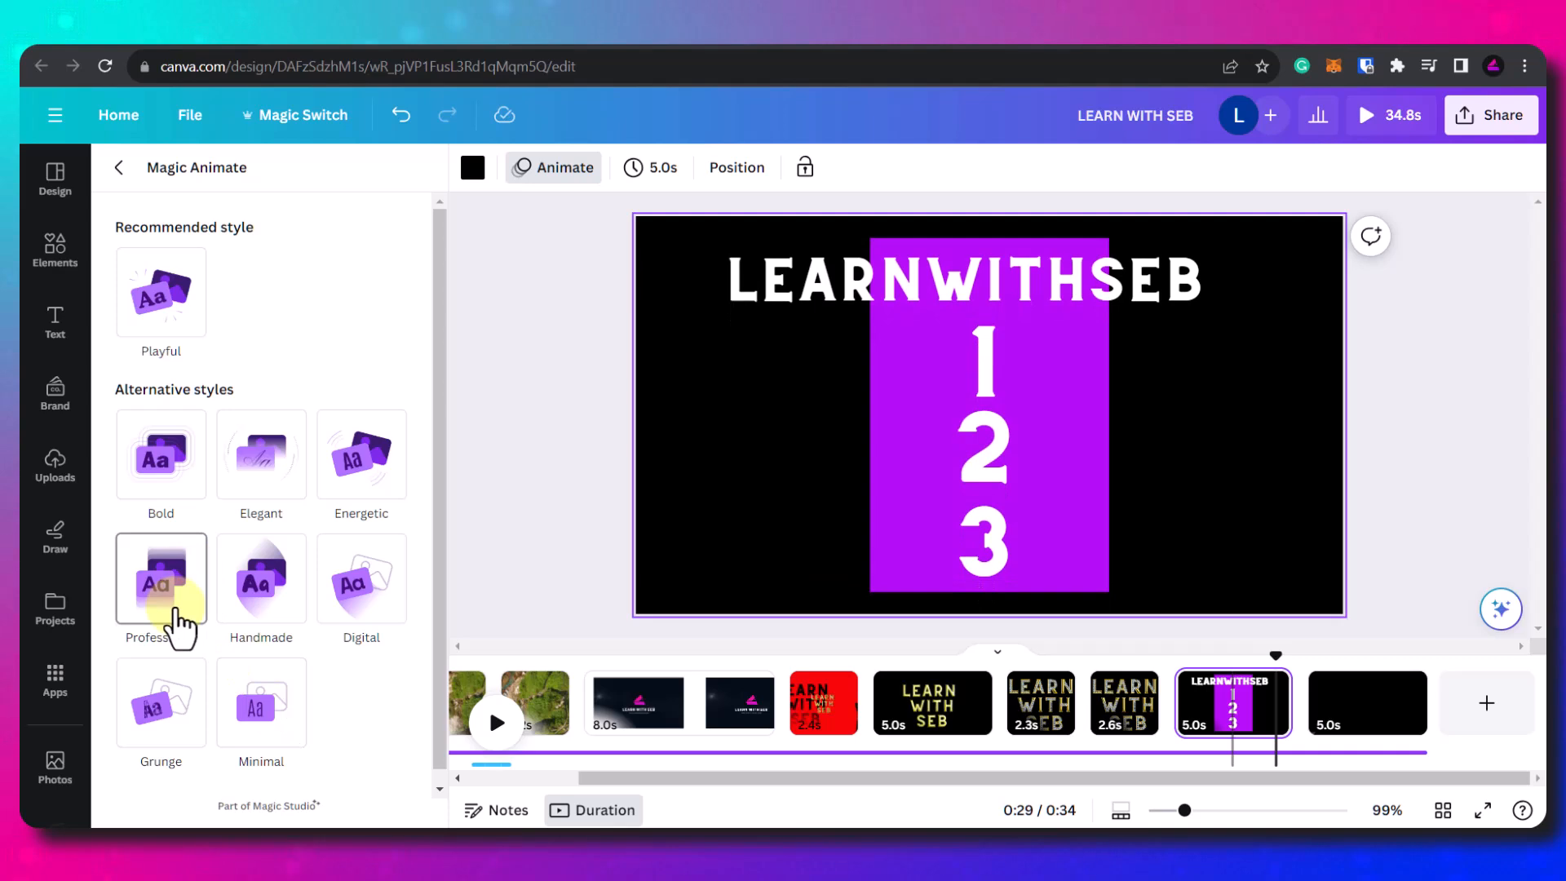
click(175, 619)
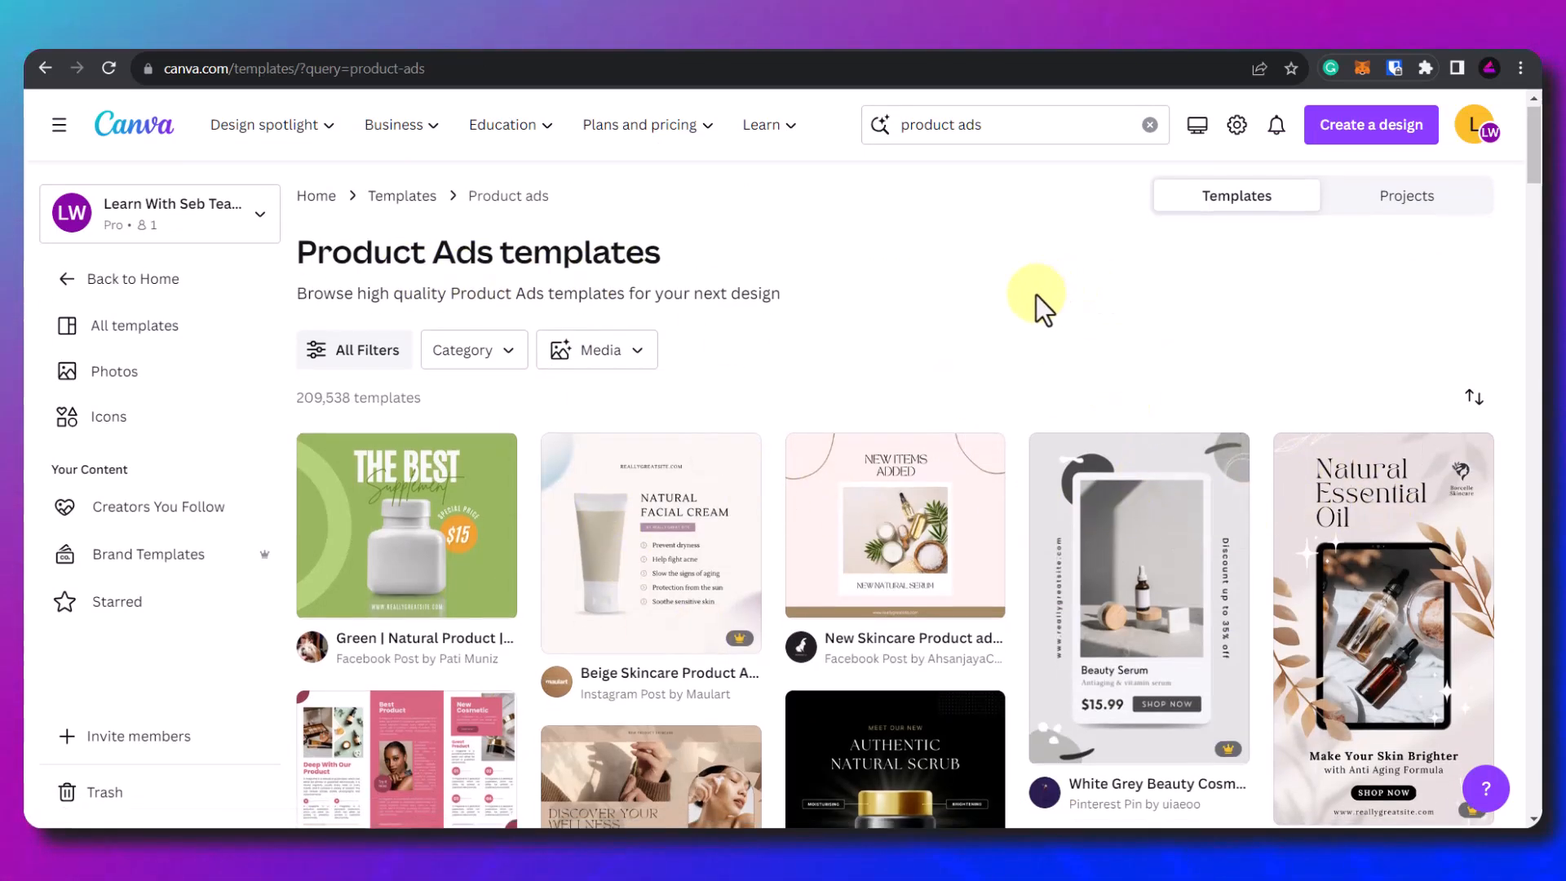
Step: Find the Black and Grey Minimalist Simple Modern Fashion Product Video Ads template and open it for customisation
scroll(1035, 302, down, 5)
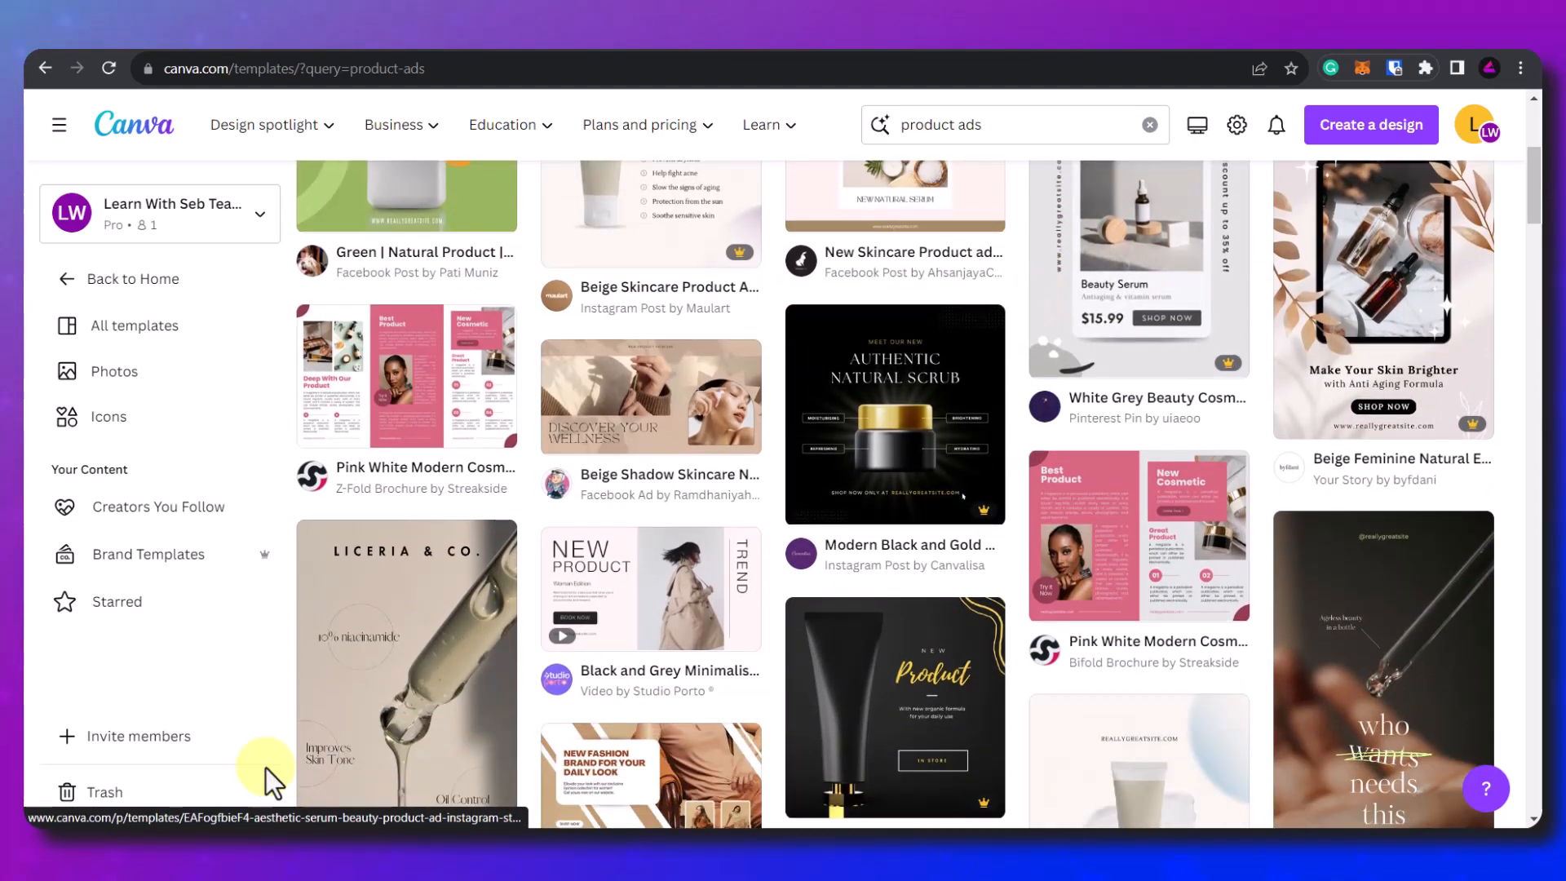
click(613, 605)
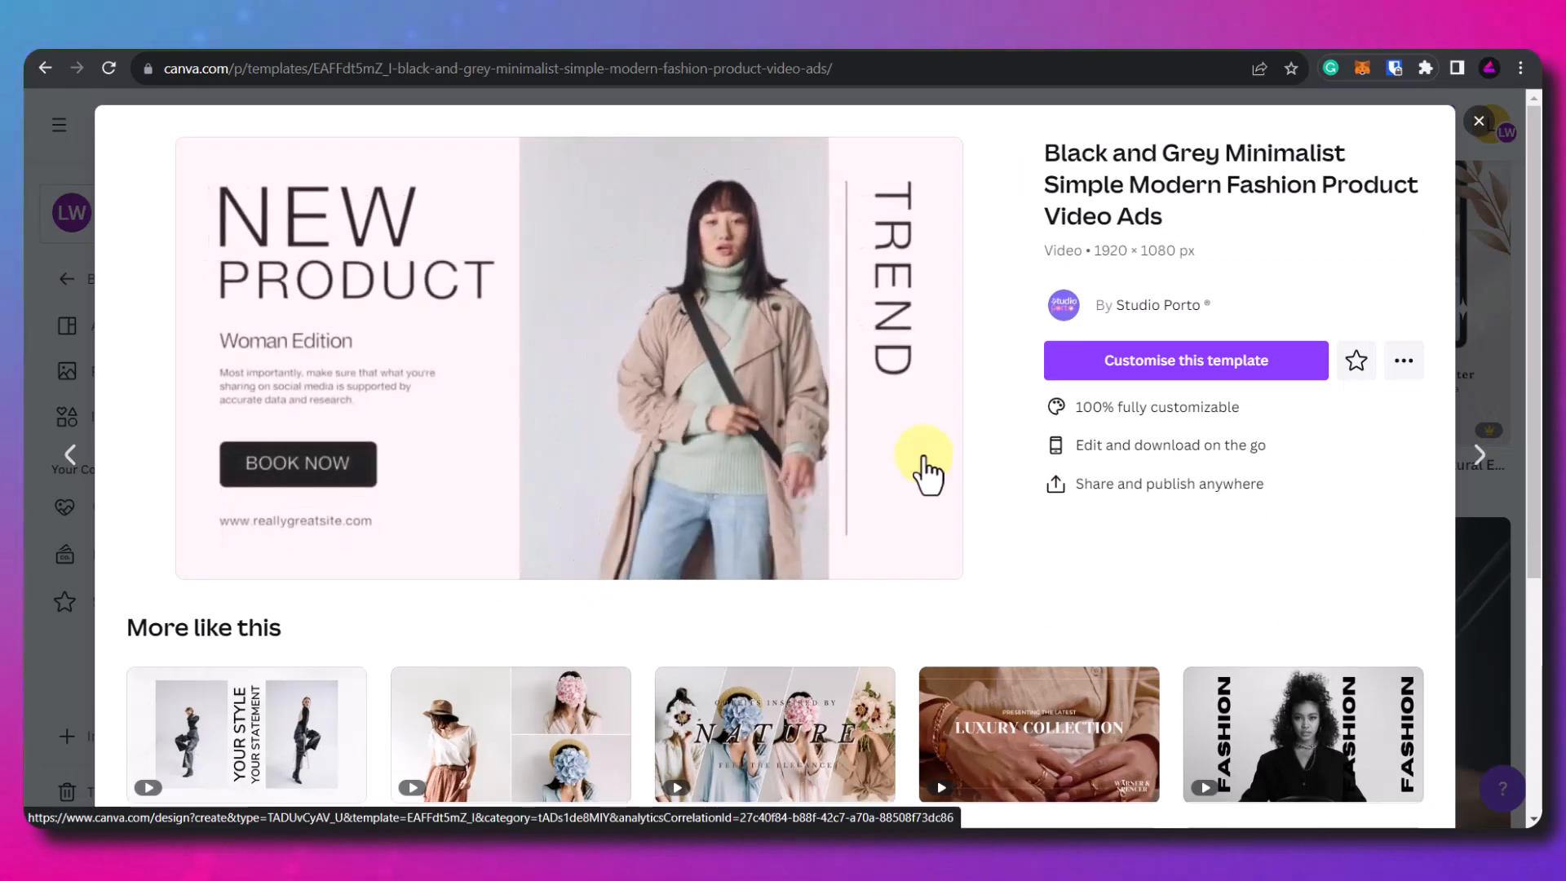
click(1109, 361)
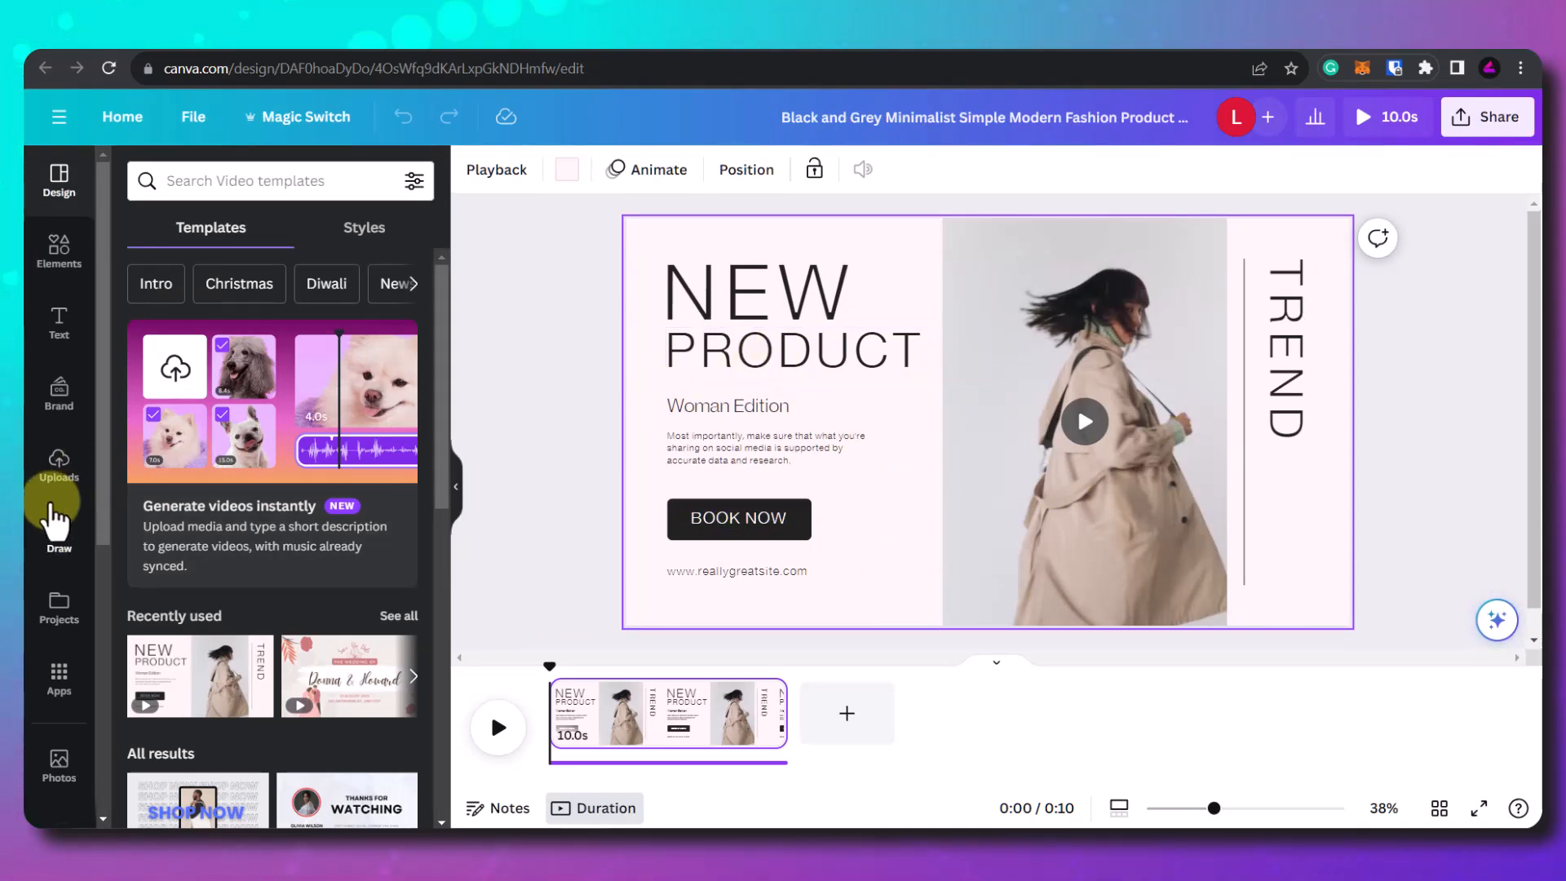
Step: Search the apps for "bulk" and open the Bulk create app
click(60, 685)
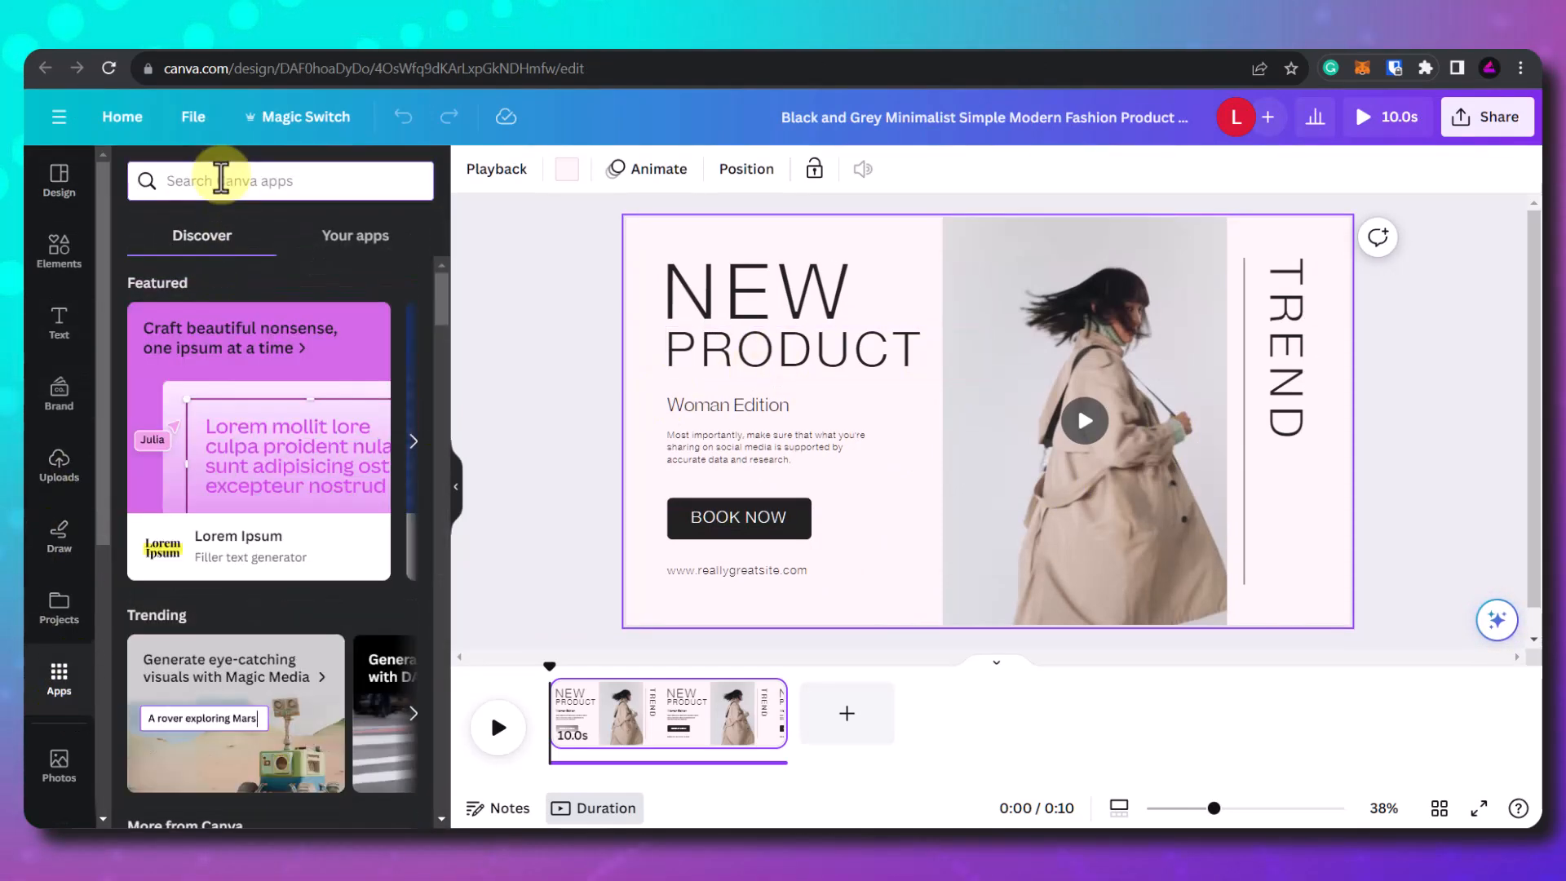
click(220, 177)
text(bulk)
key(Return)
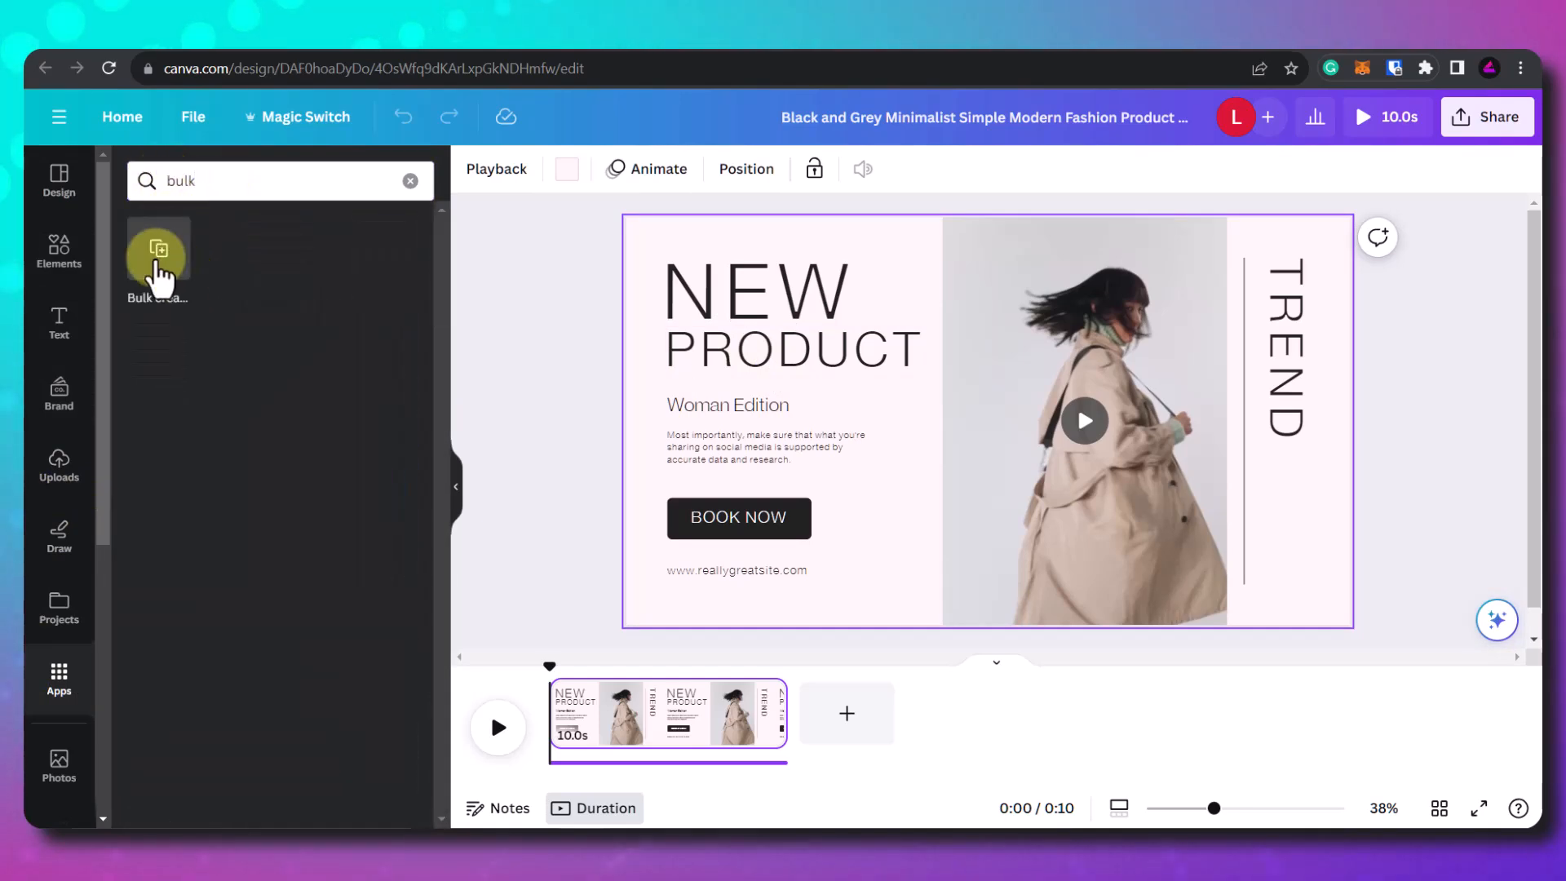
click(160, 258)
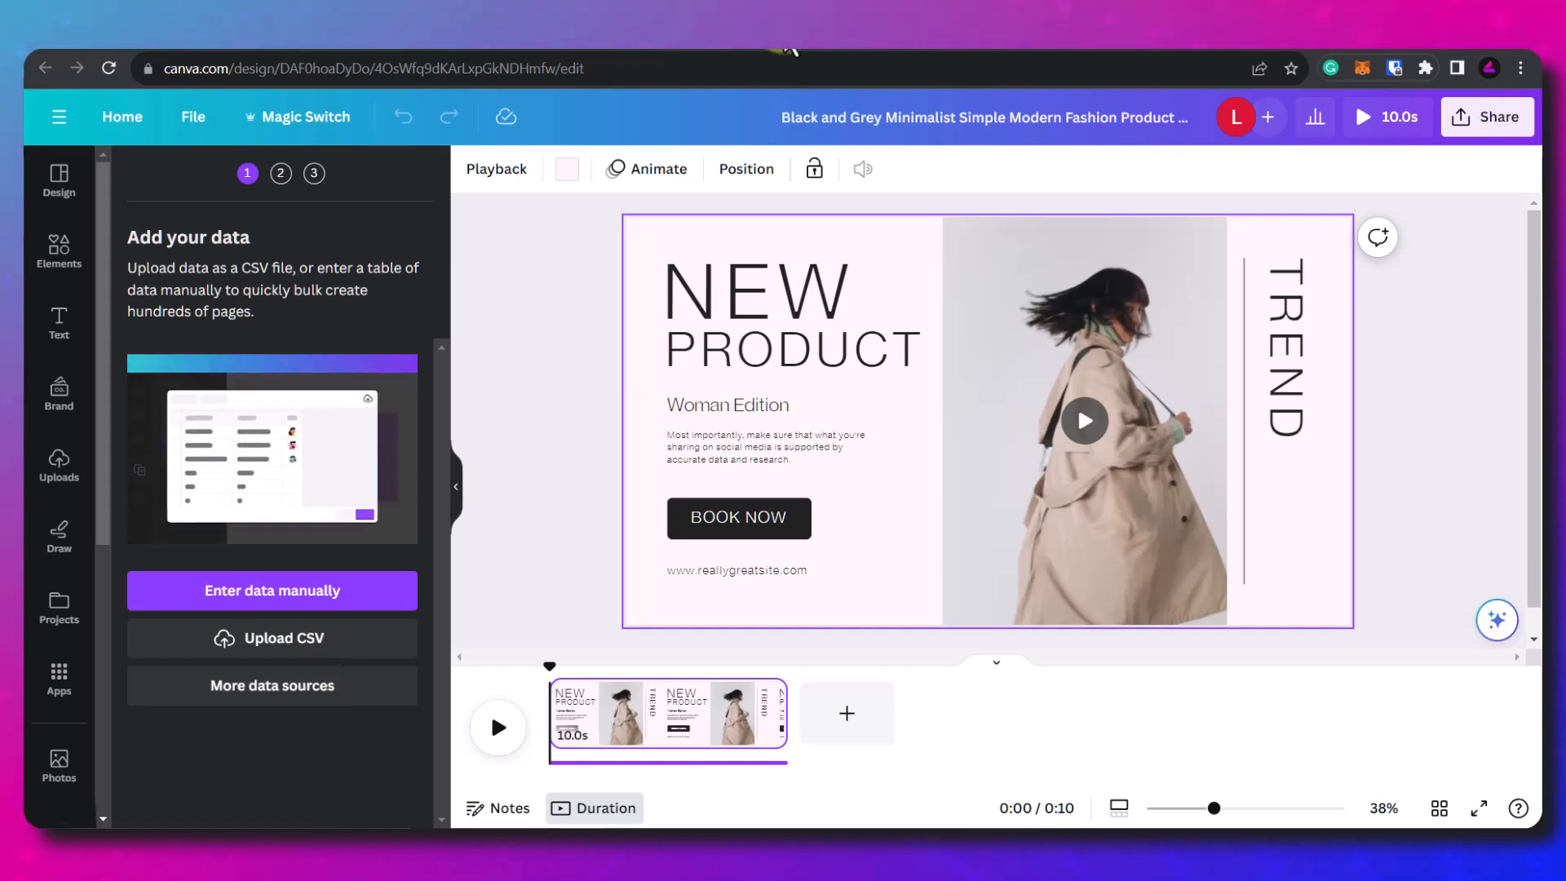
Step: Switch to the Bulk Create Products spreadsheet to review the product names and prices, and look over the Bulk Create Images folder
click(785, 42)
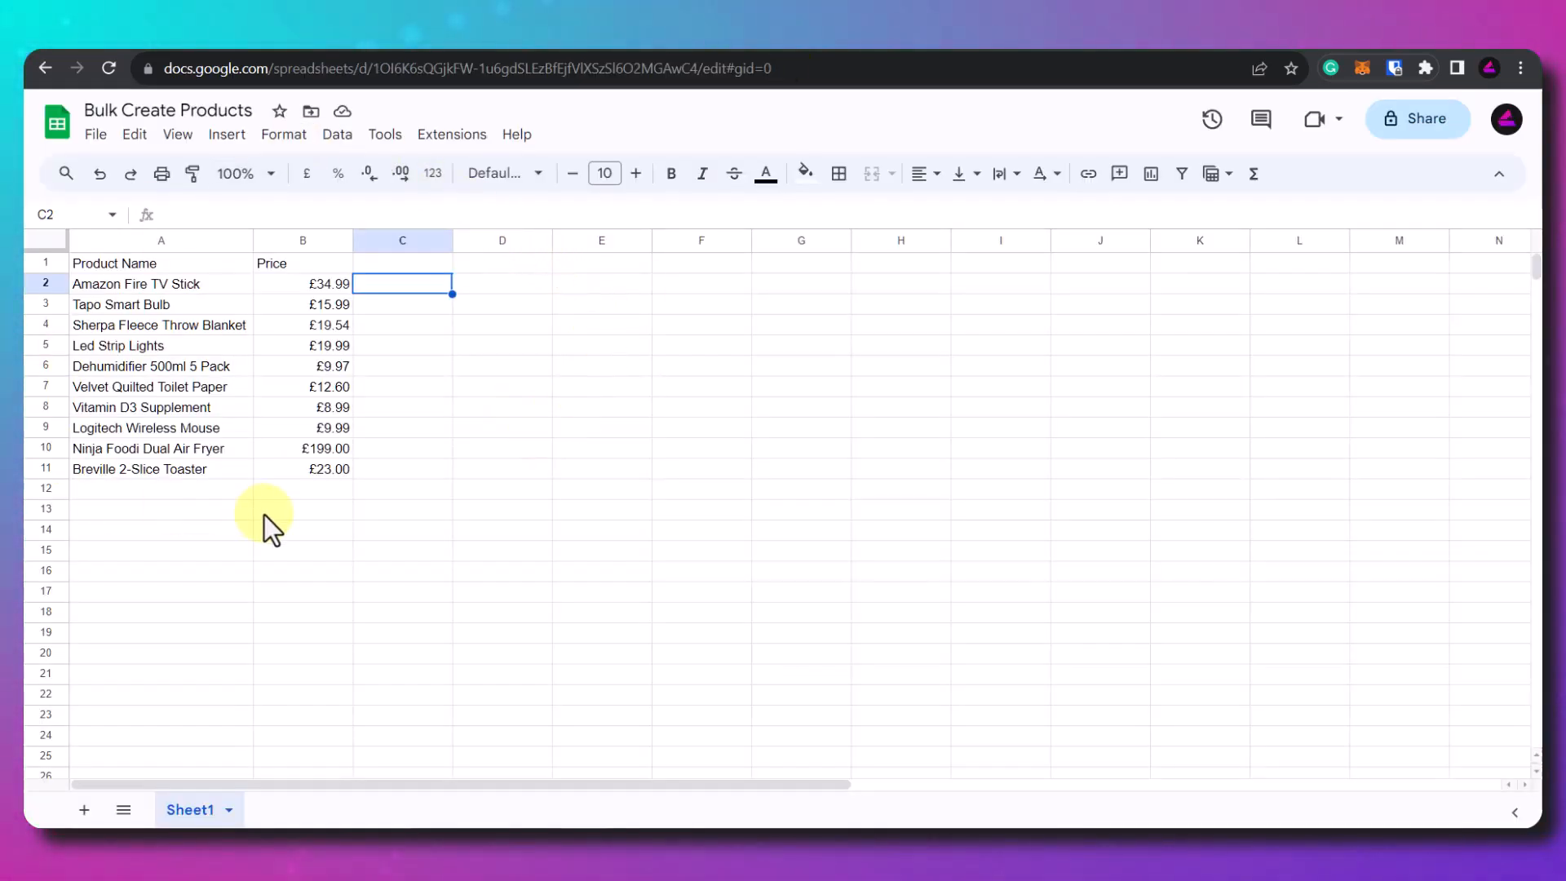
click(115, 265)
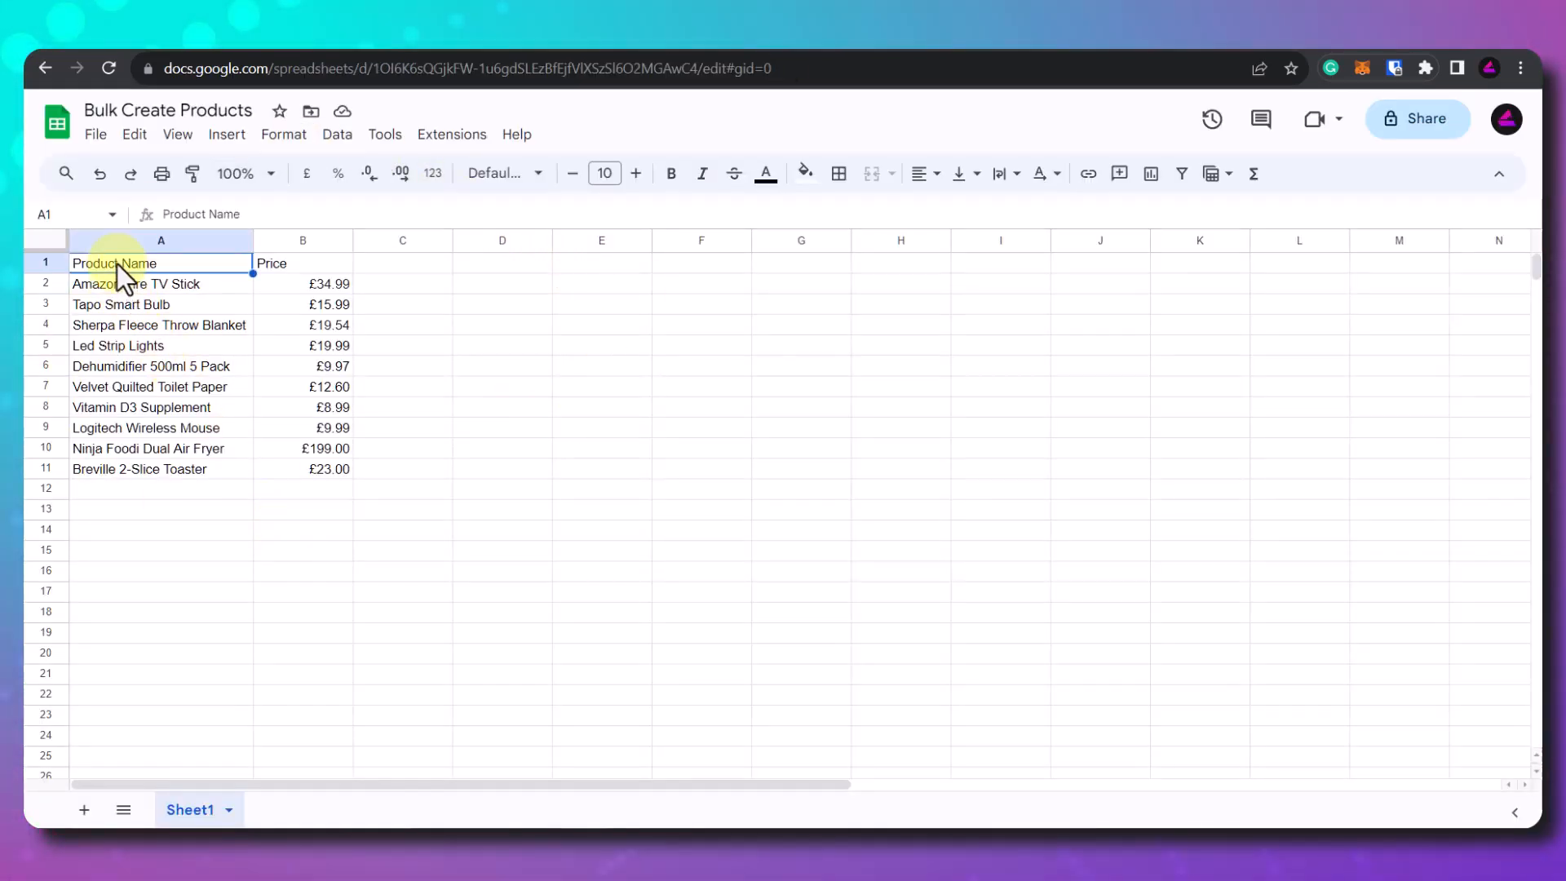
click(286, 264)
drag(135, 286, 142, 472)
drag(296, 285, 298, 477)
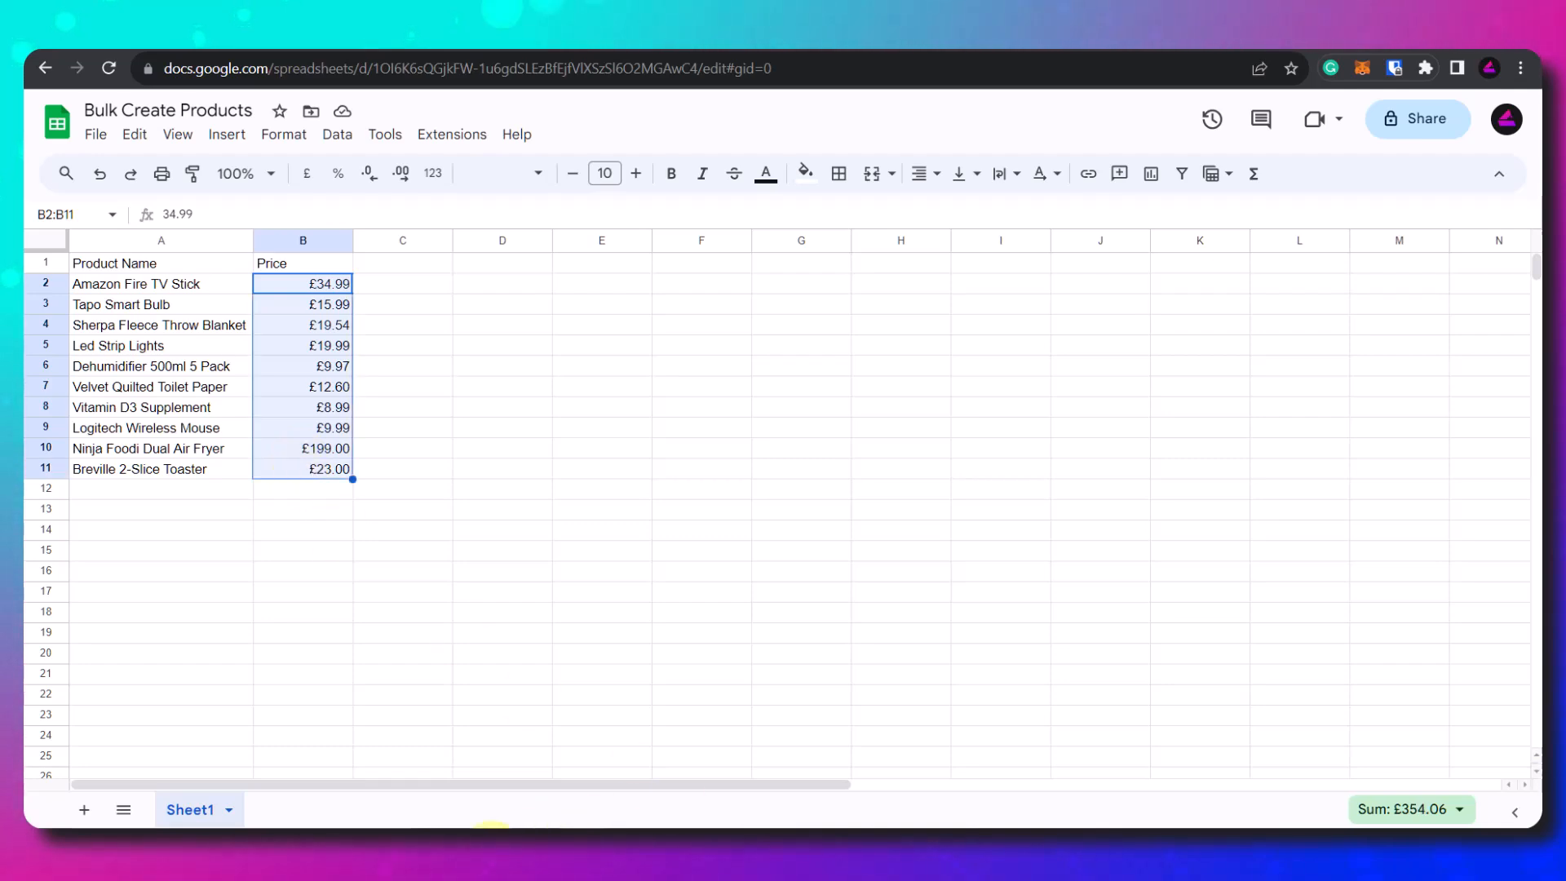
click(492, 851)
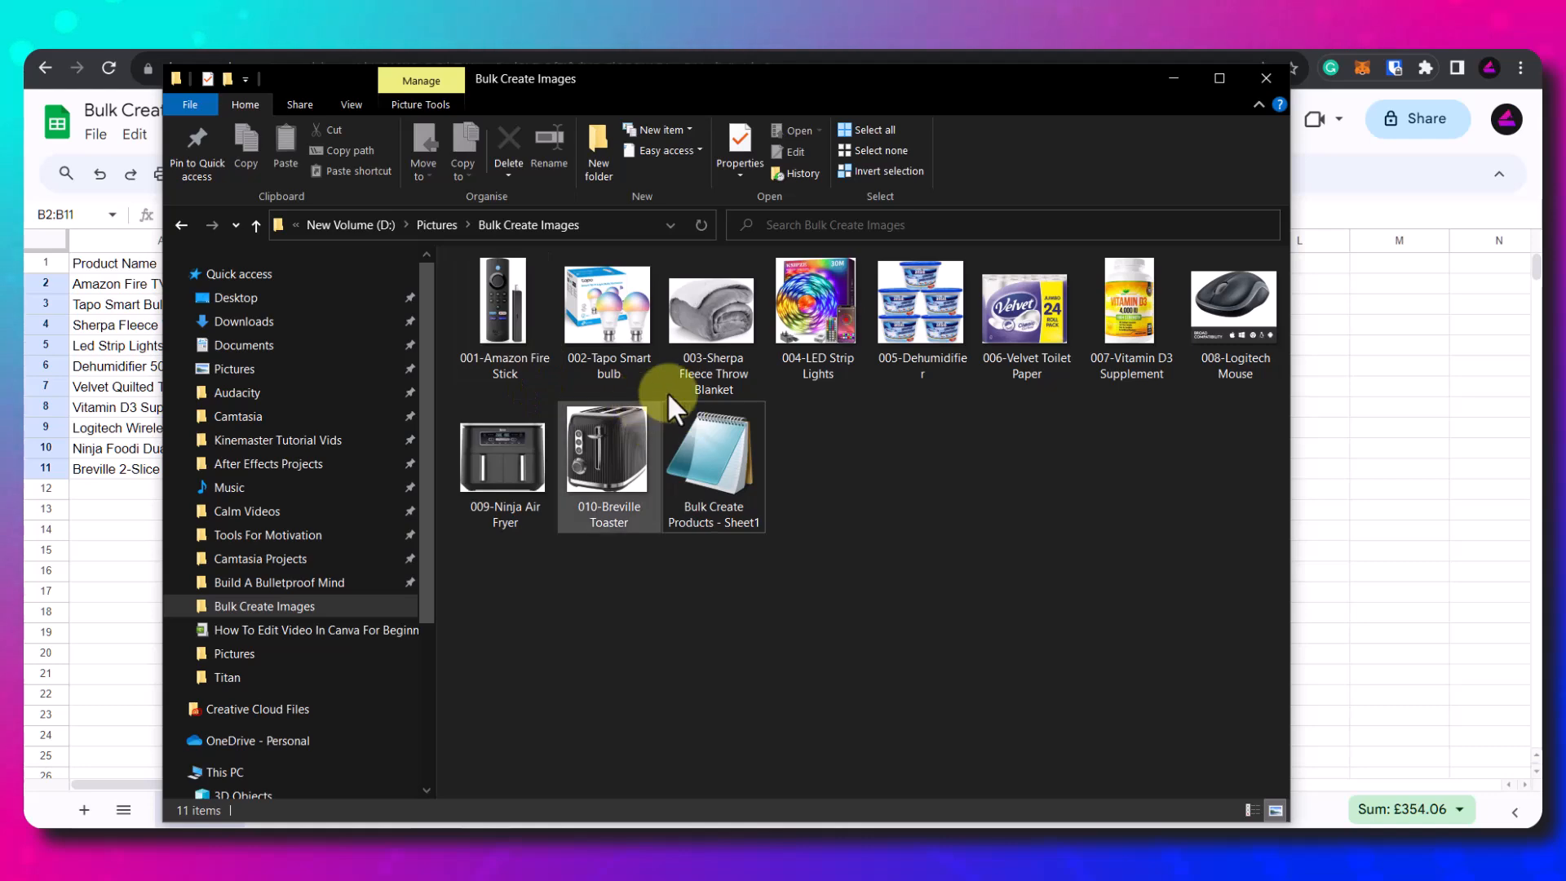
click(1174, 77)
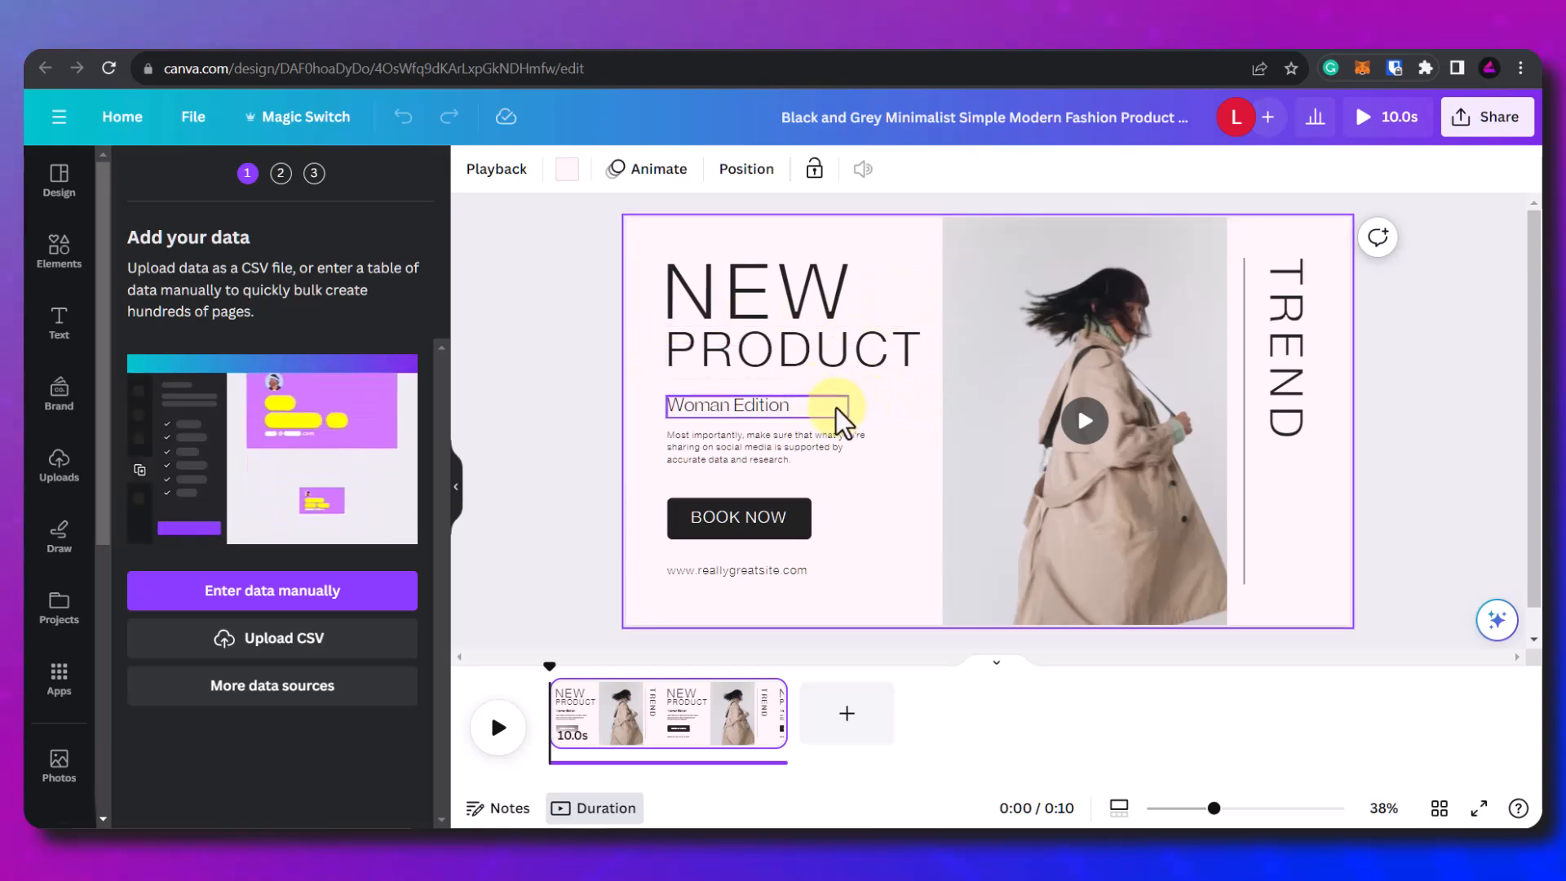
Step: Delete the PRODUCT heading and replace the NEW heading with PRODUCT NAME, scaled down to fit on one line
click(775, 365)
key(Delete)
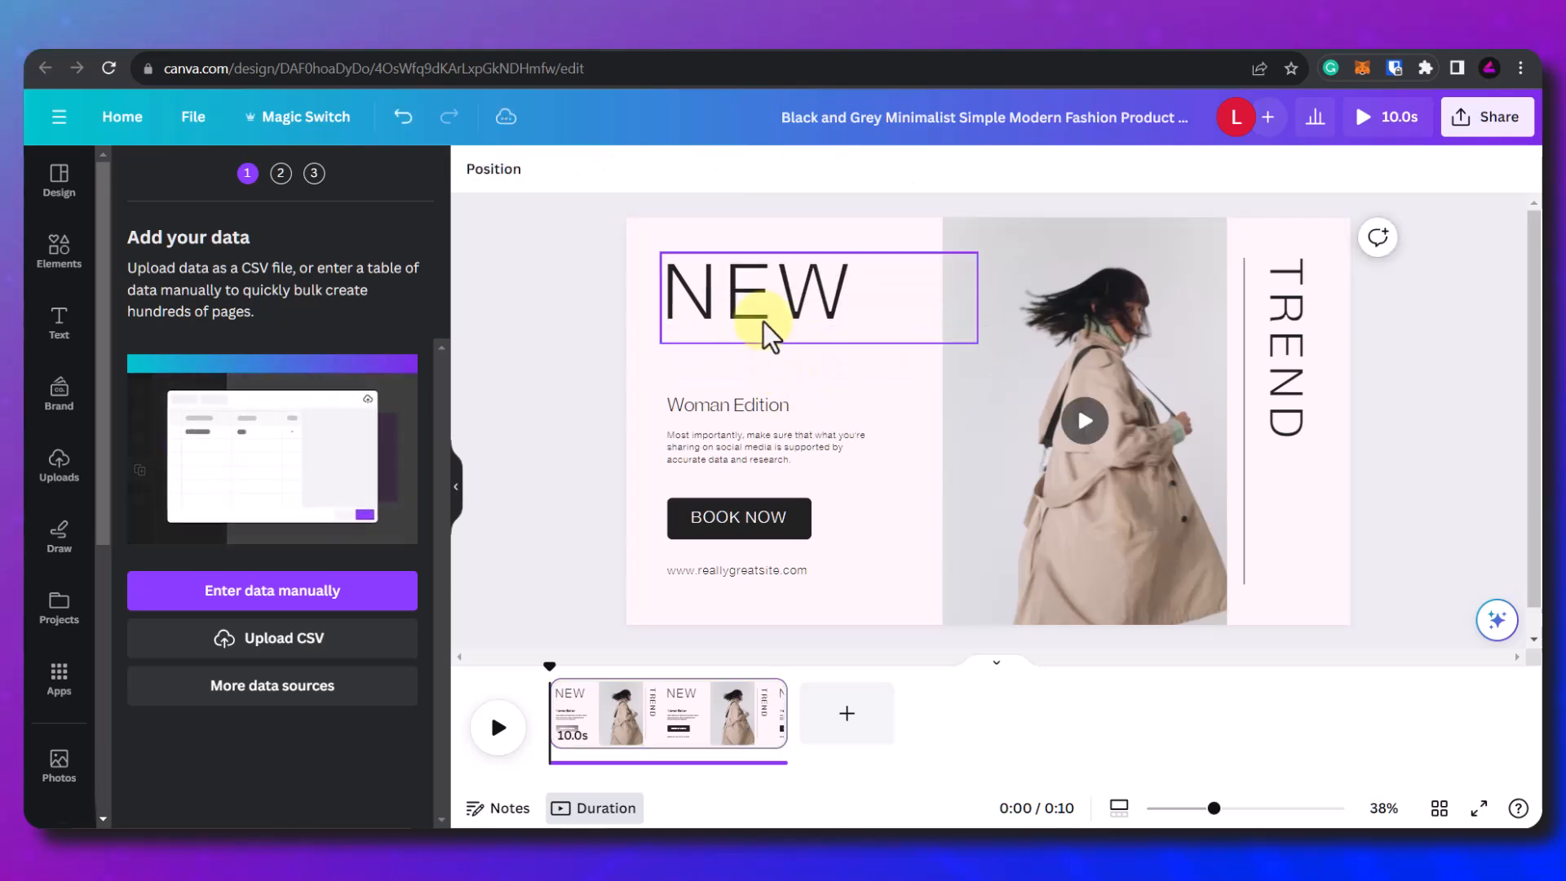
click(765, 330)
double_click(764, 314)
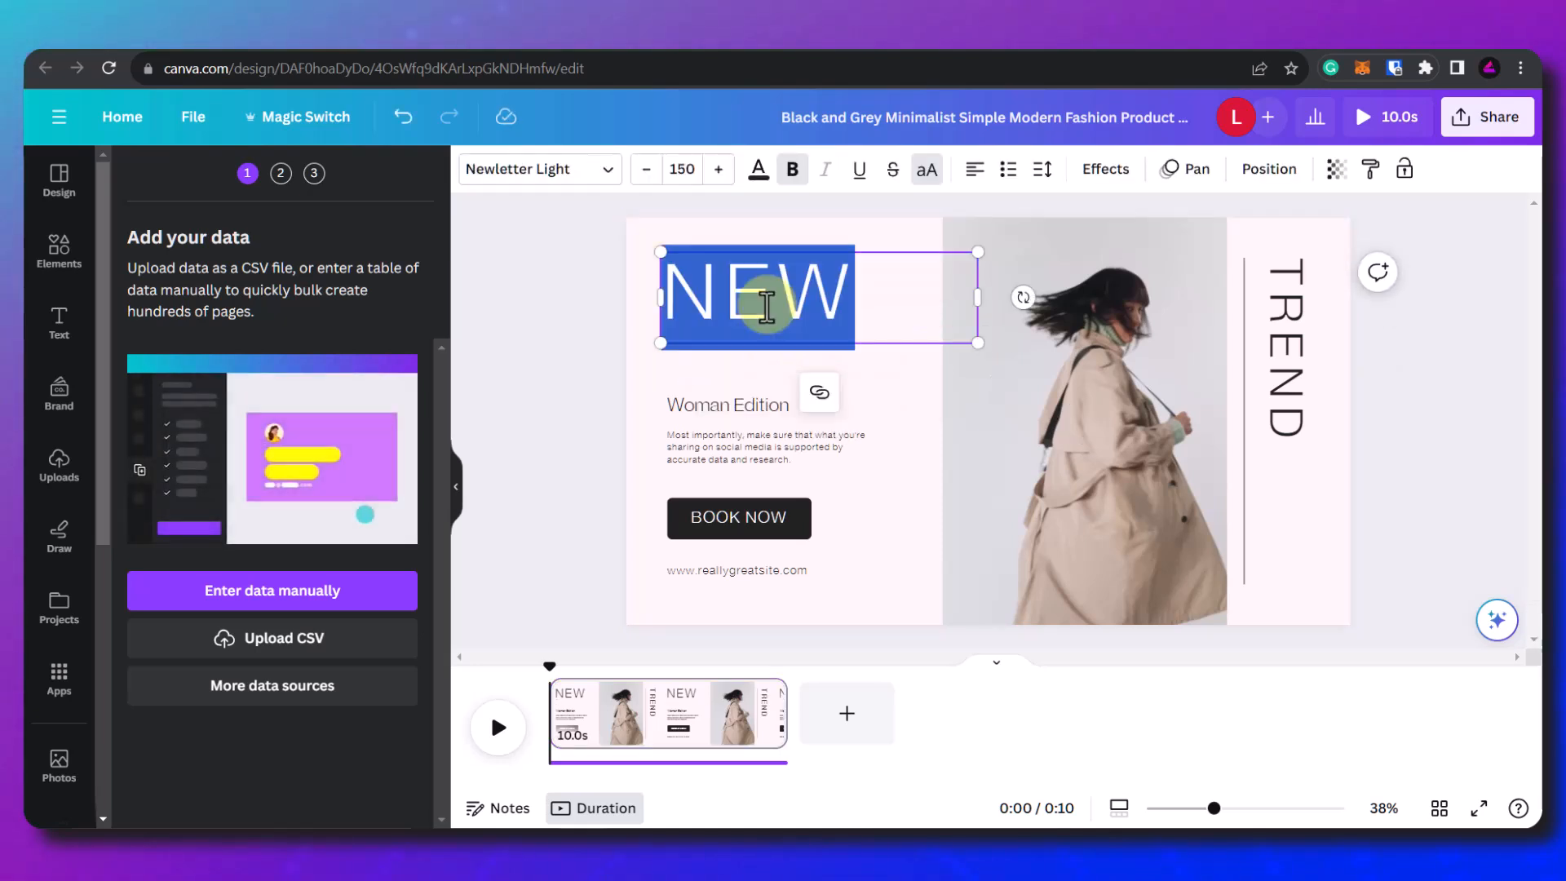
text(P)
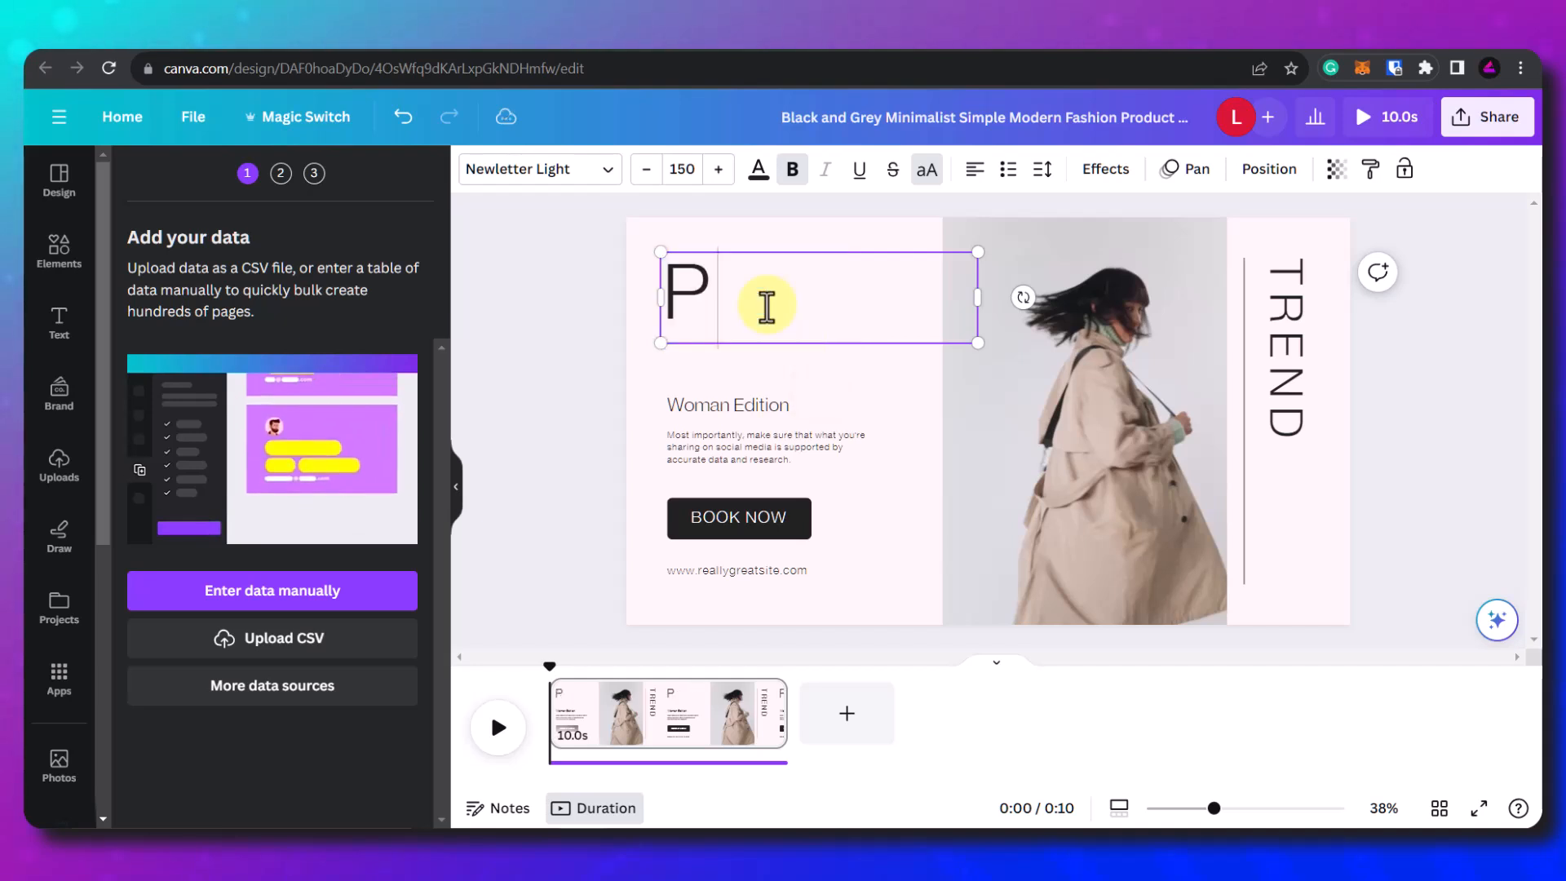
text(RODUCT B)
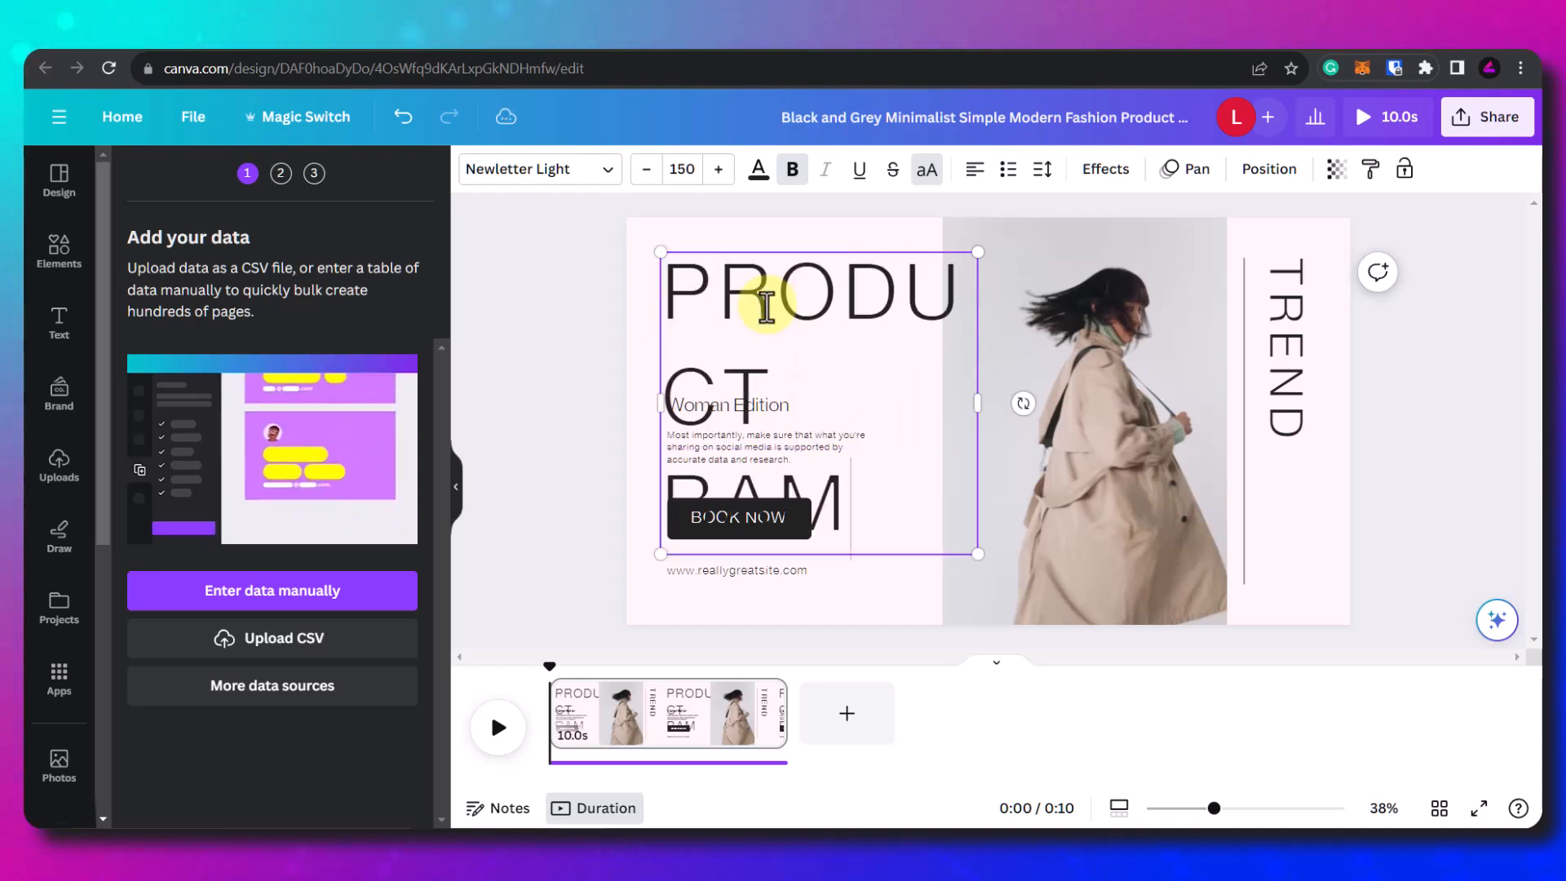
key(BackSpace)
text(NAME)
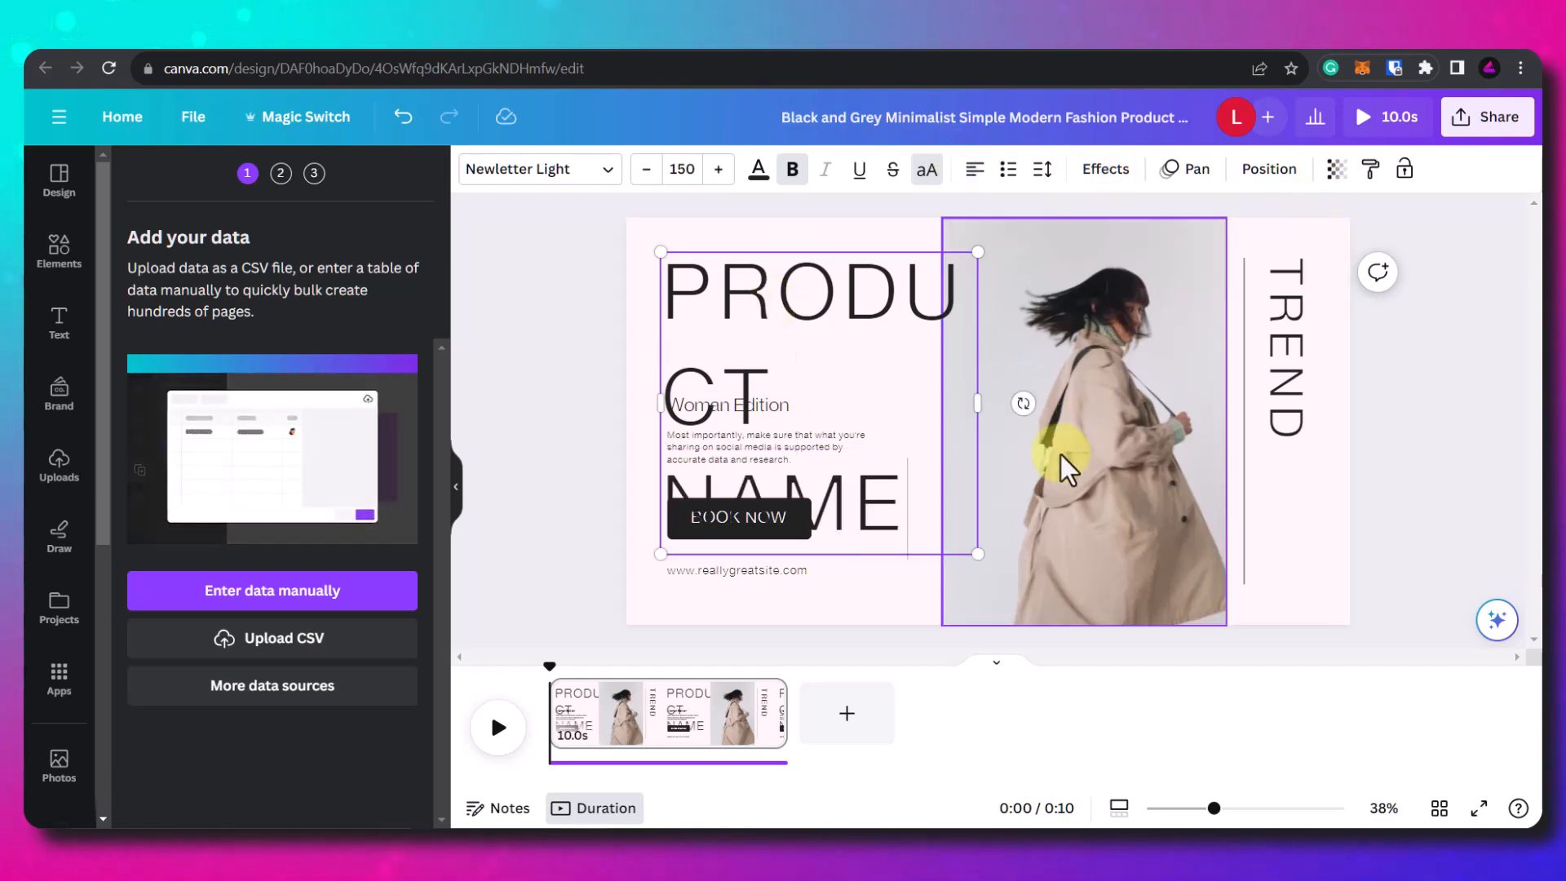
drag(984, 397, 870, 281)
Step: Replace the Woman Edition text with Price and delete the small description paragraph below it
click(780, 405)
click(759, 399)
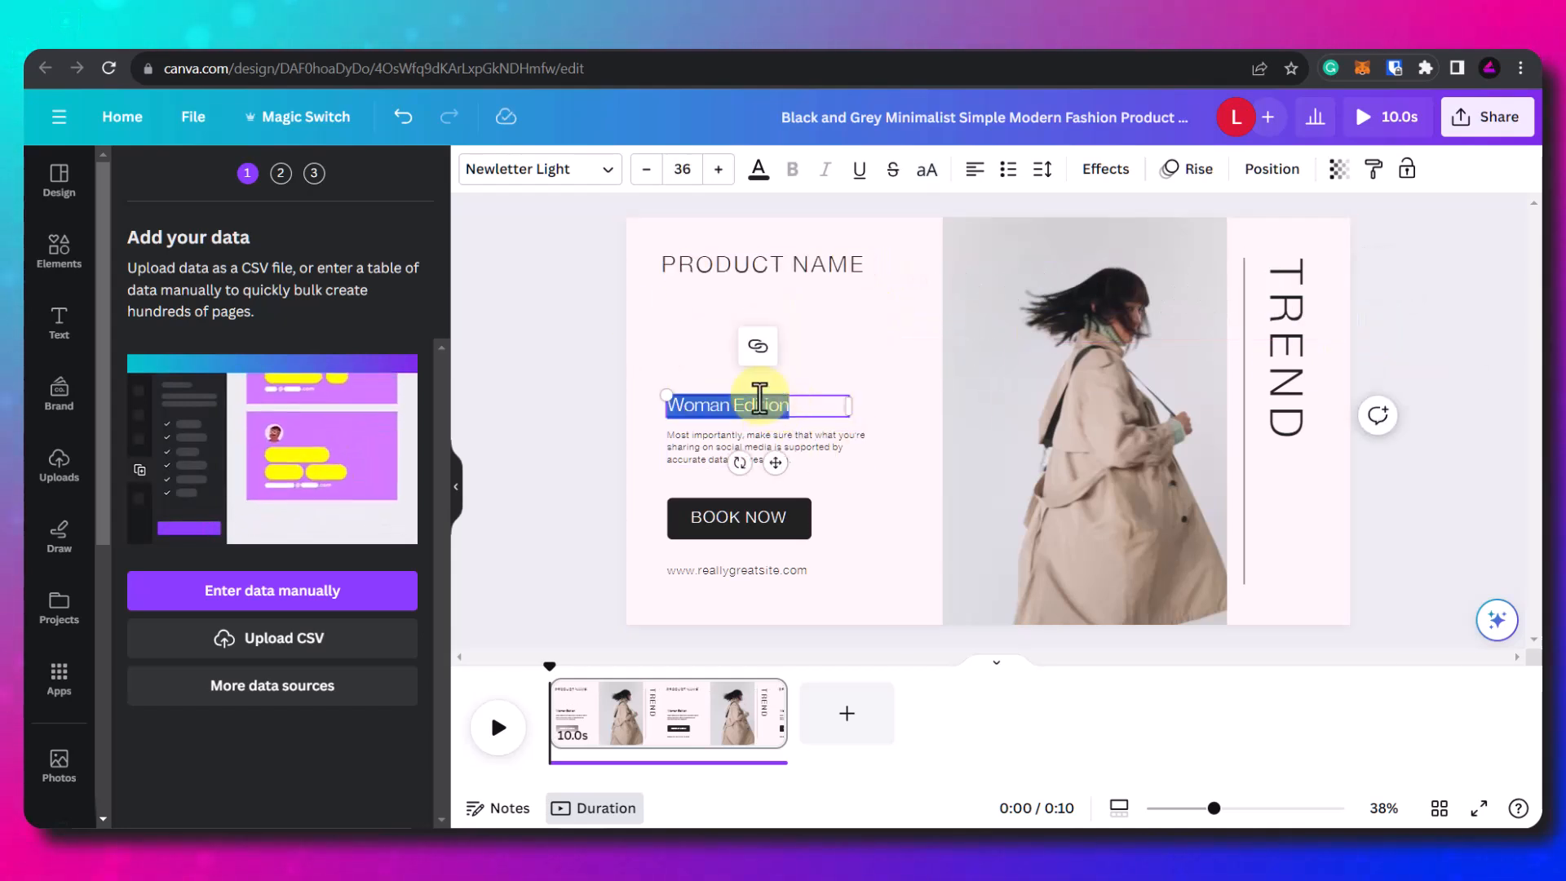
text(Pr)
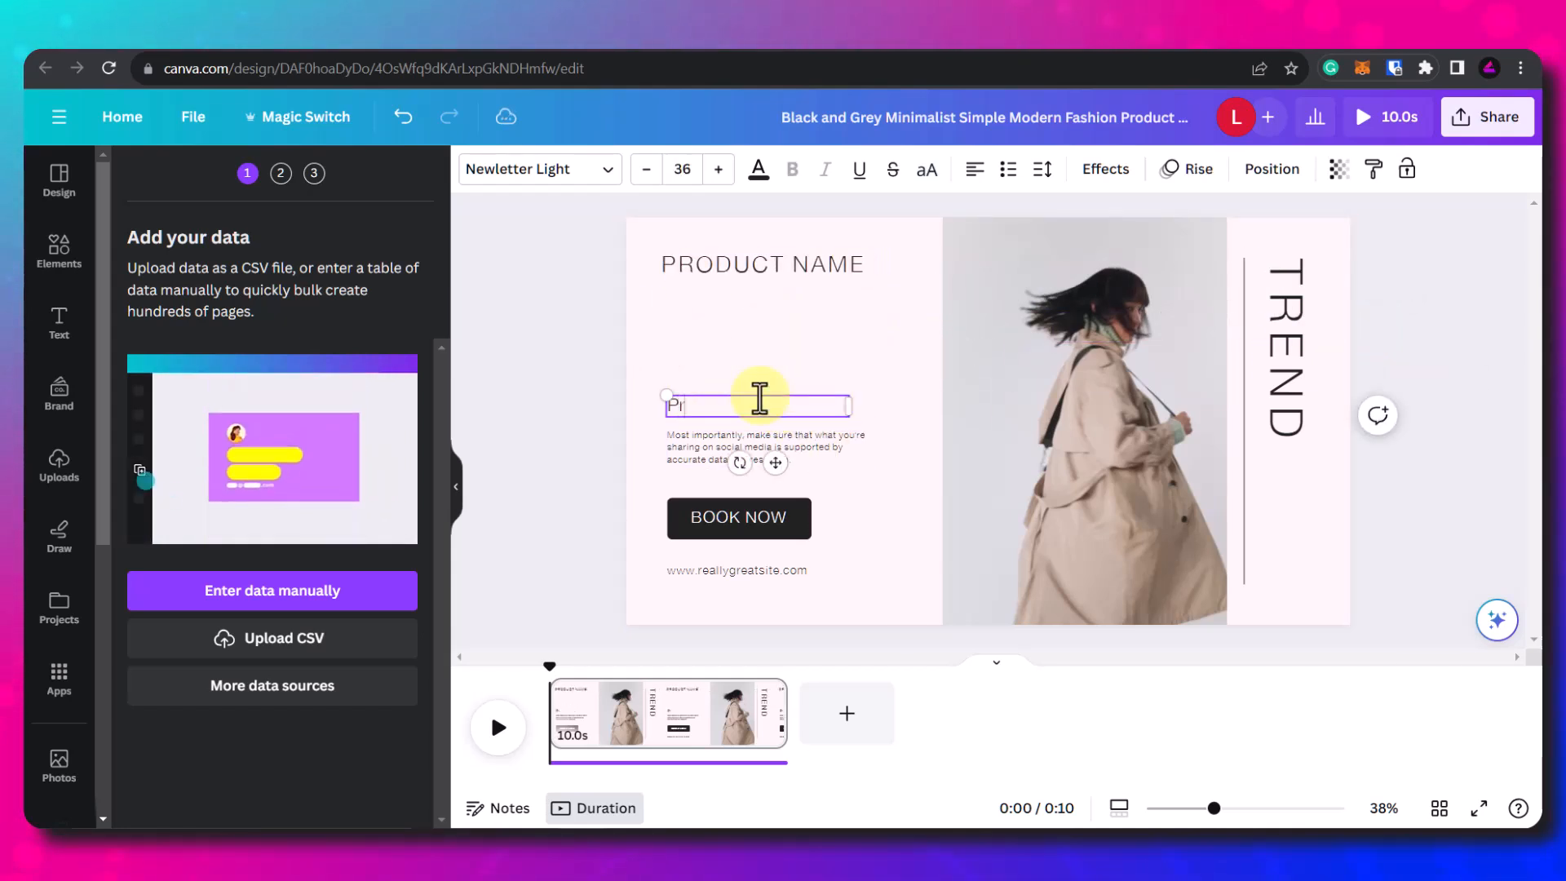
text(ice)
click(793, 364)
click(791, 442)
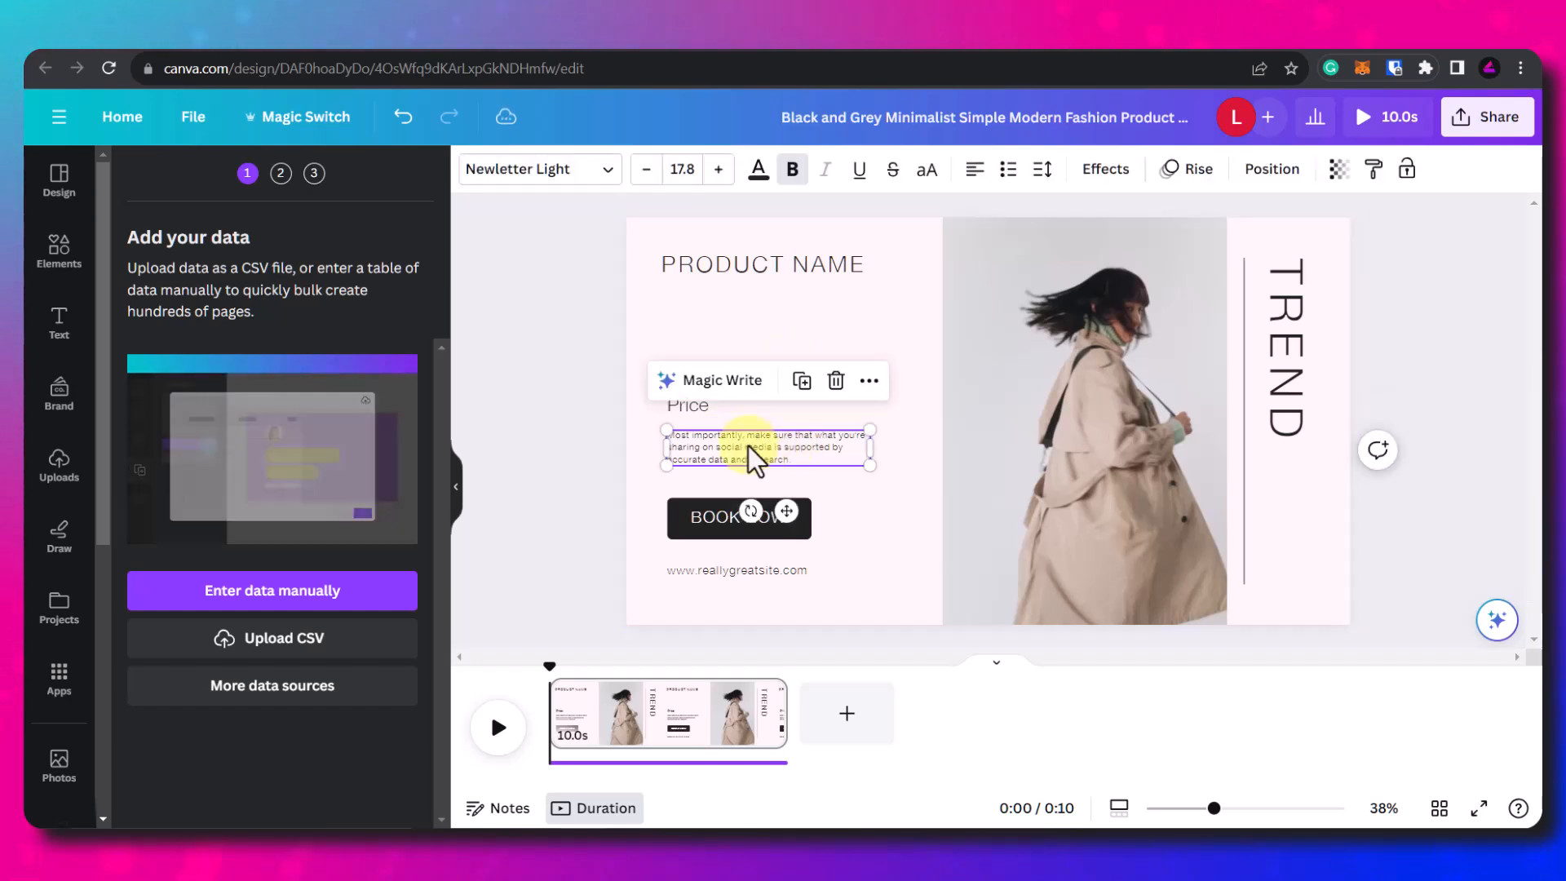
key(Delete)
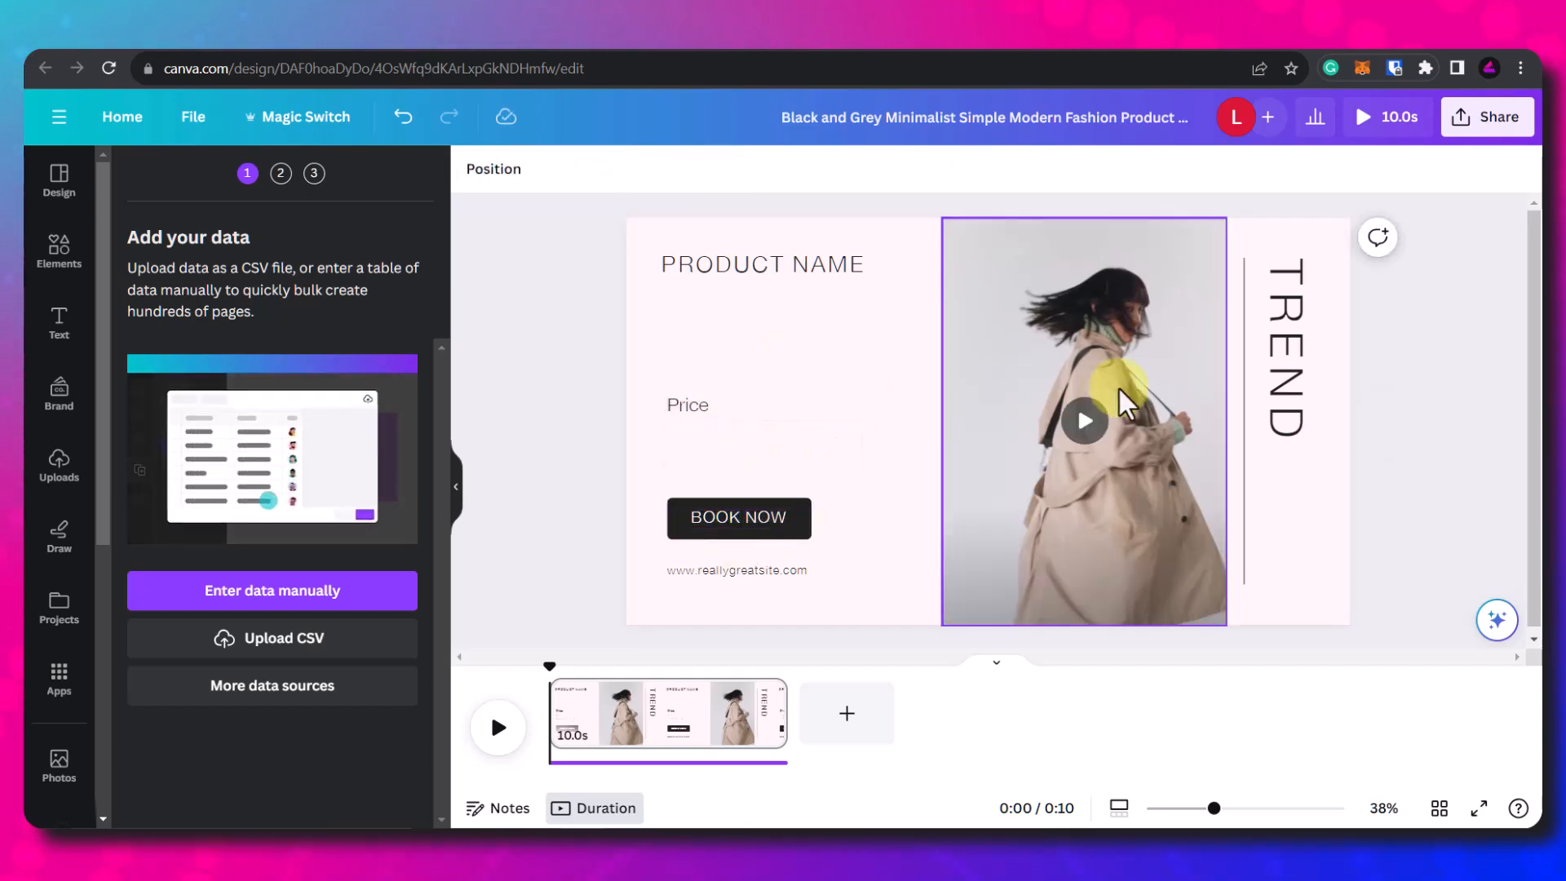
Step: Delete the video of the woman from its frame, keeping the empty frame as an image placeholder
click(1090, 340)
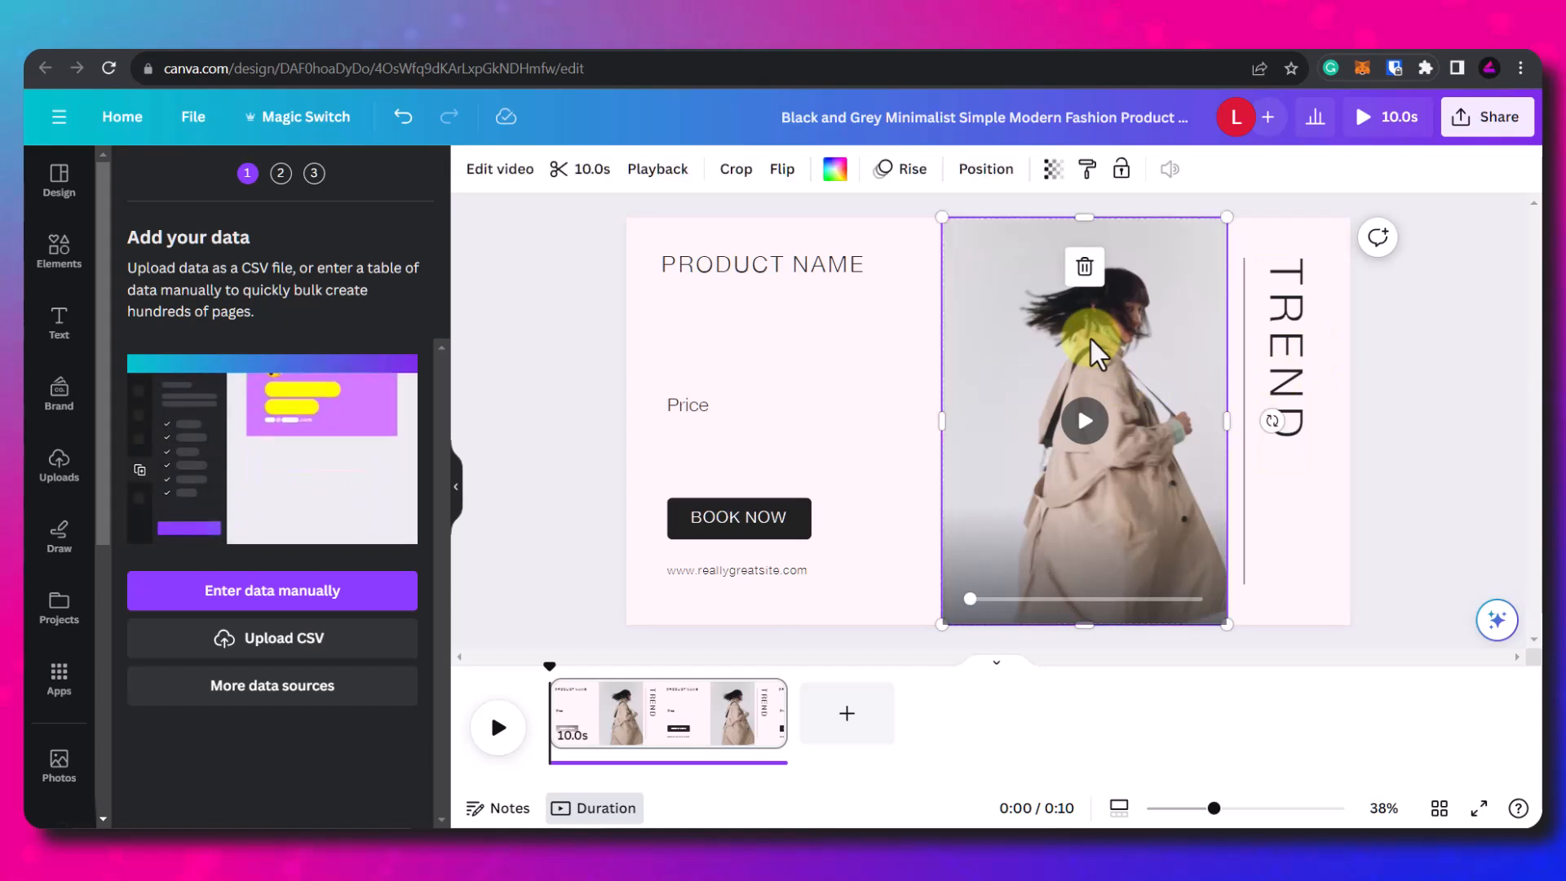
key(Delete)
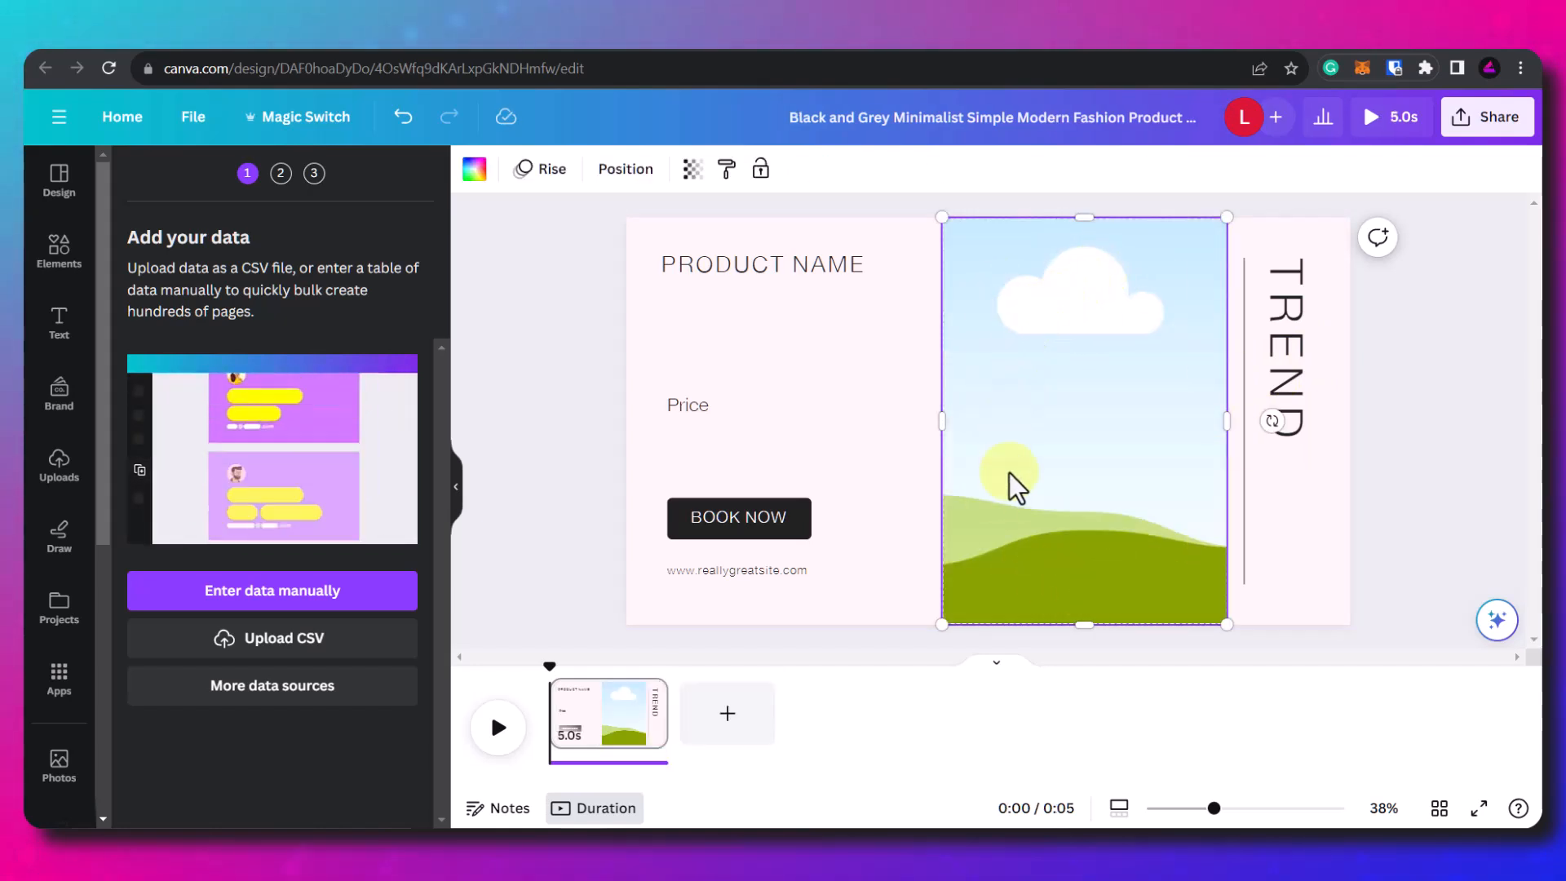
click(771, 314)
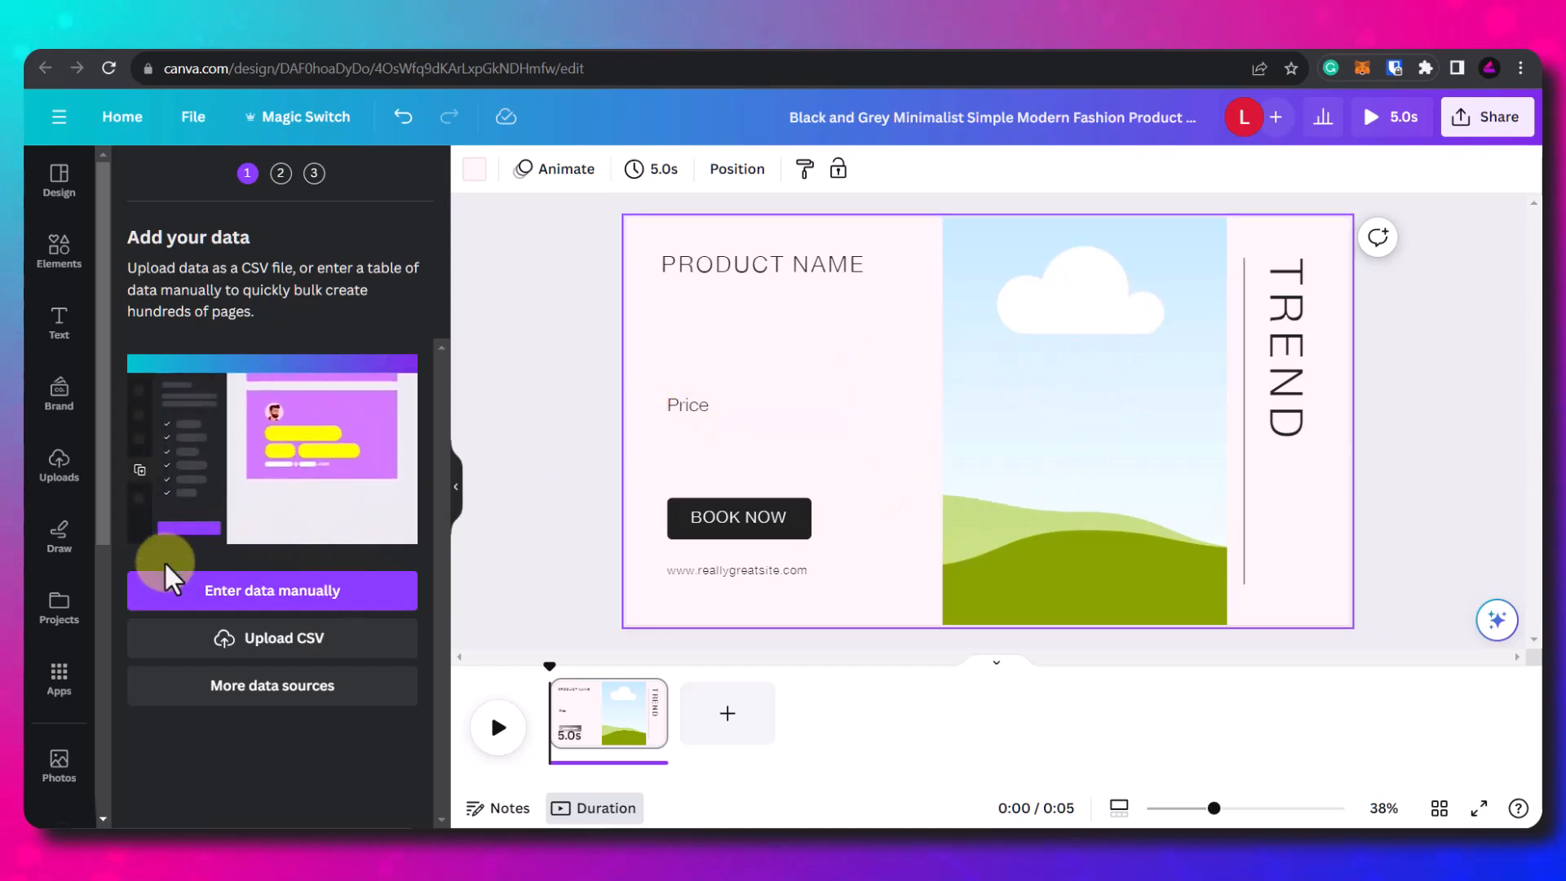
Step: Start manual data entry and fill the table with the ten product names and prices copied from the Bulk Create Products spreadsheet
click(227, 599)
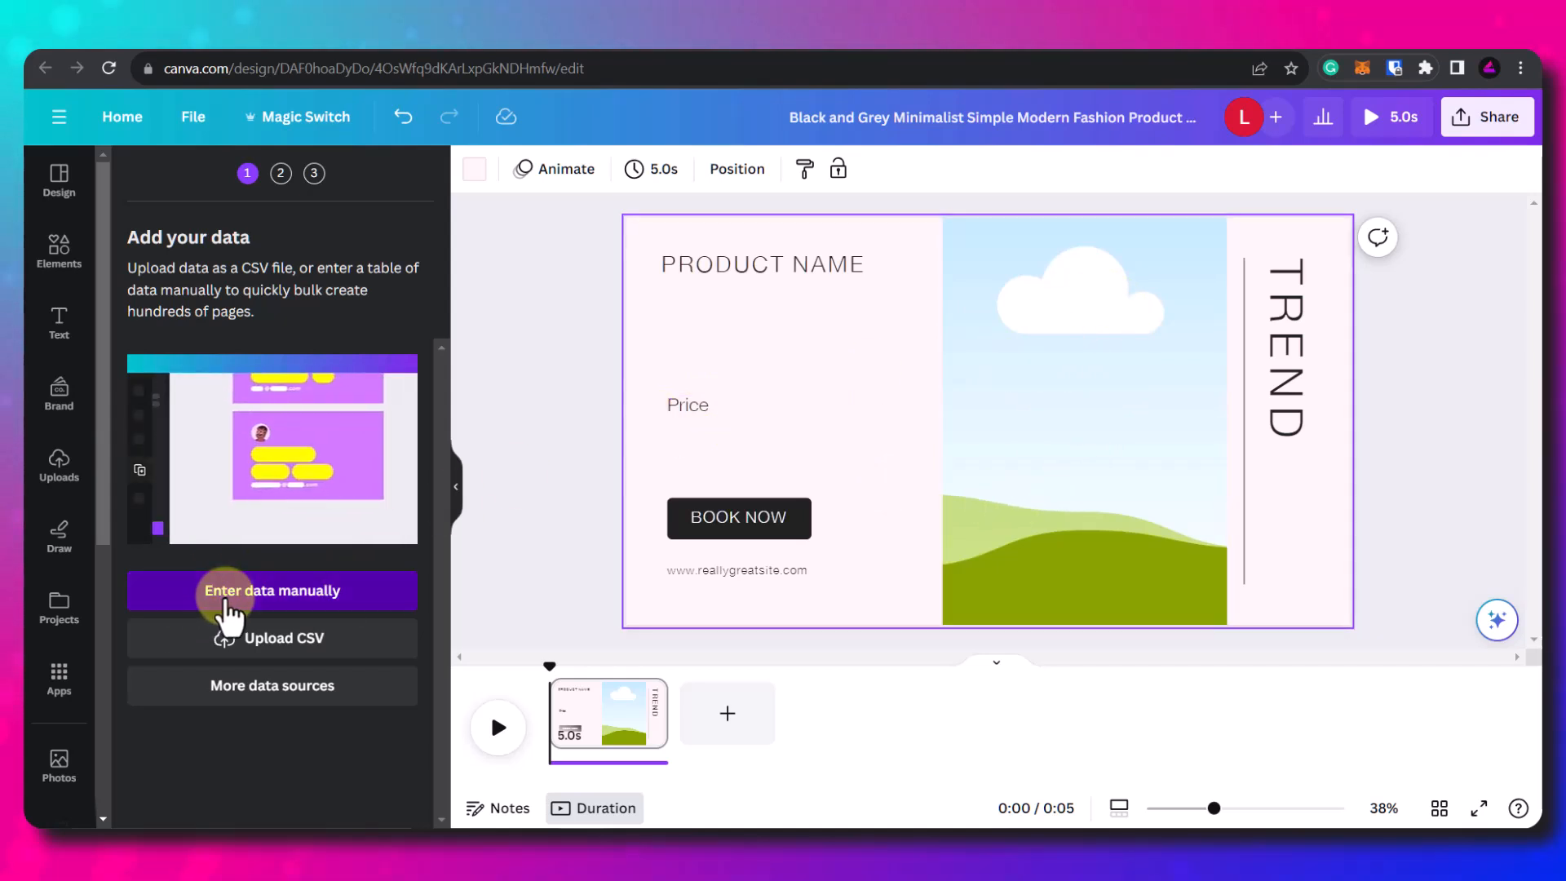
click(225, 604)
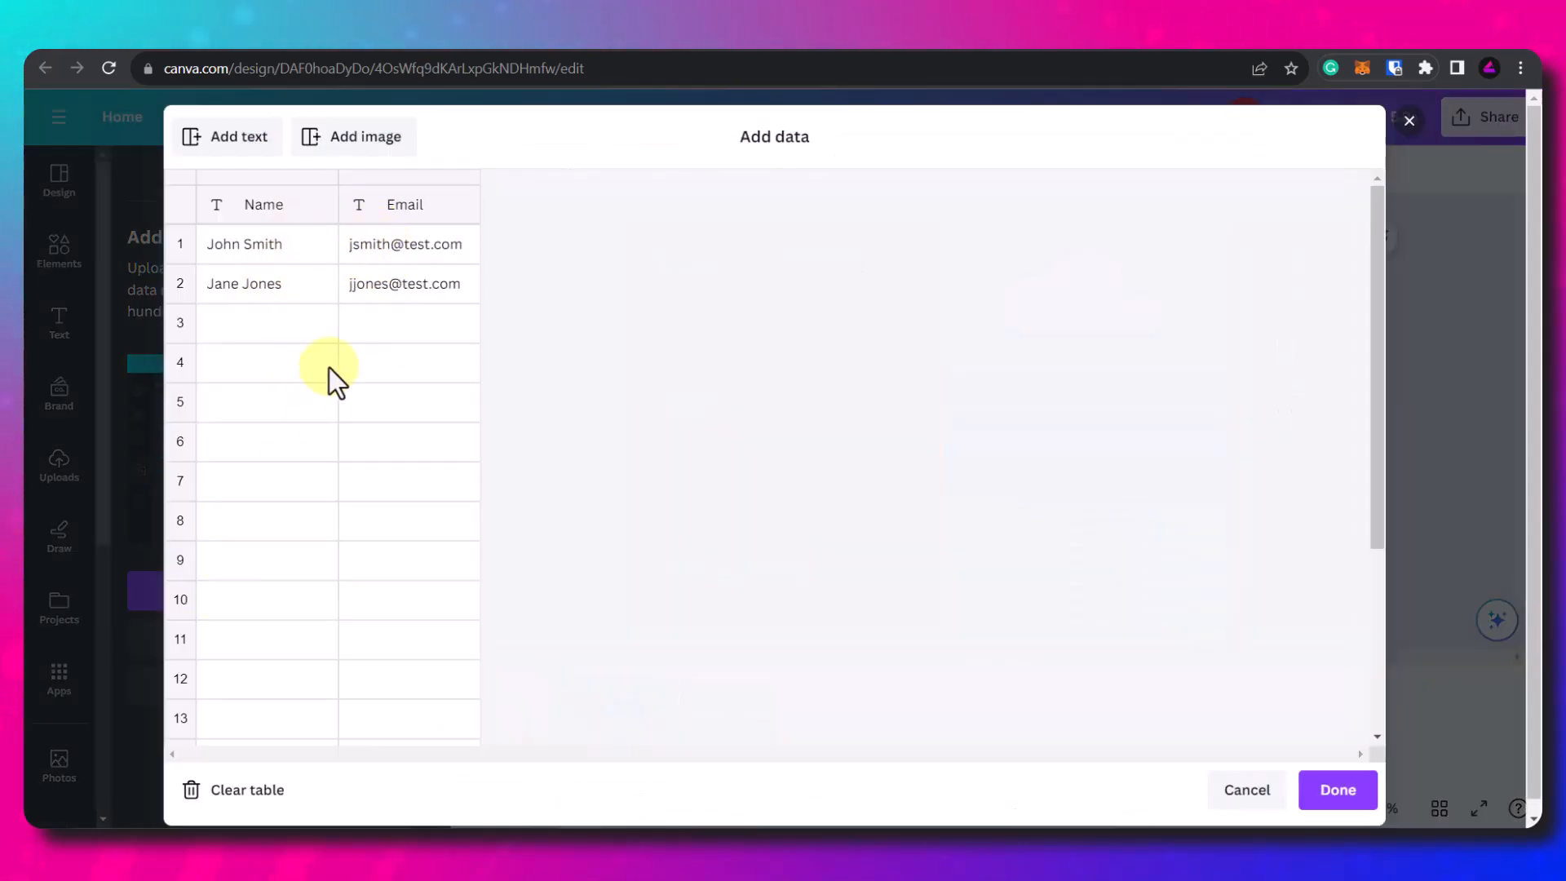
click(805, 43)
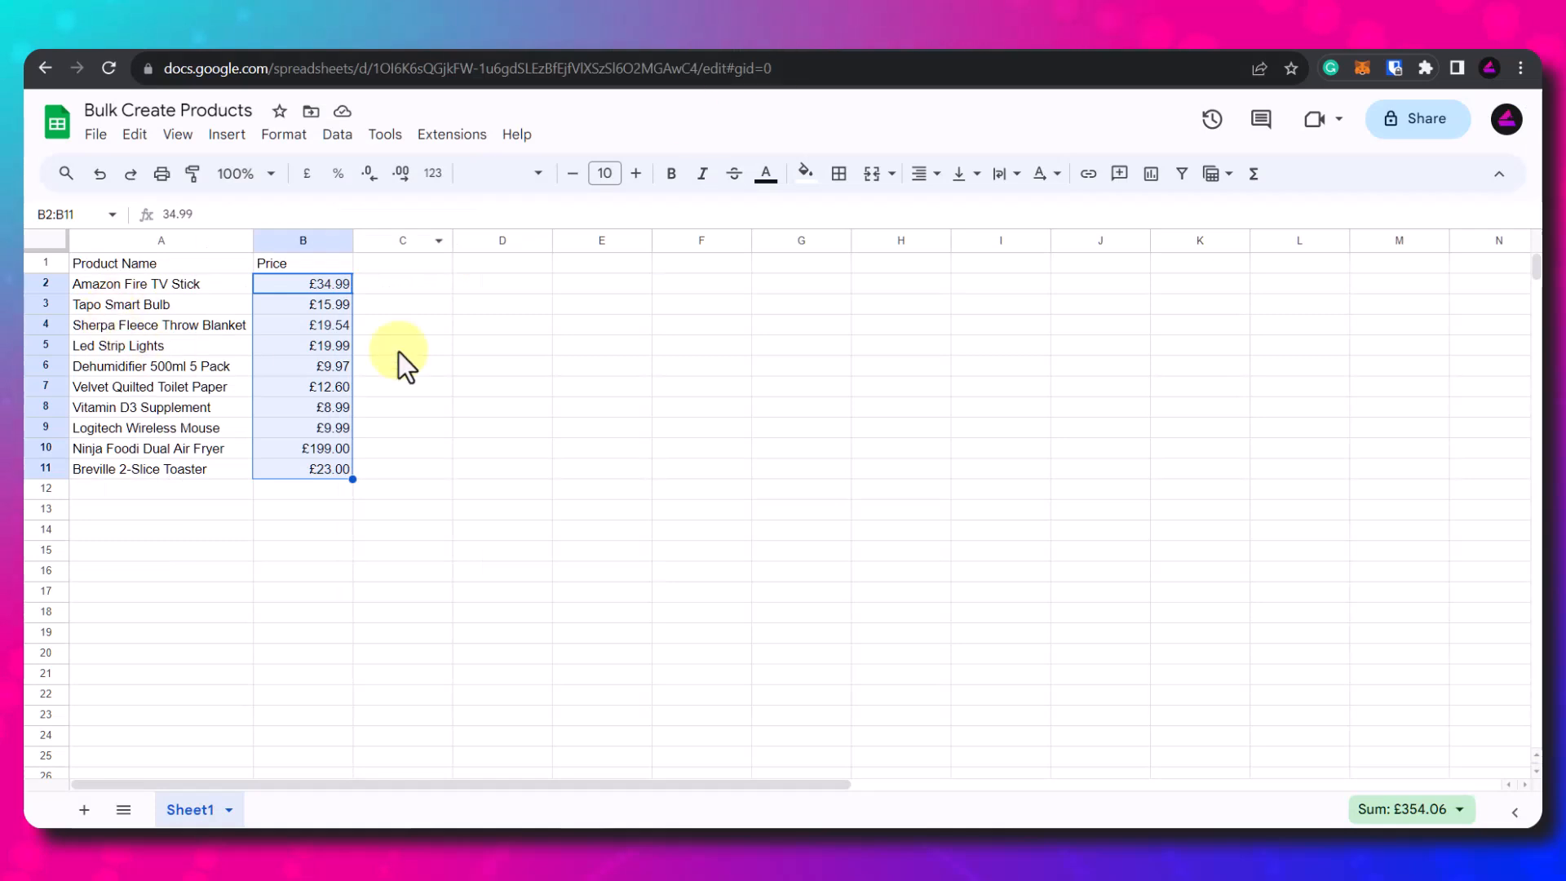
click(502, 304)
drag(139, 286, 340, 468)
key(ctrl+c)
click(599, 37)
click(248, 252)
key(ctrl+v)
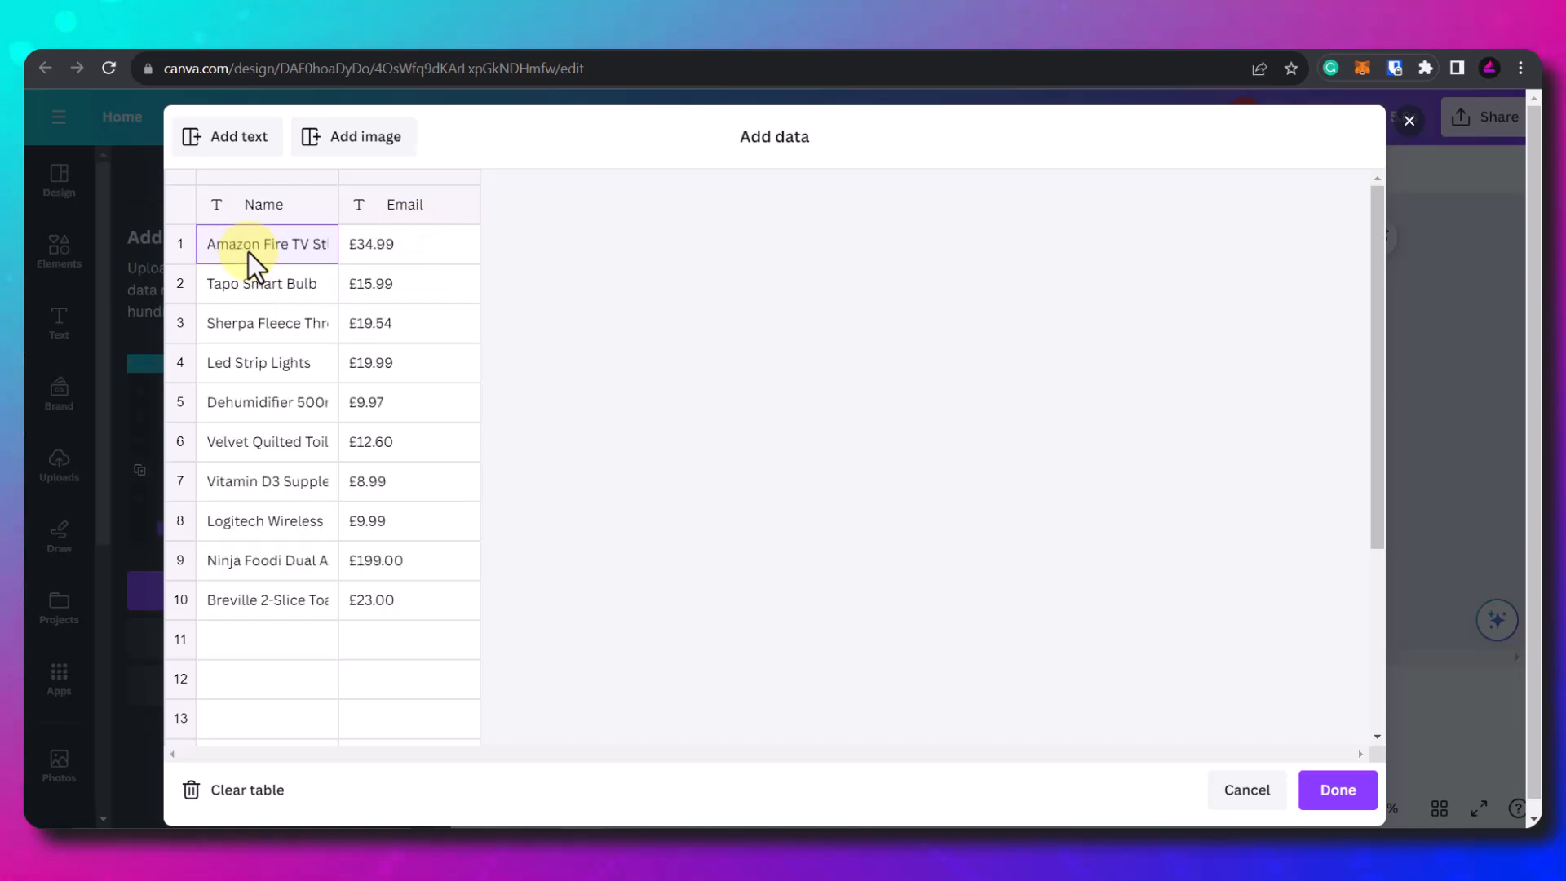
Step: Rename the two data columns to Product name and Price, and add an image column
click(270, 212)
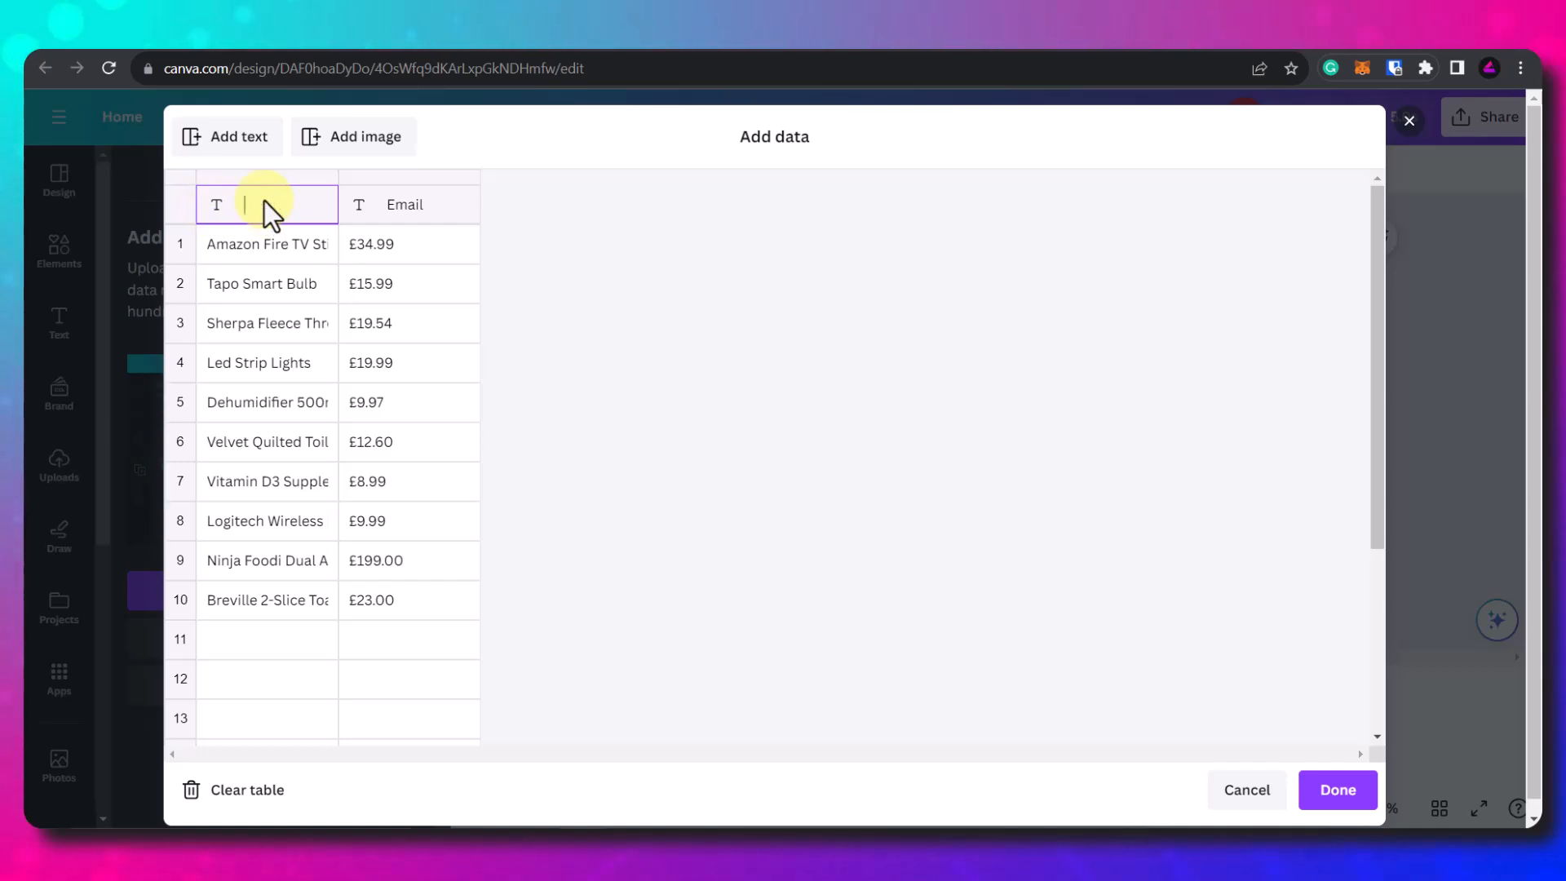
text(Product name)
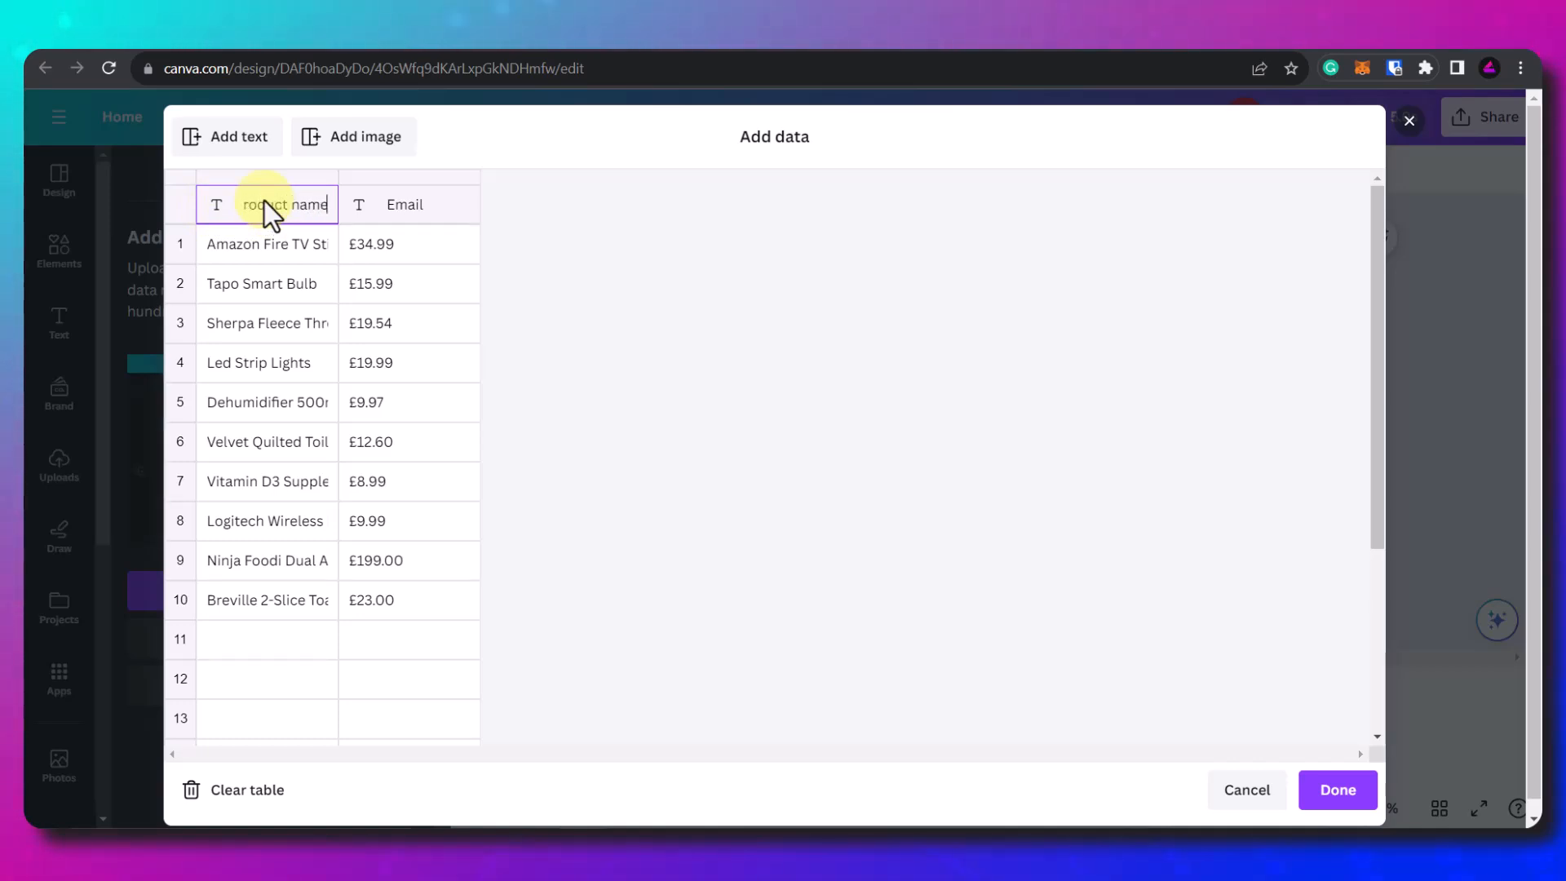
click(416, 208)
text(Price)
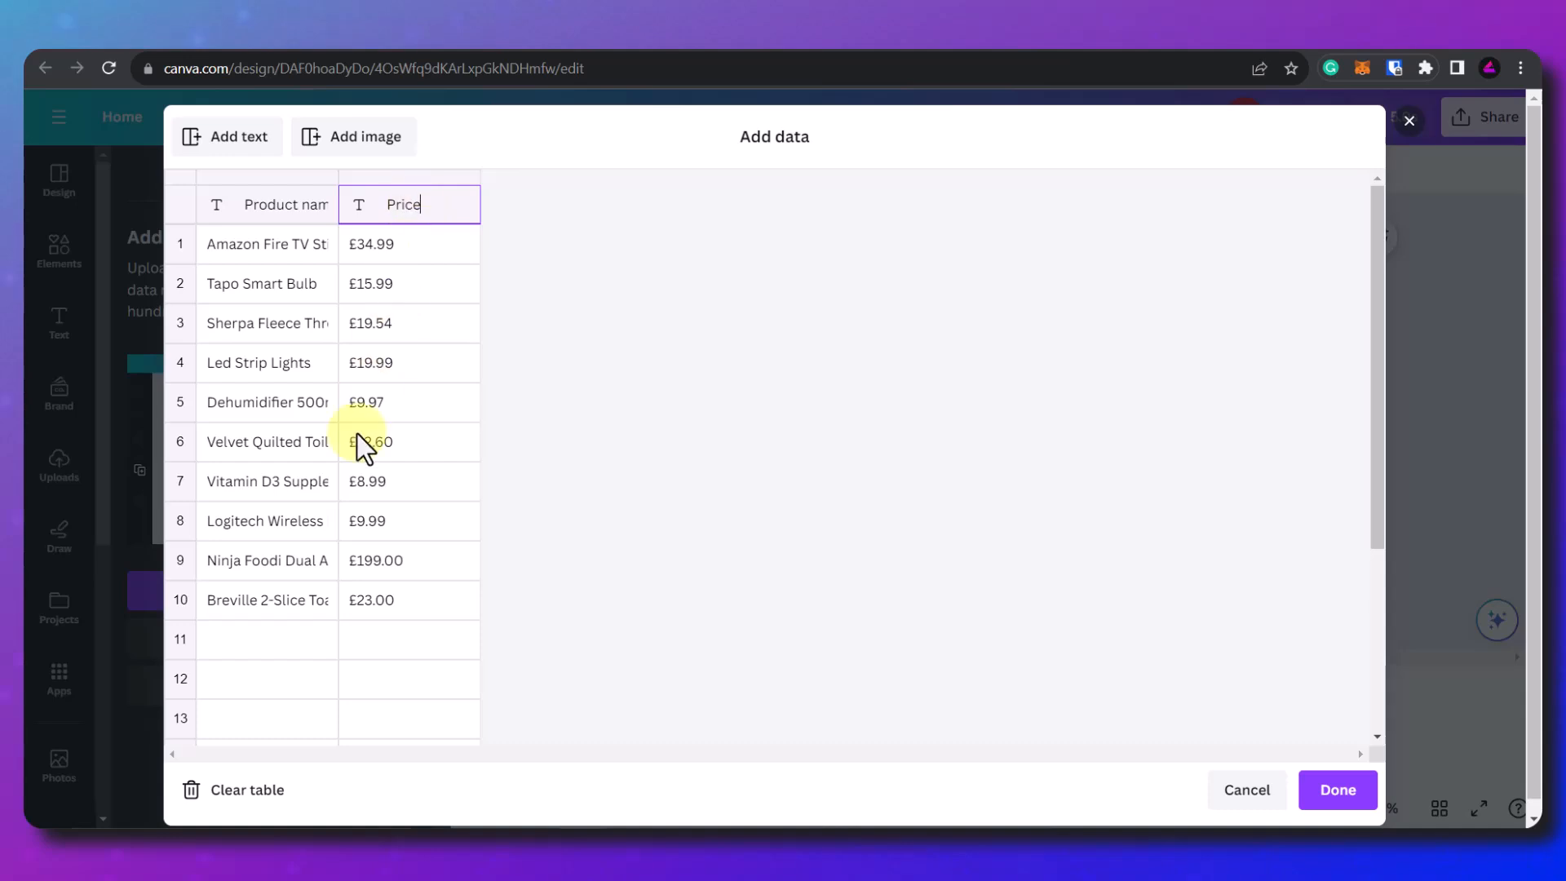
click(299, 640)
click(349, 139)
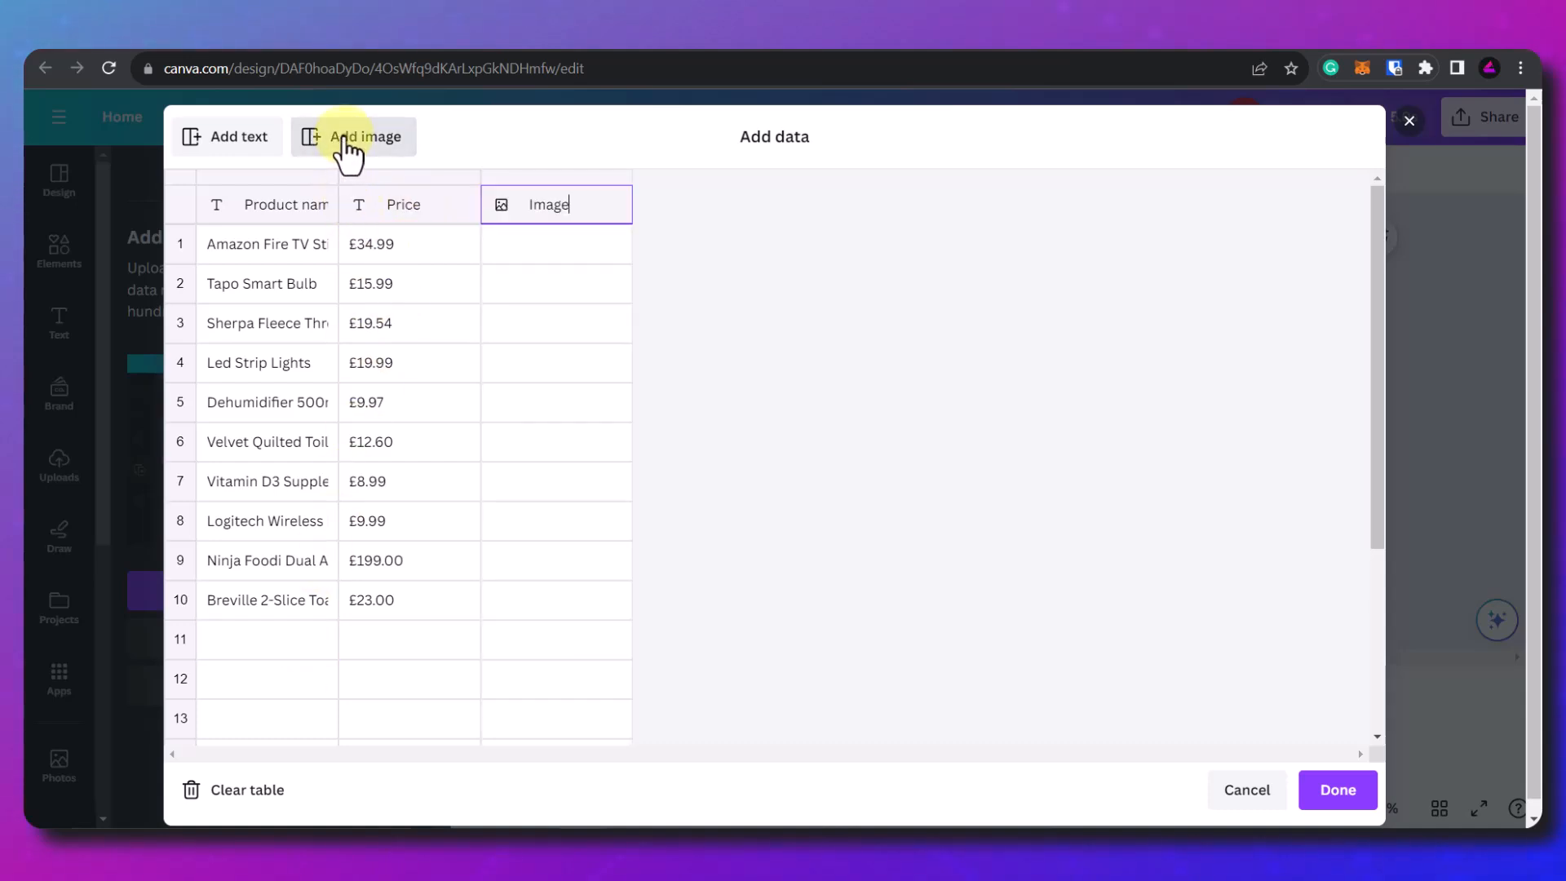
Step: Fill the Image cells of rows 1 to 3 with the matching product pictures from the Bulk Create Product Images folder
mouse_move(582, 245)
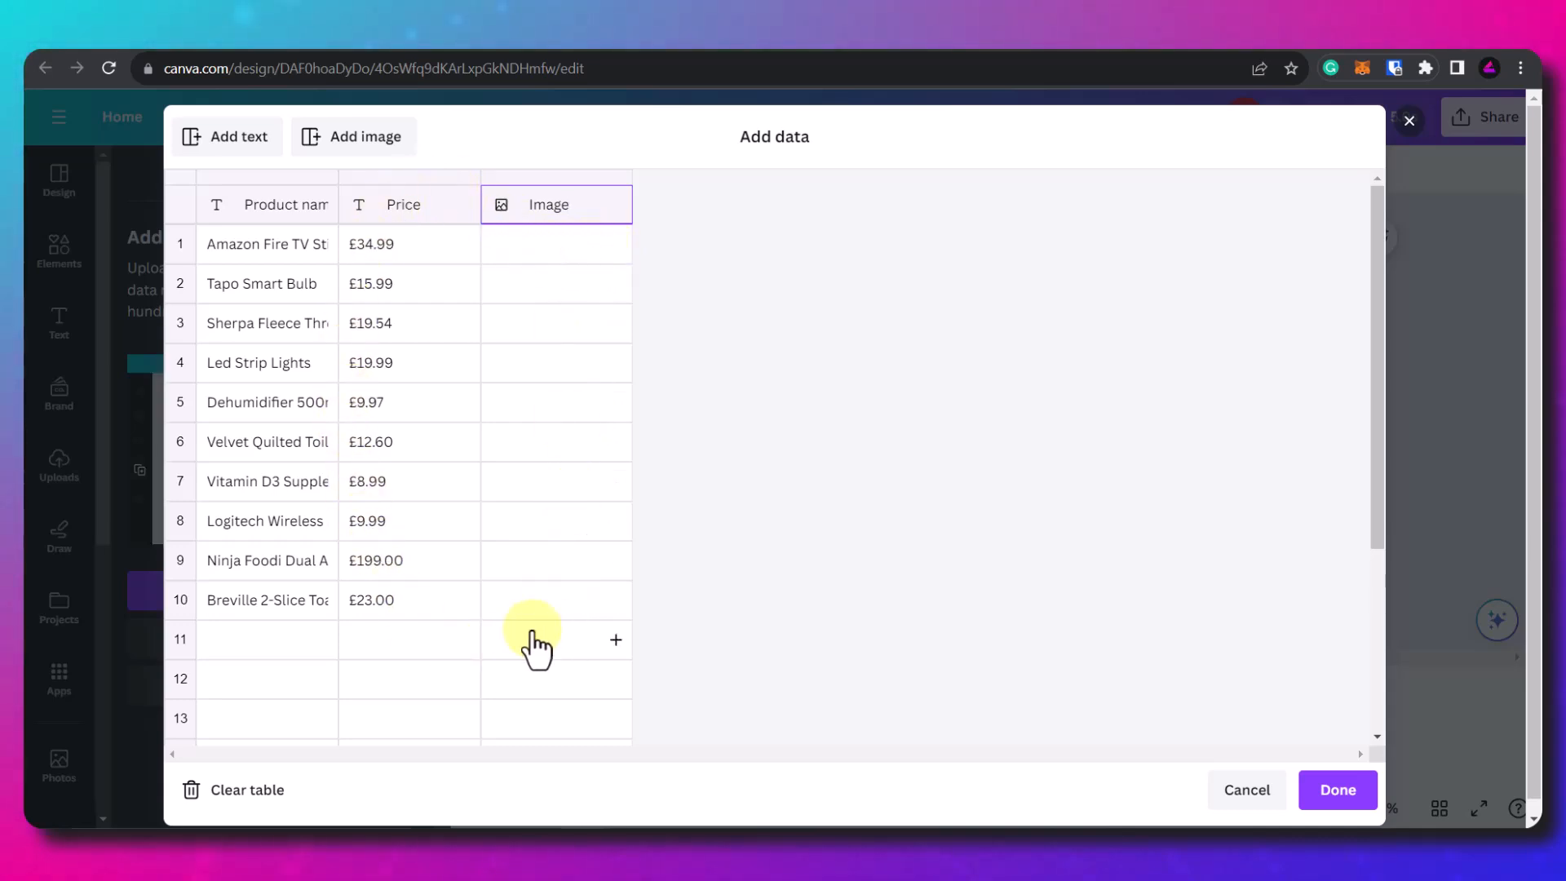
click(614, 245)
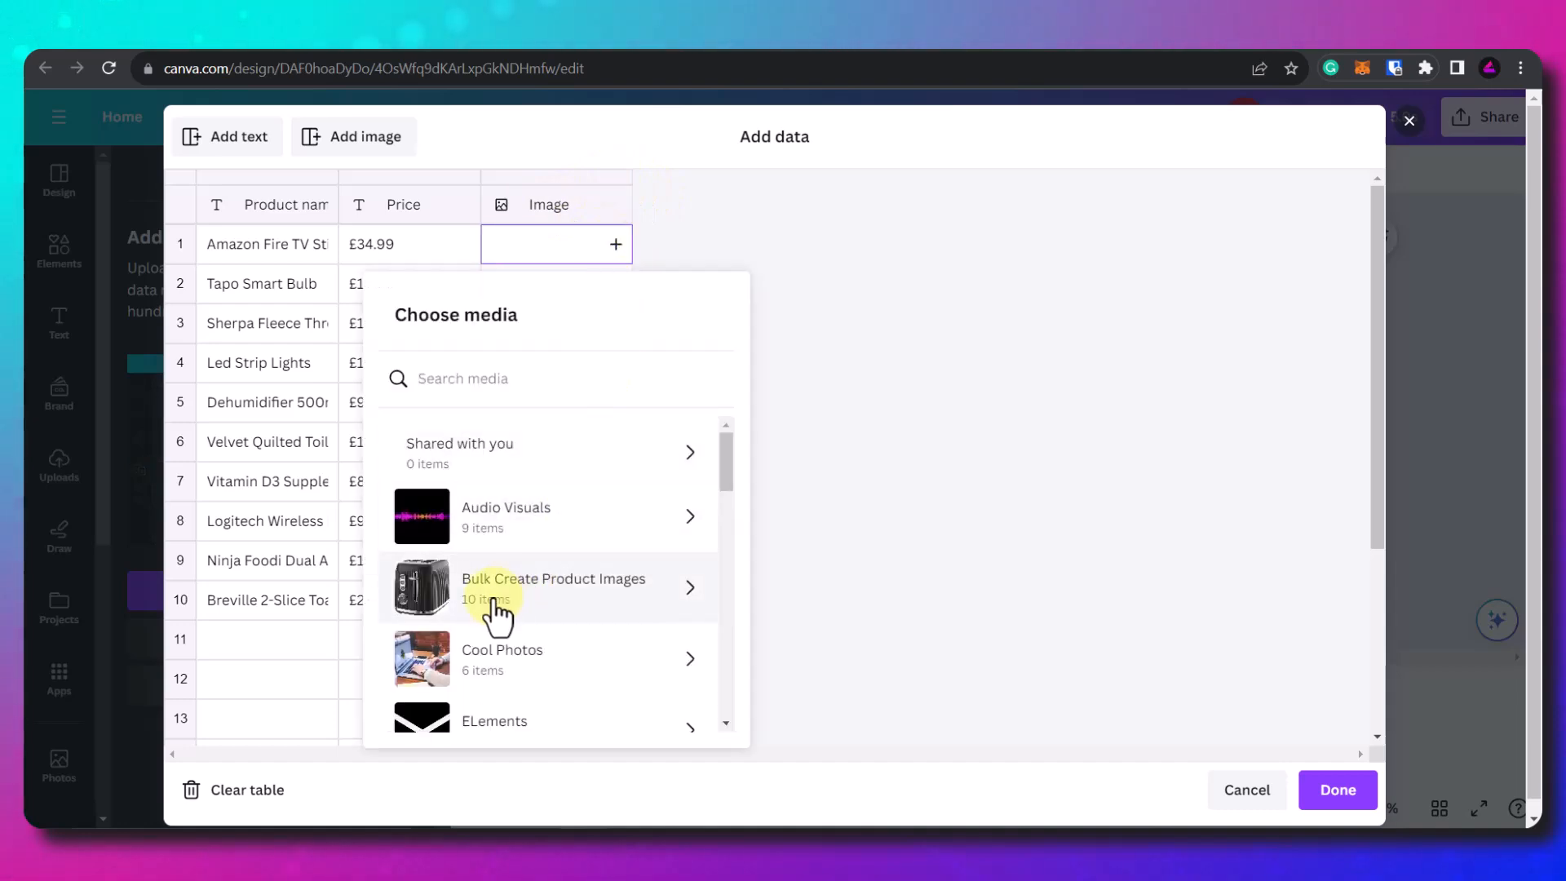
click(622, 599)
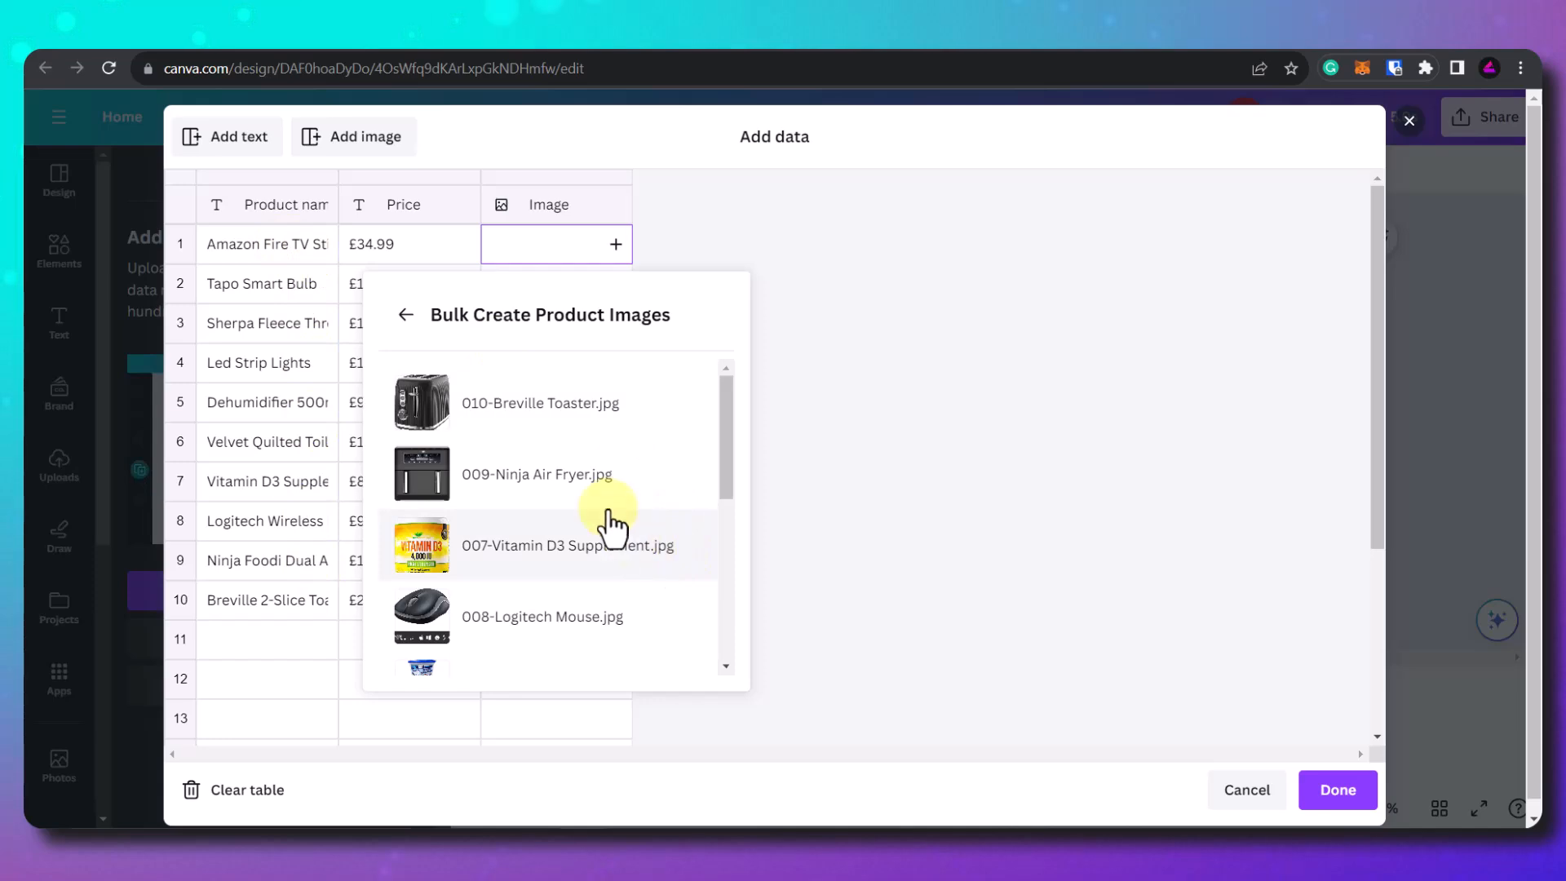
scroll(611, 482, down, 5)
click(604, 632)
click(616, 284)
click(616, 323)
Step: Fill the Image cells of rows 4 to 10 with their matching product pictures and finish the data entry
click(616, 364)
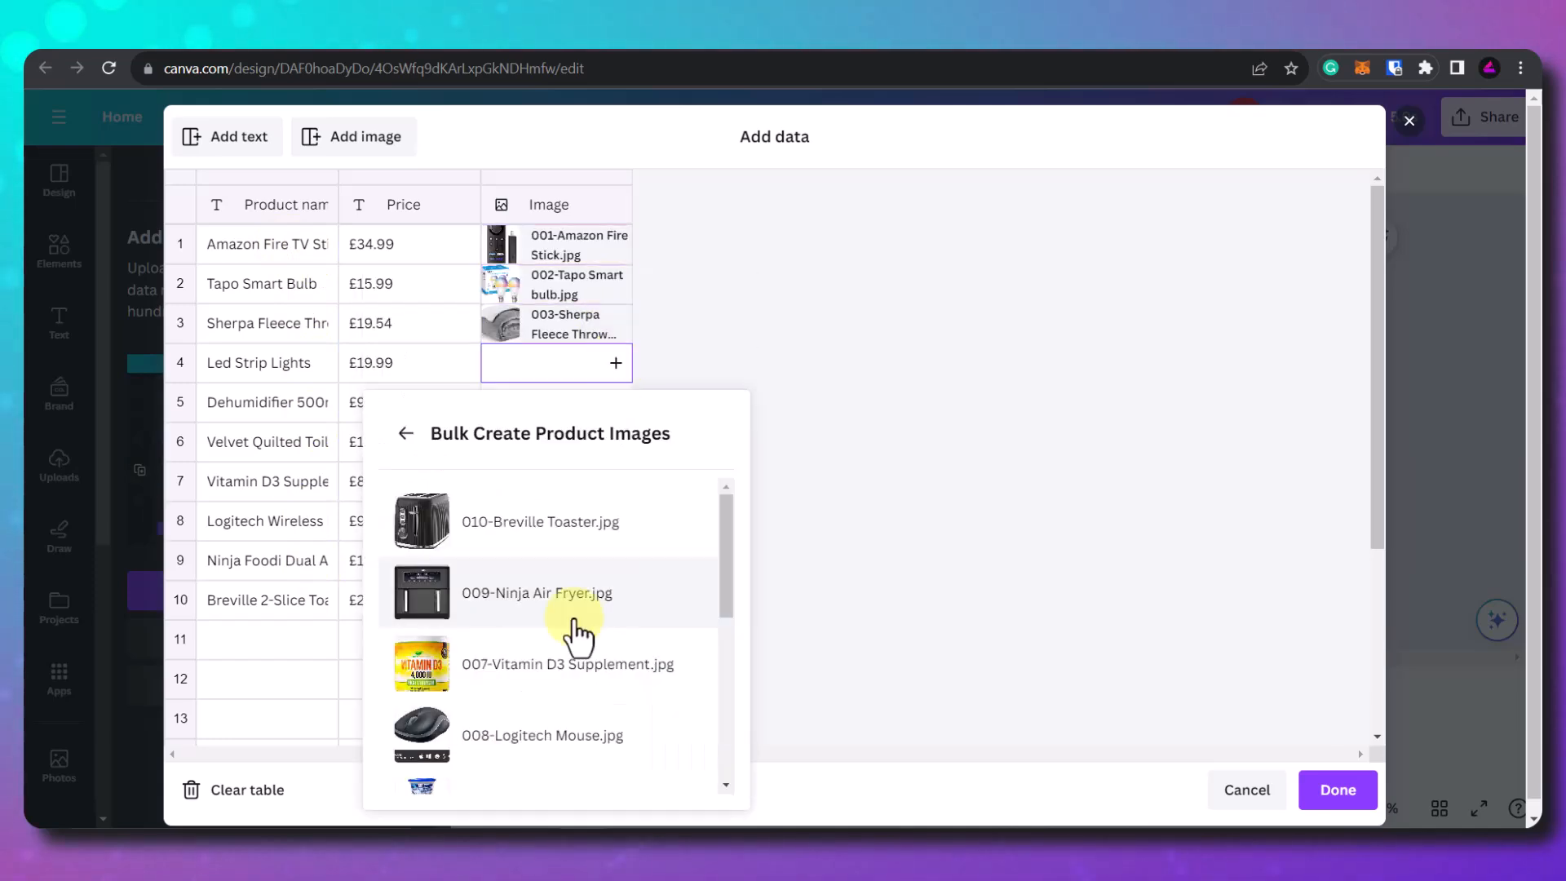
click(616, 442)
click(616, 520)
click(613, 562)
click(536, 785)
click(615, 600)
click(539, 755)
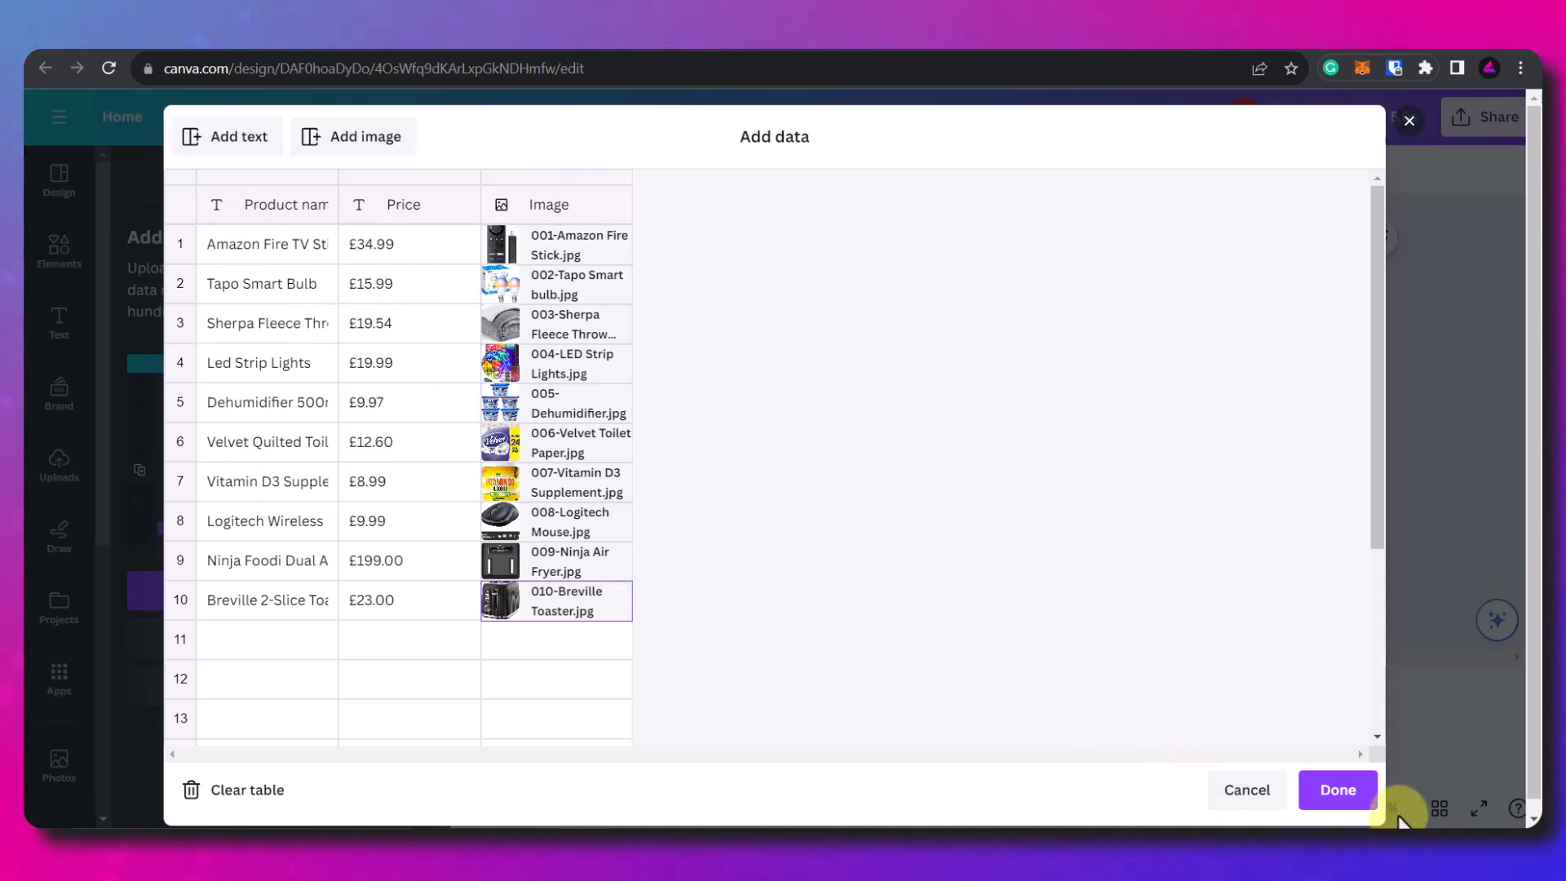
click(1337, 790)
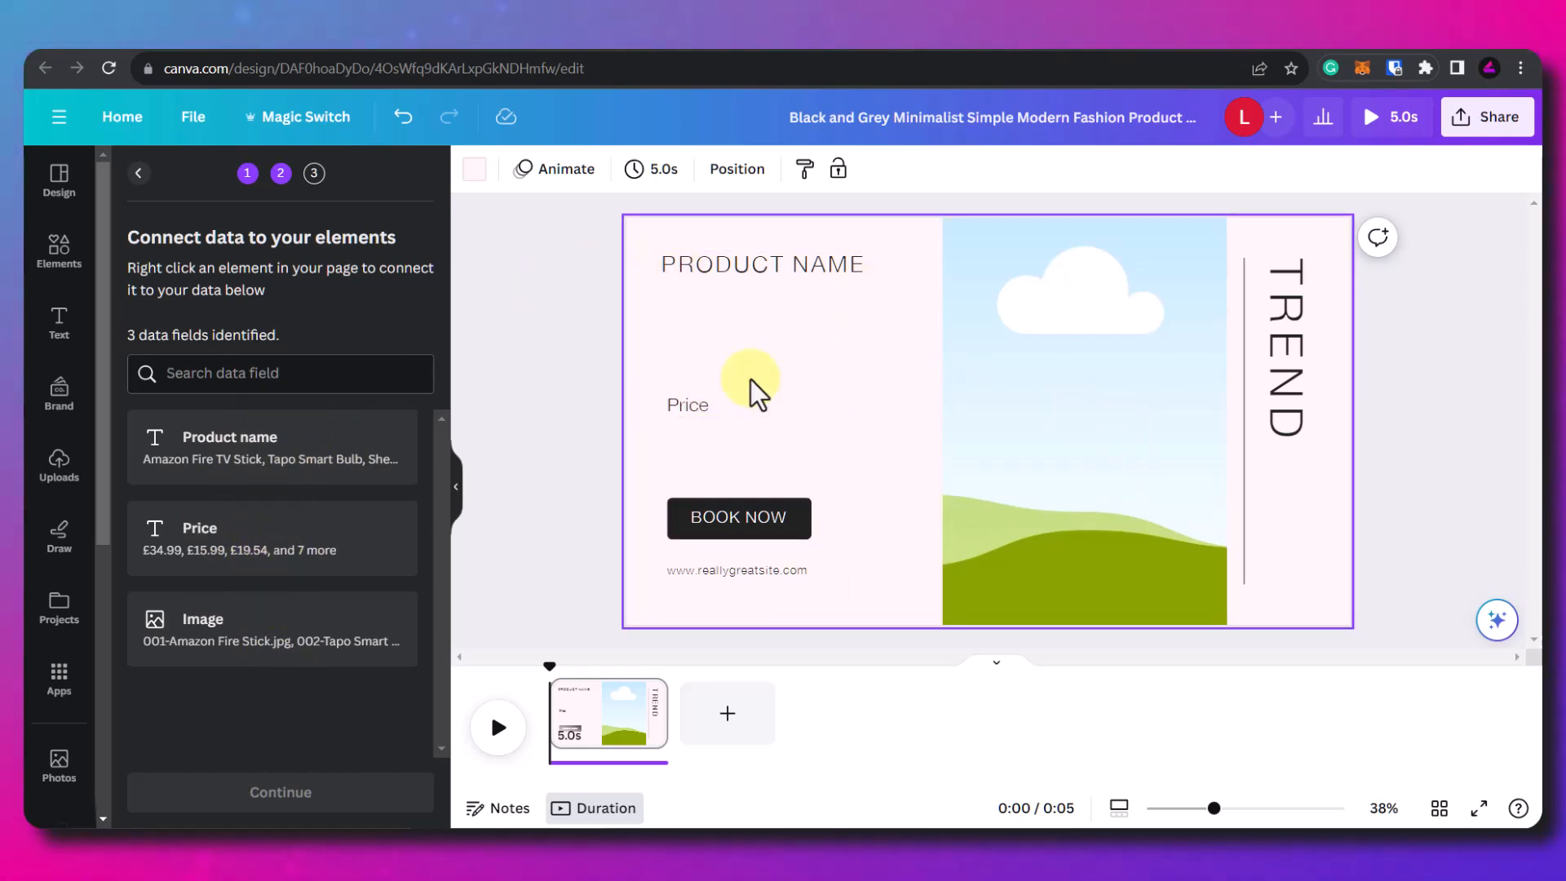
Step: Connect the PRODUCT NAME text to the Product name data field and the Price text to the Price data field
click(763, 280)
right_click(763, 279)
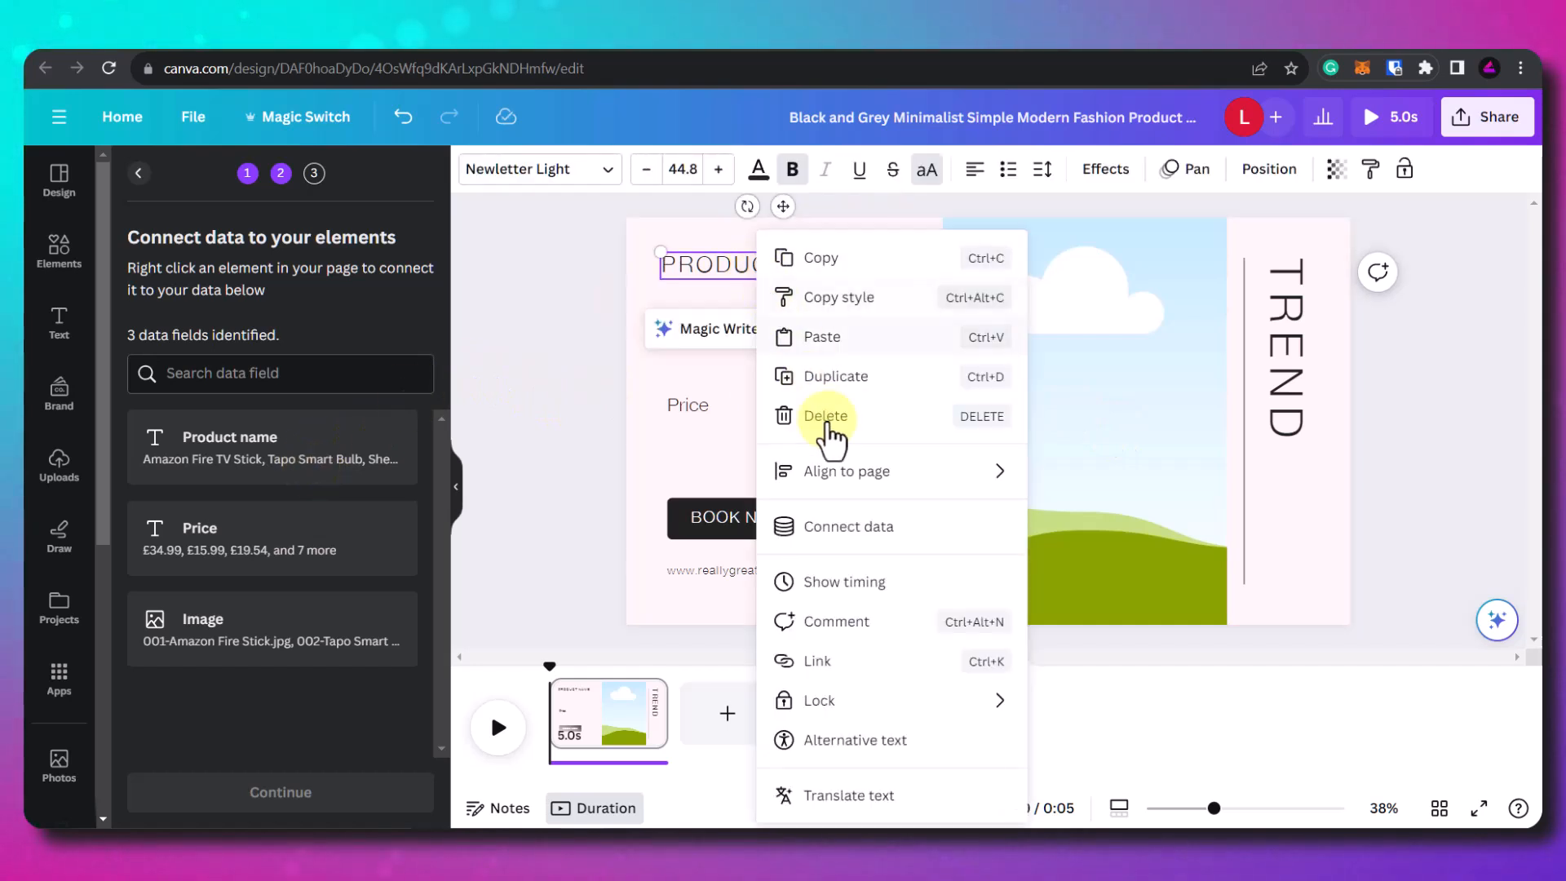
click(860, 528)
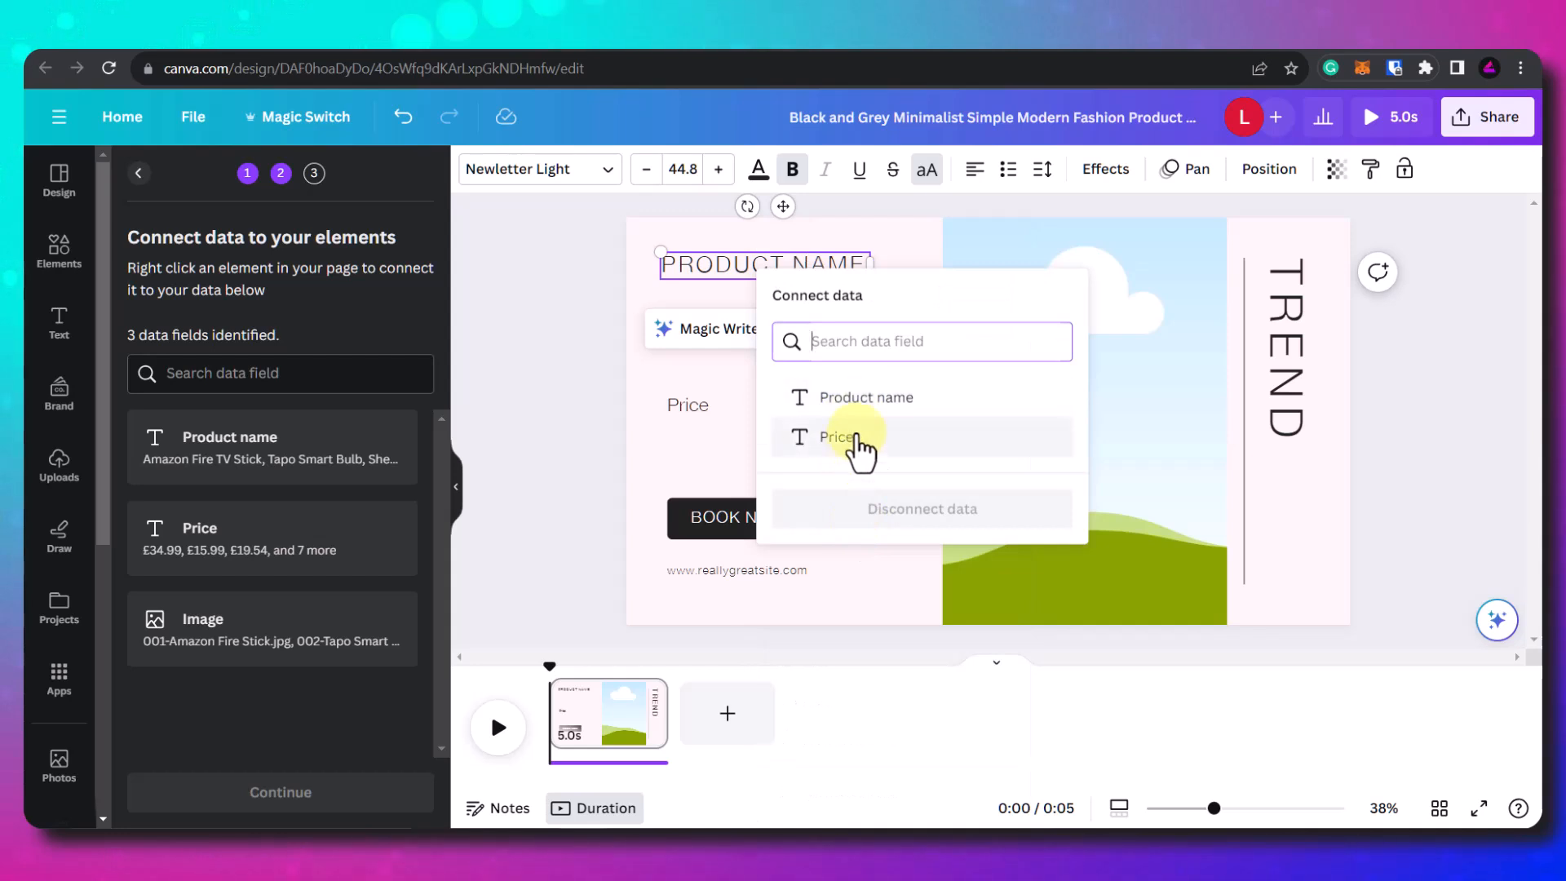
click(859, 404)
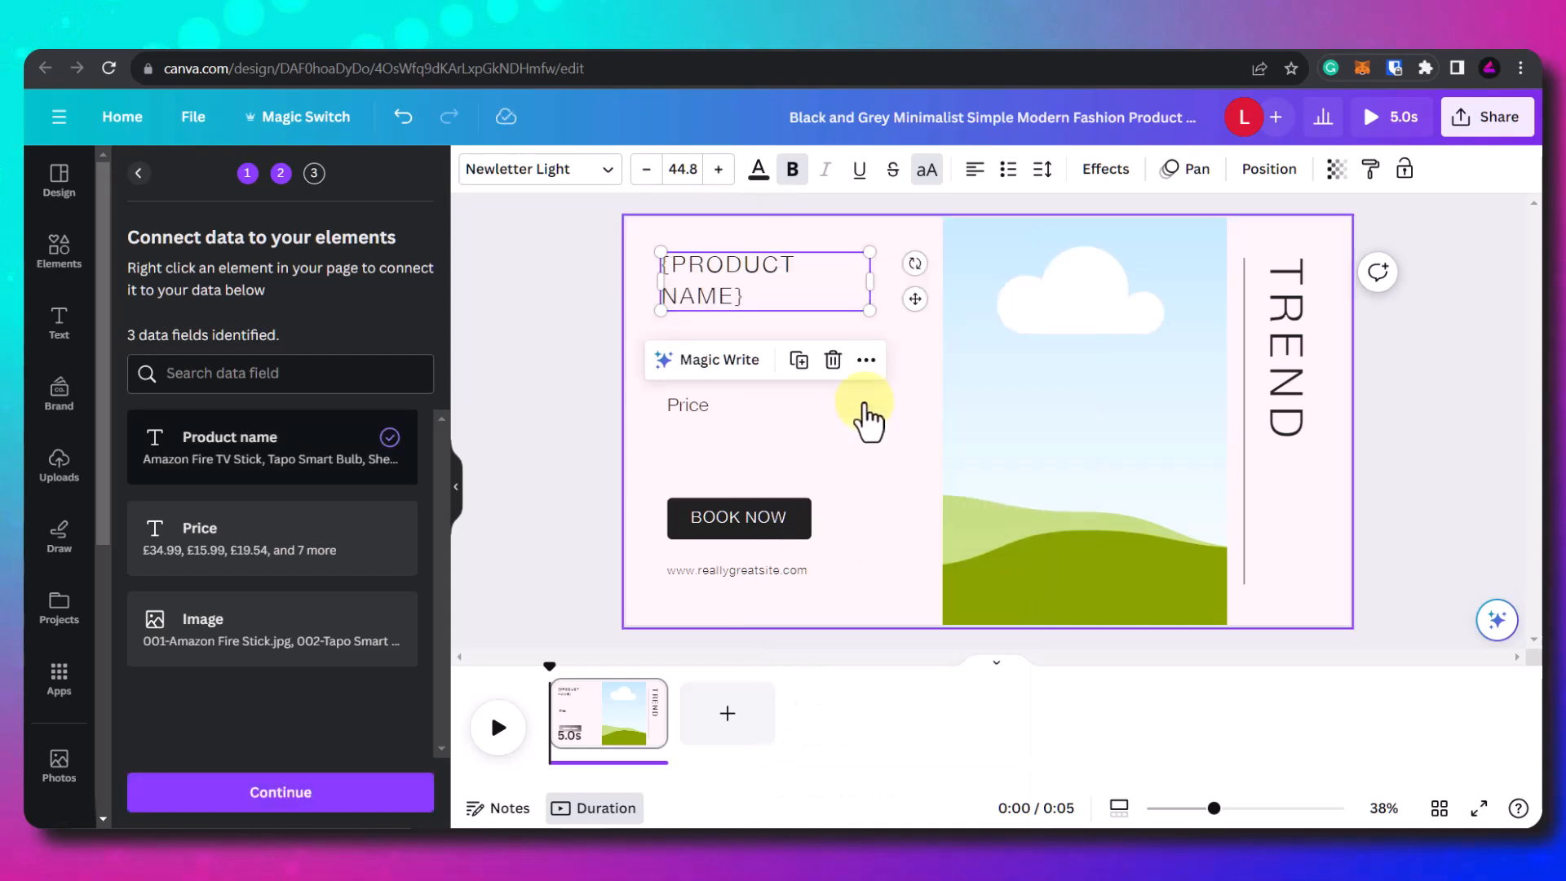
right_click(697, 415)
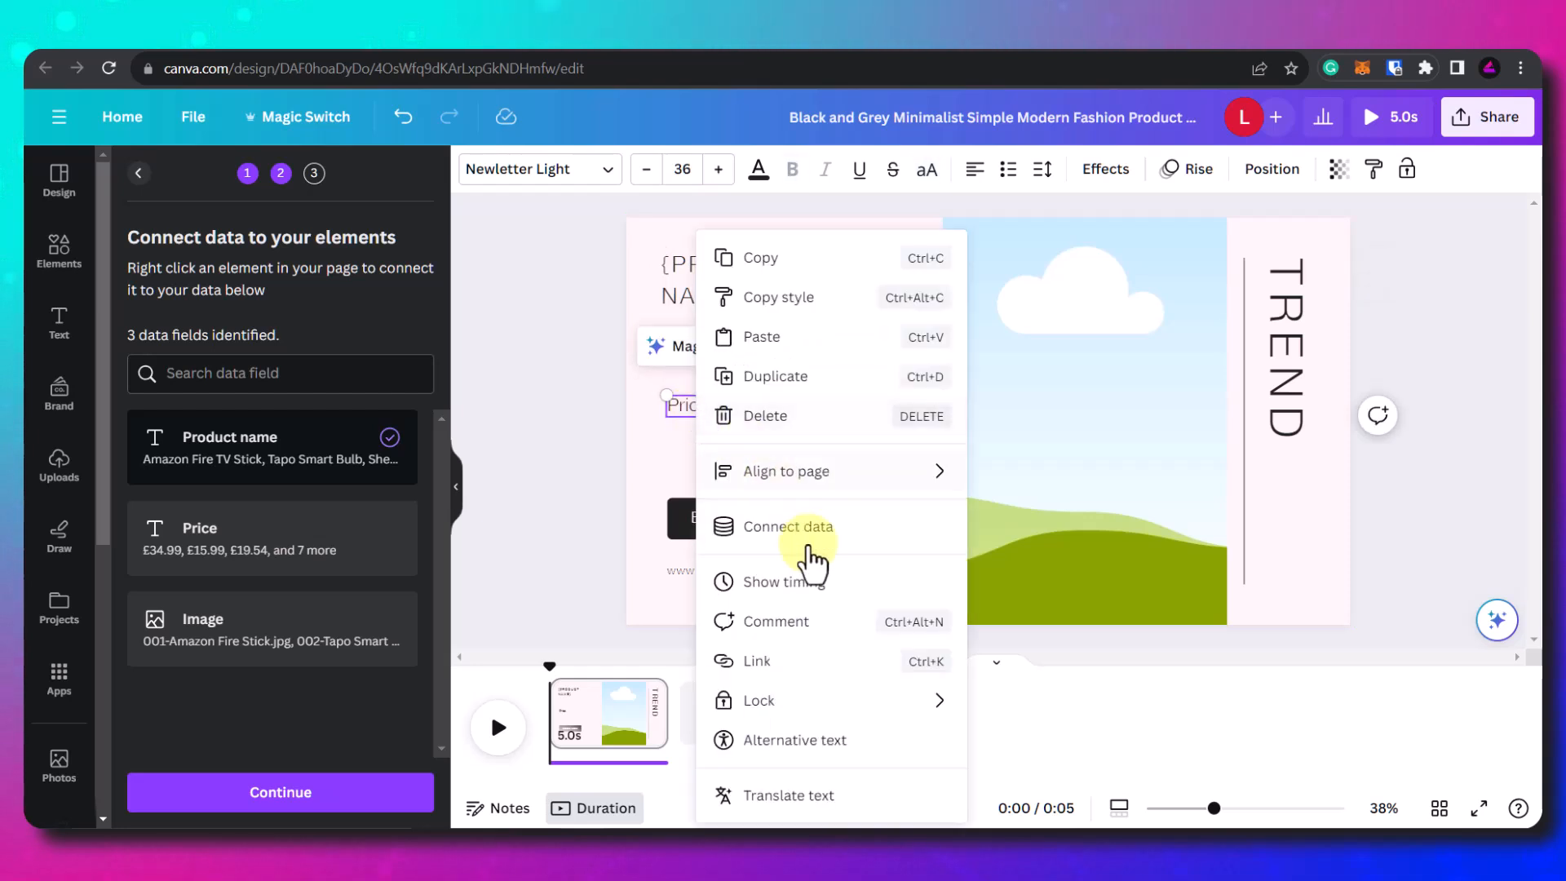
click(830, 536)
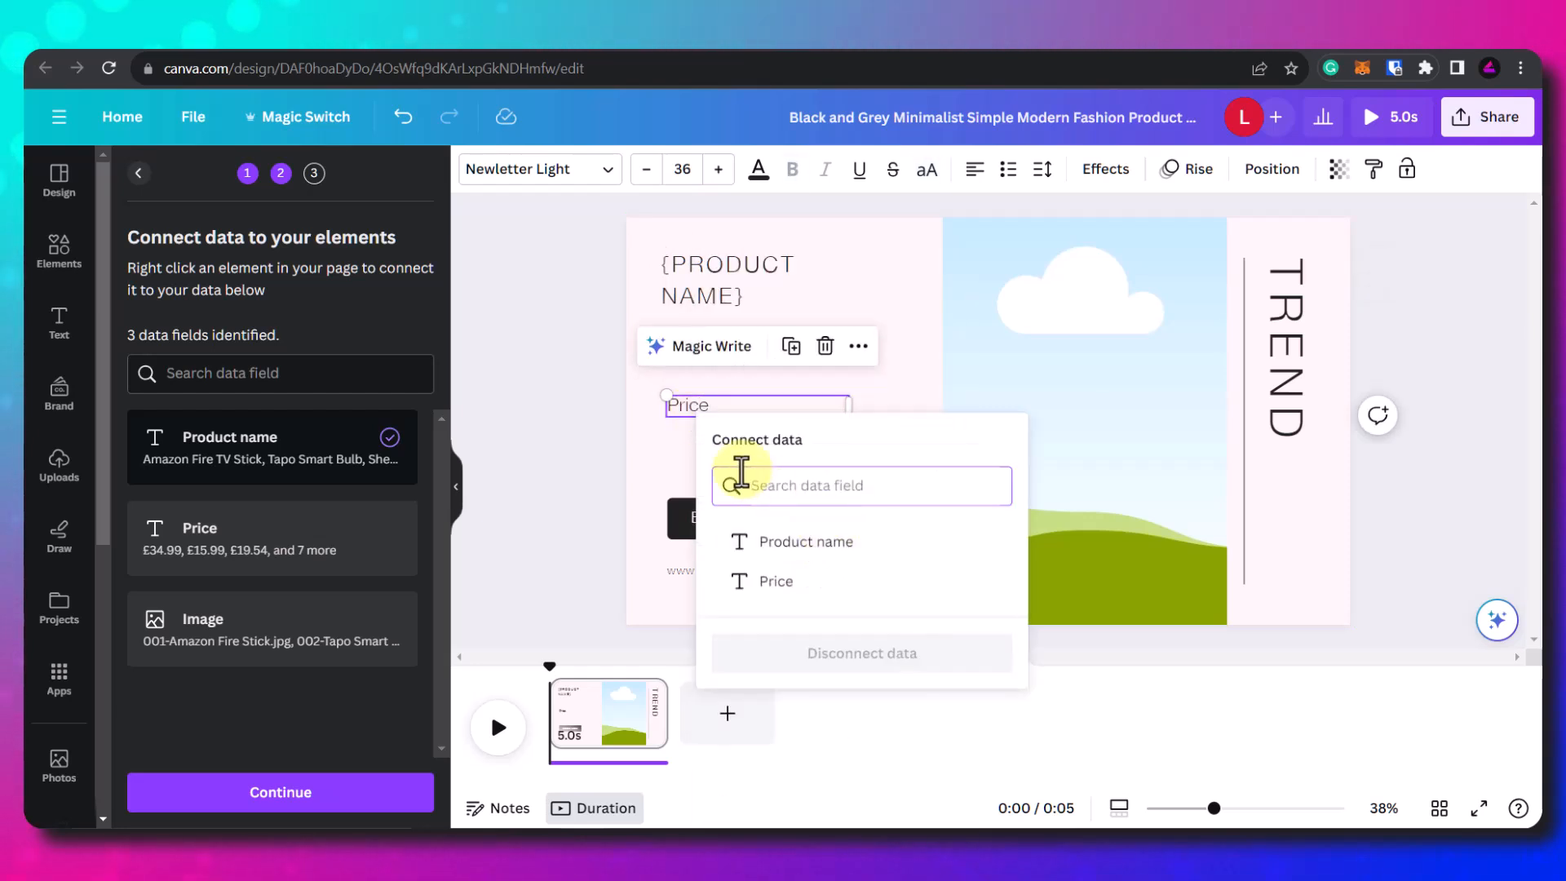
click(756, 581)
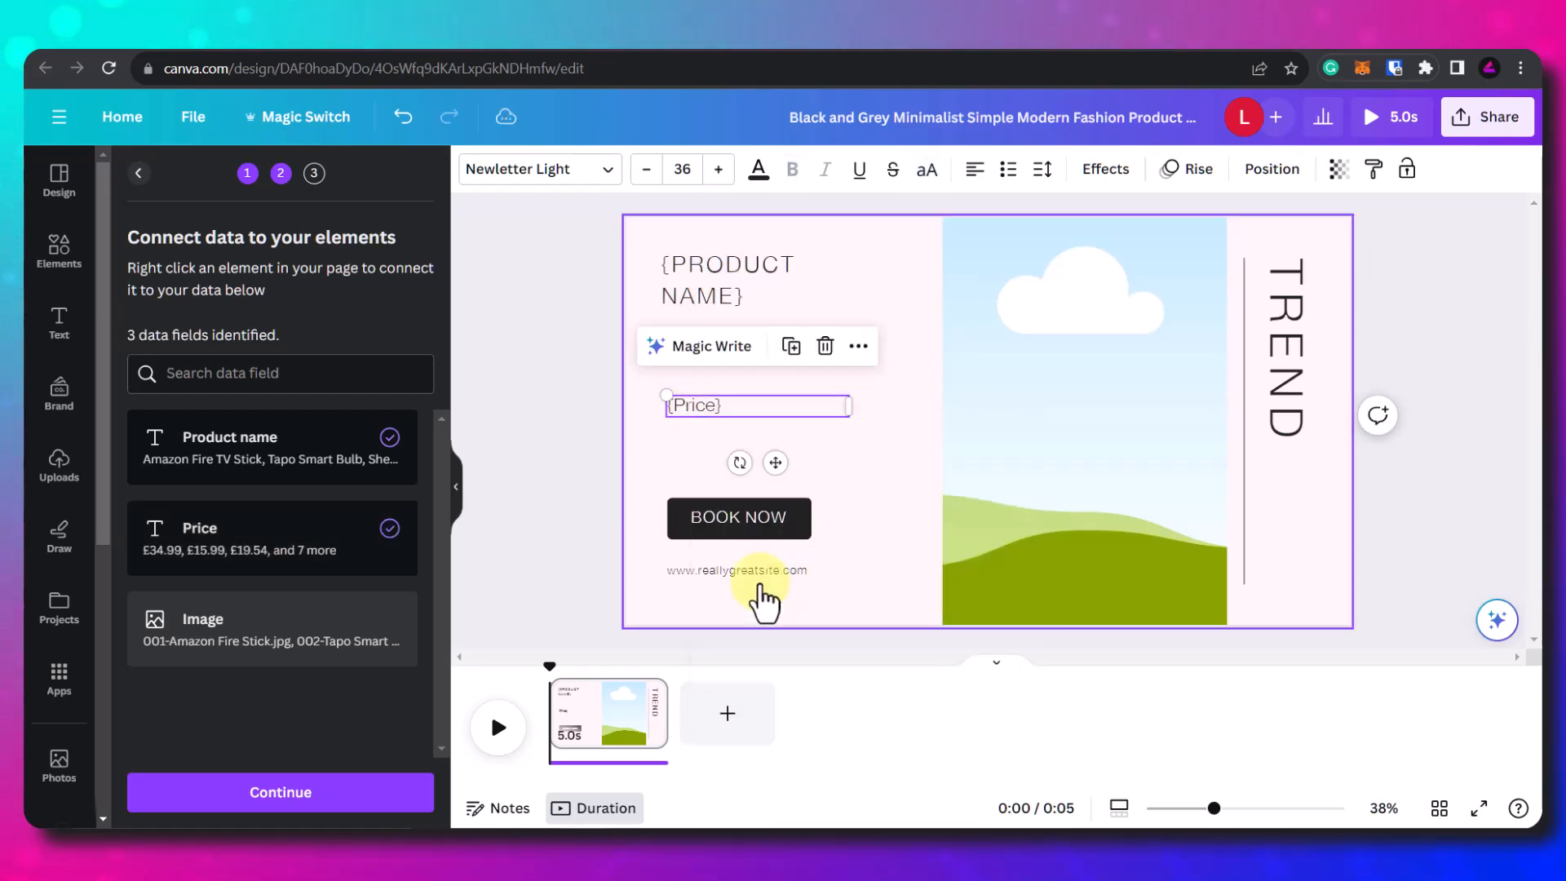
click(840, 479)
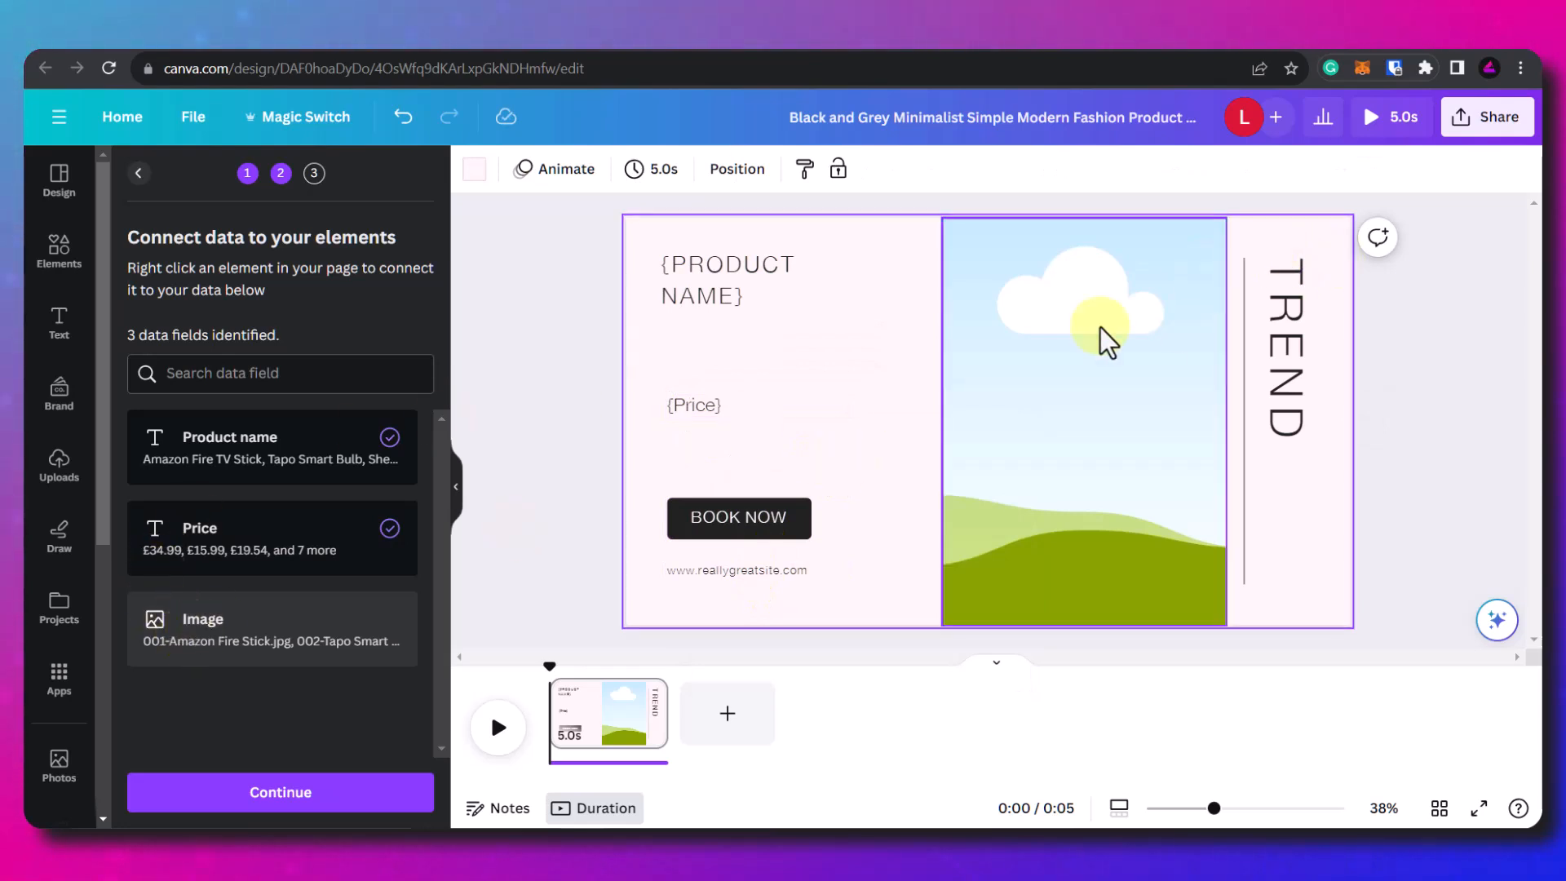
Step: Connect the empty picture frame to the Image data field and generate the 10 designs from all data rows
click(1064, 469)
drag(1073, 420, 1094, 359)
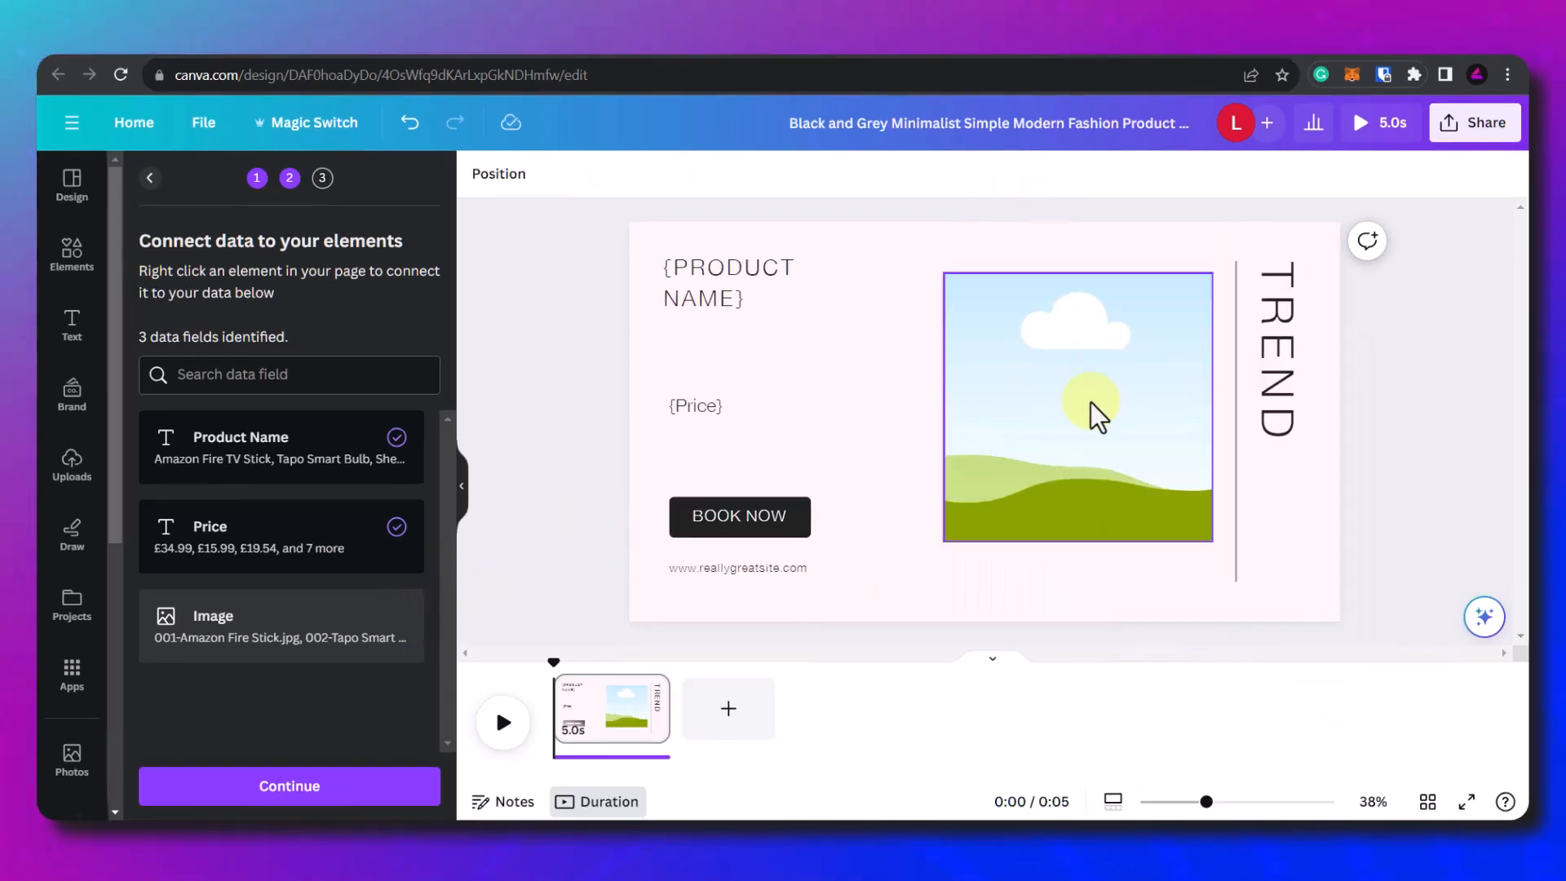
right_click(1066, 420)
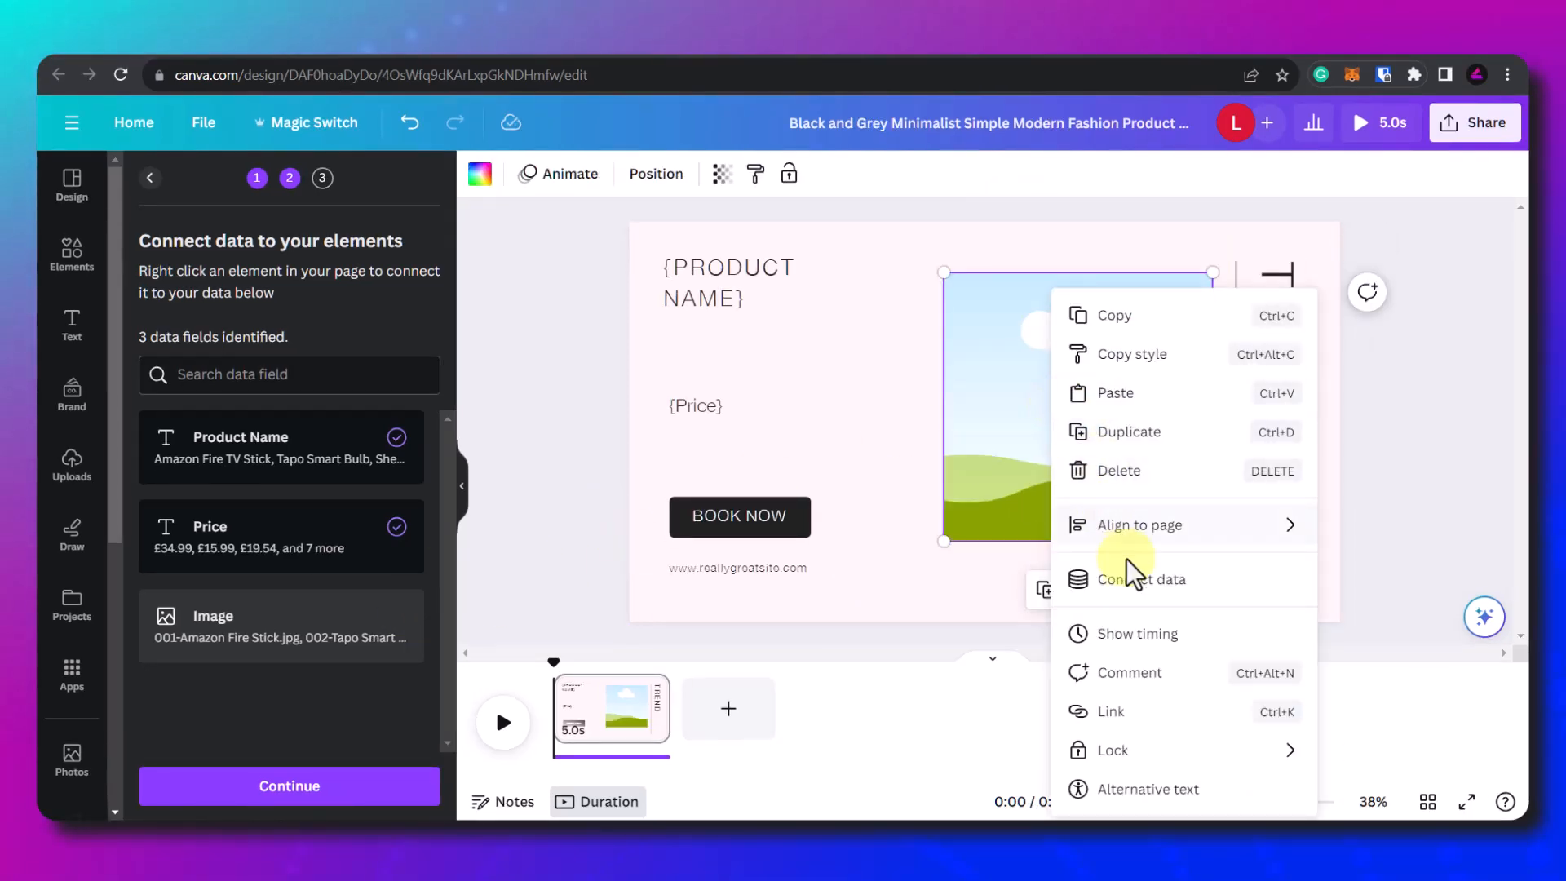
click(1097, 579)
click(1142, 535)
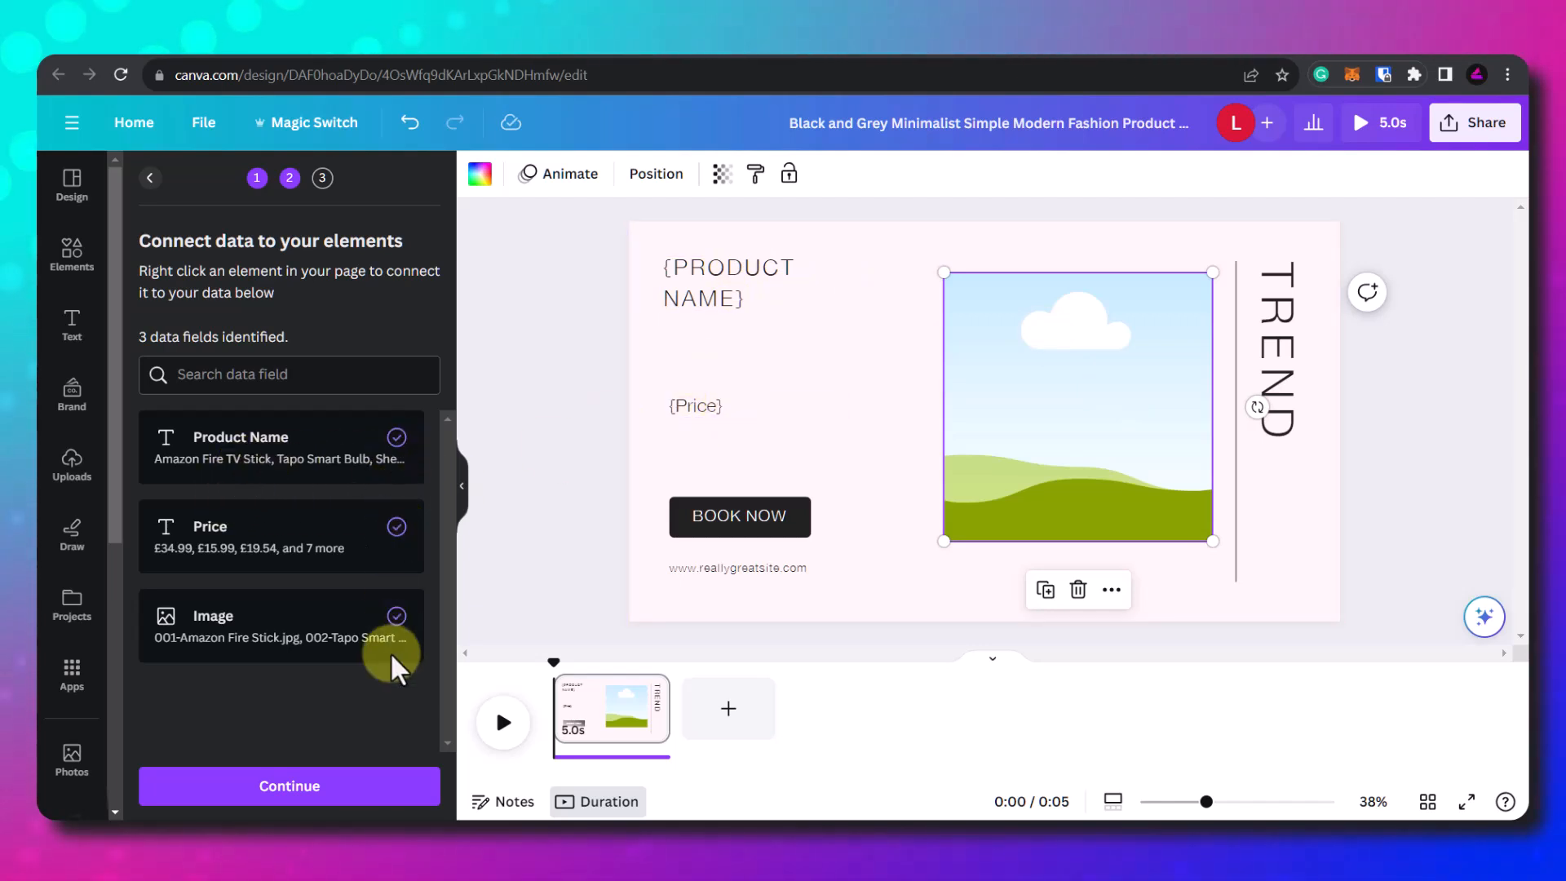
click(343, 788)
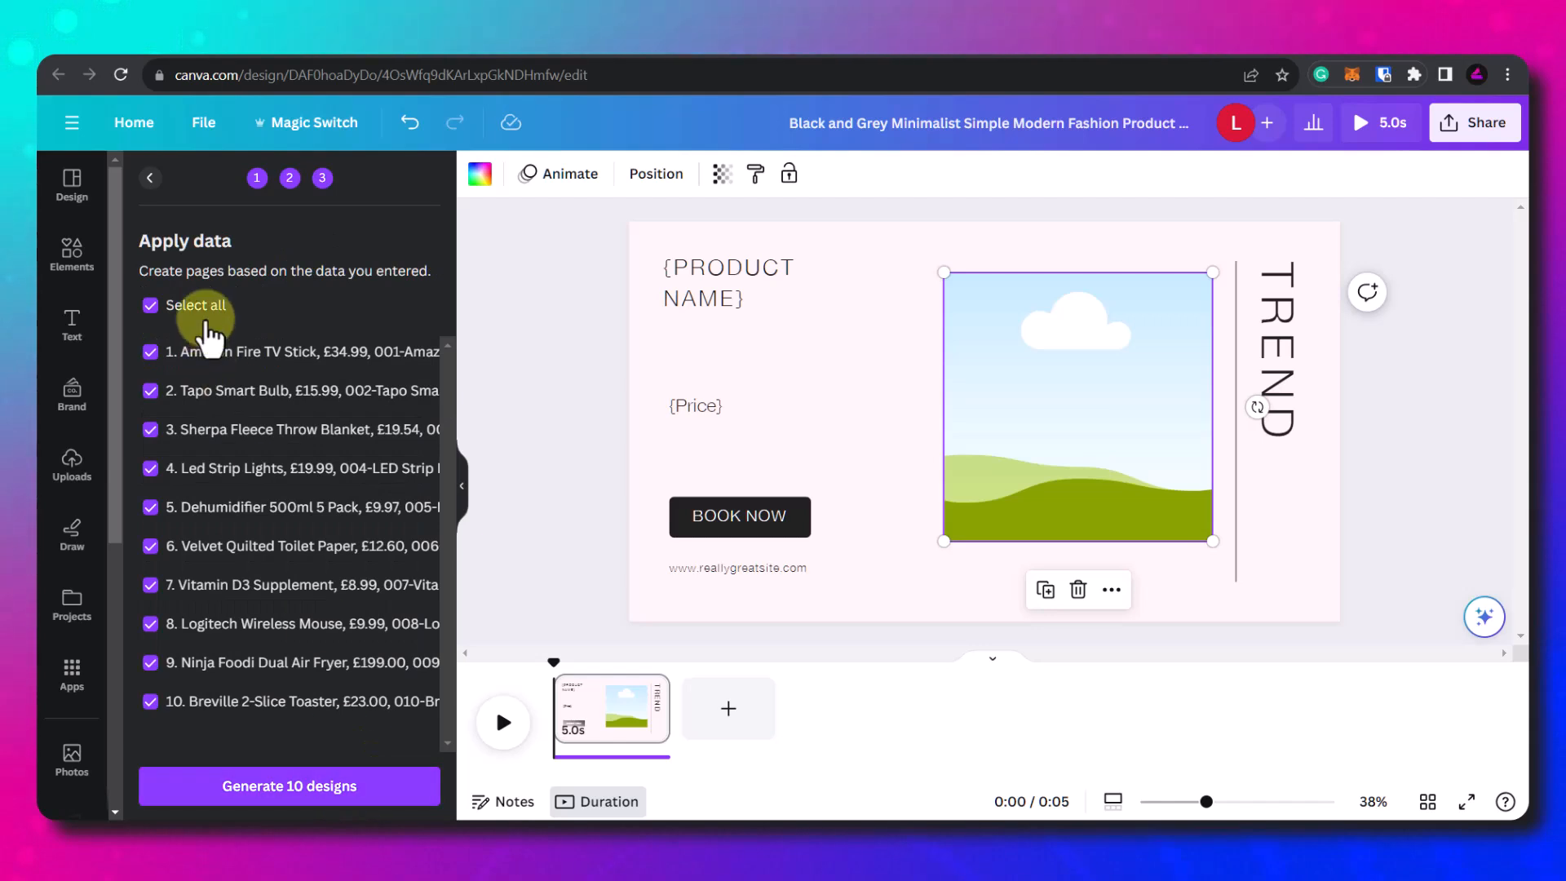
click(310, 795)
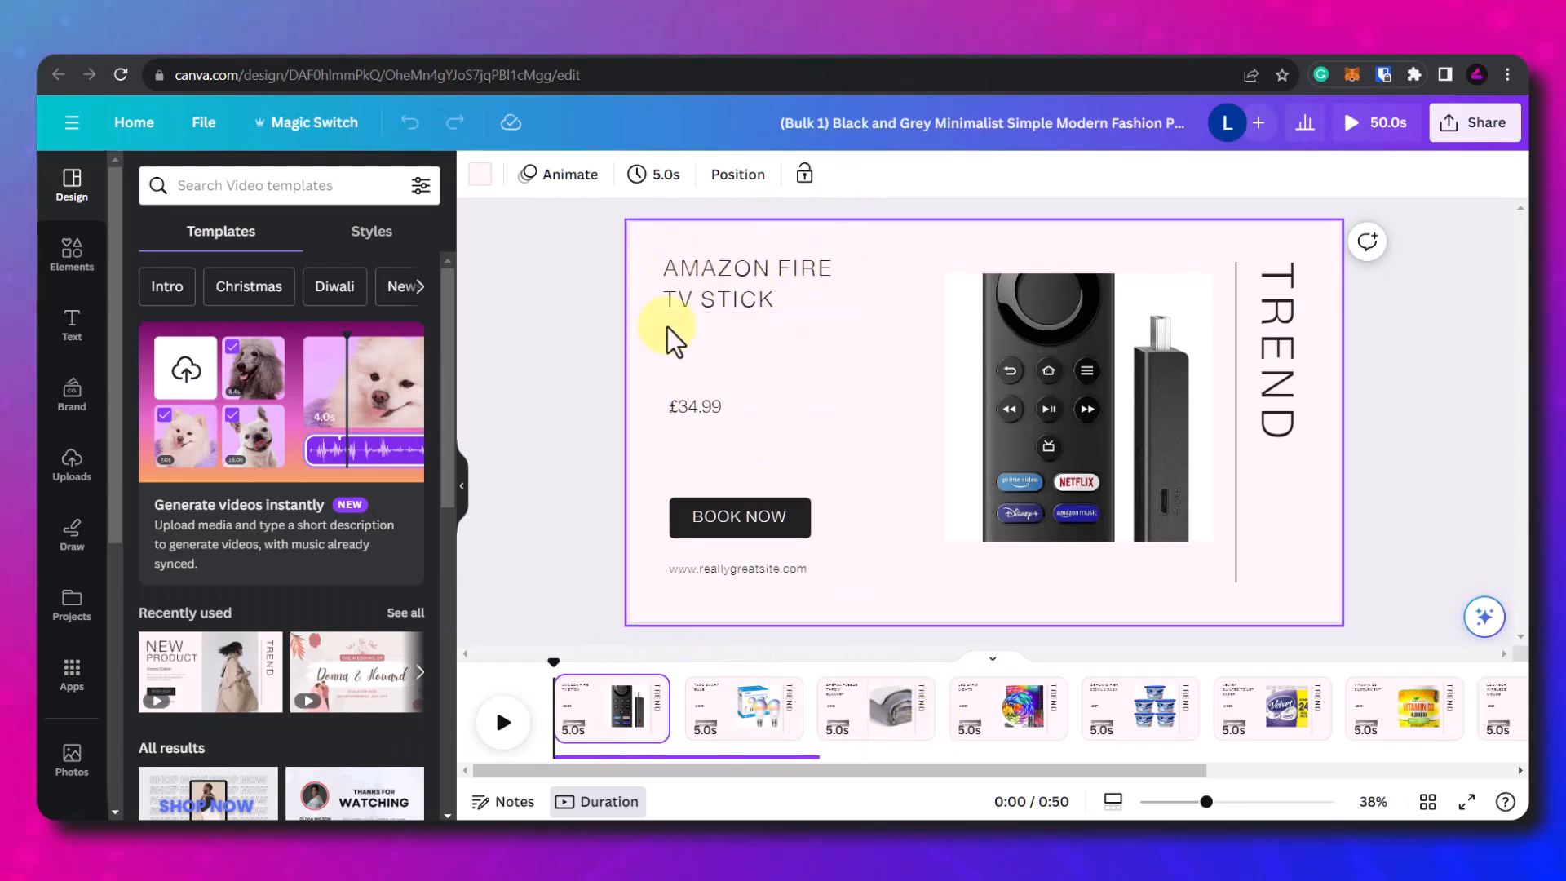
Step: Look through the generated product pages, from the Amazon Fire TV Stick to the Breville toaster
click(1069, 444)
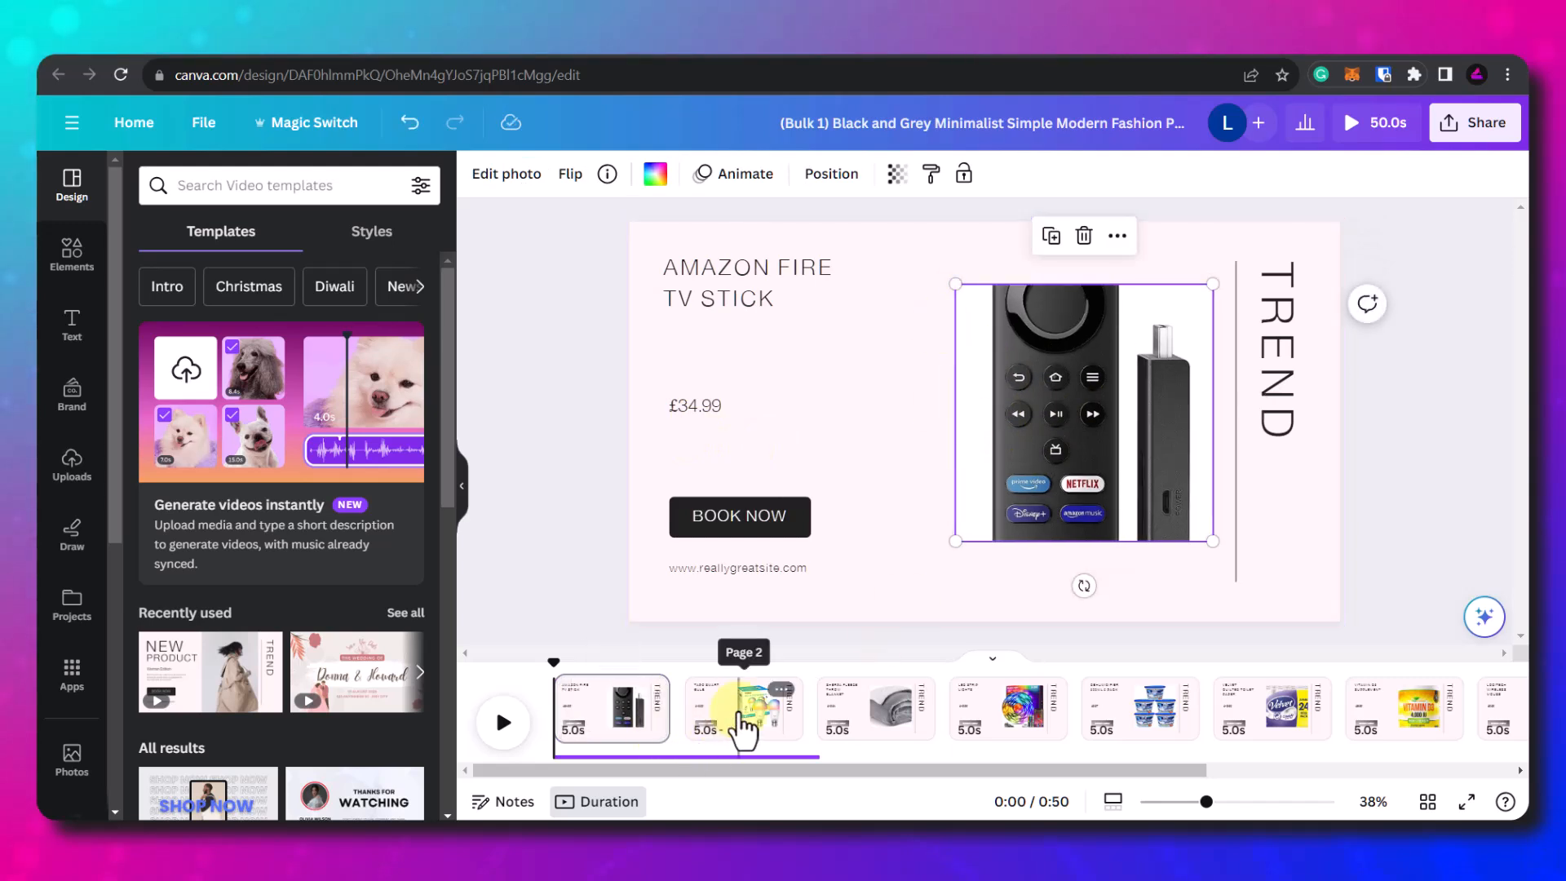
click(742, 722)
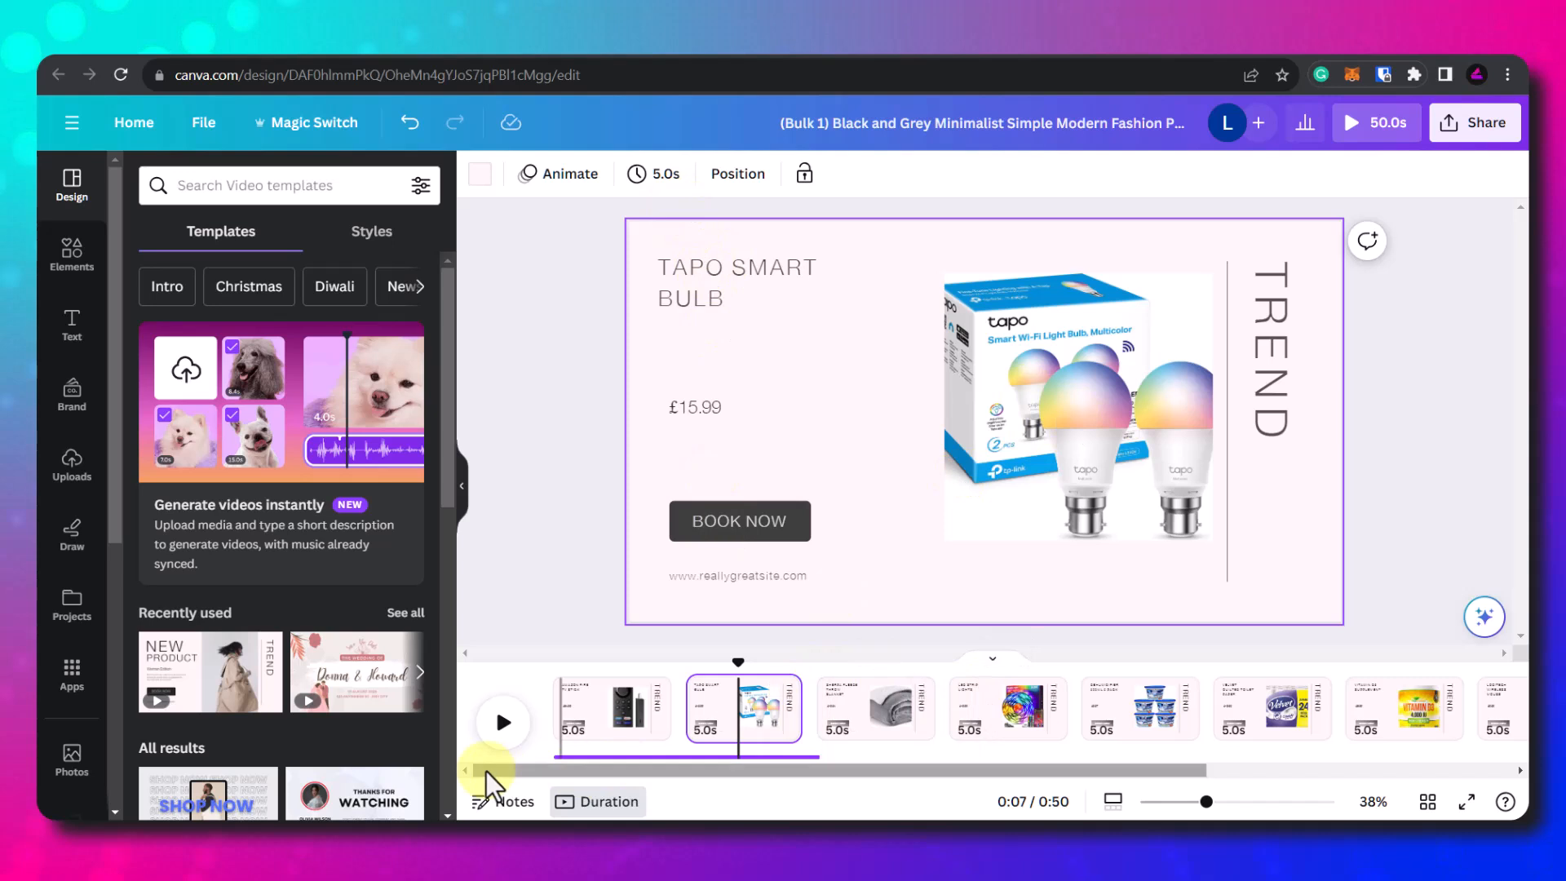
drag(737, 659, 1352, 717)
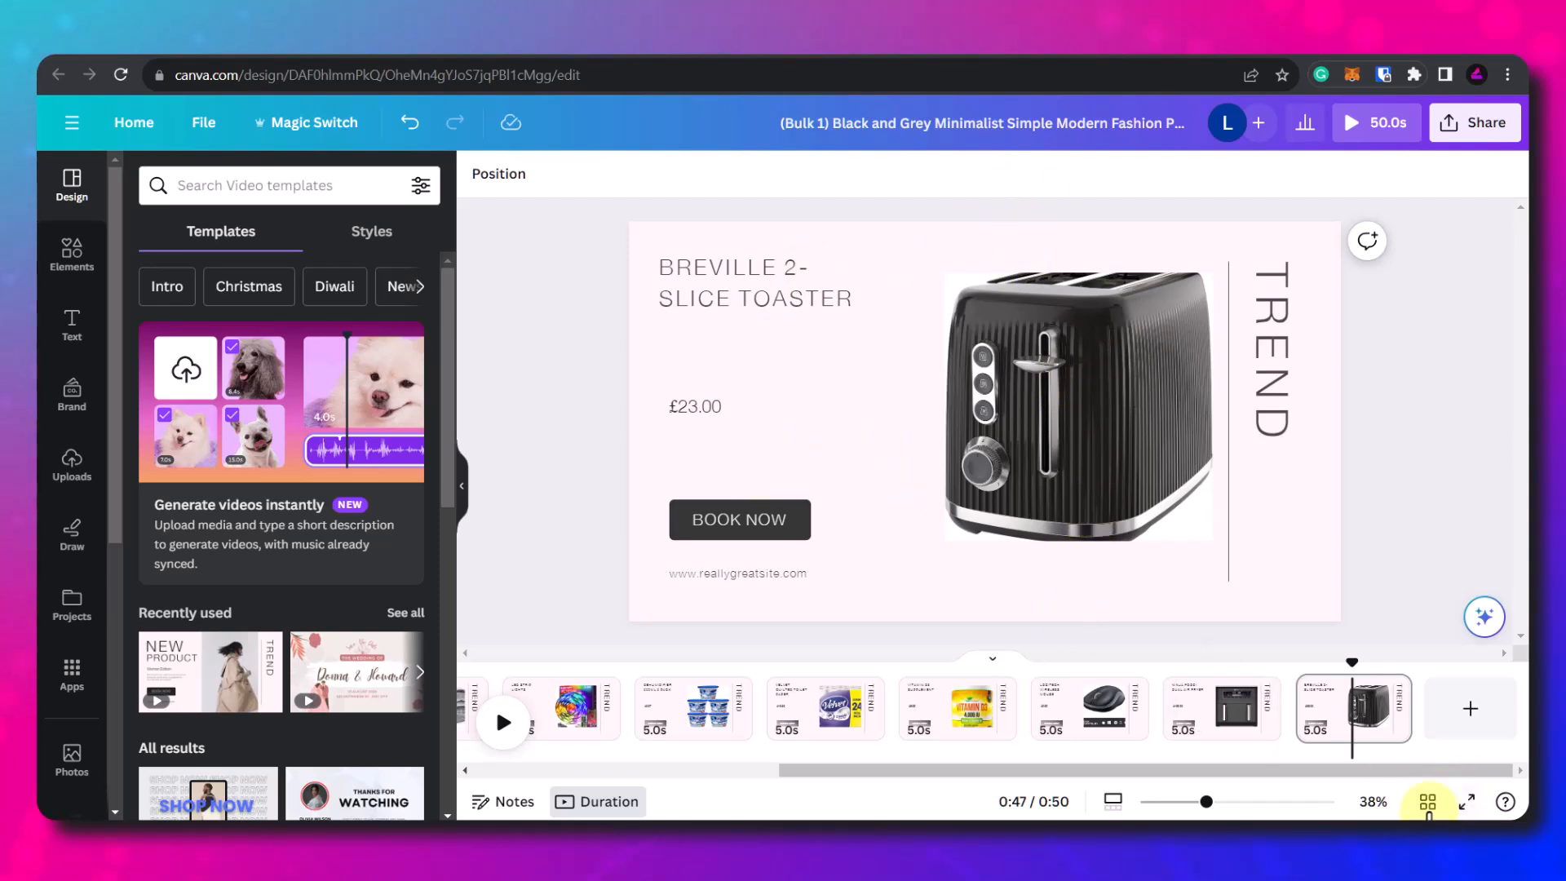
drag(1350, 659, 773, 734)
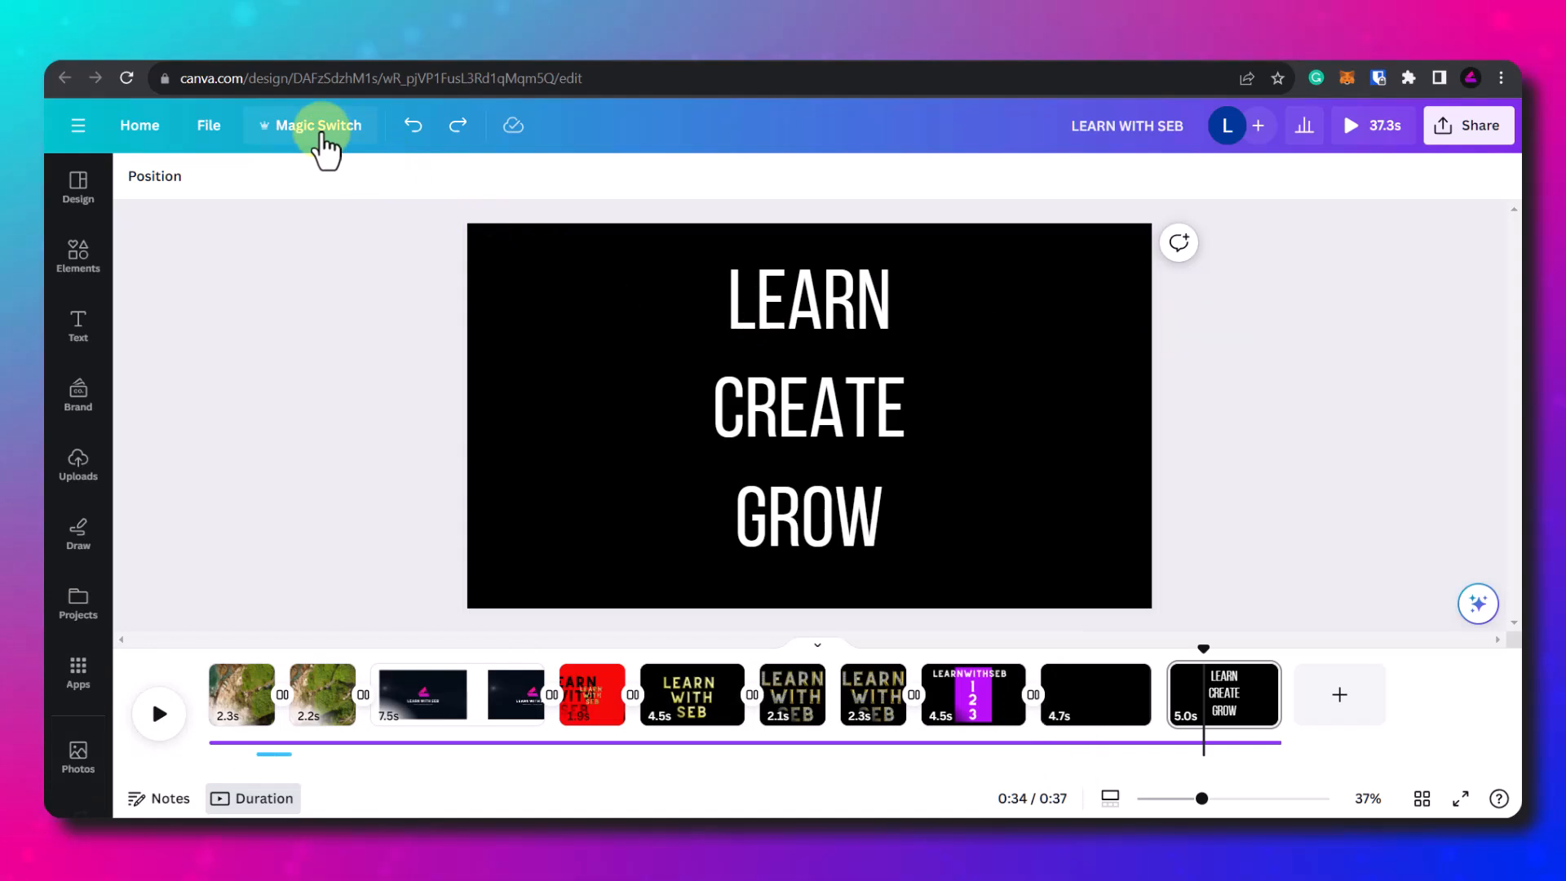
Step: Translate page 10 of the LEARN WITH SEB video into Spanish without creating a copy, and undo the translation
click(325, 130)
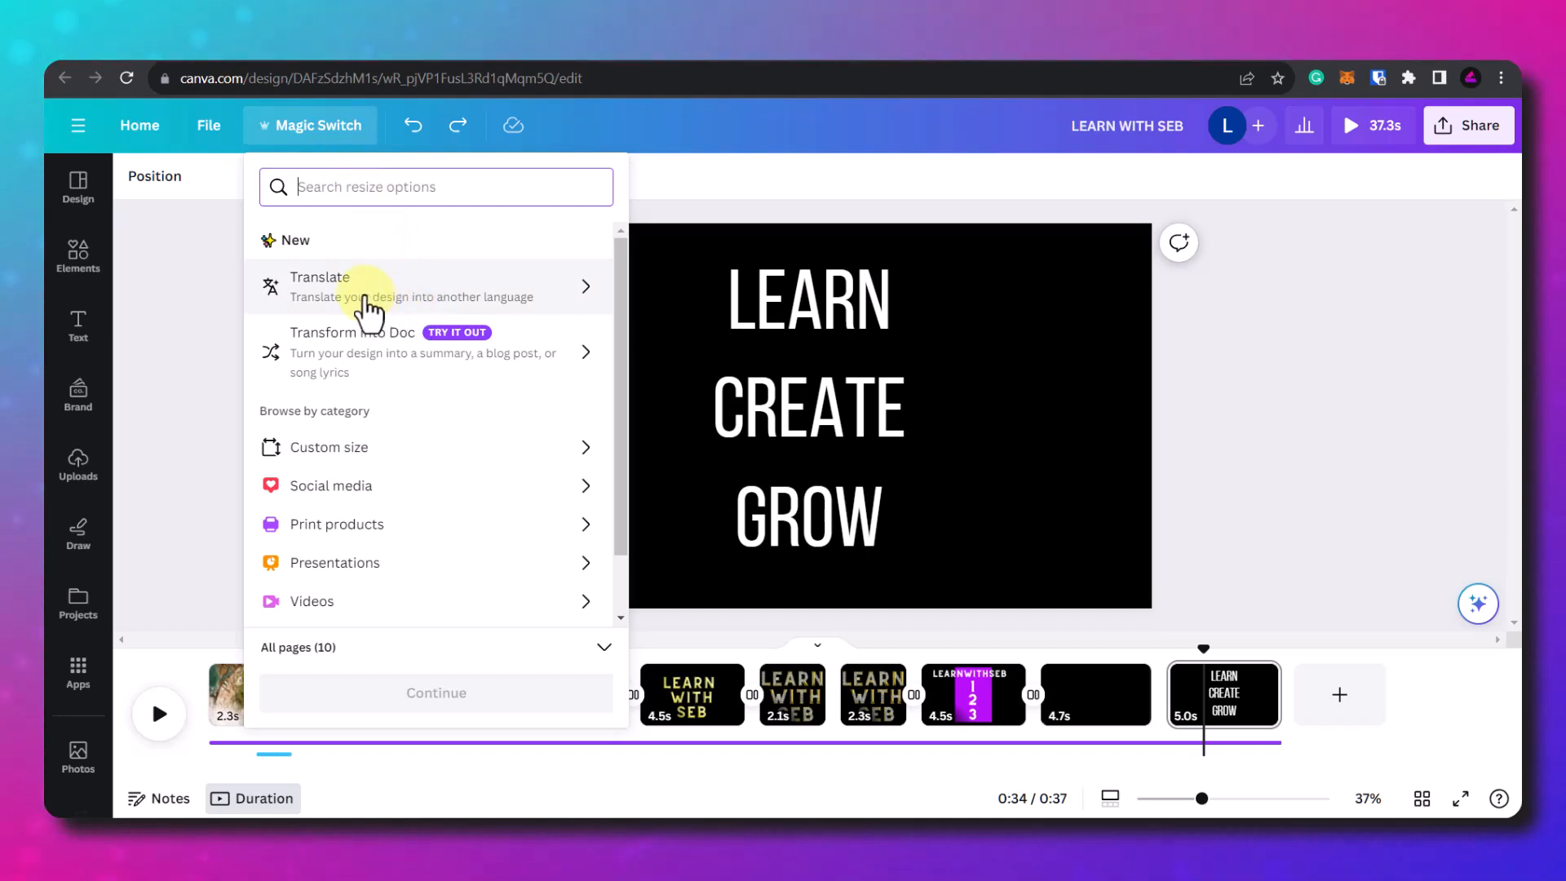
click(363, 306)
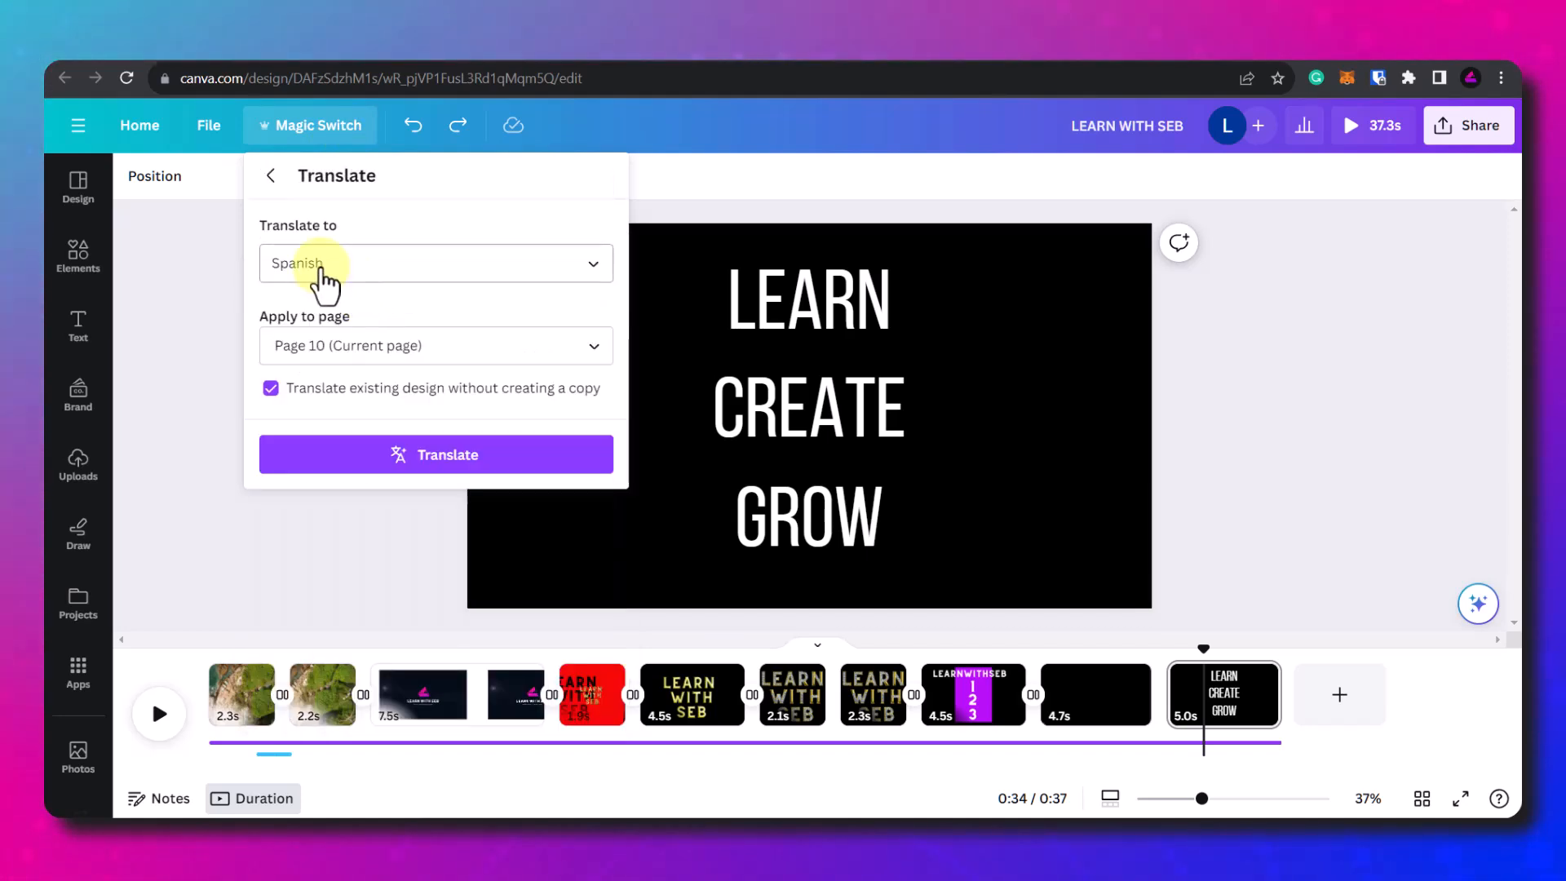
click(420, 271)
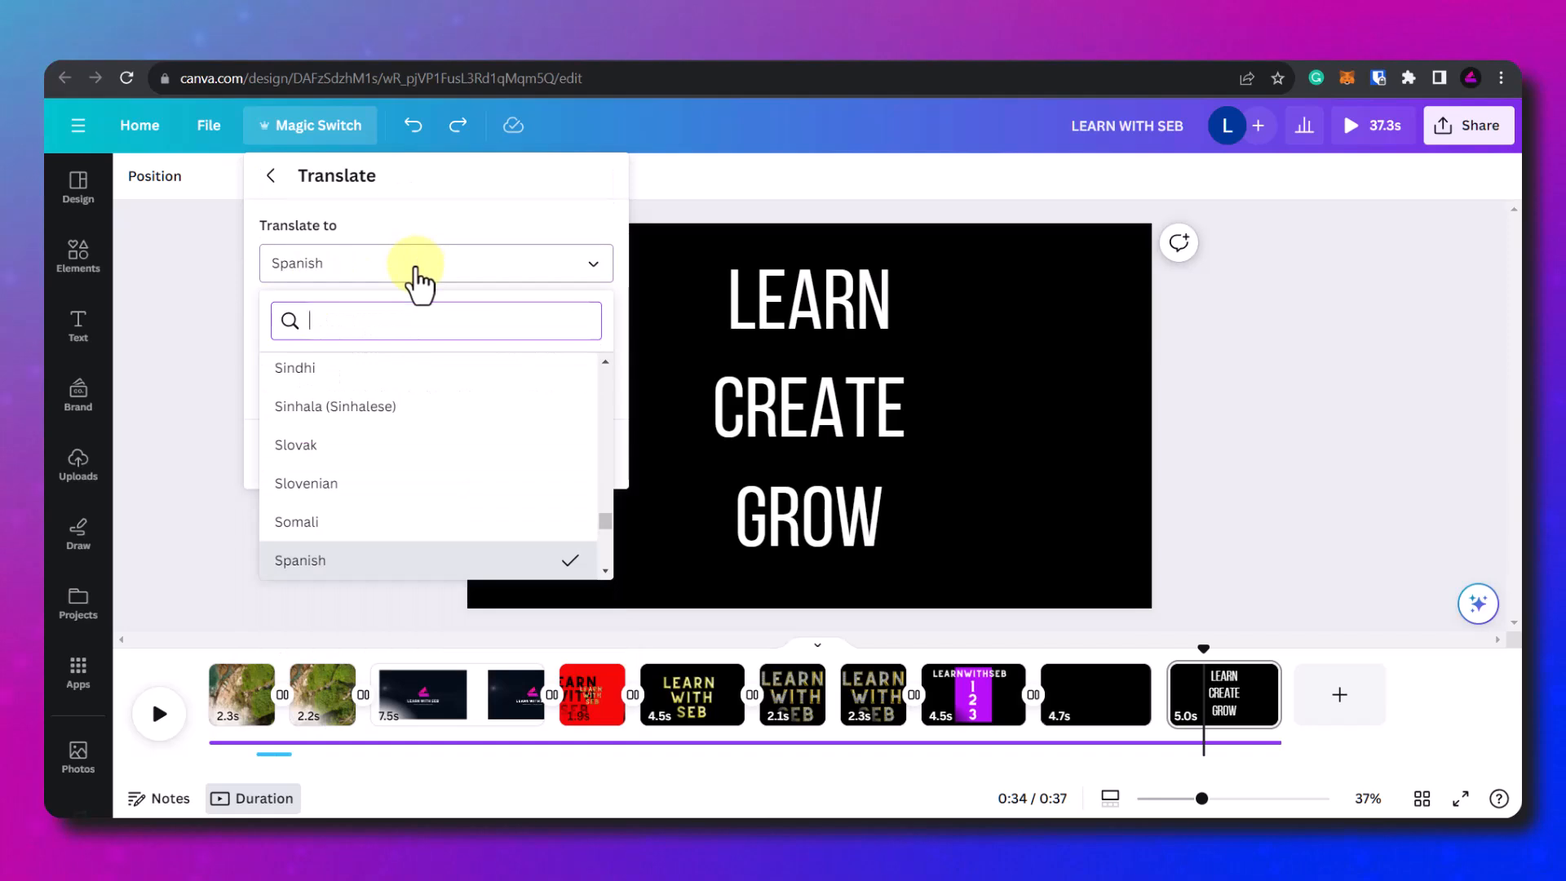
click(369, 284)
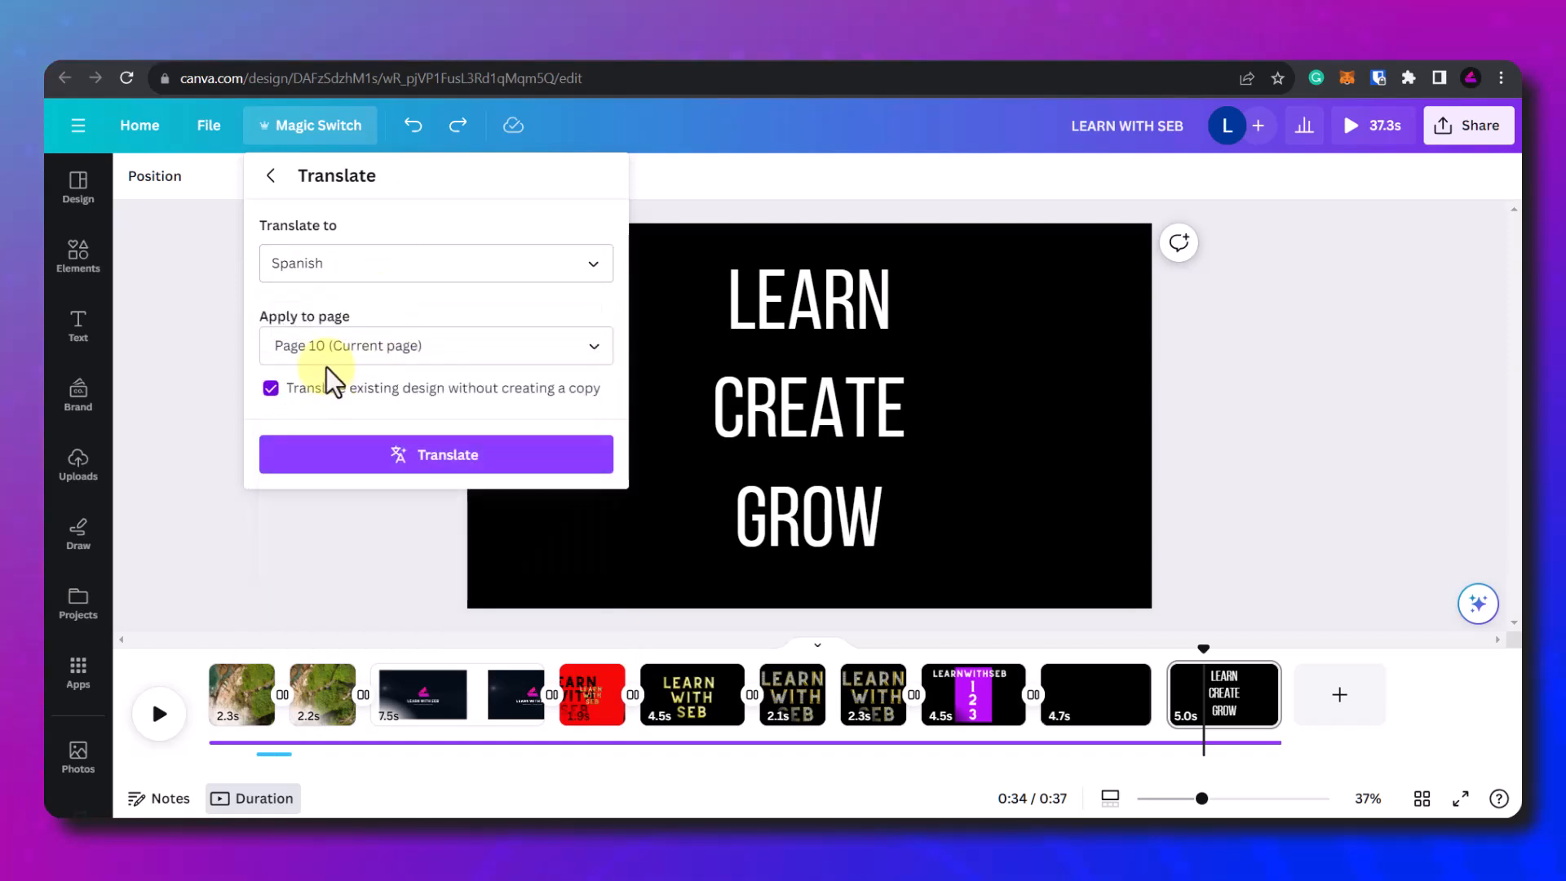
click(464, 359)
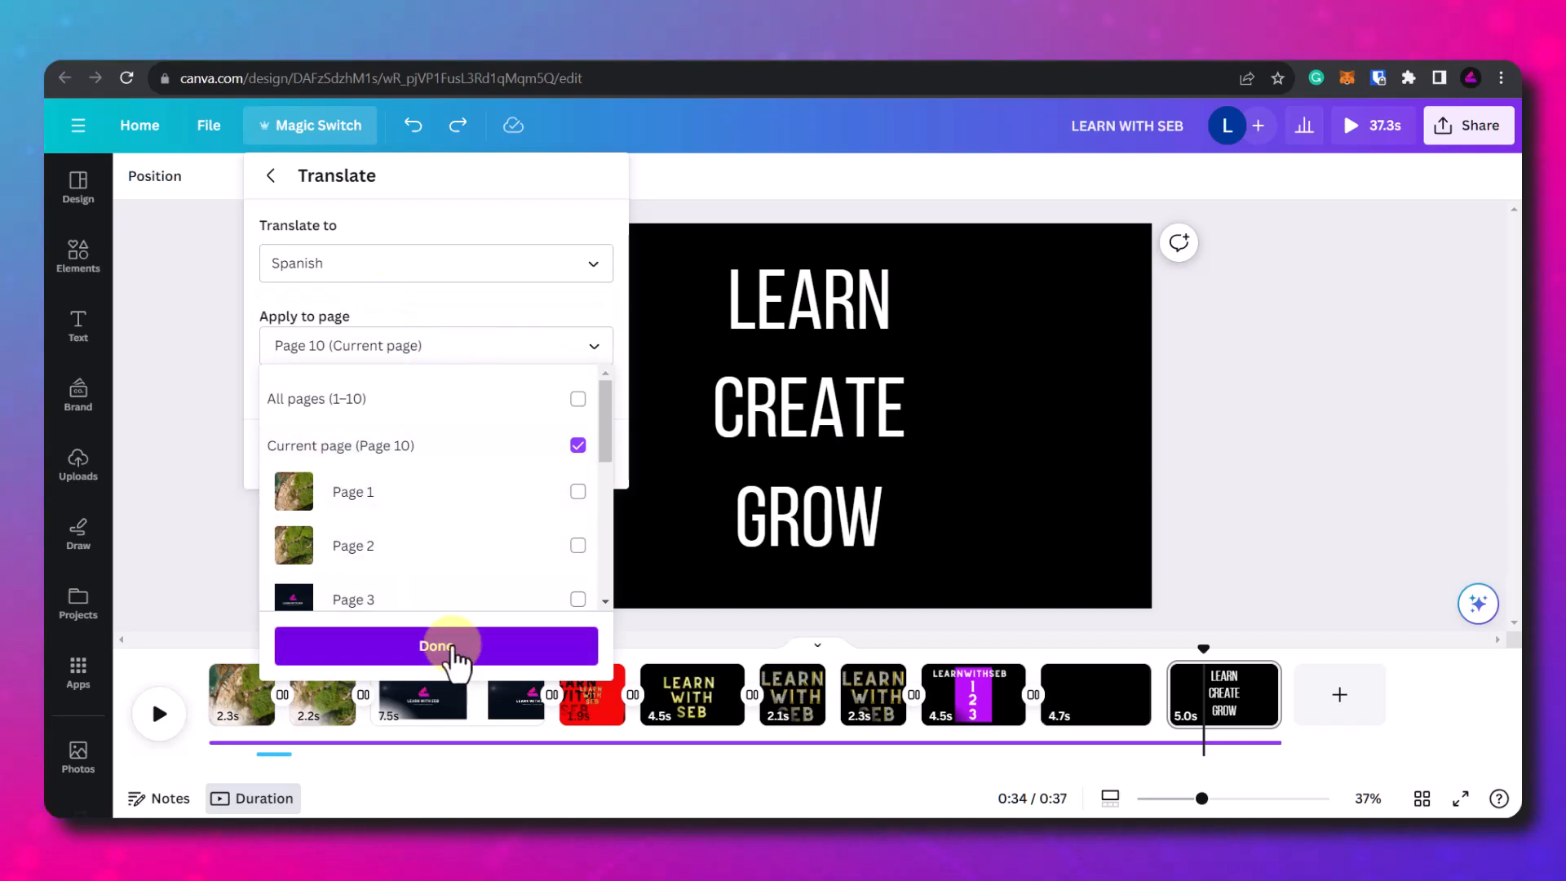
click(454, 648)
click(540, 465)
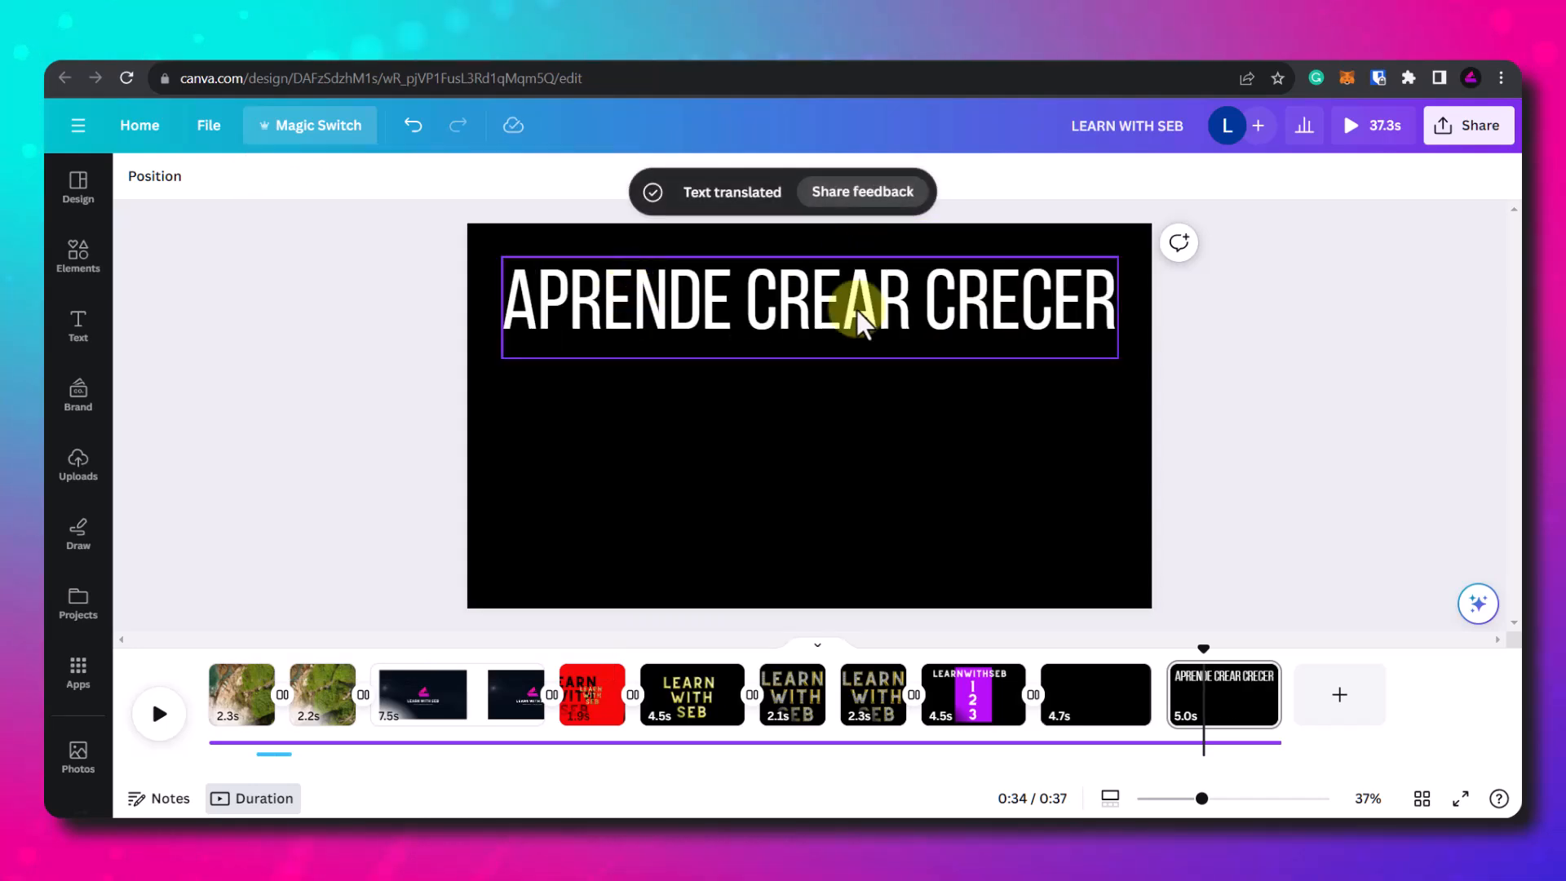
click(410, 138)
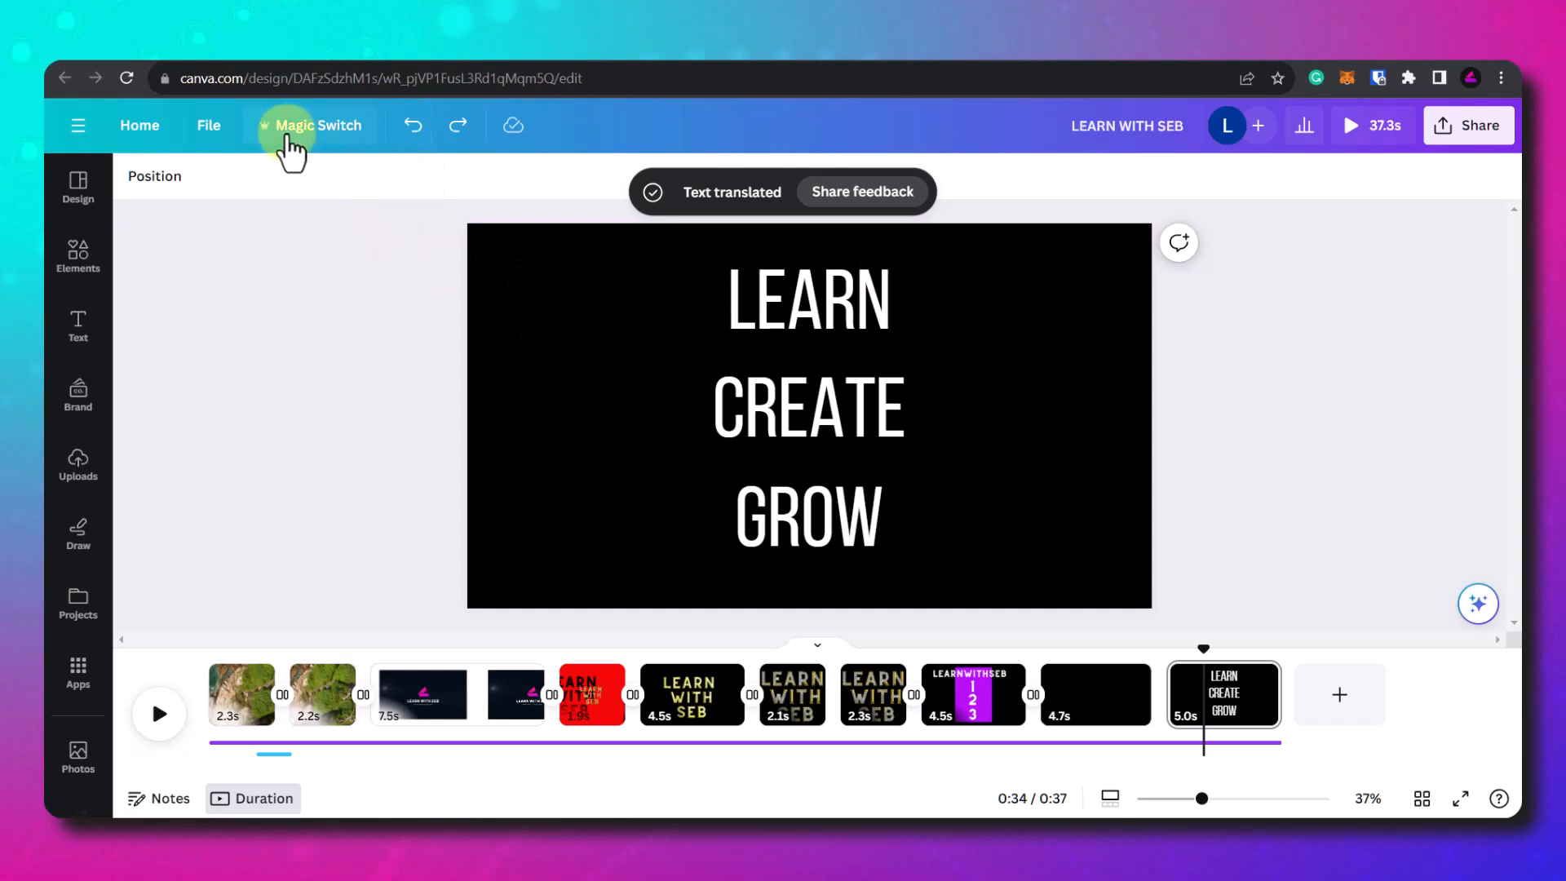
Step: Transform the LEARN WITH SEB design into a doc in Poem format, and open the doc to read the poem
click(287, 138)
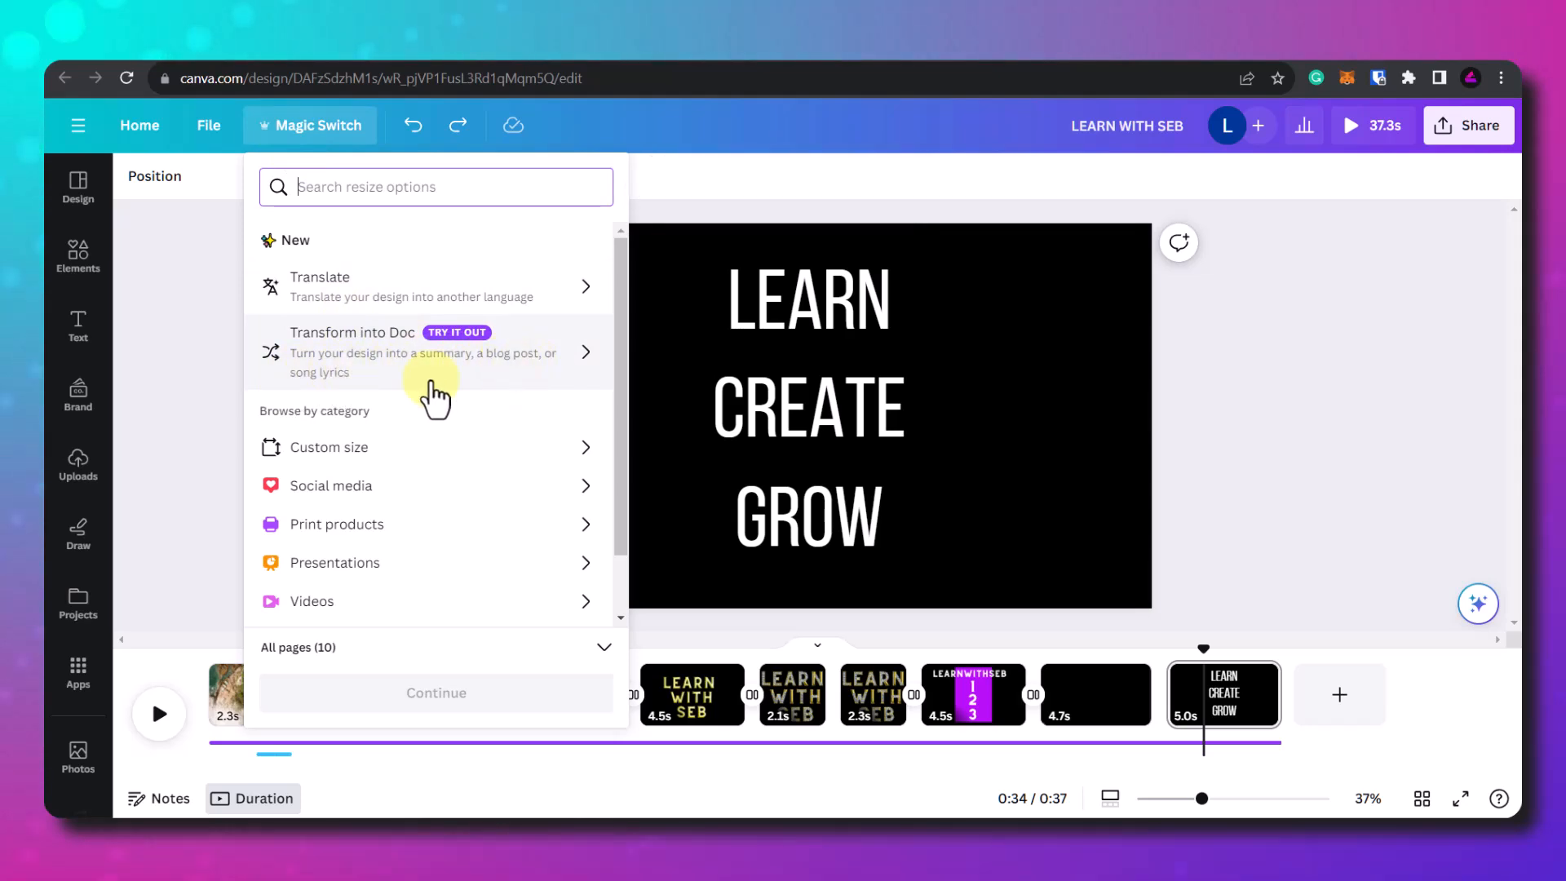
click(412, 390)
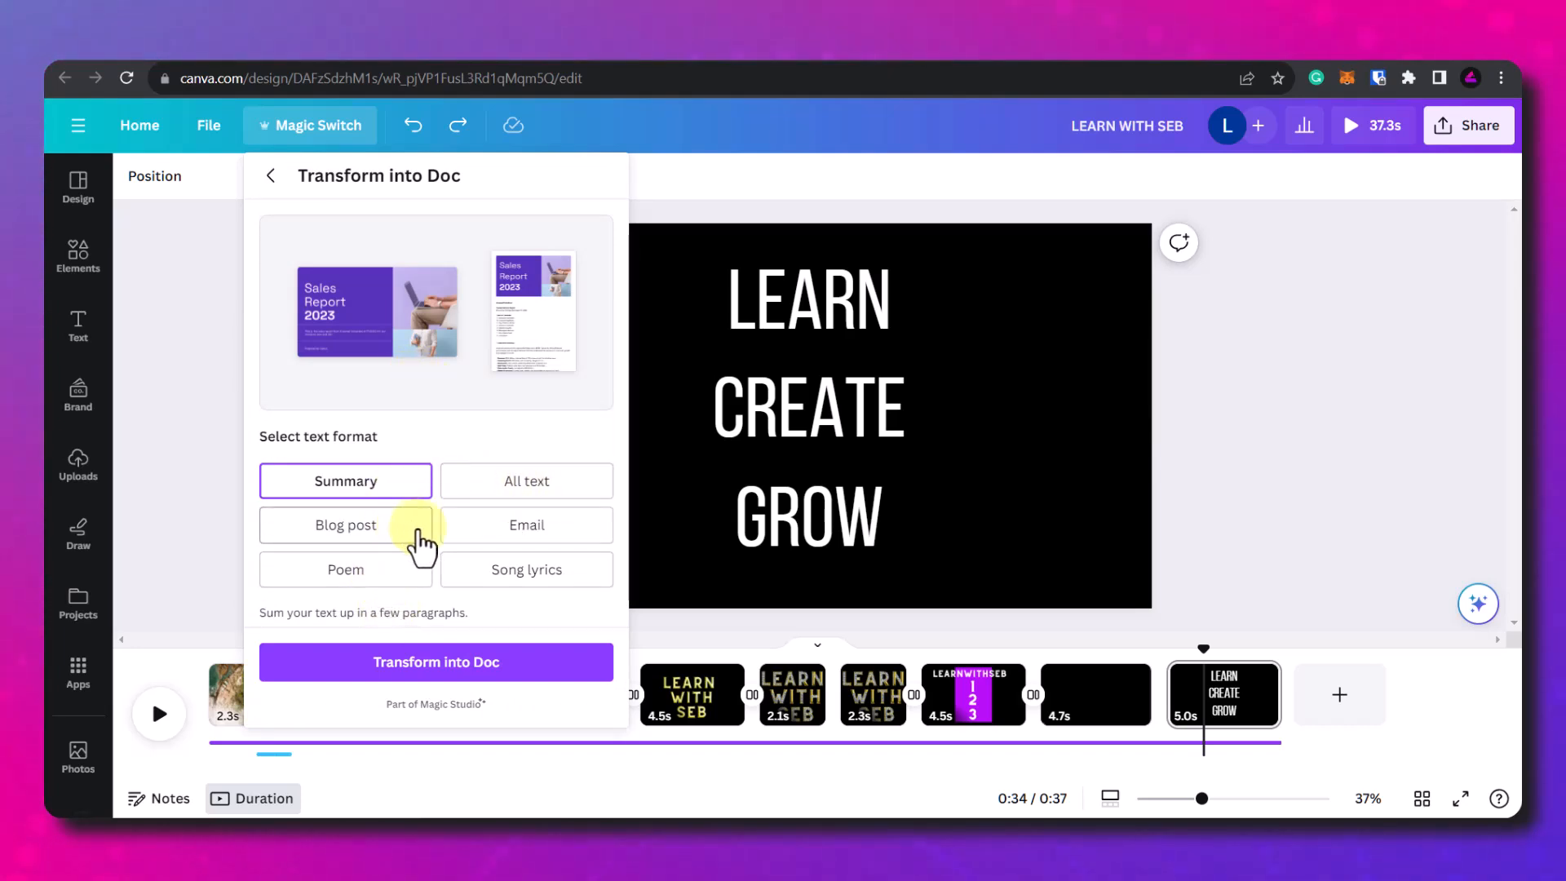
click(382, 580)
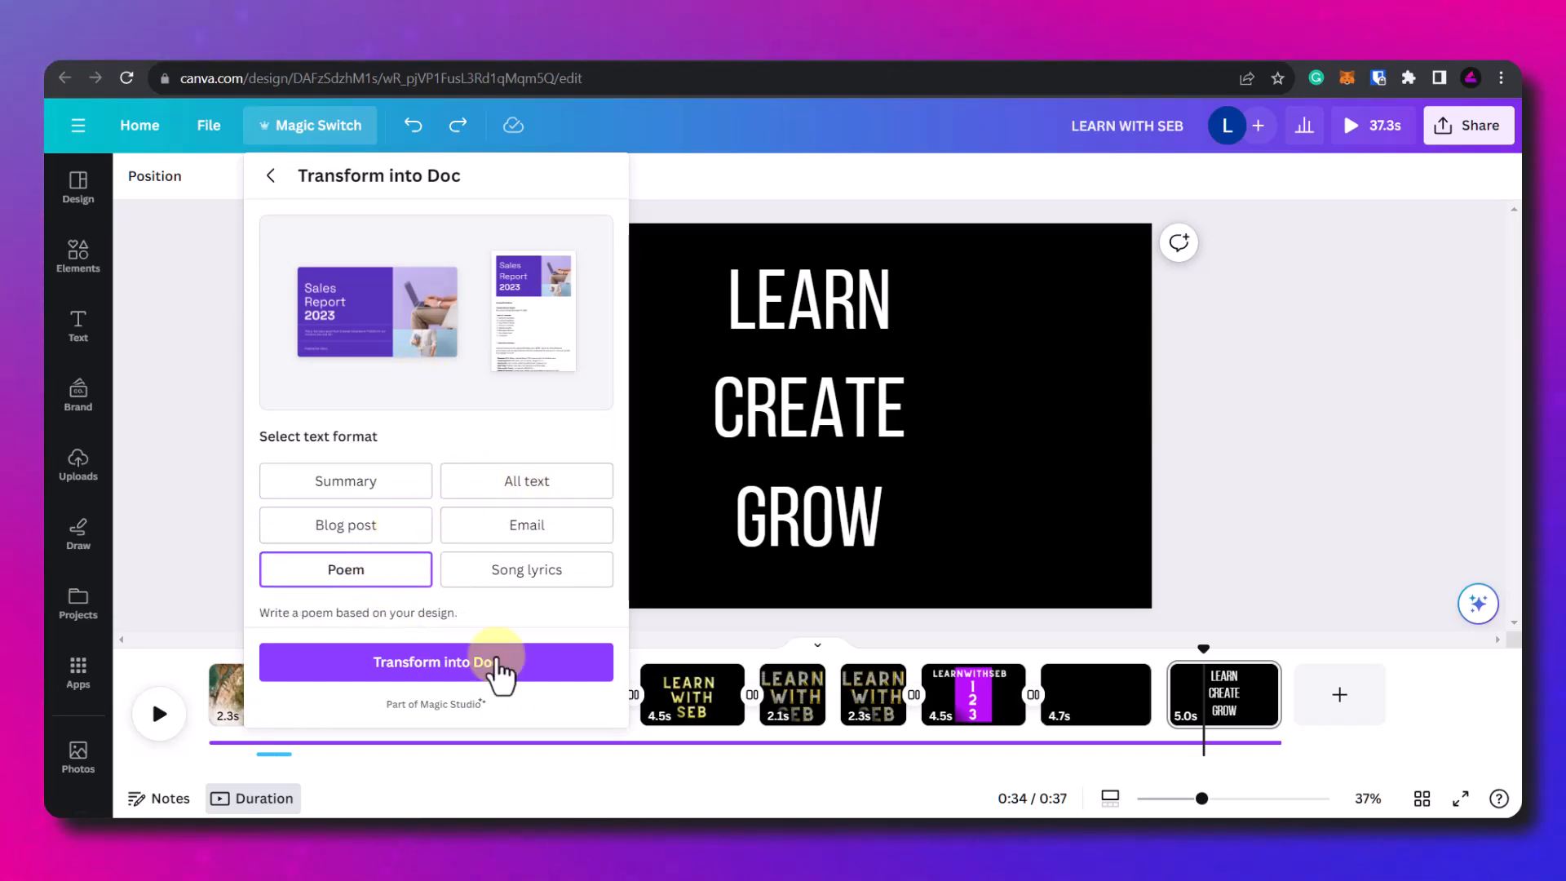
click(526, 673)
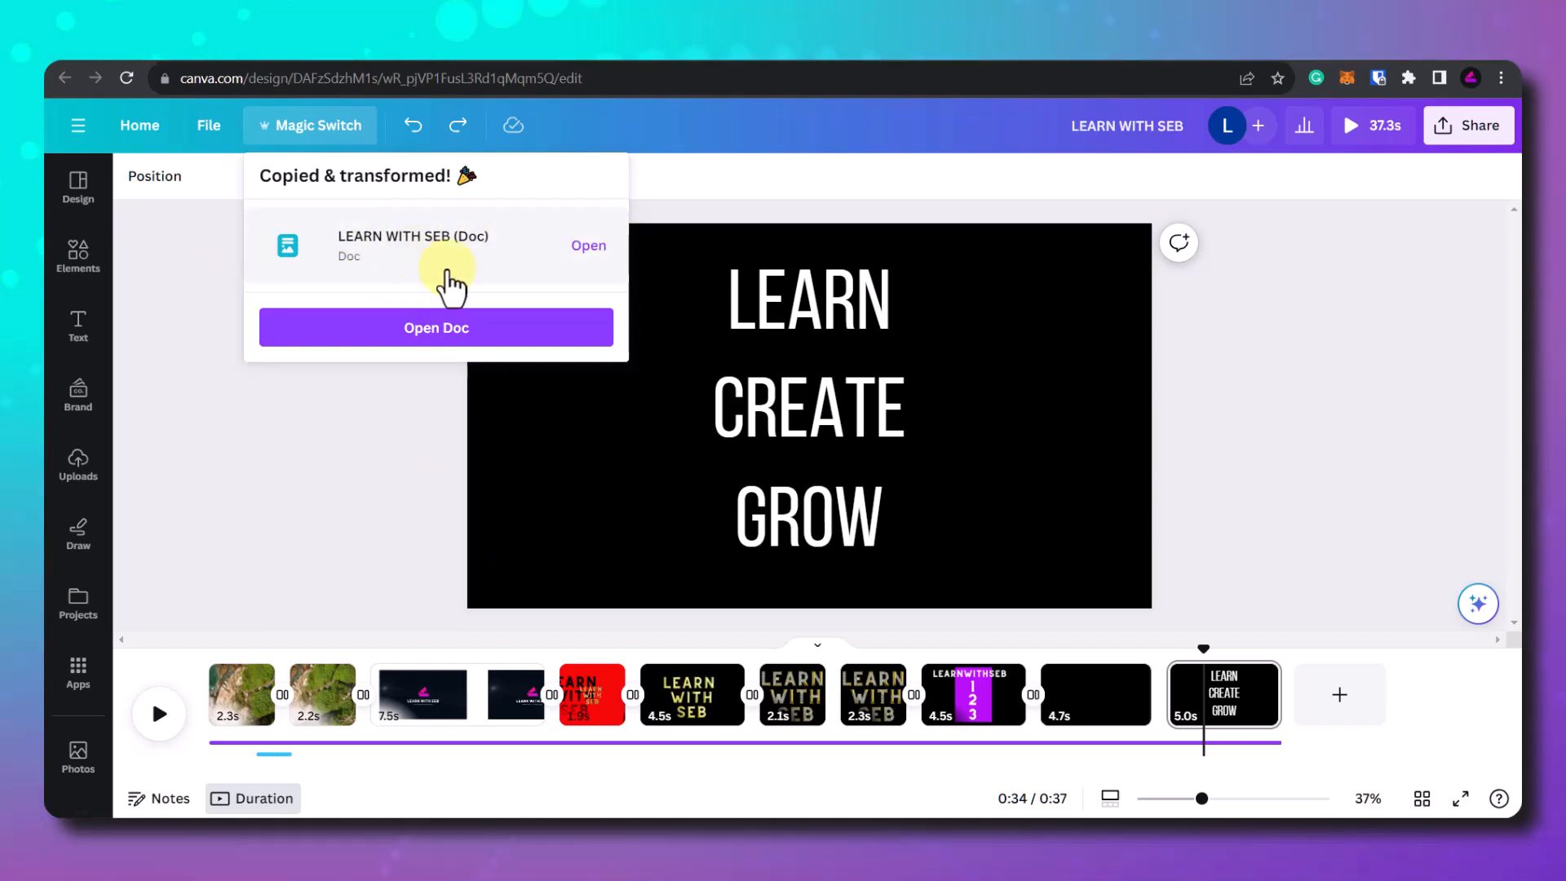
click(548, 330)
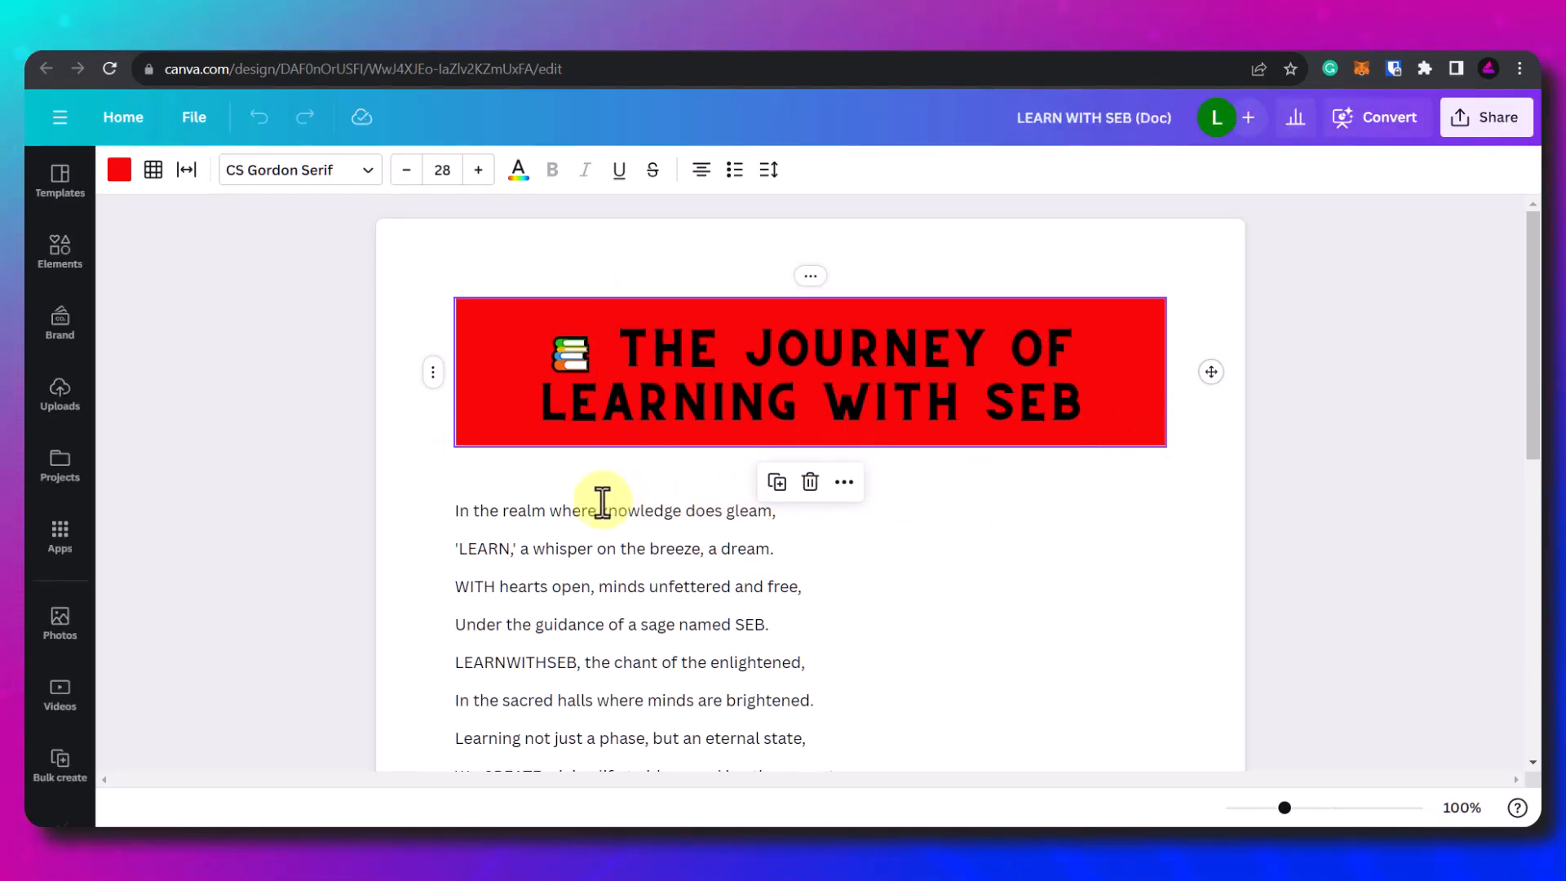
drag(580, 511, 795, 512)
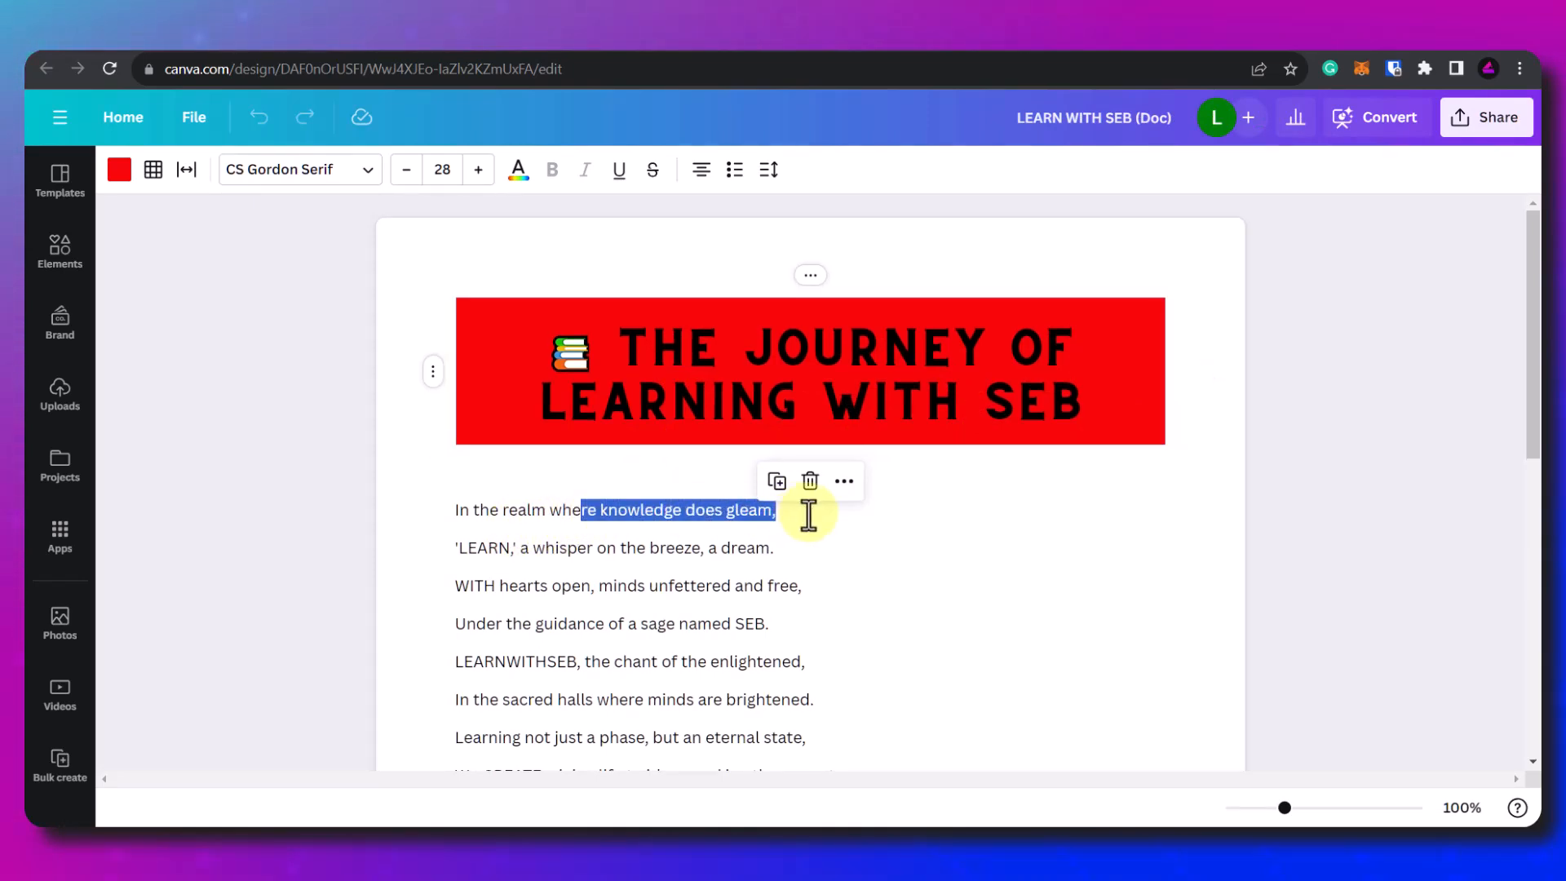
Step: Read the generated poem line by line down to its last verse and back up
drag(479, 552, 770, 548)
click(504, 589)
drag(504, 588, 797, 590)
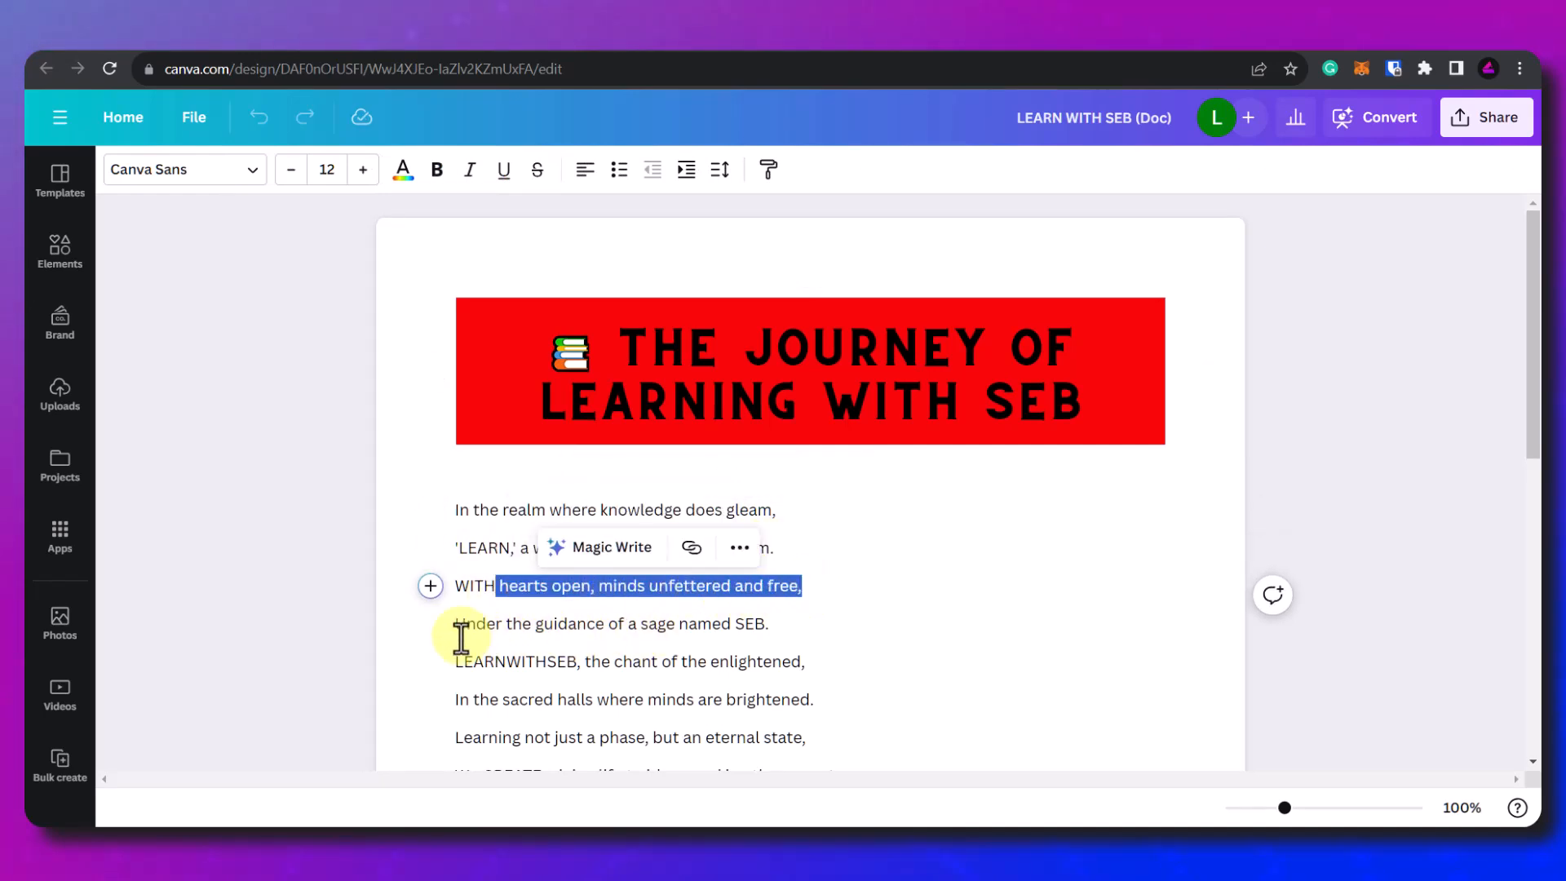
drag(450, 629, 776, 633)
click(791, 633)
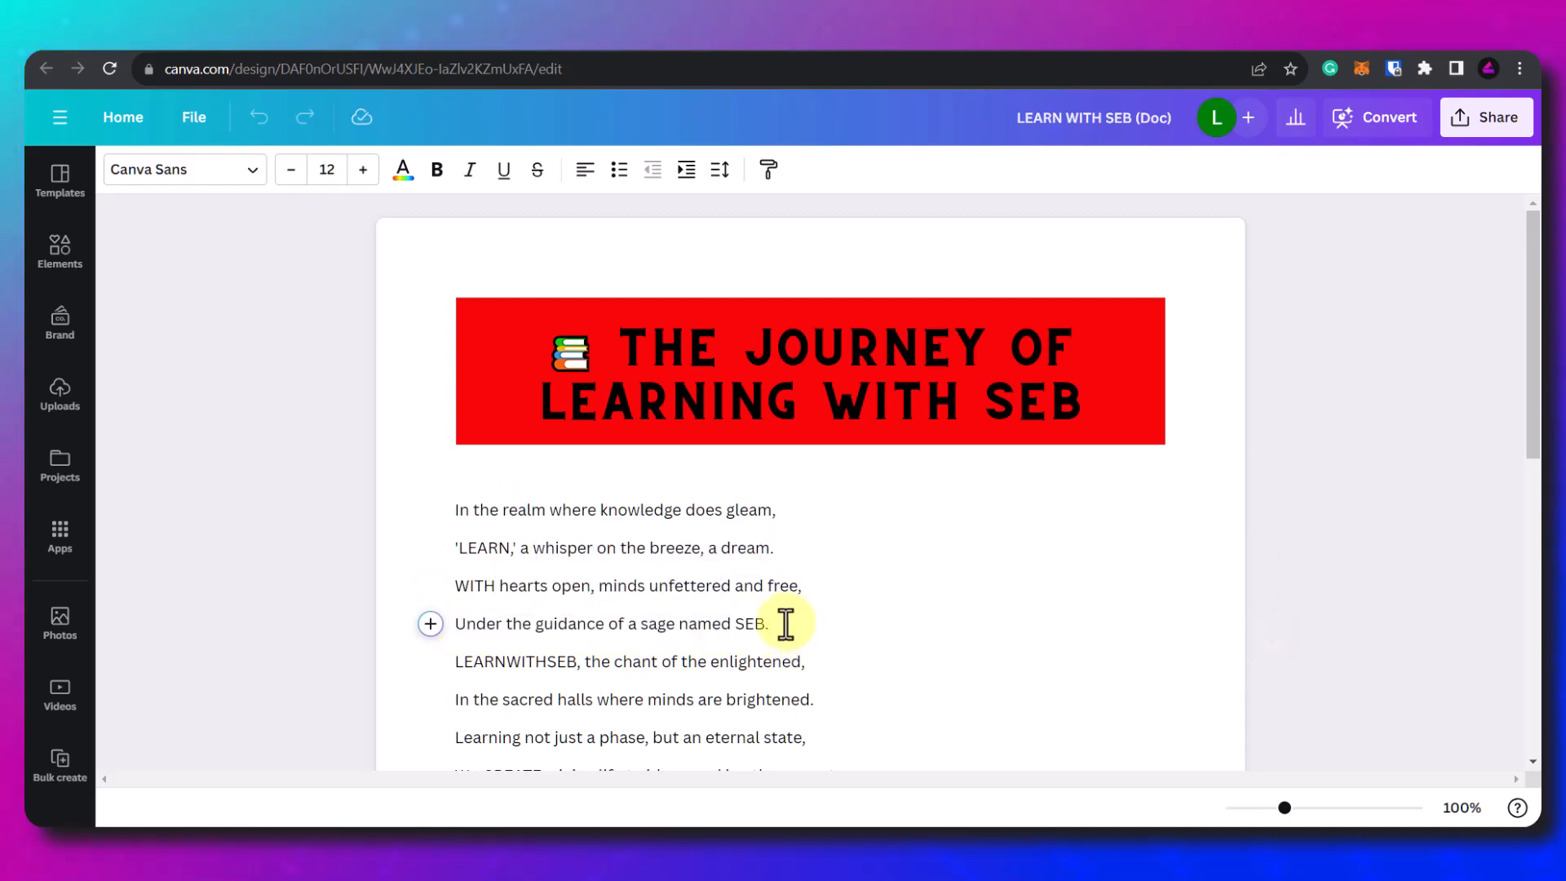
scroll(615, 623, down, 1)
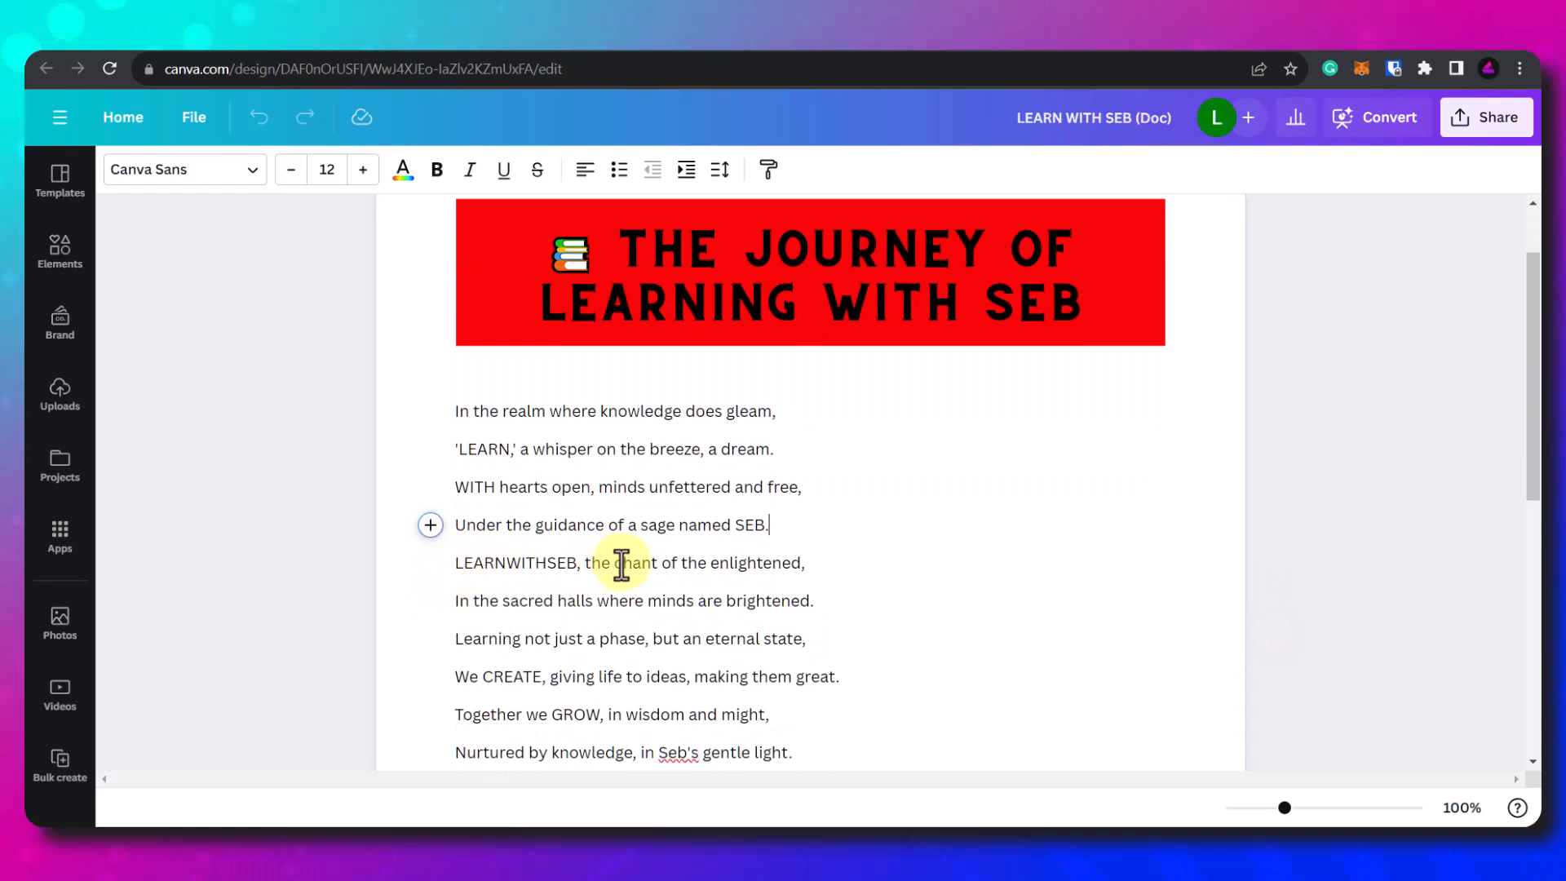
scroll(598, 555, down, 2)
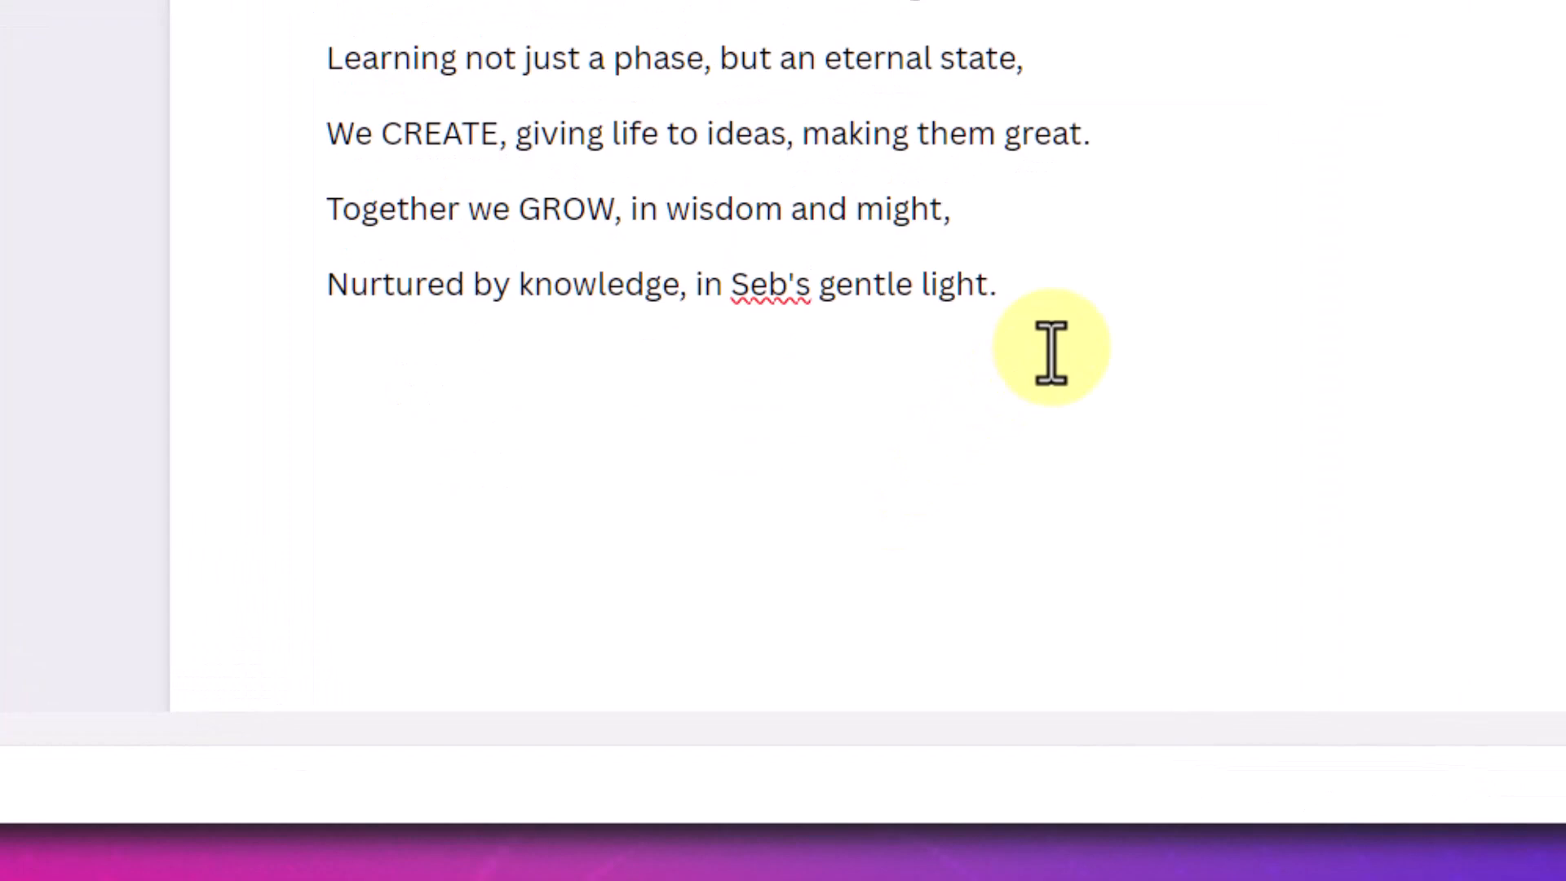
scroll(1051, 352, up, 2)
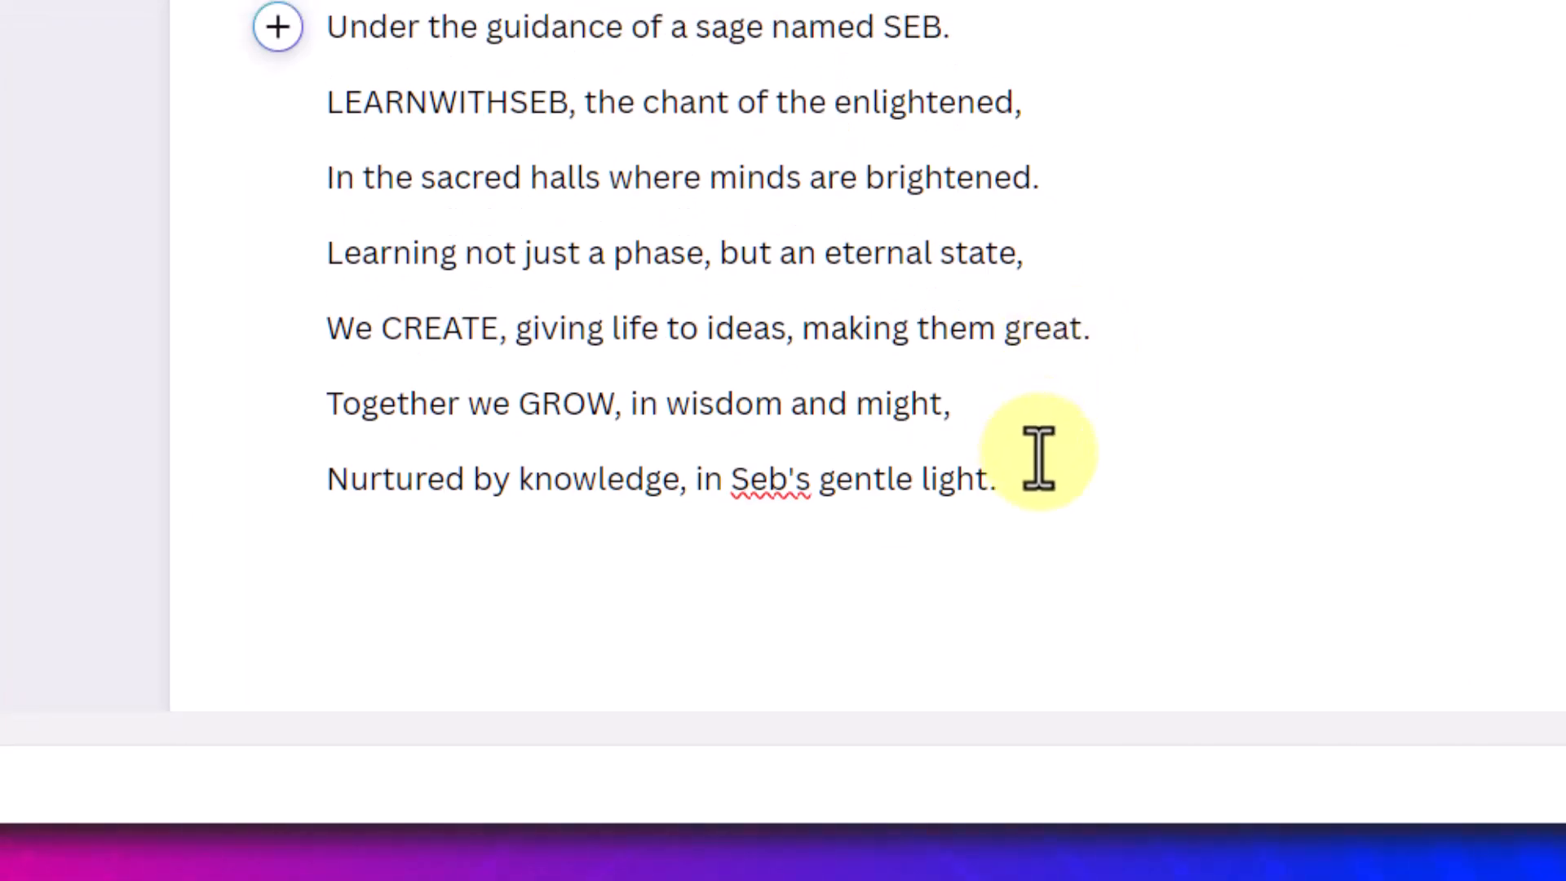
scroll(1038, 457, up, 2)
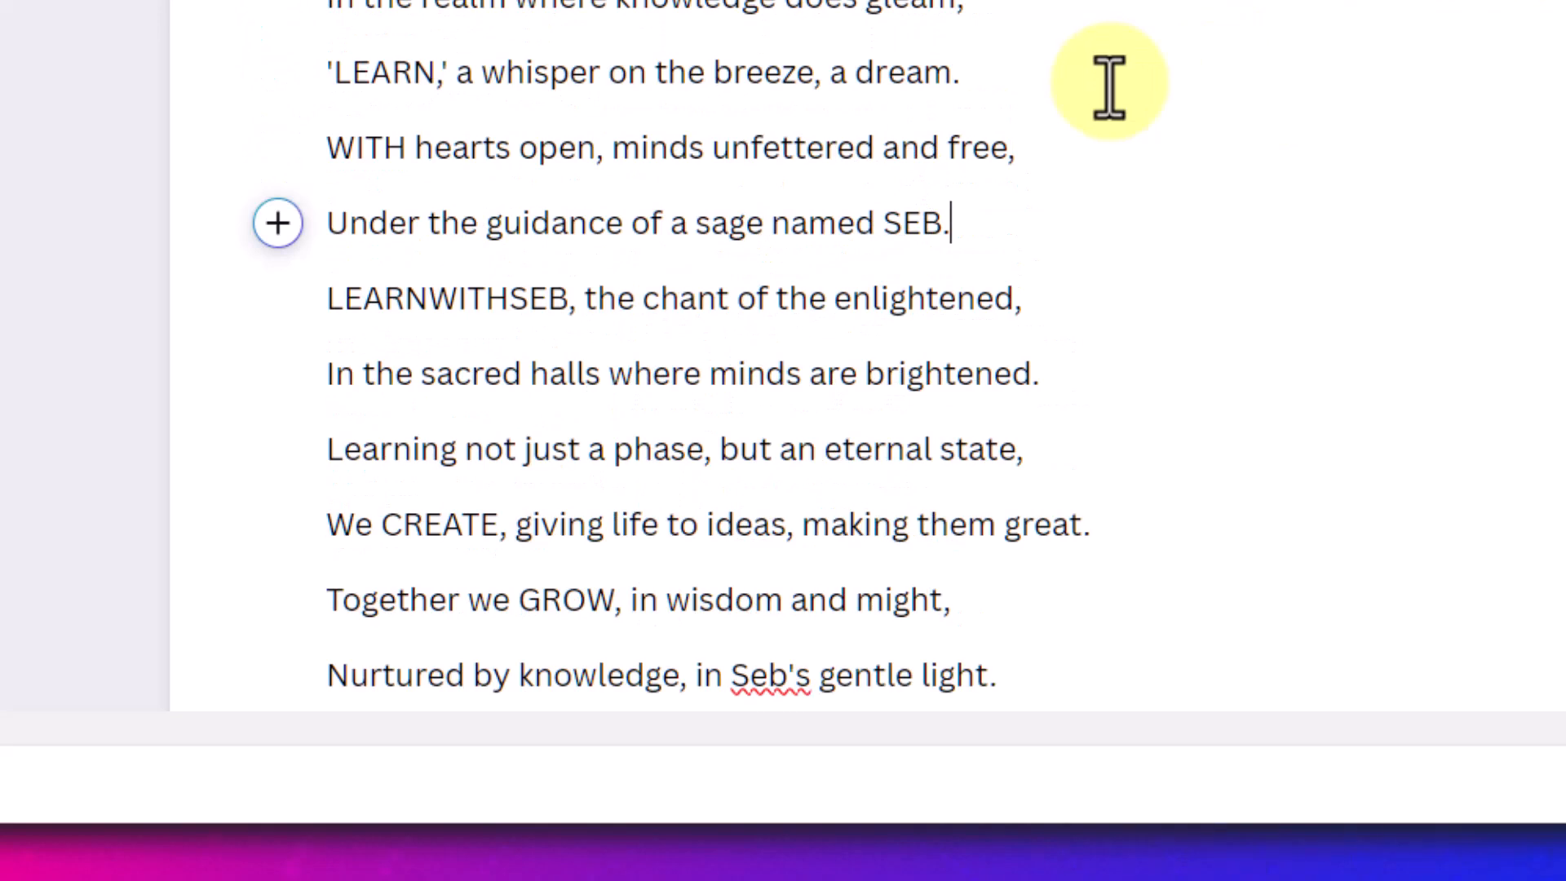
scroll(594, 209, down, 4)
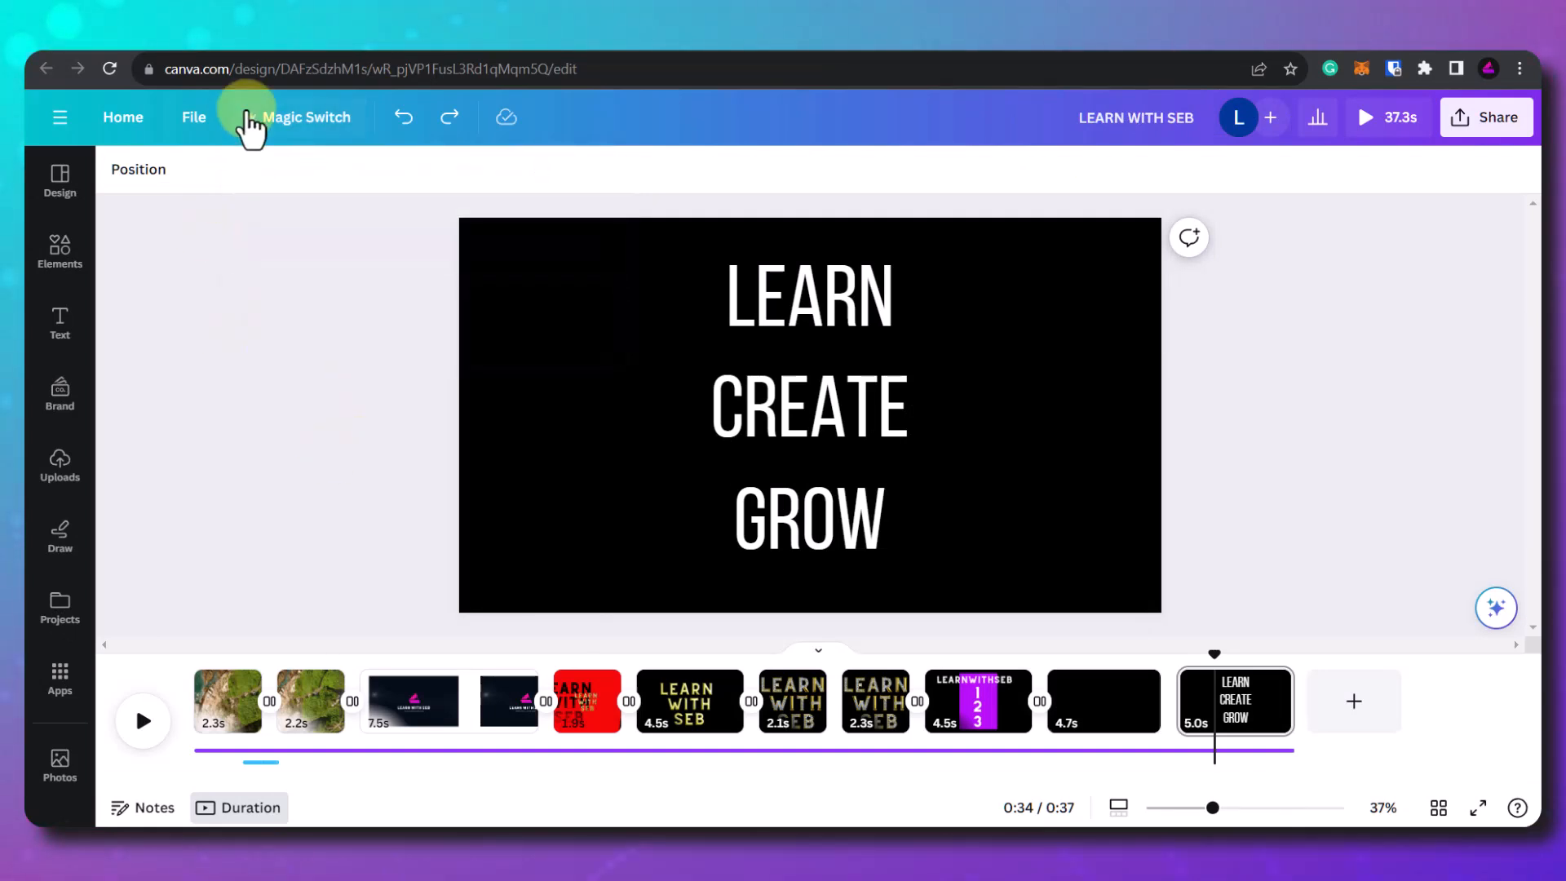
Step: Open the Magic Switch options for the LEARN WITH SEB video and look at the Custom size option
click(272, 124)
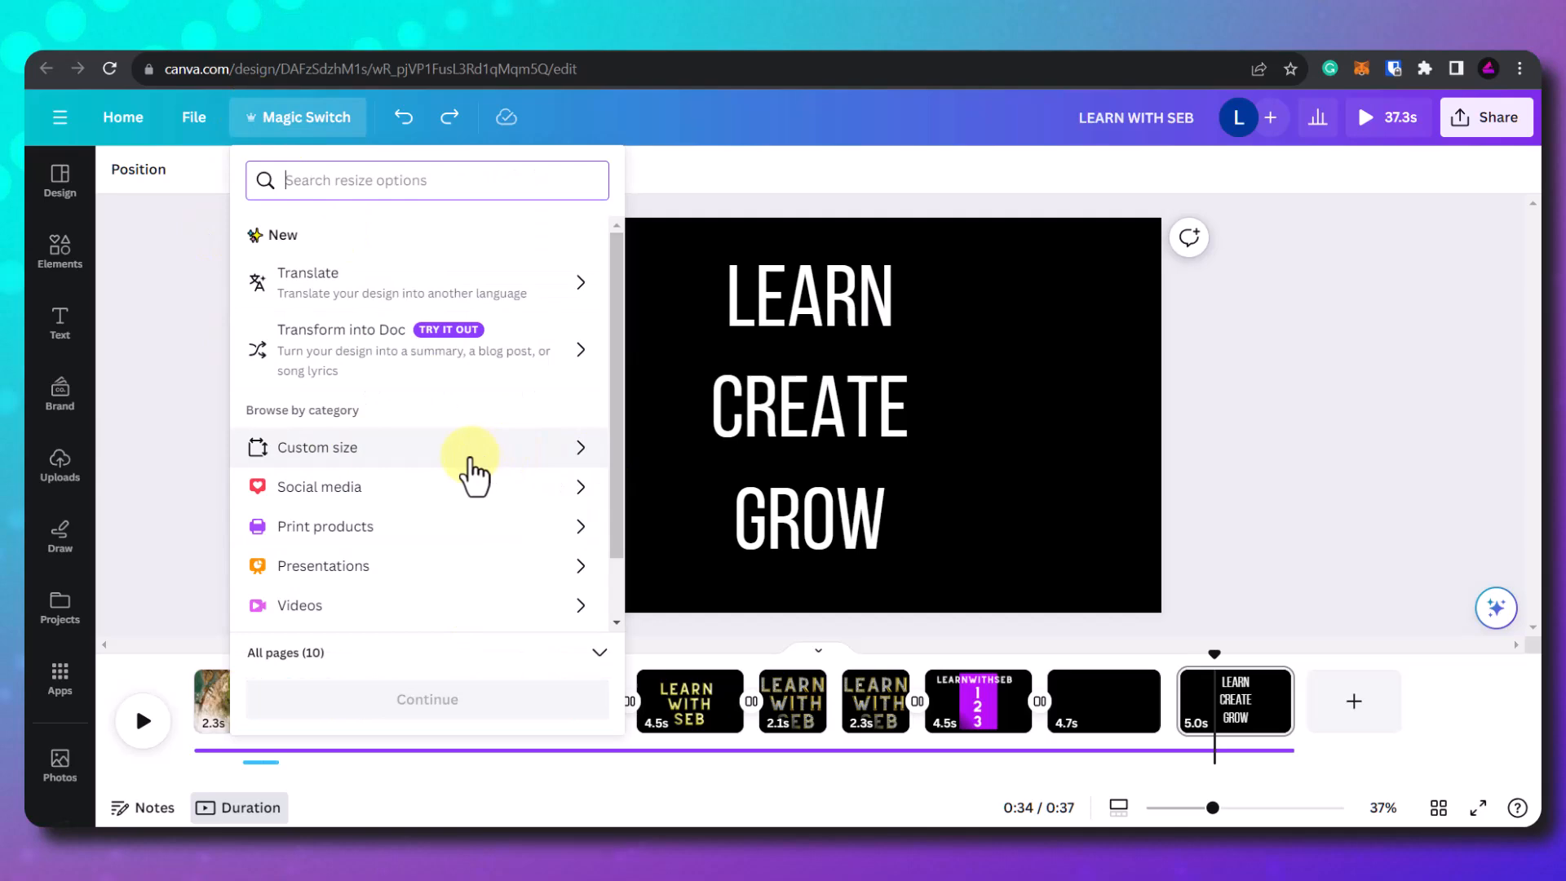
click(476, 473)
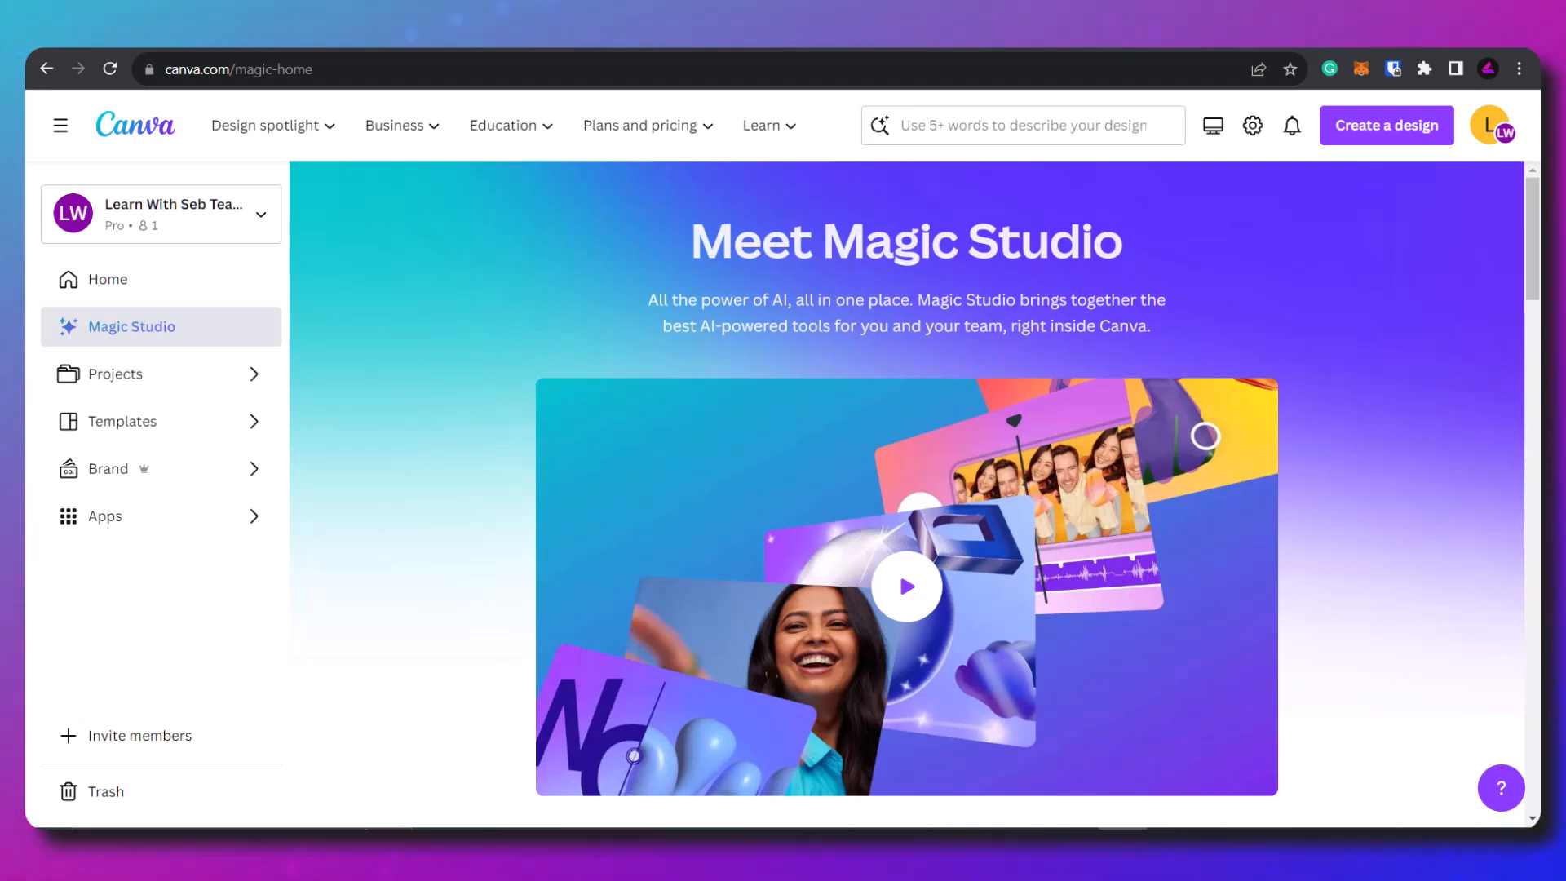
Step: Find Magic Design for video in Magic Studio and start it in a new mobile video design
scroll(943, 372, down, 5)
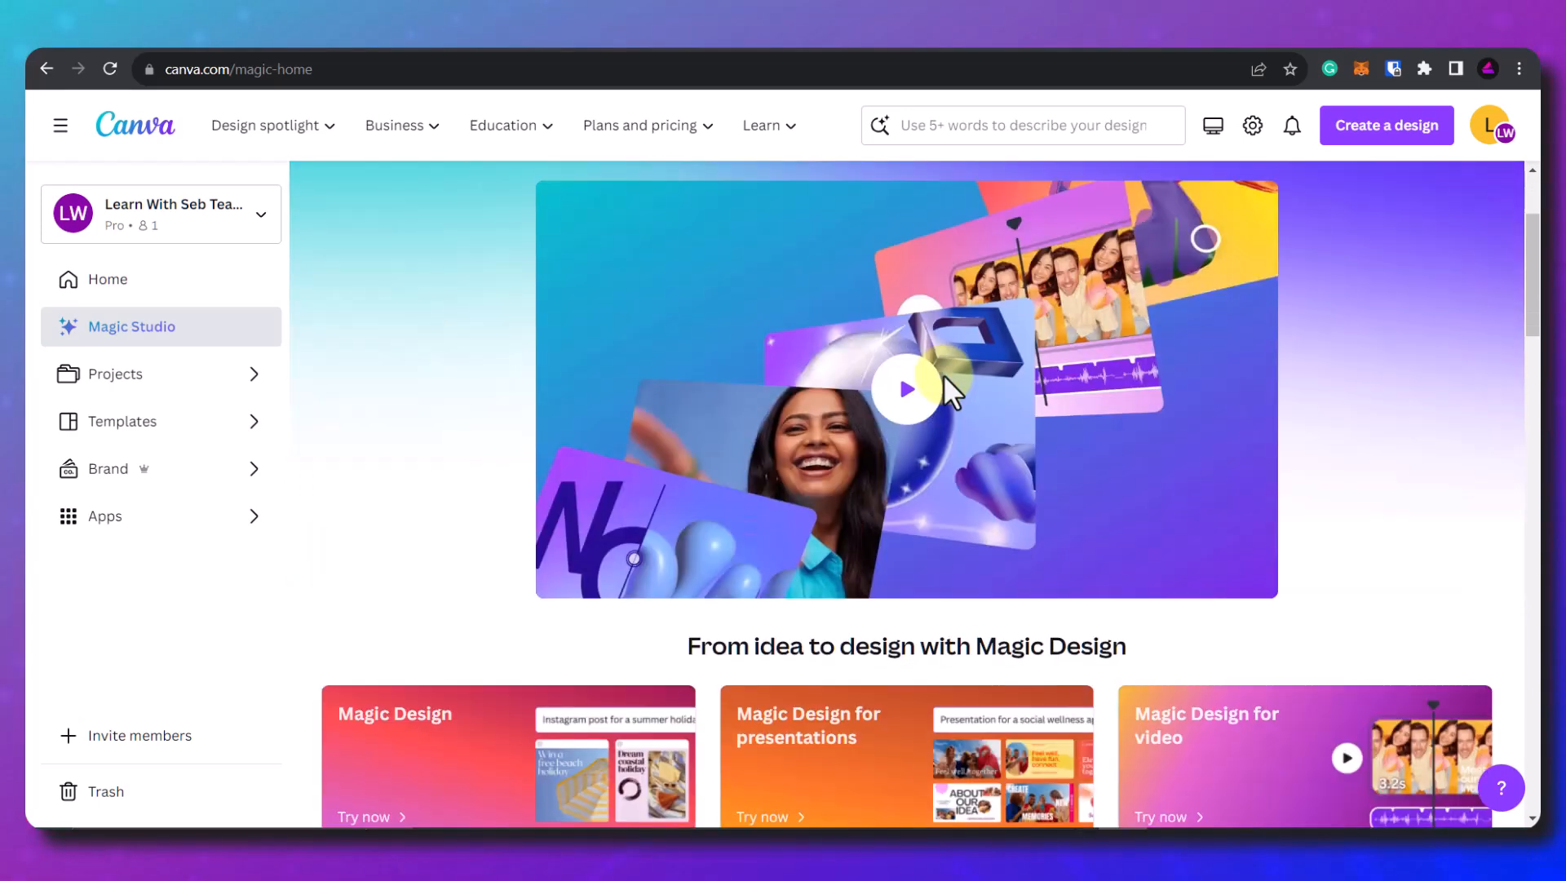
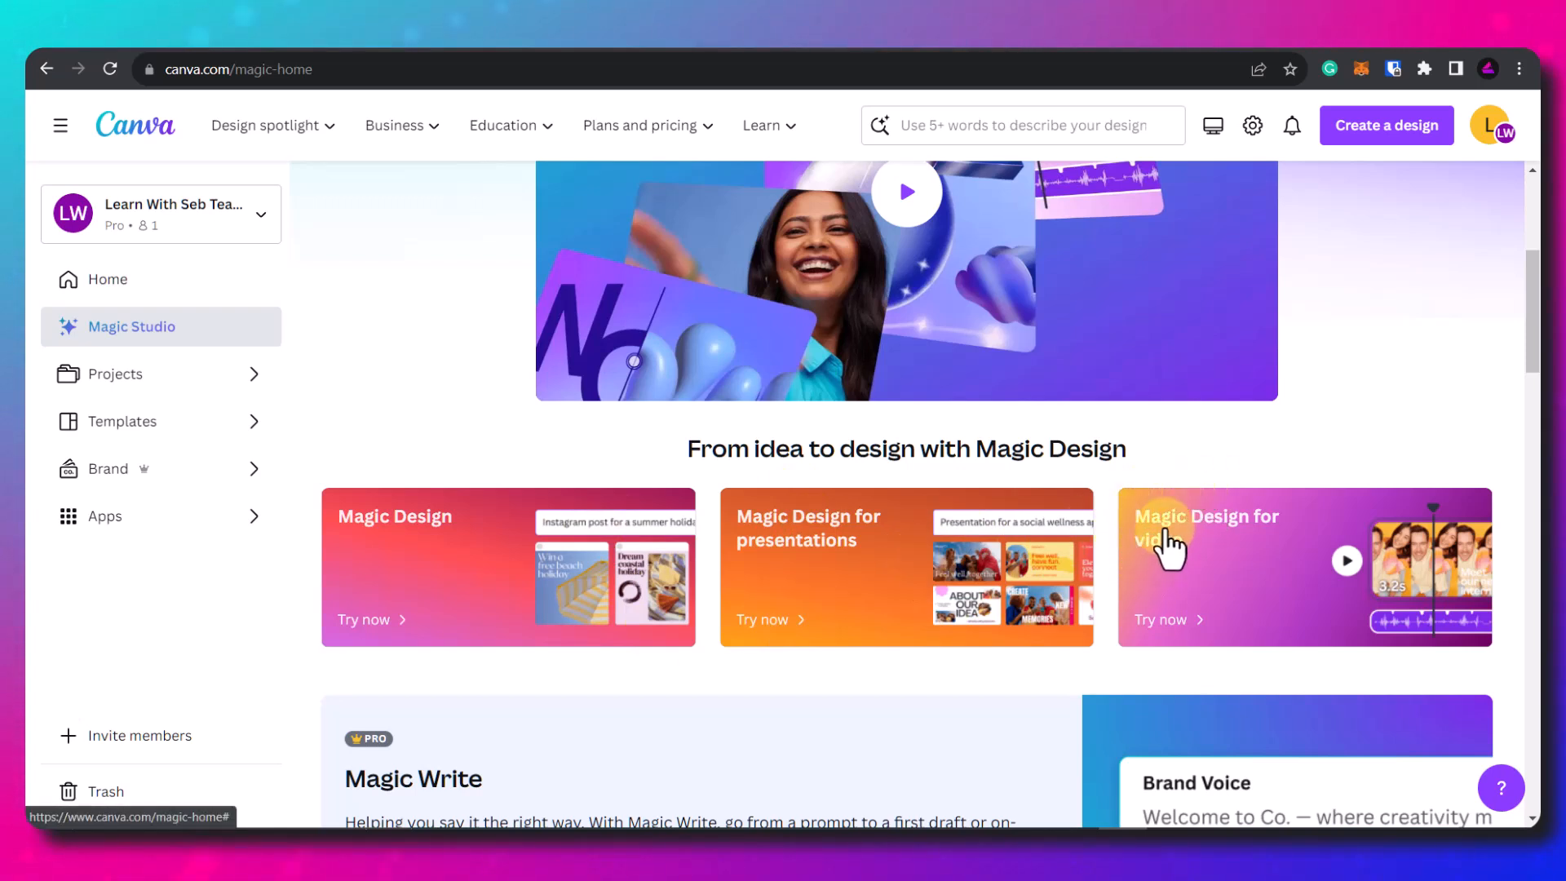
click(1199, 561)
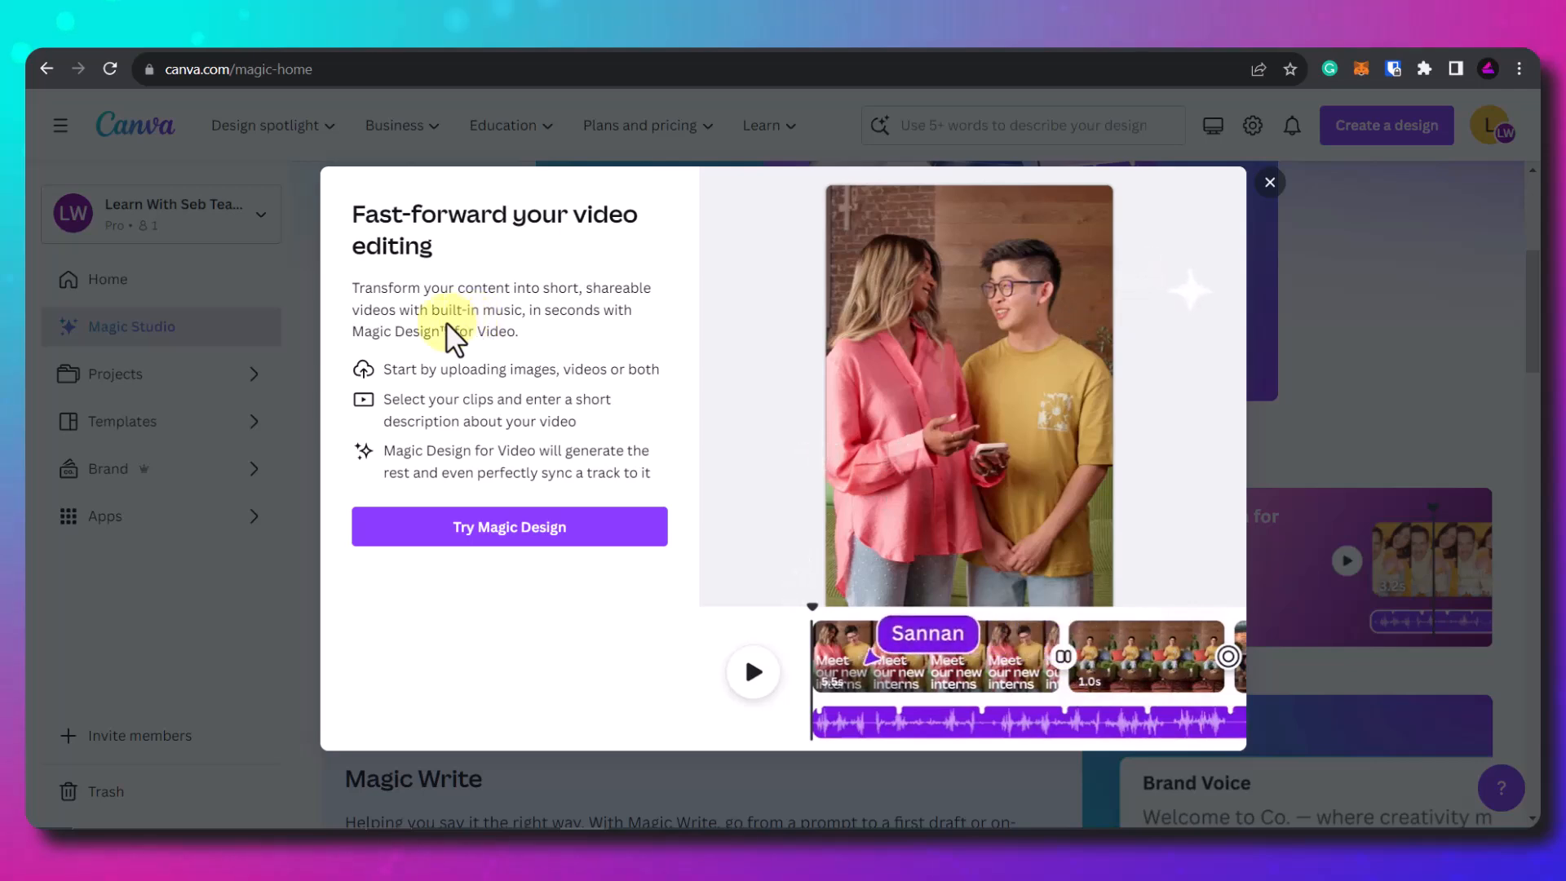
click(576, 537)
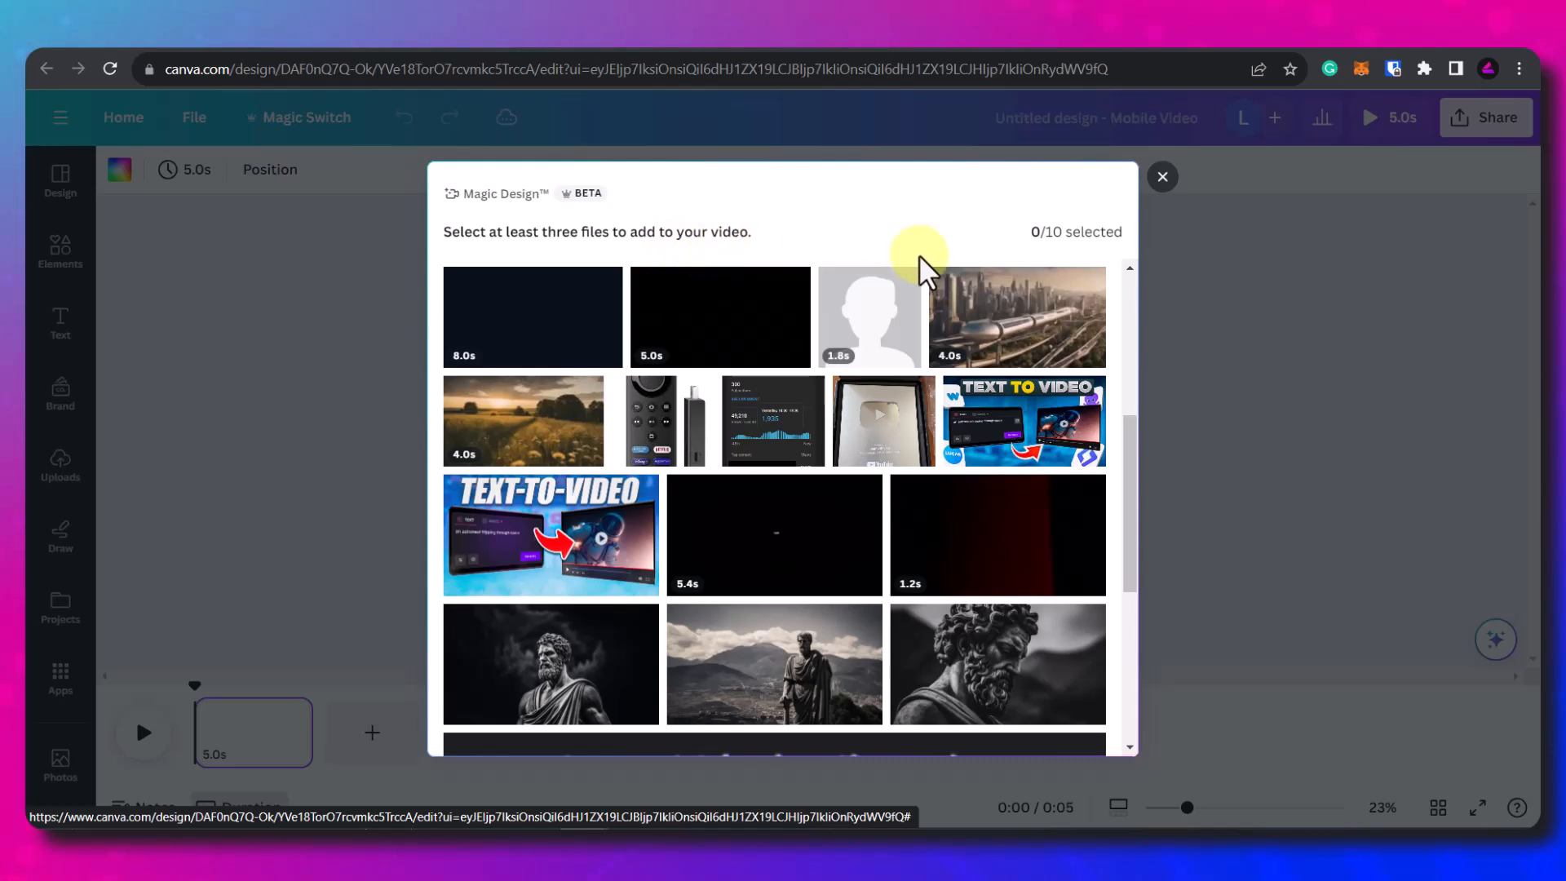
Step: Generate a video from the city train, field and black 5.0s clips, described as "Video to promote my youtube channel called Learn with seb"
click(1008, 308)
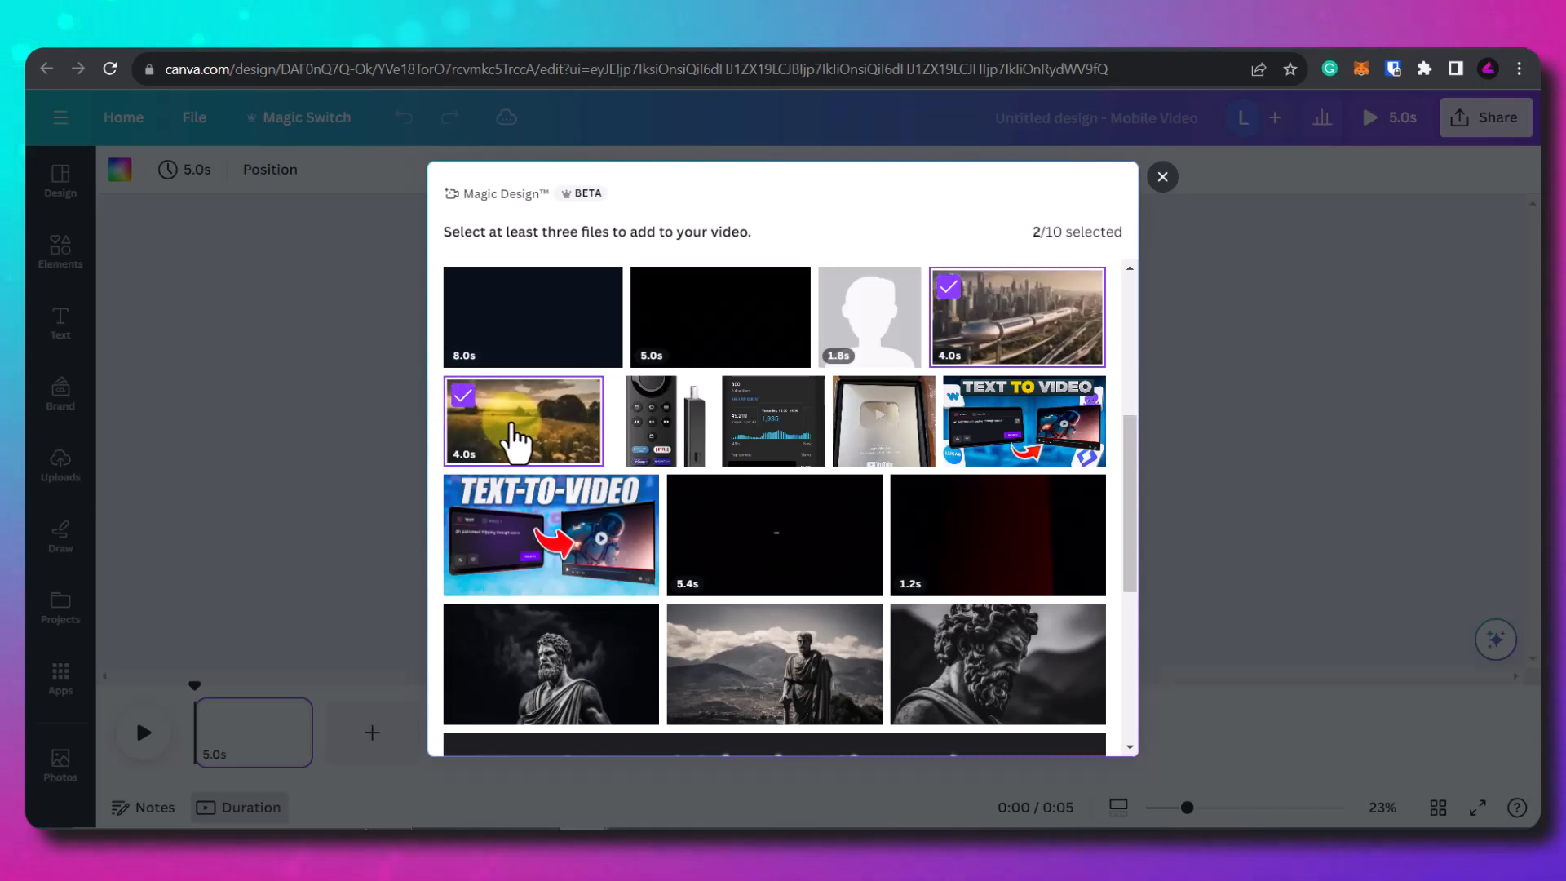
click(650, 289)
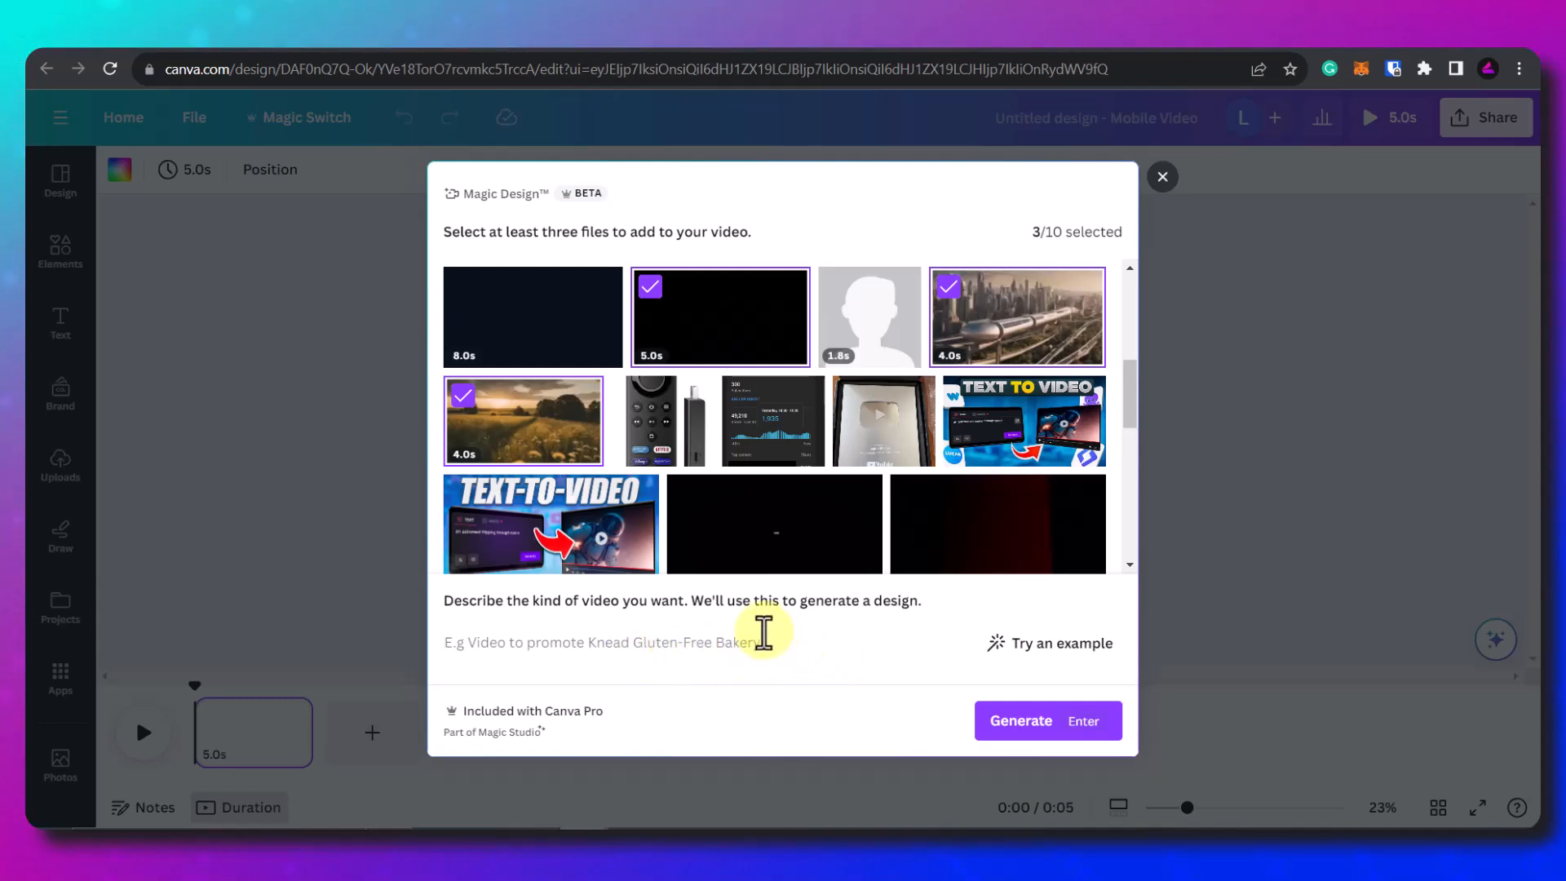
text(Video to promote my youtube channel called Learn with seb)
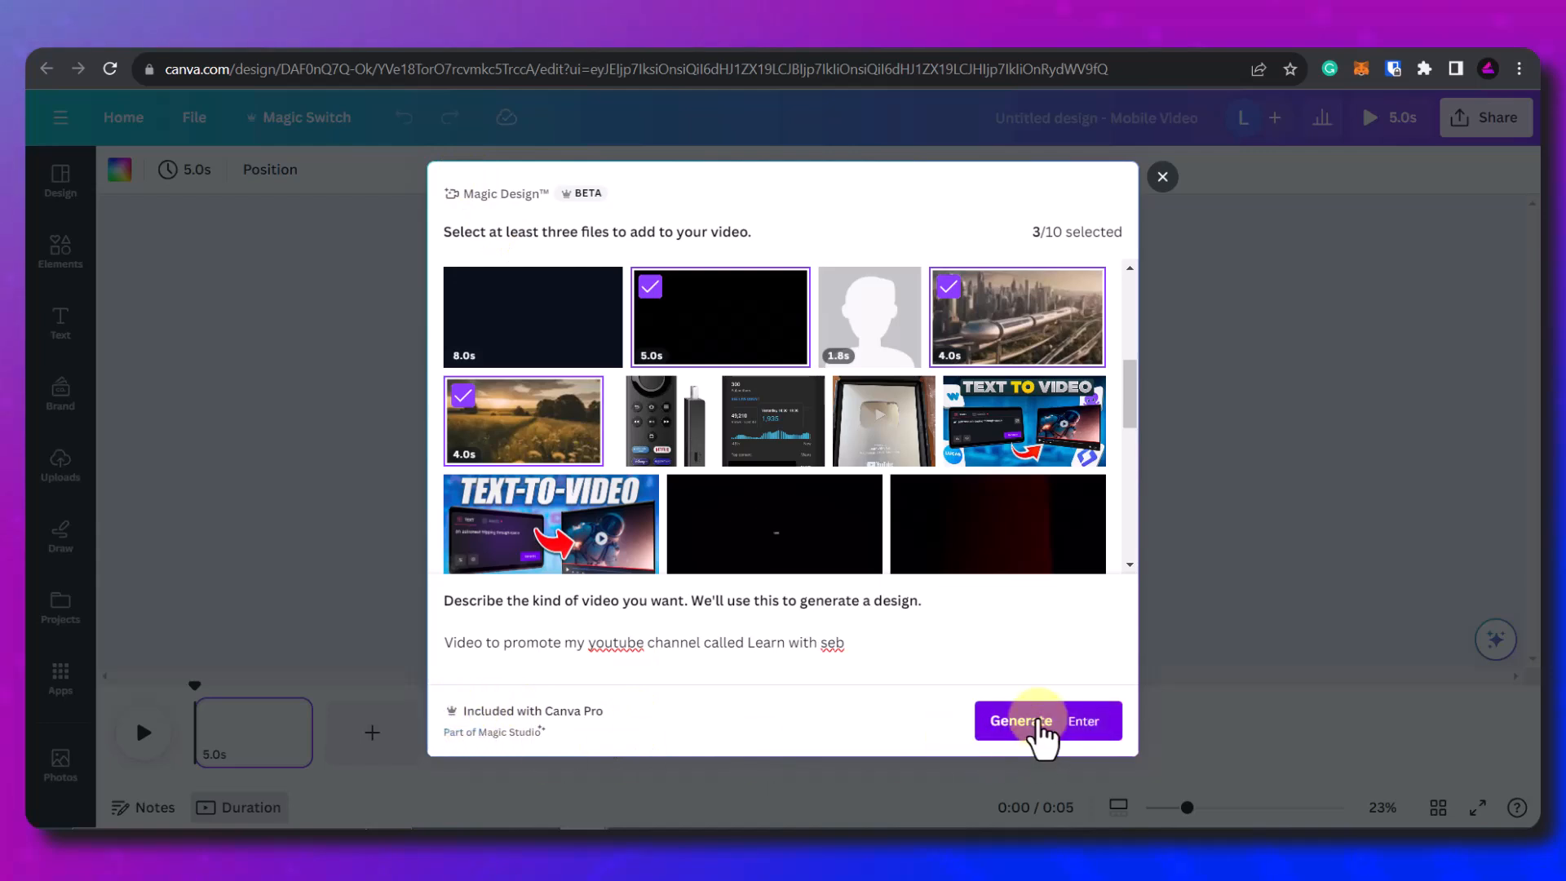
click(1036, 730)
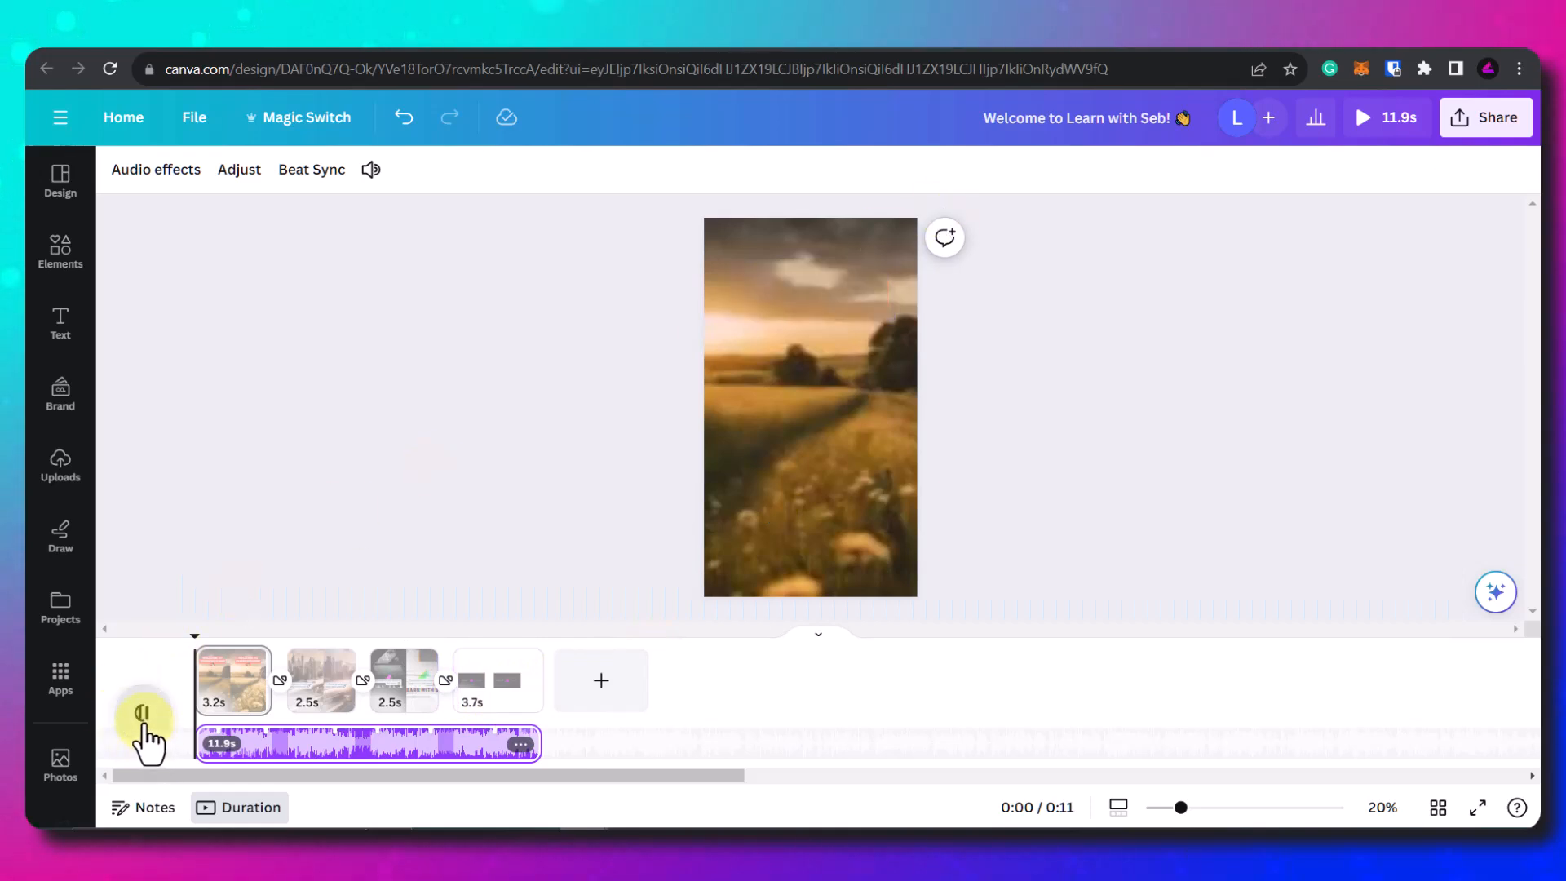
Step: Play the generated promo video and inspect the transition between its first two pages
click(144, 714)
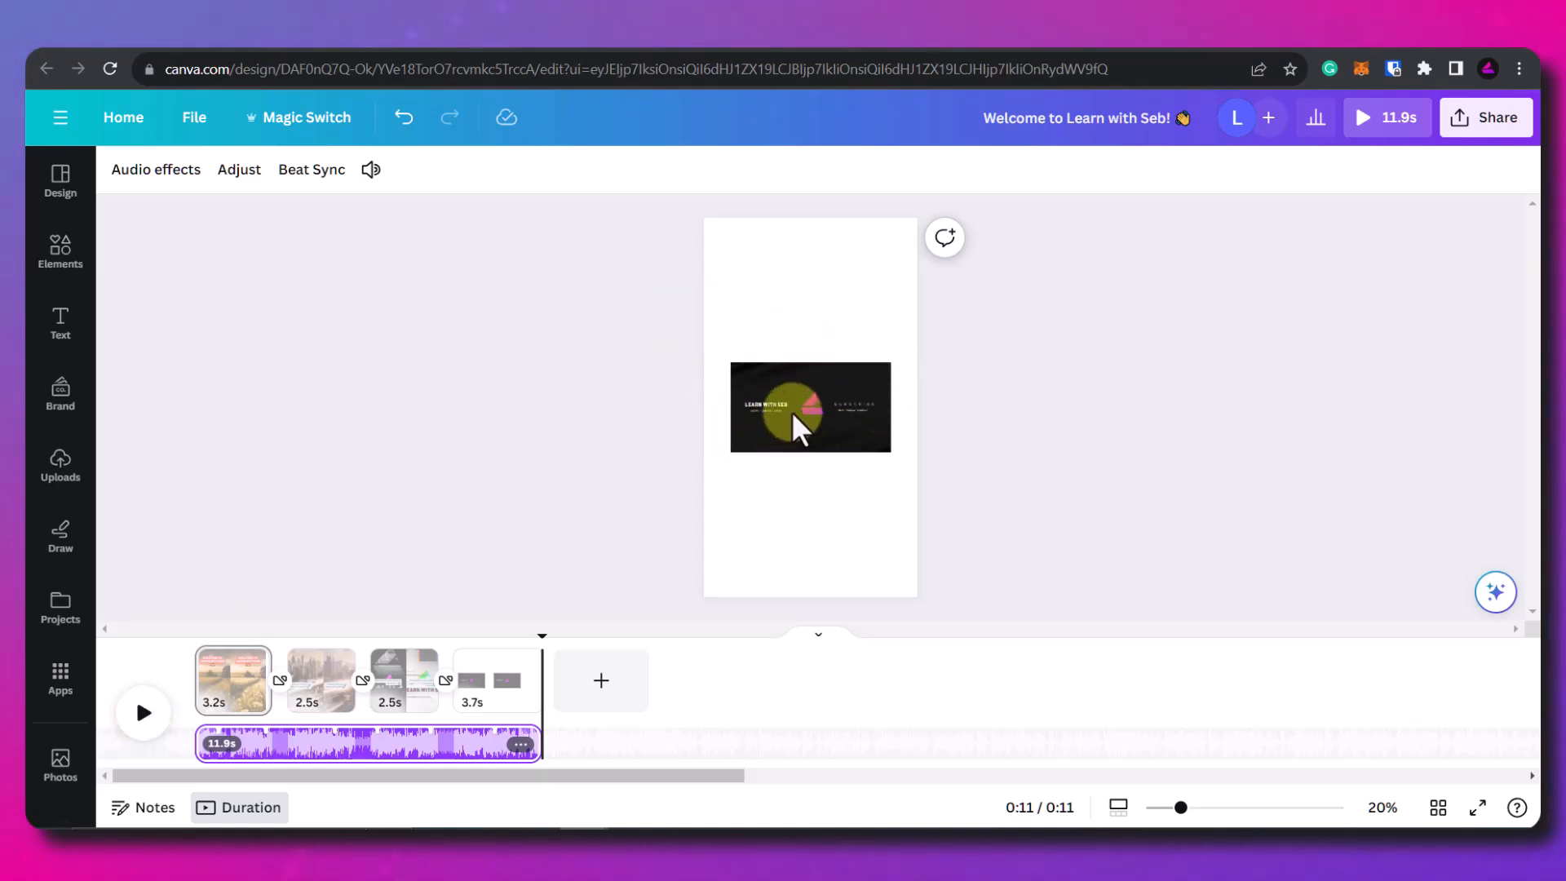
mouse_move(487, 709)
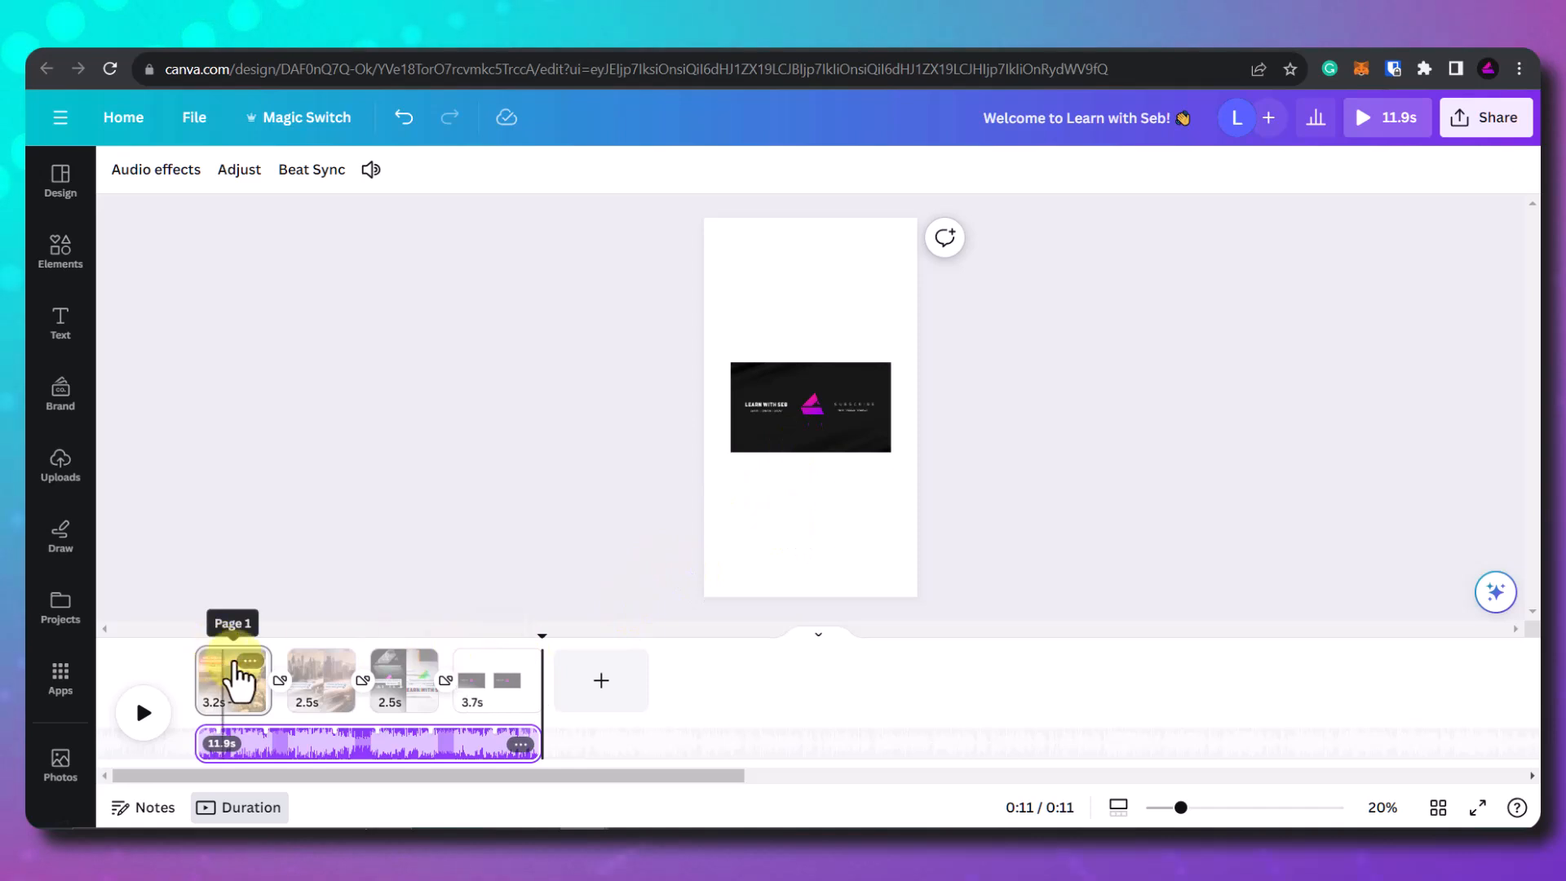
click(280, 684)
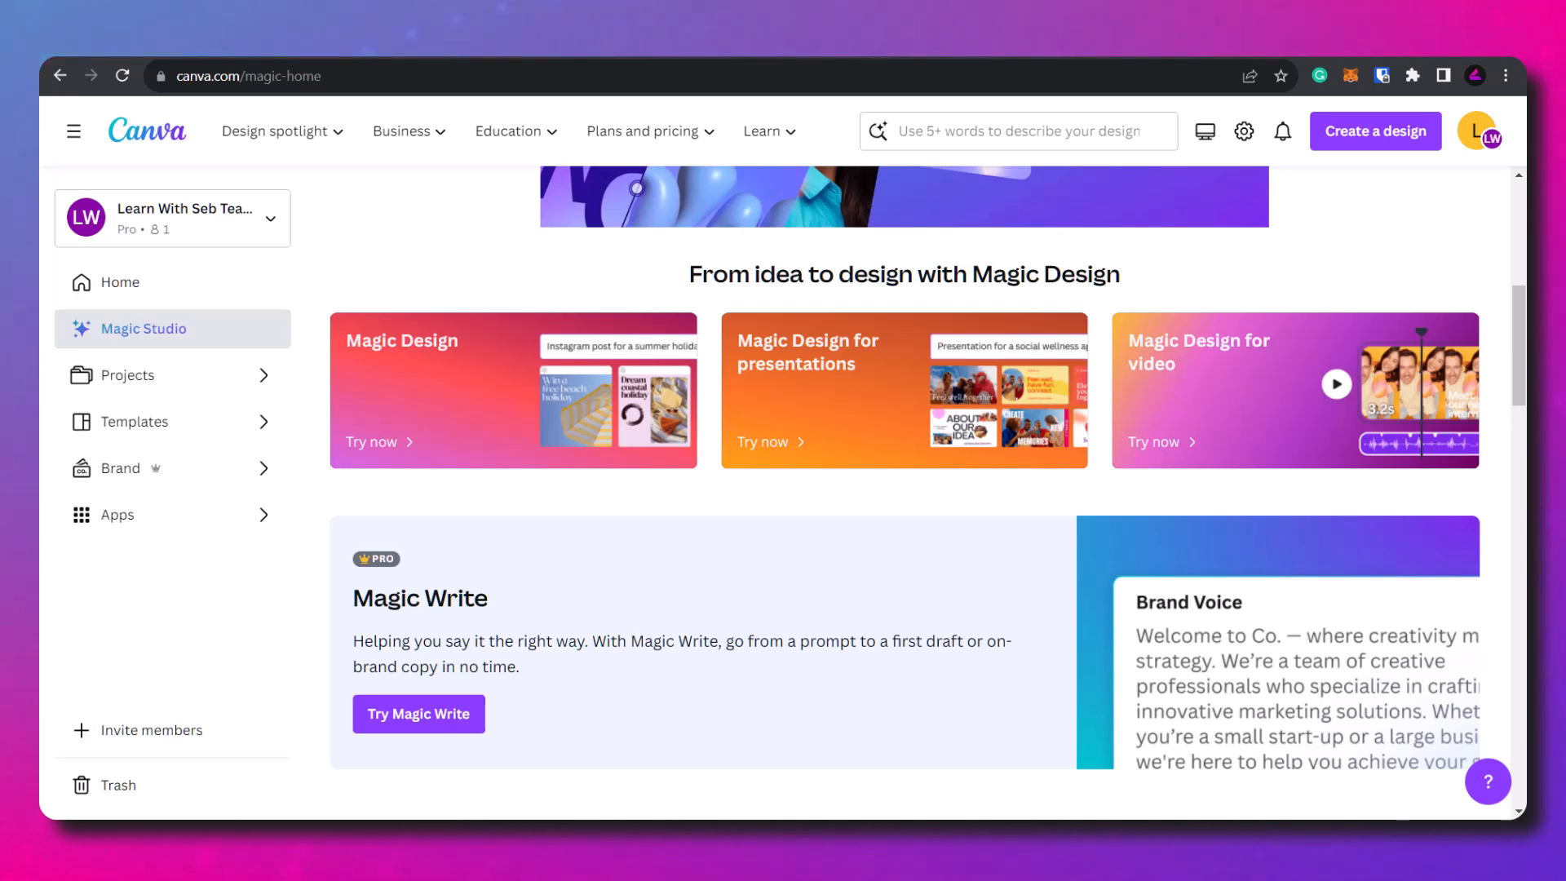
Step: Browse the Magic Studio tools and start Magic Media's Text to Video in a new design
scroll(1150, 476, down, 3)
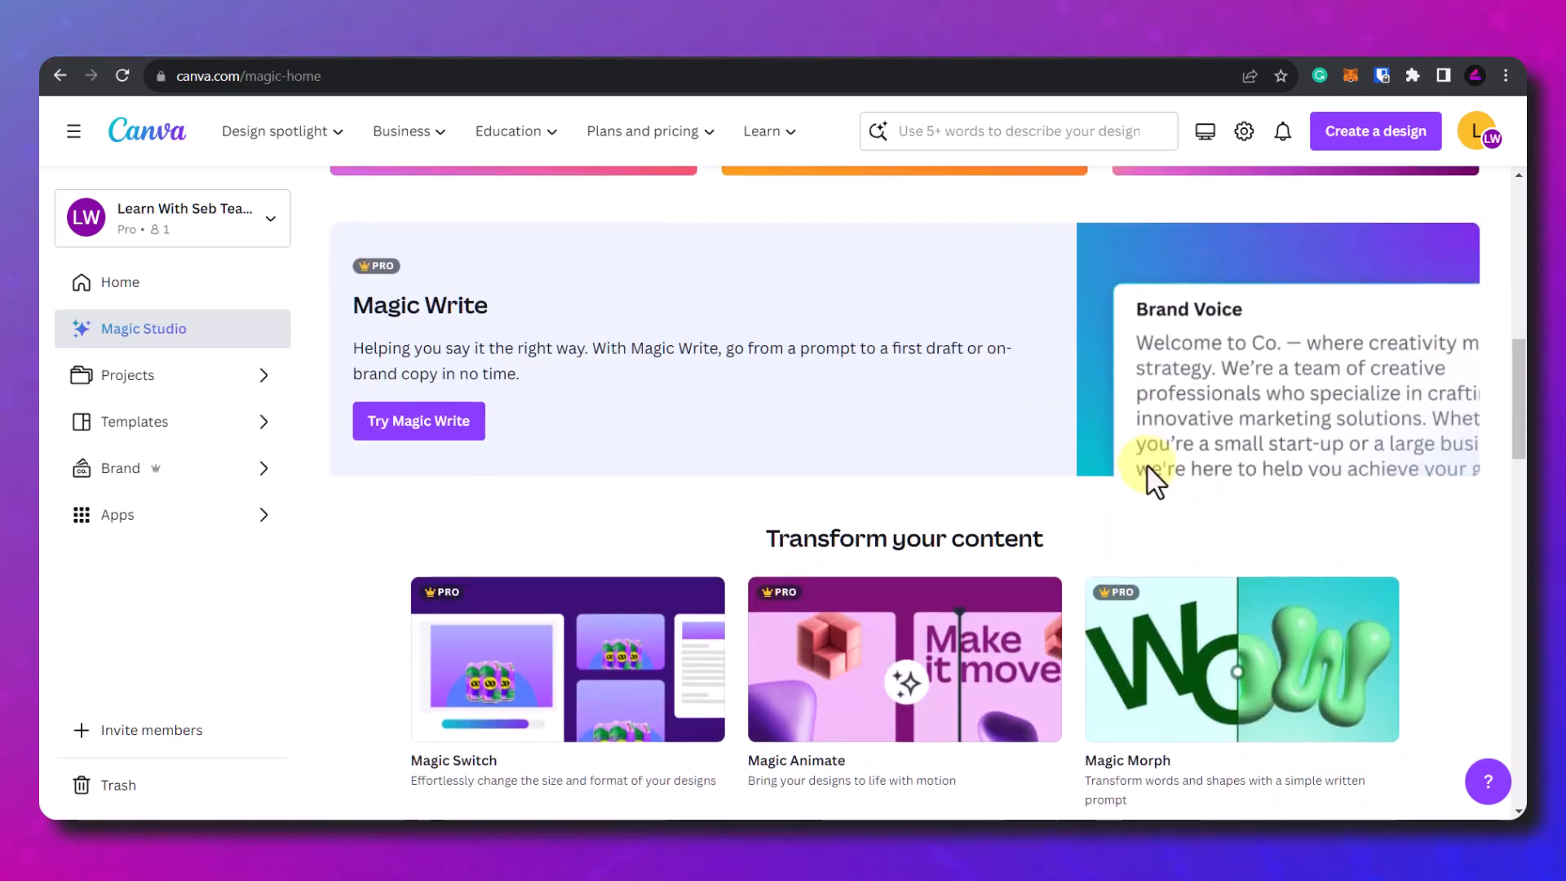
scroll(1152, 477, down, 2)
scroll(1156, 483, down, 3)
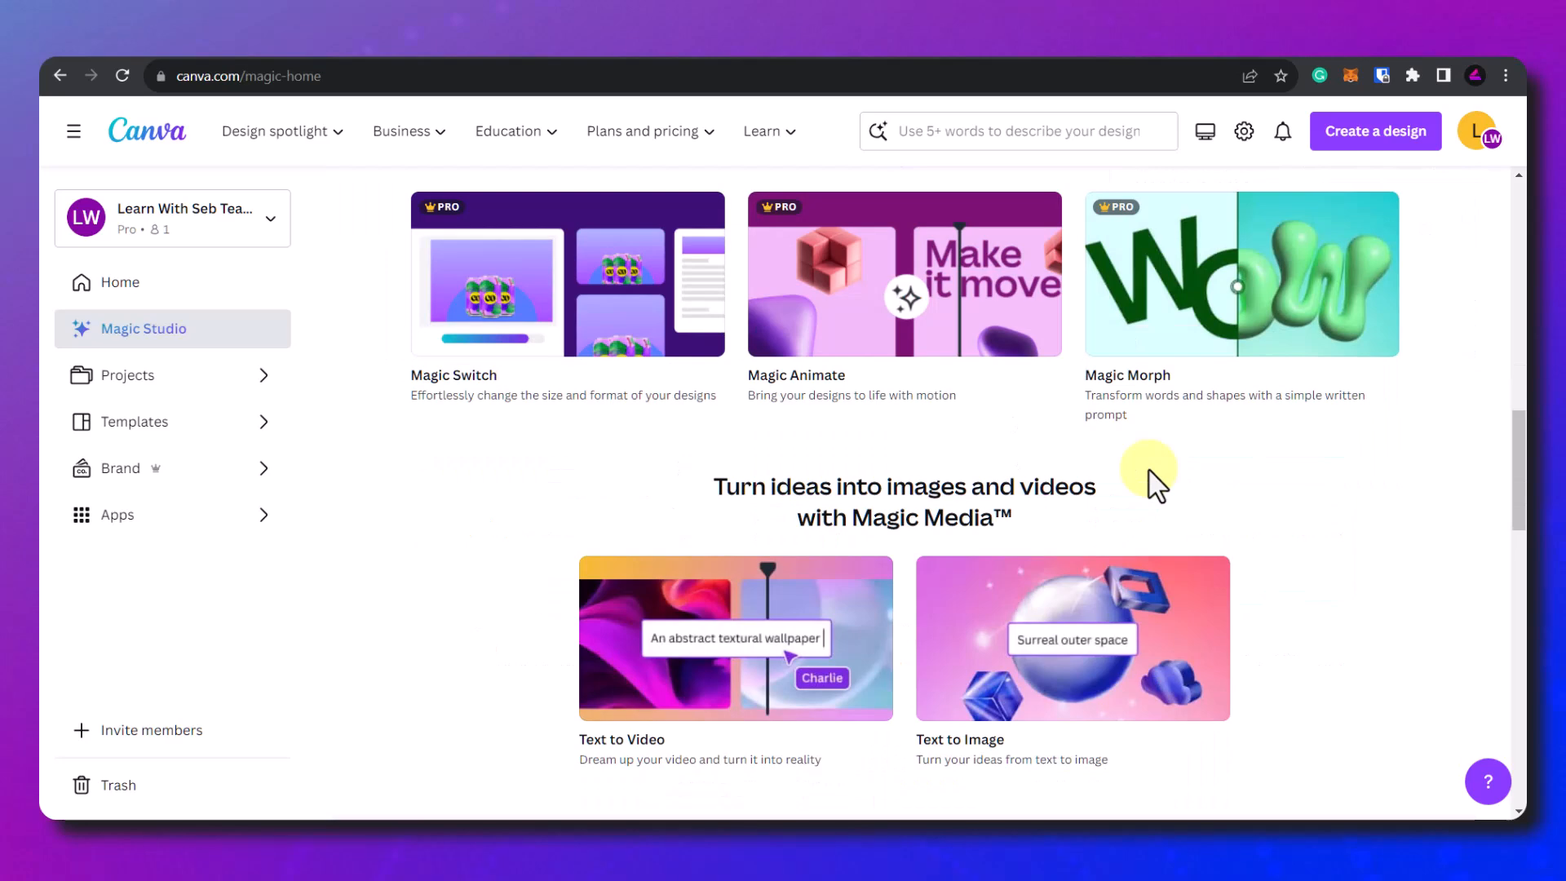
scroll(1149, 471, down, 2)
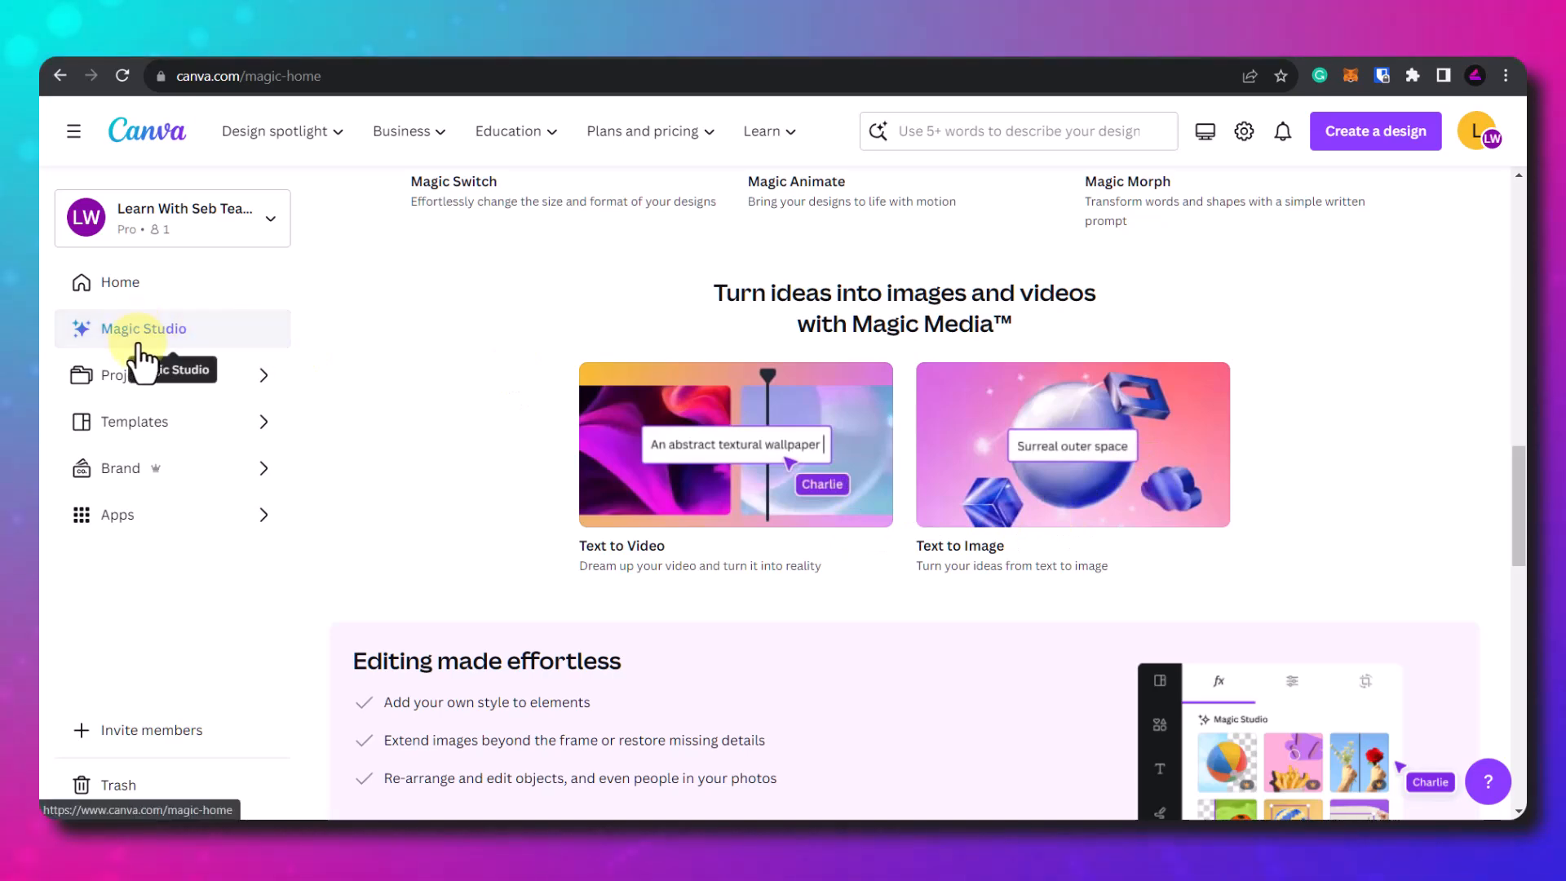
click(701, 498)
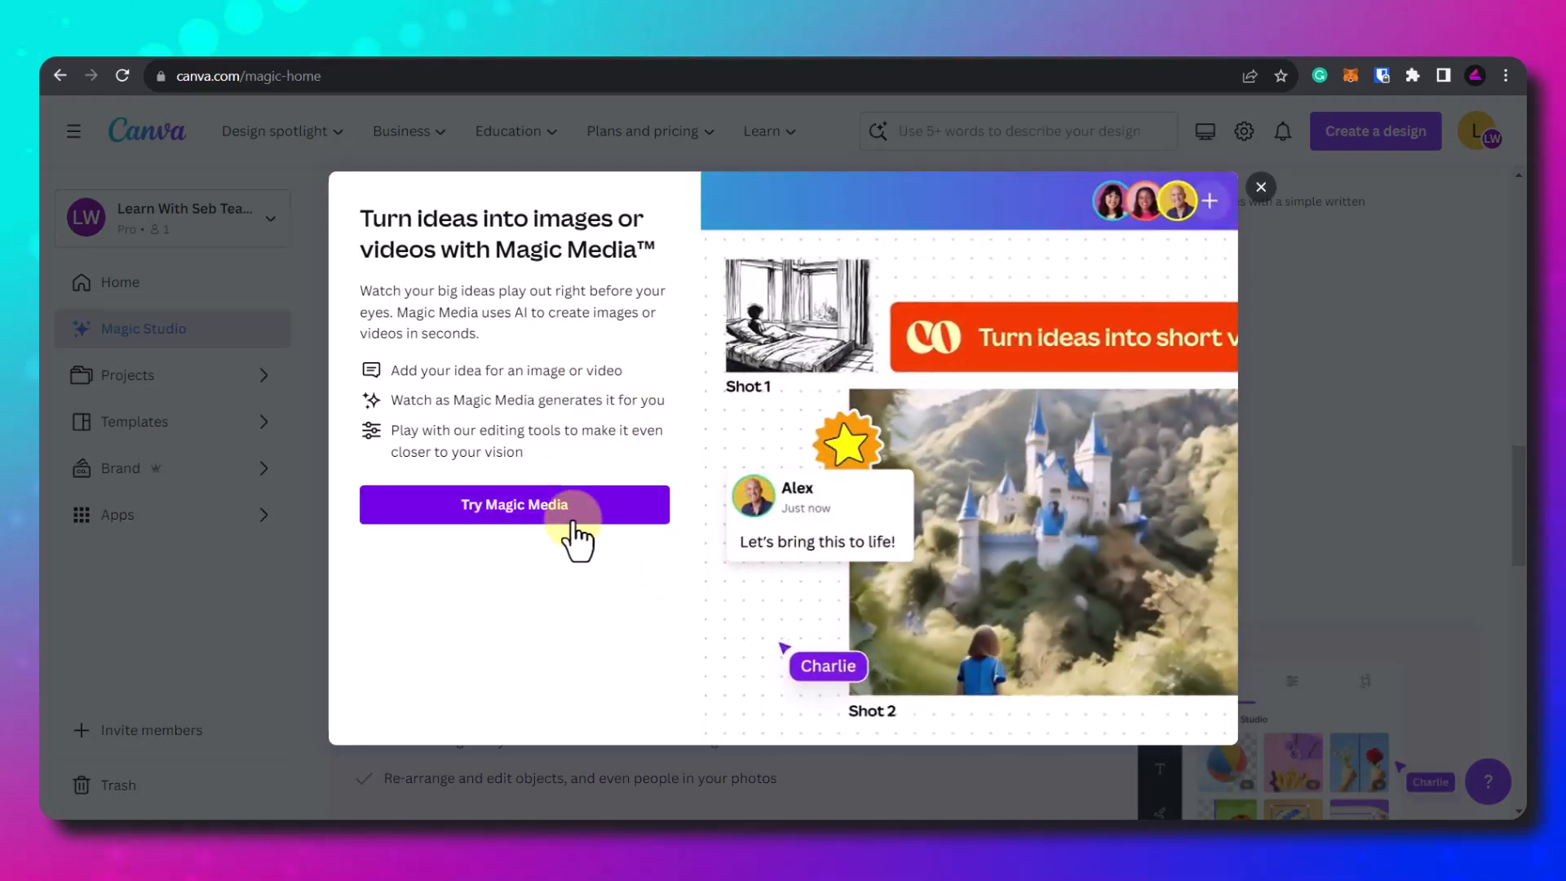
click(574, 526)
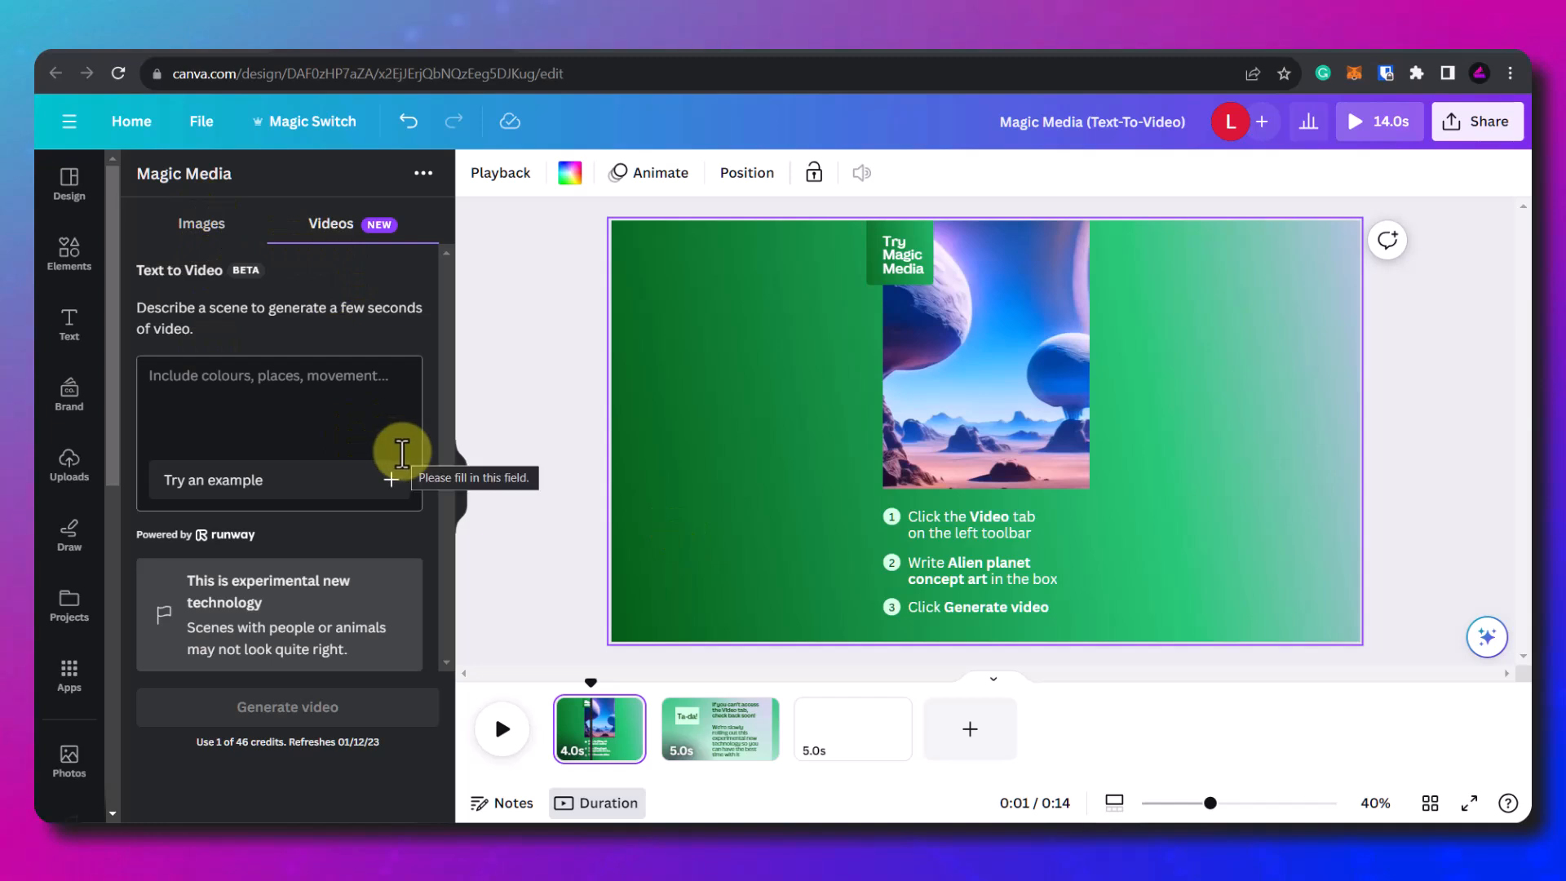
Step: Generate a video from "realistic waterfall in high detail filmed on a cinema camera during golden hour. High detail water spray in the foreground, waterfall in the background"
click(230, 384)
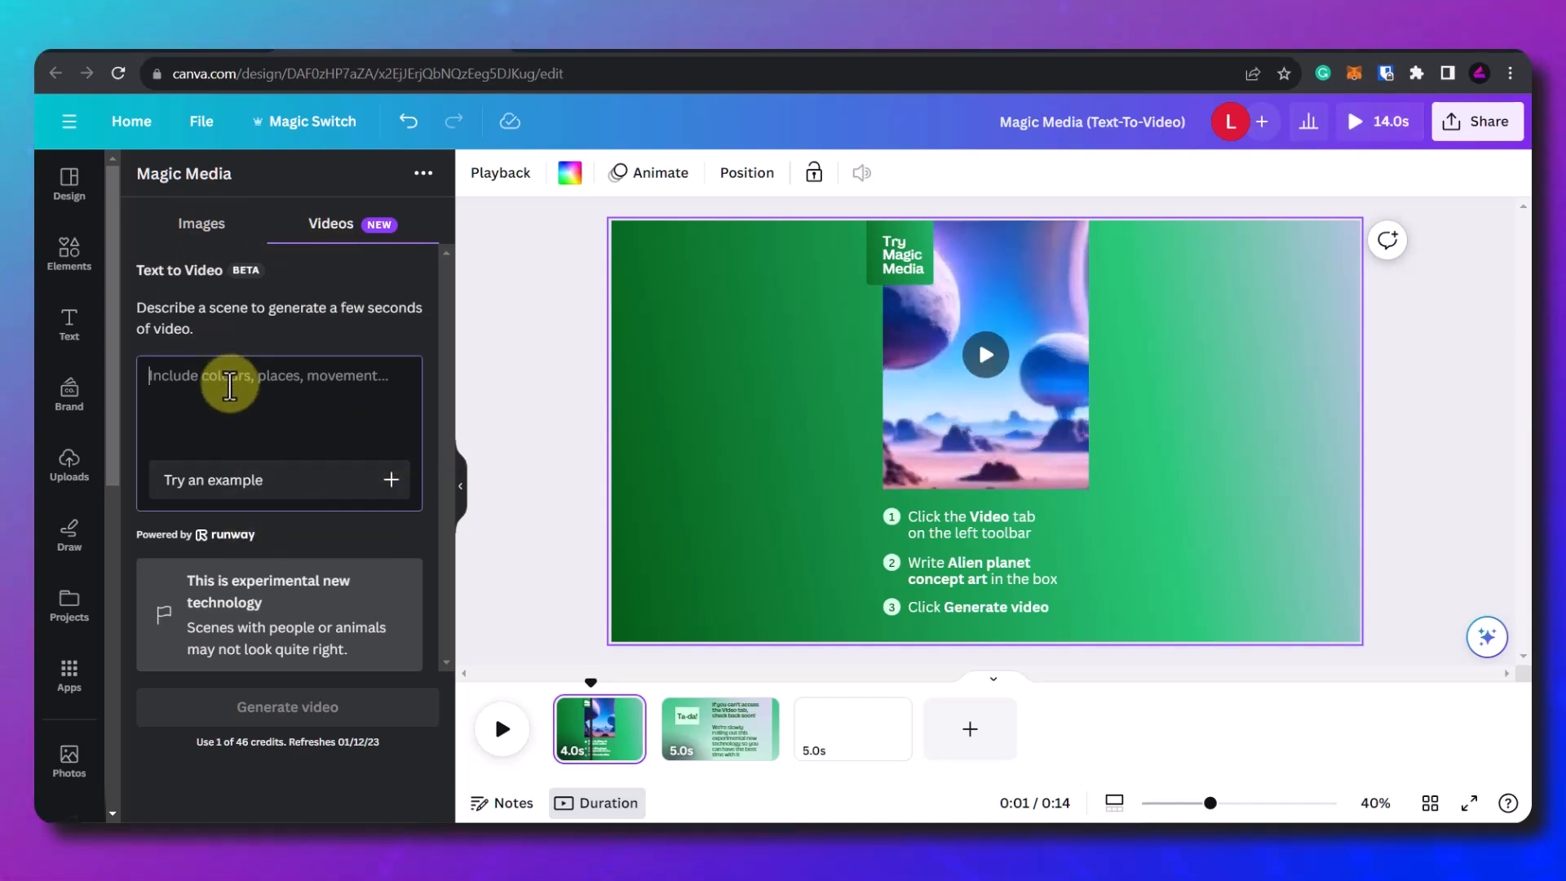
text(realistic waterfall in high detail filmed on a cinema camera during golden hour. High detail water spray in the foreground, waterfall in the background.)
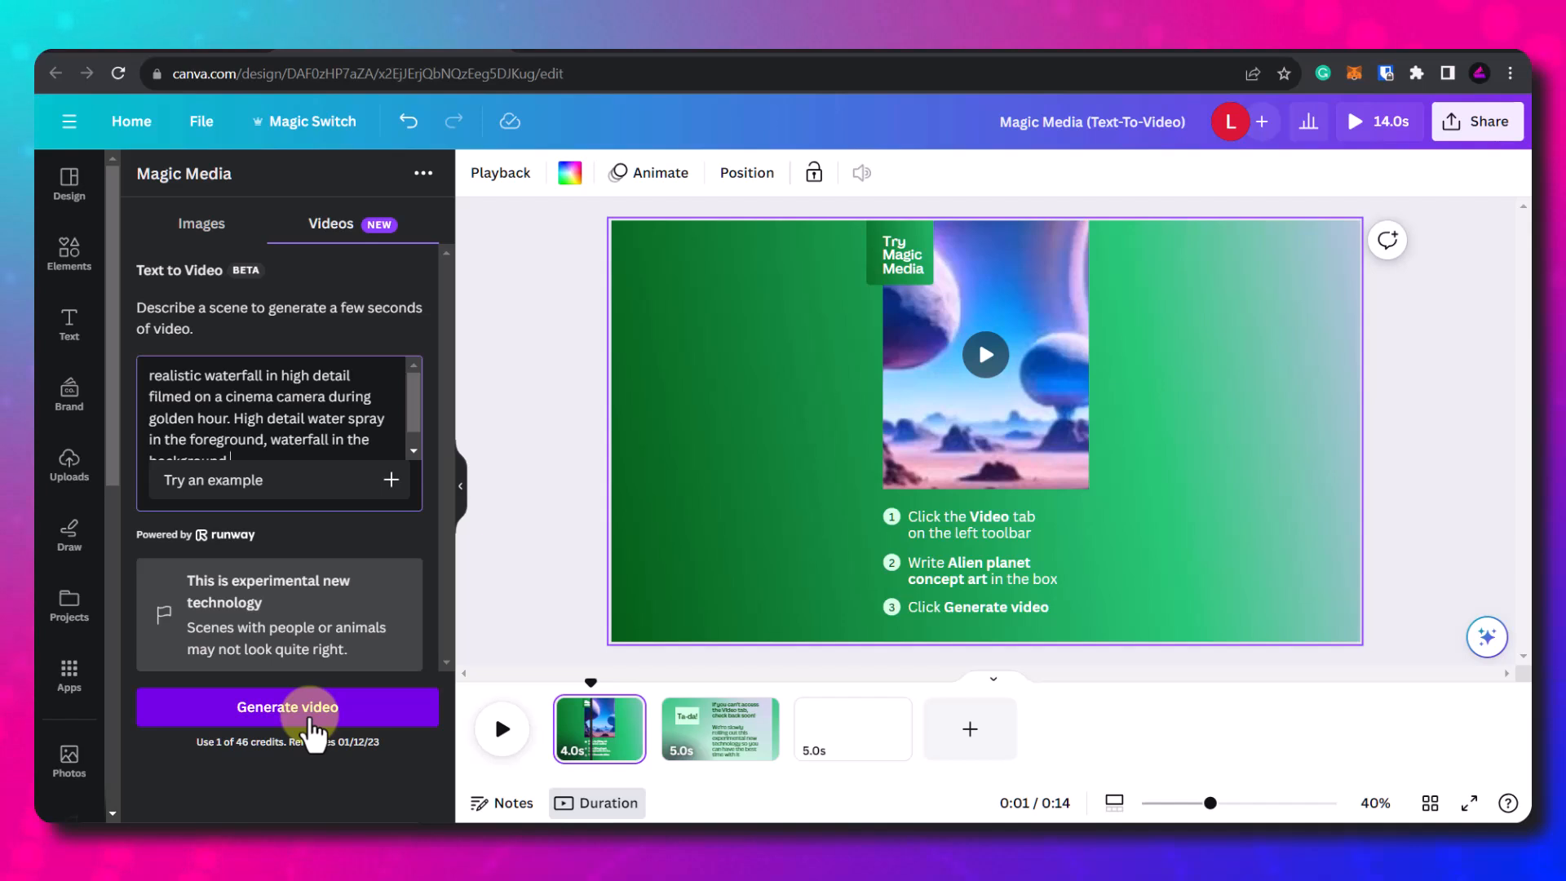
click(310, 718)
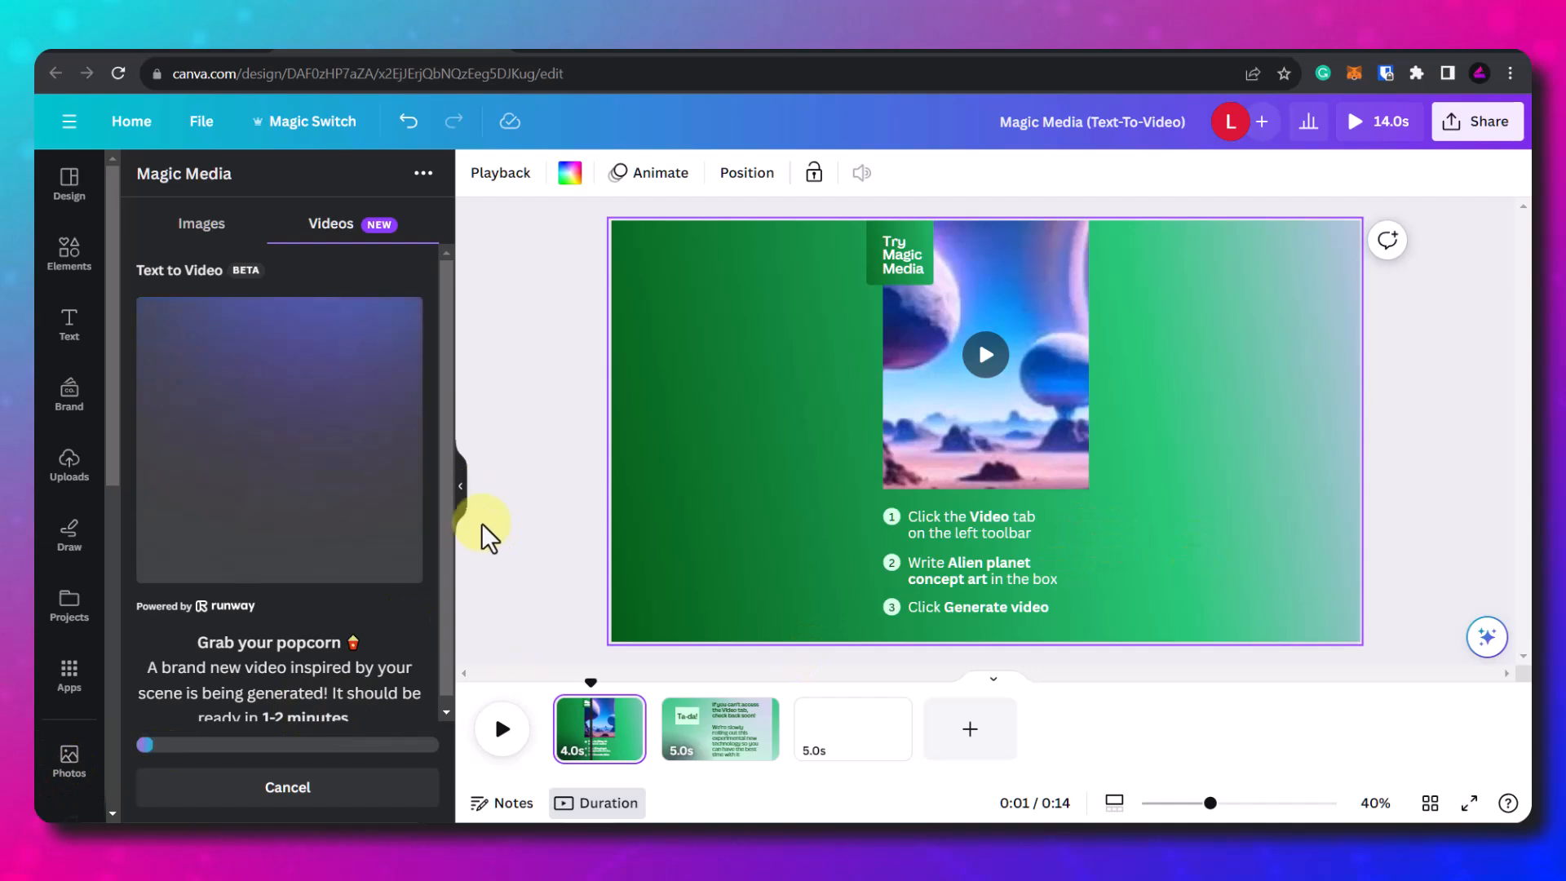
click(161, 564)
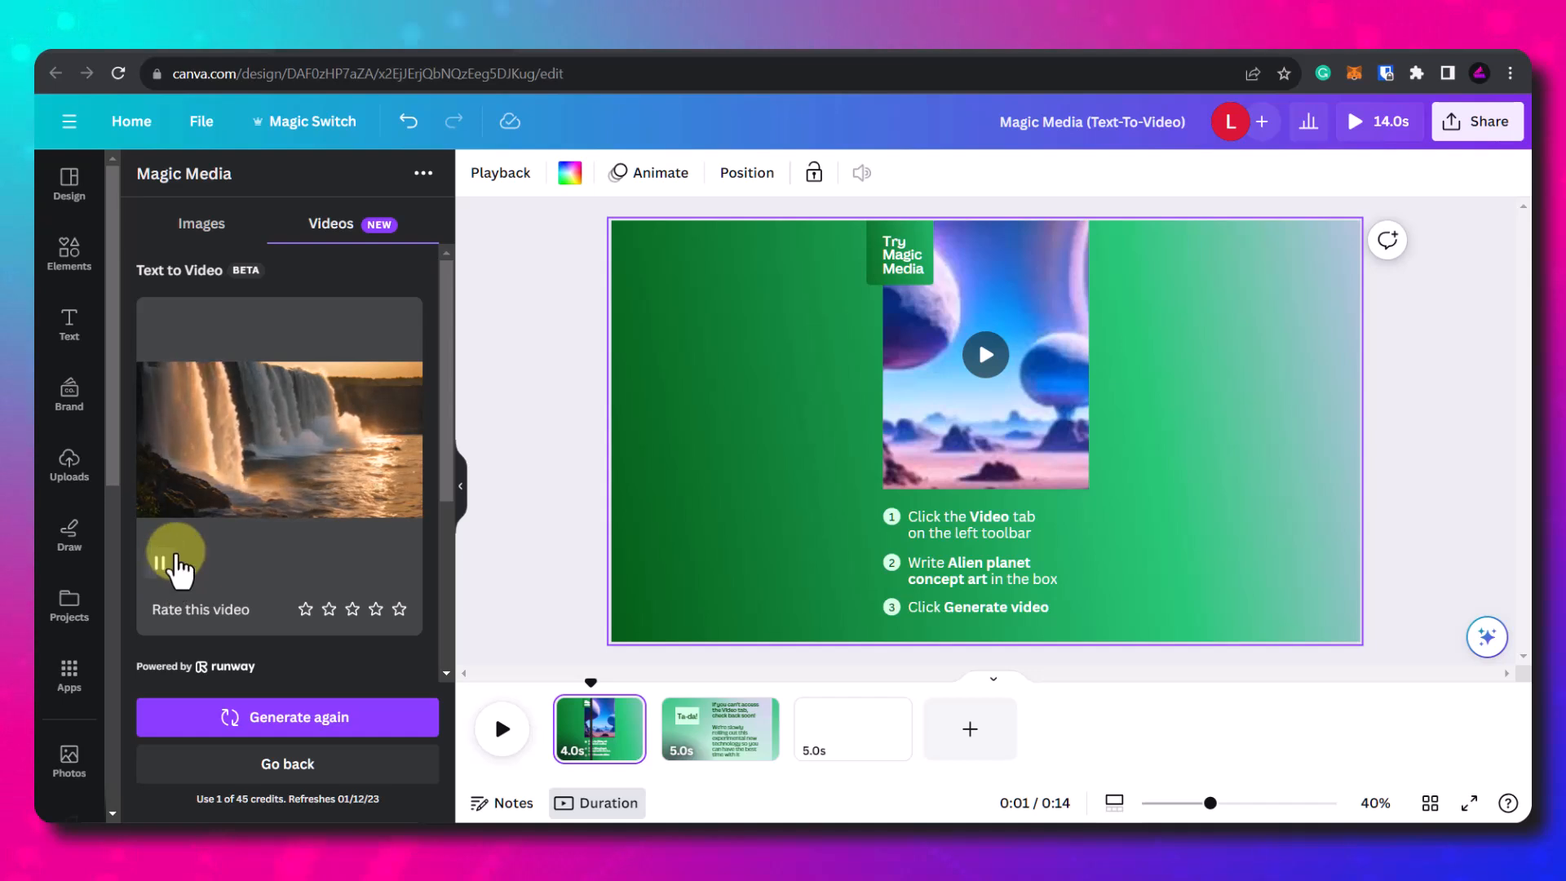
Step: Place the generated waterfall clip on the empty third page, and play back the waterfall and sports car clips
drag(255, 444, 844, 720)
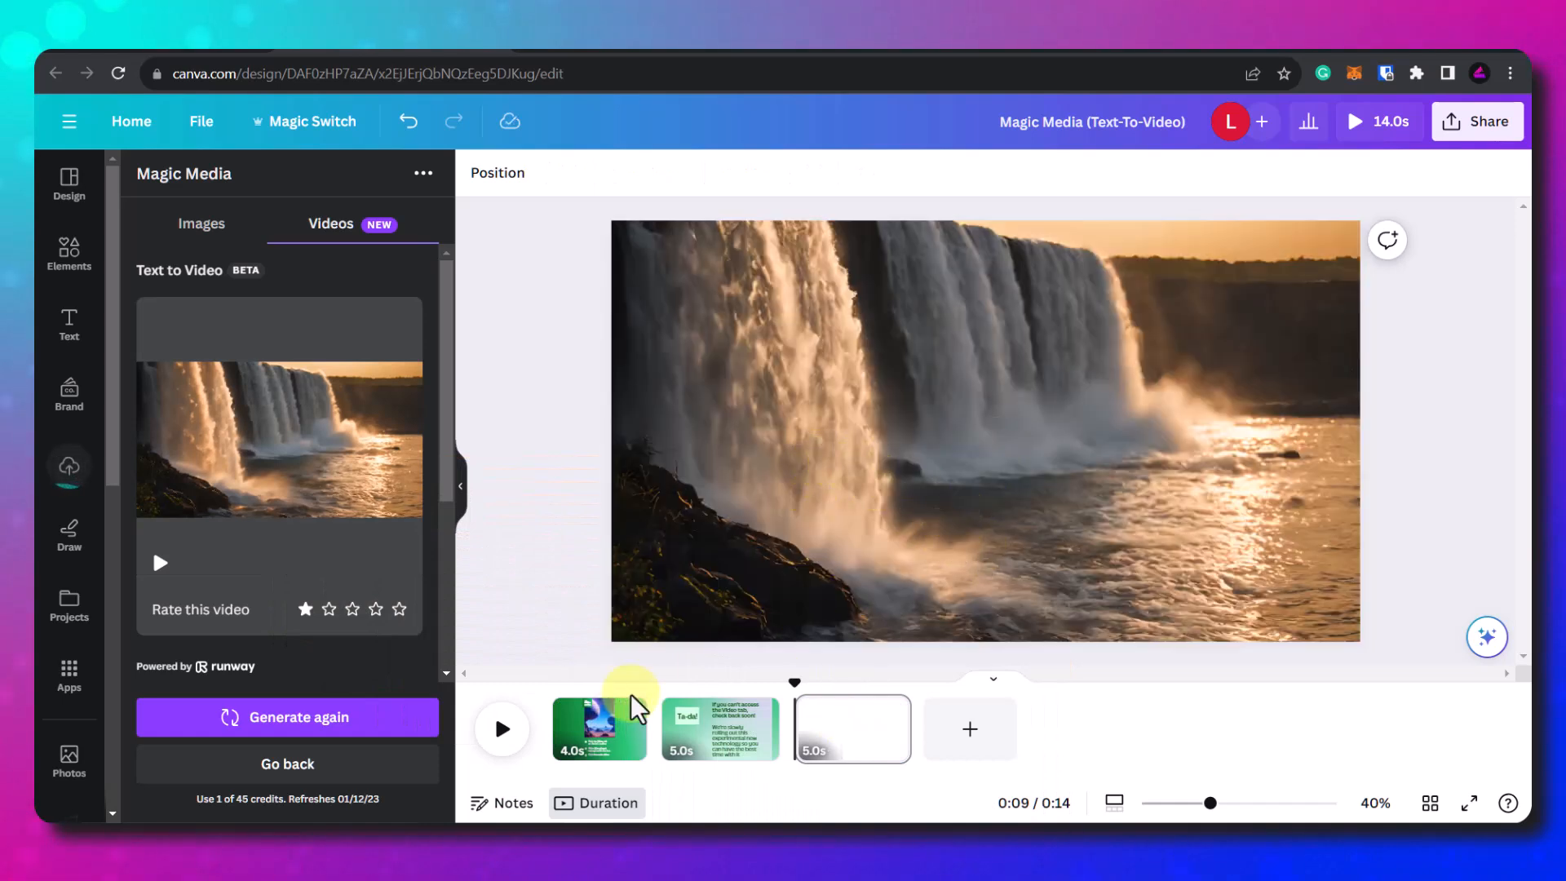
click(501, 728)
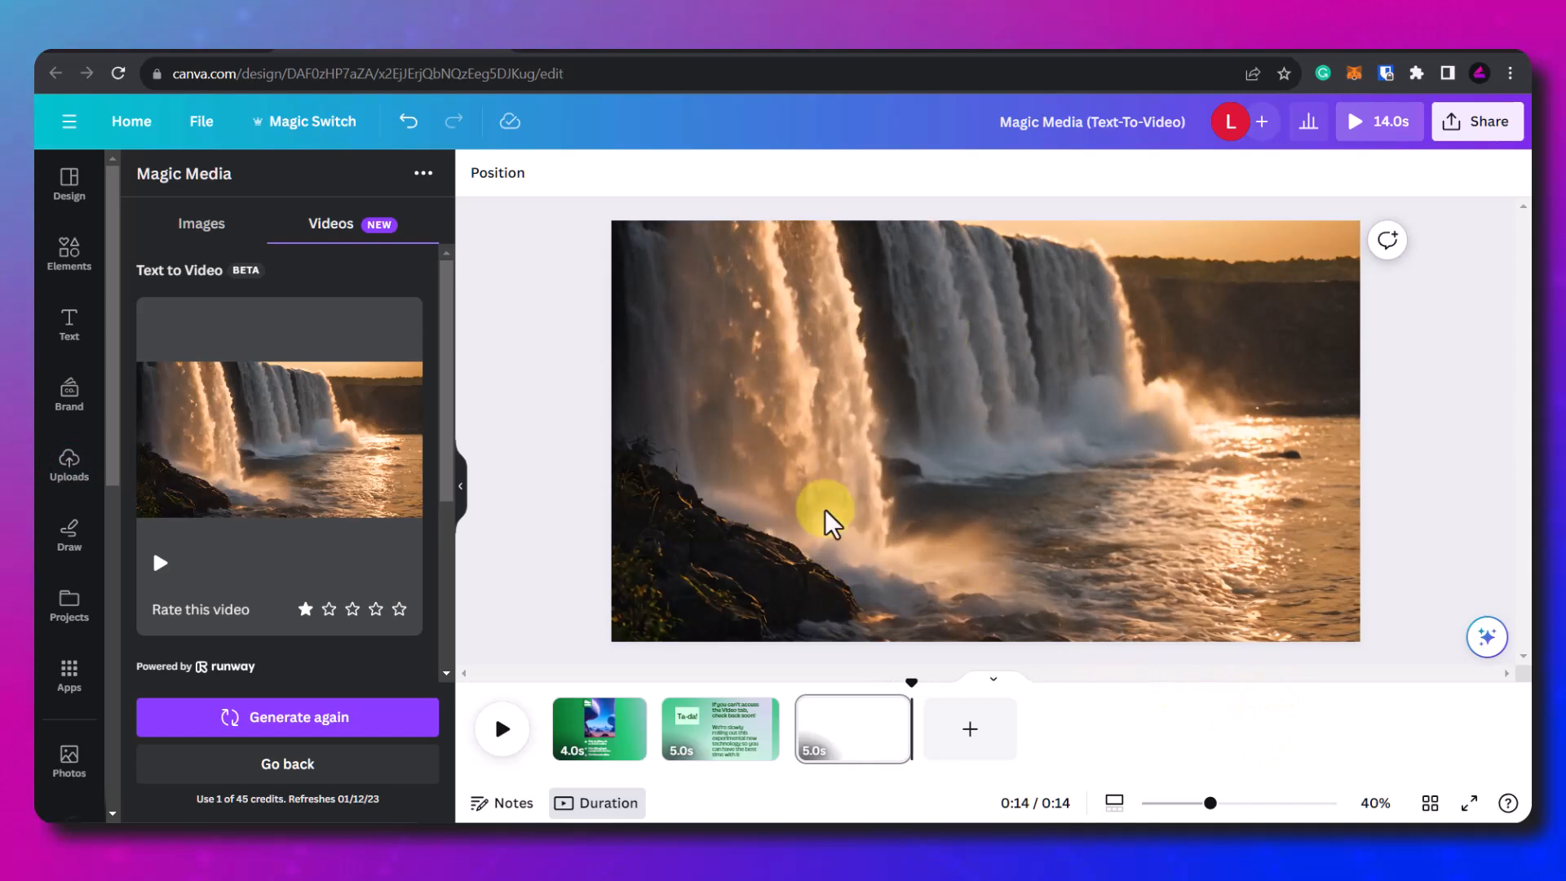
click(815, 705)
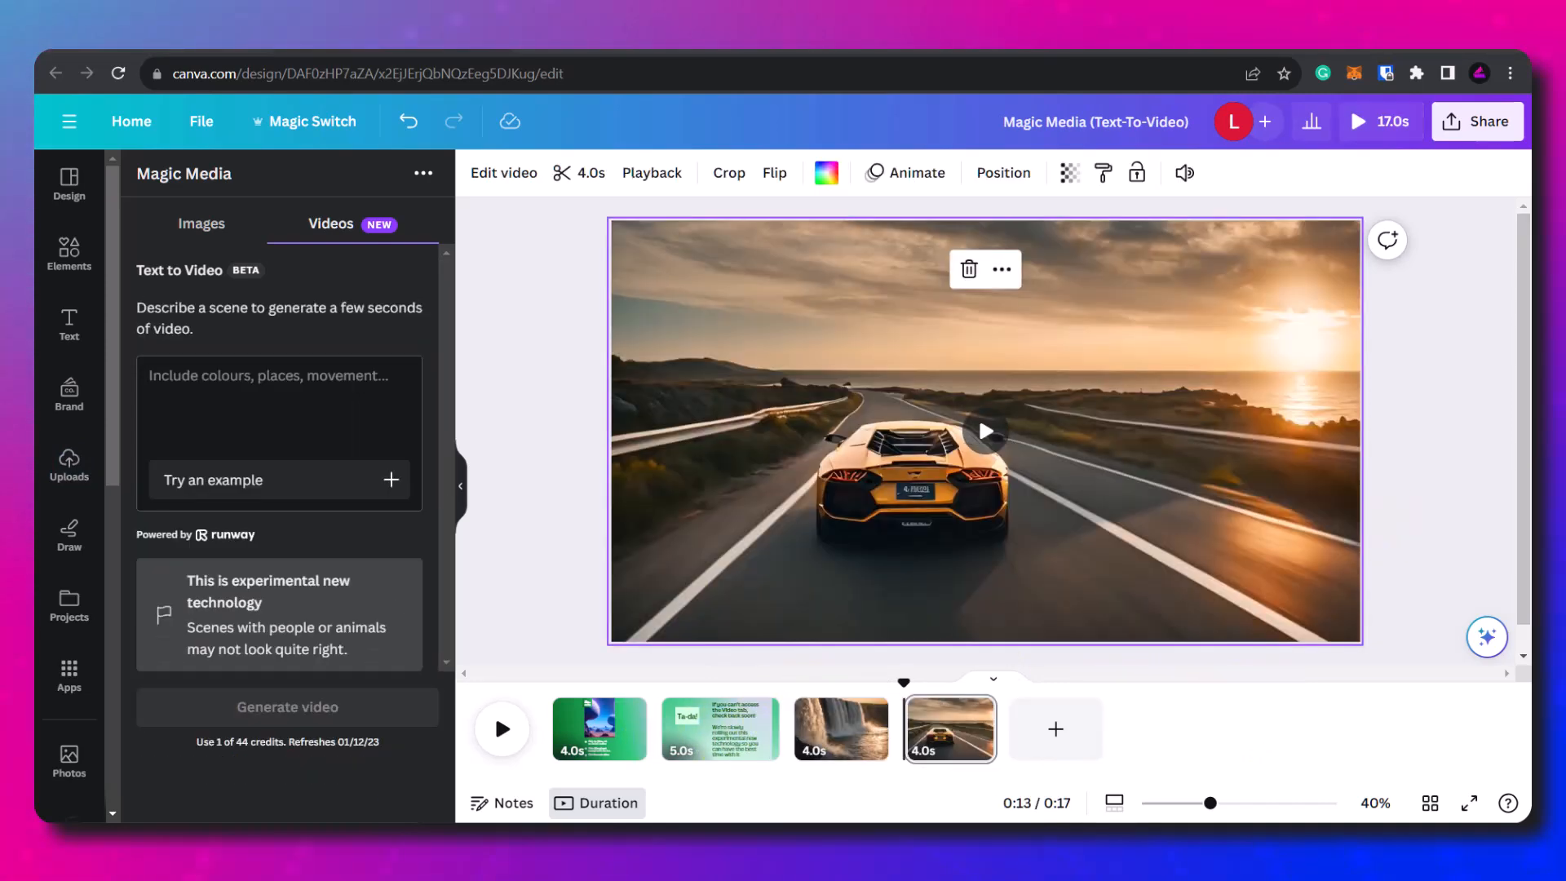
click(986, 432)
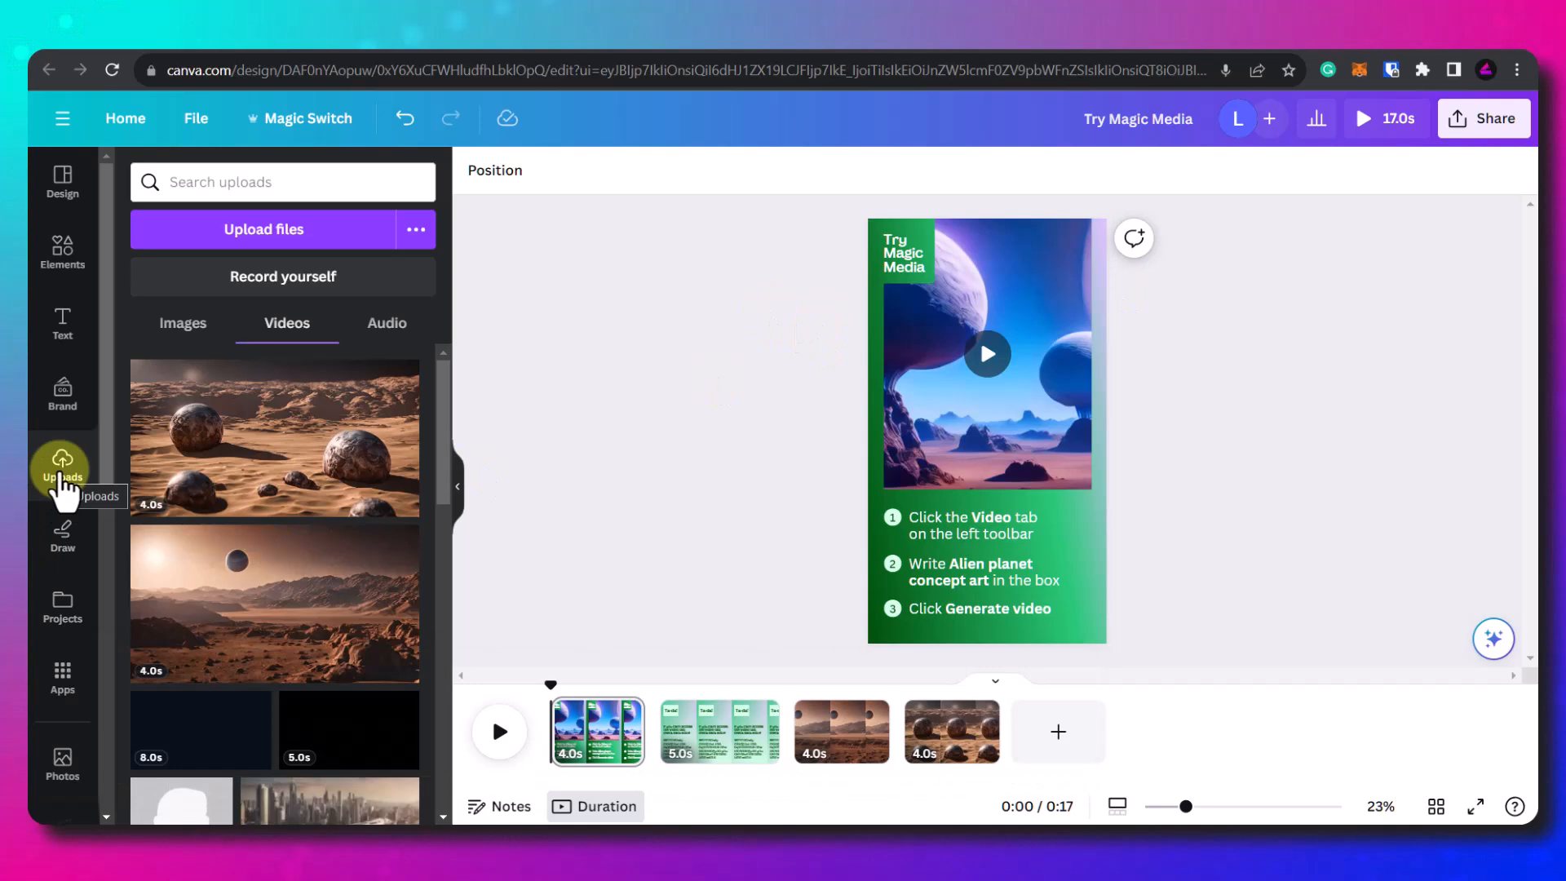
Step: Open the self-recording studio, choose Camera & screen, and share the Try Magic Media browser window as the screen source
click(283, 285)
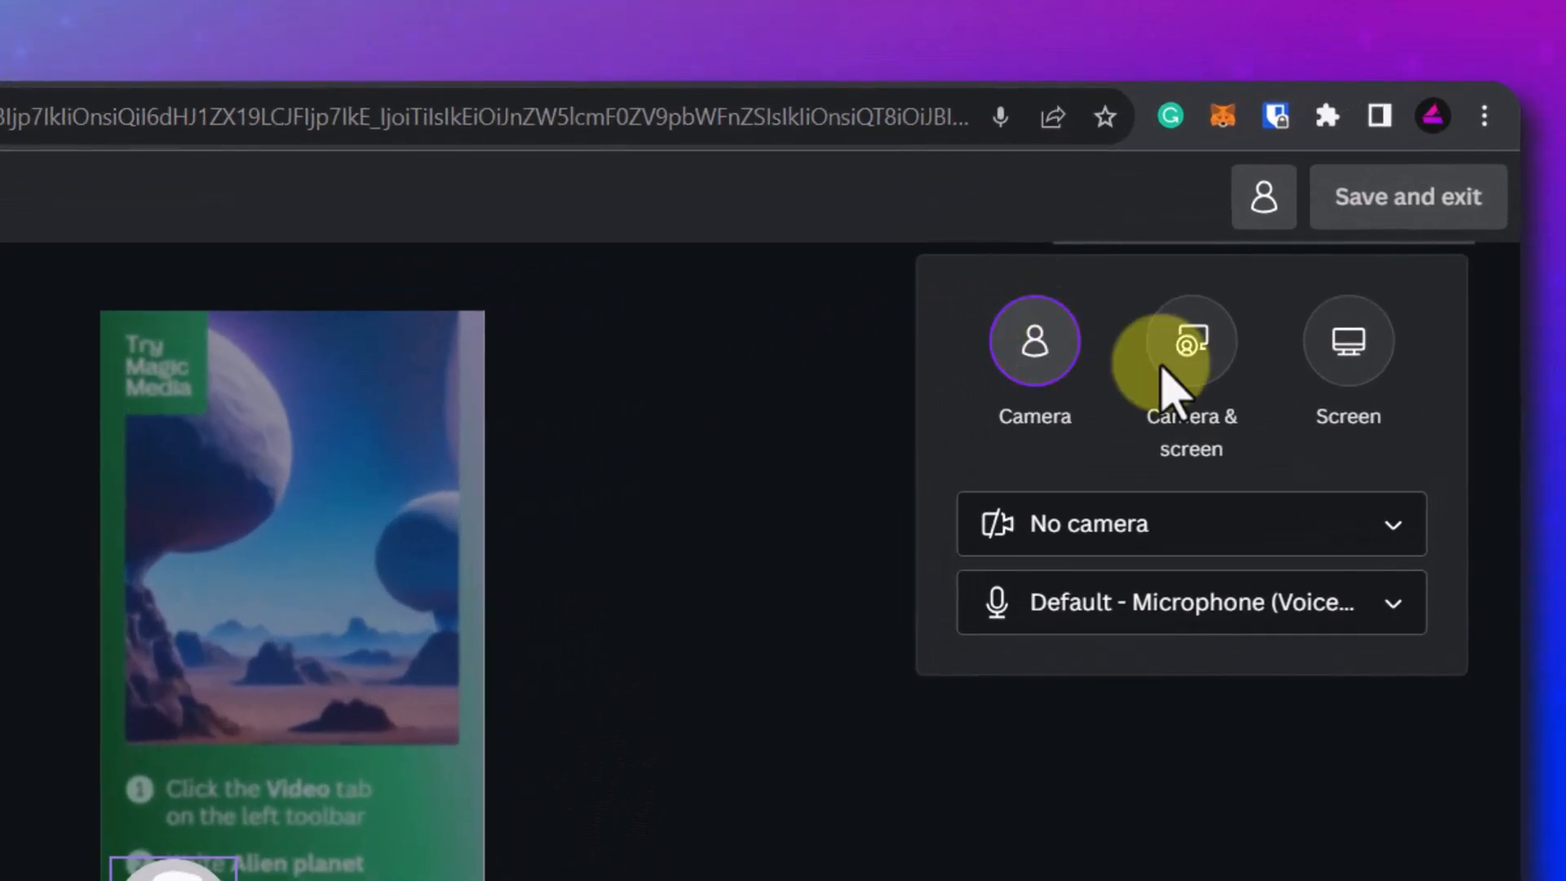
click(1203, 359)
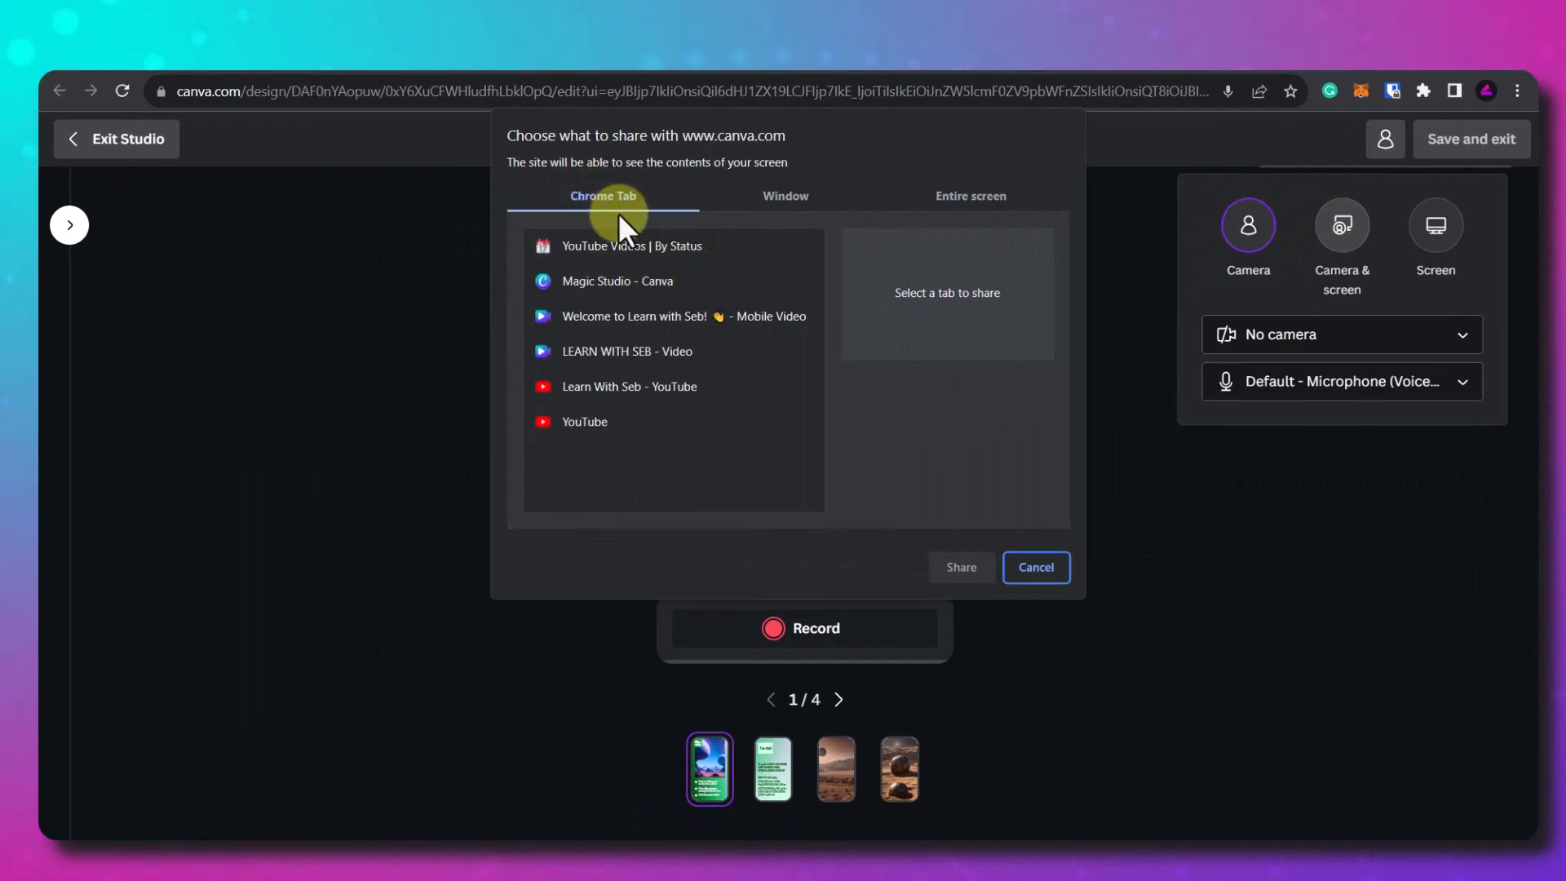
click(792, 197)
click(970, 195)
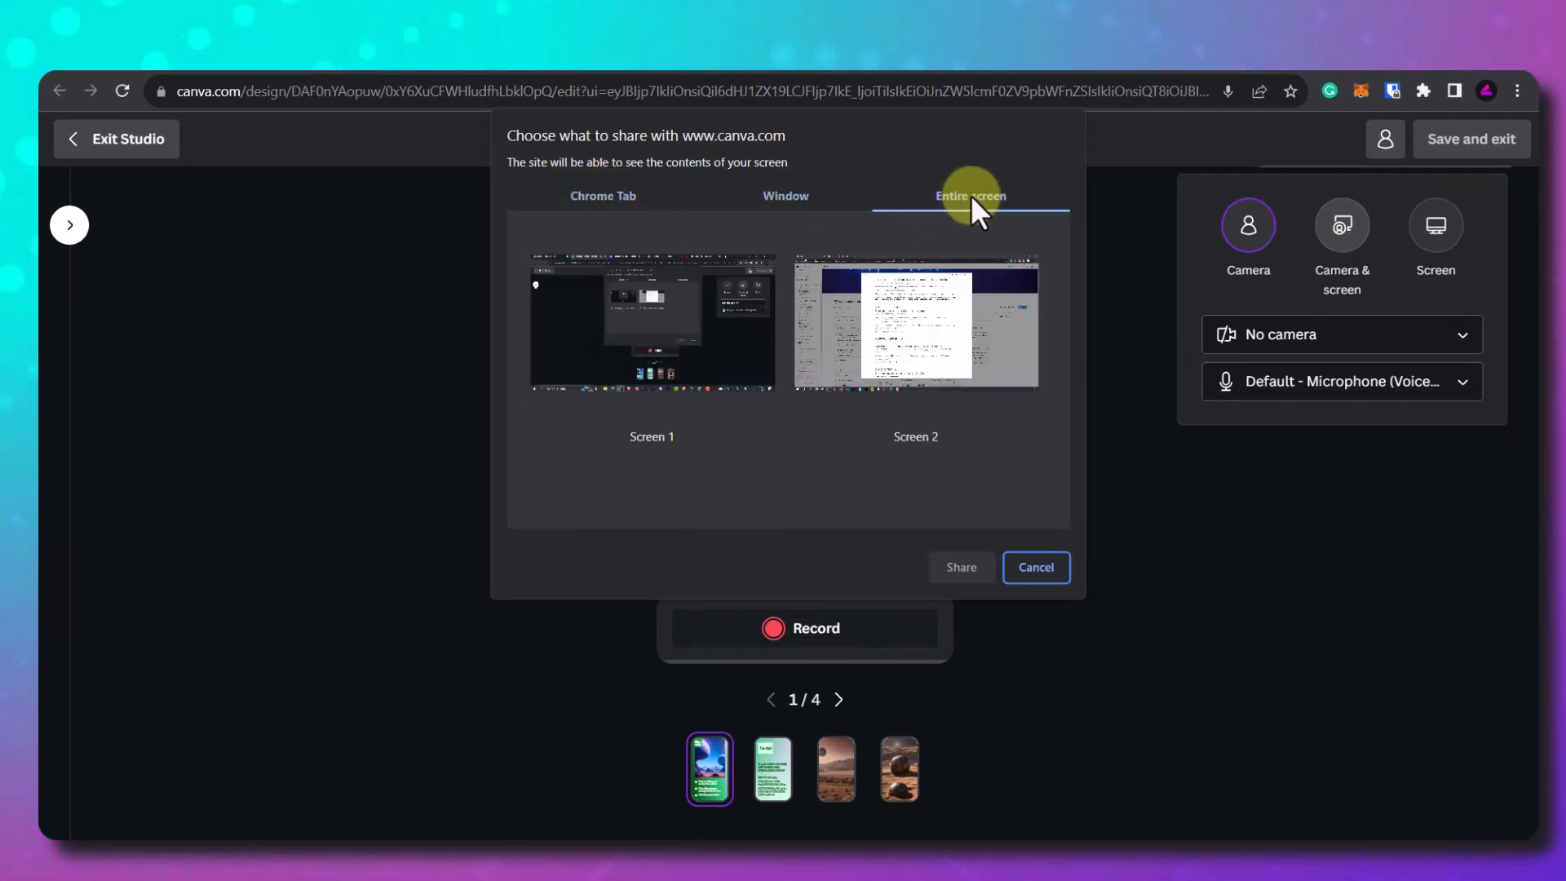
click(763, 192)
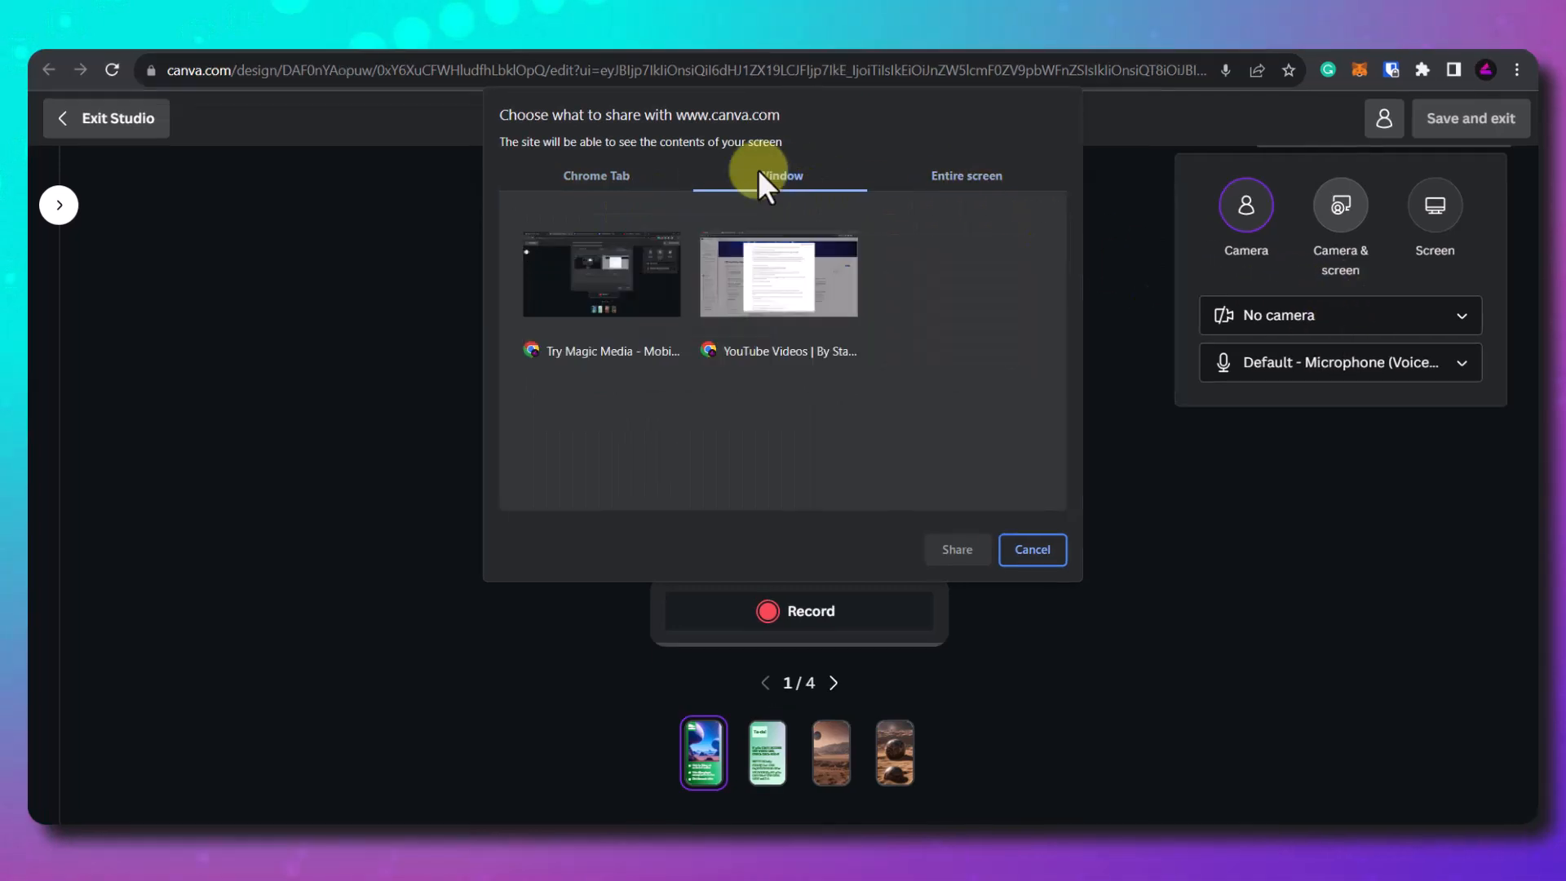
click(653, 289)
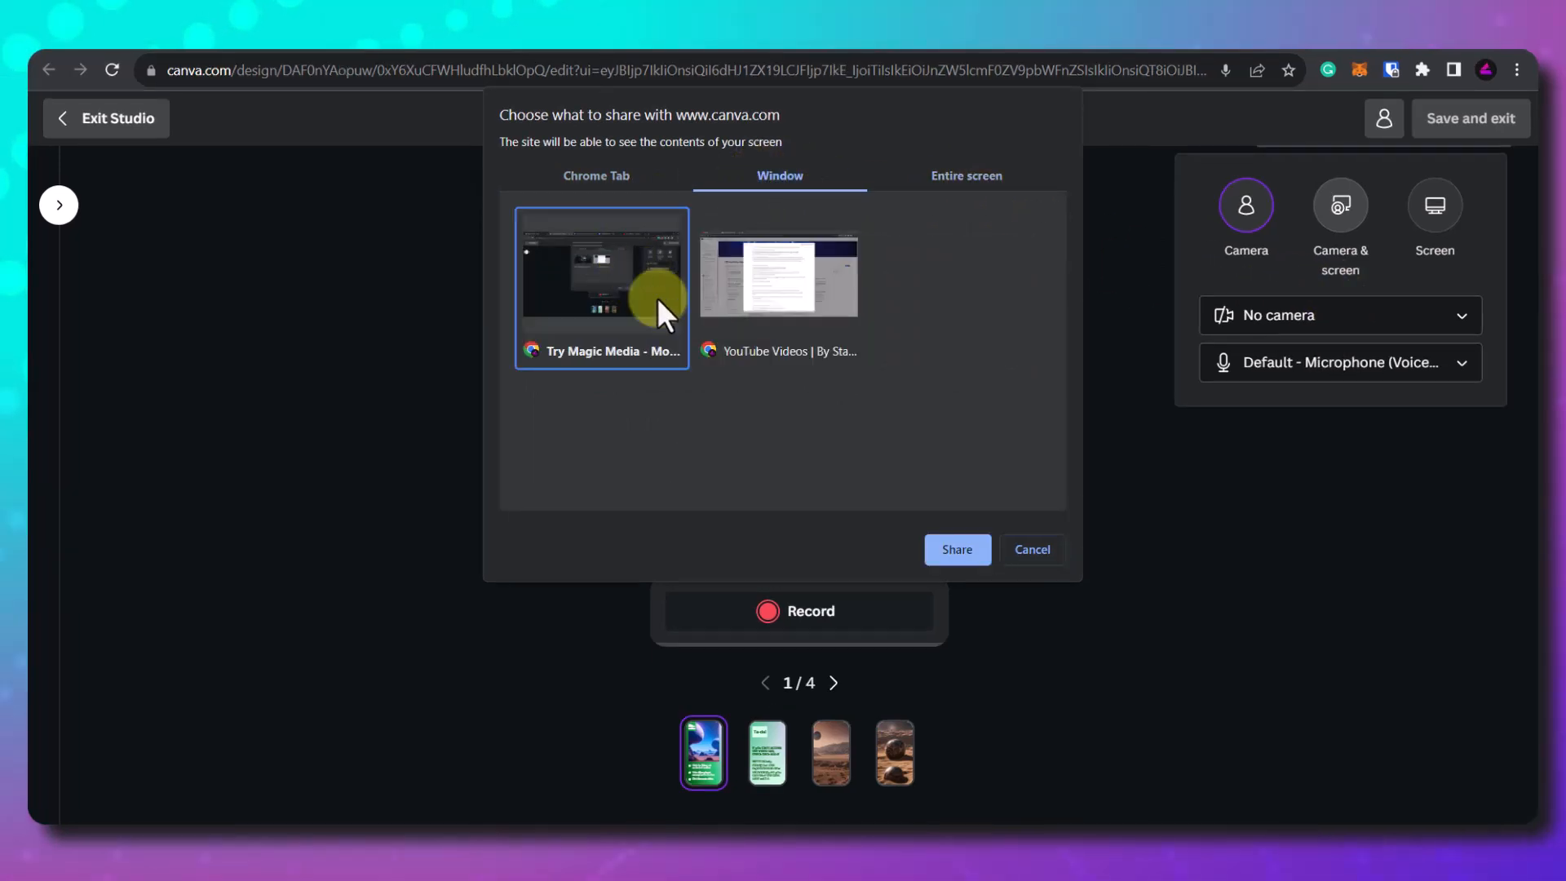
click(954, 548)
Step: Move the camera bubble to the lower-right corner of the page preview, and exit the recording studio without recording
click(1337, 214)
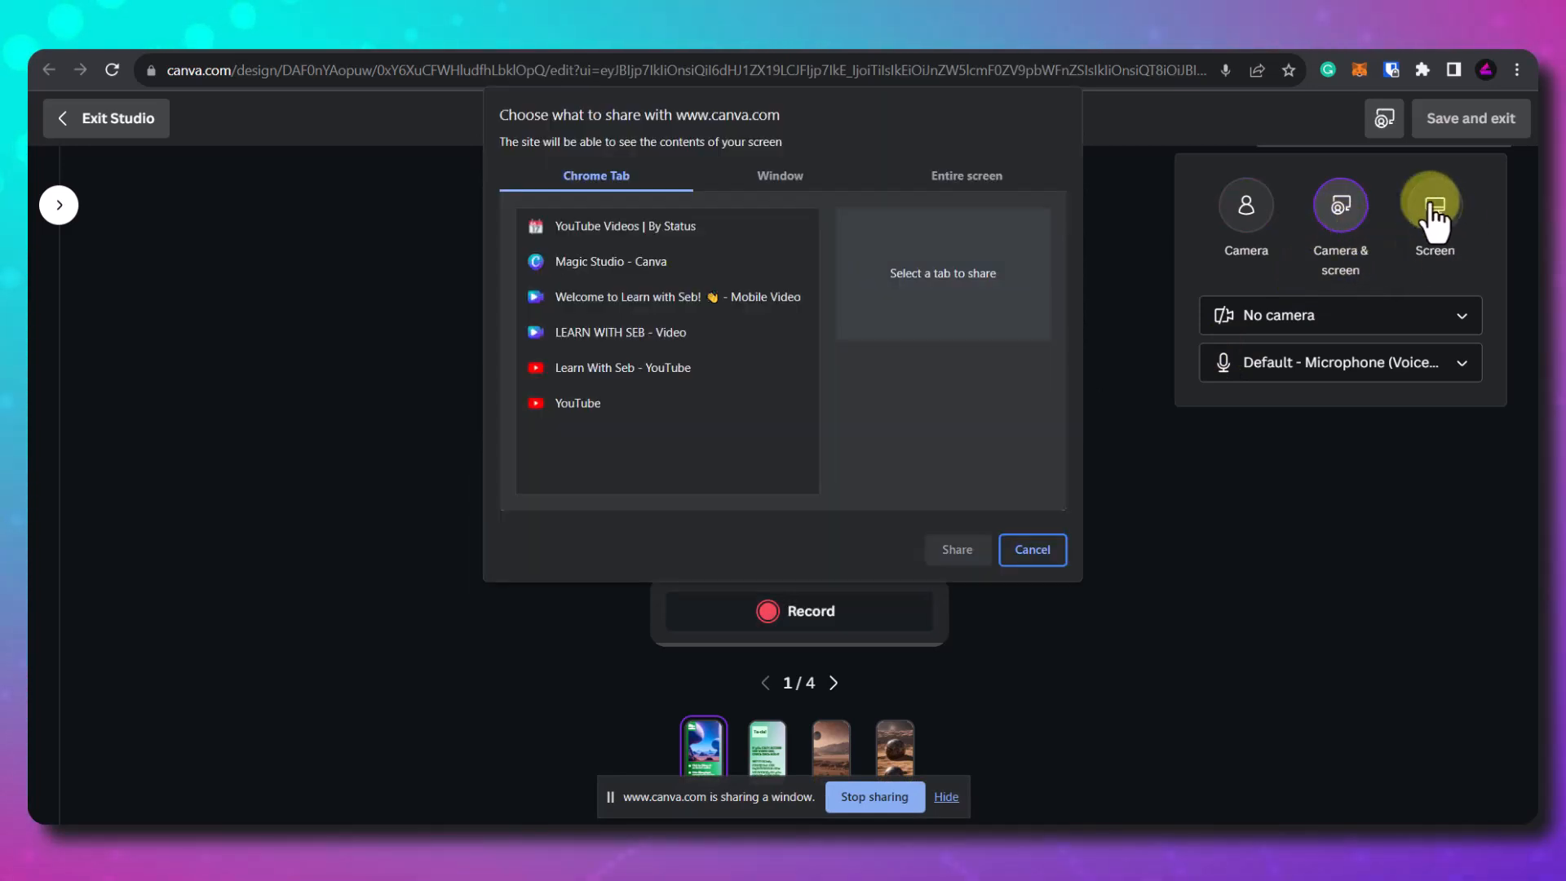
click(1029, 552)
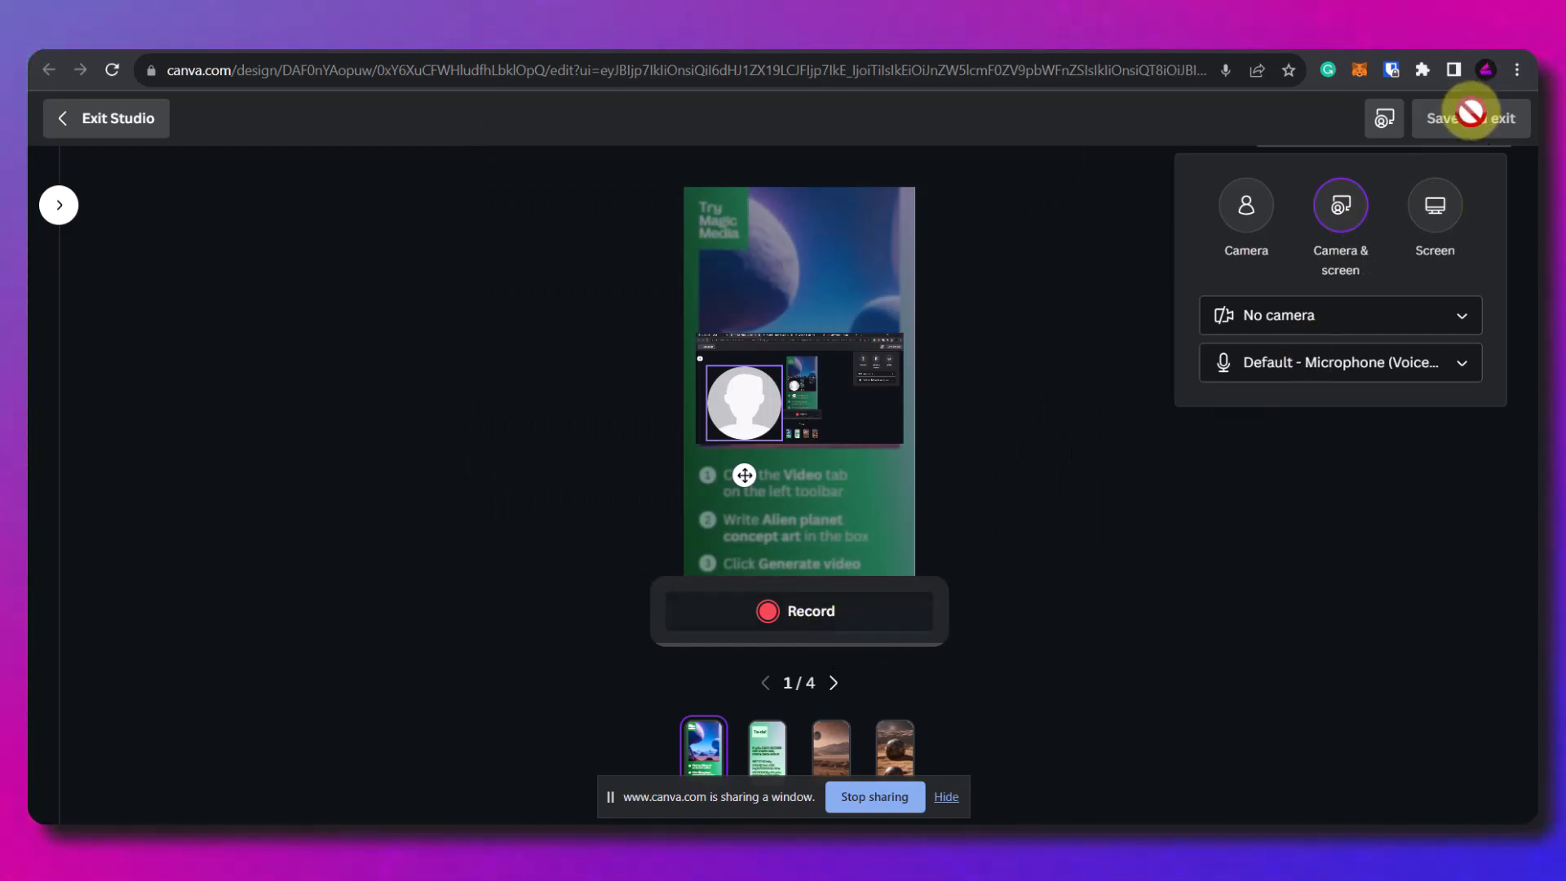
drag(745, 475, 911, 533)
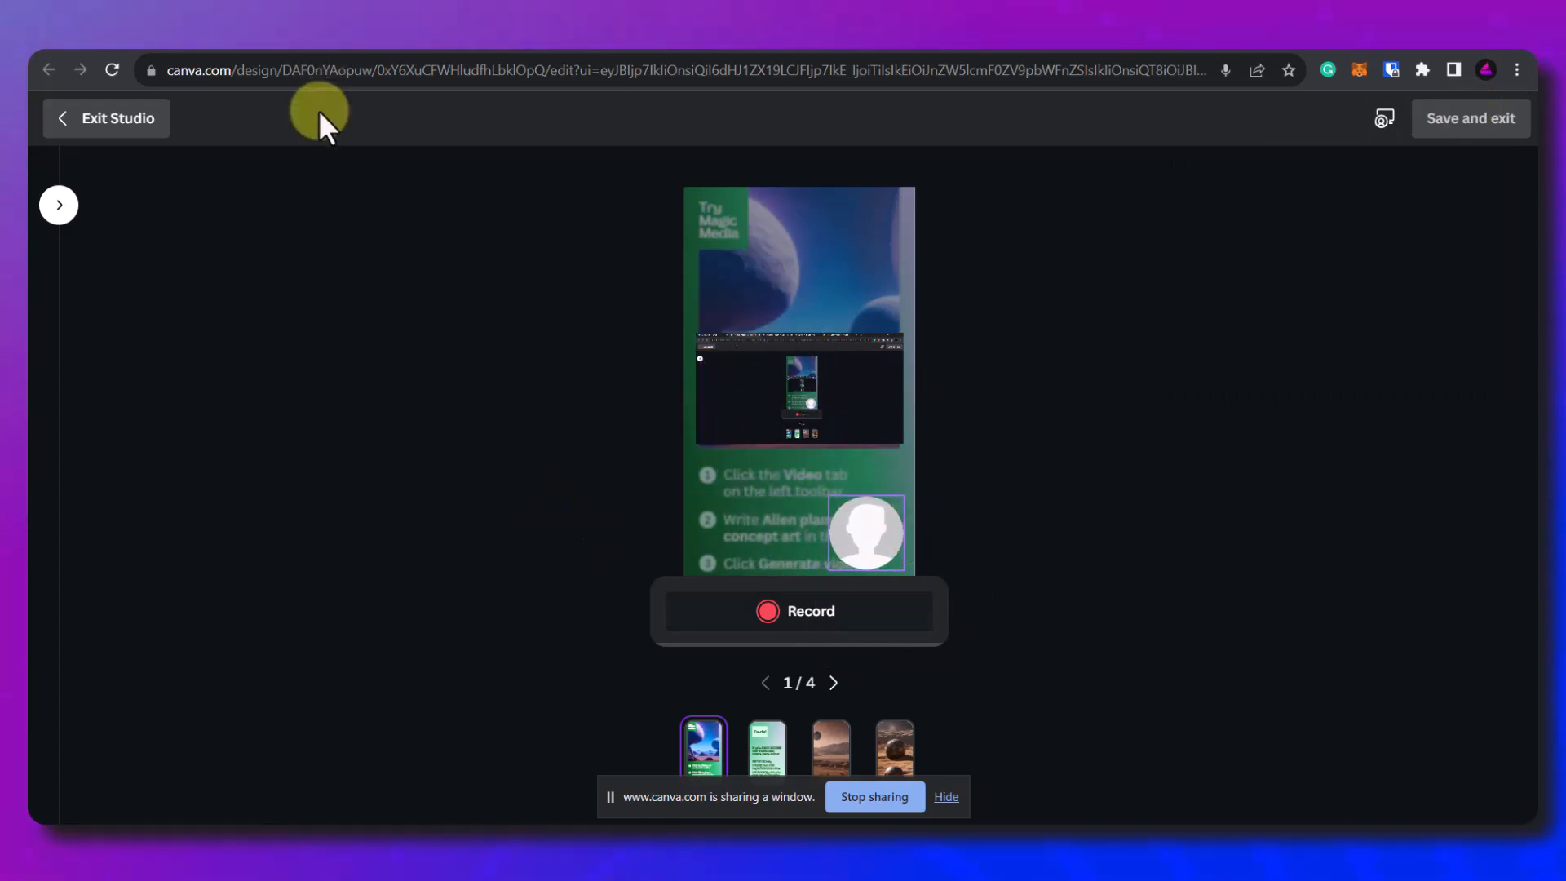
click(114, 123)
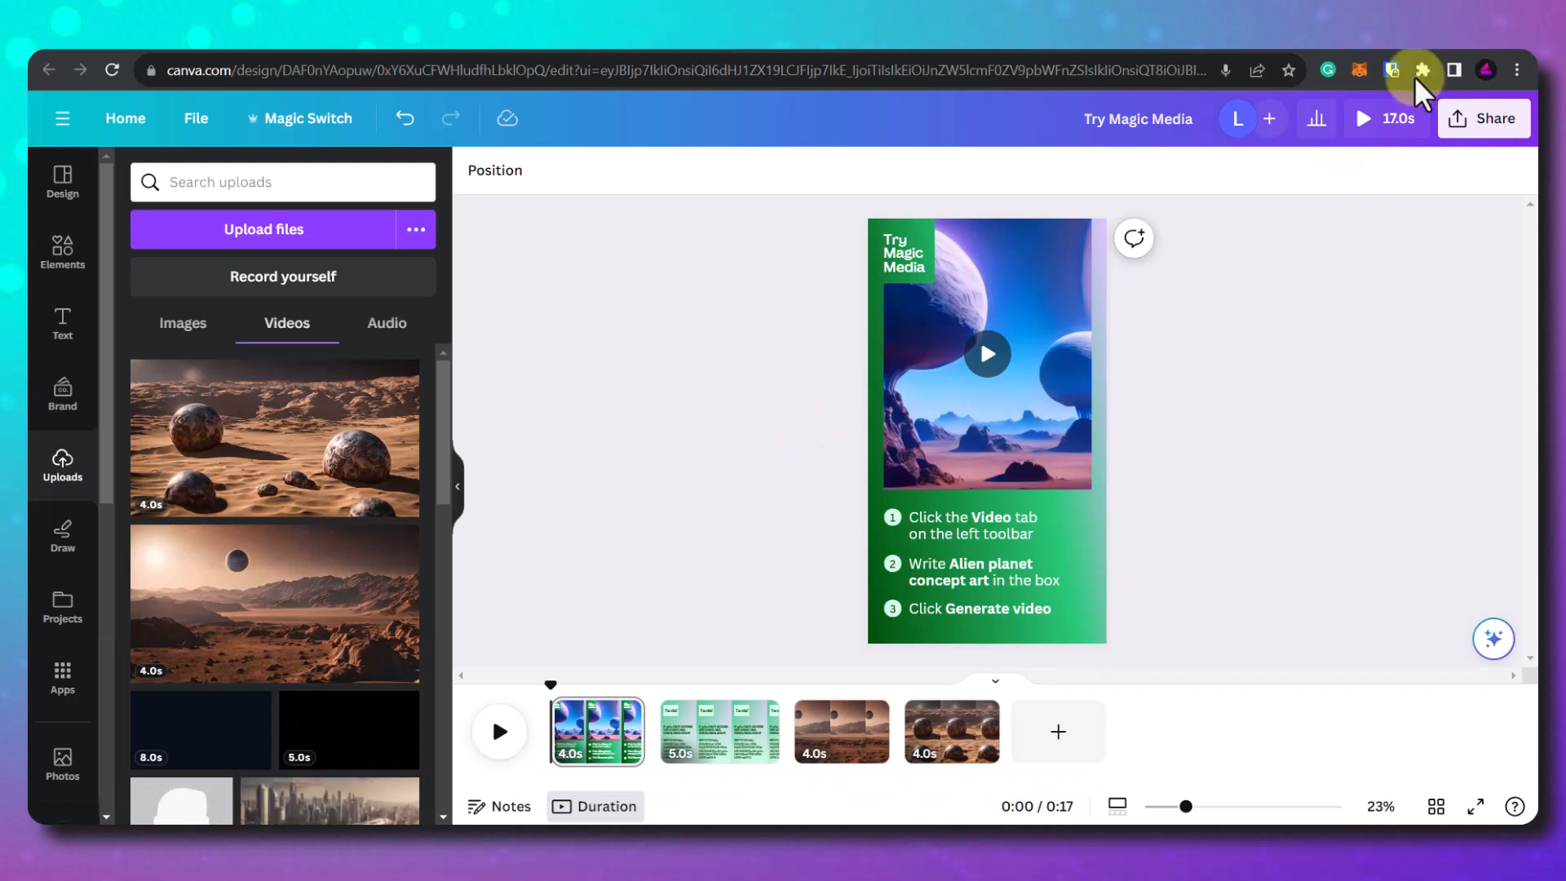
Step: Set the design's collaboration link to Anyone with the link, with Can edit permission
click(1492, 121)
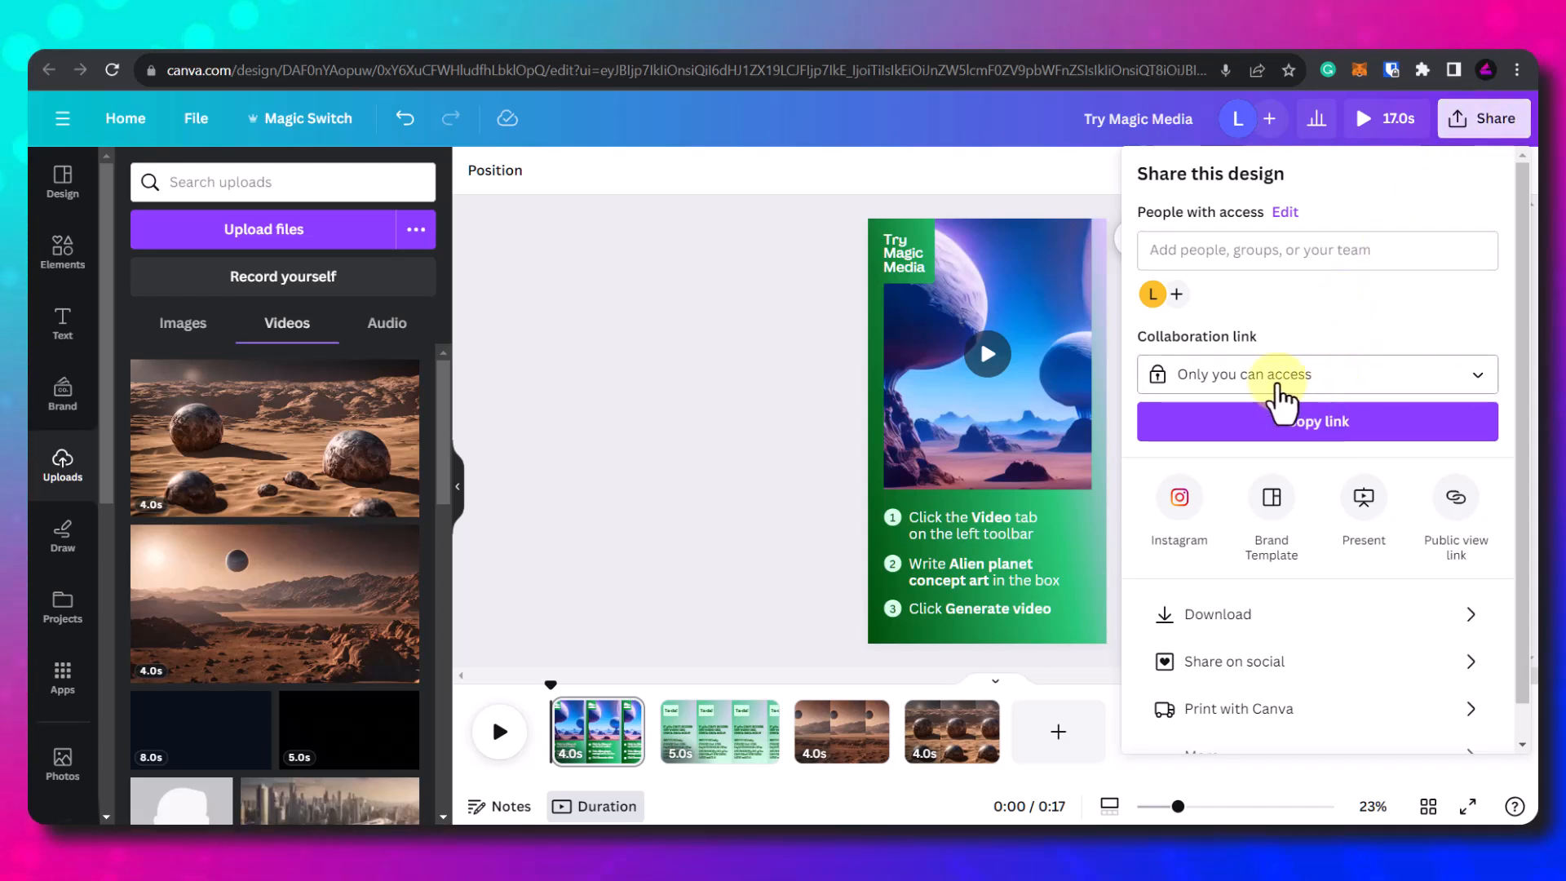
click(1346, 376)
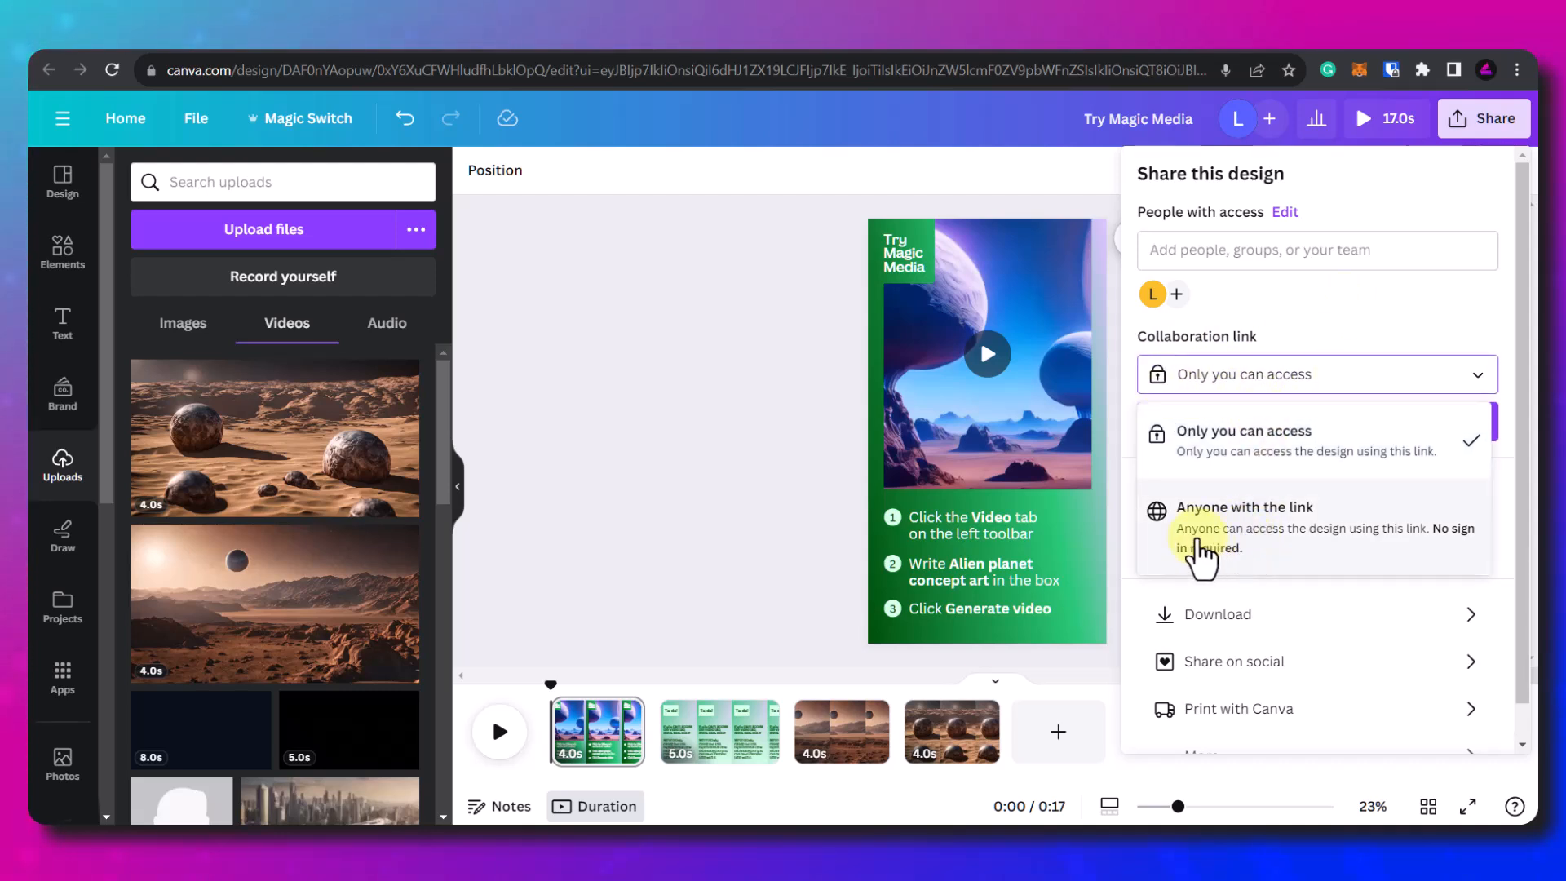
click(1295, 547)
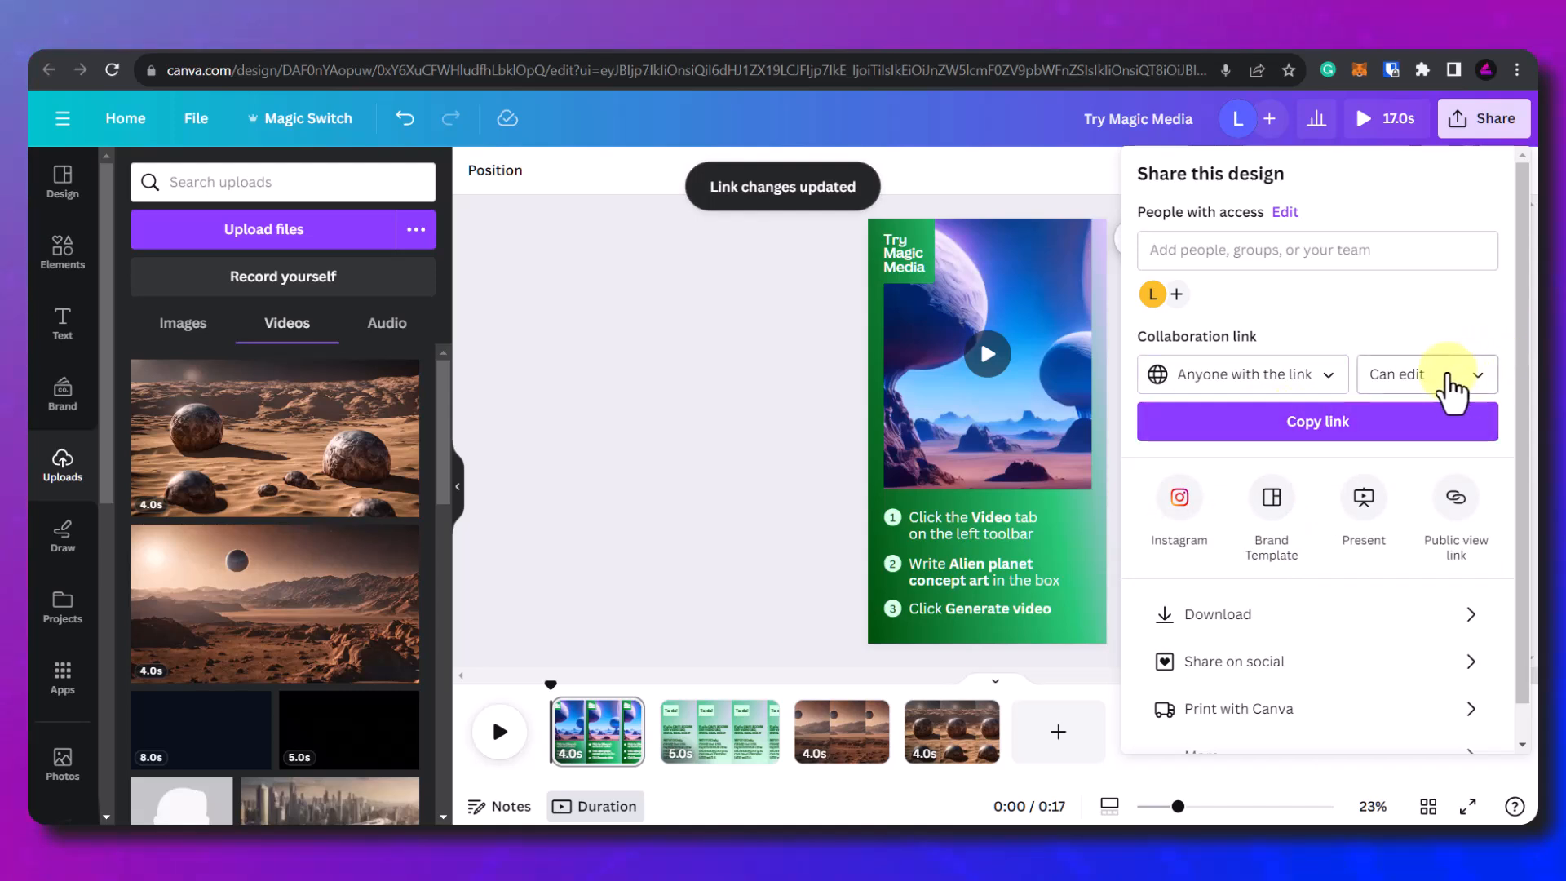
click(1448, 375)
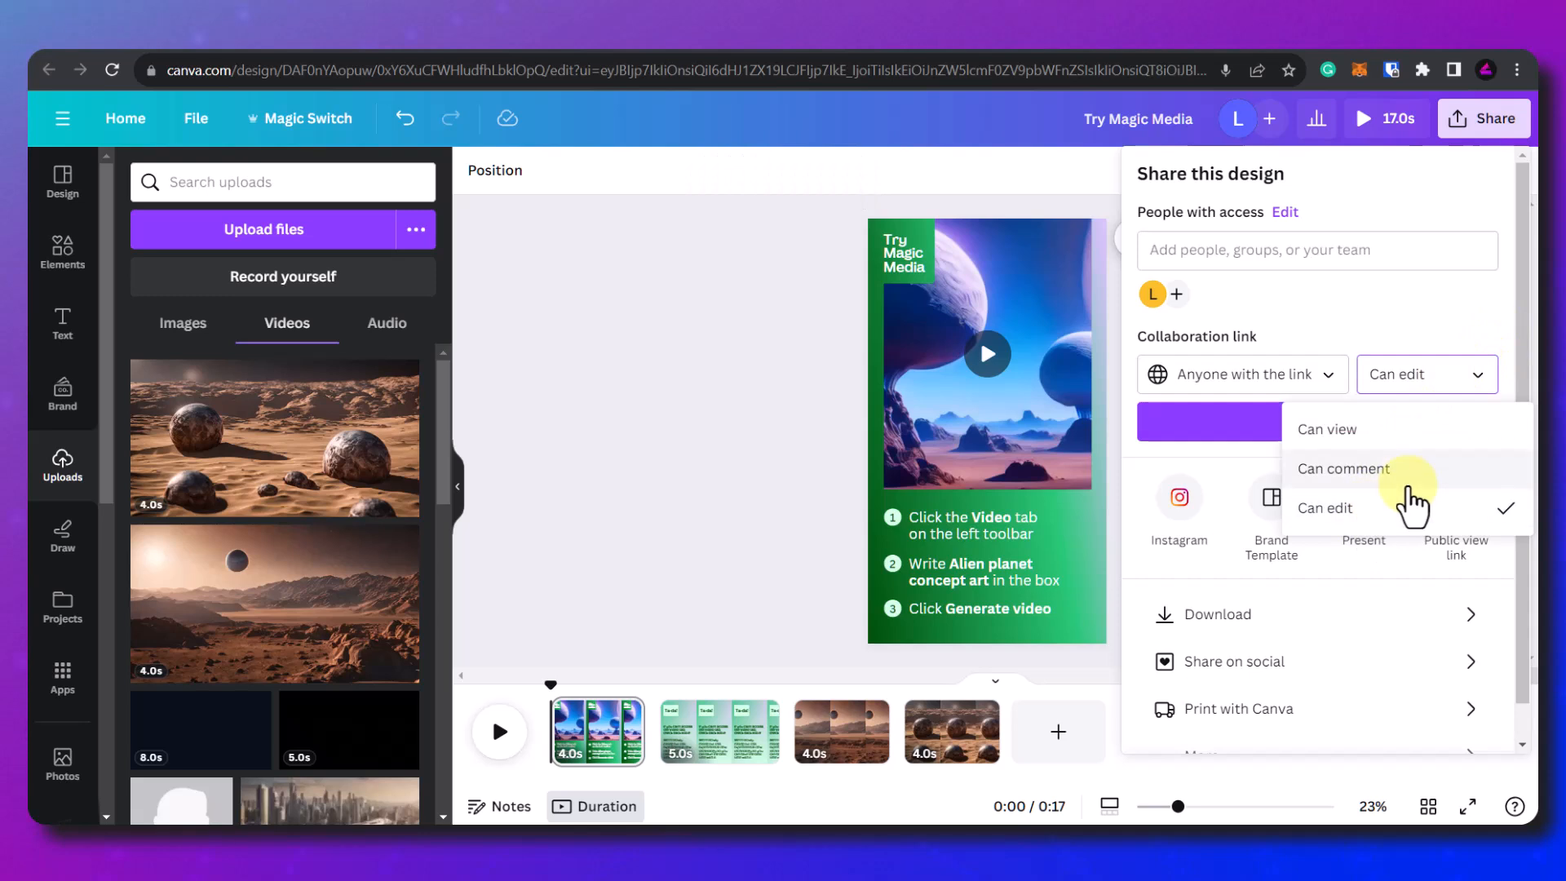
click(1367, 522)
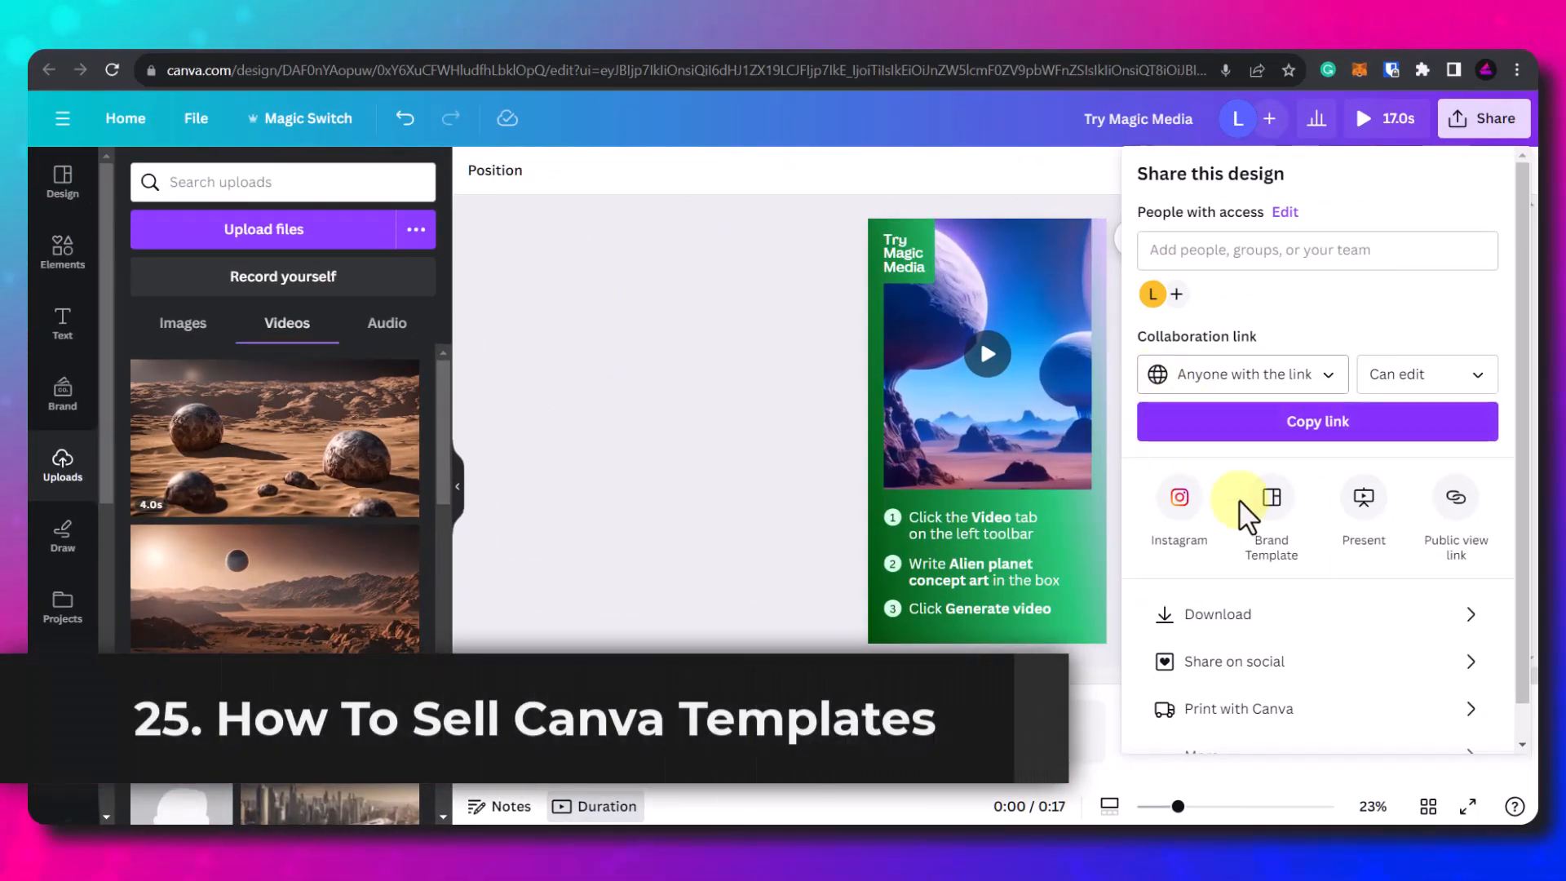
Step: Create a template link for the Try Magic Media design from the full list of sharing options
scroll(1345, 571, down, 1)
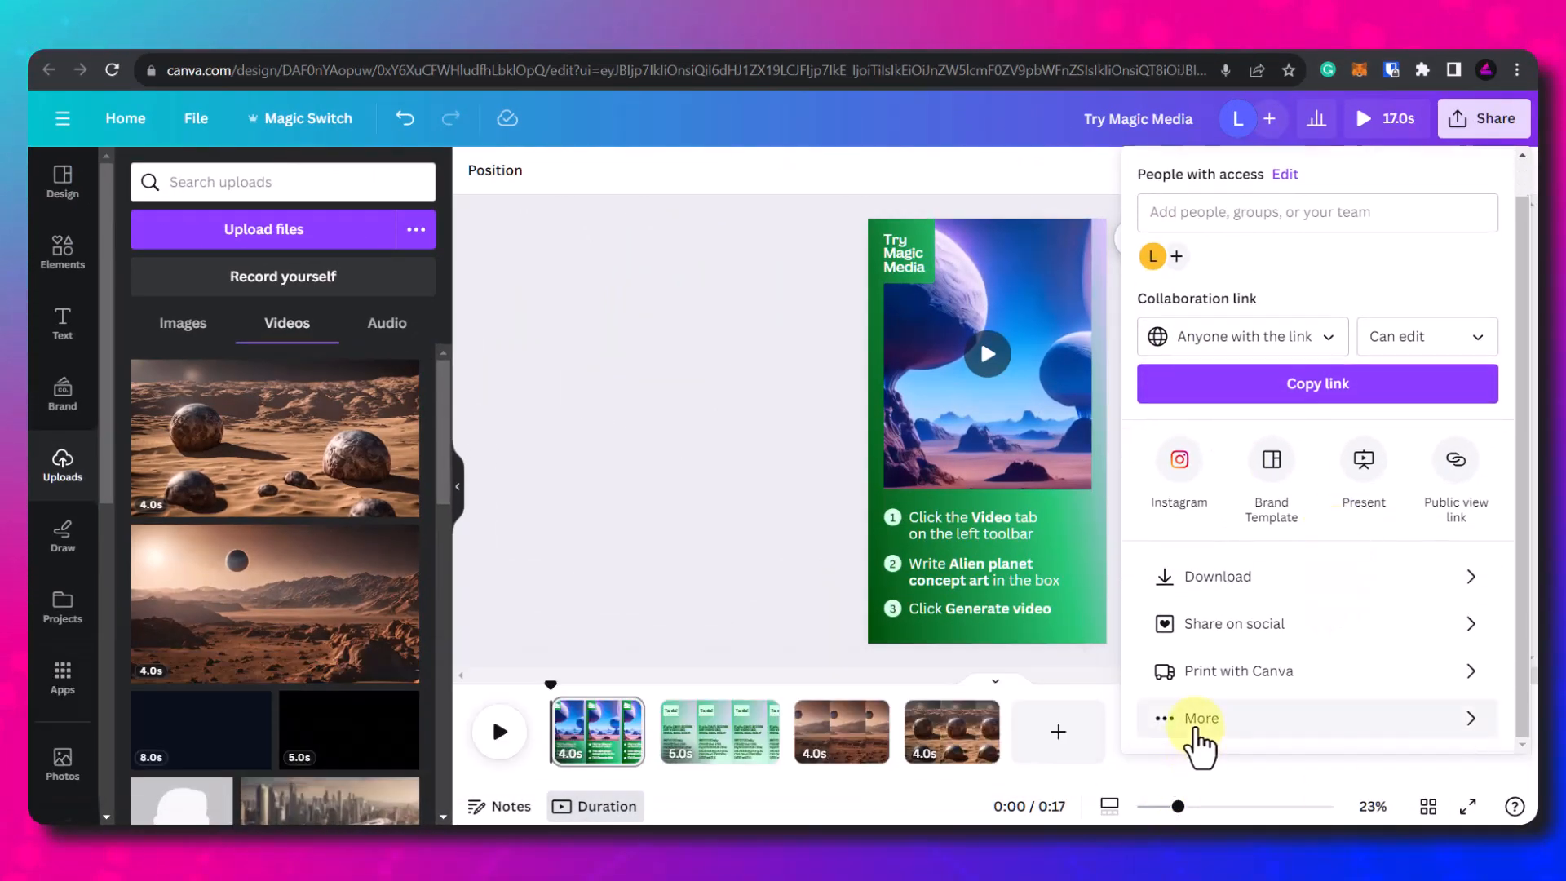
click(1197, 720)
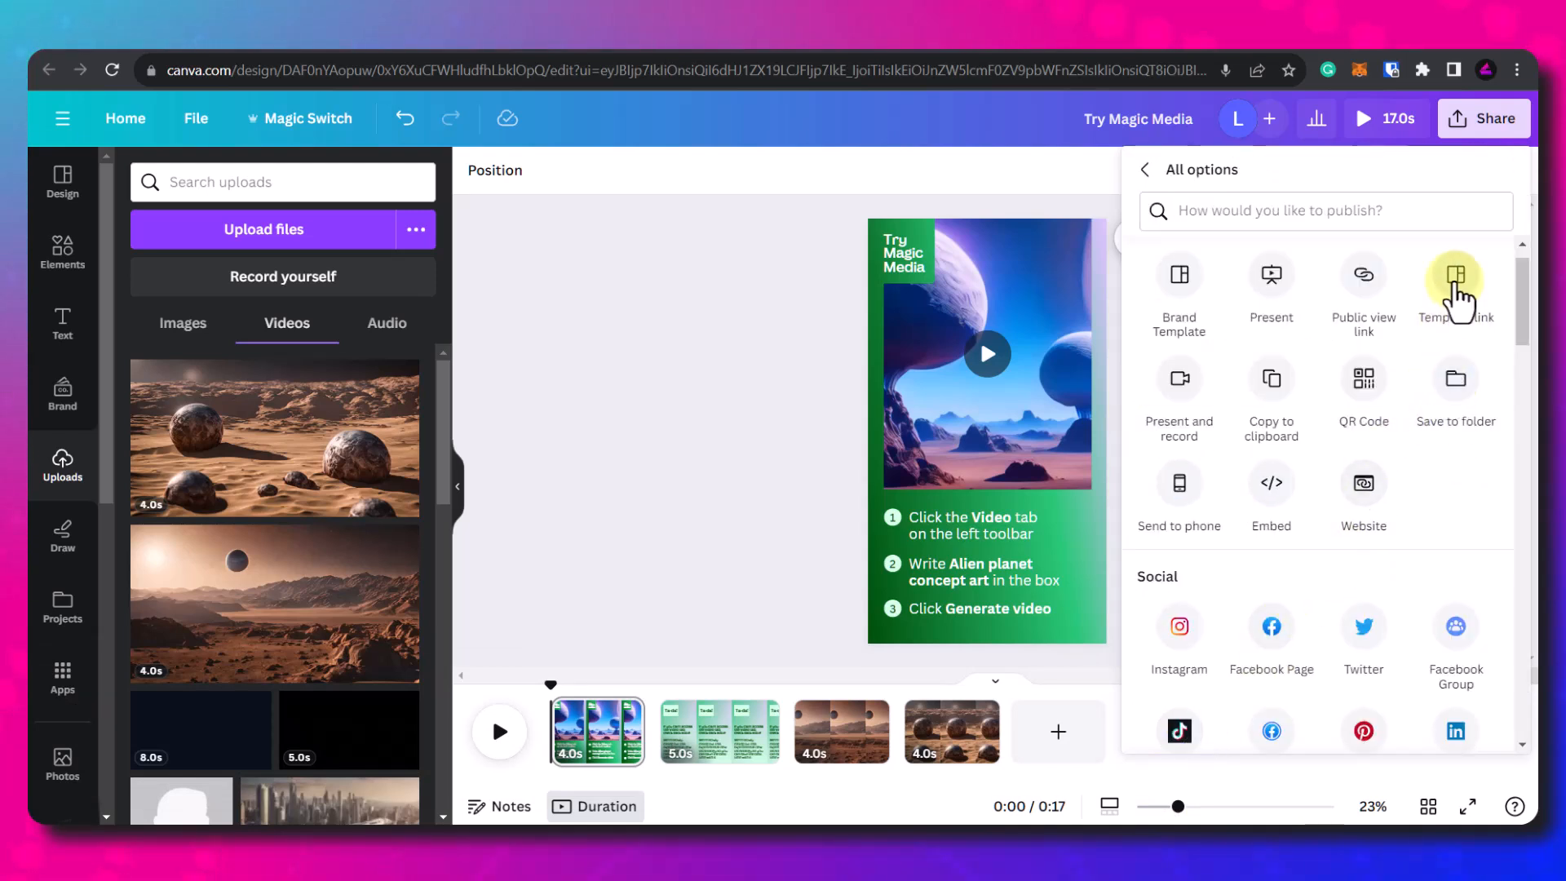
click(1455, 295)
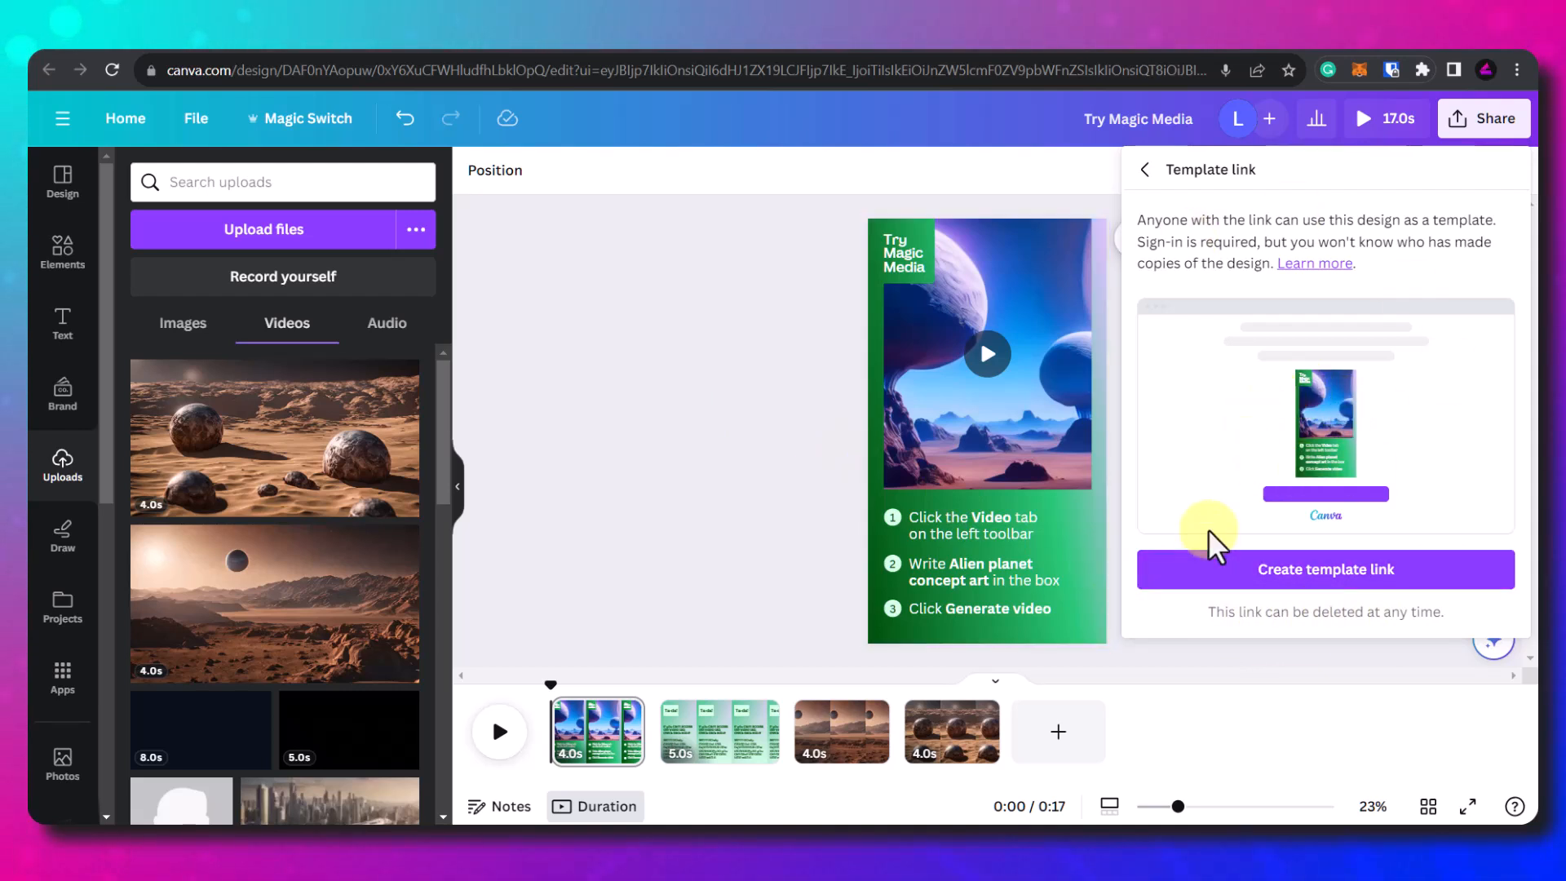
click(1325, 571)
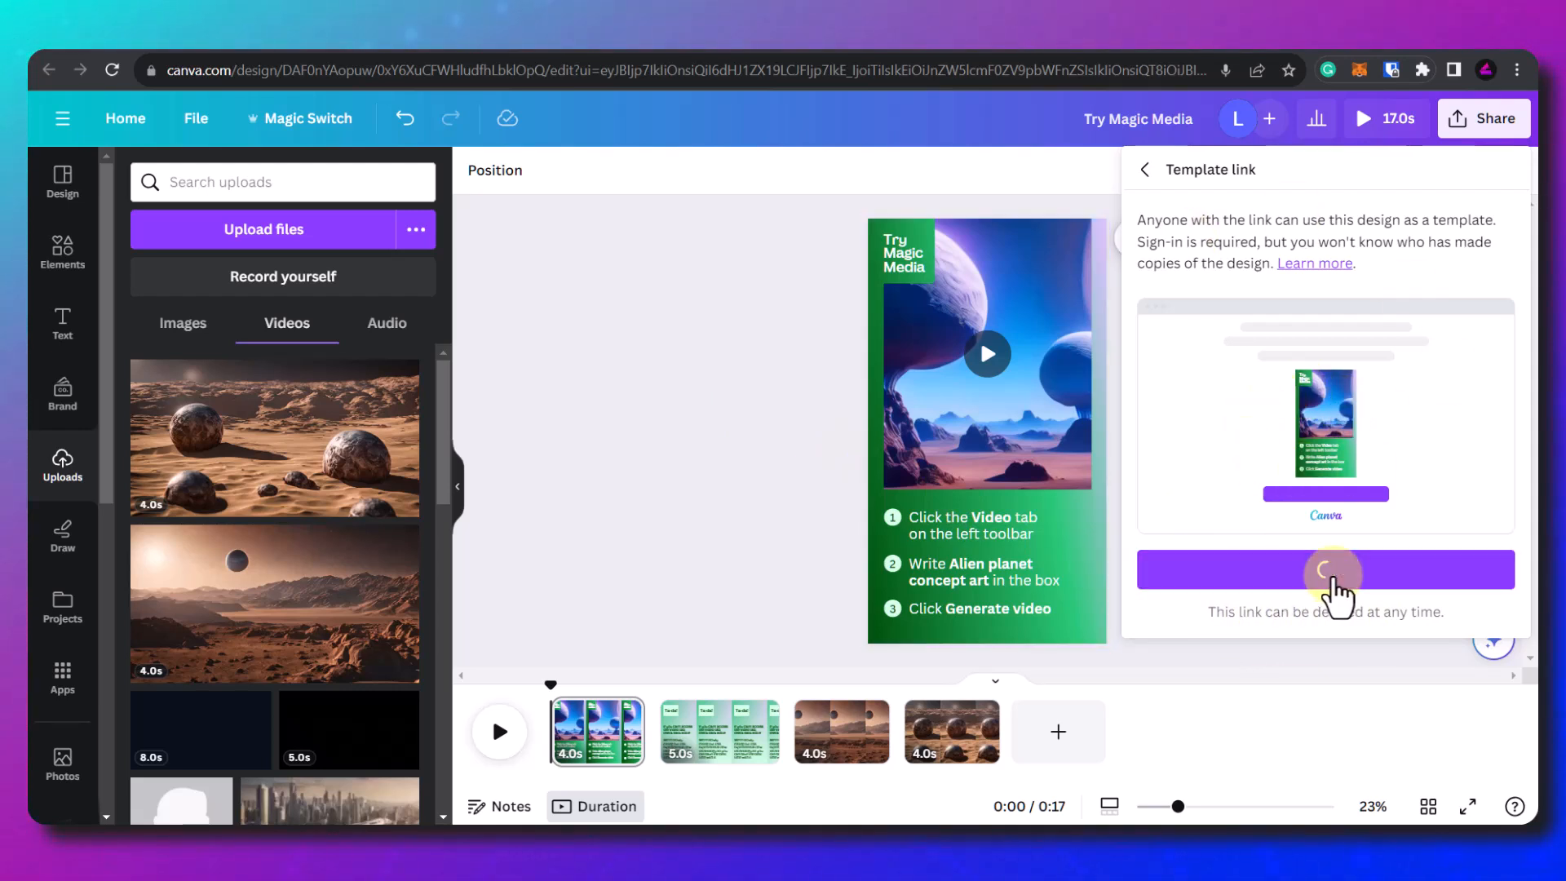
click(1332, 571)
drag(1153, 560, 1510, 577)
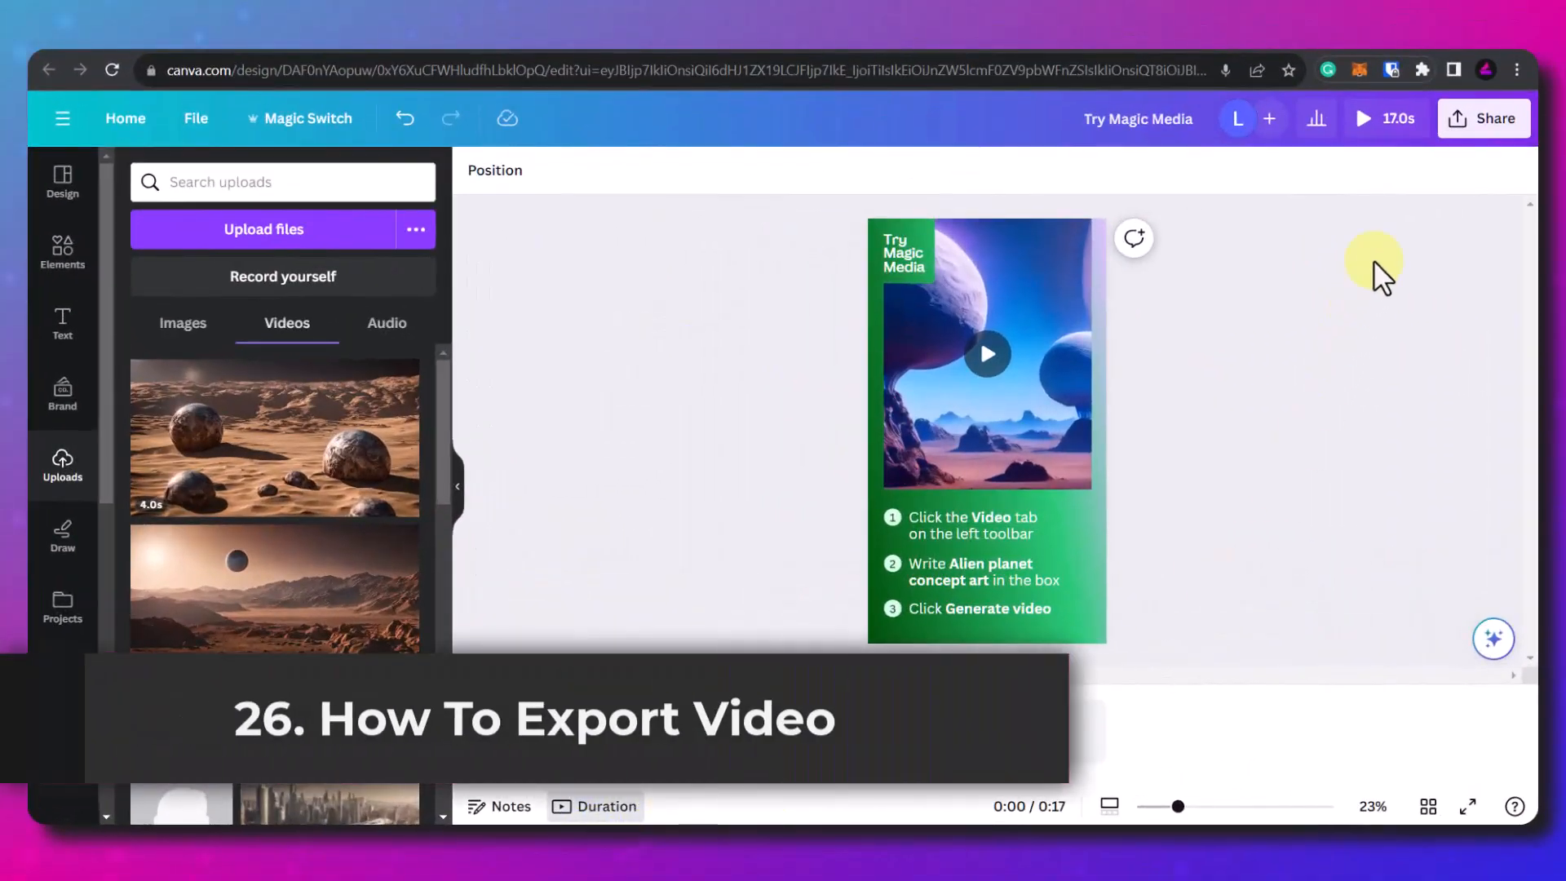
Step: Download all four pages of the design as an MP4 Video at 1080p (HD) quality
click(1470, 137)
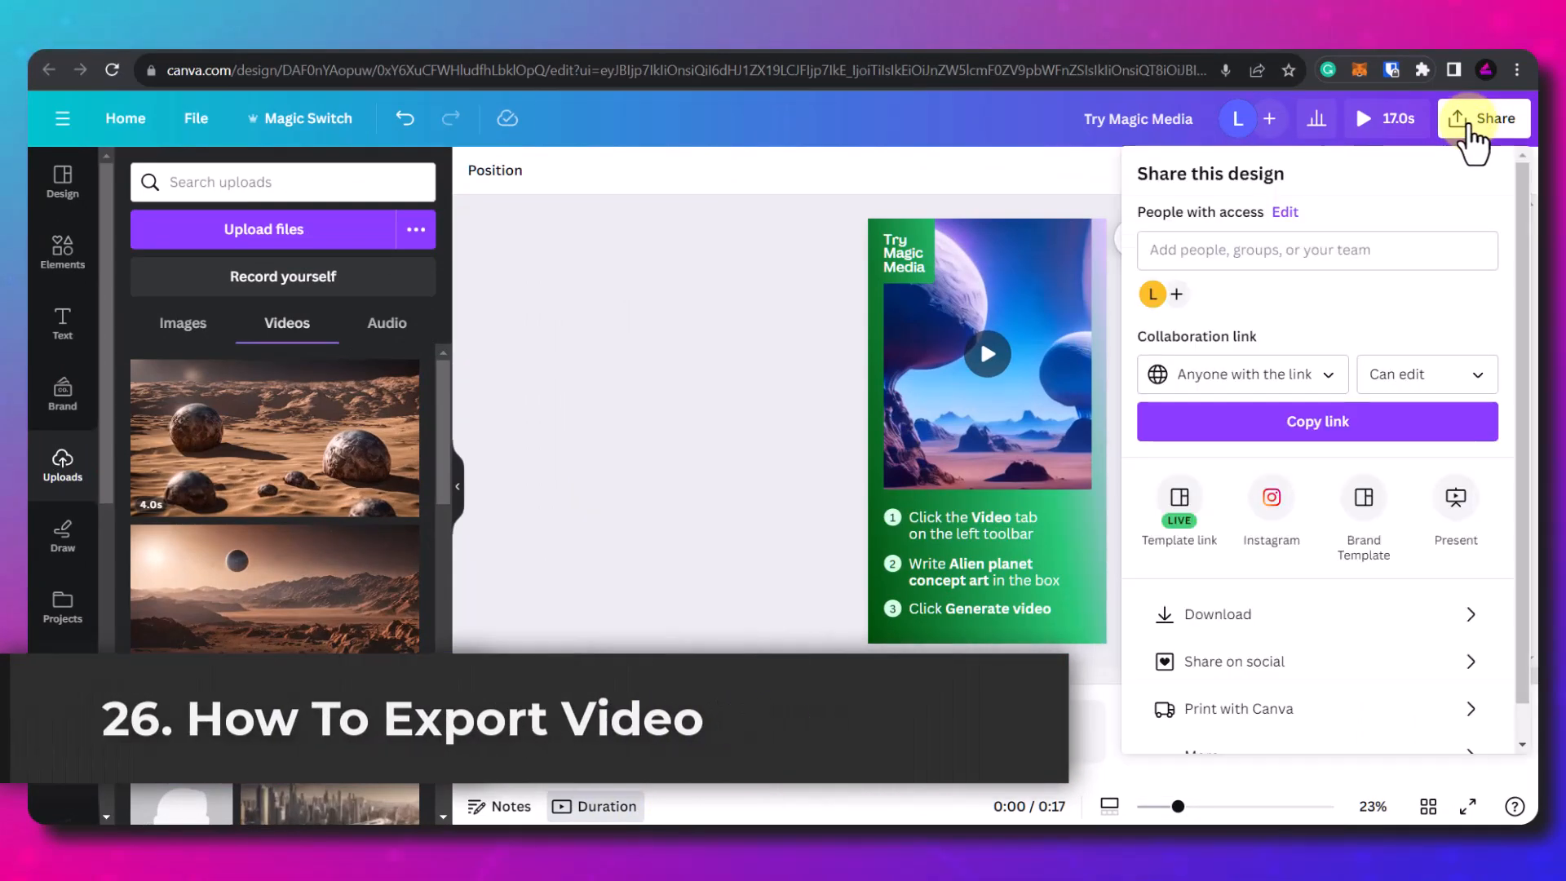
click(1239, 624)
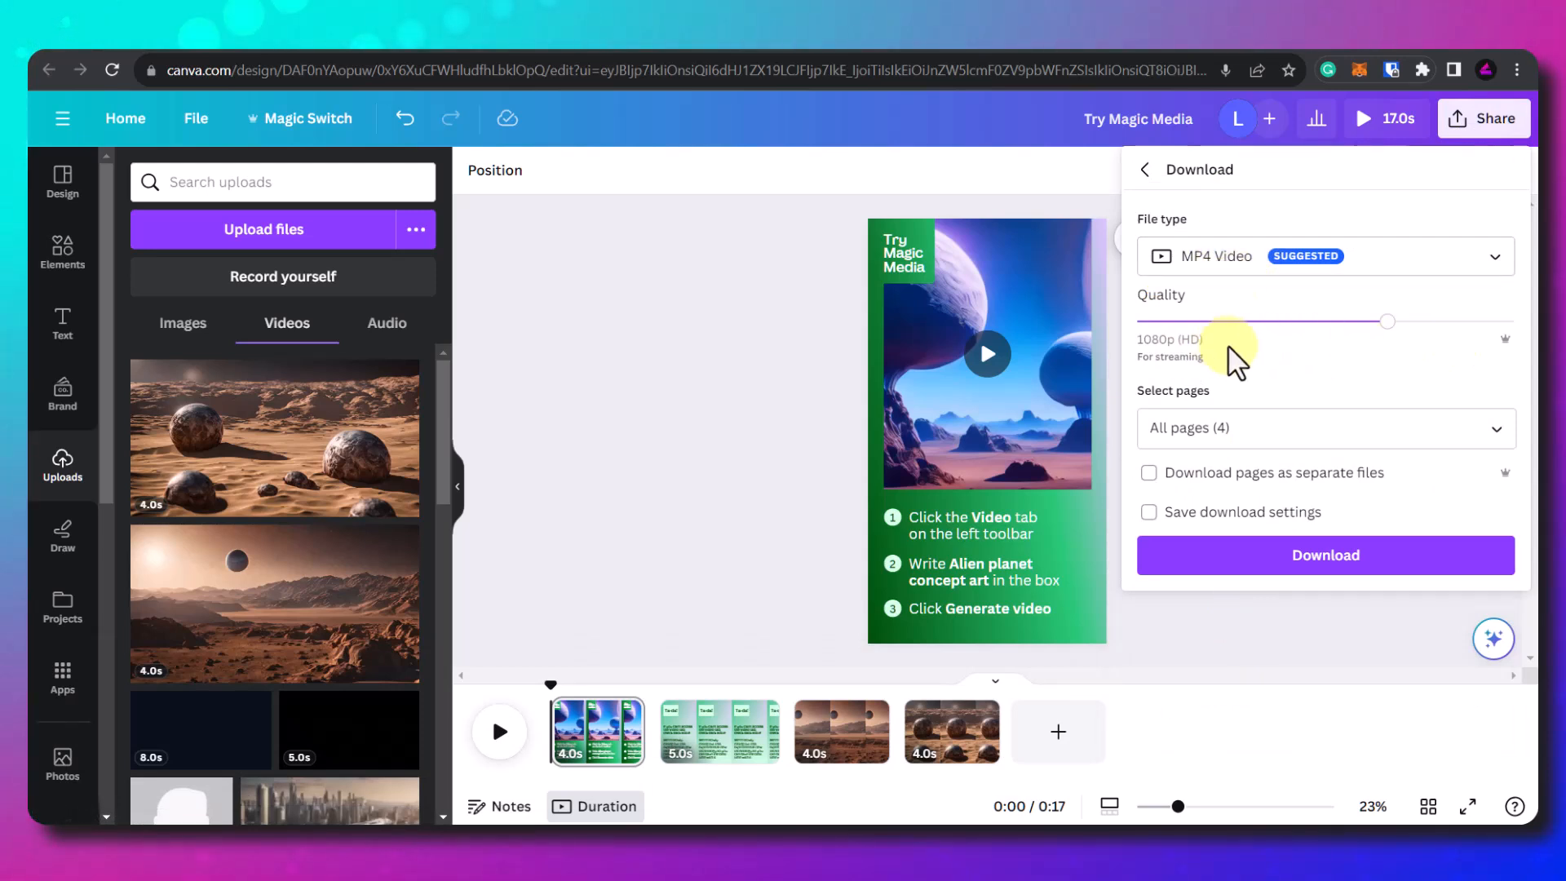
click(1338, 438)
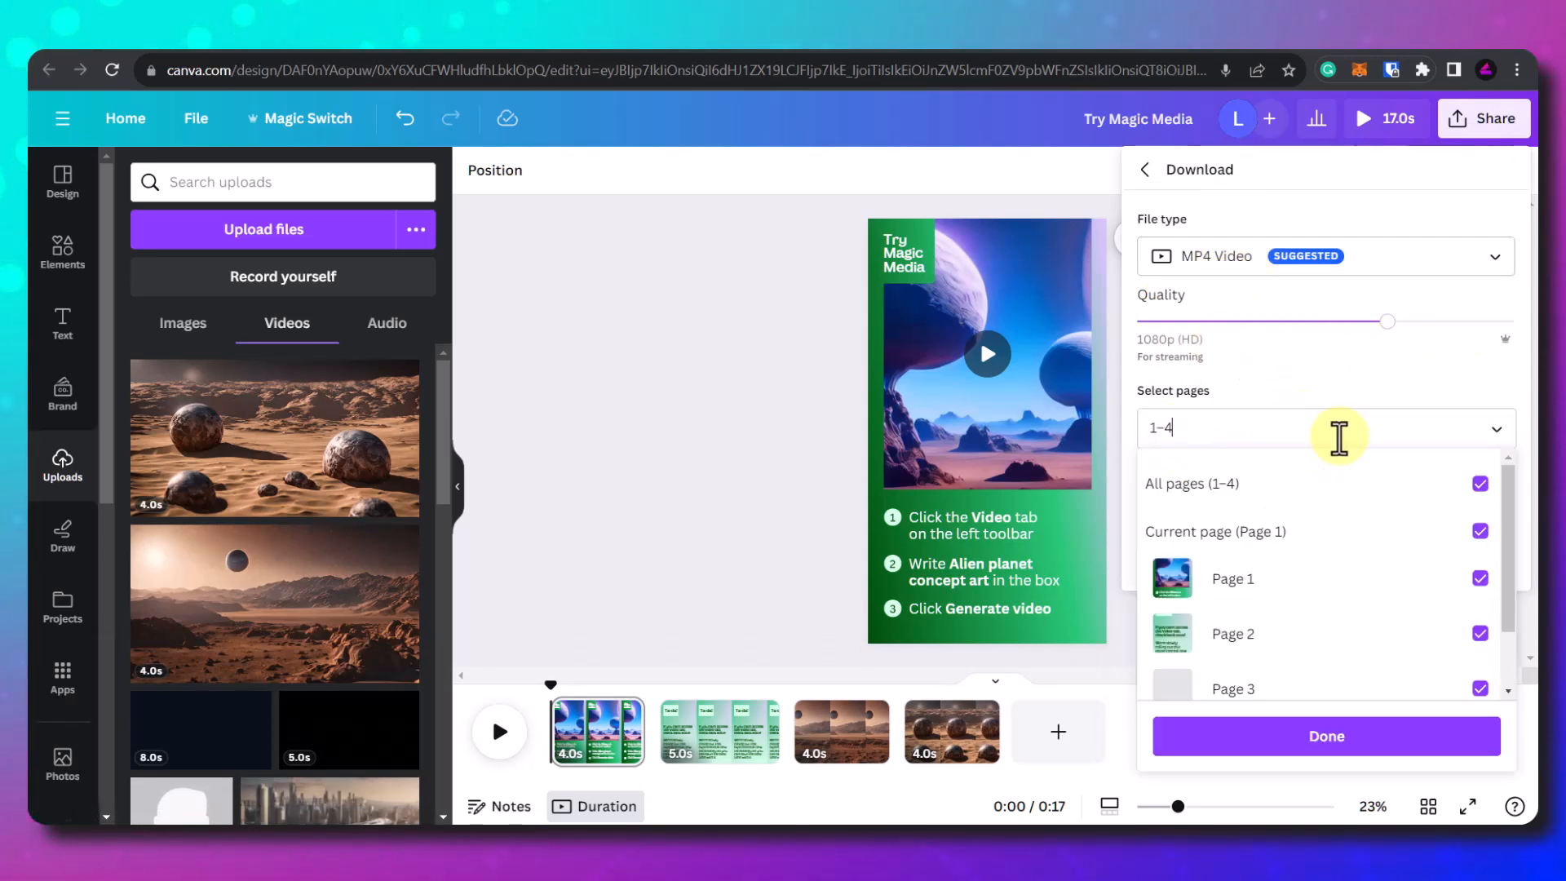
scroll(1464, 627, down, 1)
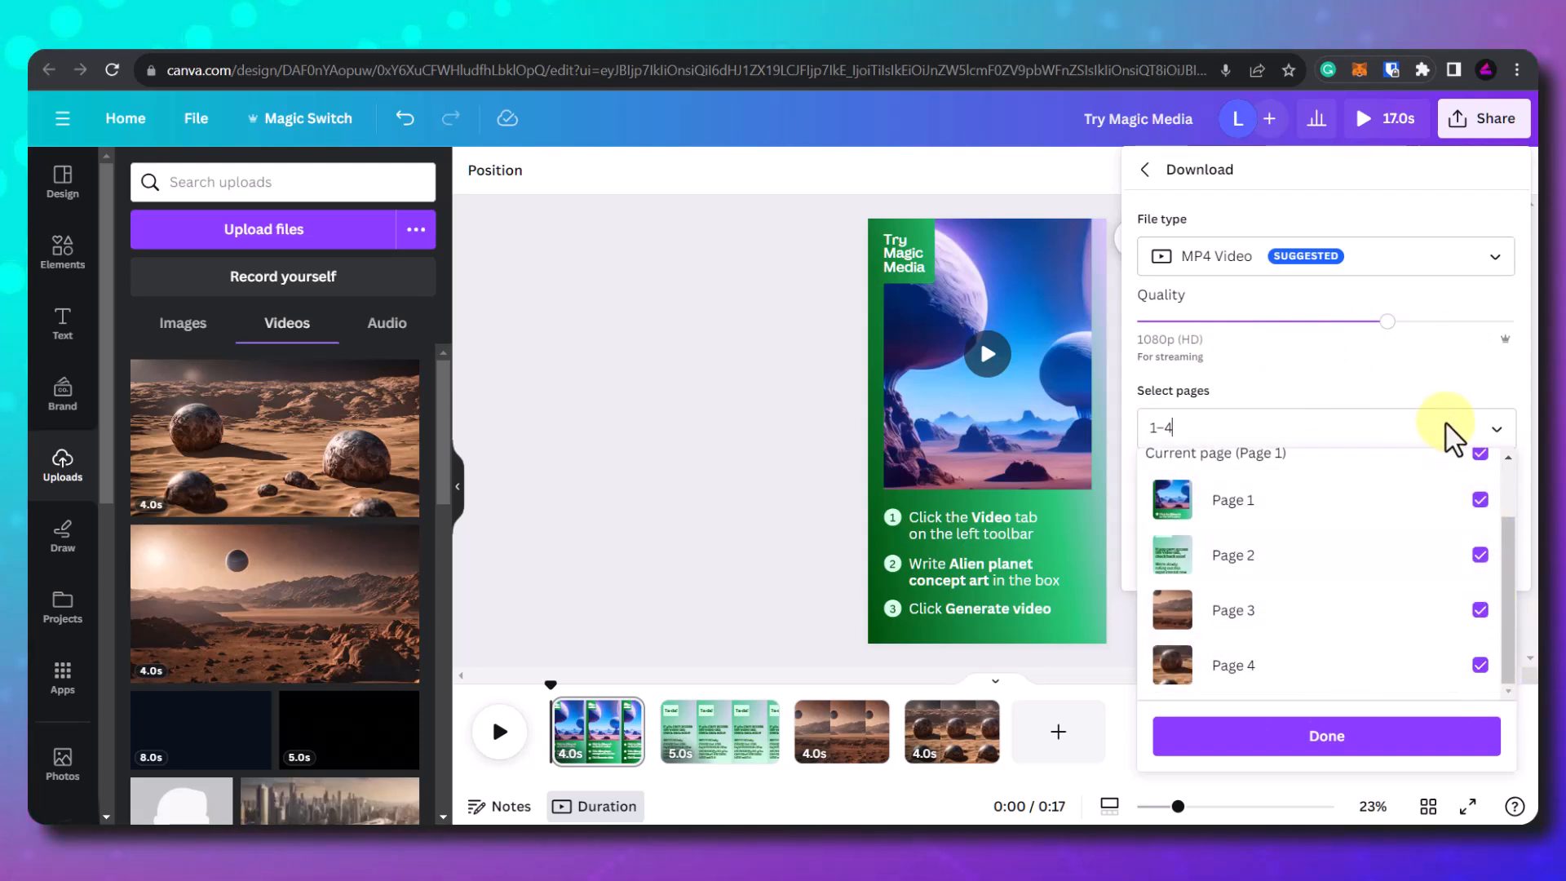
click(1408, 412)
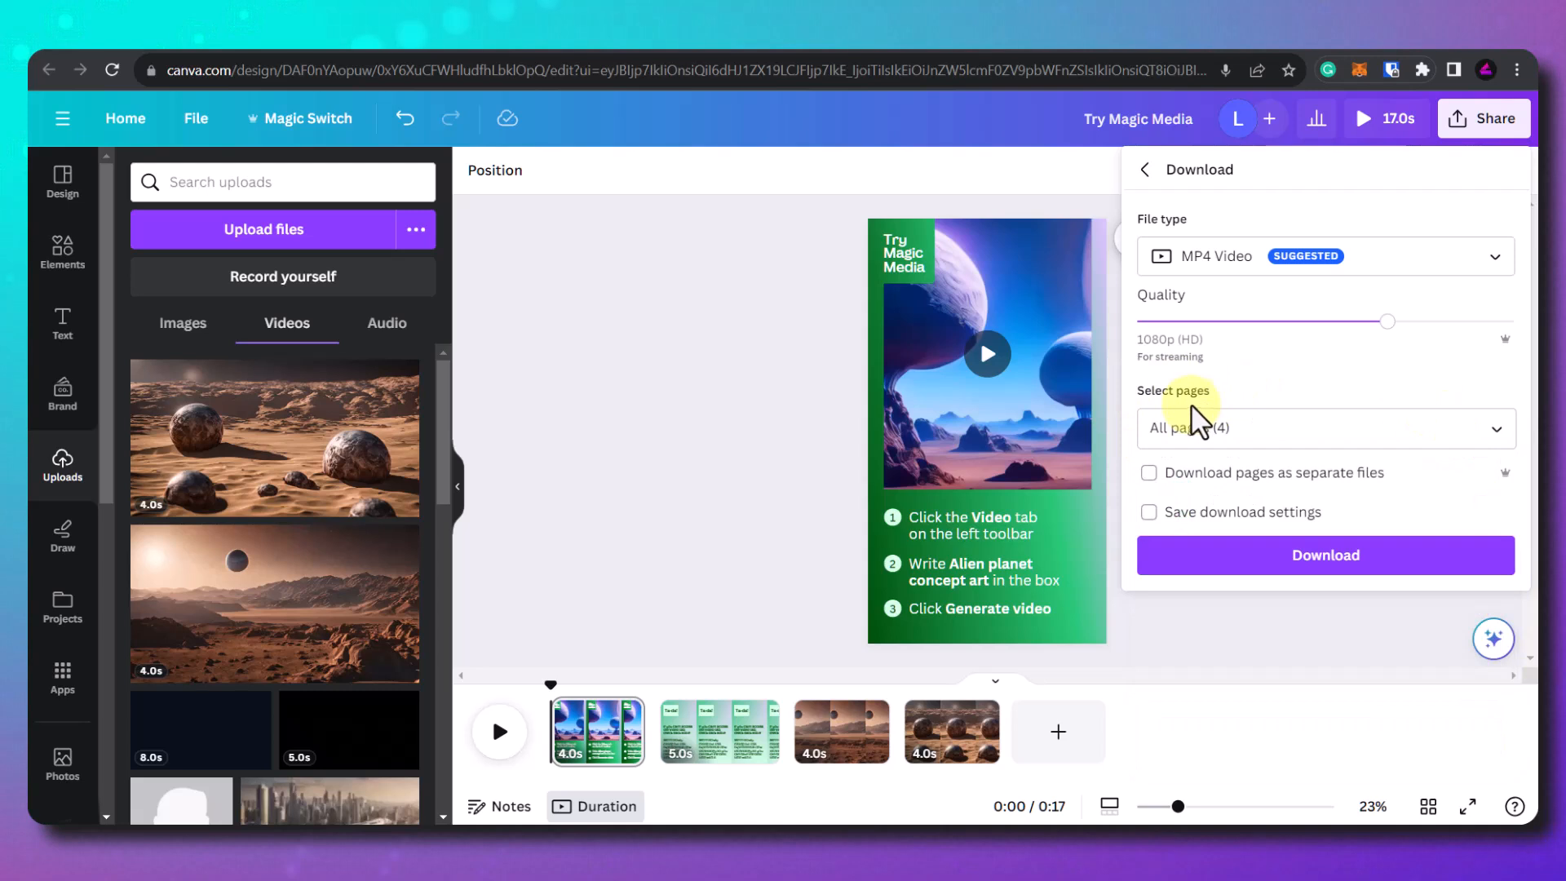
click(1347, 563)
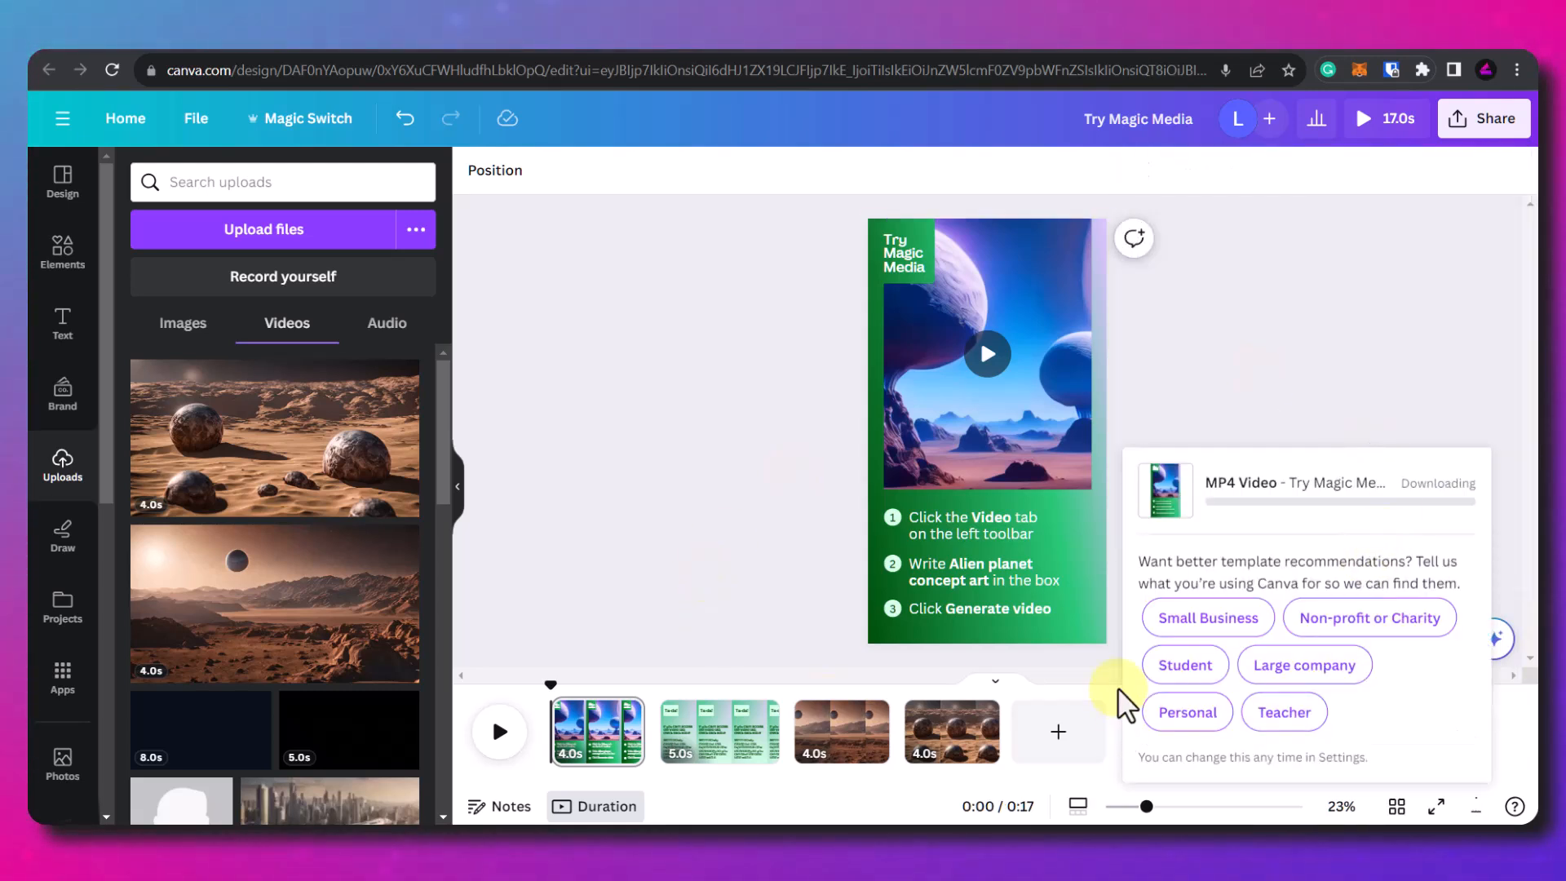